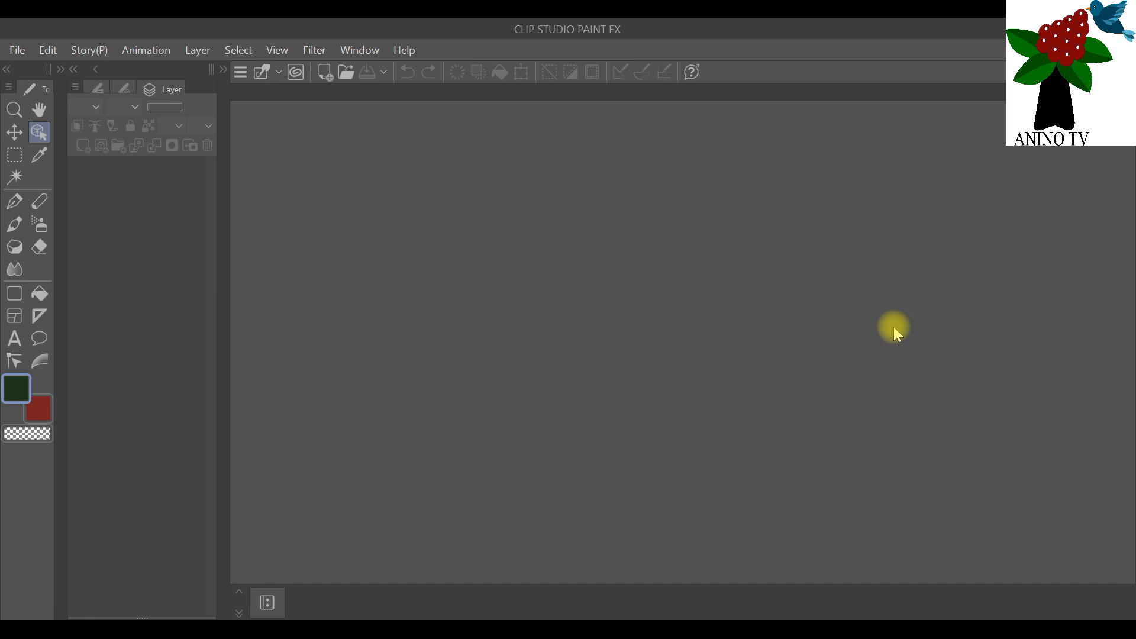
Step: Start a new illustration document and name it "3 coloured text watercolour floral topper"
click(16, 50)
click(34, 70)
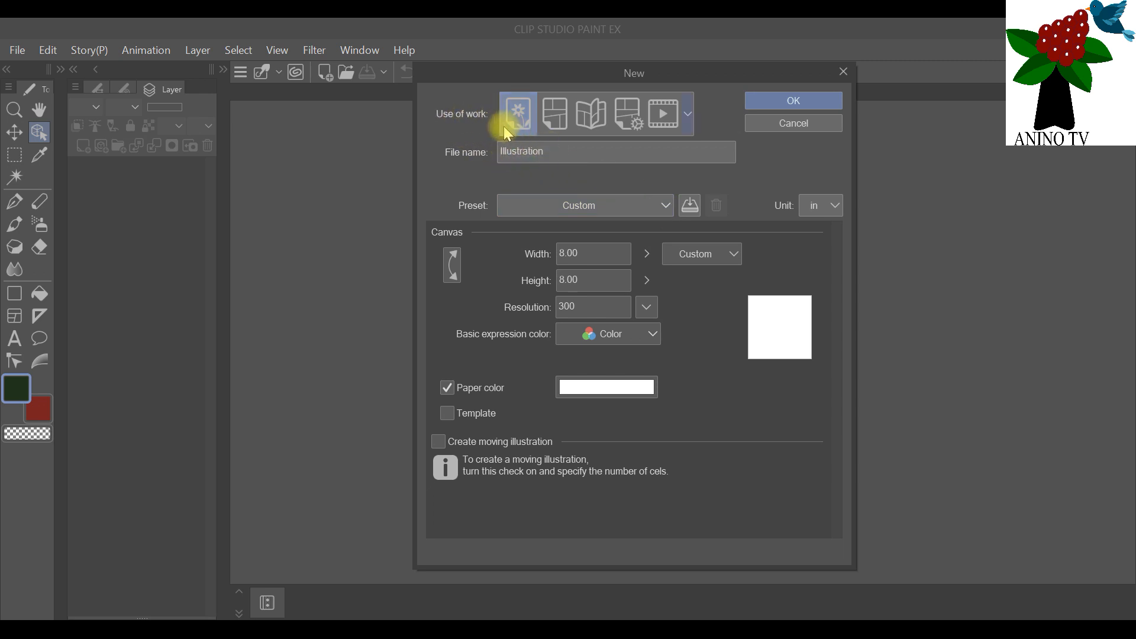
click(533, 153)
double_click(533, 153)
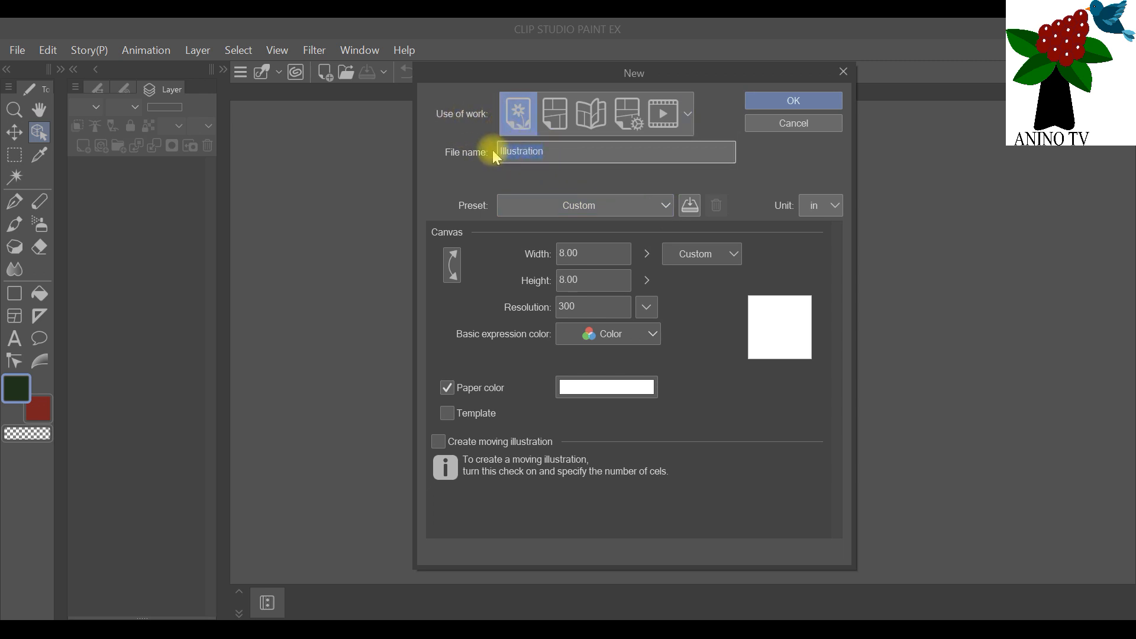
key(BackSpace)
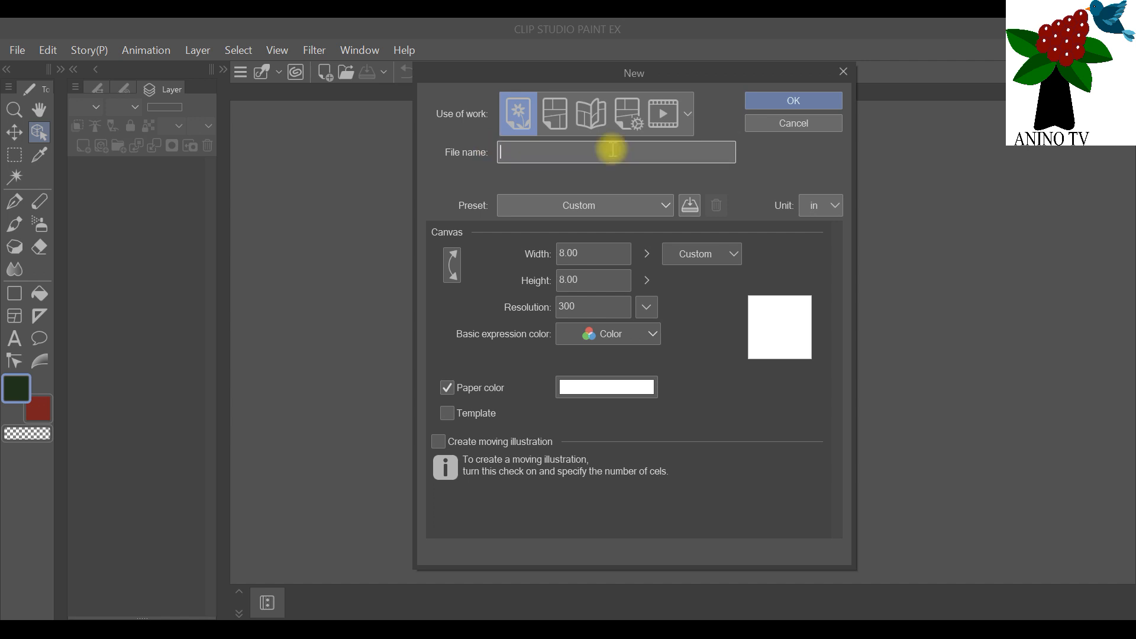
text(T)
key(BackSpace)
key(BackSpace)
key(BackSpace)
text(3 coloured Text watercolour floral topper)
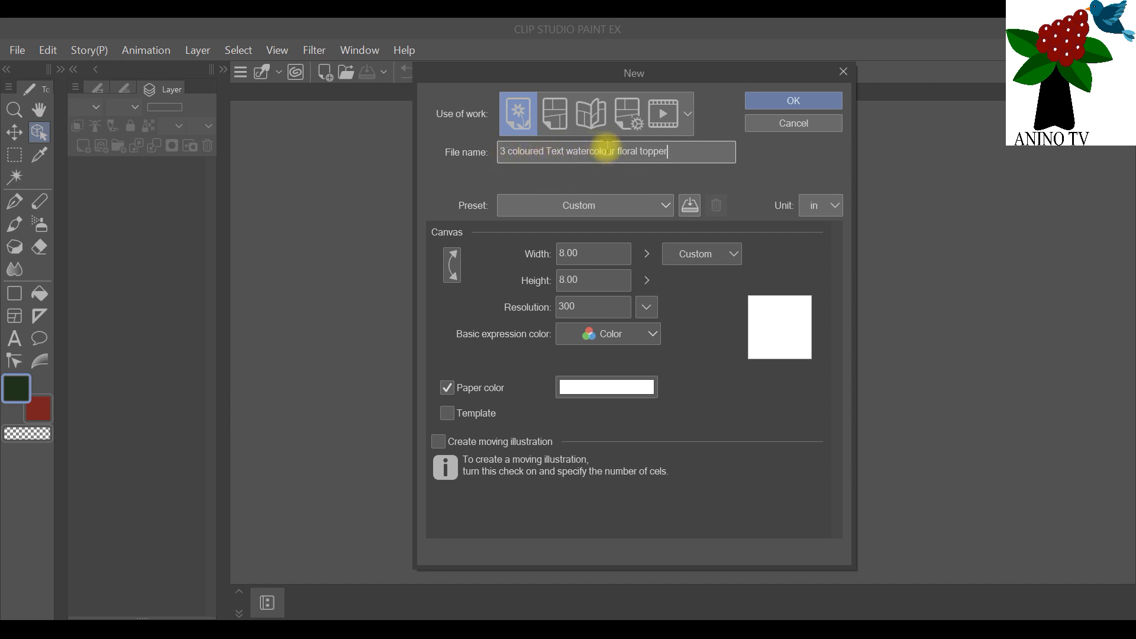
click(552, 148)
key(BackSpace)
text(t)
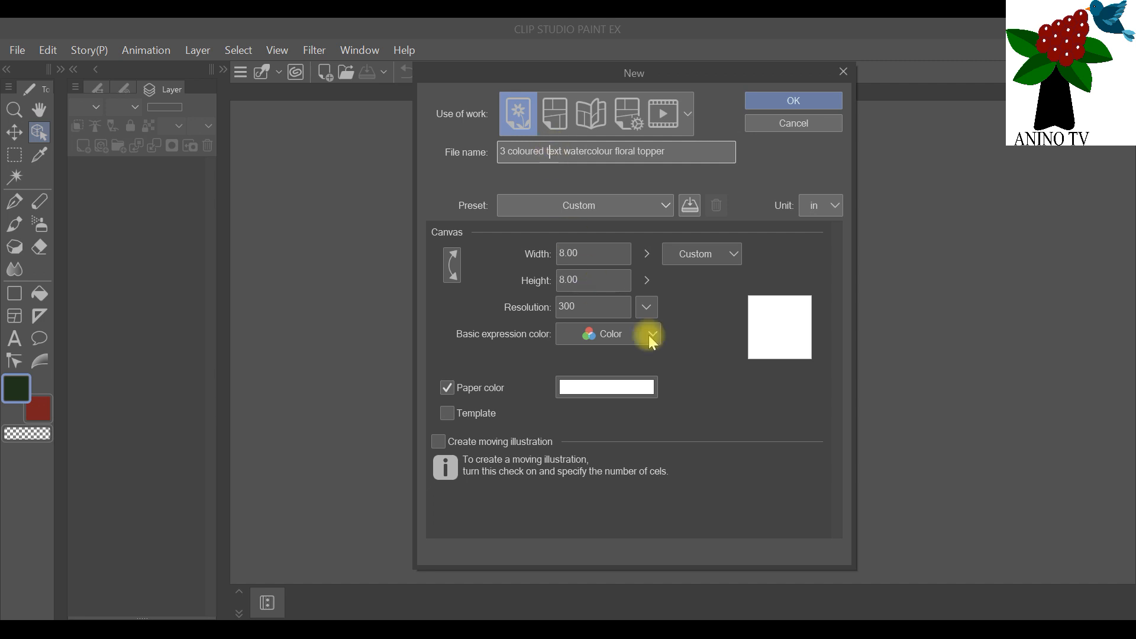
Step: Set the new illustration's canvas size to A5
click(667, 208)
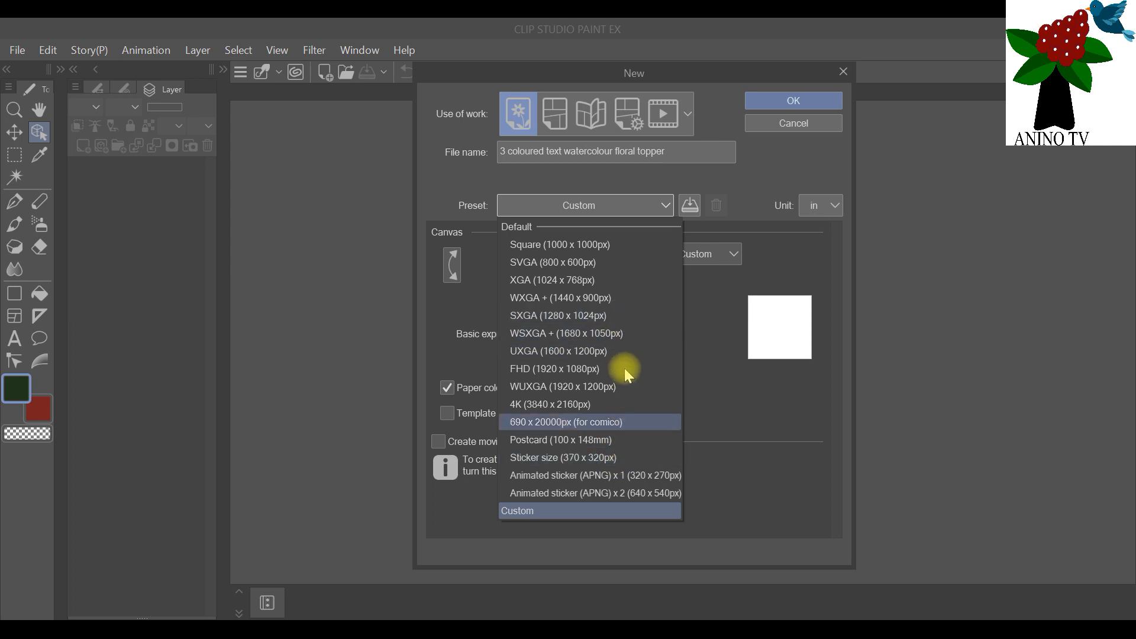
click(669, 207)
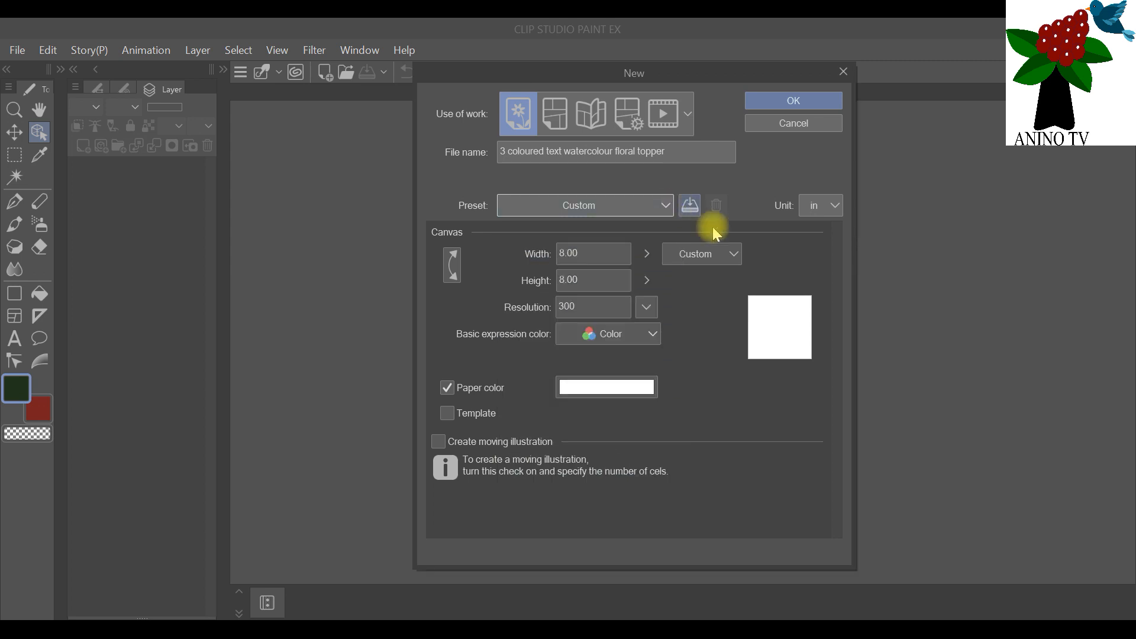
click(733, 255)
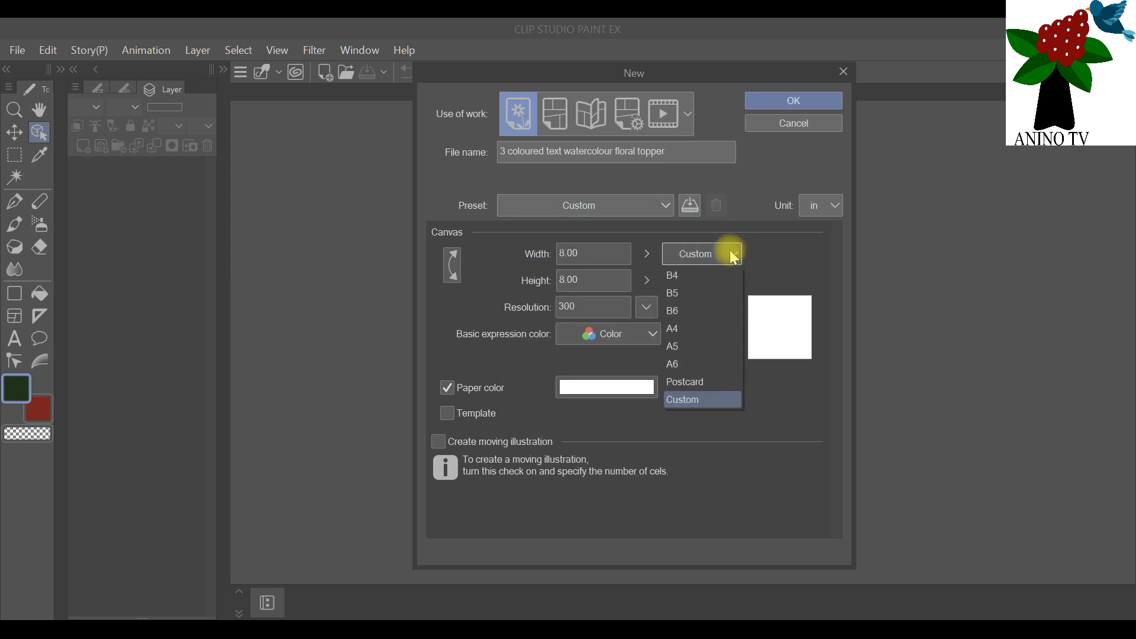
click(683, 346)
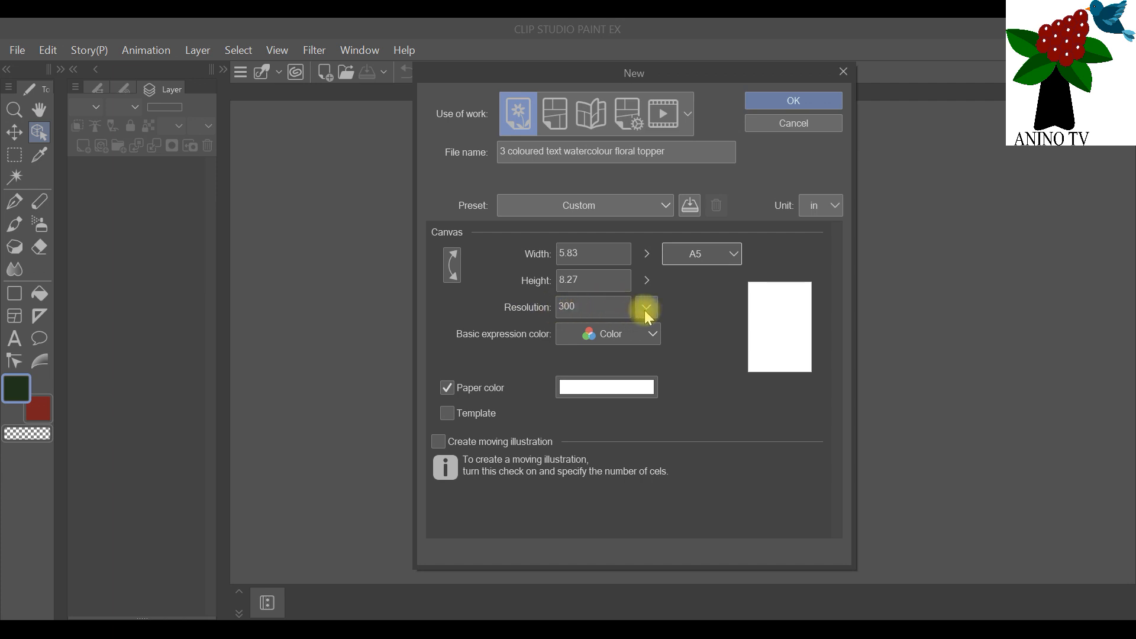
Step: Examine the color picker modes available for the paper color, leaving the paper white
click(584, 395)
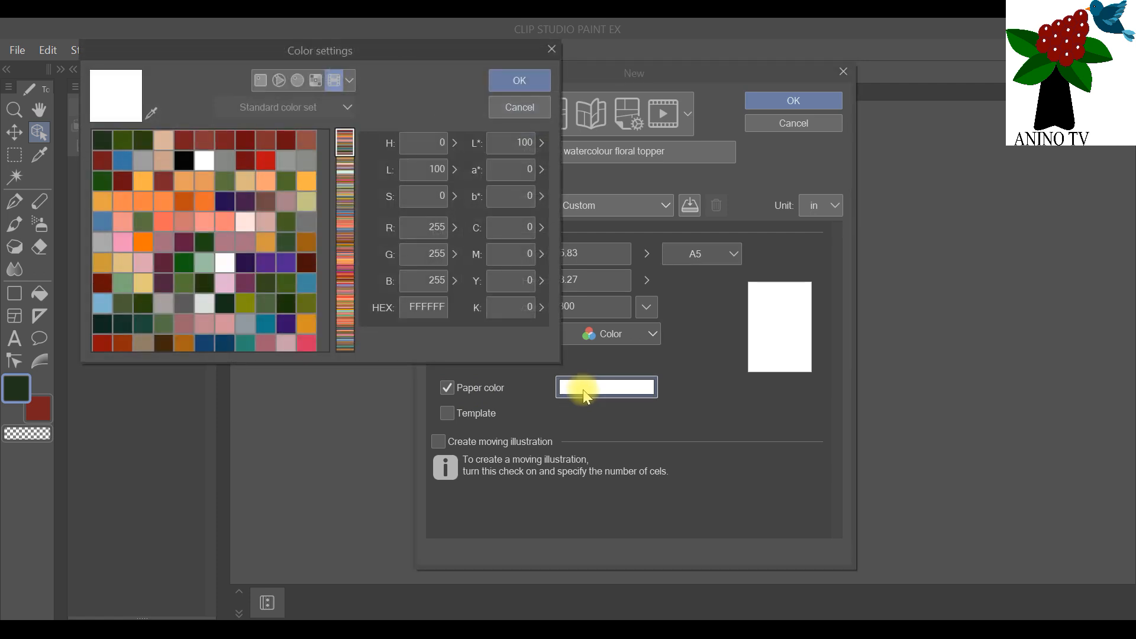
click(349, 81)
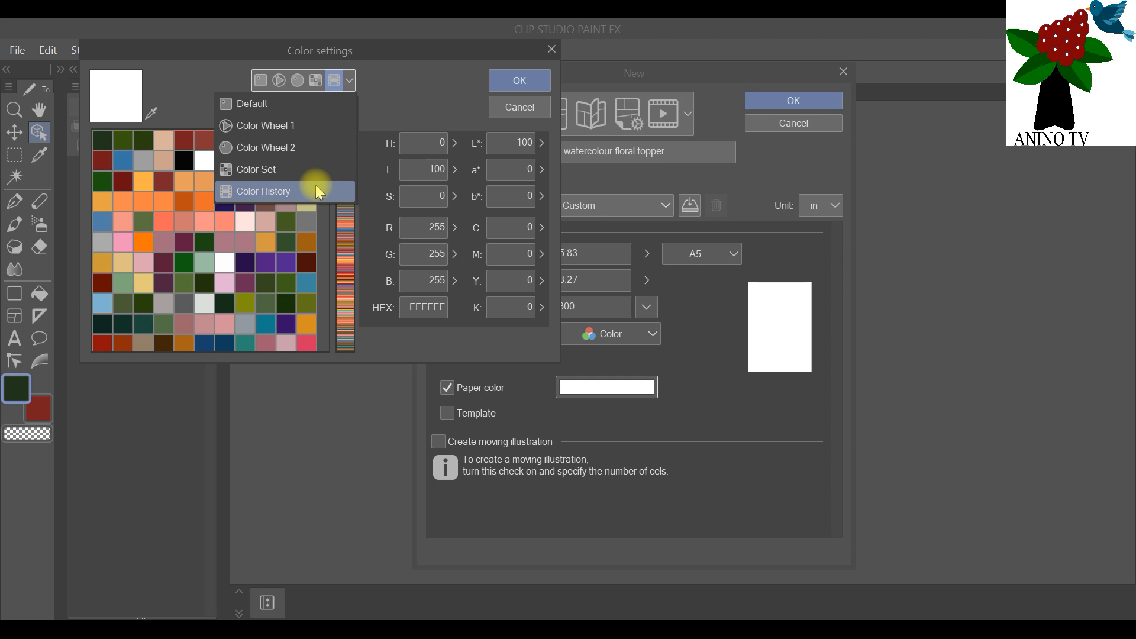
click(315, 123)
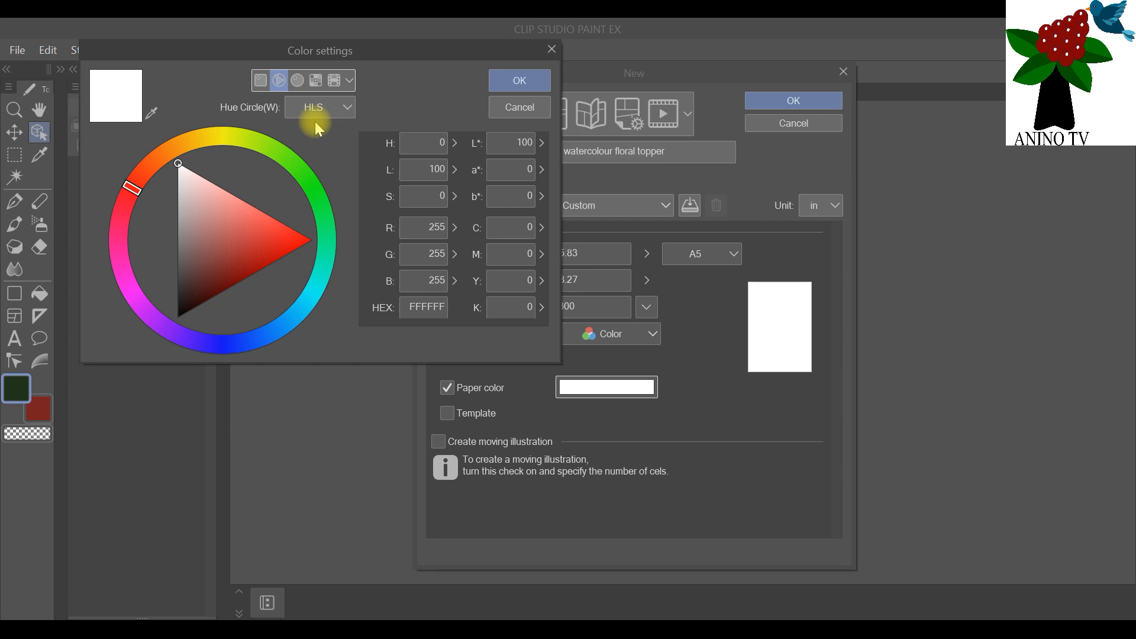
click(301, 80)
click(263, 83)
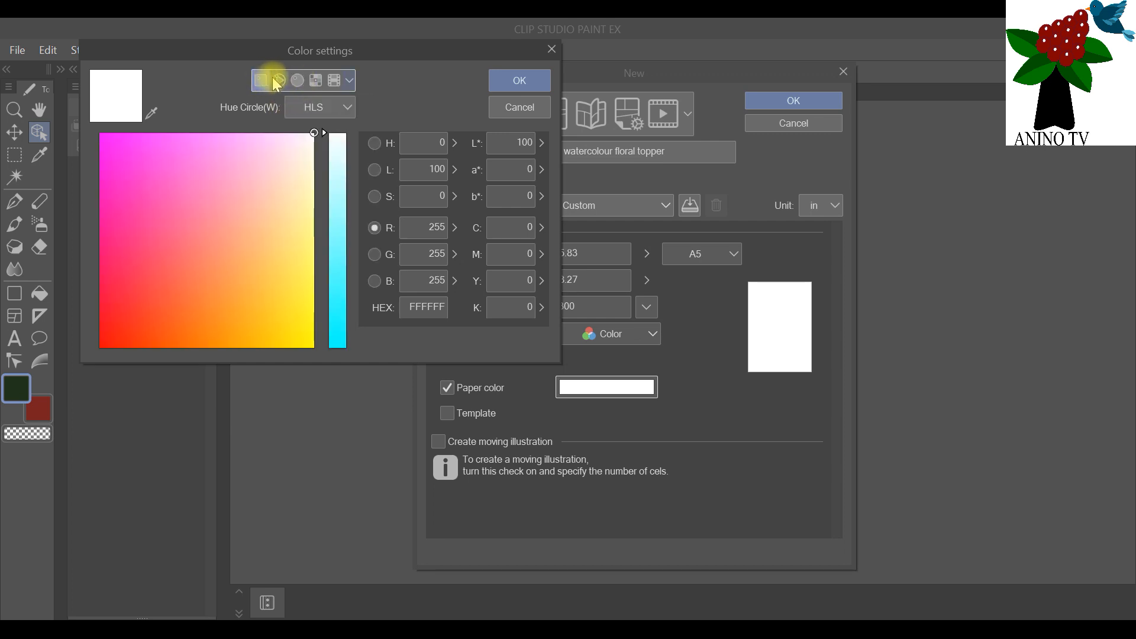
click(277, 81)
click(299, 81)
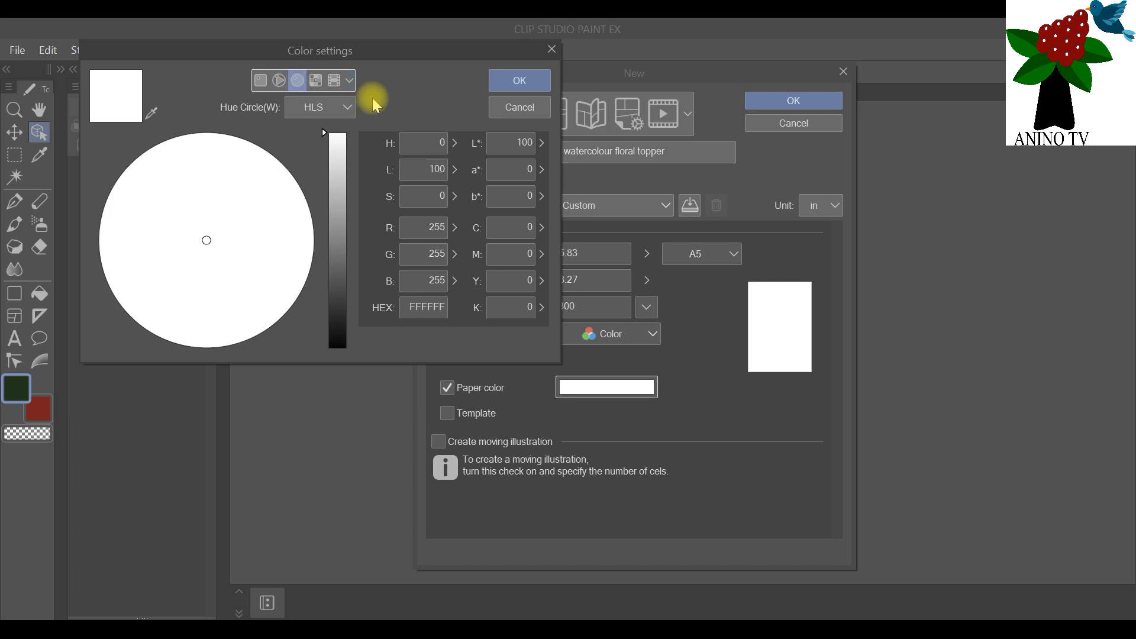
click(350, 80)
click(301, 186)
click(517, 77)
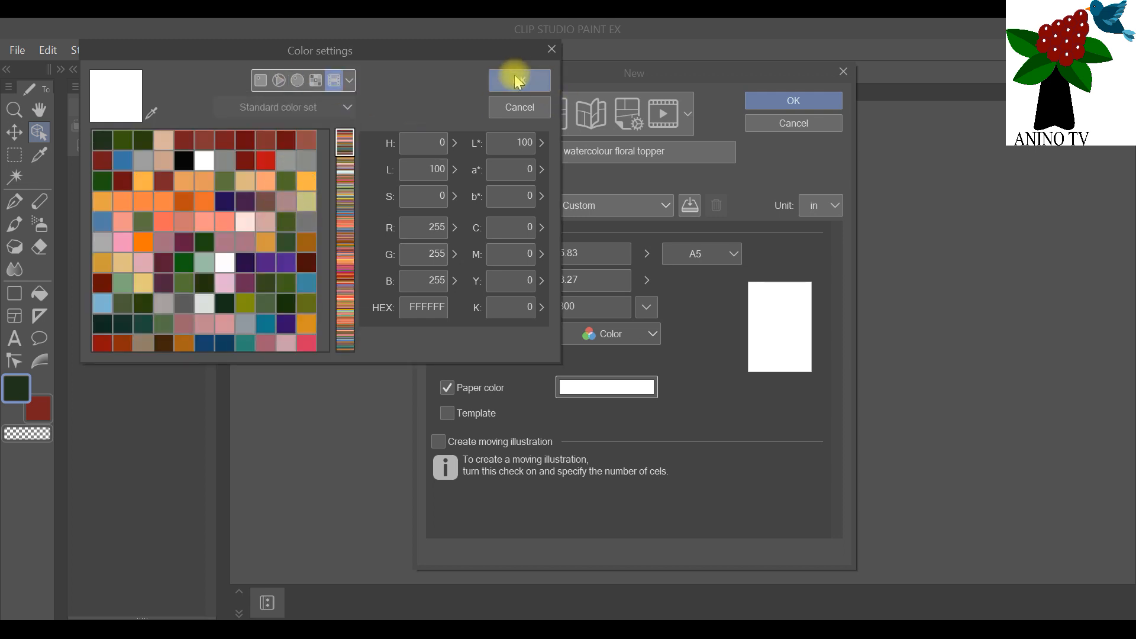
click(553, 49)
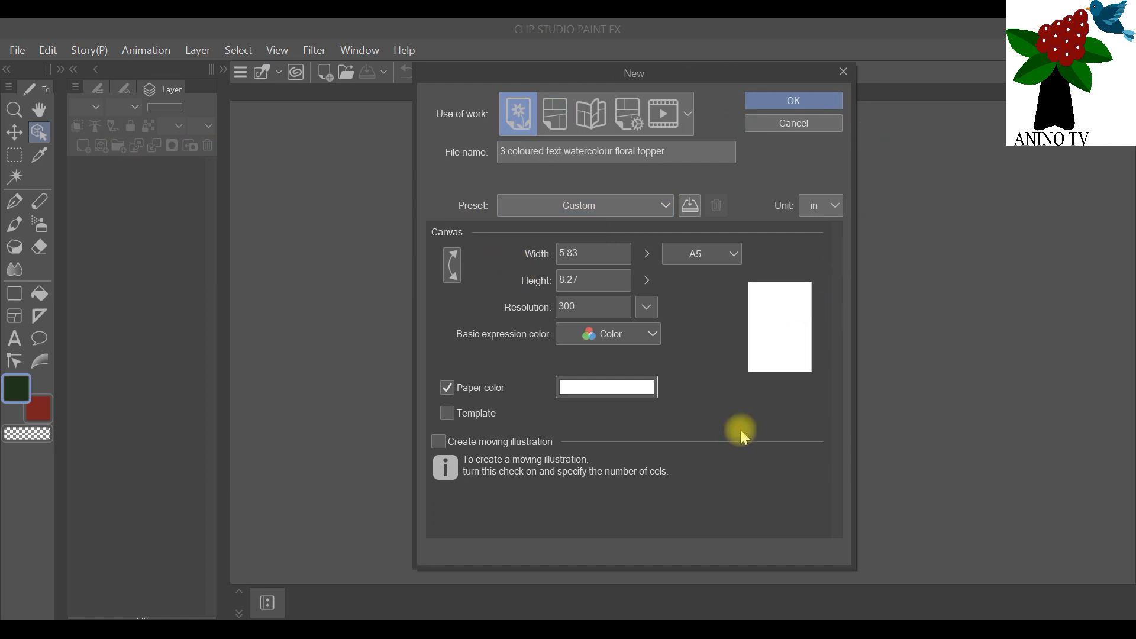
Step: Create the A5 canvas with the chosen settings
click(794, 103)
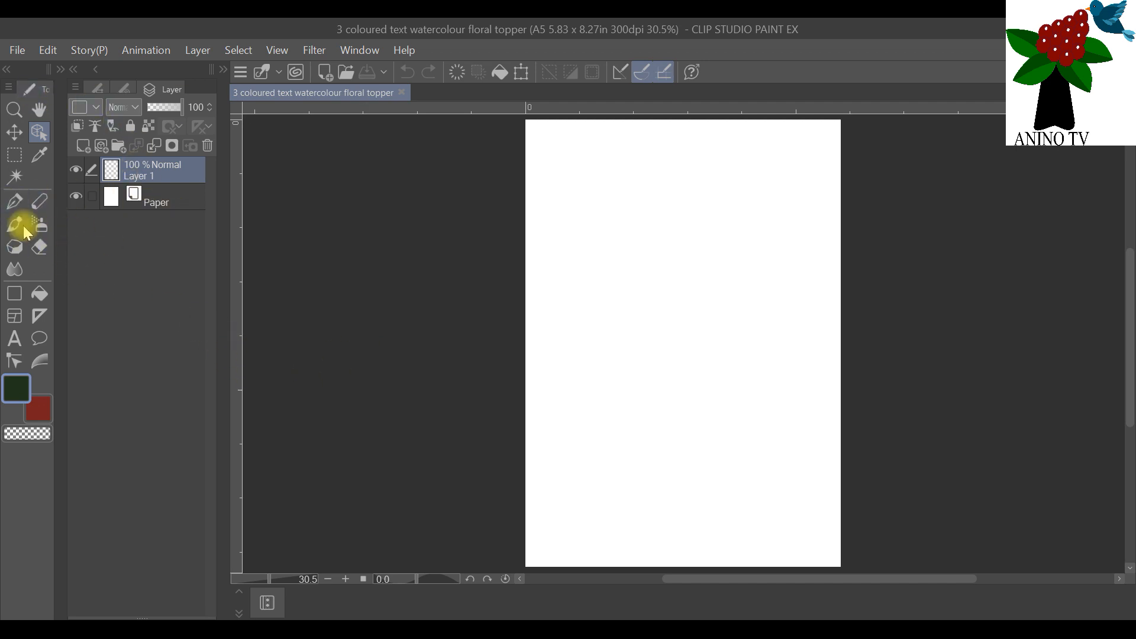
Step: Activate the For effect line pen and display its brush sizes
click(18, 206)
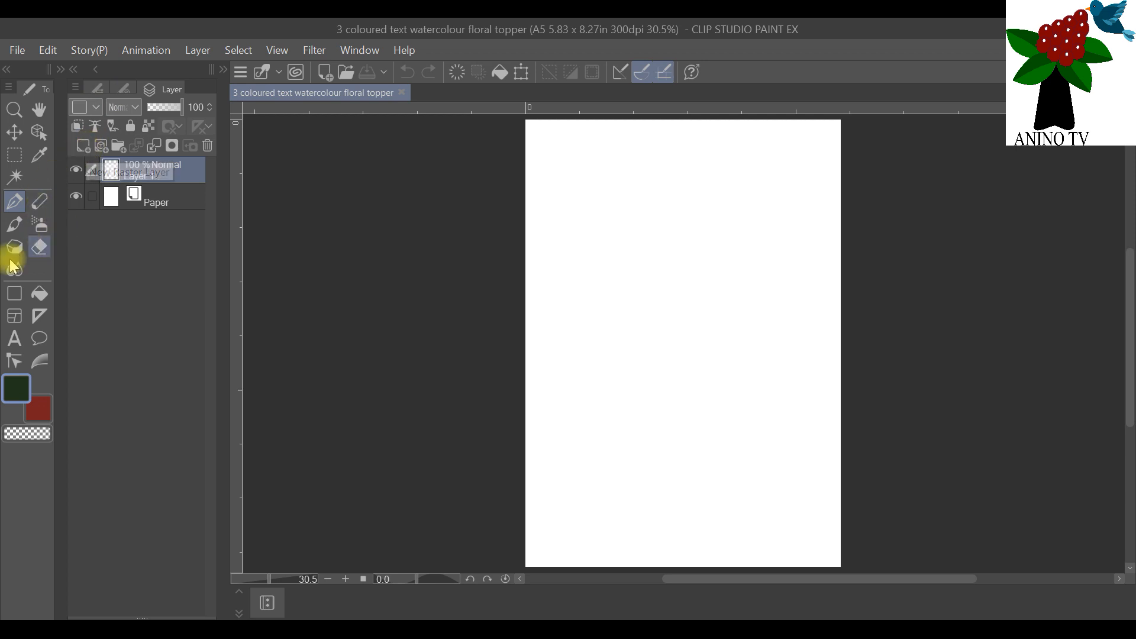
click(97, 89)
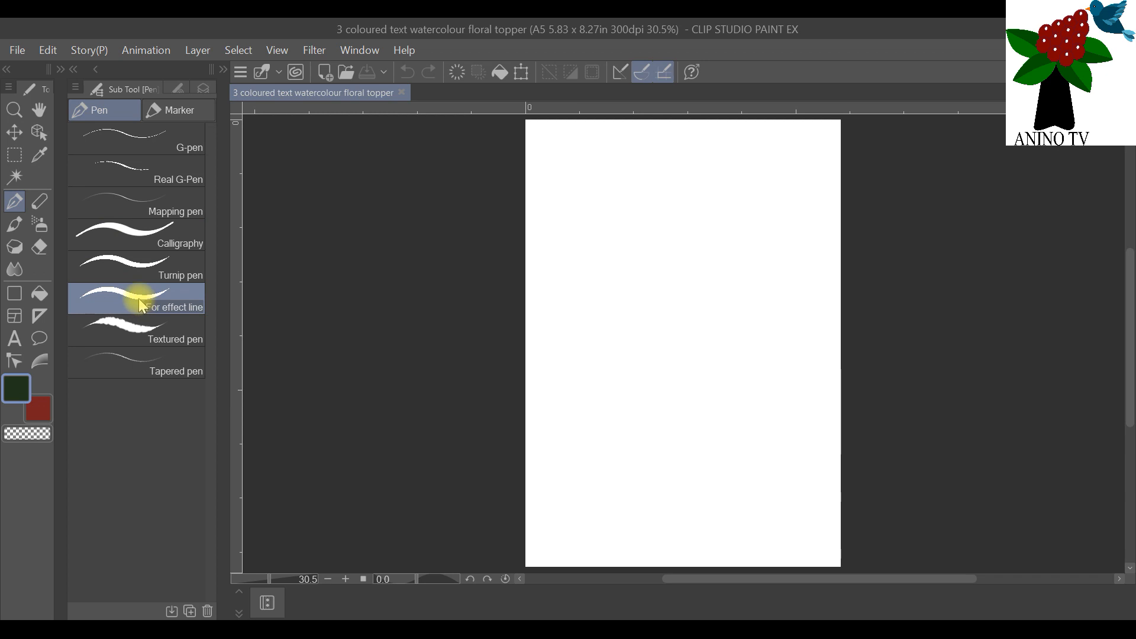
click(167, 89)
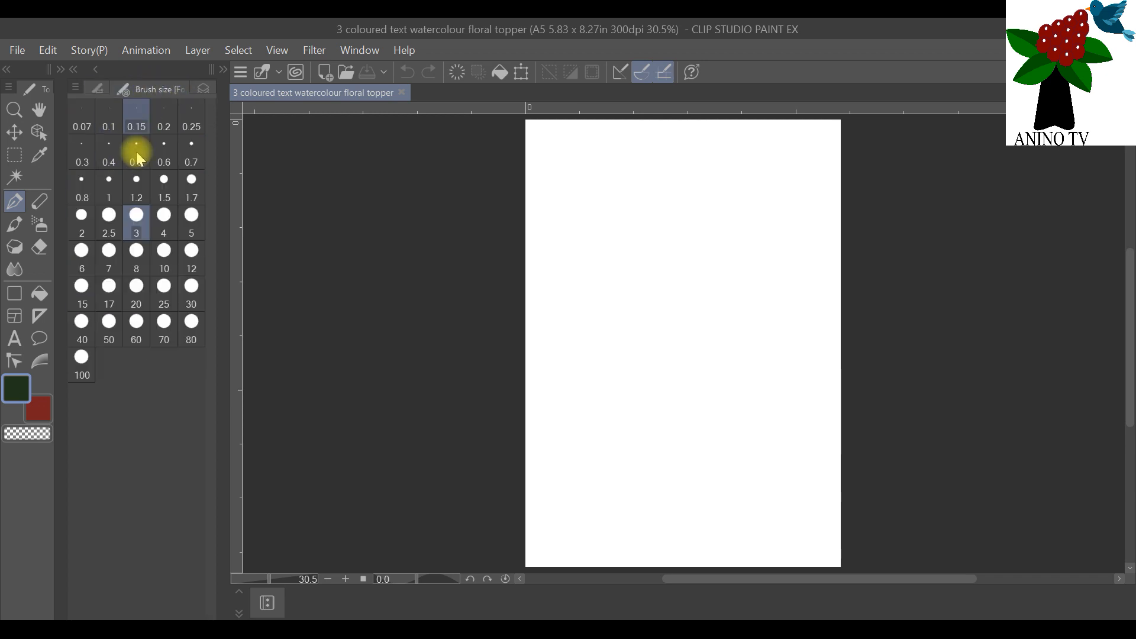
Step: Try a freehand loop with the size 3 pen in the canvas's upper area and undo it
drag(573, 251, 602, 252)
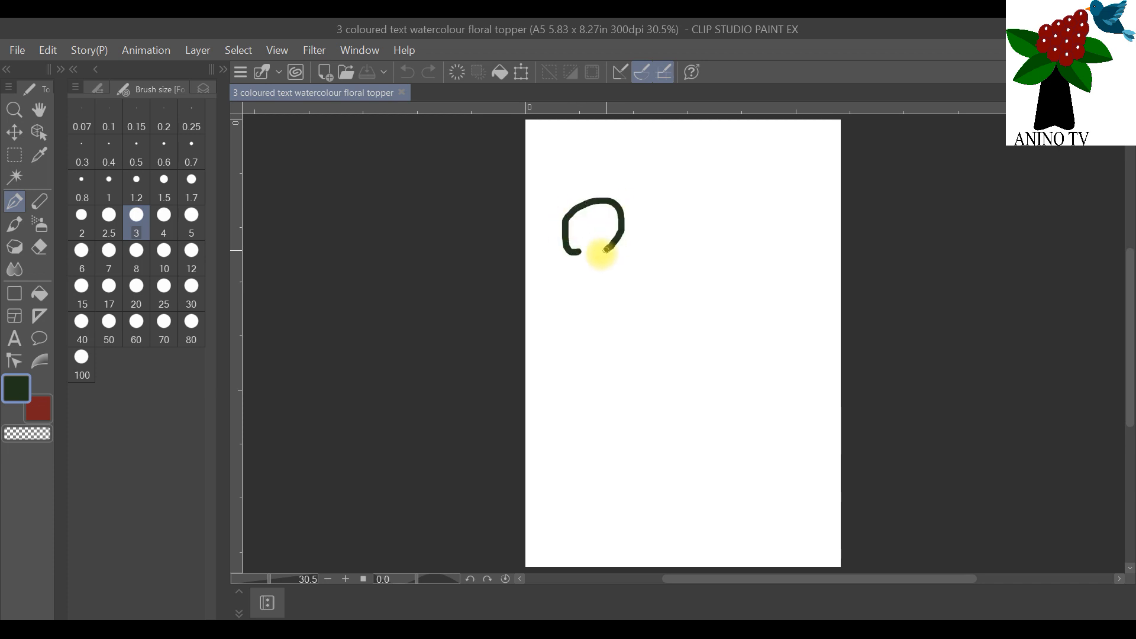
click(48, 50)
click(56, 71)
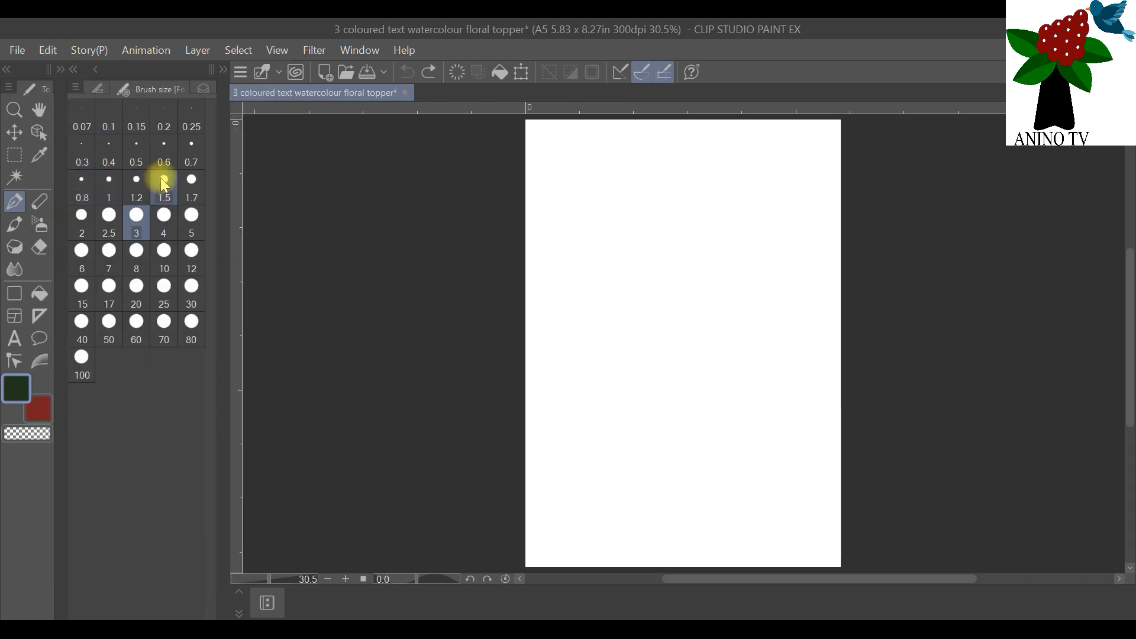
Step: Set the pen's brush size to 1.5 and its drawing color to dark red 690B0D from the color history
click(165, 184)
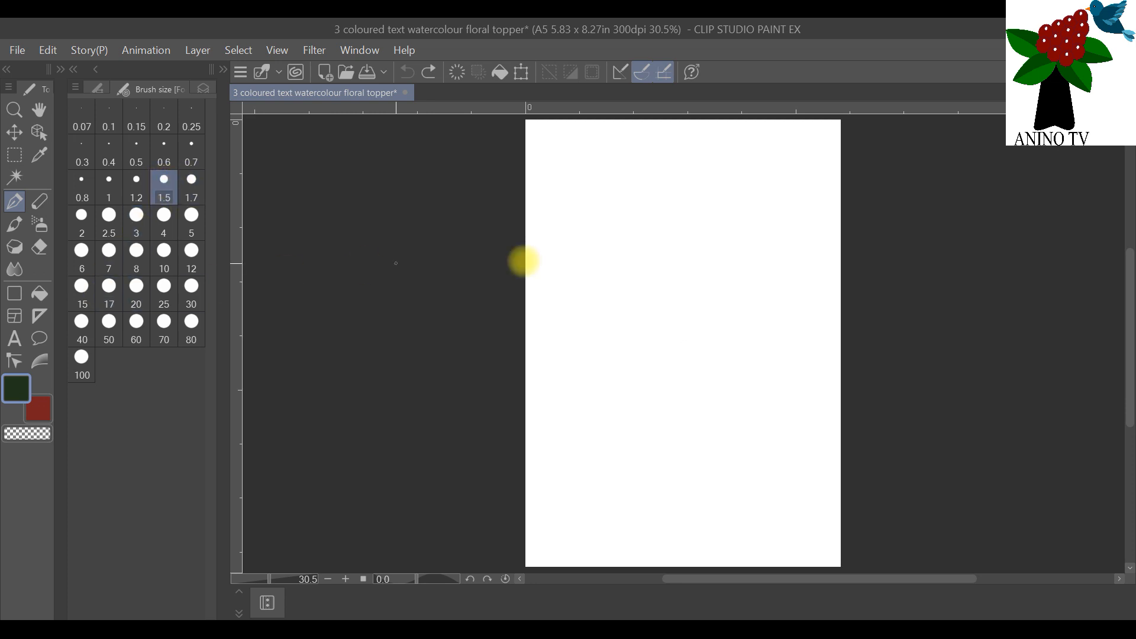
click(19, 385)
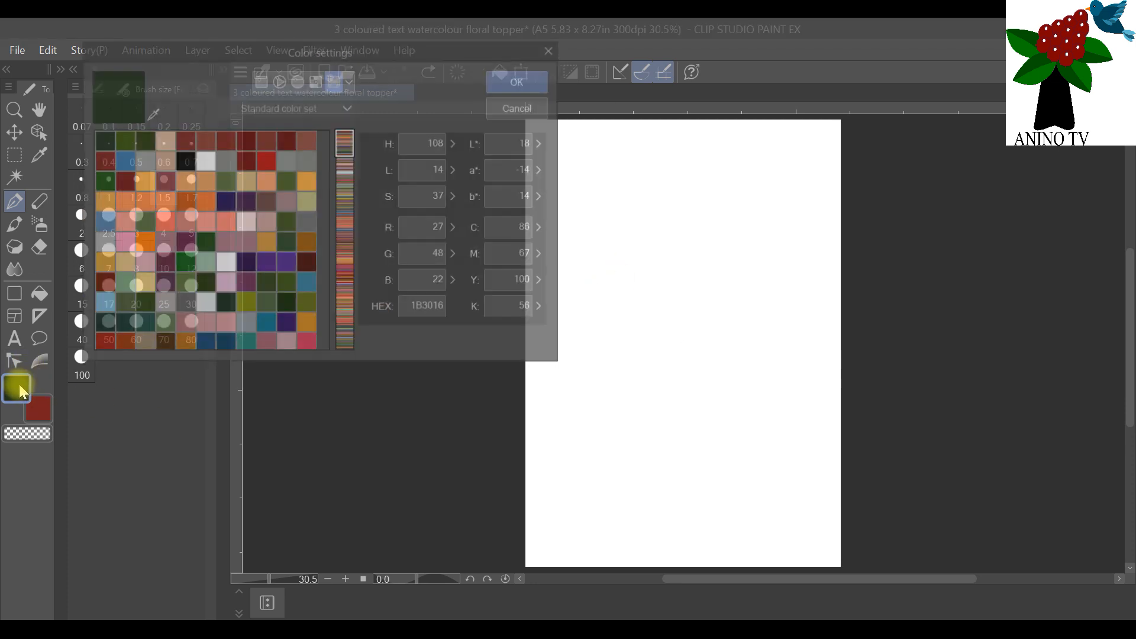
click(183, 160)
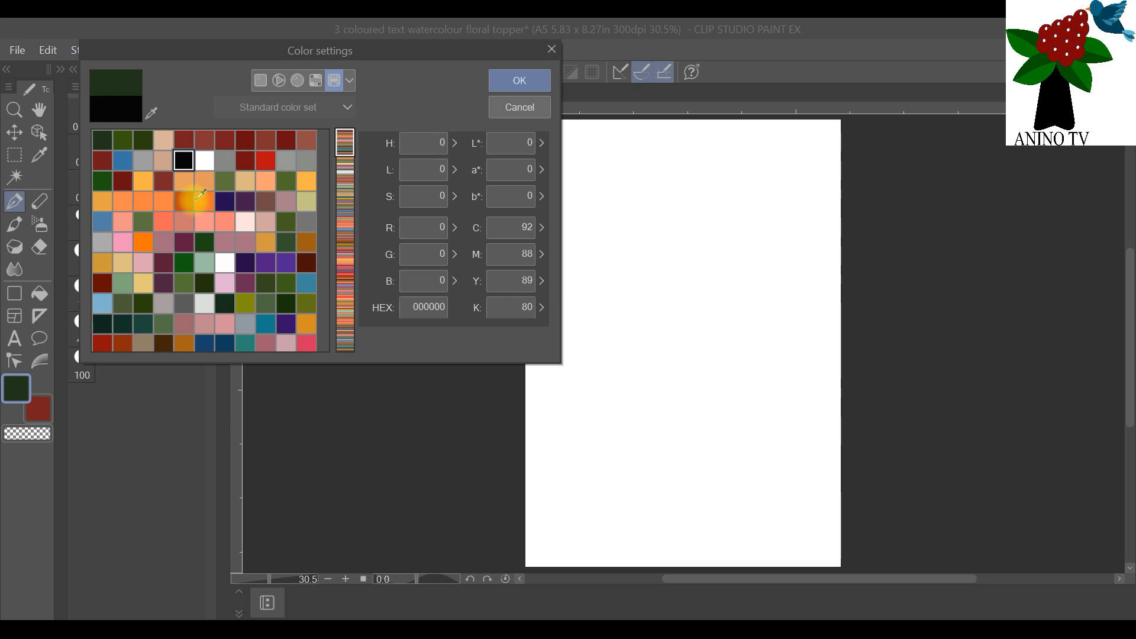
click(288, 140)
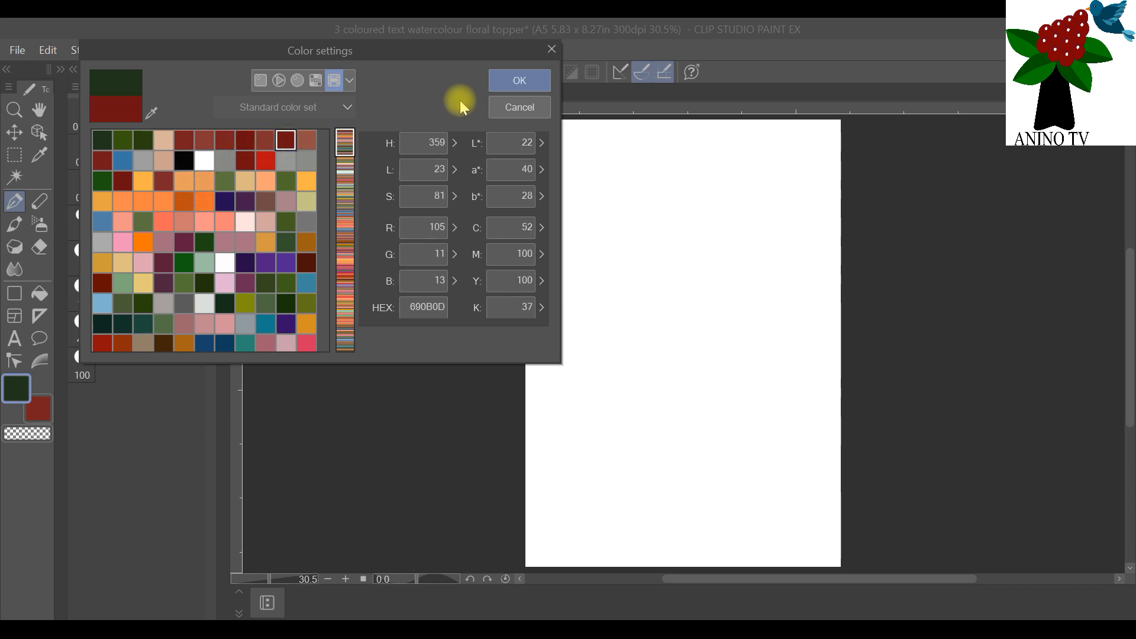
click(518, 81)
Step: Try a dark red test stroke with the size 1.5 pen and undo it
mouse_move(578, 356)
mouse_down()
mouse_move(639, 261)
mouse_move(568, 418)
mouse_up()
click(48, 49)
click(71, 75)
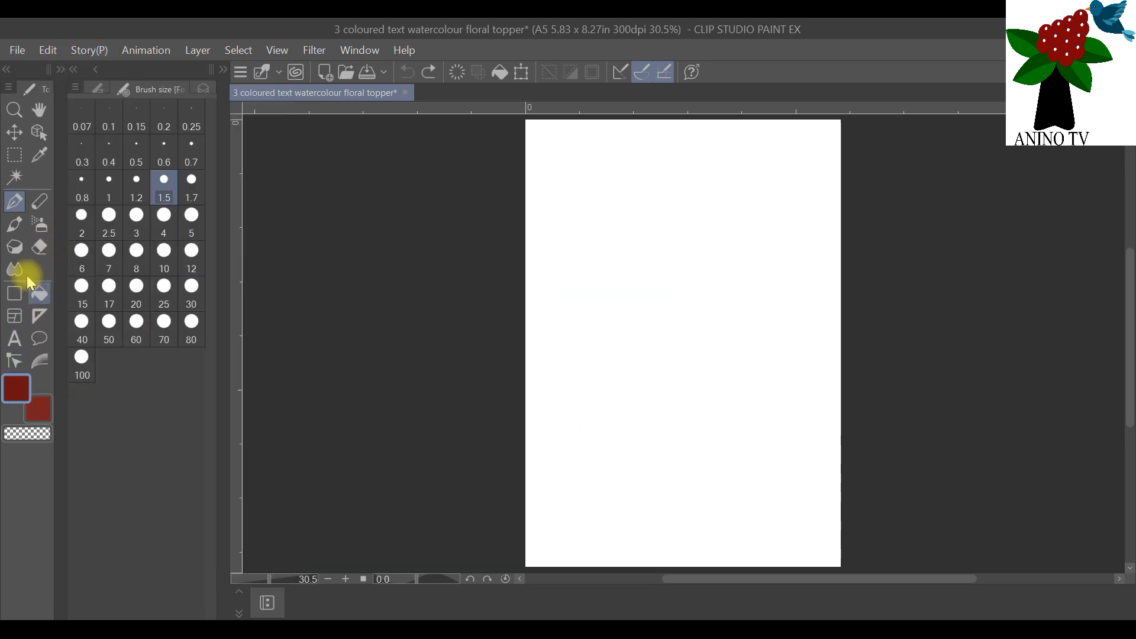
Step: Place a symmetrical ruler with 3 lines on Layer 1, centered slightly above the middle of the canvas
click(203, 89)
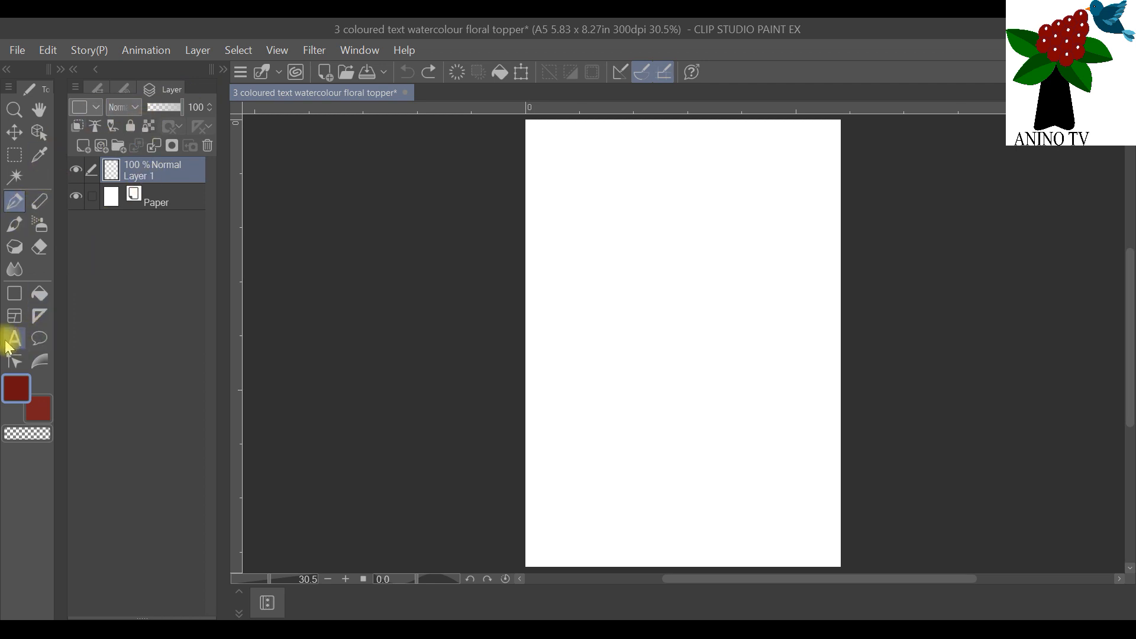
click(39, 318)
click(97, 90)
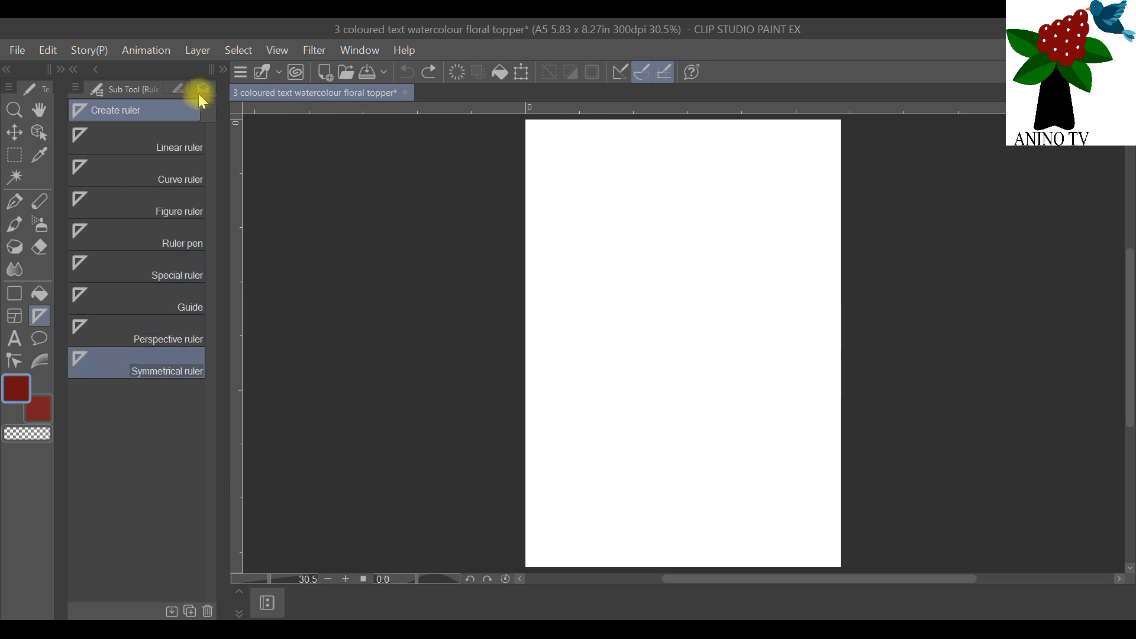
click(223, 69)
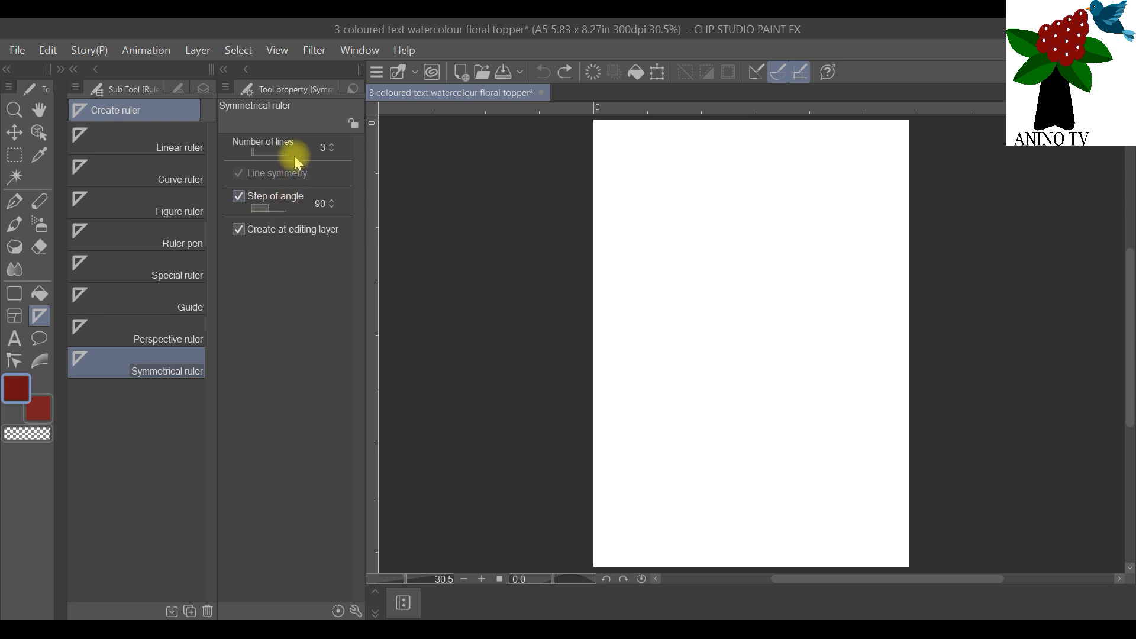
click(224, 69)
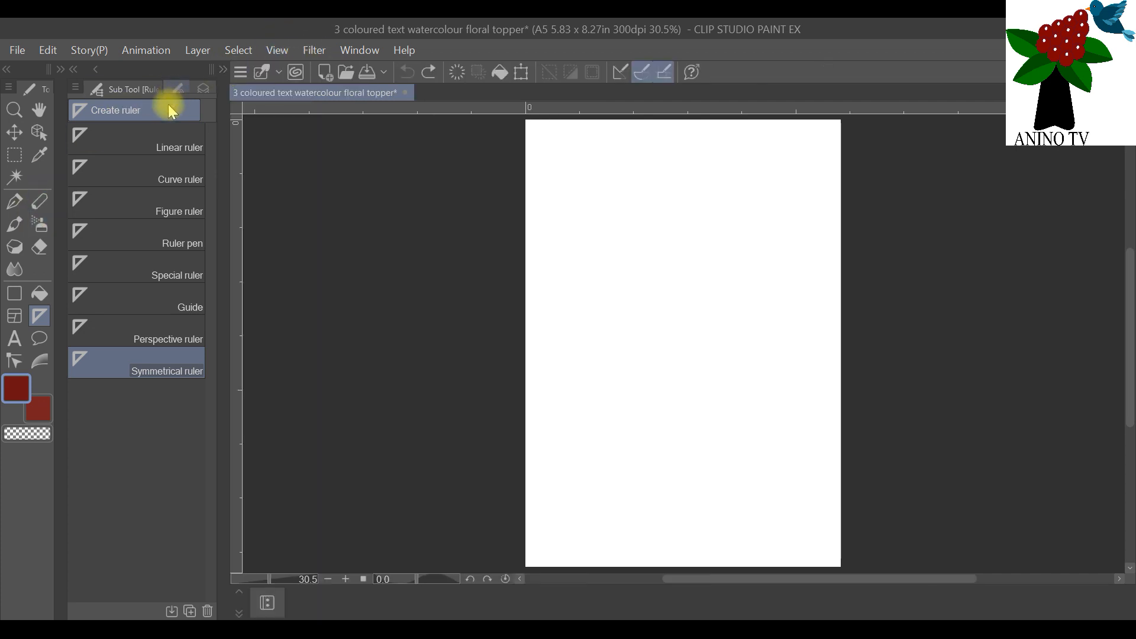
click(205, 89)
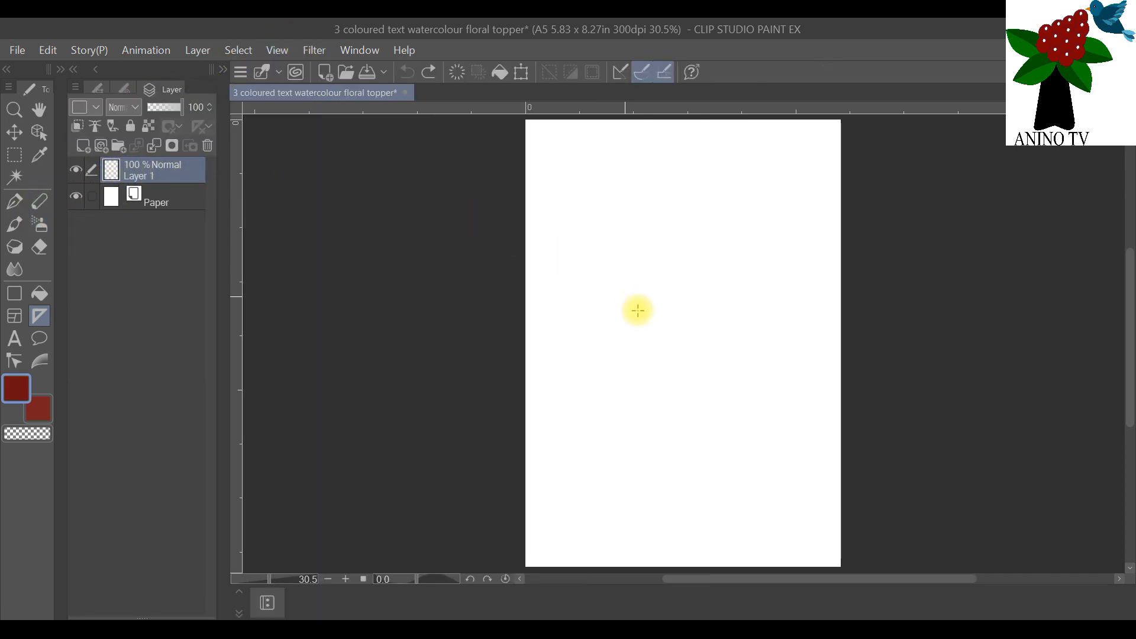
click(675, 318)
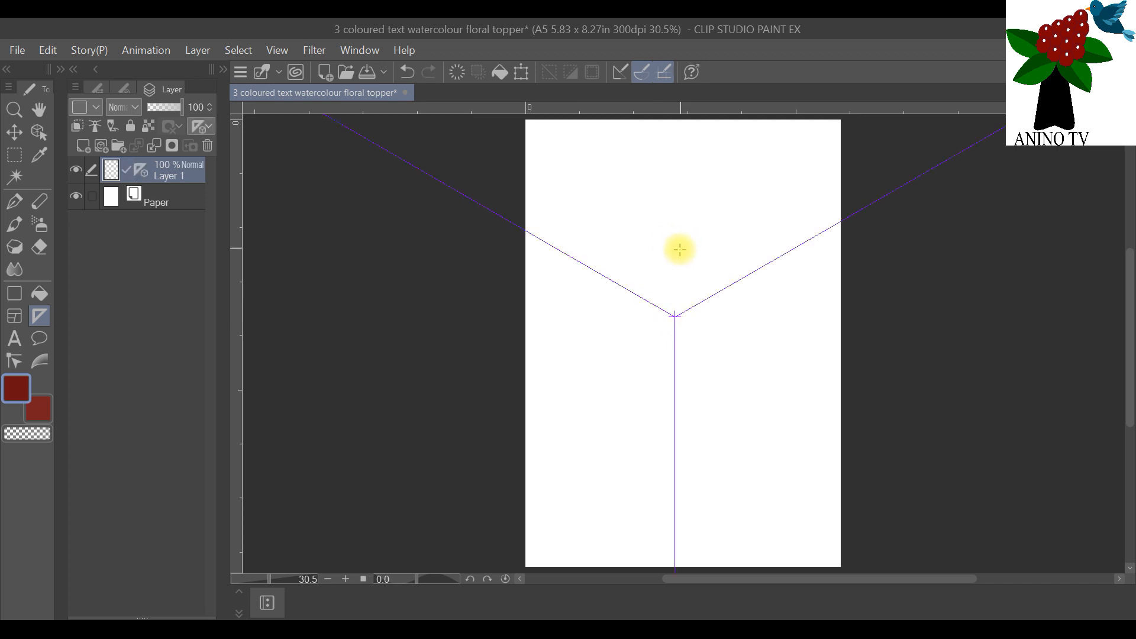
Step: Activate the For effect line pen and check its brush size, the layer list and its tool properties
click(16, 201)
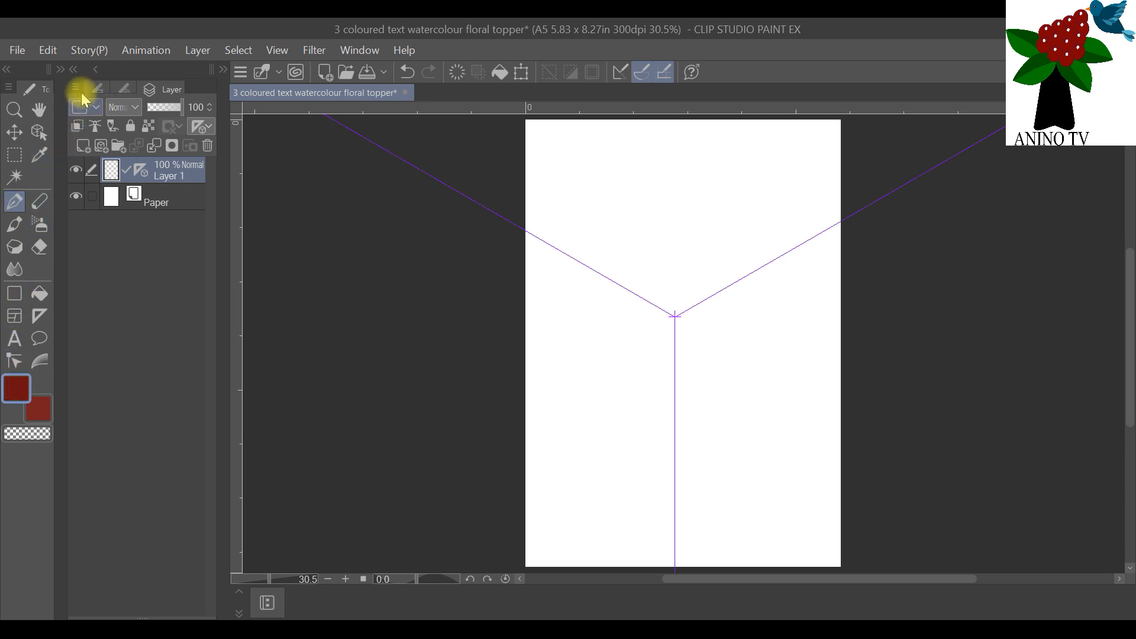
click(112, 89)
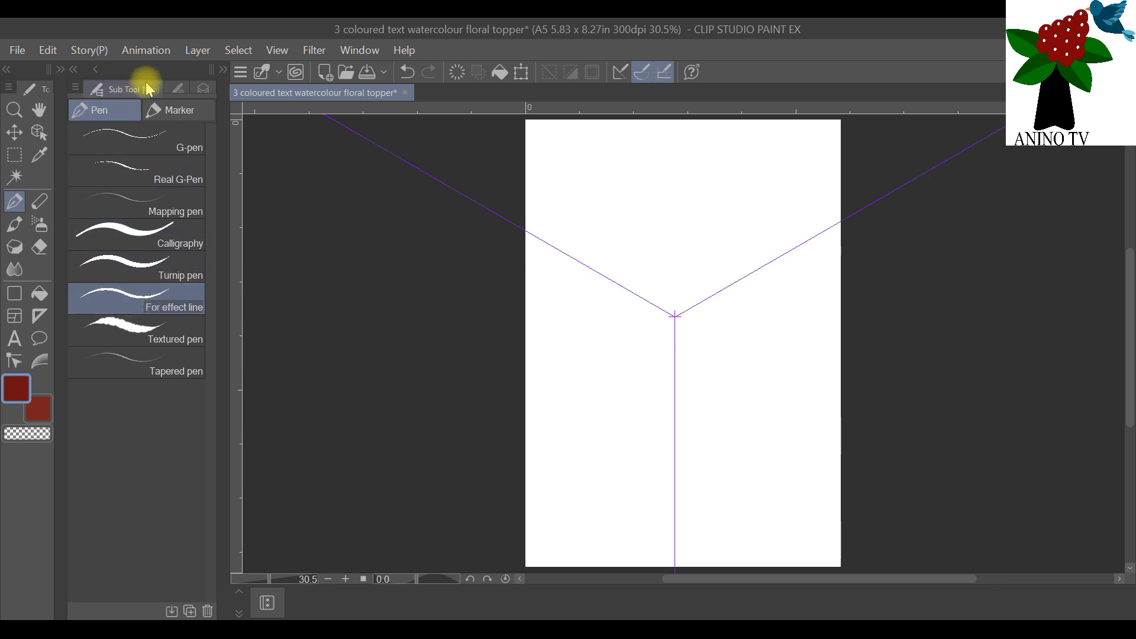
click(177, 88)
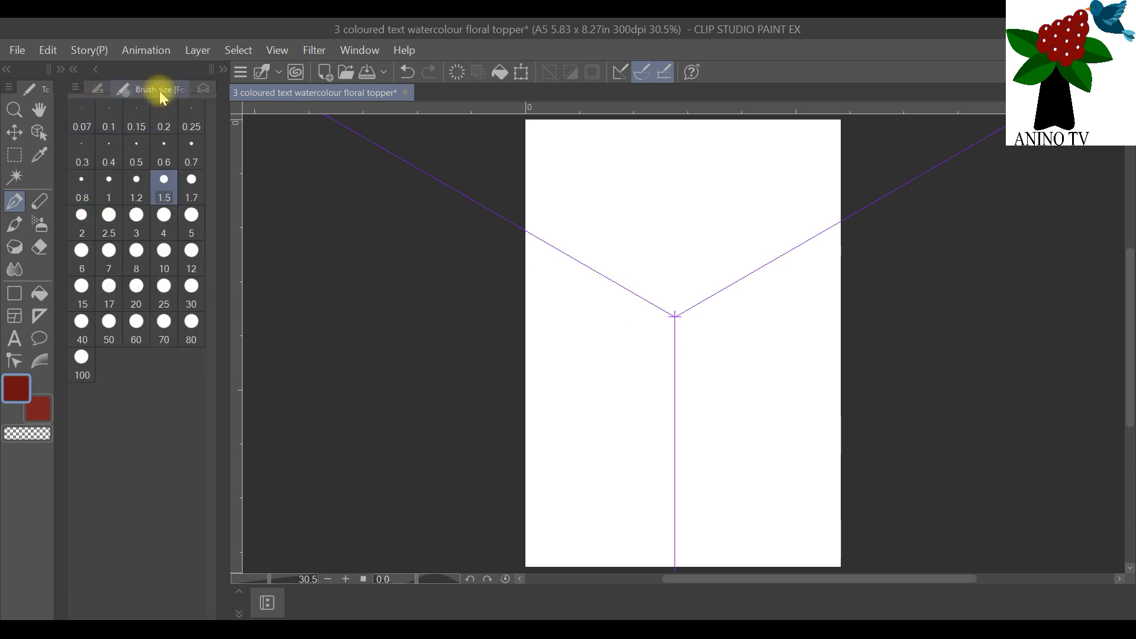
click(204, 88)
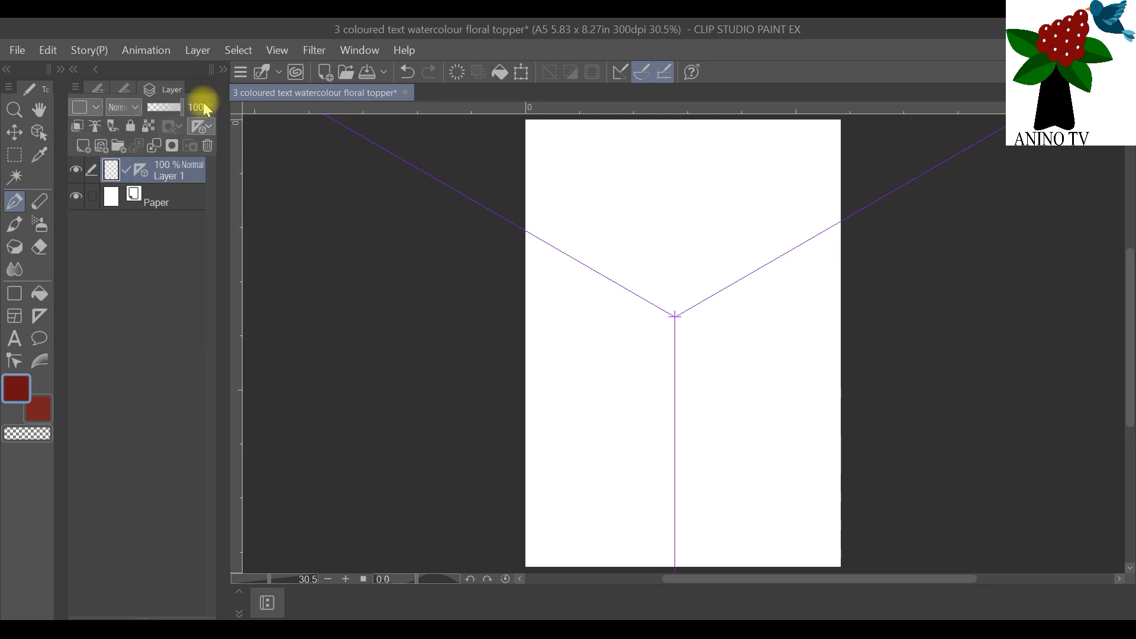
click(221, 71)
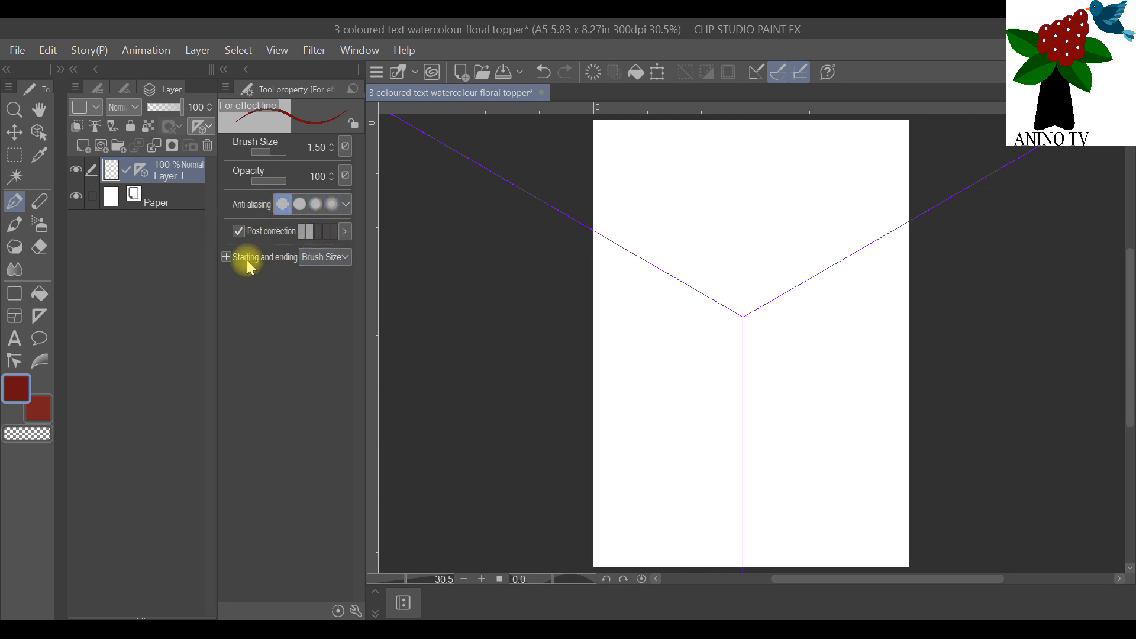
click(223, 69)
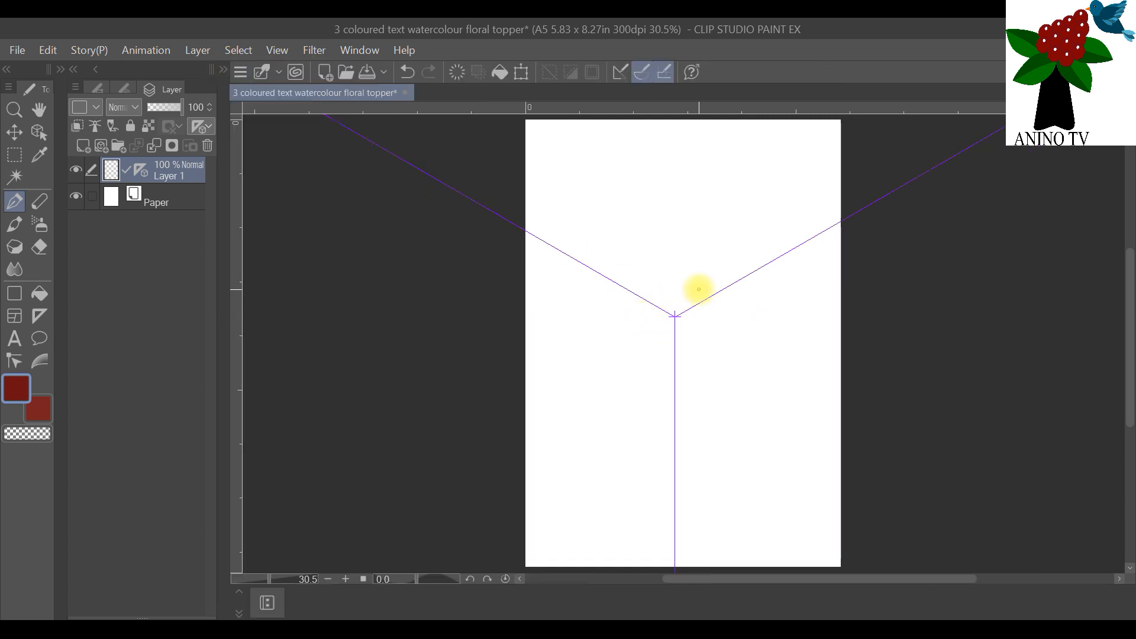
Step: Try a small pointed three-petal outline from the symmetrical ruler's center and undo it
scroll(699, 289, up, 4)
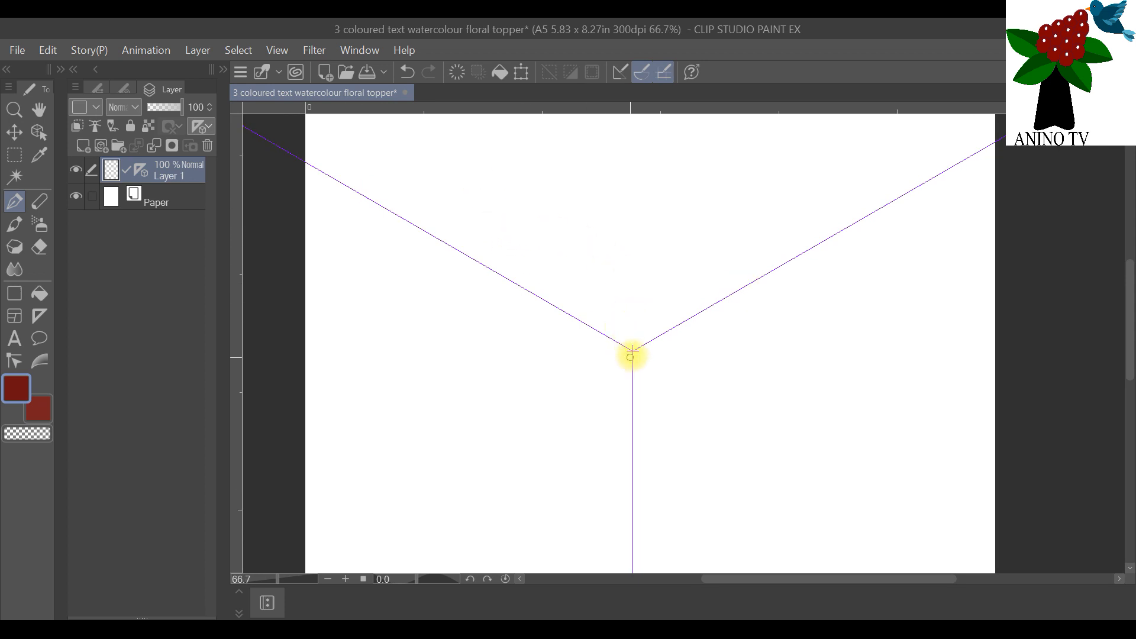
mouse_move(633, 352)
mouse_down()
mouse_move(578, 321)
mouse_move(571, 296)
mouse_move(604, 245)
mouse_move(638, 287)
mouse_move(631, 351)
mouse_up()
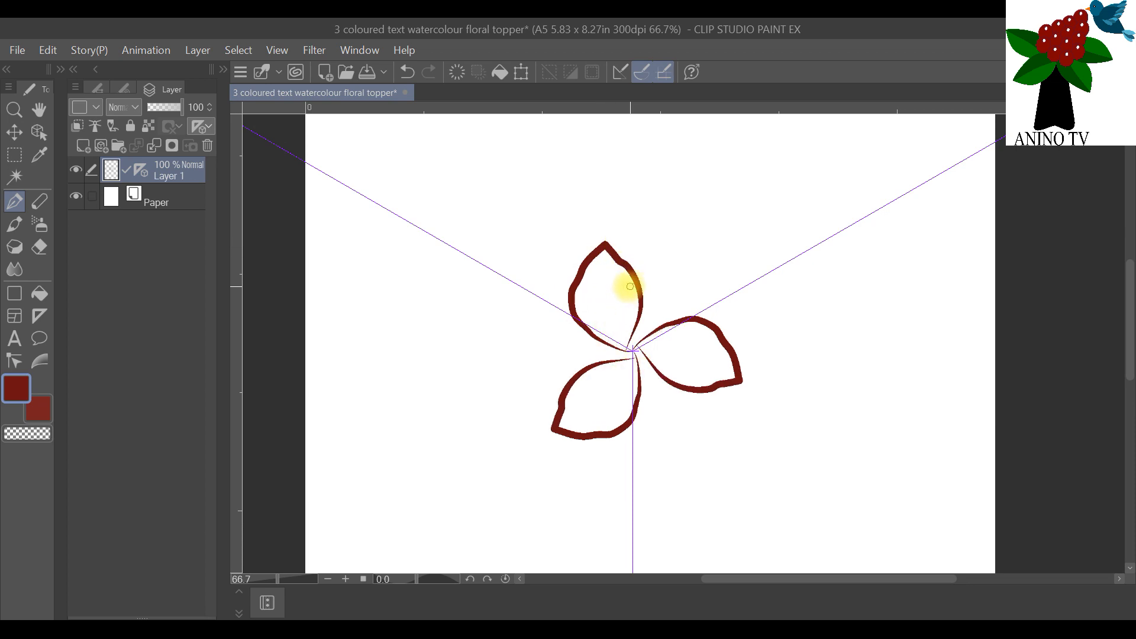
click(48, 51)
click(65, 74)
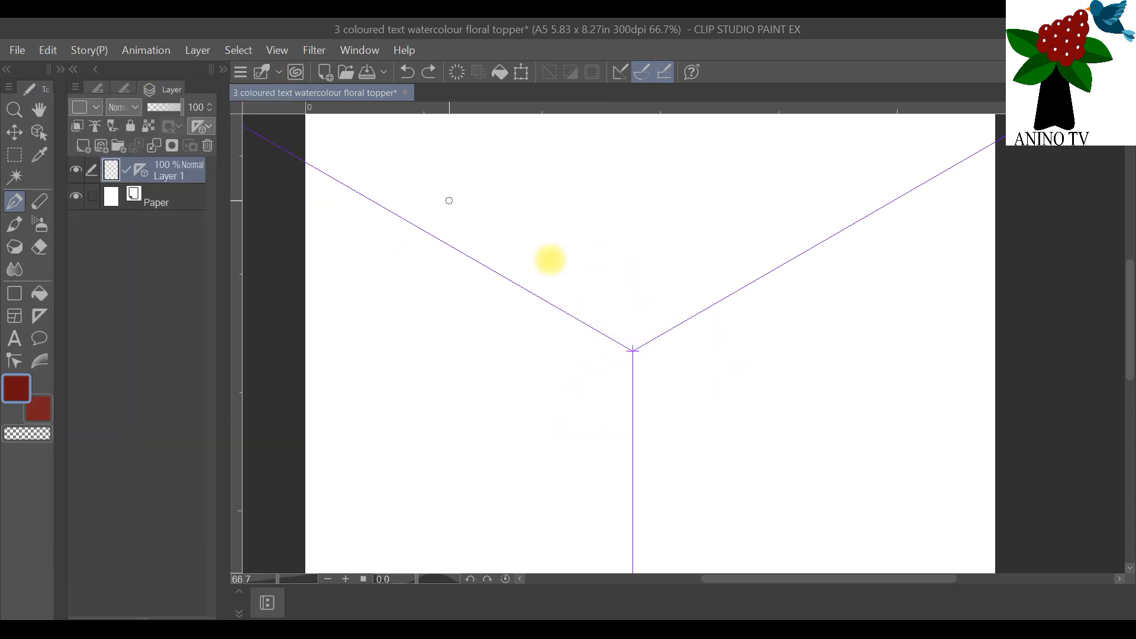
Step: Draw a large wavy-edged petal loop starting and ending at the symmetrical ruler's center, forming a three-petal flower outline on Layer 1
mouse_move(632, 352)
mouse_down()
mouse_move(556, 363)
mouse_move(499, 354)
mouse_move(485, 323)
mouse_move(489, 274)
mouse_move(520, 248)
mouse_move(598, 248)
mouse_move(634, 314)
mouse_move(632, 353)
mouse_up()
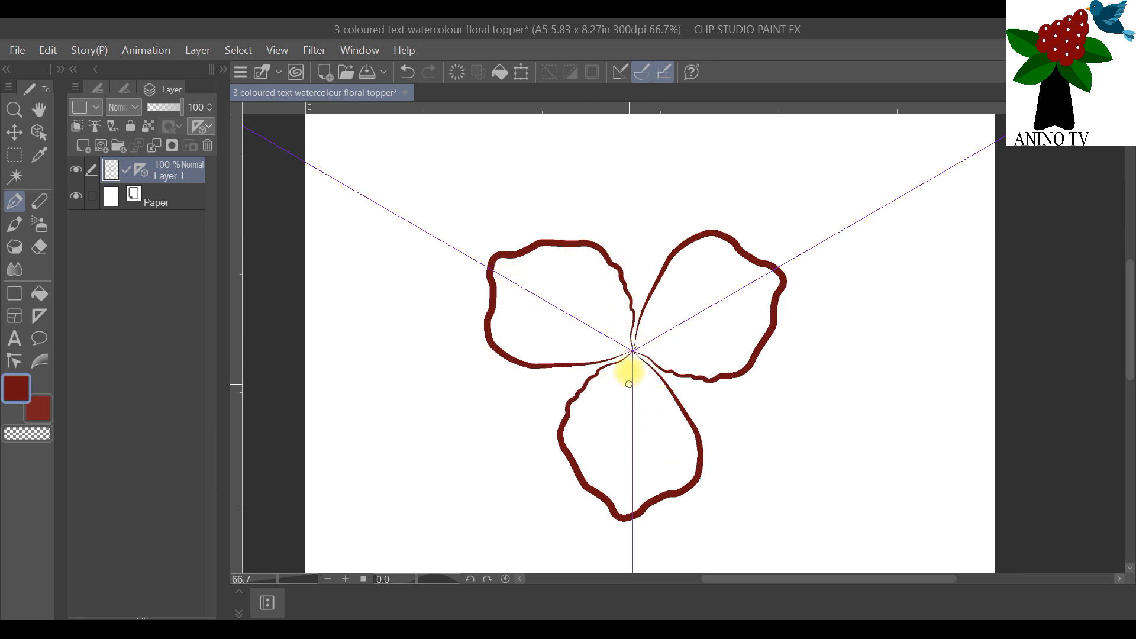
Step: Try thickening the petal bases around the ruler's center with the size 1.5 pen and undo both strokes
scroll(679, 401, up, 2)
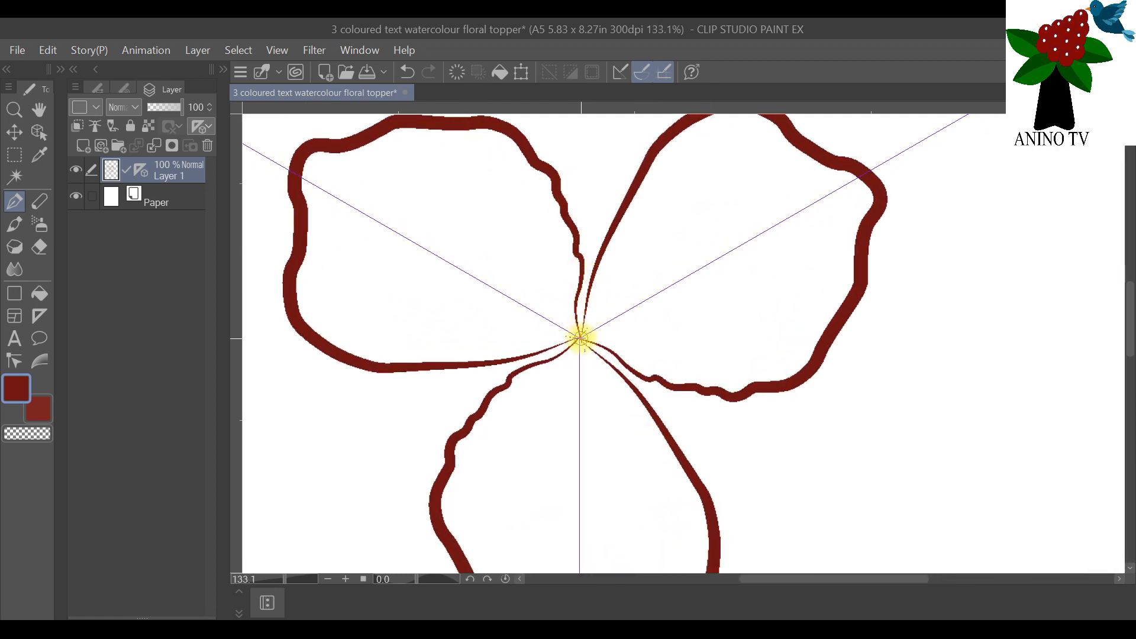
drag(580, 339, 591, 293)
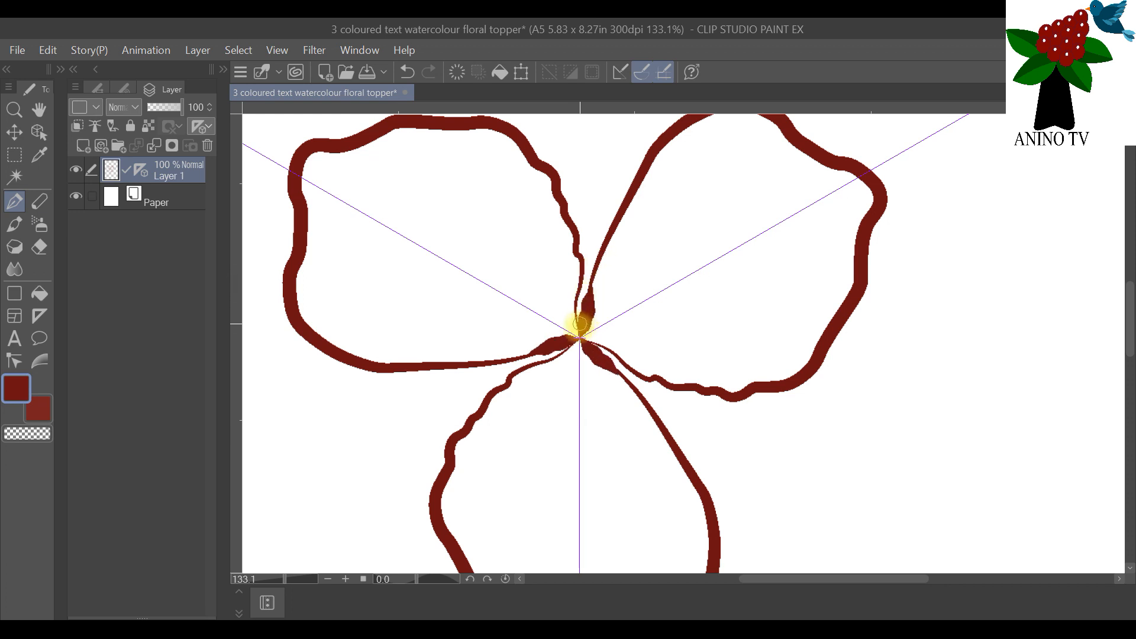
drag(579, 335, 578, 294)
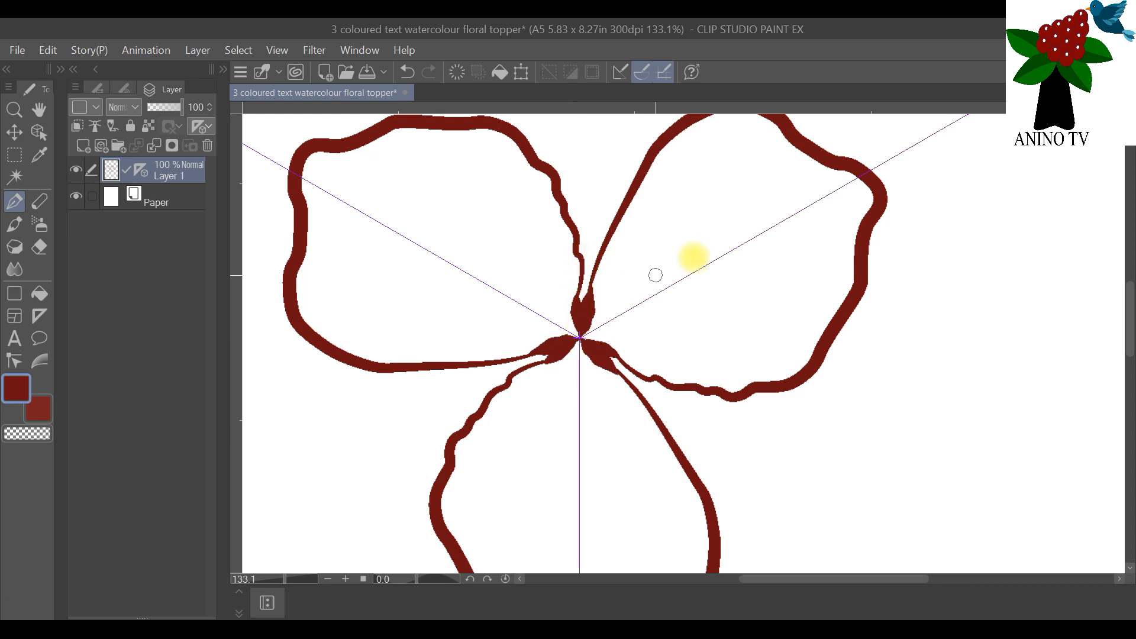
scroll(705, 252, down, 6)
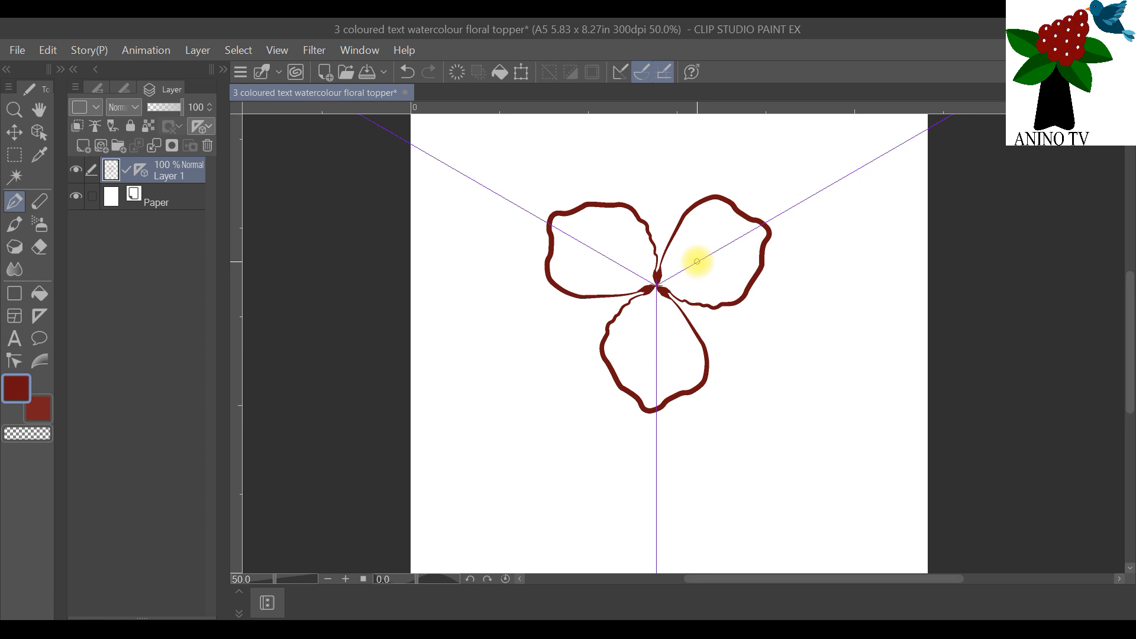
scroll(705, 257, up, 3)
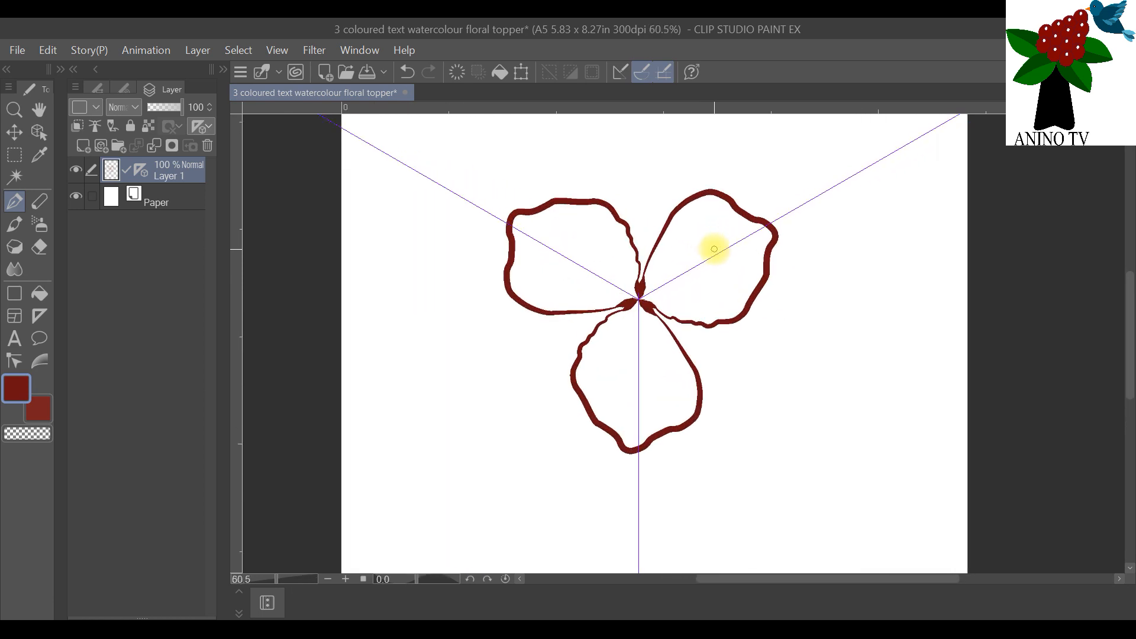
scroll(714, 250, up, 3)
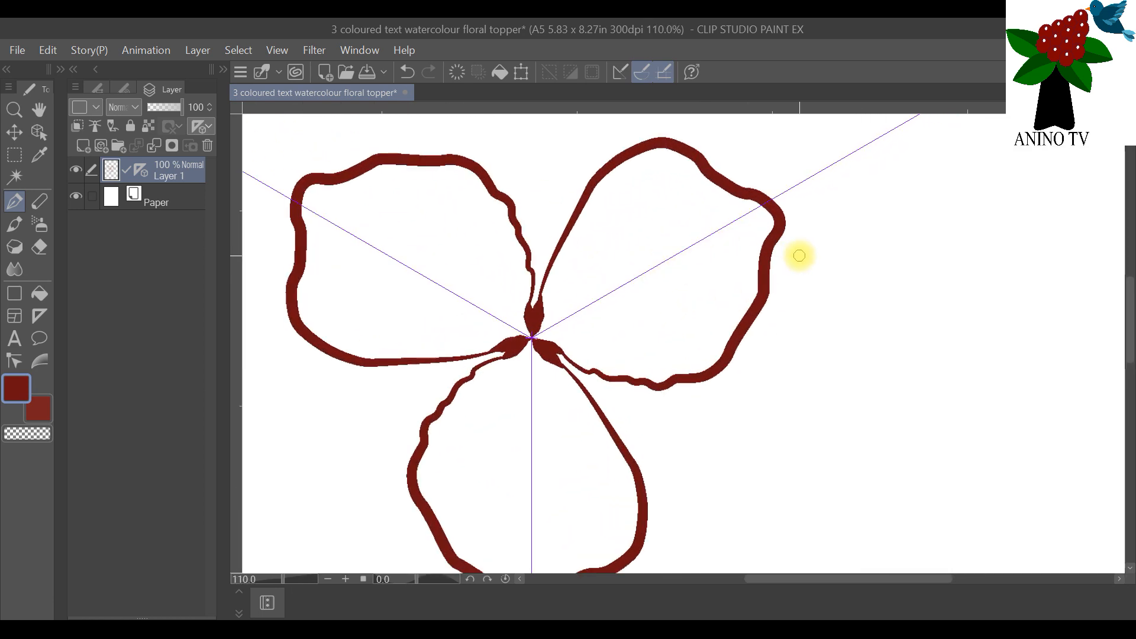
click(48, 50)
click(77, 71)
click(49, 50)
click(66, 71)
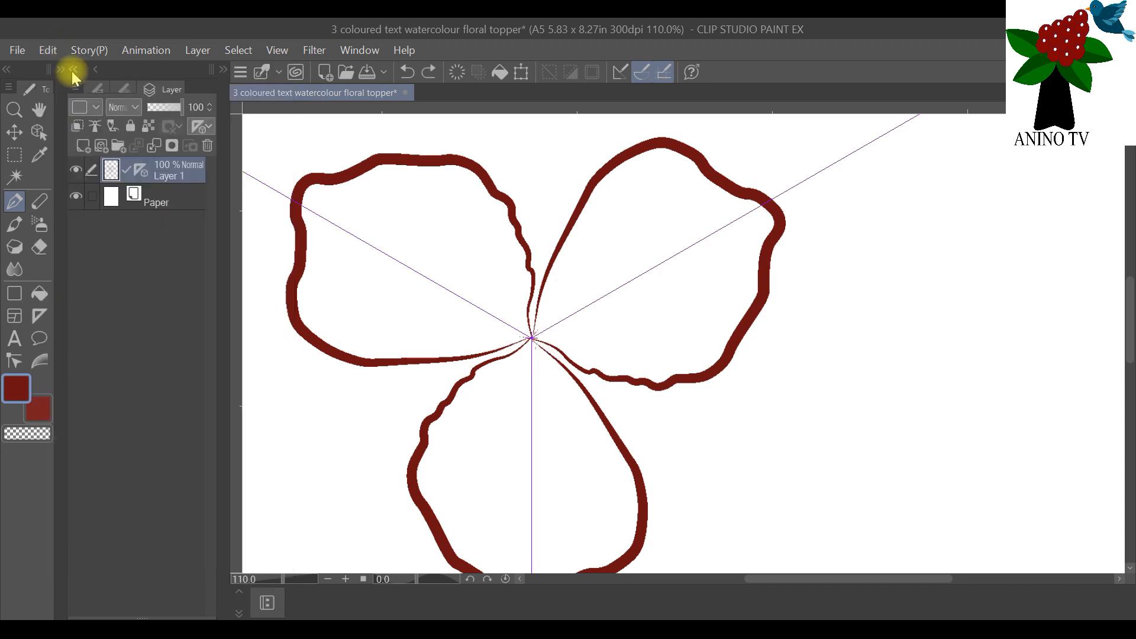
Step: Set the pen's brush size to 0.7 and thicken both thin edges of the petals near the flower's center
click(124, 87)
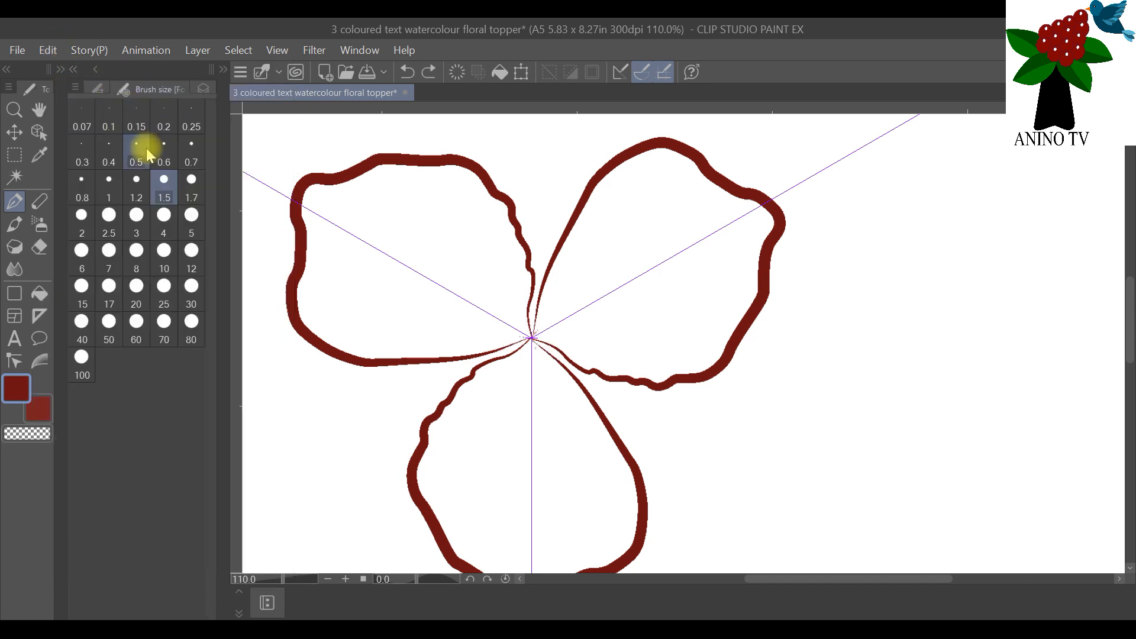
click(190, 147)
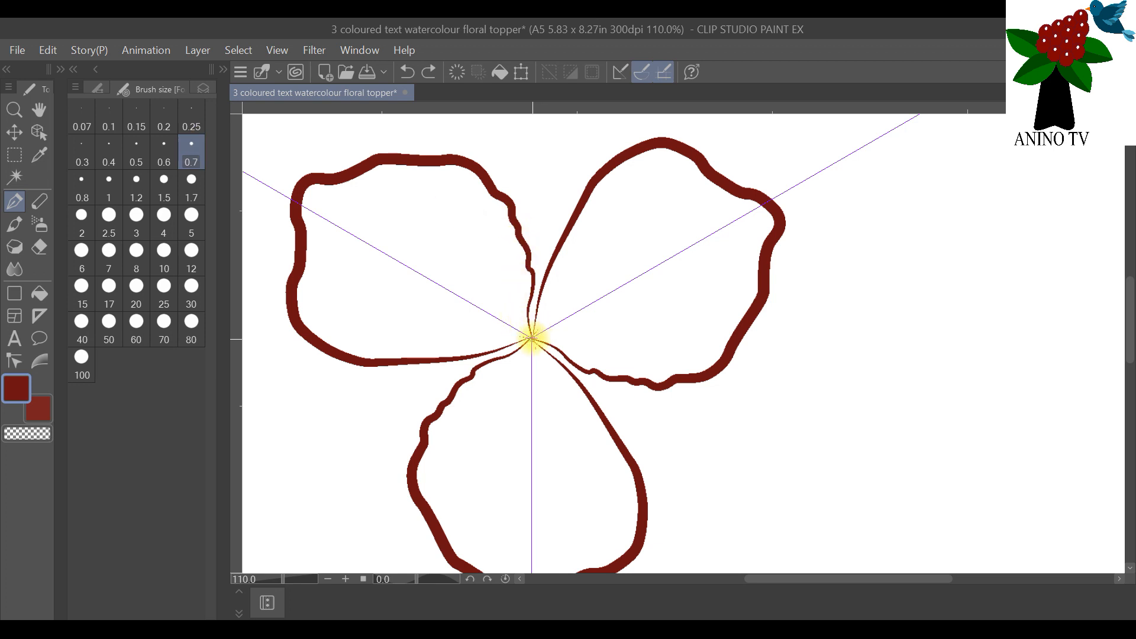
drag(537, 316, 547, 270)
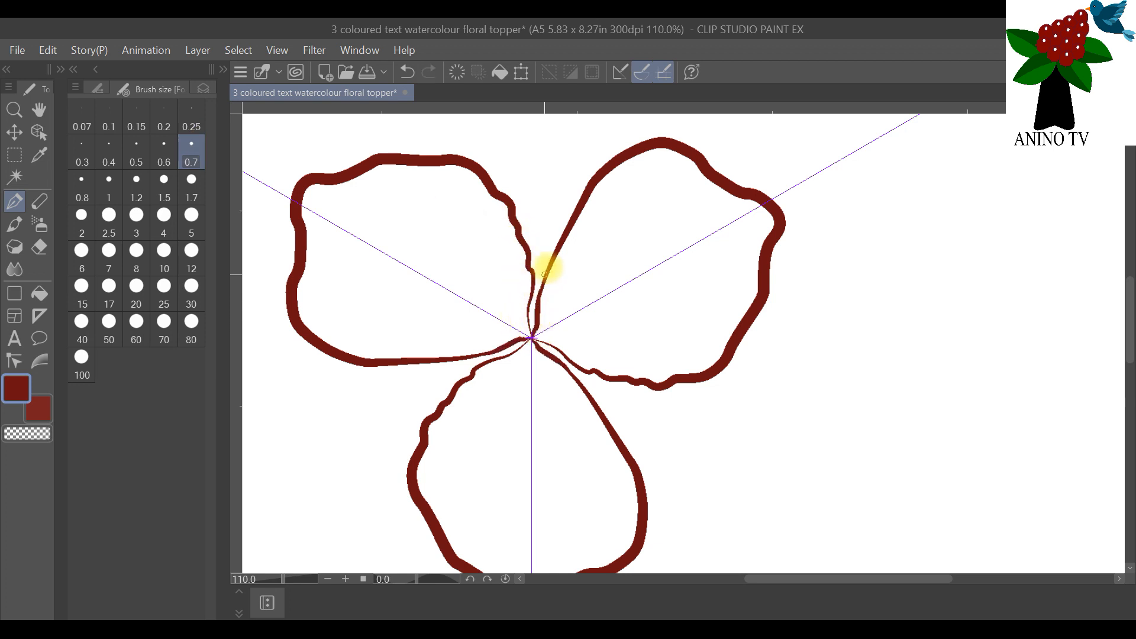
drag(533, 339, 532, 285)
scroll(550, 313, down, 3)
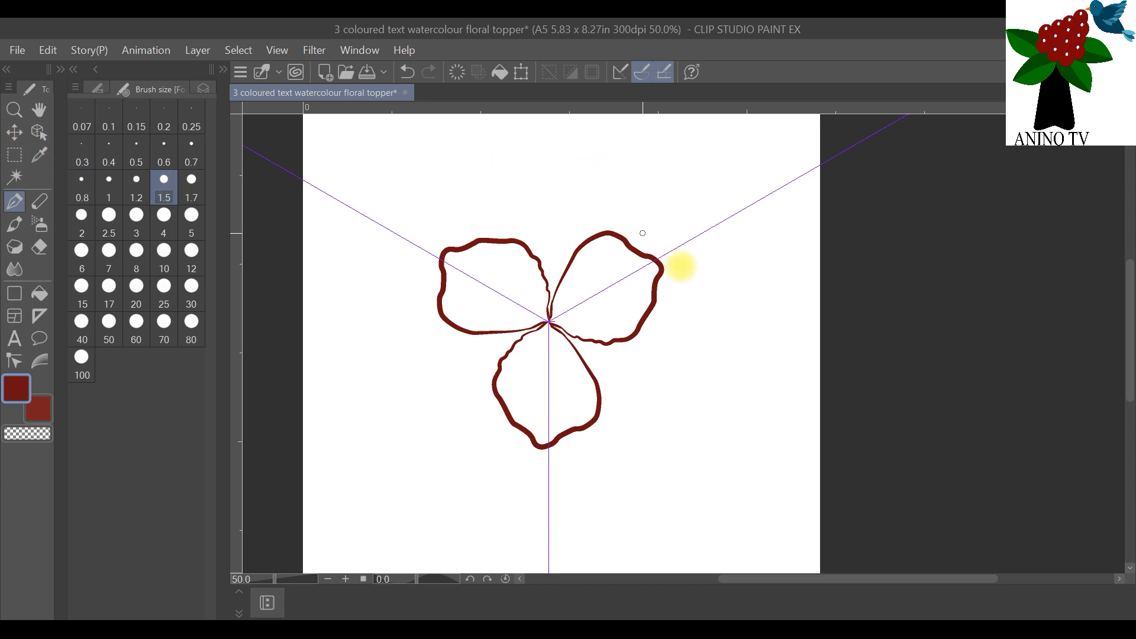
scroll(401, 299, down, 1)
scroll(401, 300, up, 2)
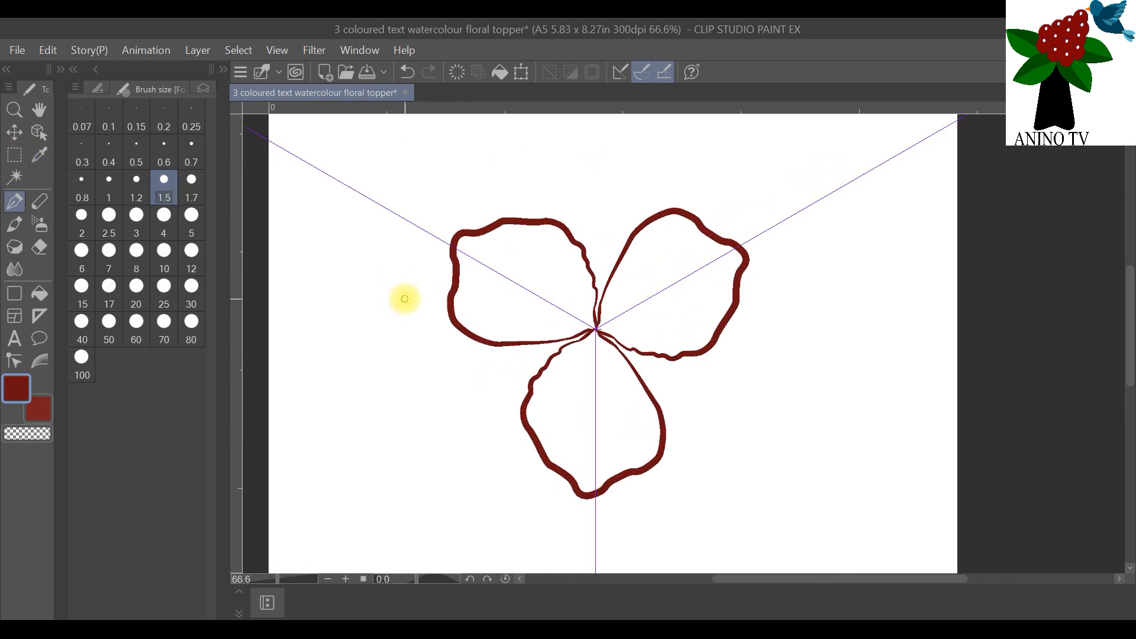
Step: Select the interiors of the flower's petals on Layer 1 with the Auto select tool
click(196, 89)
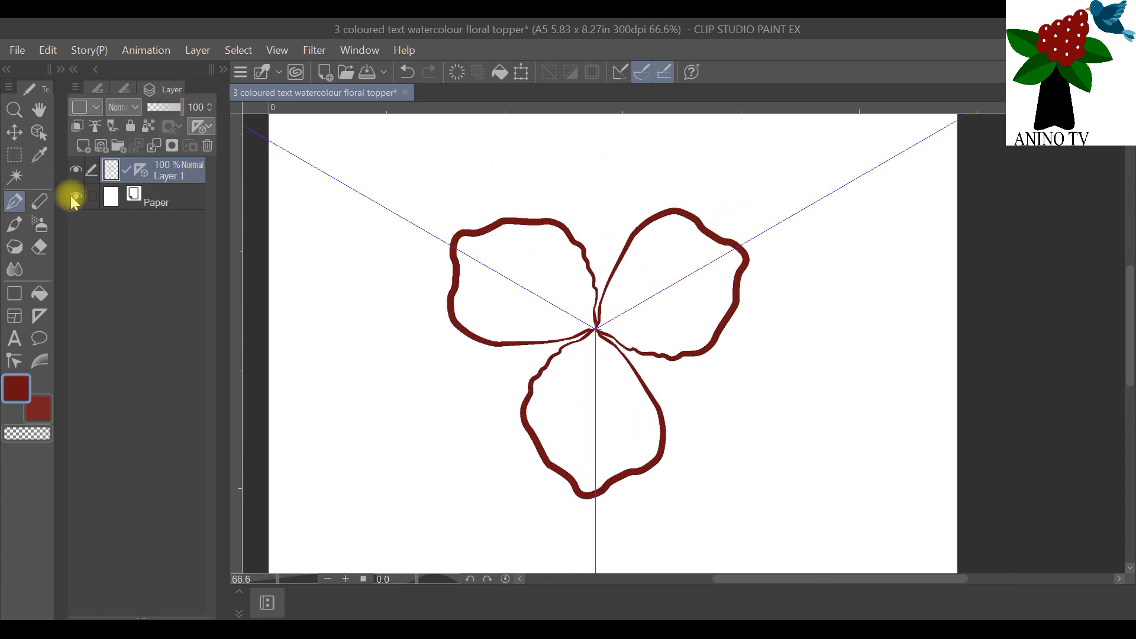
click(14, 176)
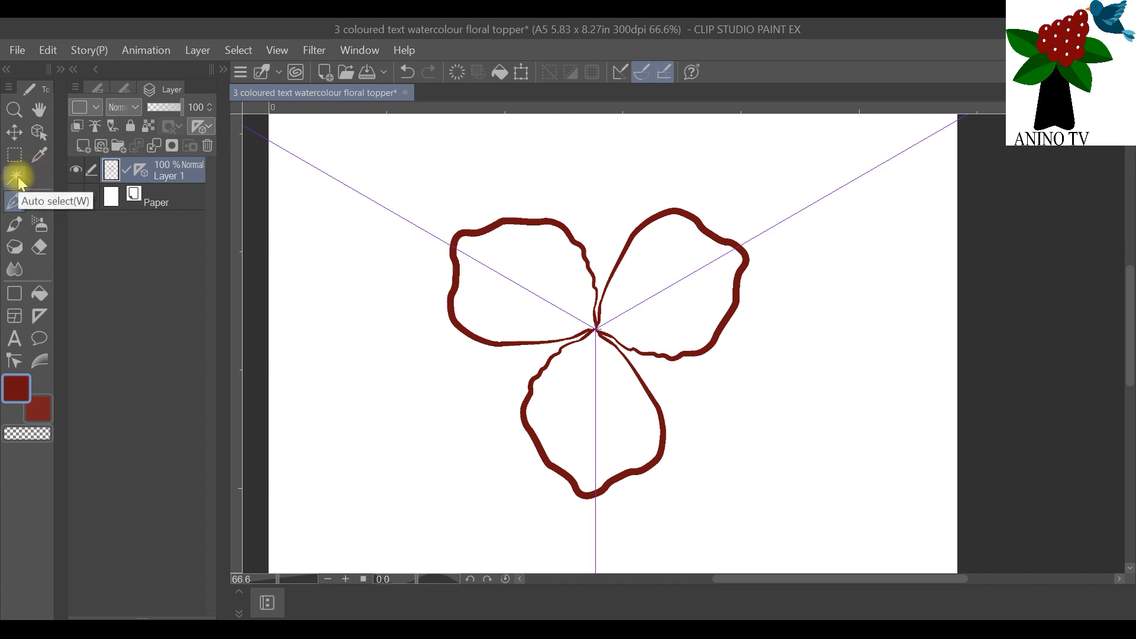
key(p)
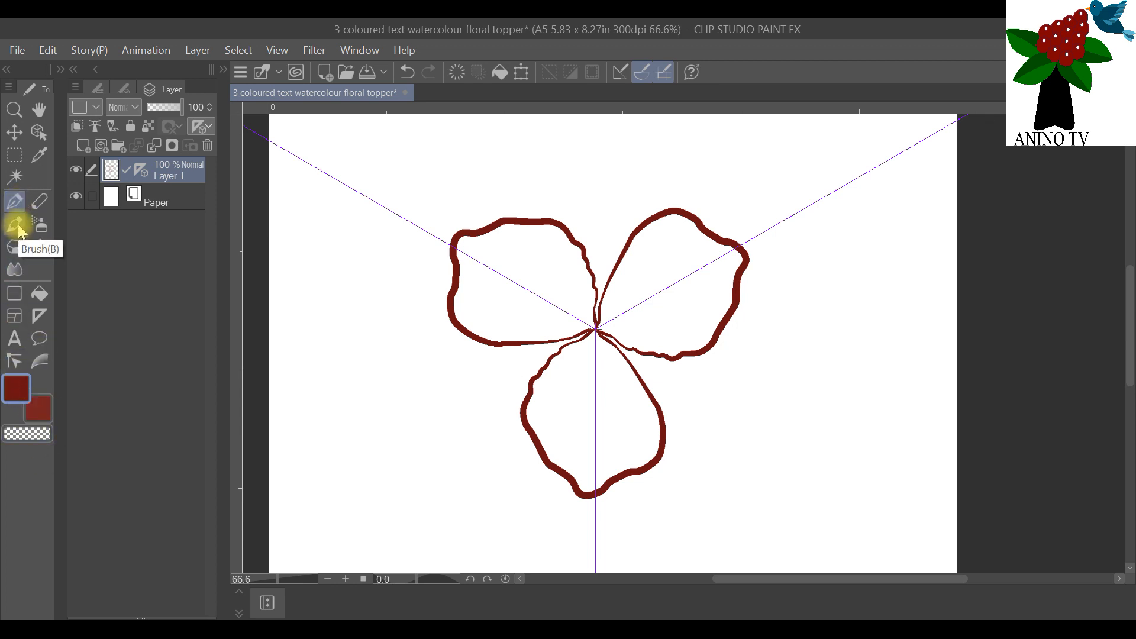
click(17, 178)
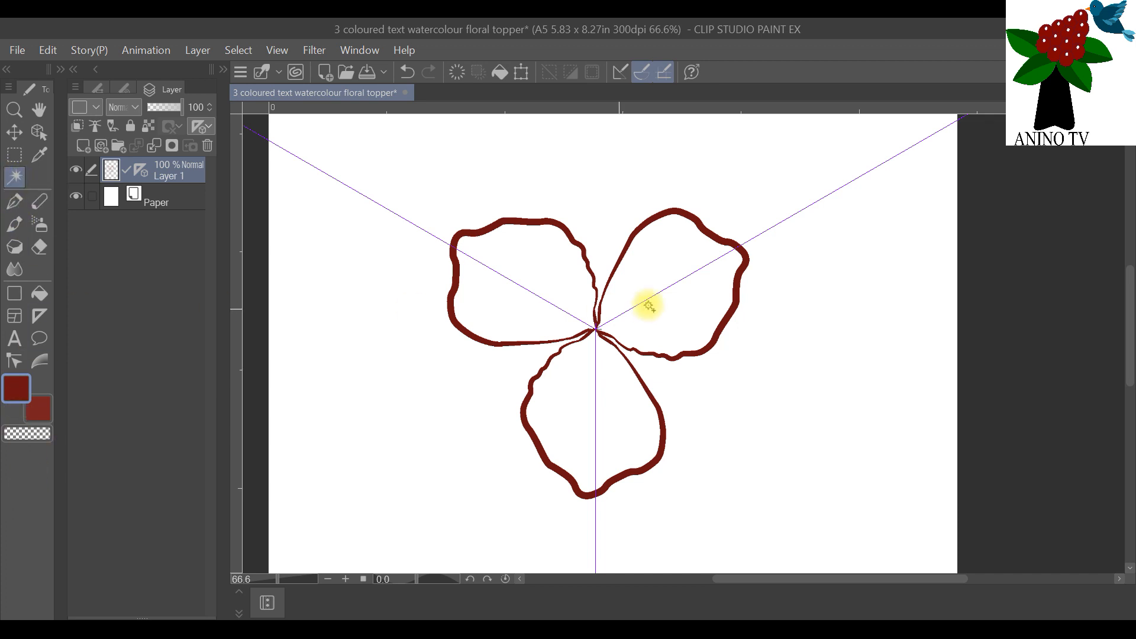
click(540, 267)
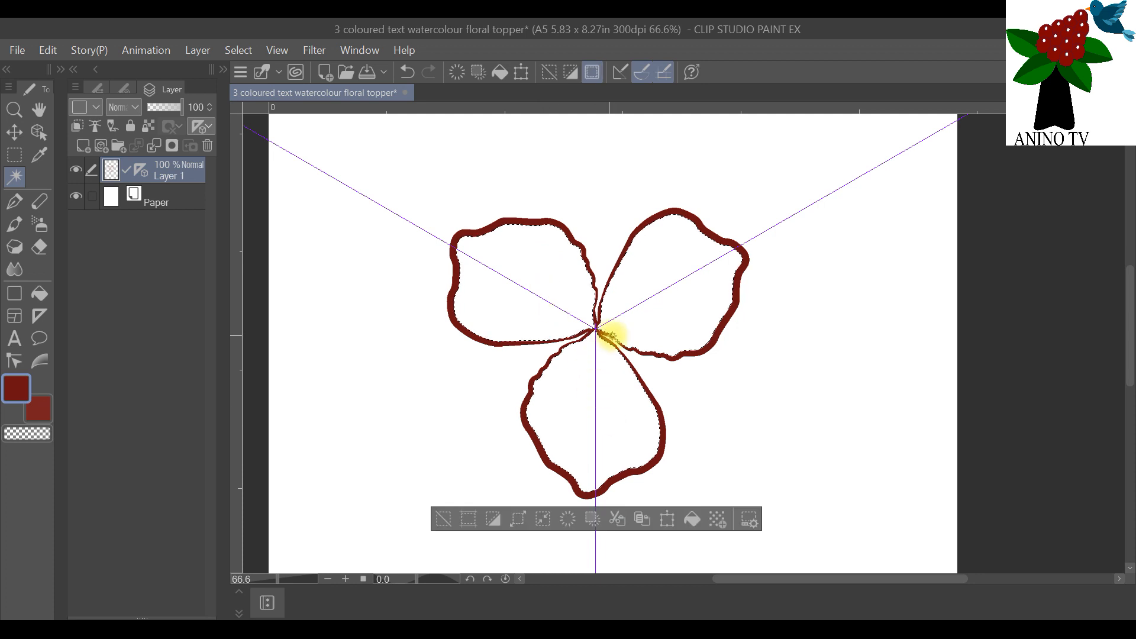
scroll(632, 337, up, 1)
scroll(630, 333, down, 1)
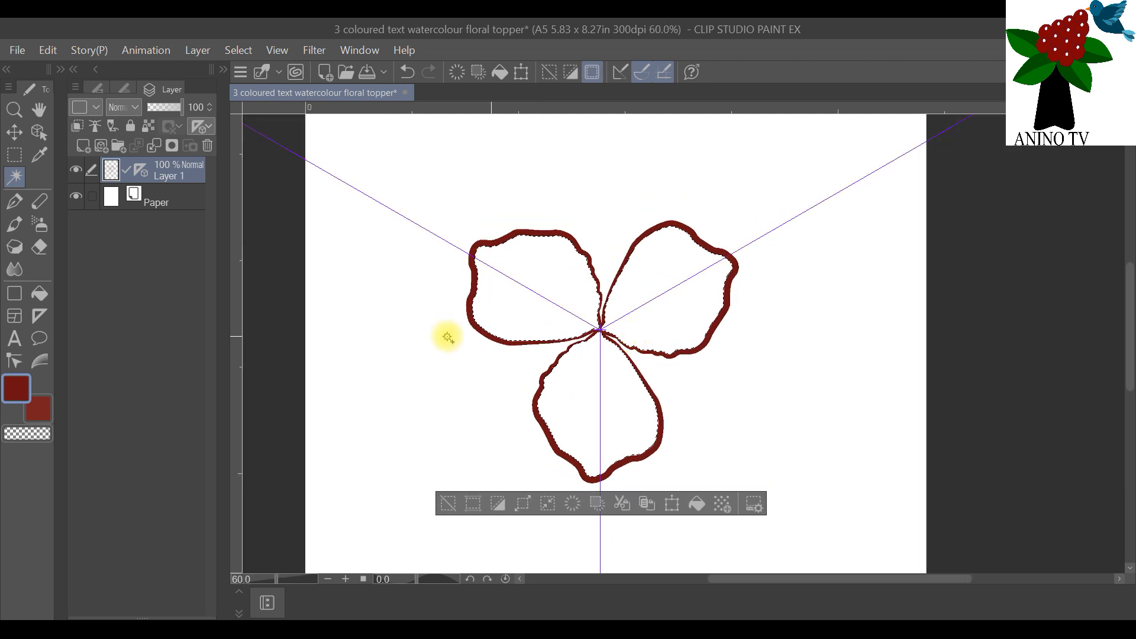
scroll(393, 317, up, 1)
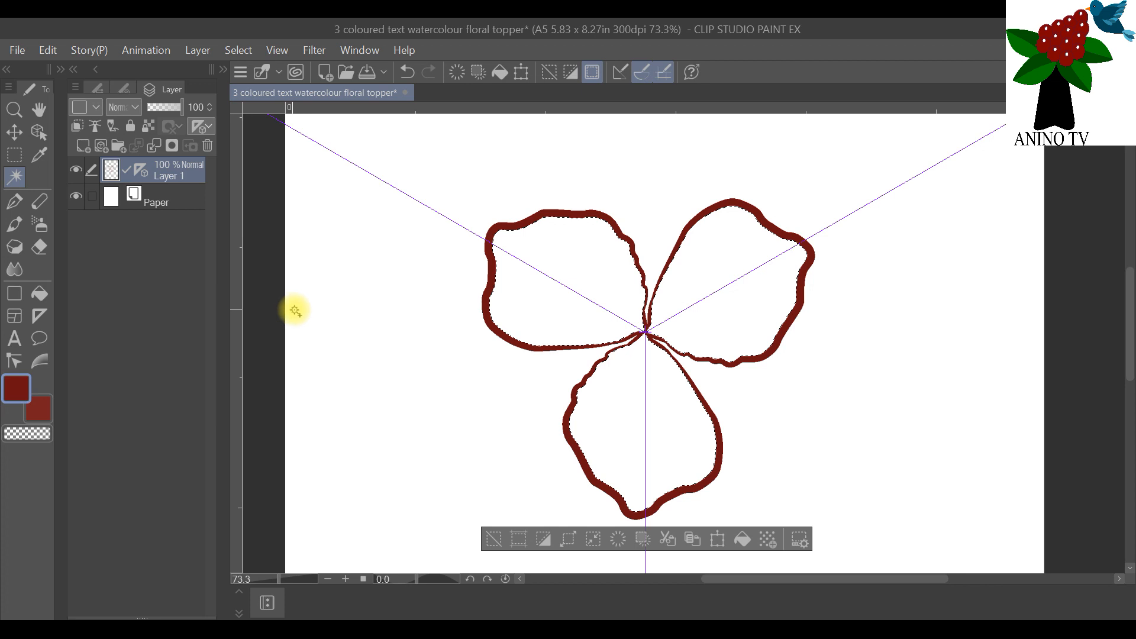
scroll(295, 311, up, 3)
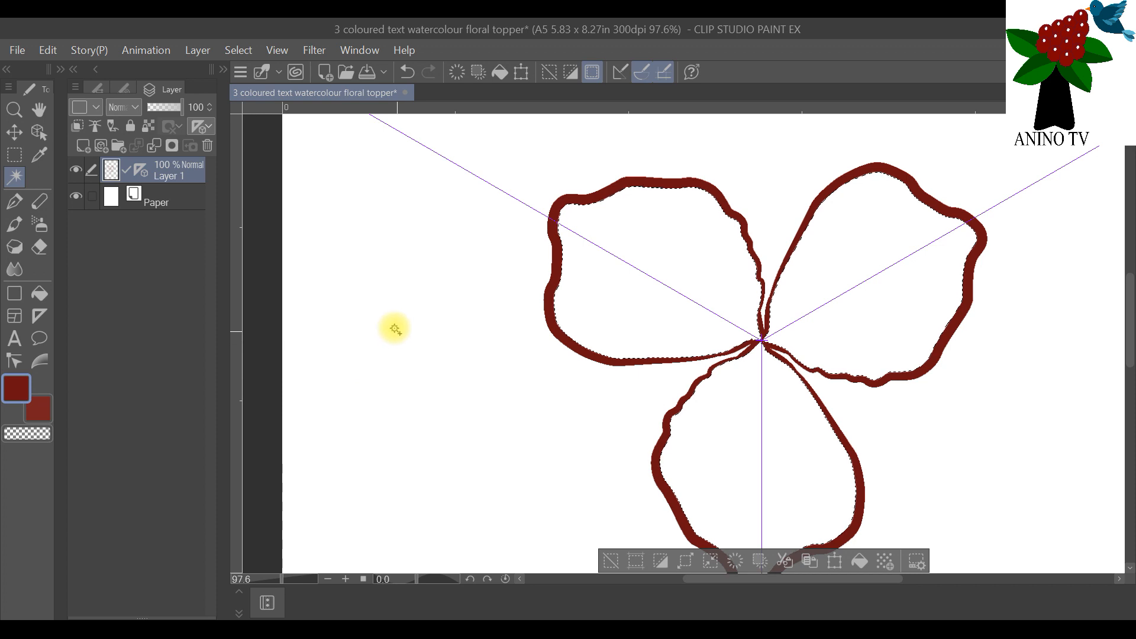
scroll(812, 335, down, 3)
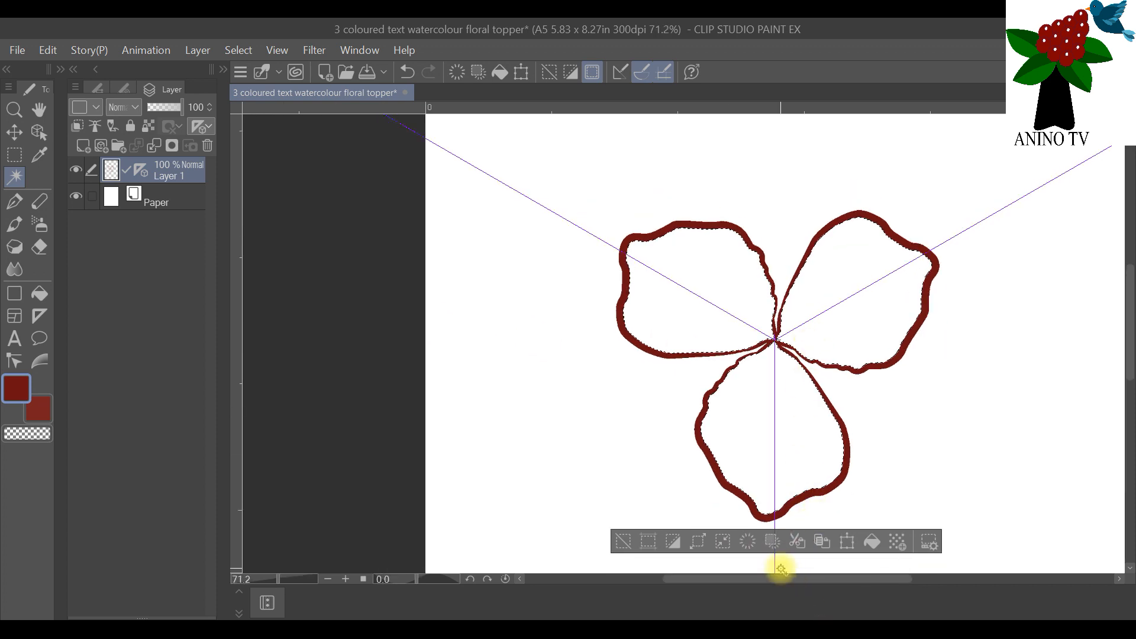
drag(775, 580, 818, 574)
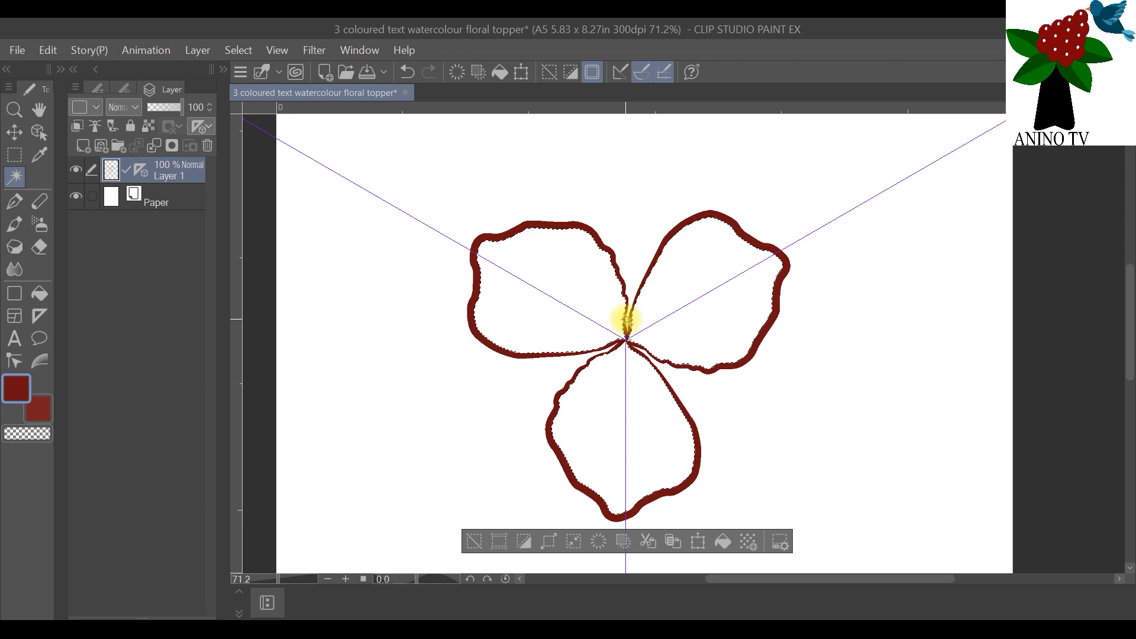
Step: Switch to the Brush tool and add a new raster layer above Layer 1, keeping the petal selection active
click(18, 181)
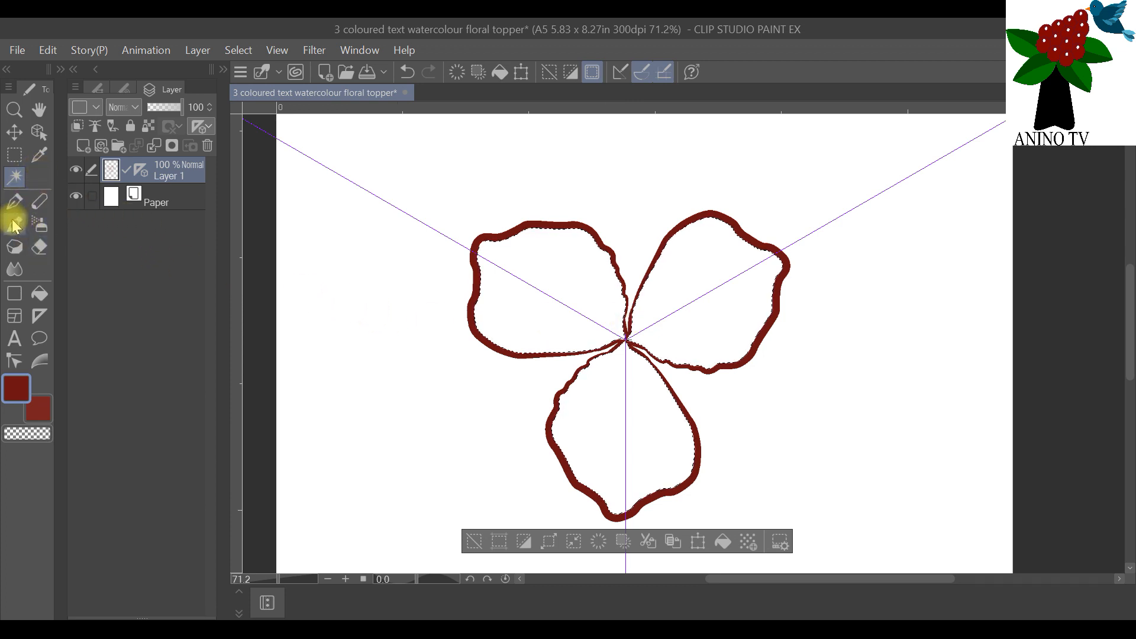
click(14, 224)
click(84, 145)
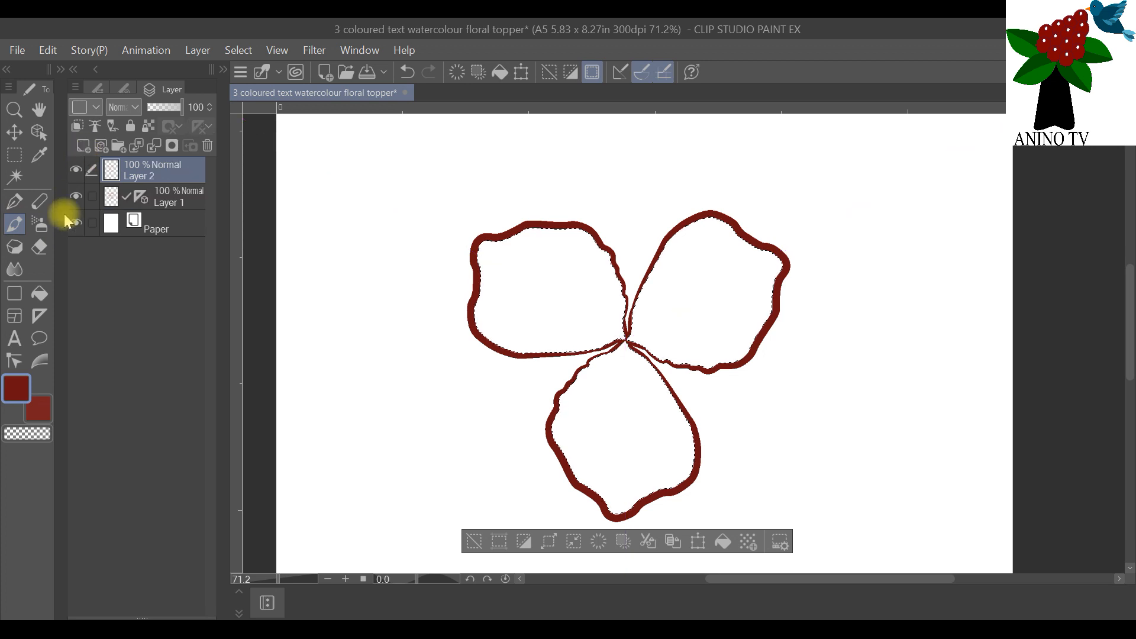
Step: Set the sub color to orange with RGB values 237, 108, 40 from the standard color set
double_click(37, 402)
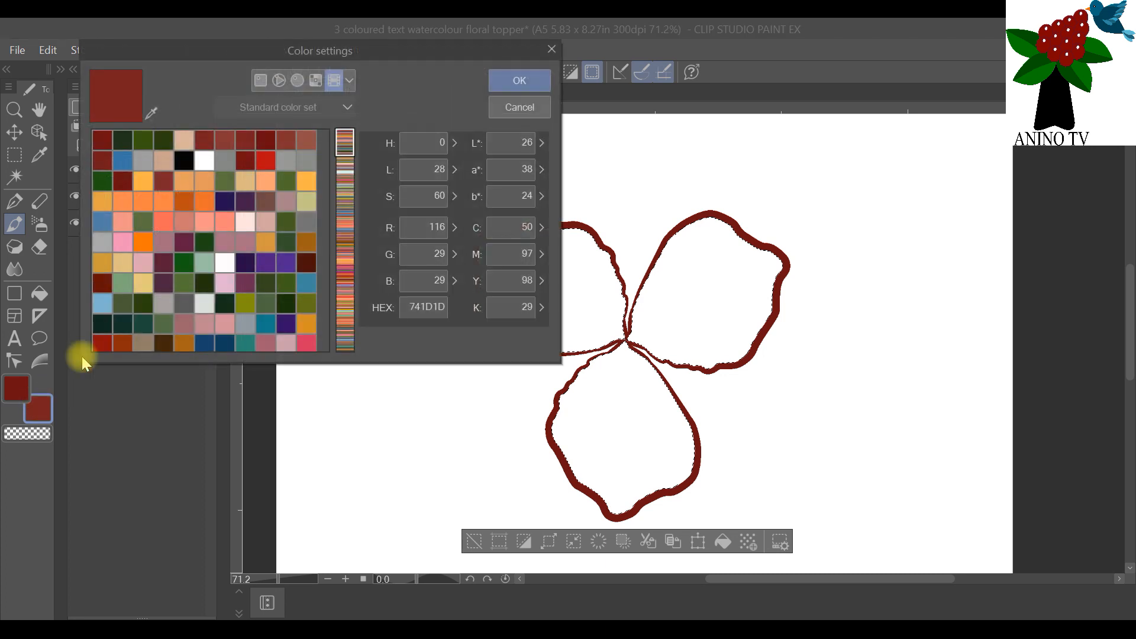
click(205, 202)
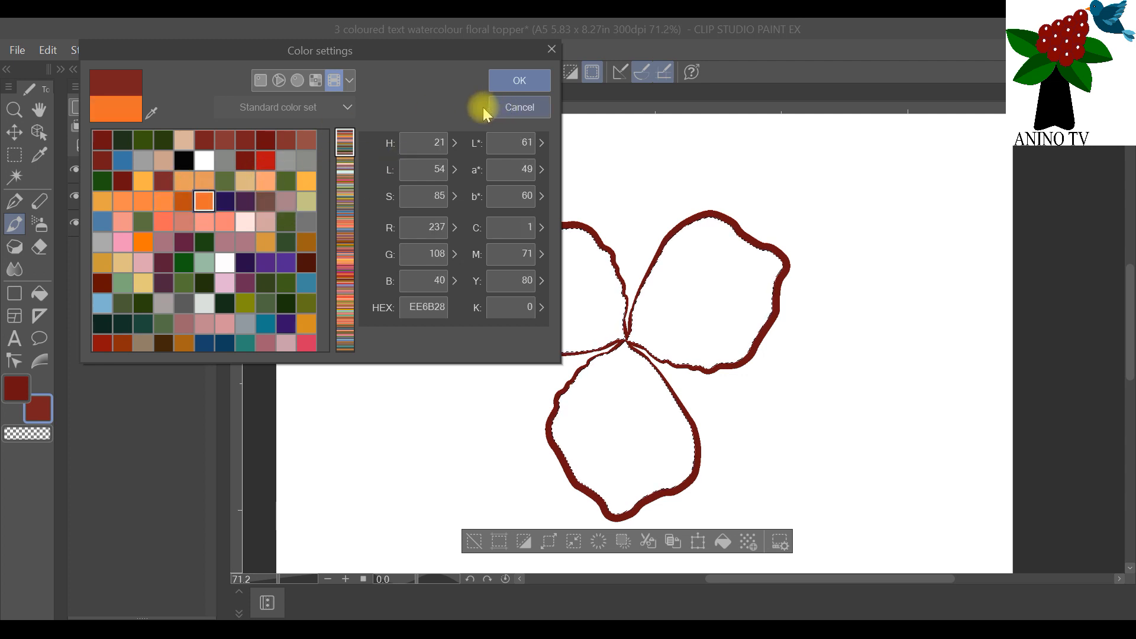
click(504, 83)
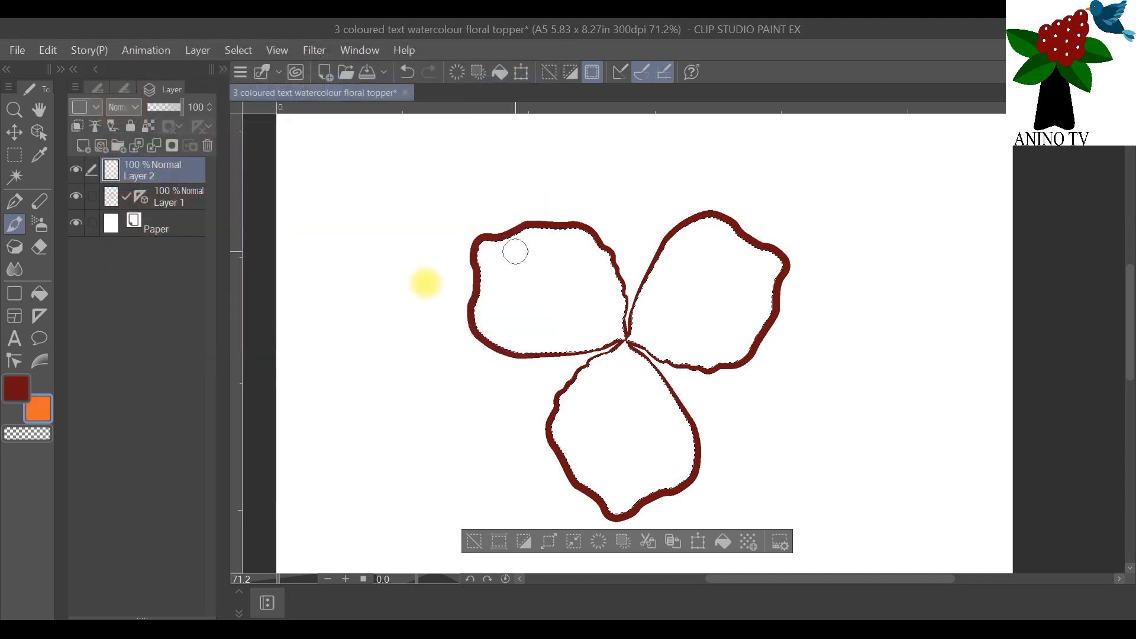
Step: Check that the Transparent watercolor brush is chosen and set its brush size to 60
click(121, 89)
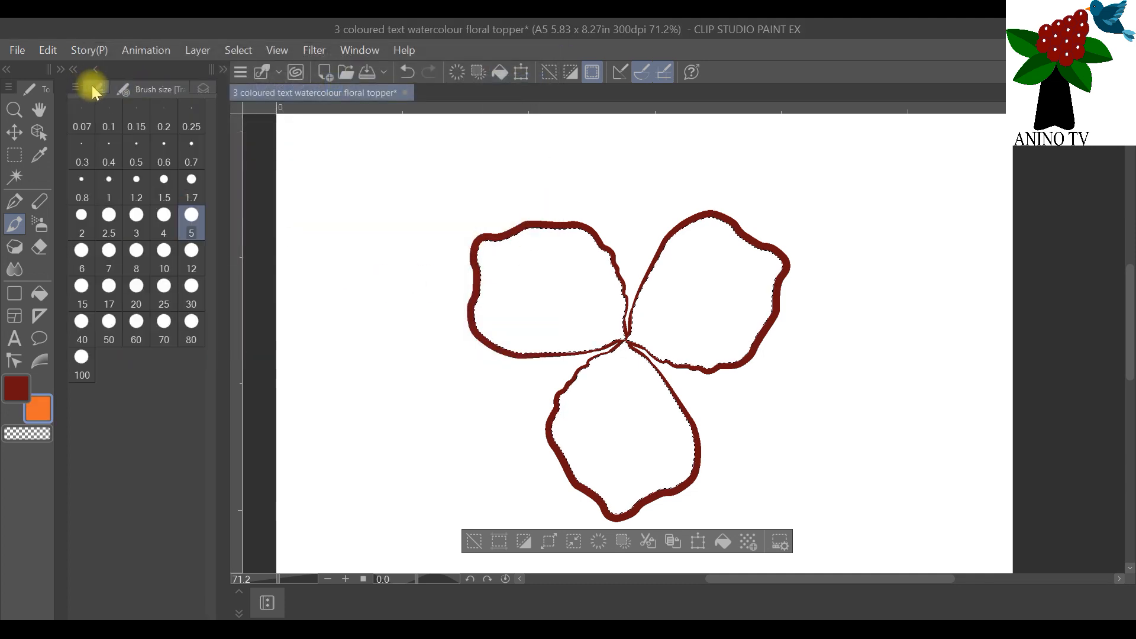
click(97, 89)
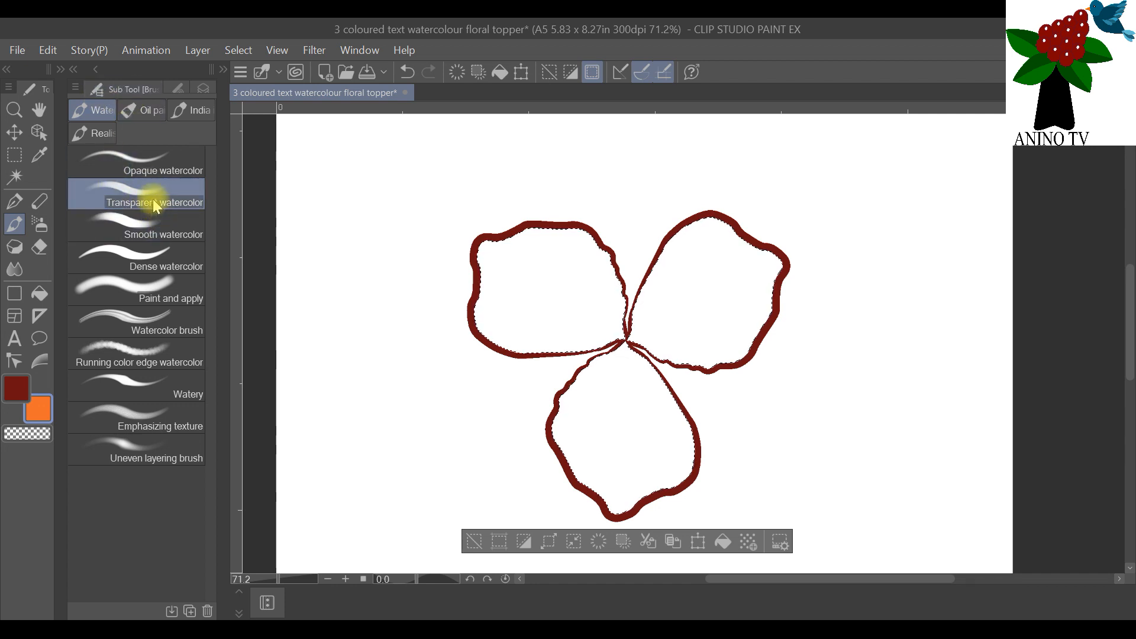
click(178, 90)
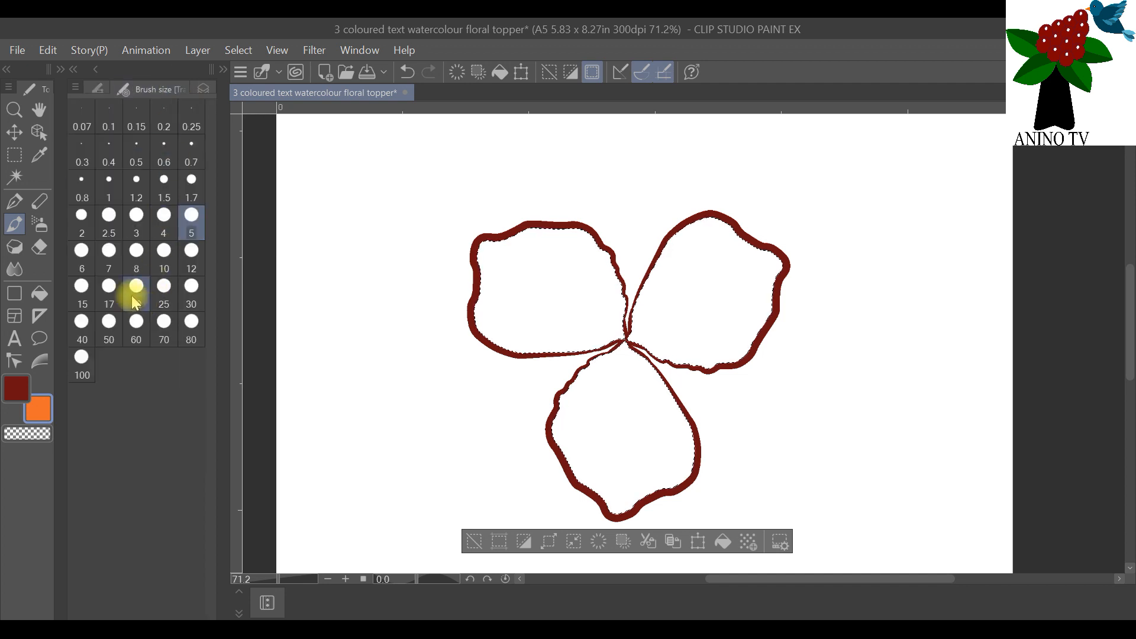
click(136, 332)
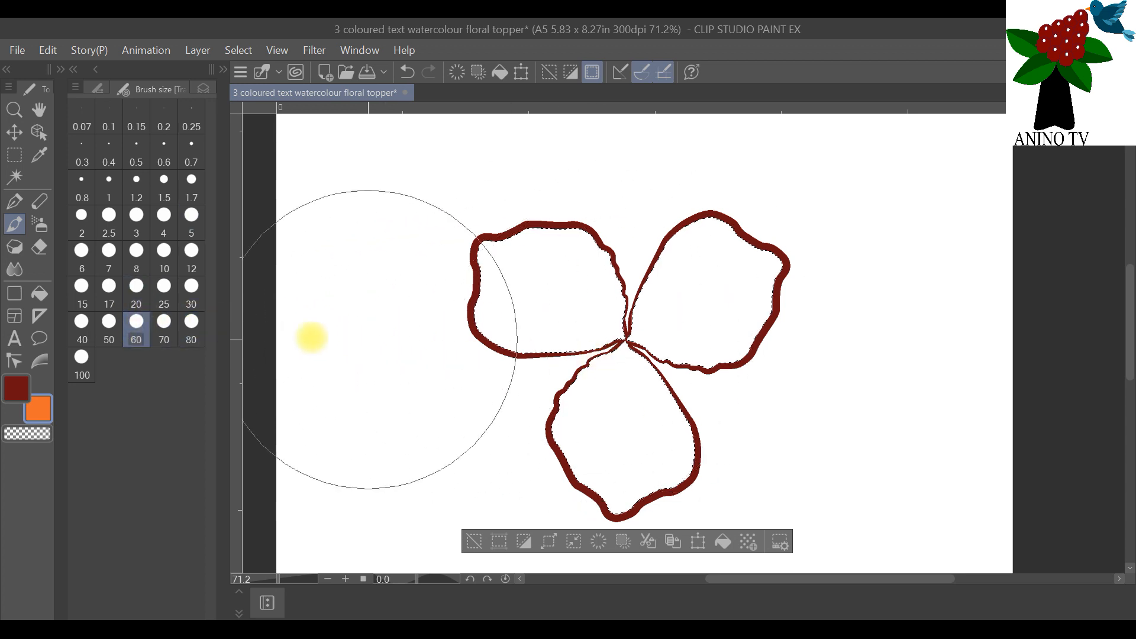
Step: Examine the Transparent watercolor brush's paint density, color stretch, hardness and brush density settings
click(223, 70)
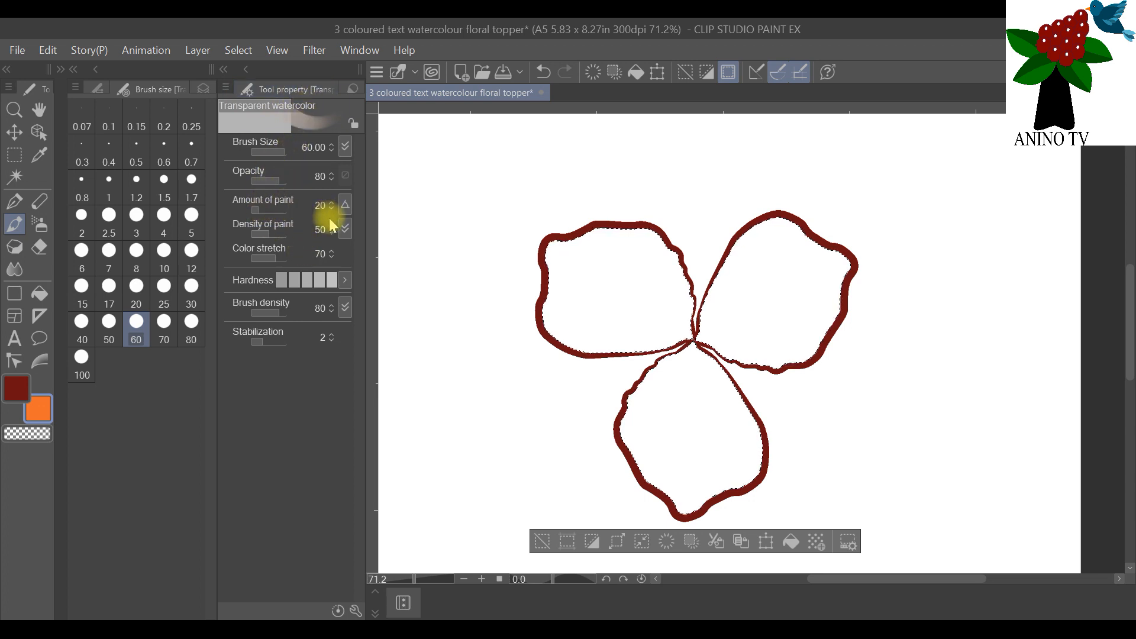
mouse_move(270, 237)
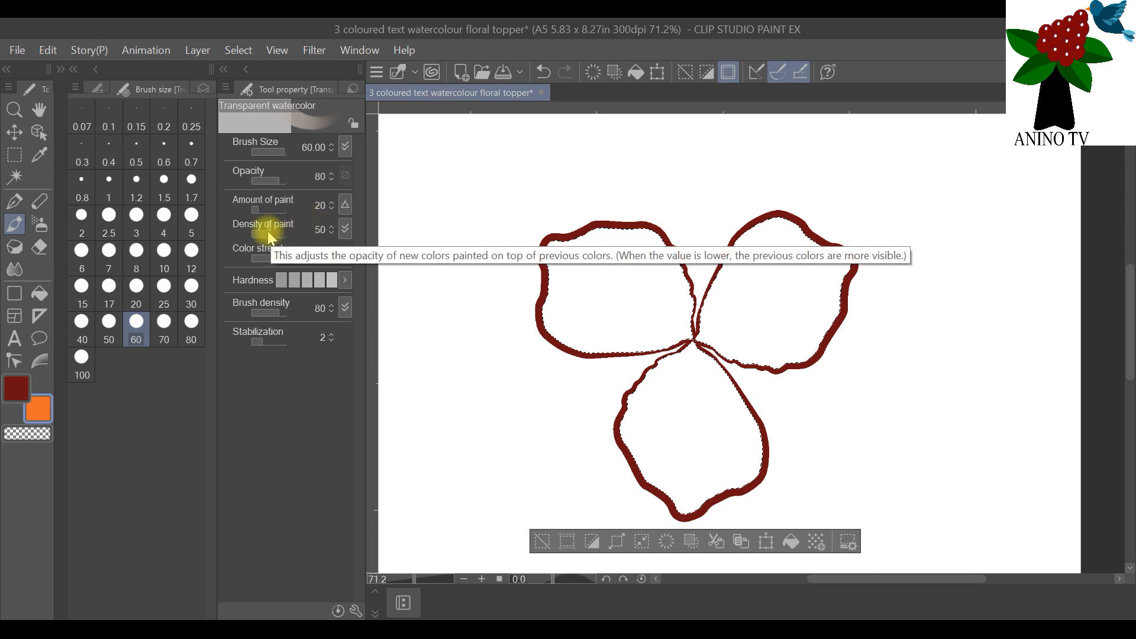
mouse_move(319, 267)
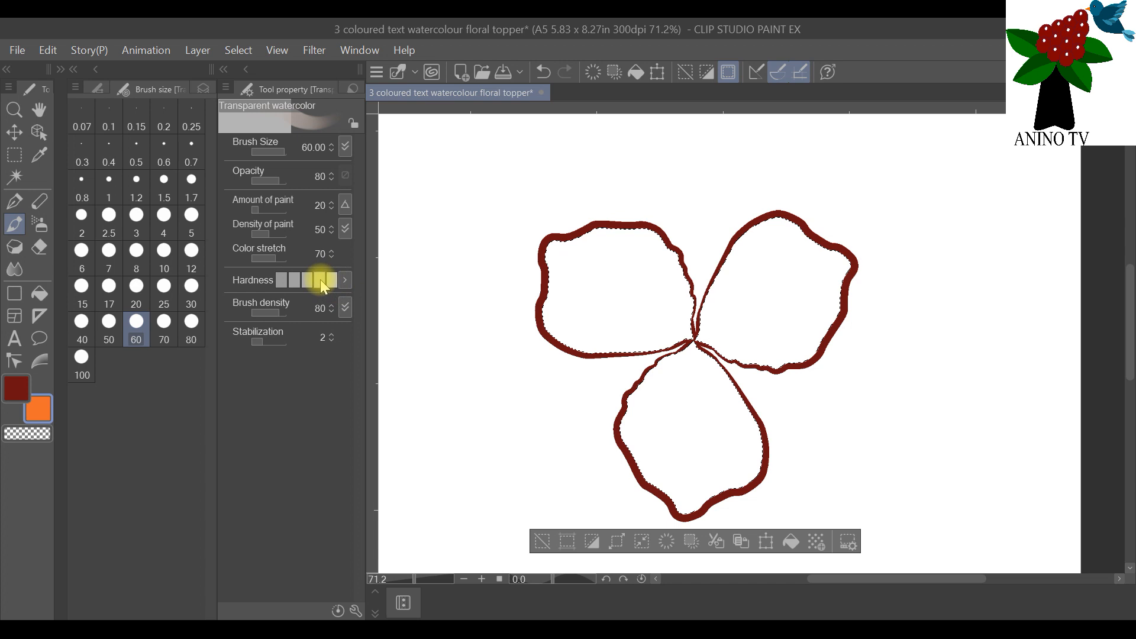
mouse_move(344, 288)
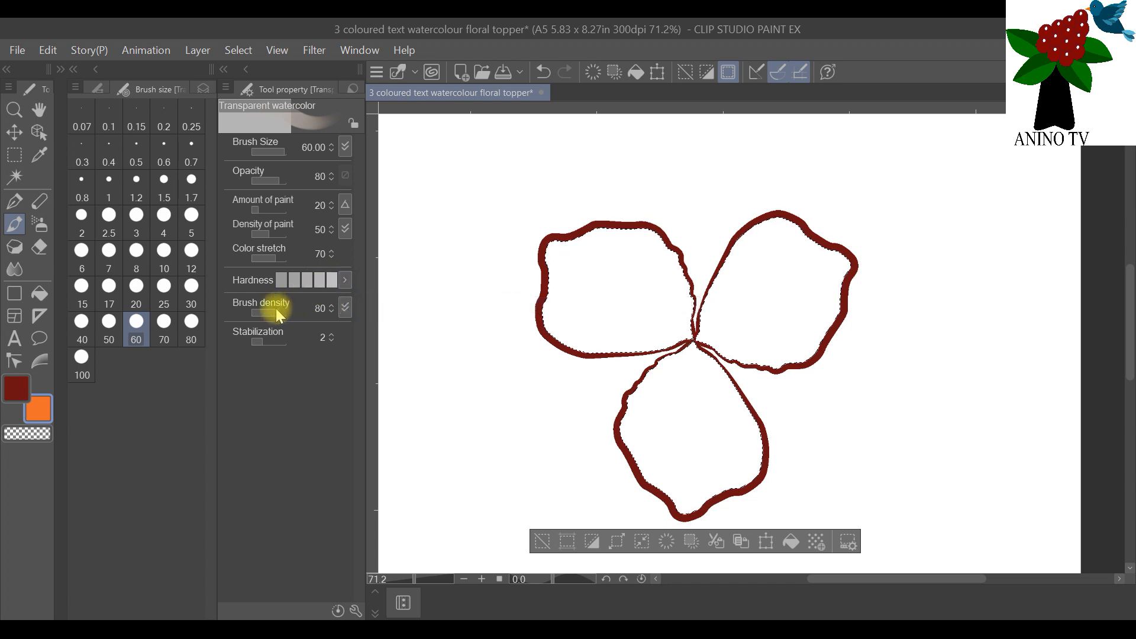
mouse_move(308, 322)
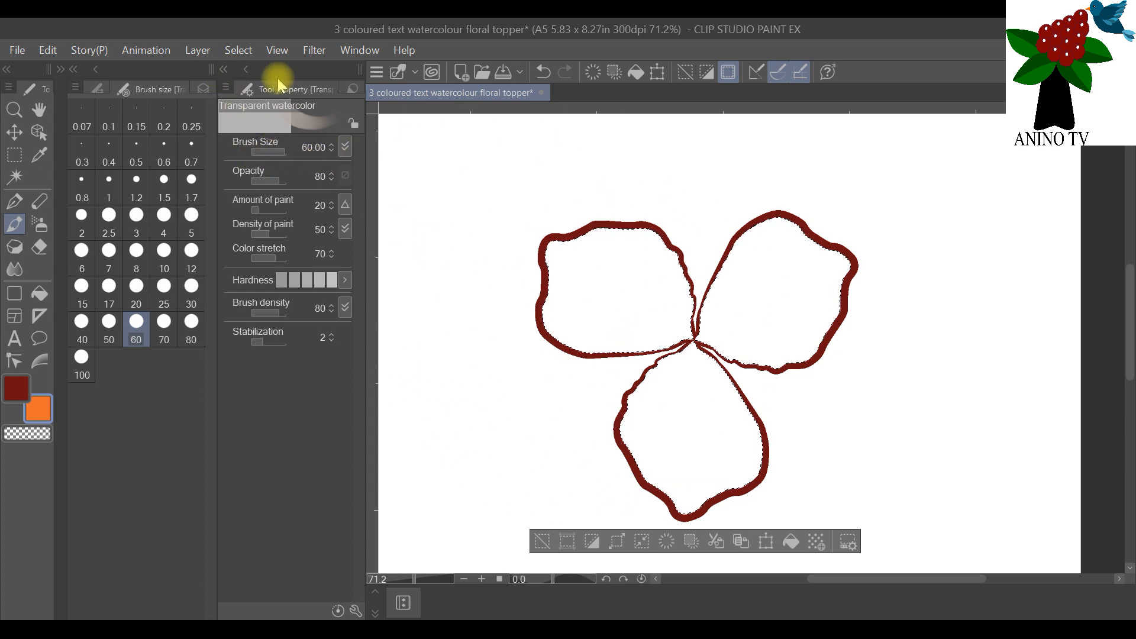
click(223, 69)
Step: Try an orange dab with the size 60 brush over the upper petals on Layer 2 and undo it
click(658, 251)
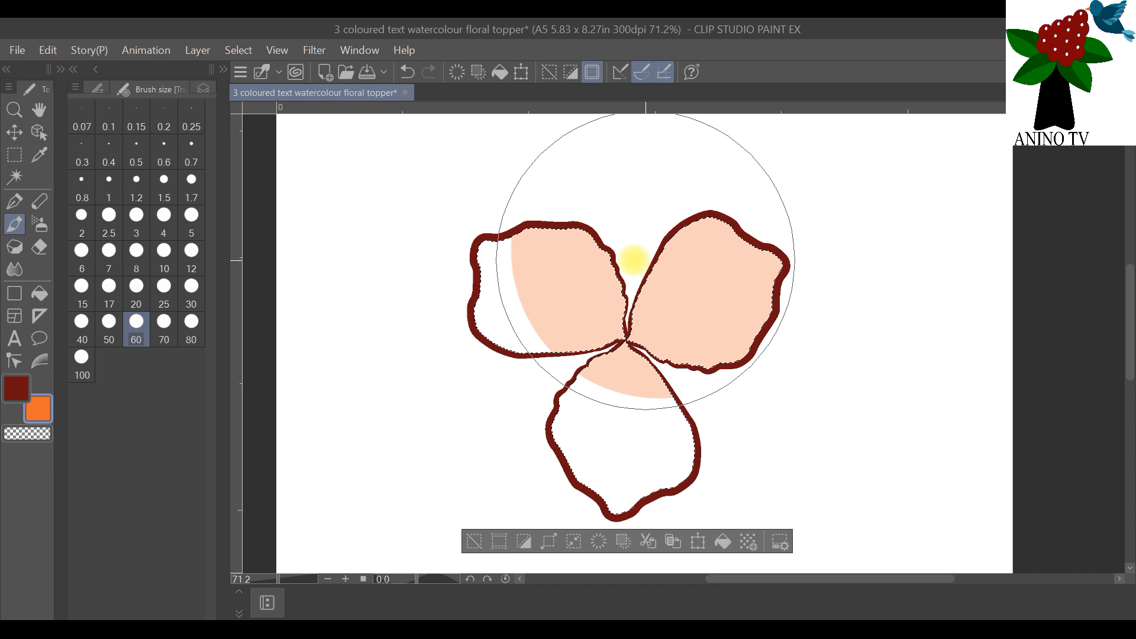
click(202, 87)
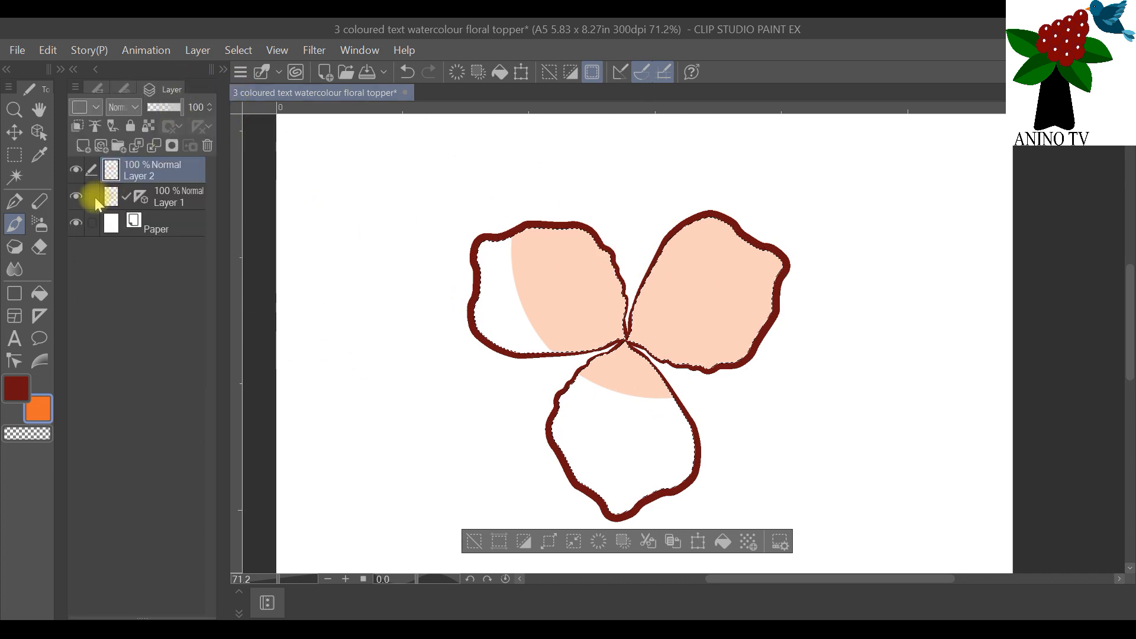
mouse_move(662, 356)
mouse_down()
mouse_move(600, 349)
mouse_move(438, 282)
mouse_move(653, 271)
mouse_move(606, 460)
mouse_move(494, 353)
mouse_move(710, 265)
mouse_move(602, 437)
mouse_move(545, 338)
mouse_move(615, 312)
mouse_move(376, 308)
mouse_move(402, 314)
mouse_move(360, 301)
mouse_move(573, 319)
mouse_move(683, 492)
mouse_move(734, 336)
mouse_move(598, 320)
mouse_move(666, 254)
mouse_move(873, 313)
mouse_move(631, 337)
mouse_move(655, 237)
mouse_move(789, 402)
mouse_move(553, 386)
mouse_move(716, 266)
mouse_move(937, 284)
mouse_move(938, 299)
mouse_move(878, 356)
mouse_move(618, 324)
mouse_move(619, 335)
mouse_move(599, 334)
mouse_move(365, 267)
mouse_move(268, 258)
mouse_up()
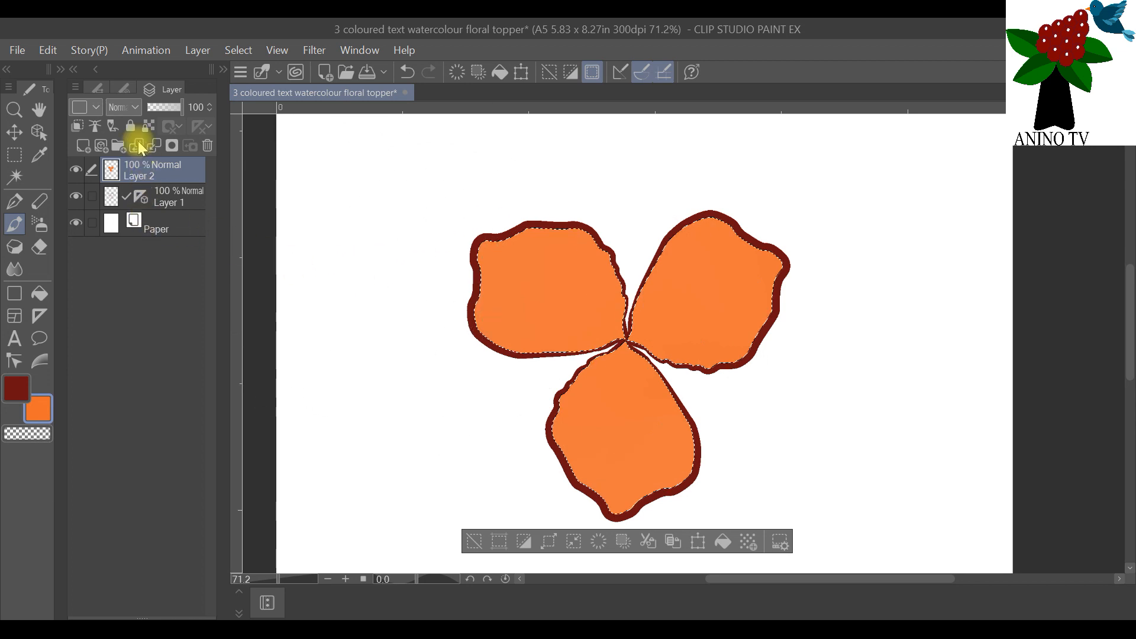
Step: Try brush size 25 for the Transparent watercolor brush and set it to 30
click(122, 89)
click(165, 288)
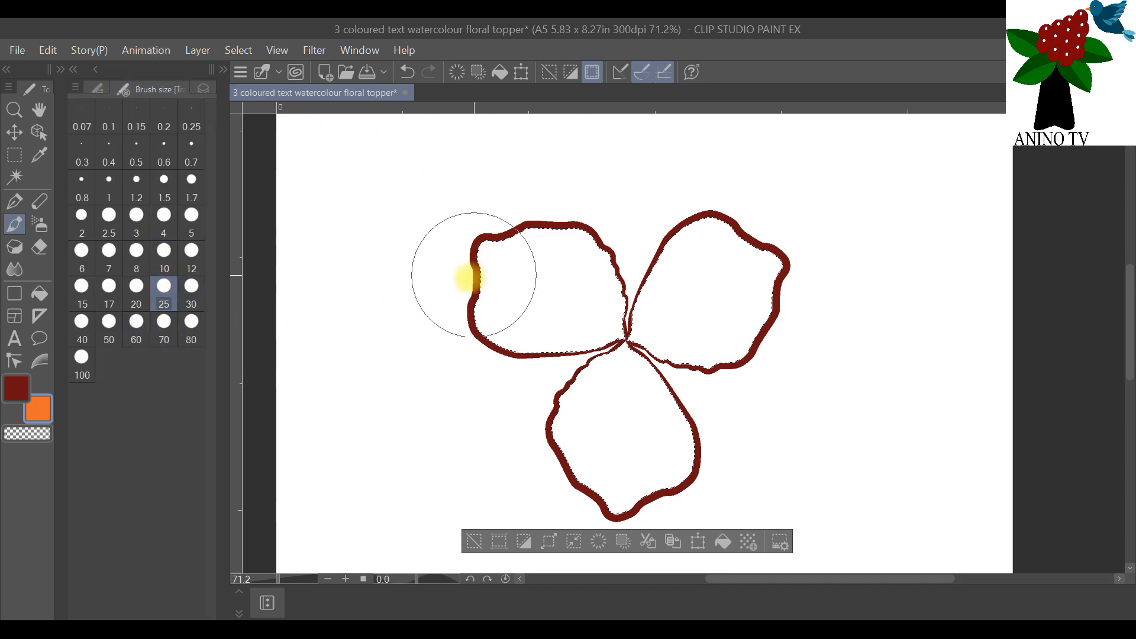
click(185, 291)
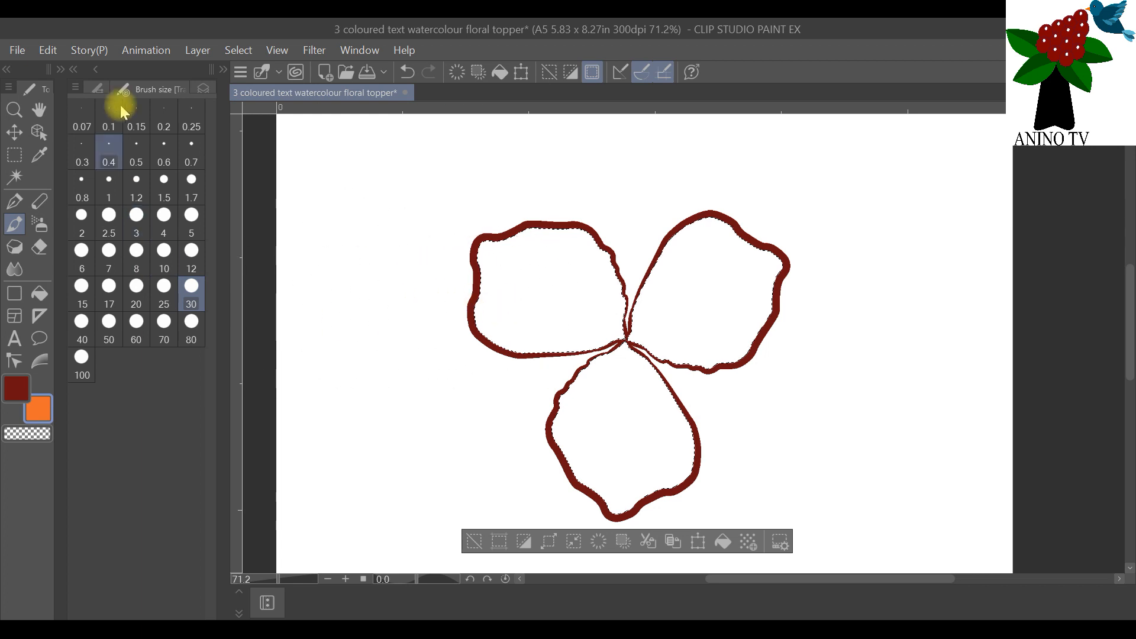
Step: Move the symmetrical ruler from Layer 1 to Layer 2 and make Layer 2 the active layer with the ruler enabled
click(203, 89)
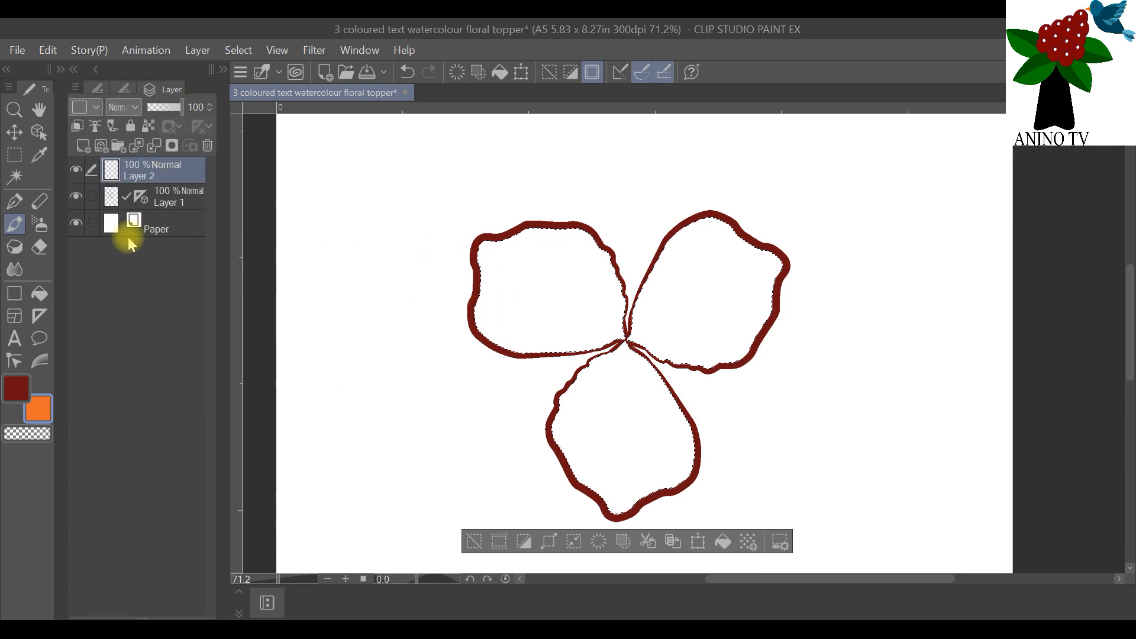
click(140, 200)
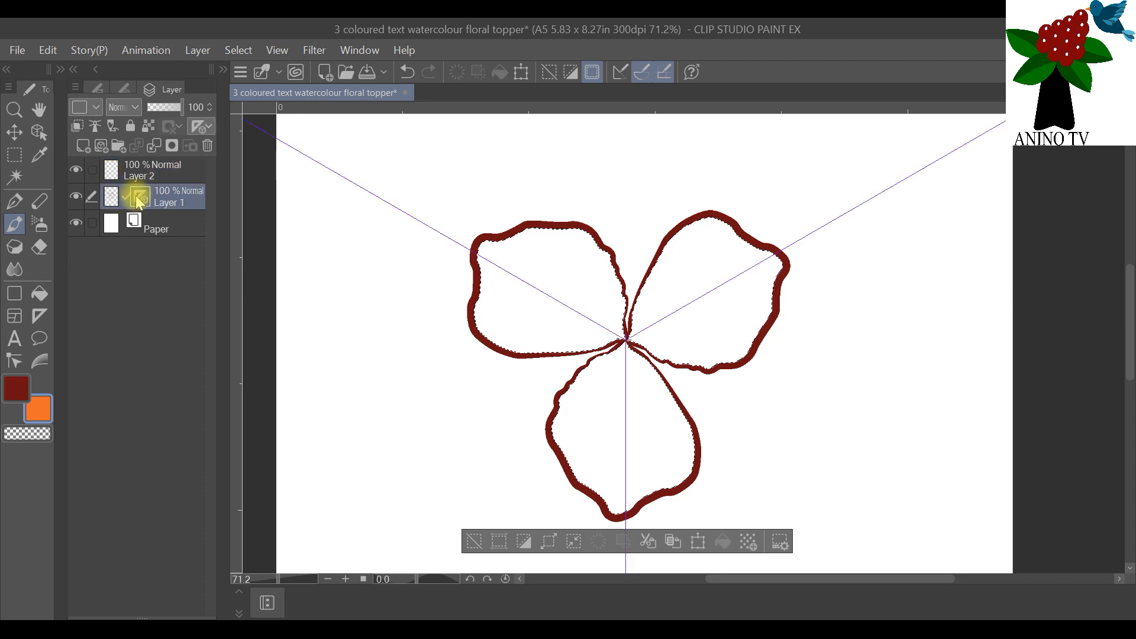
drag(126, 204, 134, 174)
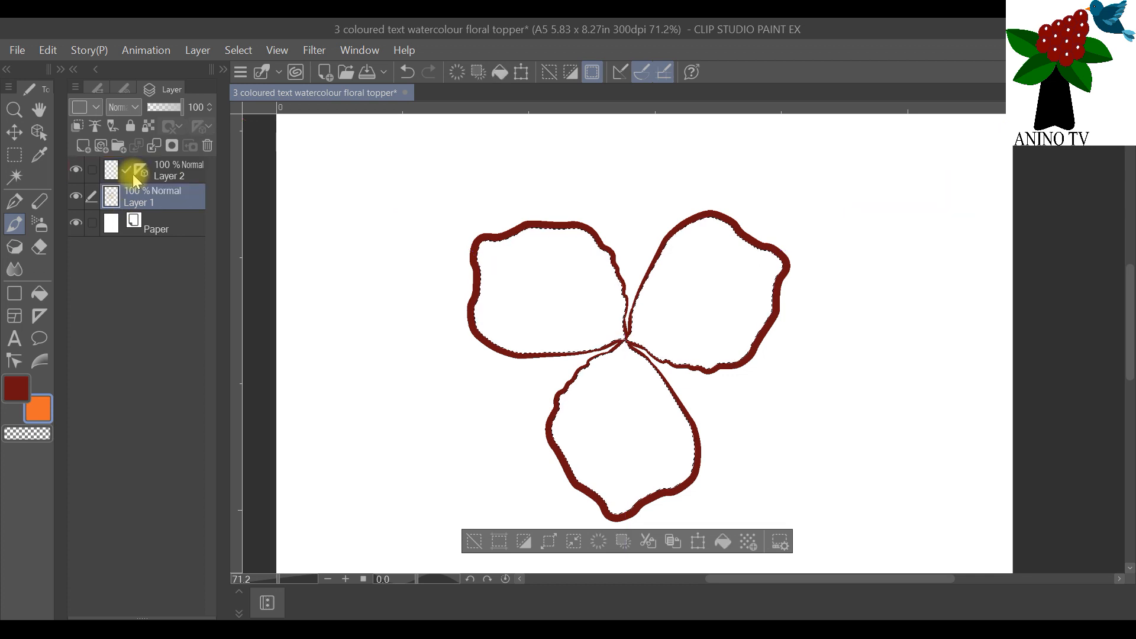
click(142, 172)
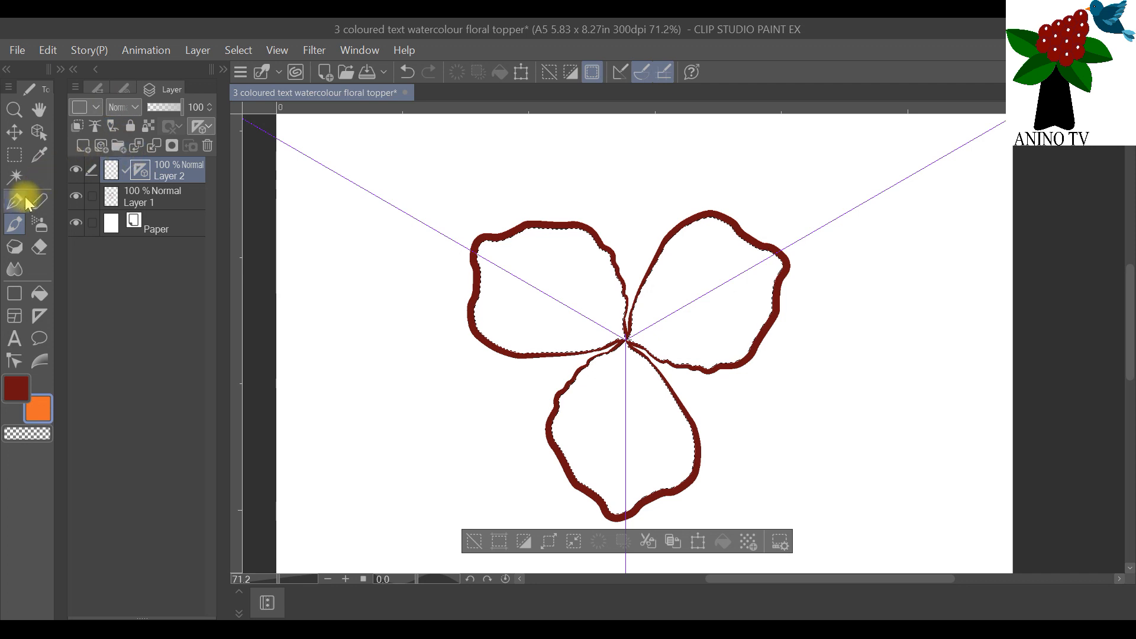
Step: Paint all three selected petals orange on Layer 2 with brush size 10 and add finer strokes with brush size 3
click(123, 89)
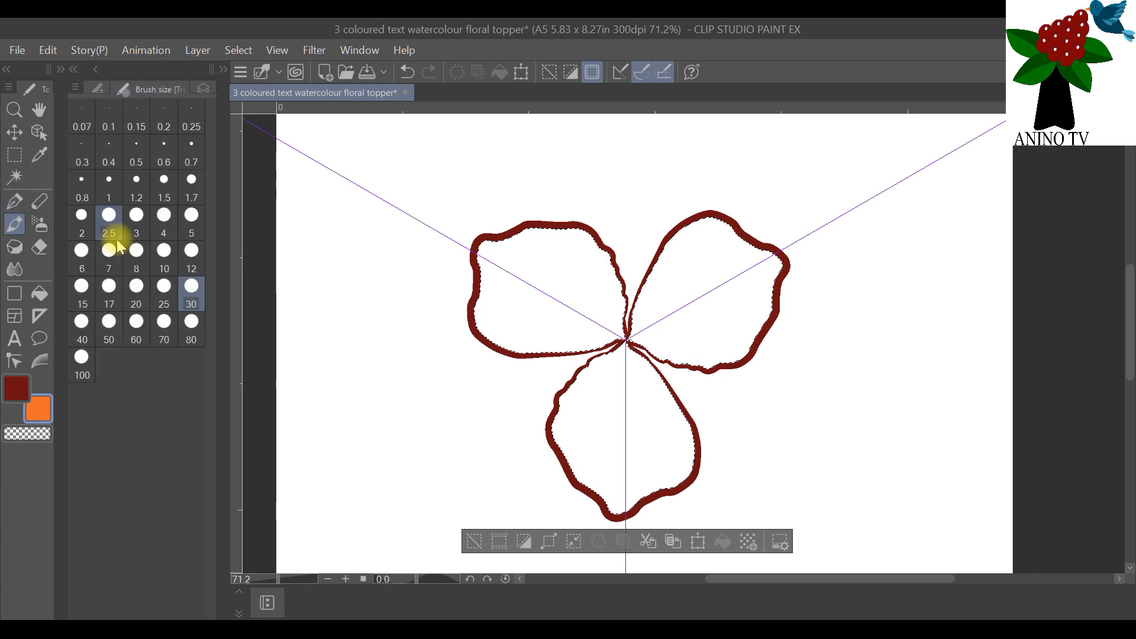
click(167, 263)
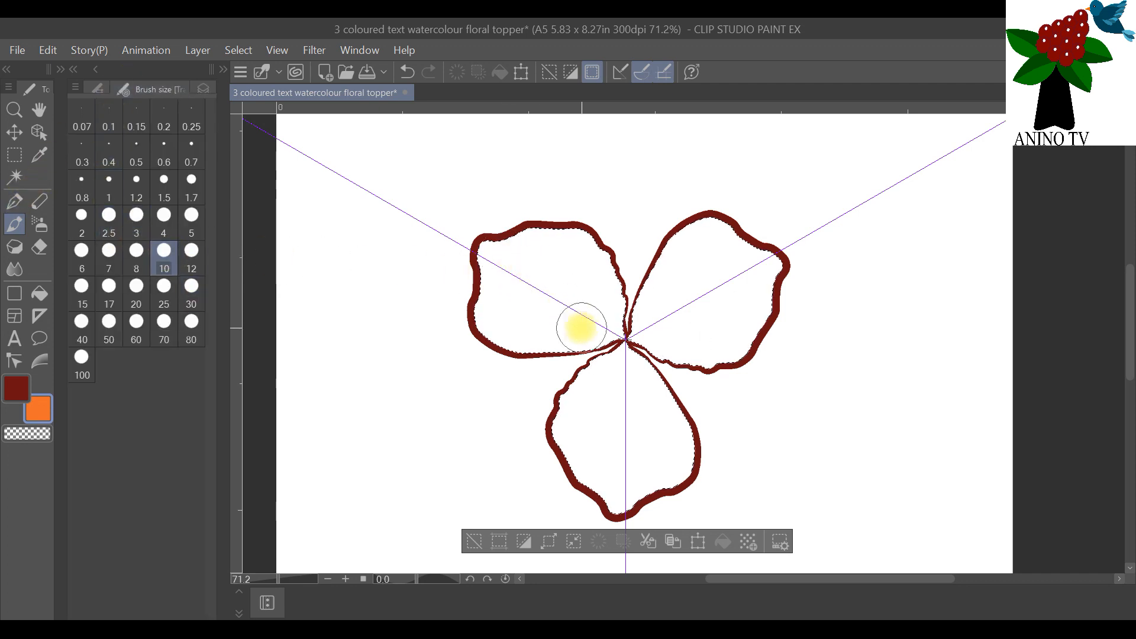
drag(593, 325, 594, 290)
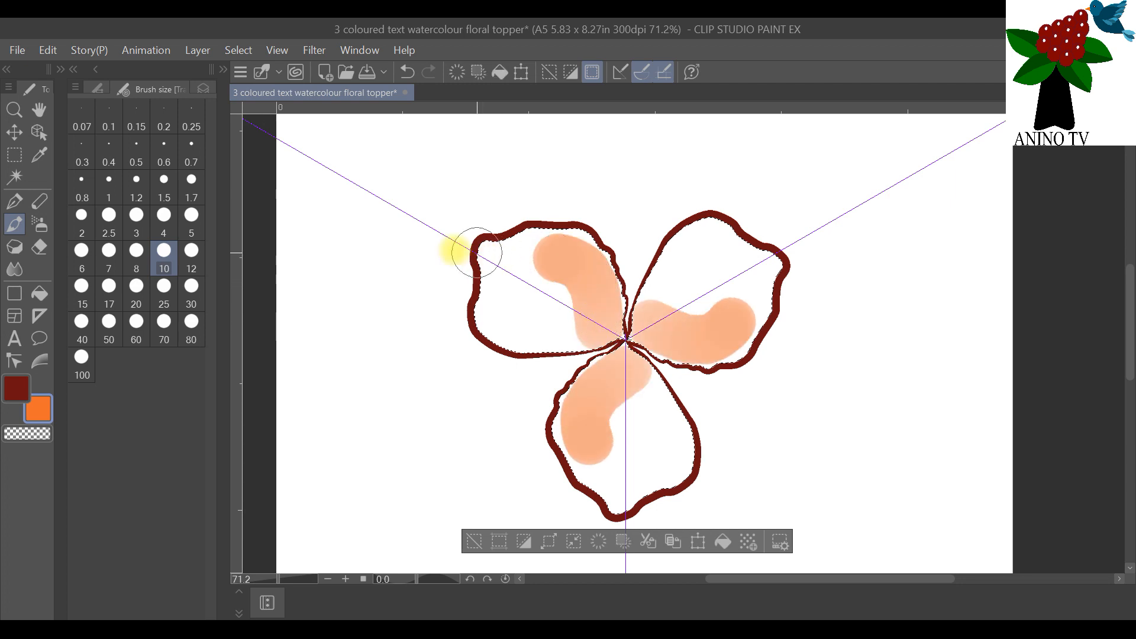
click(203, 89)
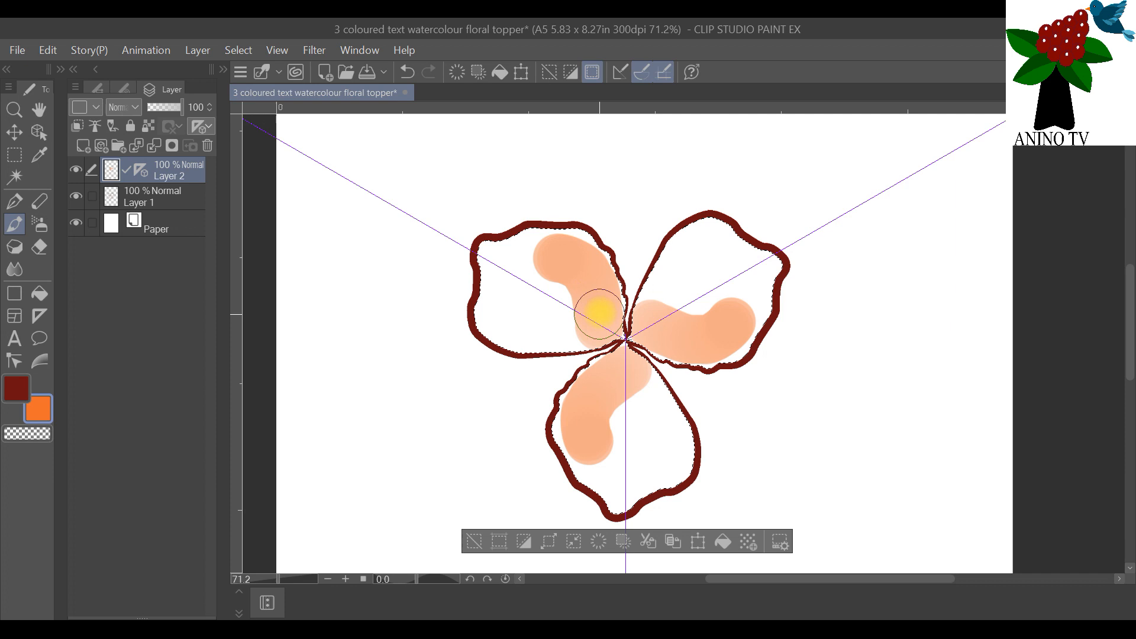
click(591, 313)
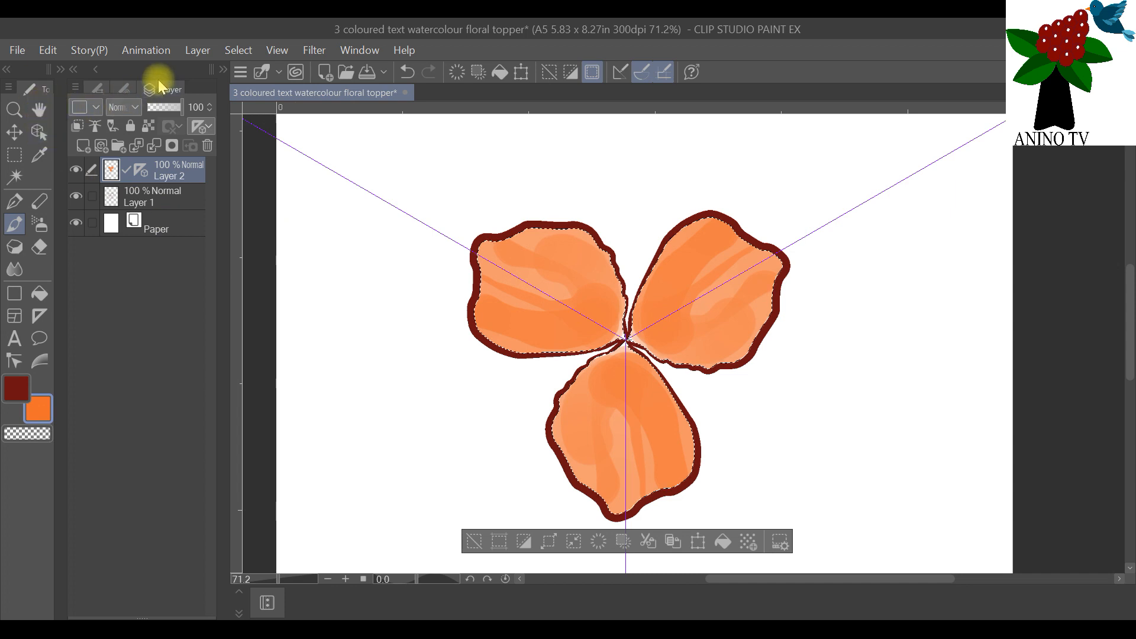
click(124, 88)
click(136, 222)
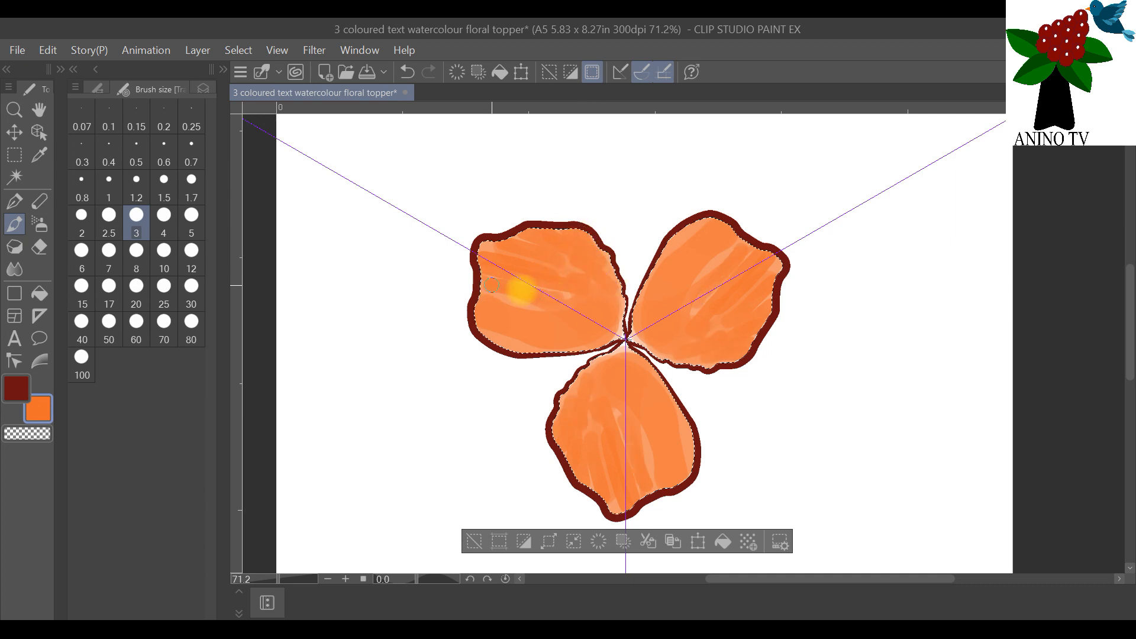
Step: Smooth the orange brush strokes in all three petals using the Blend tool at brush size 5
click(20, 268)
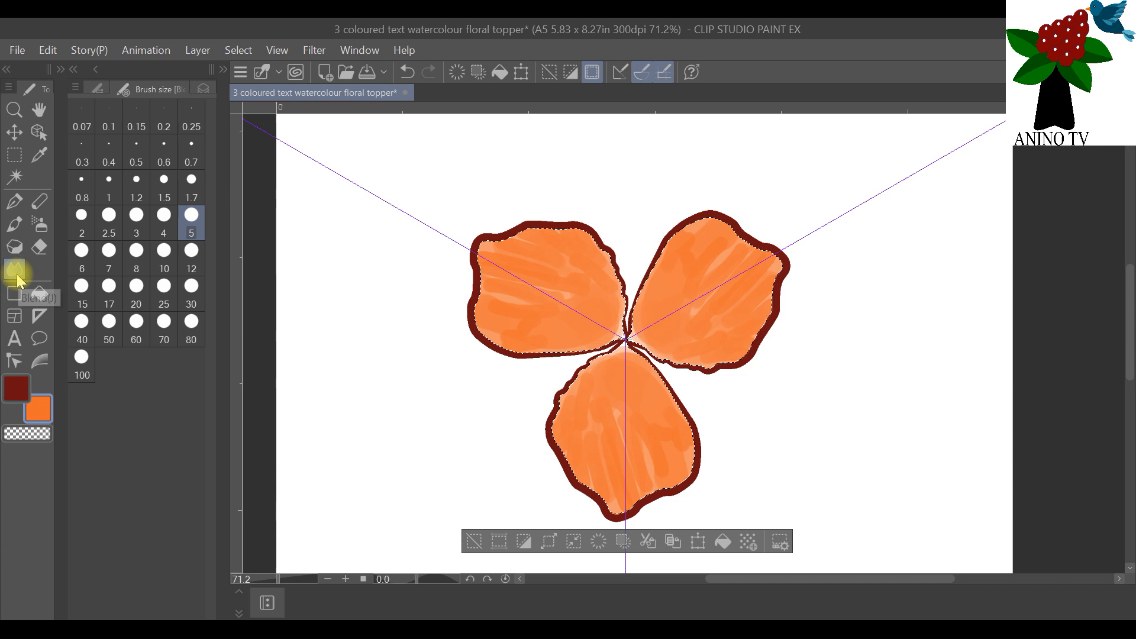
click(96, 87)
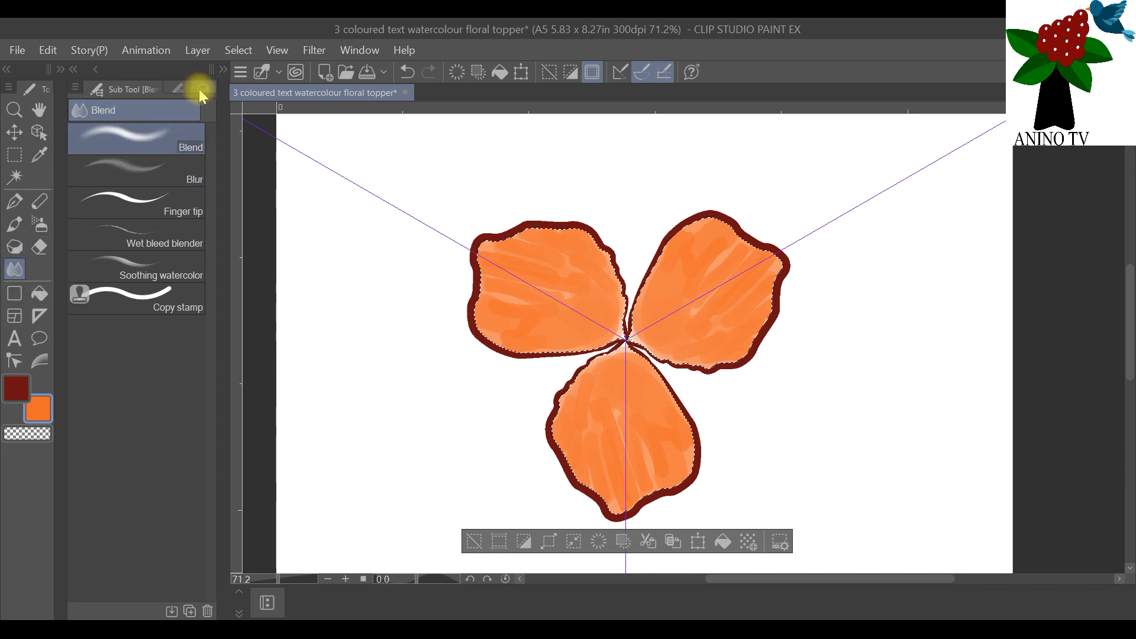
click(180, 87)
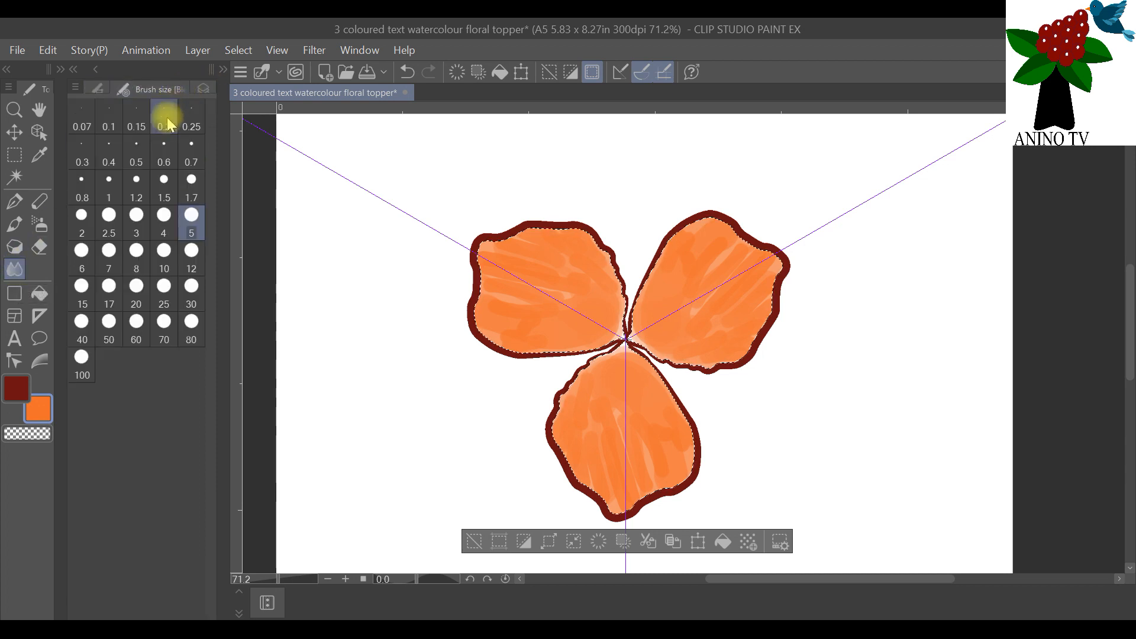
click(192, 220)
drag(482, 250, 518, 252)
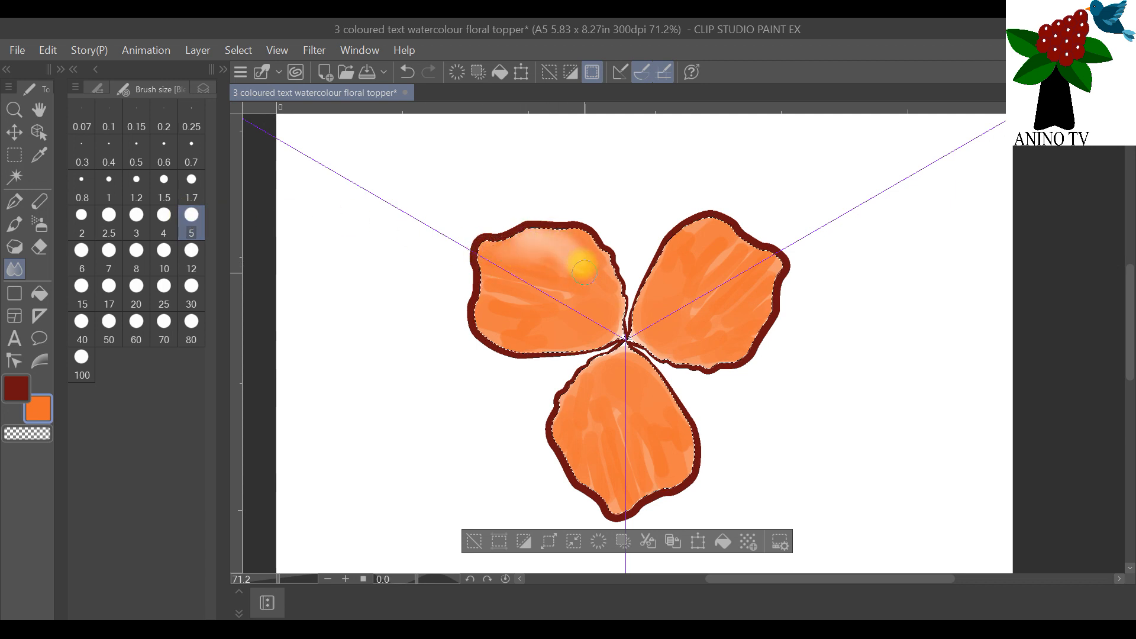
drag(511, 255, 506, 283)
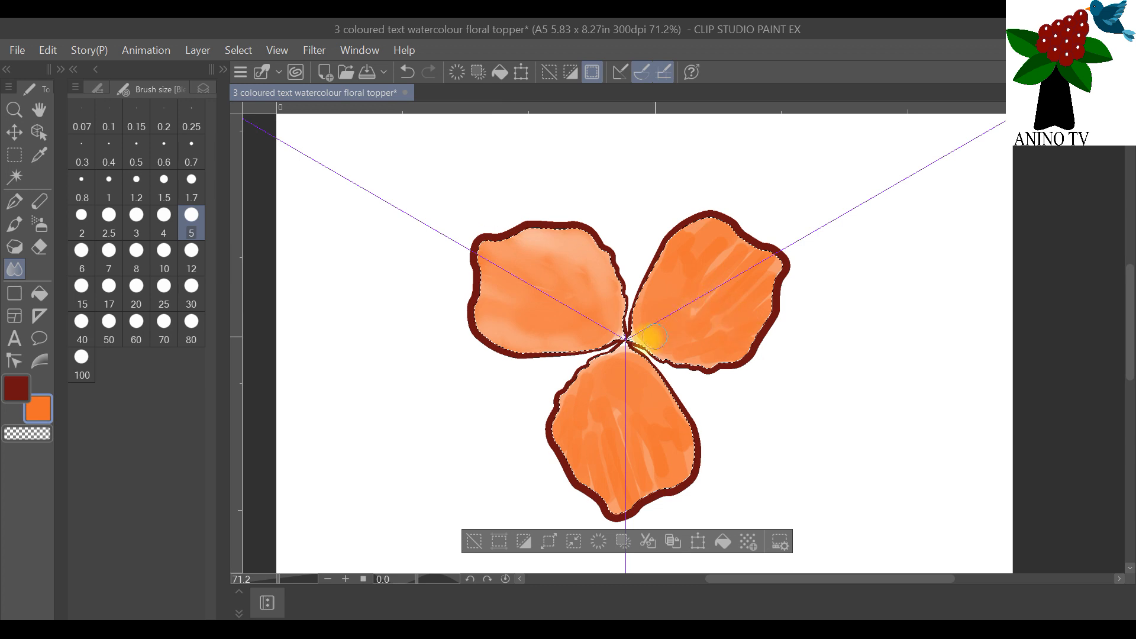
drag(647, 320, 649, 320)
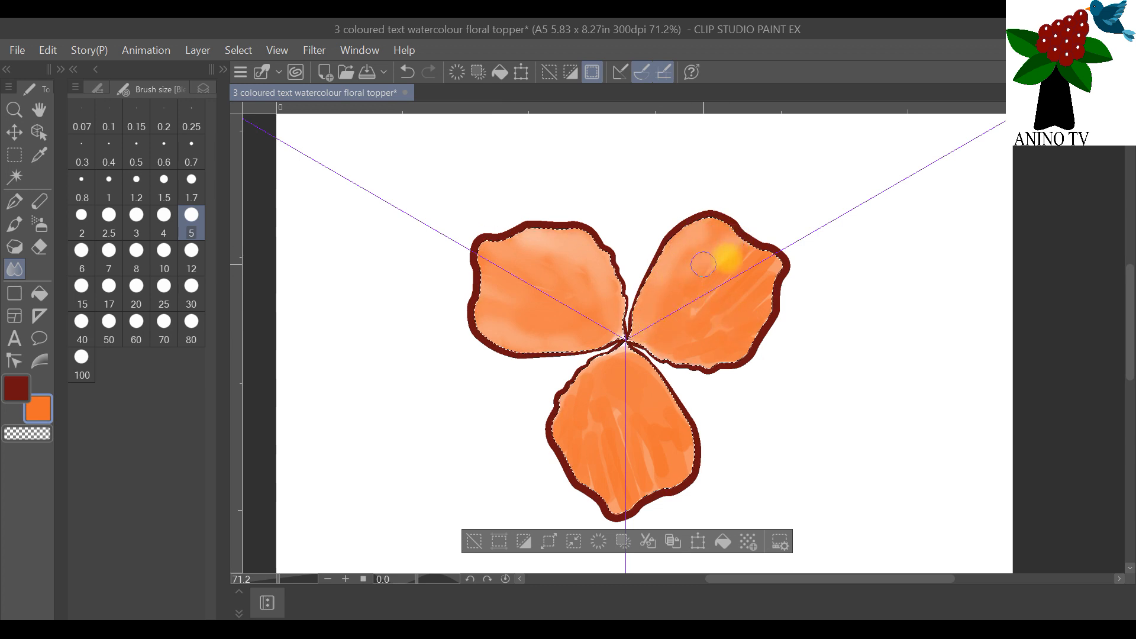
drag(750, 254, 721, 280)
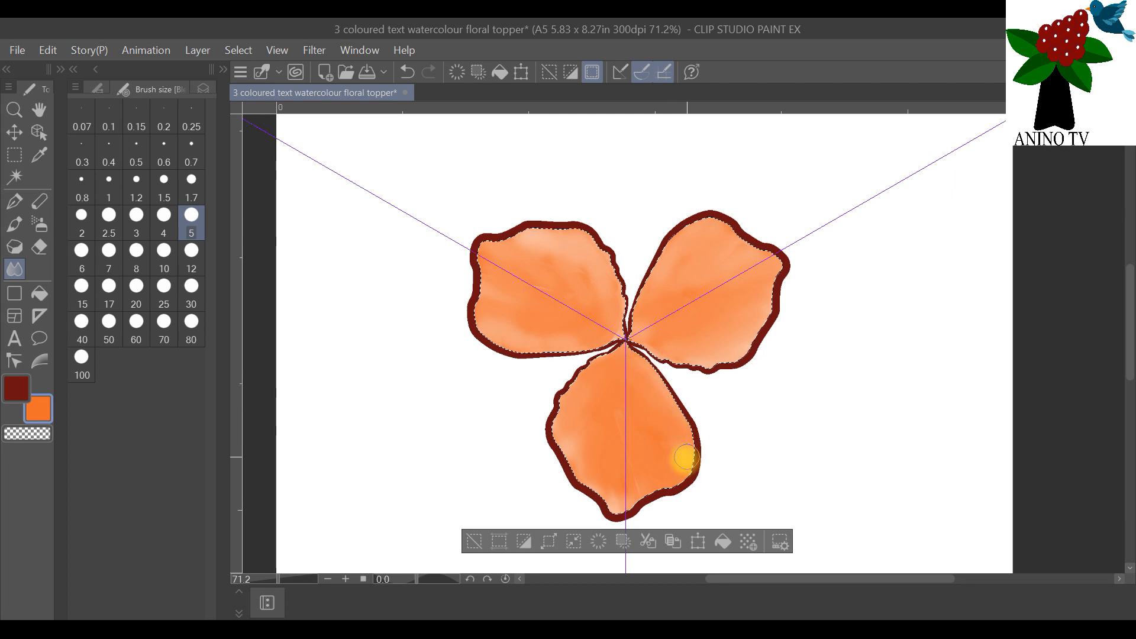
Step: Add a new raster layer above Layer 2 while keeping the petal selection active
click(203, 88)
click(84, 146)
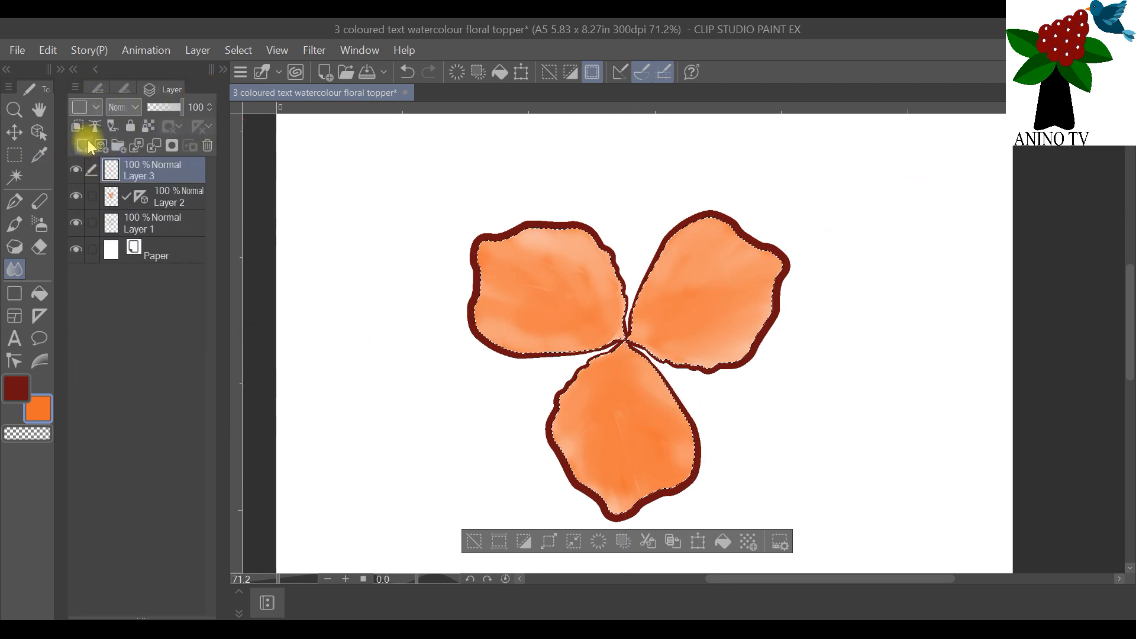
Step: Move the symmetrical ruler to Layer 3 and paint yellow-orange (FFB244) strokes radiating from the flower's centre in all three petals
double_click(16, 383)
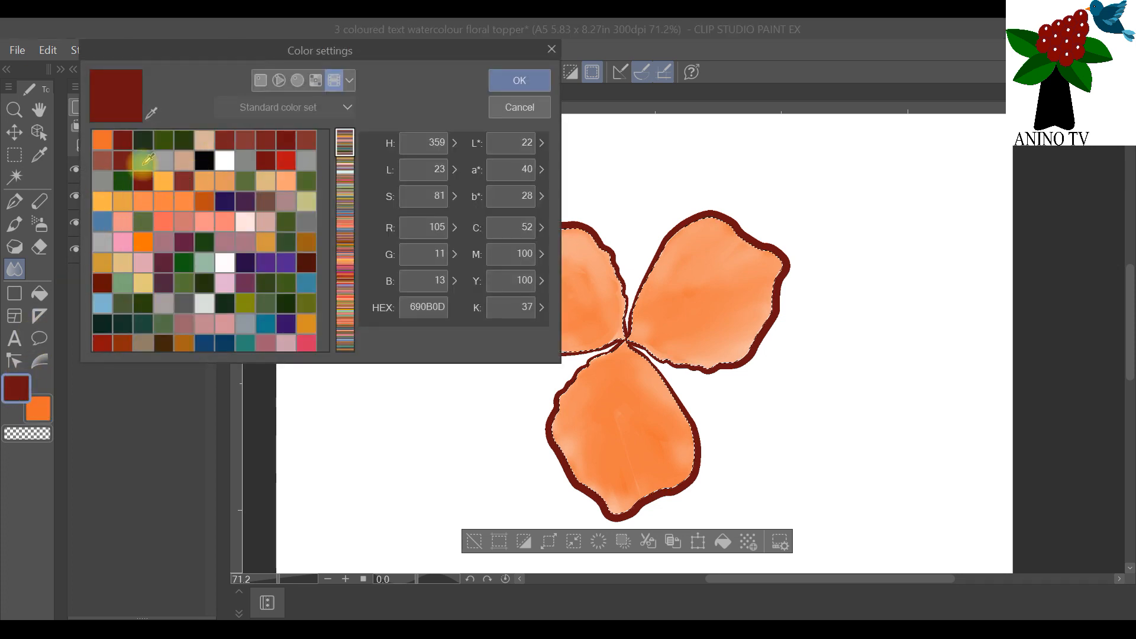
click(102, 201)
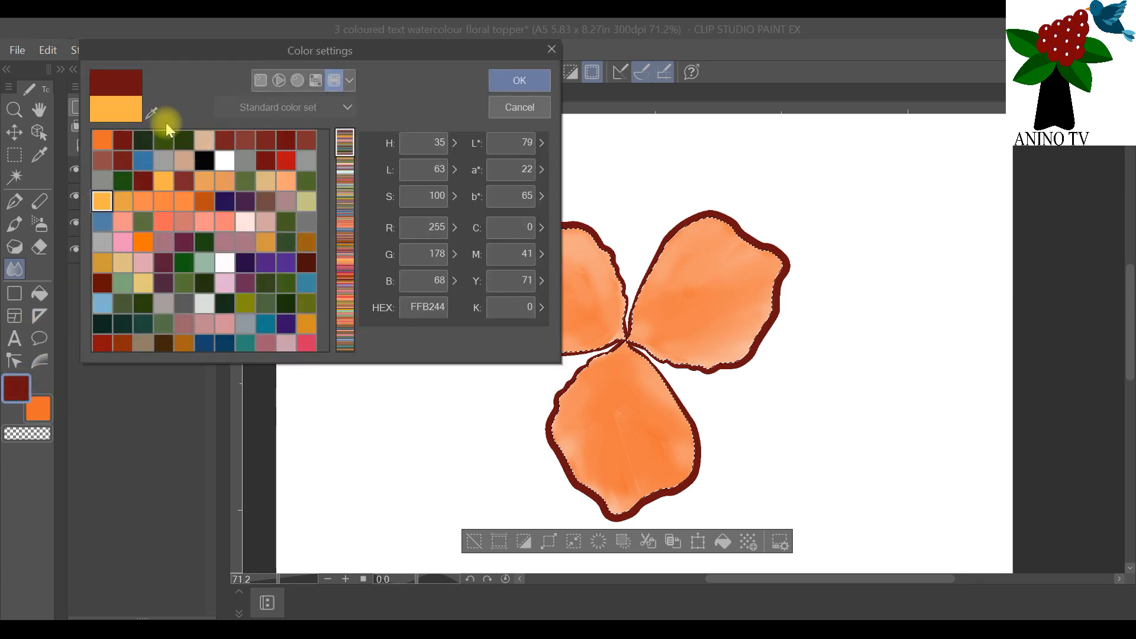
click(508, 81)
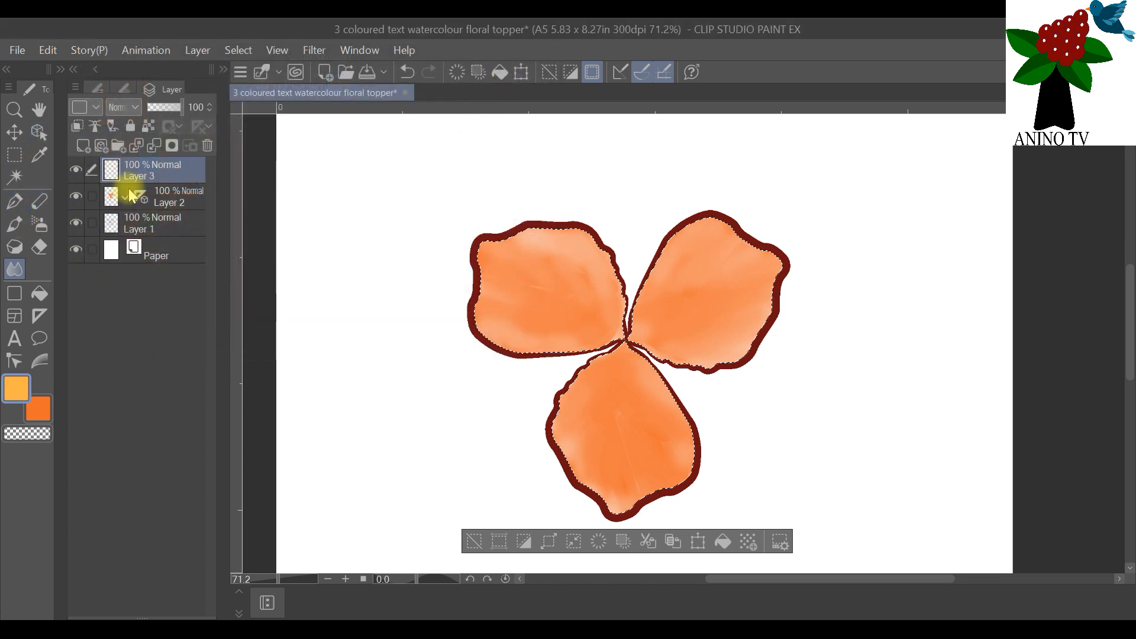
drag(142, 198, 138, 174)
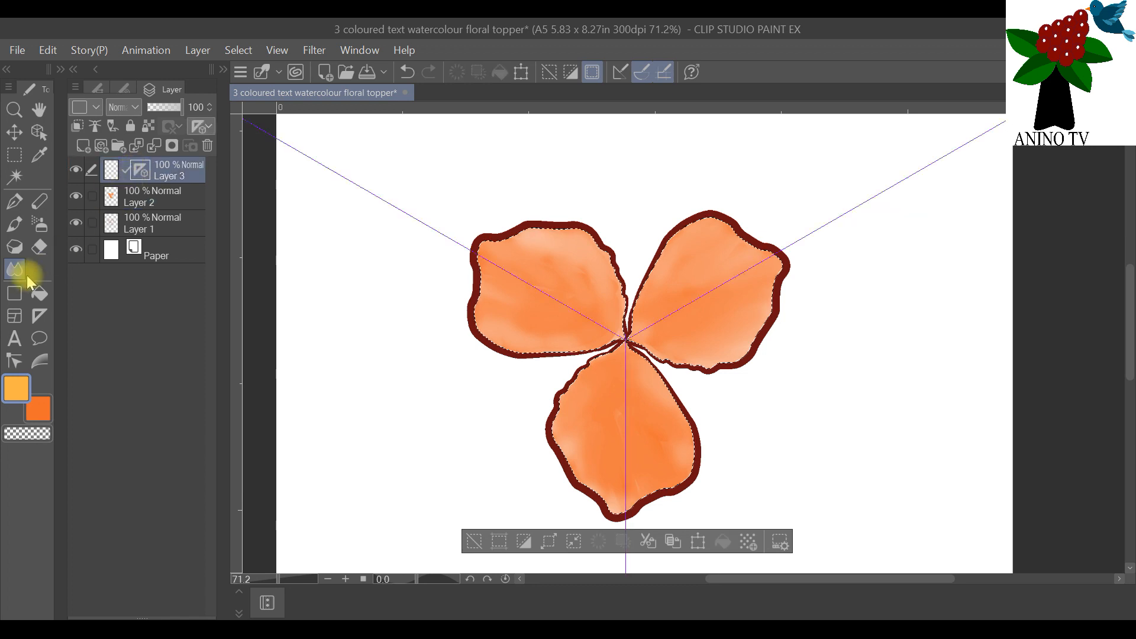
click(14, 224)
drag(623, 337, 596, 324)
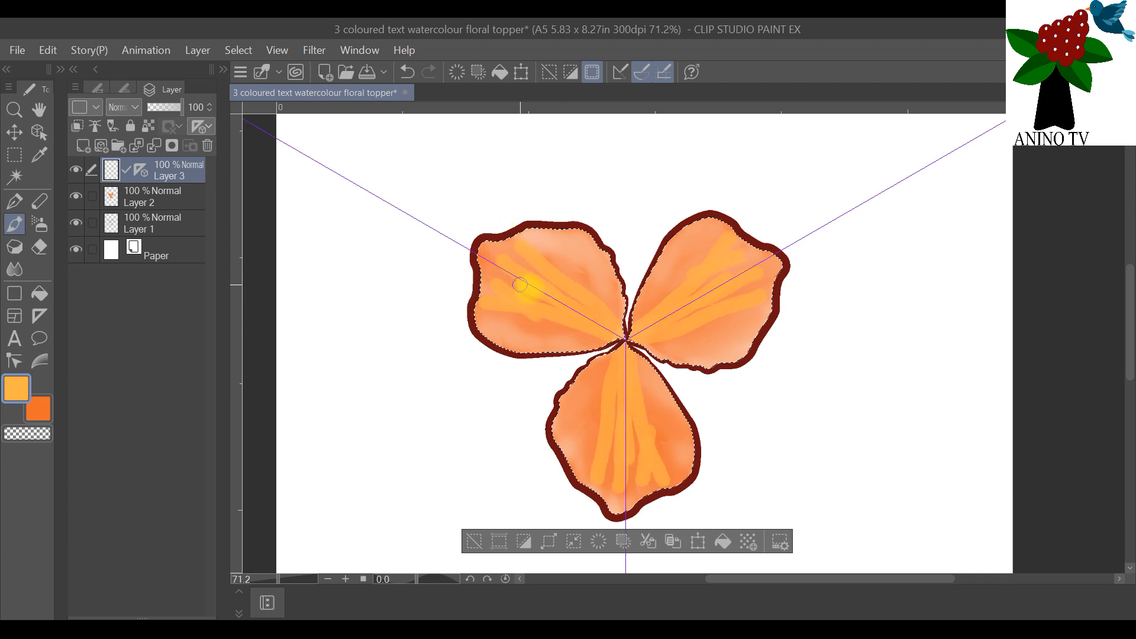
Step: Smooth the yellow-orange strokes into the orange base of all three petals using the Blend tool at brush size 5
click(18, 267)
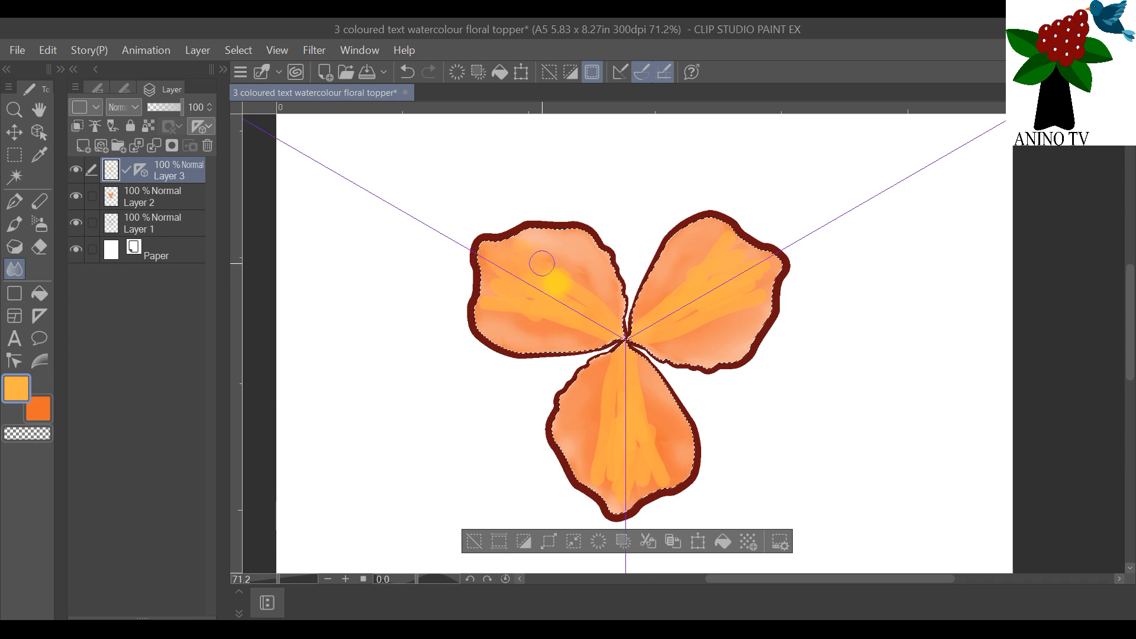
click(124, 89)
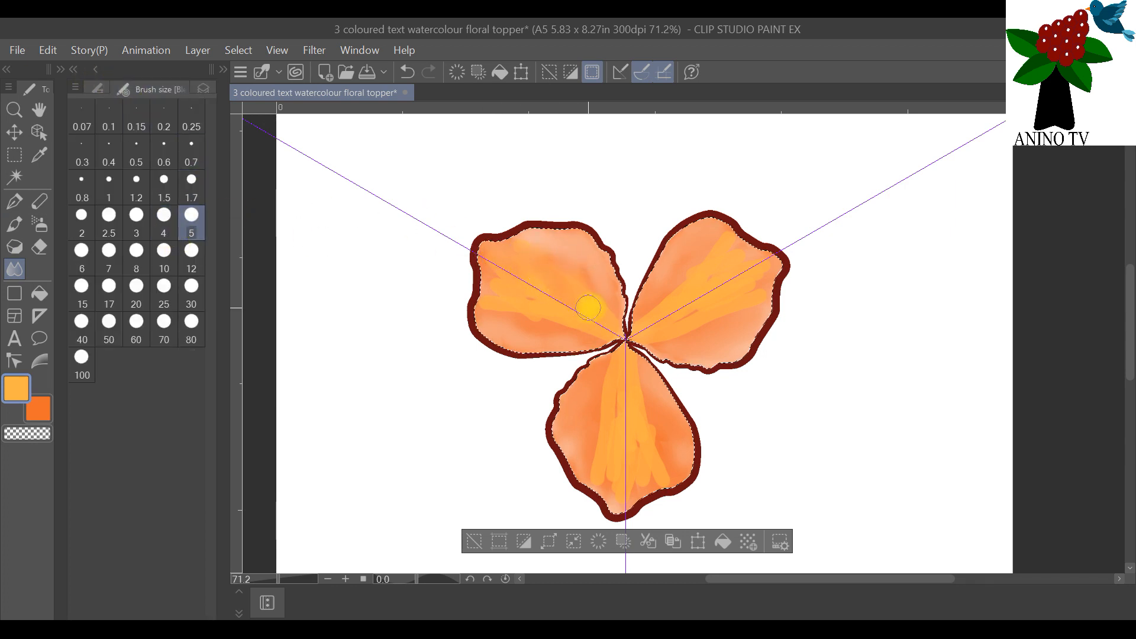
click(204, 88)
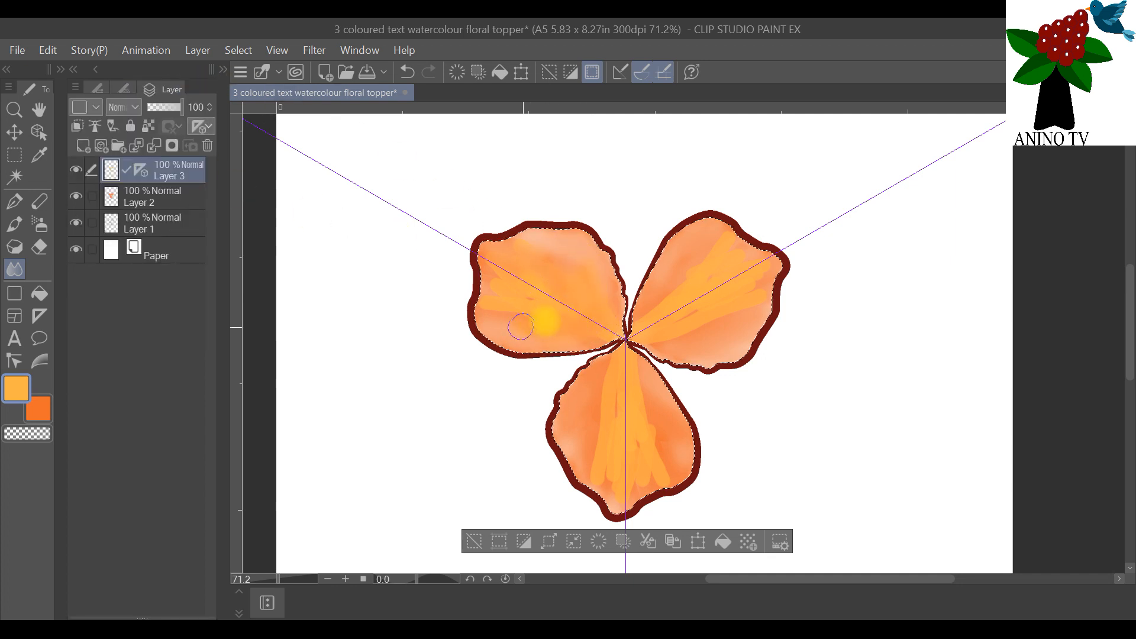
drag(523, 302, 495, 280)
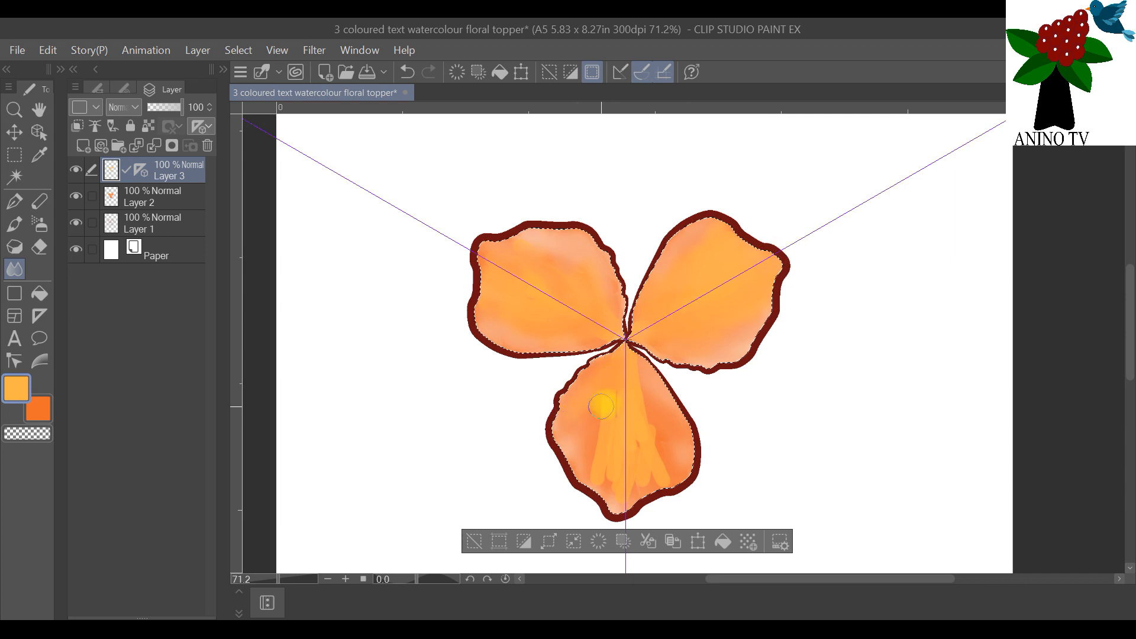
mouse_move(599, 454)
mouse_down()
mouse_move(574, 478)
mouse_move(602, 474)
mouse_move(610, 513)
mouse_move(614, 485)
mouse_move(645, 504)
mouse_up()
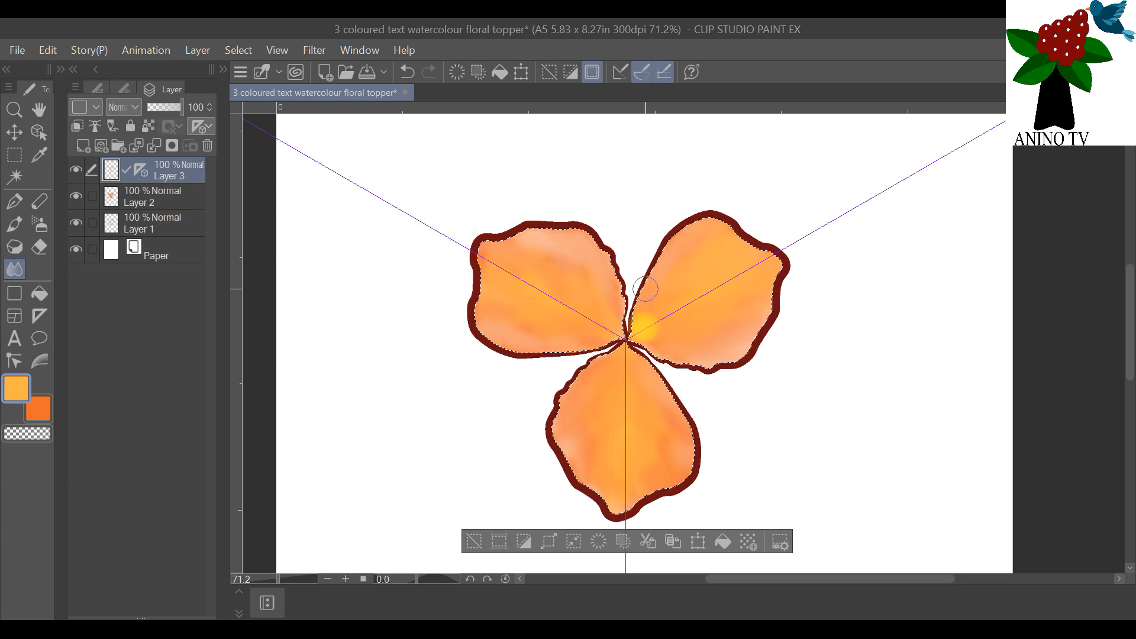
Step: Clear the petal selection and hide the dark outlines on Layer 1
click(238, 51)
click(260, 92)
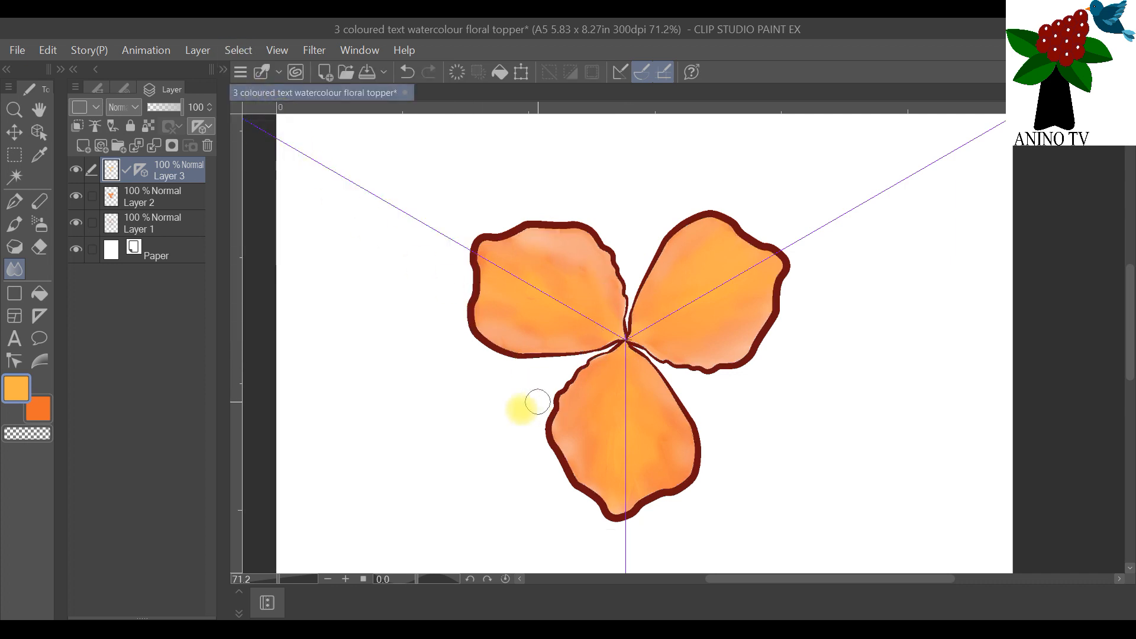
click(77, 223)
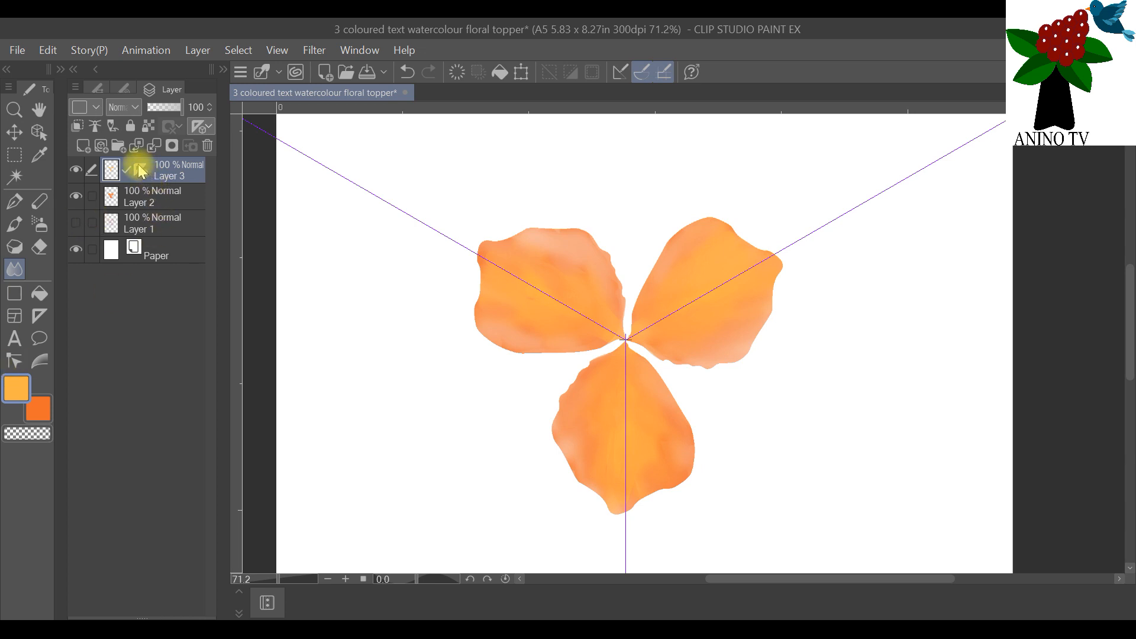
Step: Move the symmetrical ruler from Layer 3 onto the Paper layer
drag(141, 171, 143, 252)
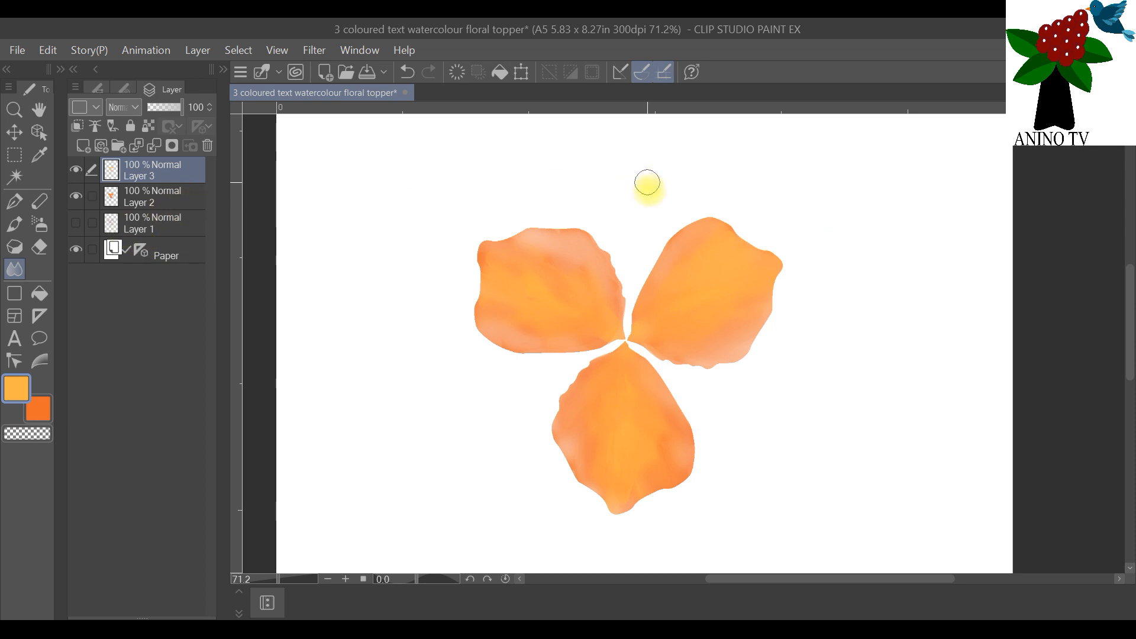
scroll(857, 332, down, 2)
scroll(908, 317, up, 3)
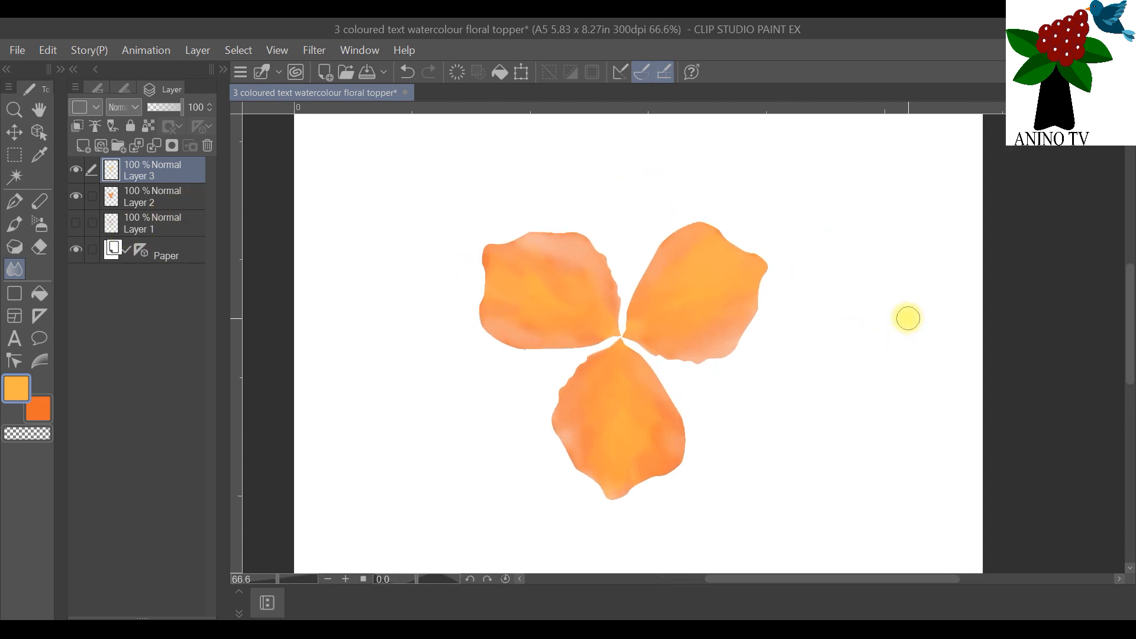
scroll(908, 318, down, 1)
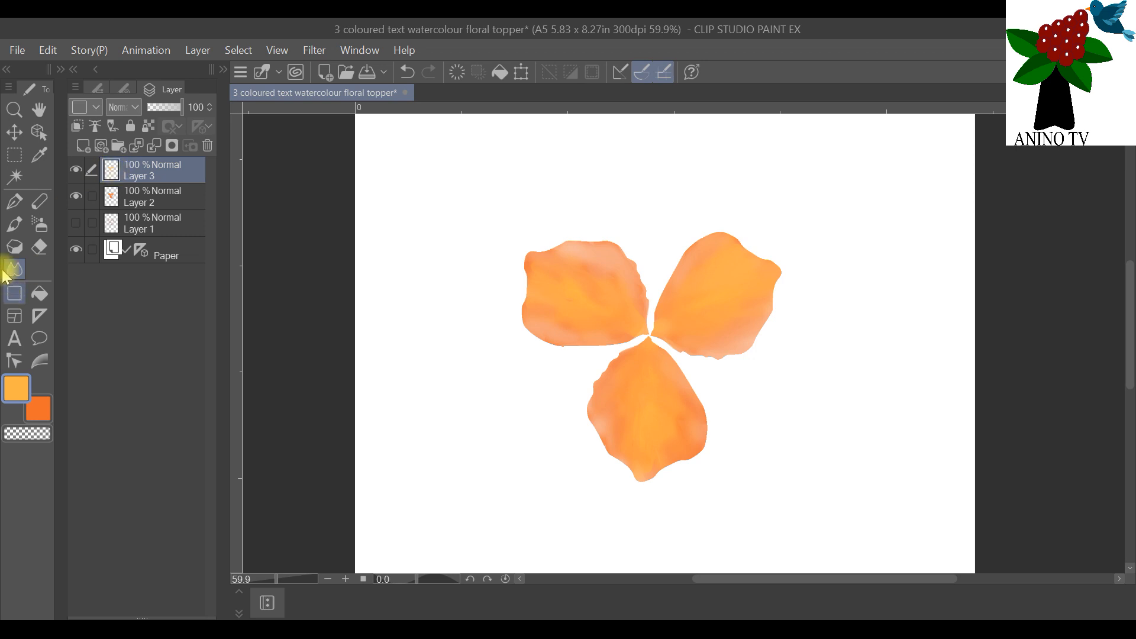
Step: Duplicate Layer 3 and Layer 2, hiding both original layers
right_click(123, 174)
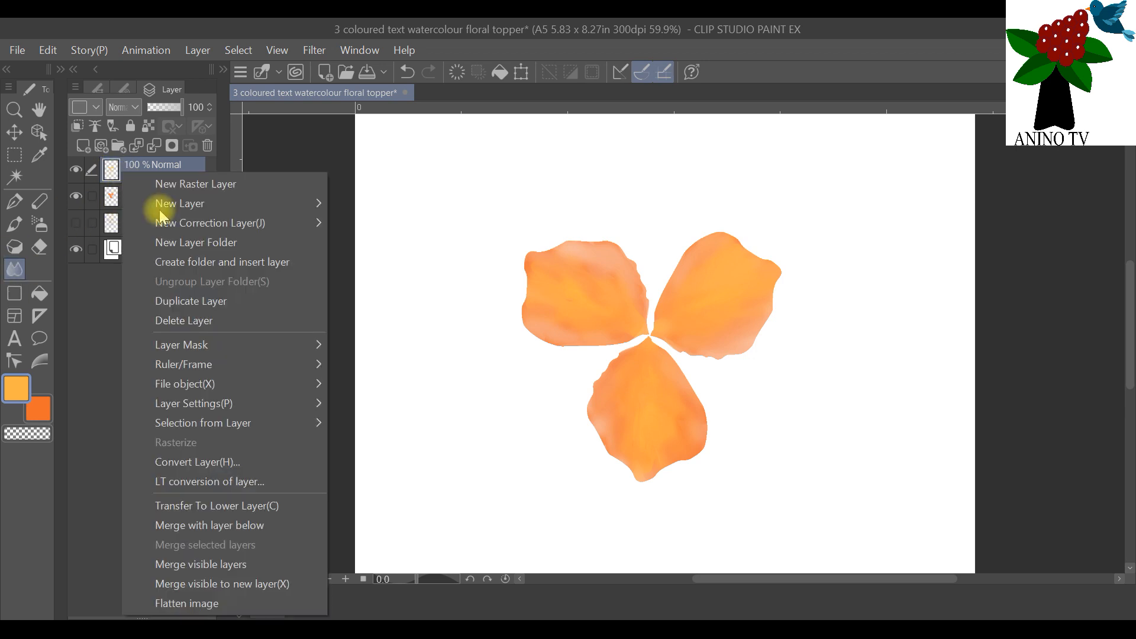
click(220, 301)
click(75, 196)
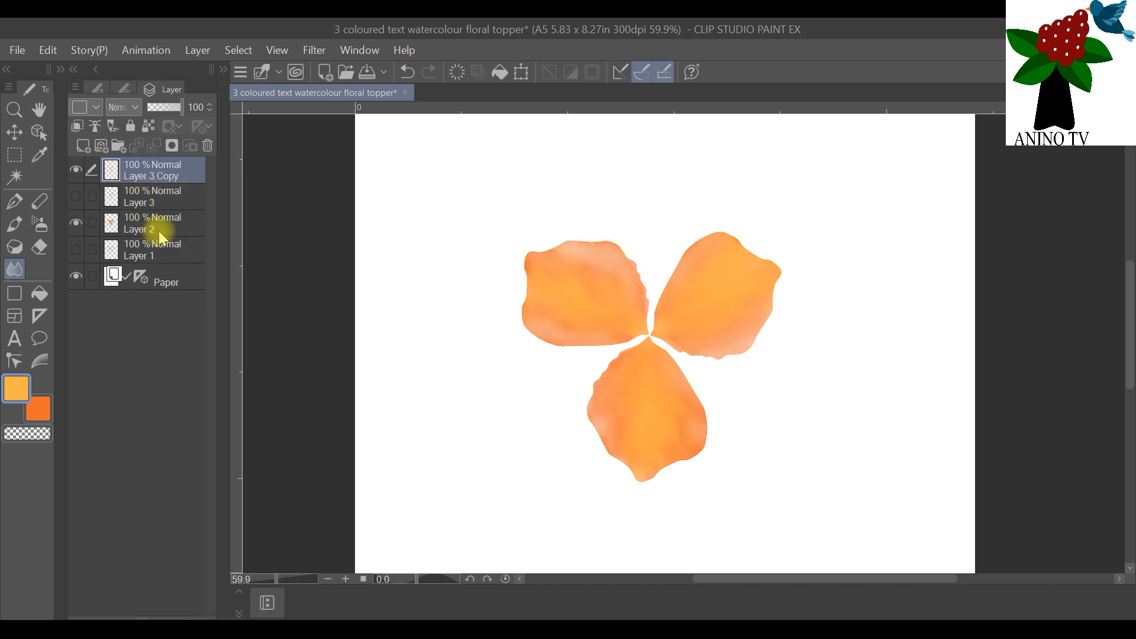
click(161, 227)
right_click(165, 222)
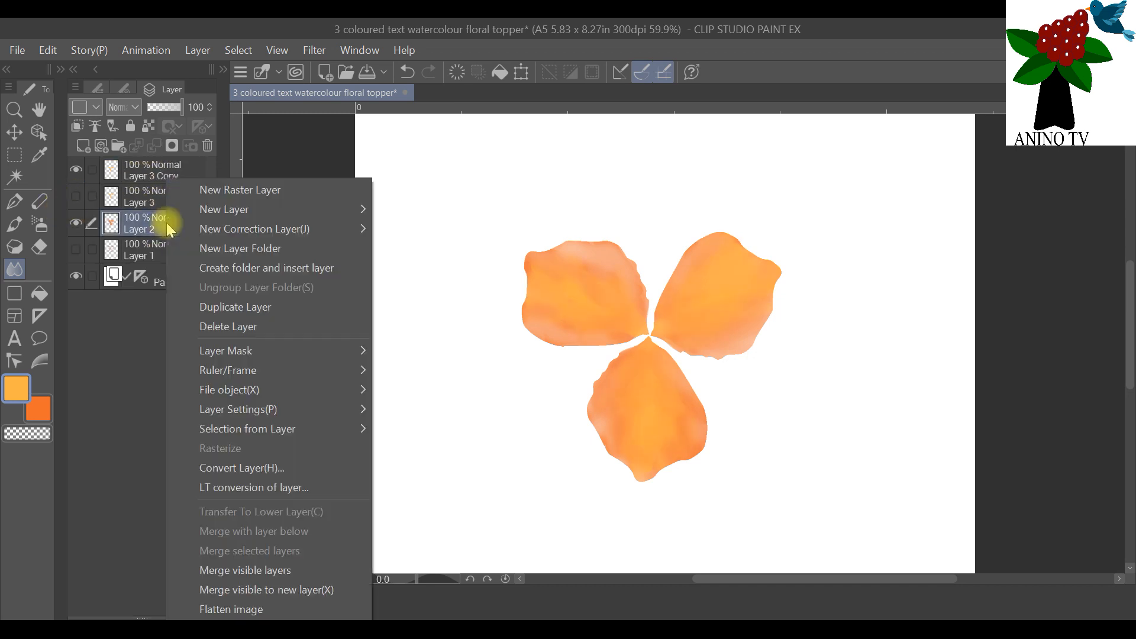
click(291, 308)
click(76, 250)
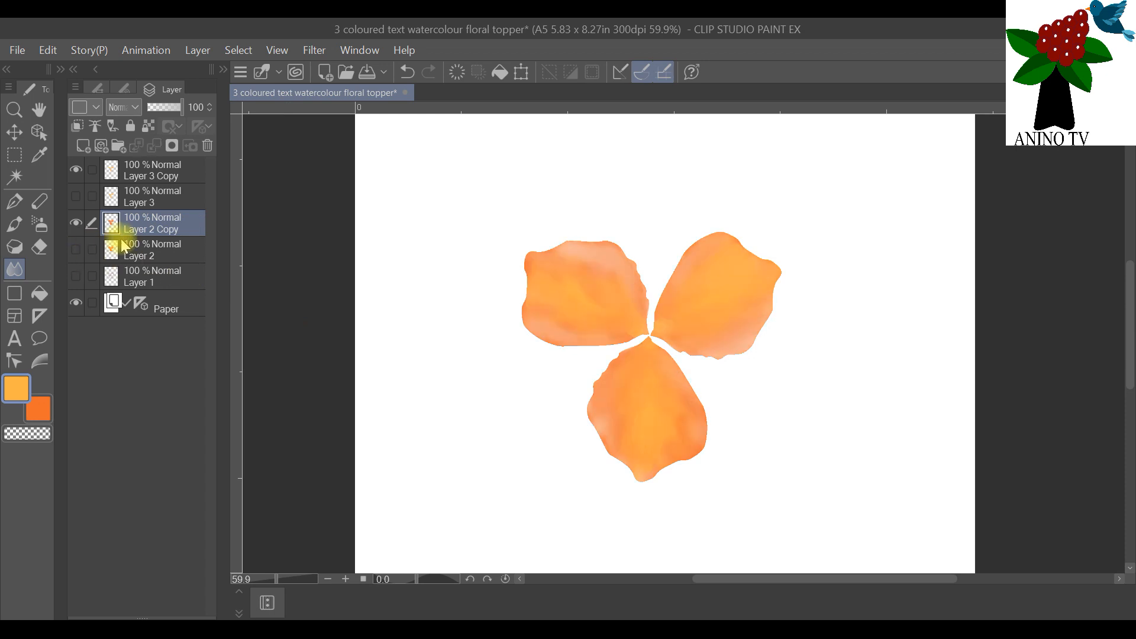
Step: Hide the Paper layer and merge Layer 3 Copy into Layer 2 Copy by placing it directly above that layer
click(76, 303)
right_click(154, 217)
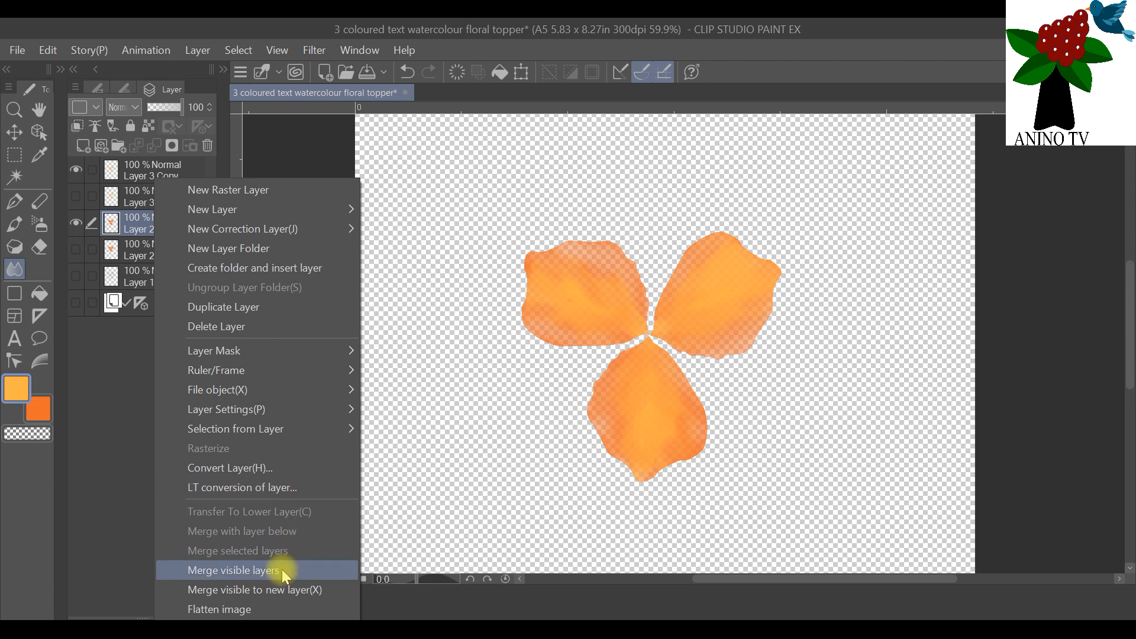
click(140, 162)
click(146, 168)
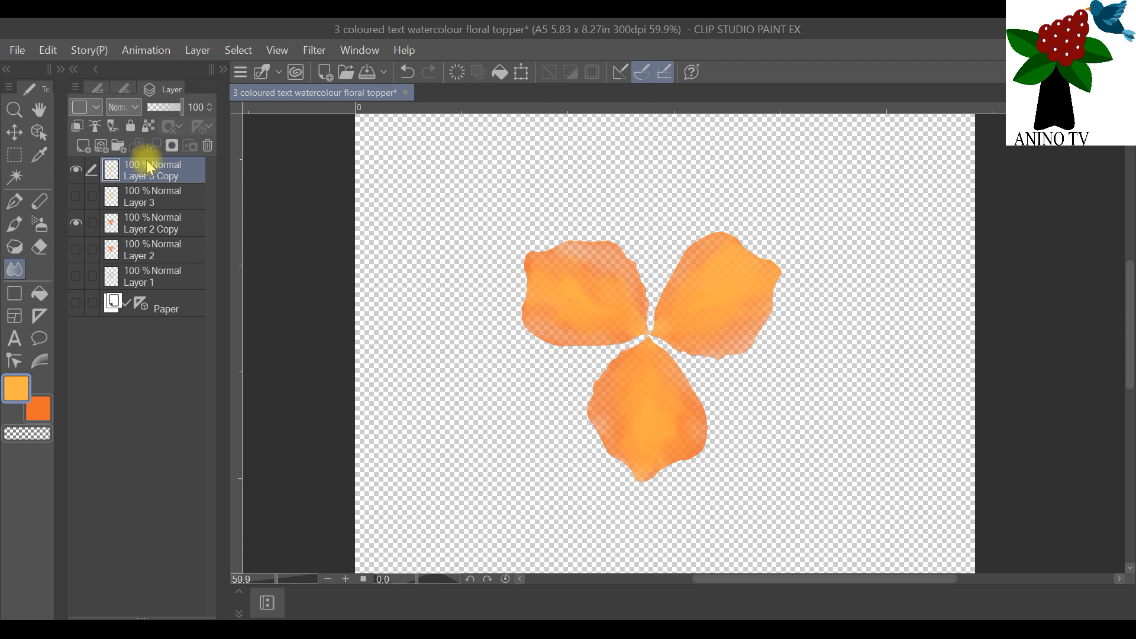
drag(144, 171, 153, 204)
right_click(158, 208)
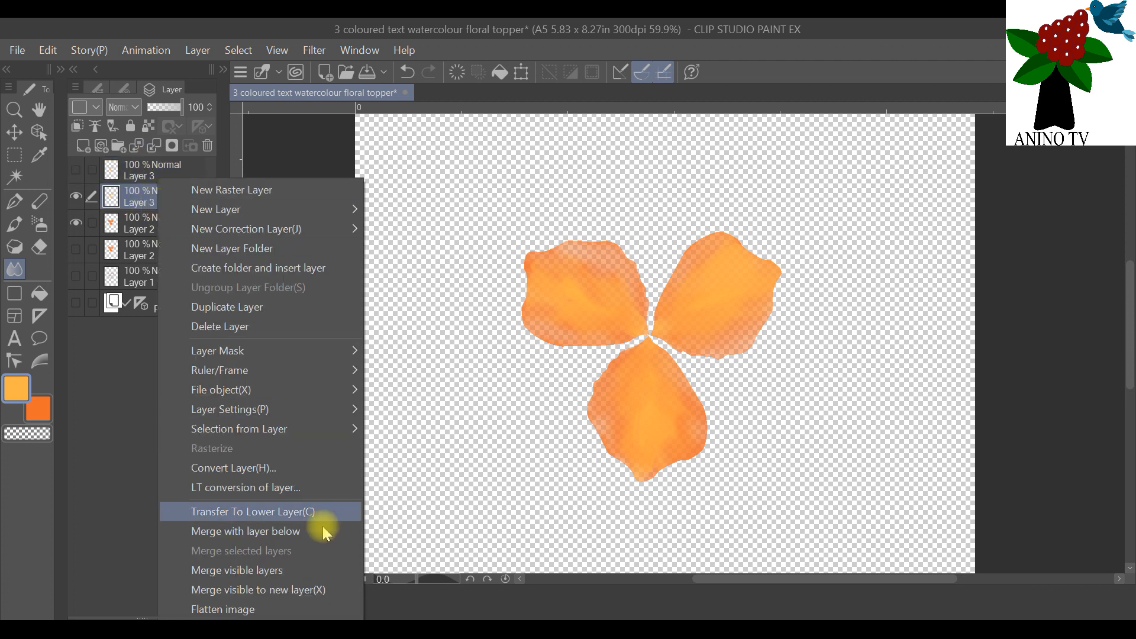
click(308, 533)
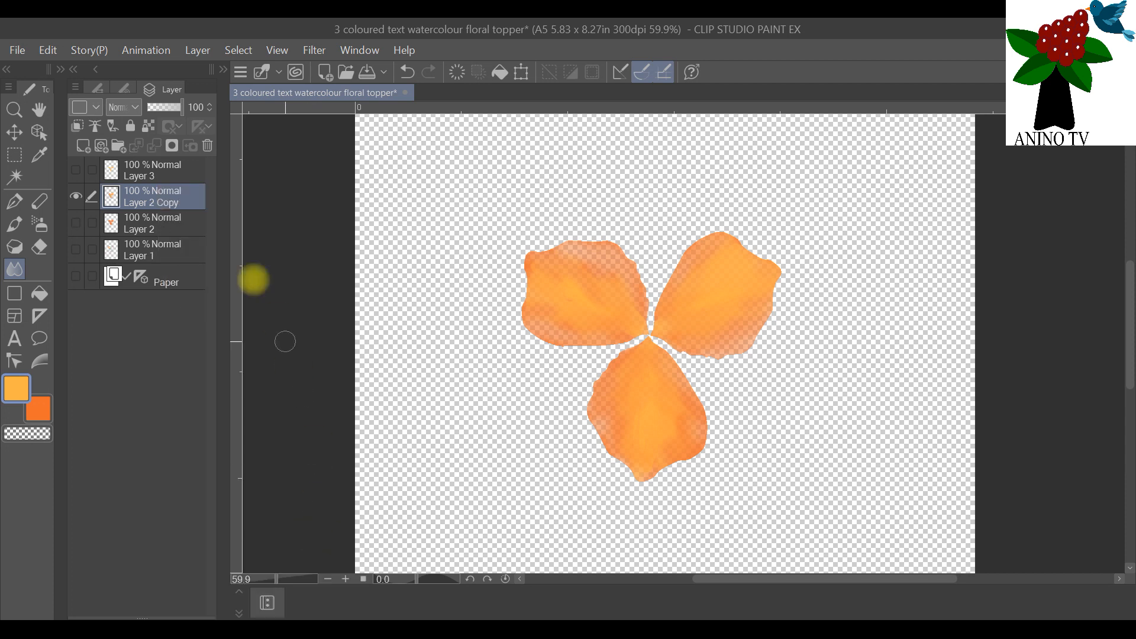
Step: Duplicate the merged Layer 2 Copy twice and hide Layer 2 Copy, leaving the two new duplicates shown
scroll(699, 348, down, 2)
scroll(716, 311, up, 2)
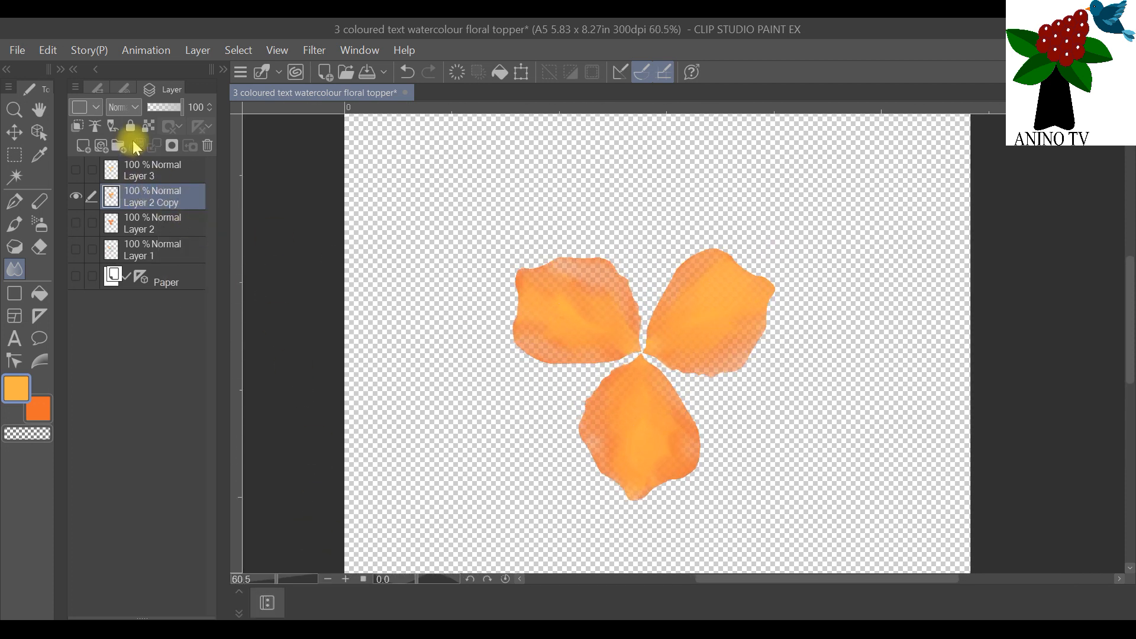
right_click(140, 198)
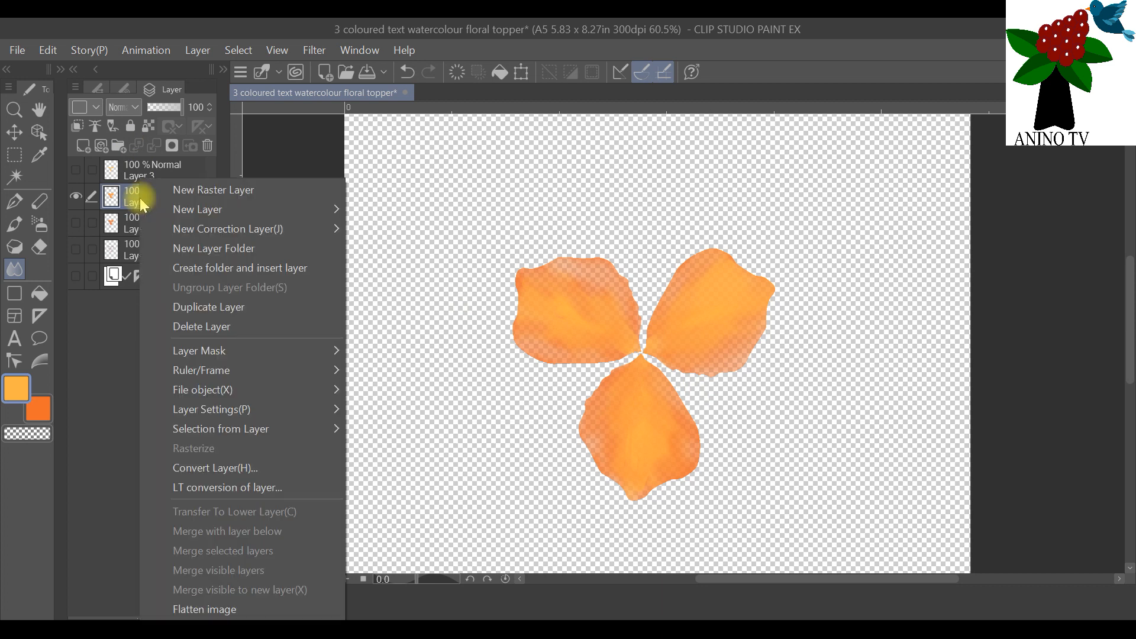
click(230, 309)
right_click(175, 206)
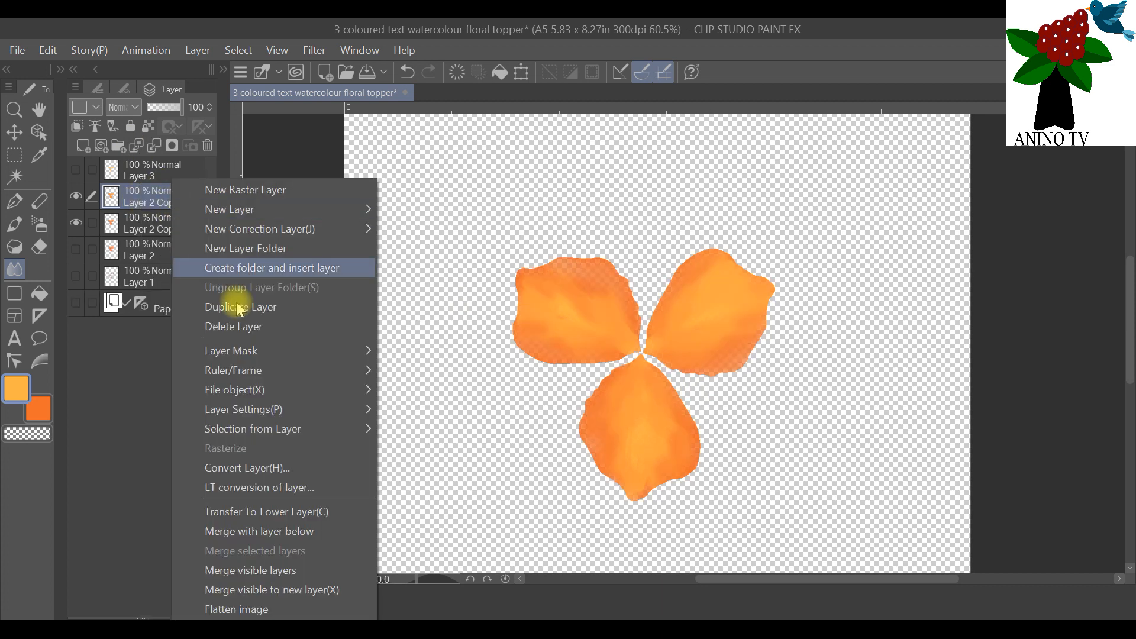
click(278, 307)
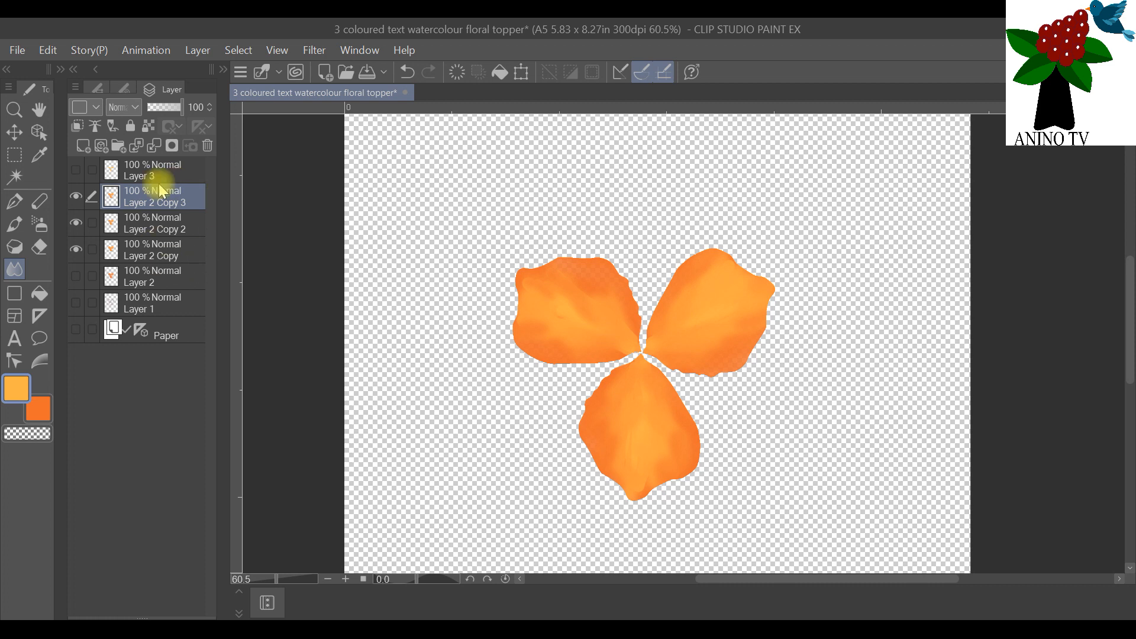
click(76, 249)
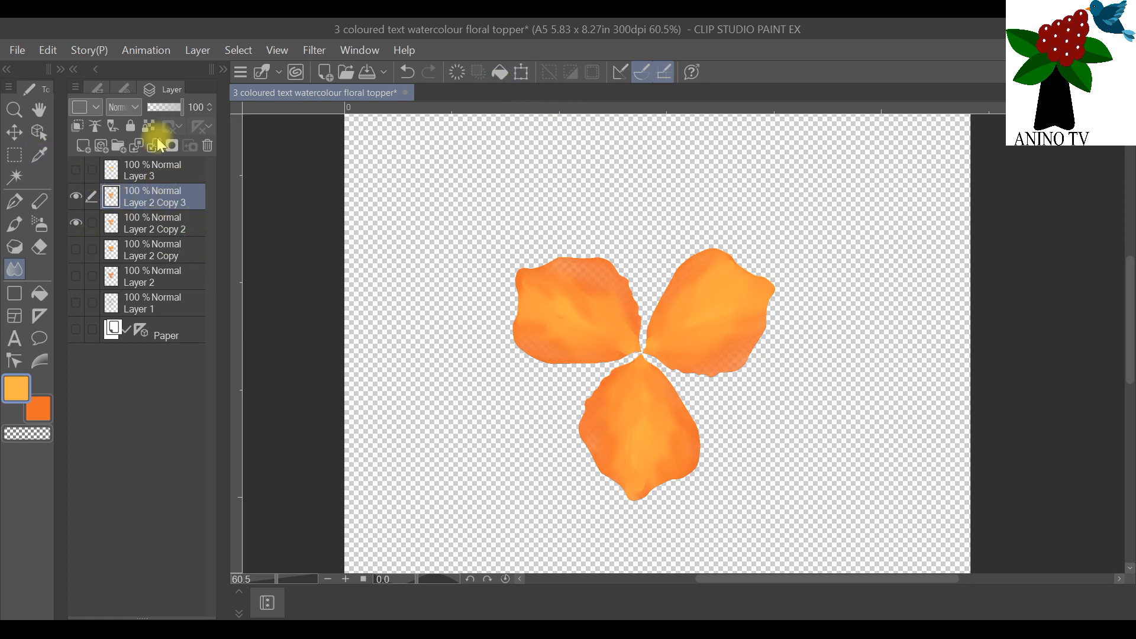
Step: Rotate and reposition Layer 2 Copy 3 so its petals sit between those of Layer 2 Copy 2, forming a six-petal flower
click(40, 135)
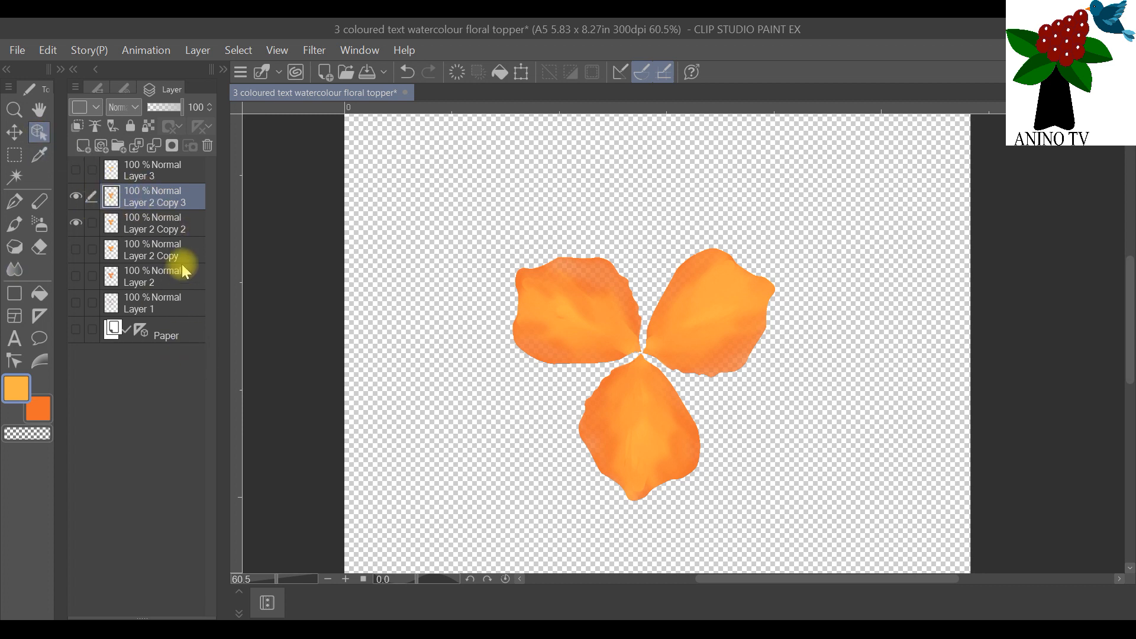
click(523, 74)
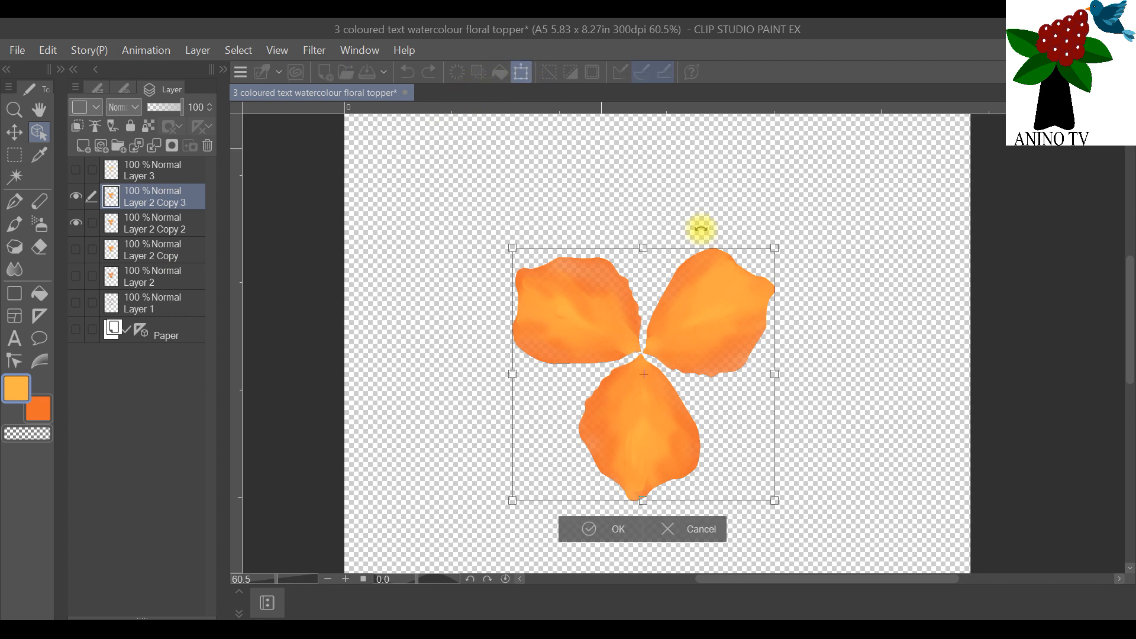
drag(759, 233, 794, 309)
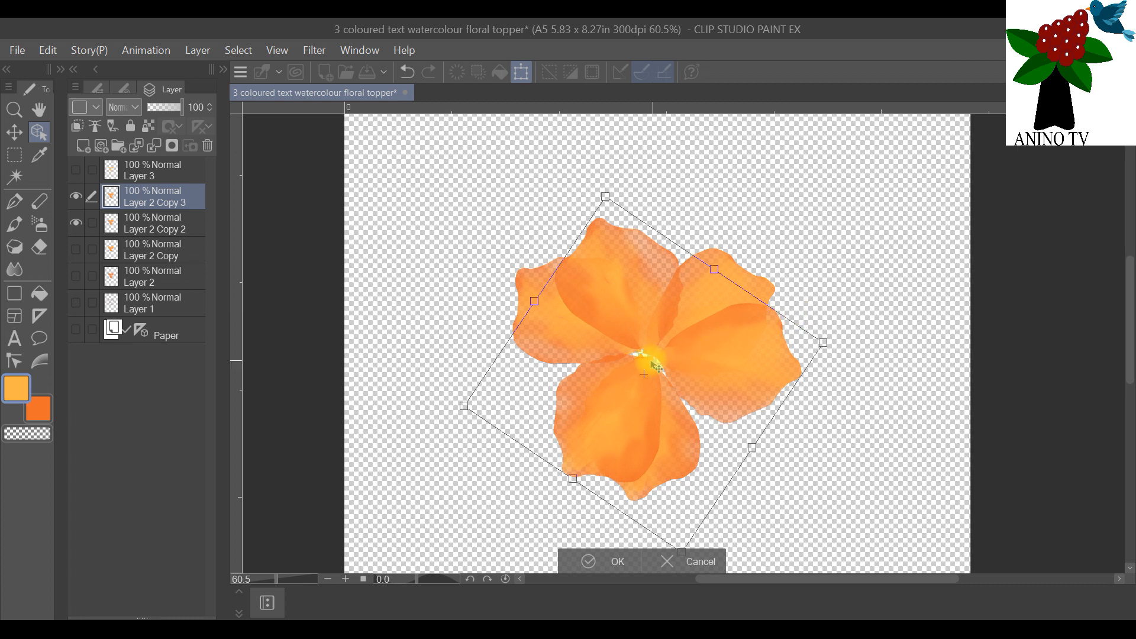
mouse_move(625, 329)
mouse_down()
mouse_move(604, 320)
mouse_move(610, 326)
mouse_up()
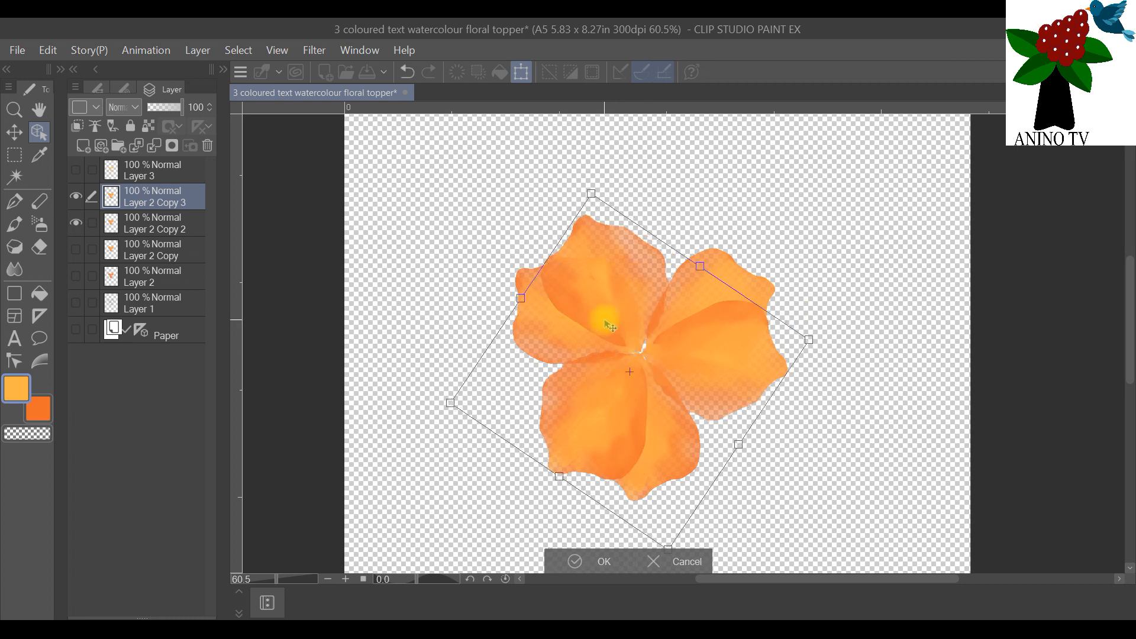
drag(659, 193, 699, 236)
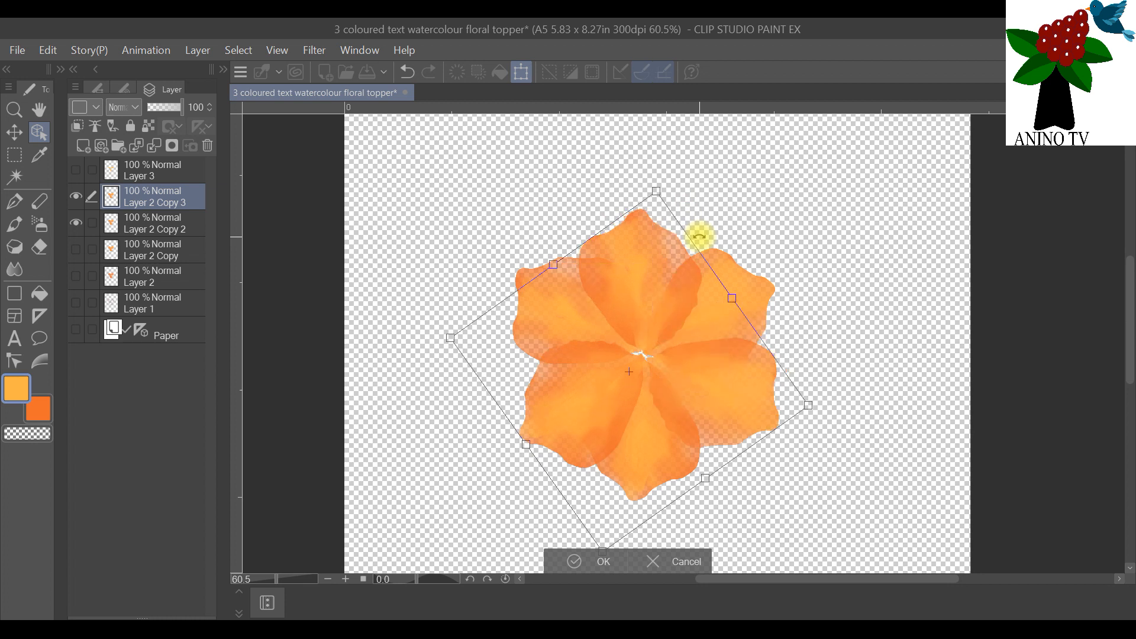
scroll(862, 342, down, 3)
scroll(864, 345, up, 1)
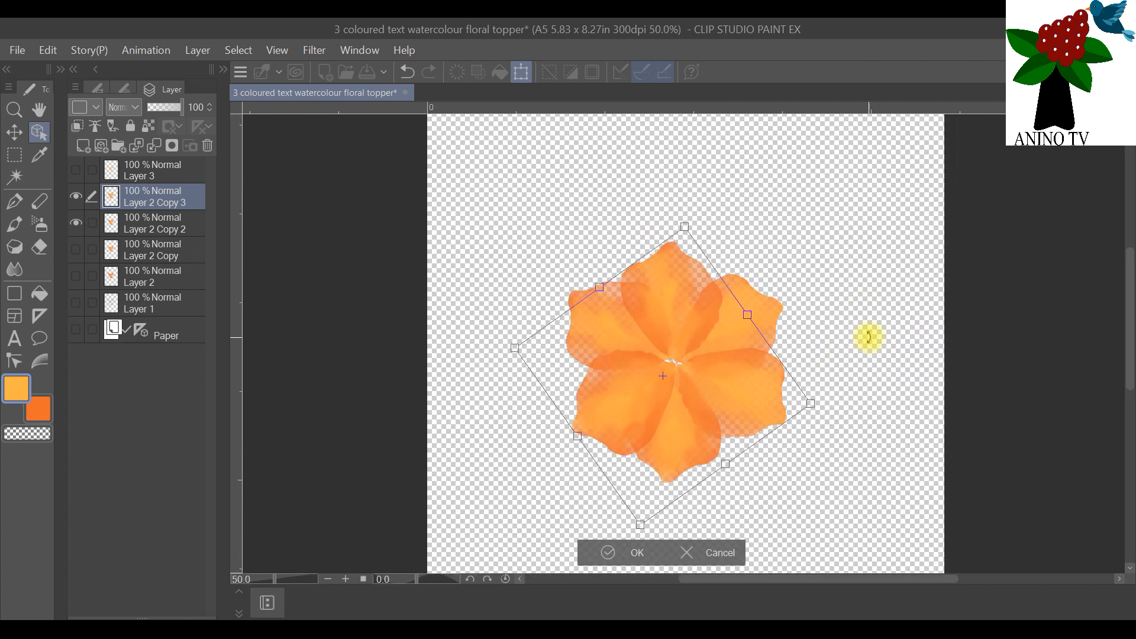
scroll(869, 338, up, 1)
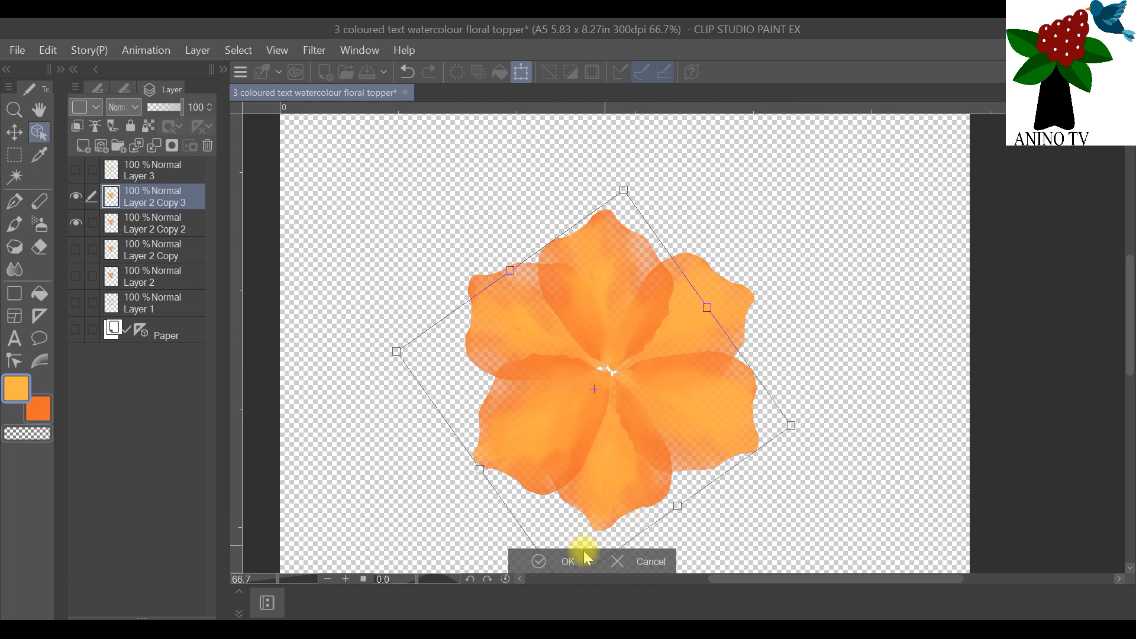
click(560, 562)
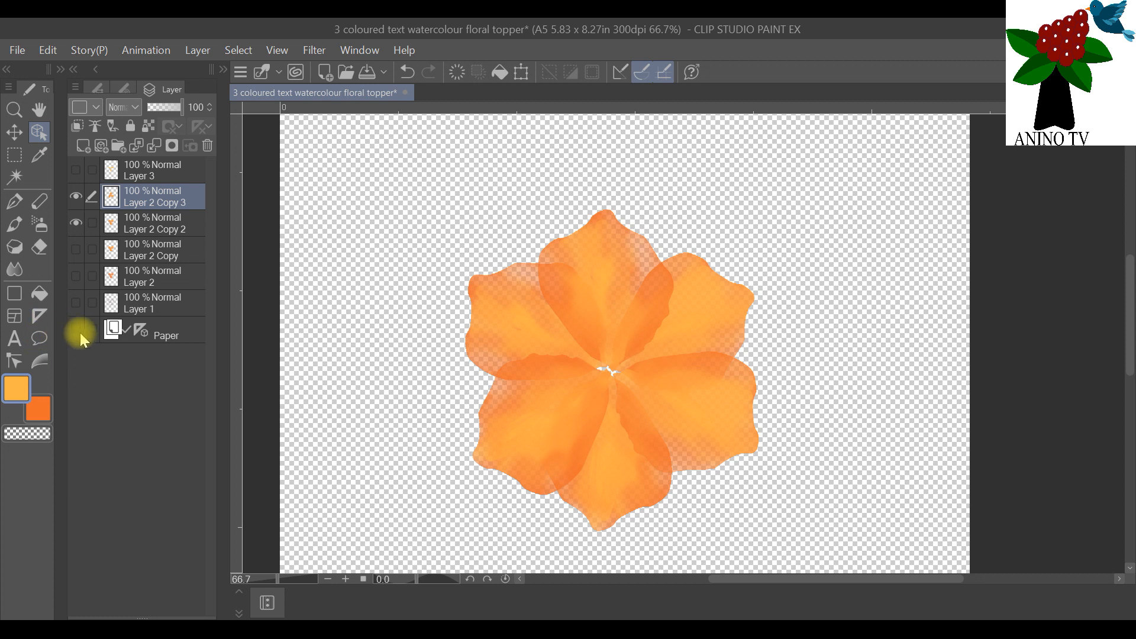
Step: Show the Paper layer behind the six-petal flower
click(76, 329)
scroll(855, 326, down, 3)
scroll(848, 327, up, 4)
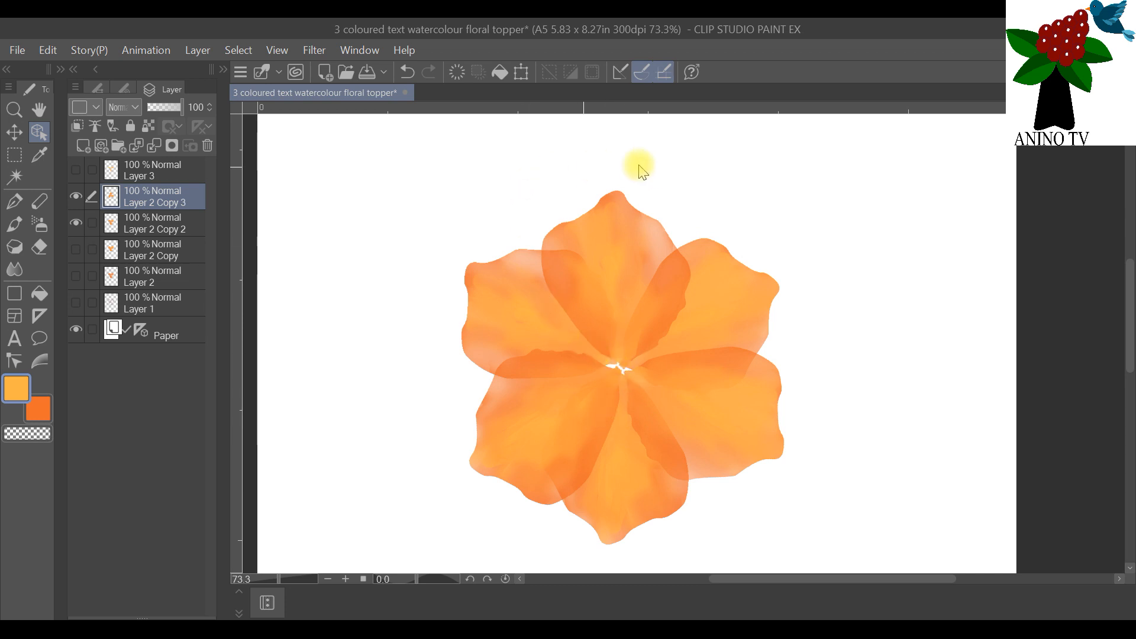
Step: Show and select Layer 1 with the dark red petal outlines, and hide Layer 2 Copy 3 and Layer 2 Copy 2
click(74, 302)
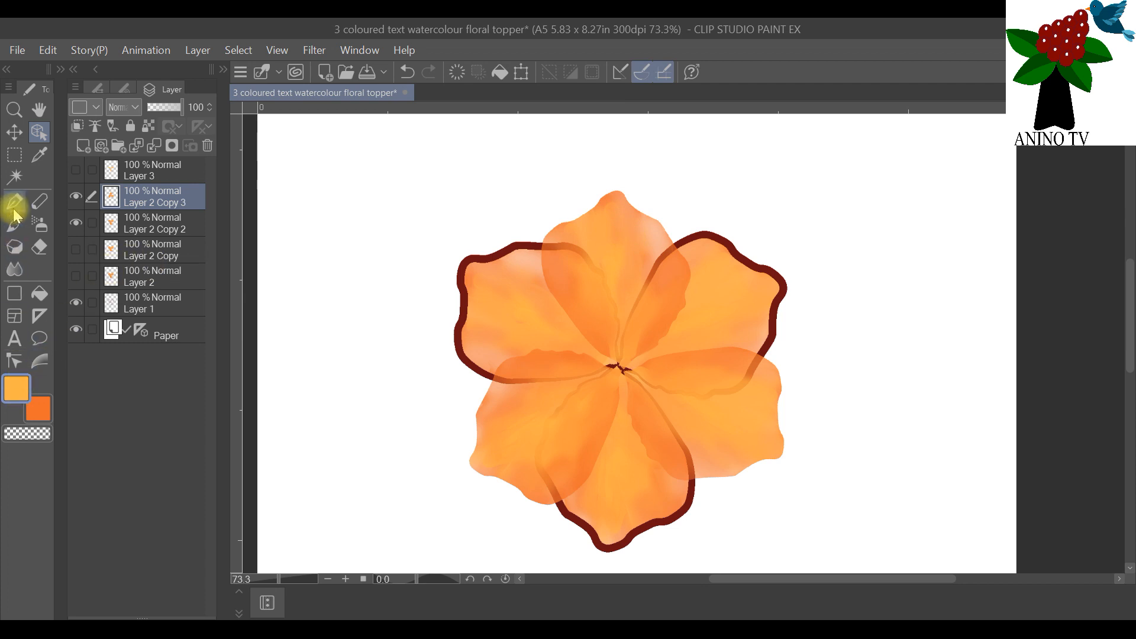
click(154, 304)
scroll(484, 299, up, 3)
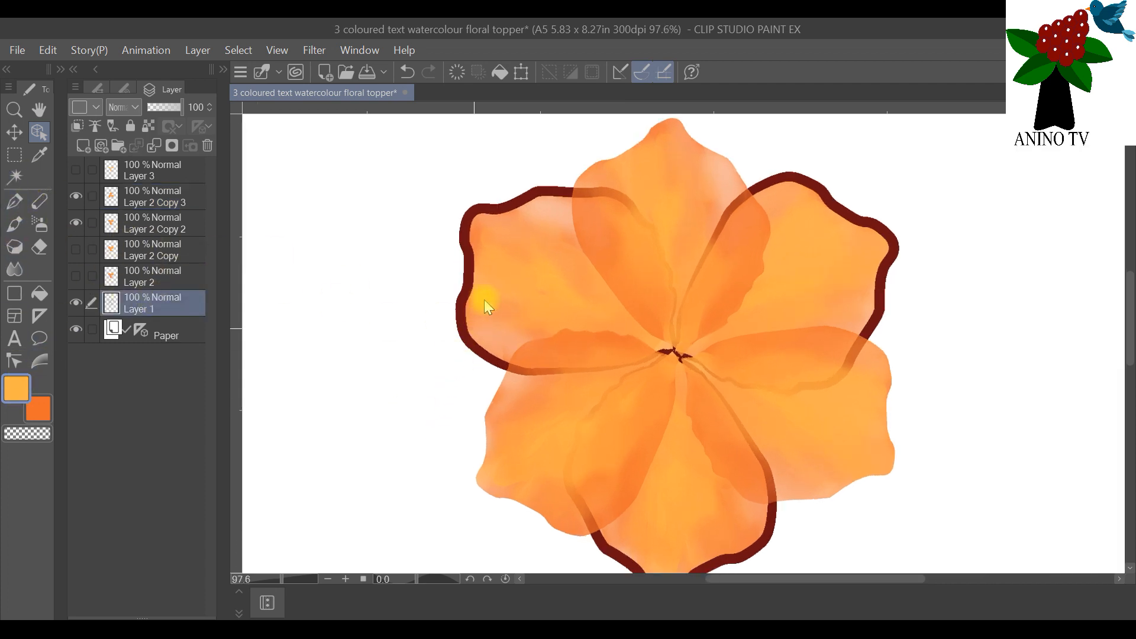
scroll(517, 250, up, 1)
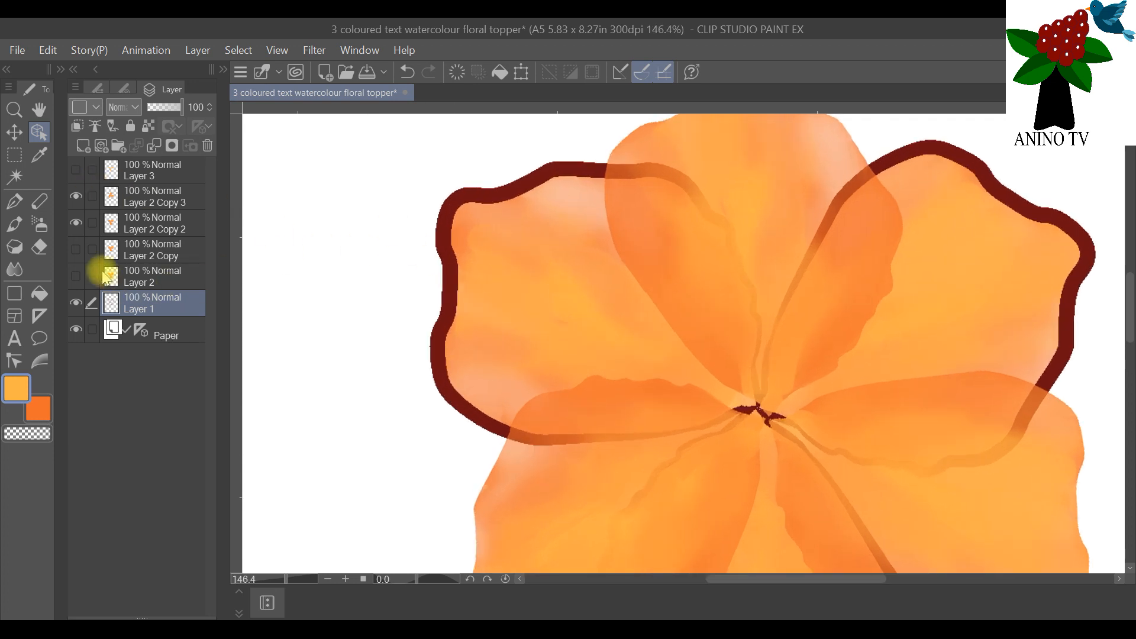
click(77, 197)
Step: Select the dark red outlines of all three petals on Layer 1 with the Auto select tool
click(15, 177)
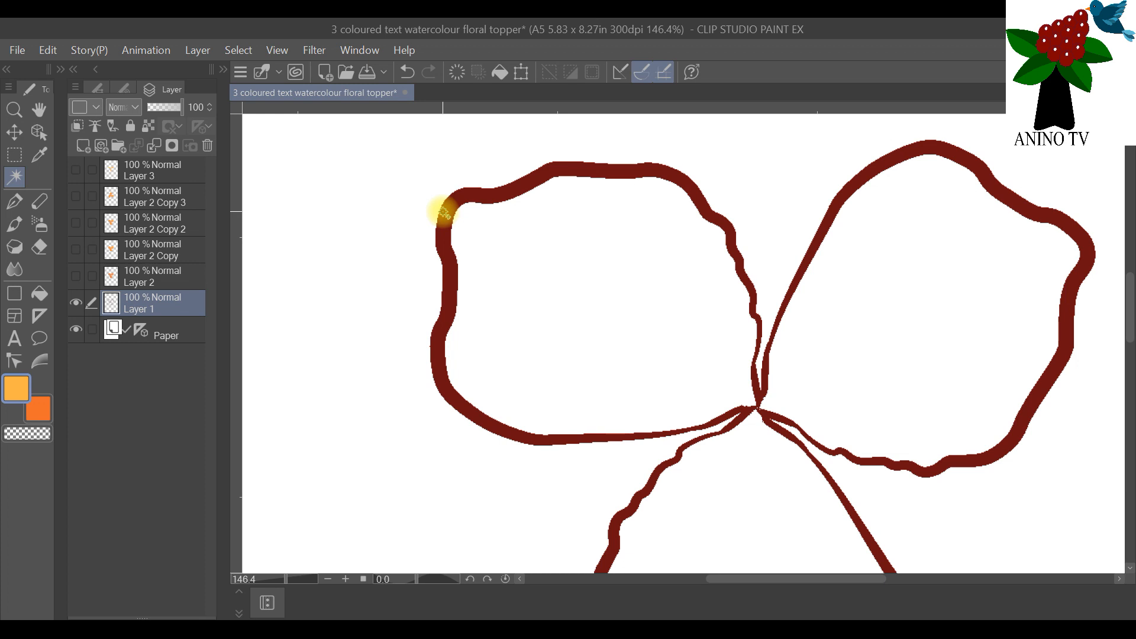
click(450, 224)
shift+click(852, 182)
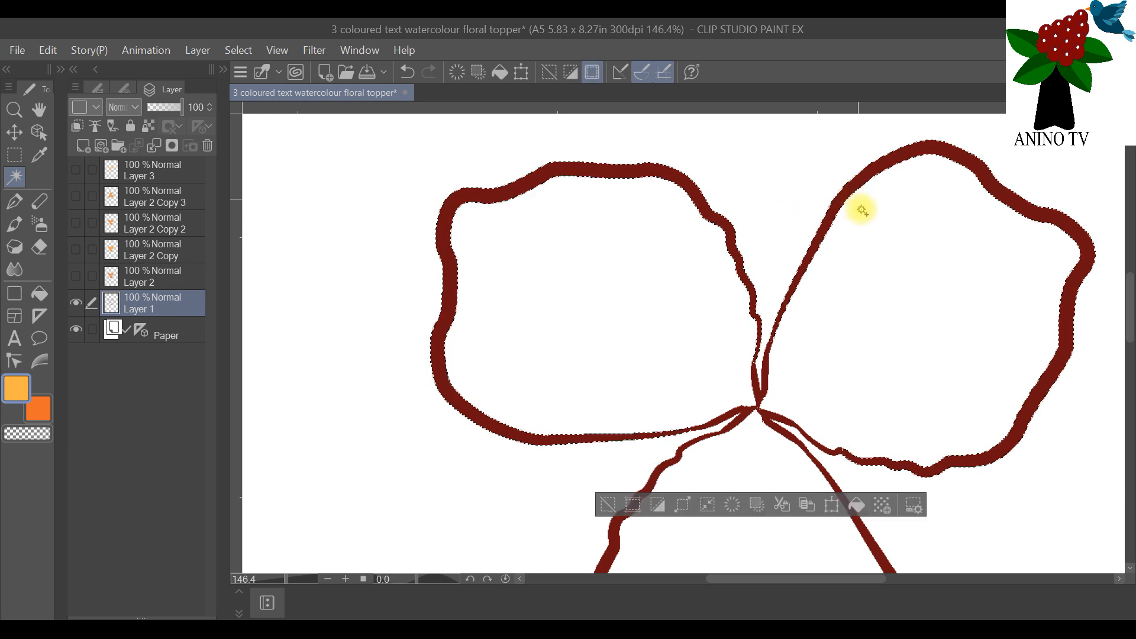
scroll(827, 355, down, 3)
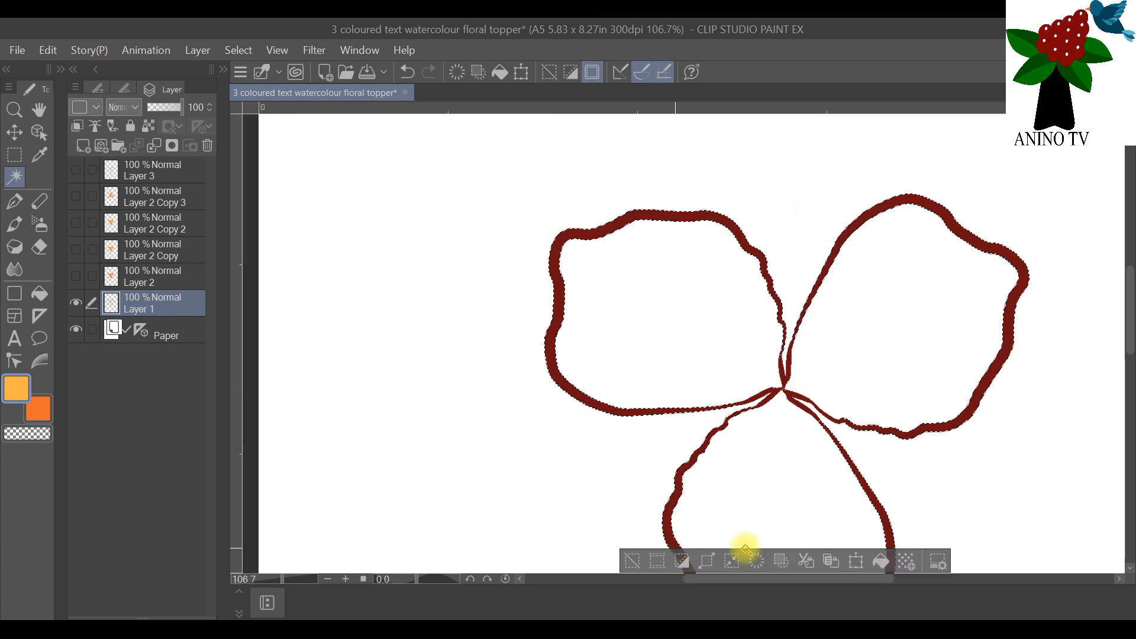
scroll(1006, 355, up, 3)
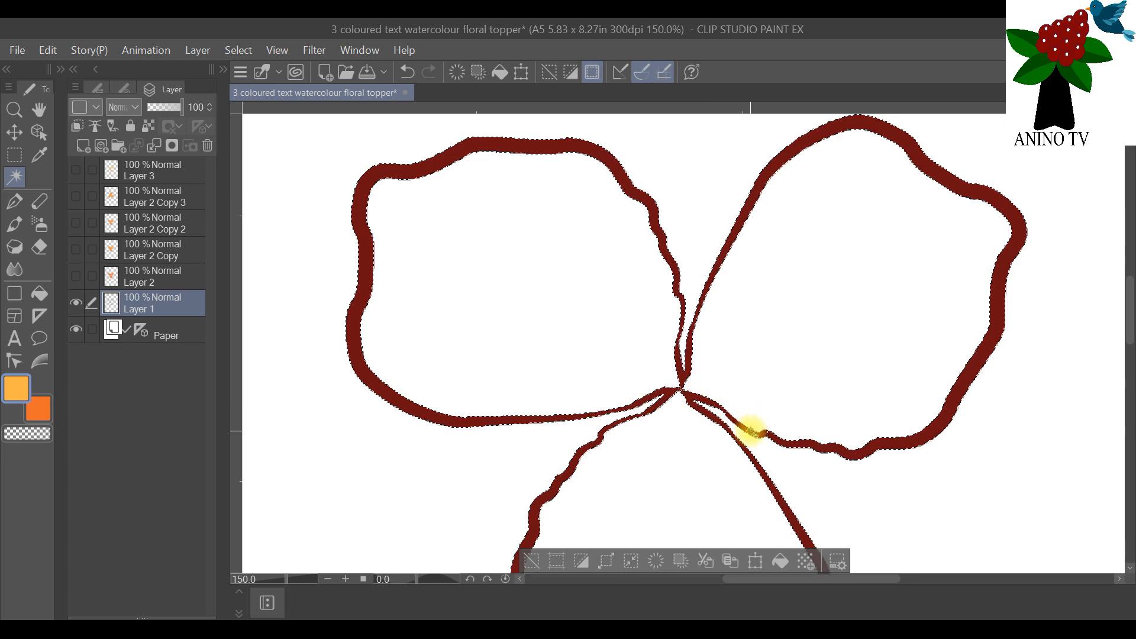
scroll(852, 406, down, 2)
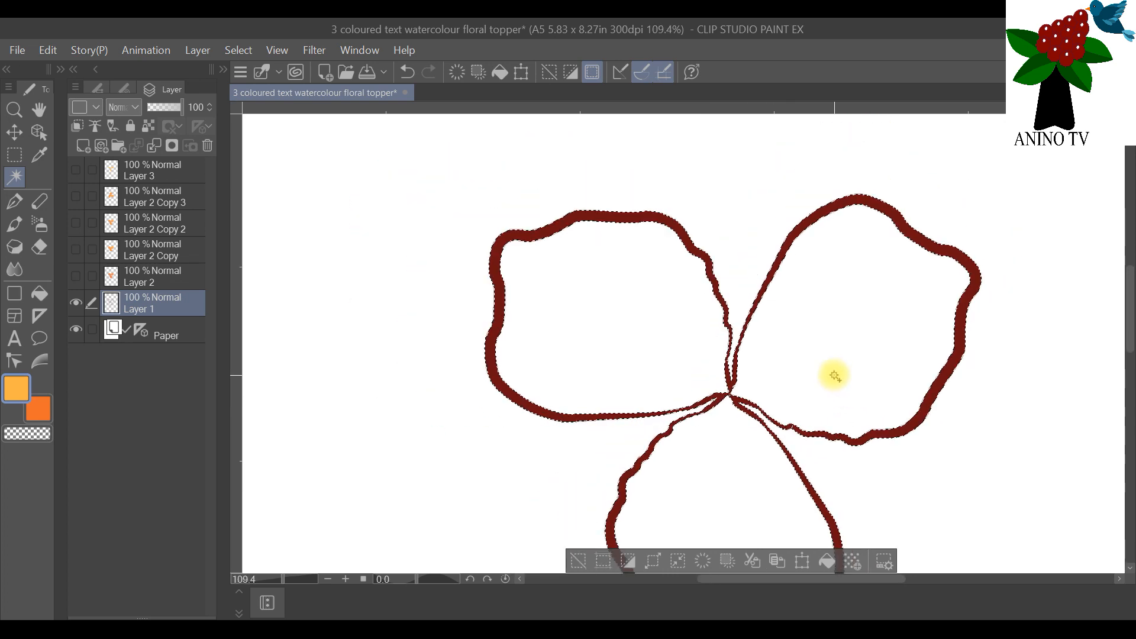
drag(1130, 306, 1128, 329)
scroll(801, 288, down, 1)
scroll(802, 288, down, 1)
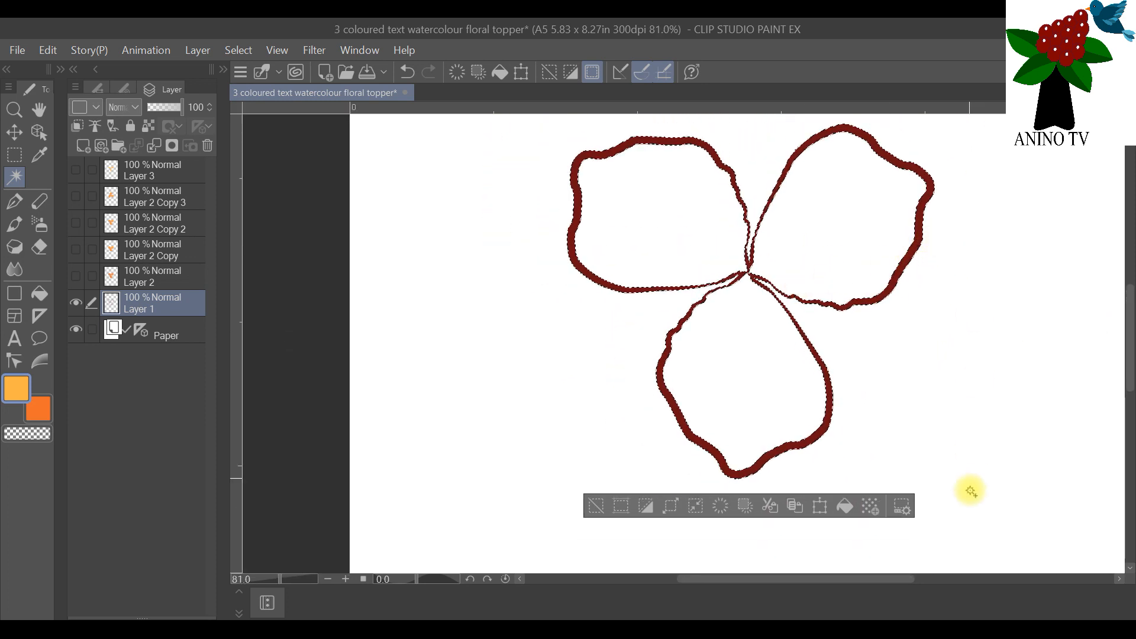
drag(875, 581, 910, 578)
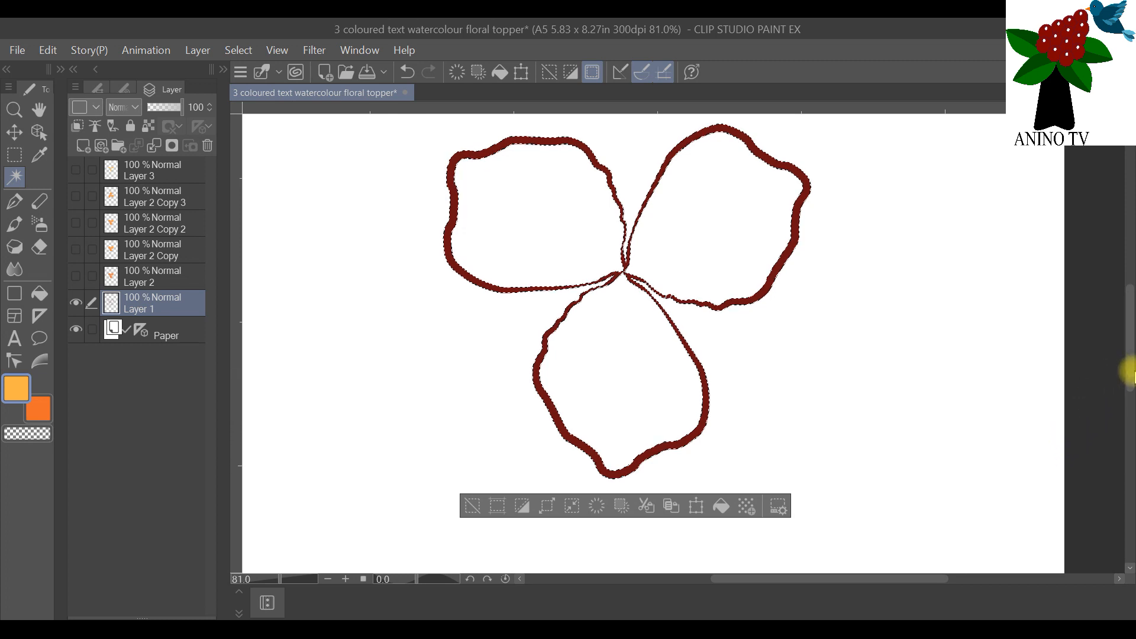
drag(1130, 357, 1130, 349)
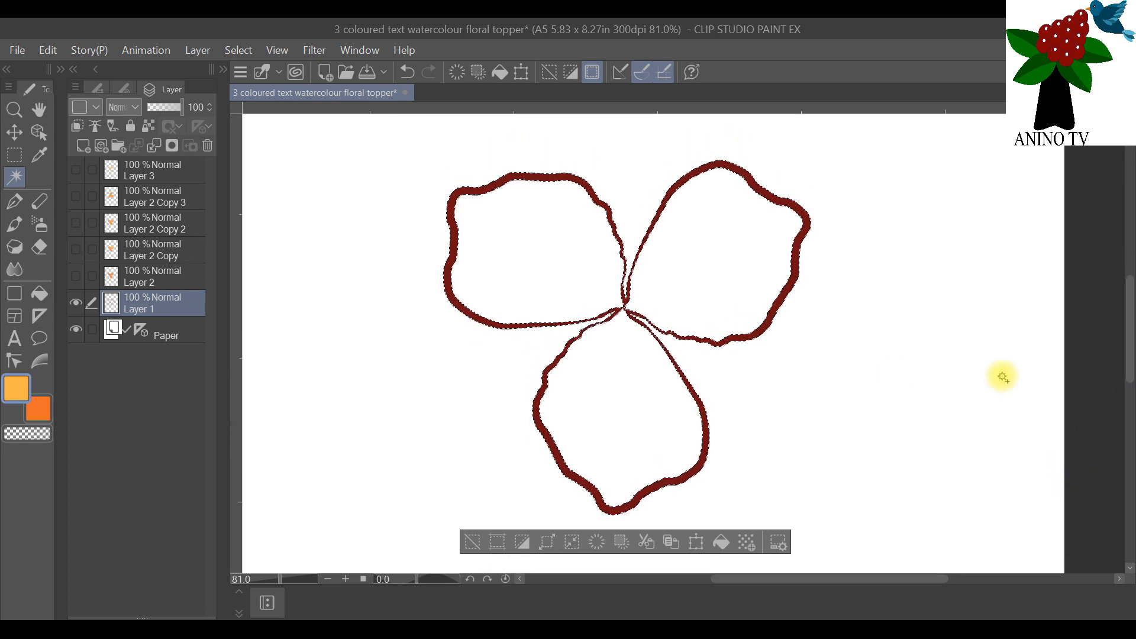
Step: Add a new raster layer above Layer 1, brush orange over part of the selected outline, and show Layer 2
click(85, 147)
click(15, 225)
click(26, 419)
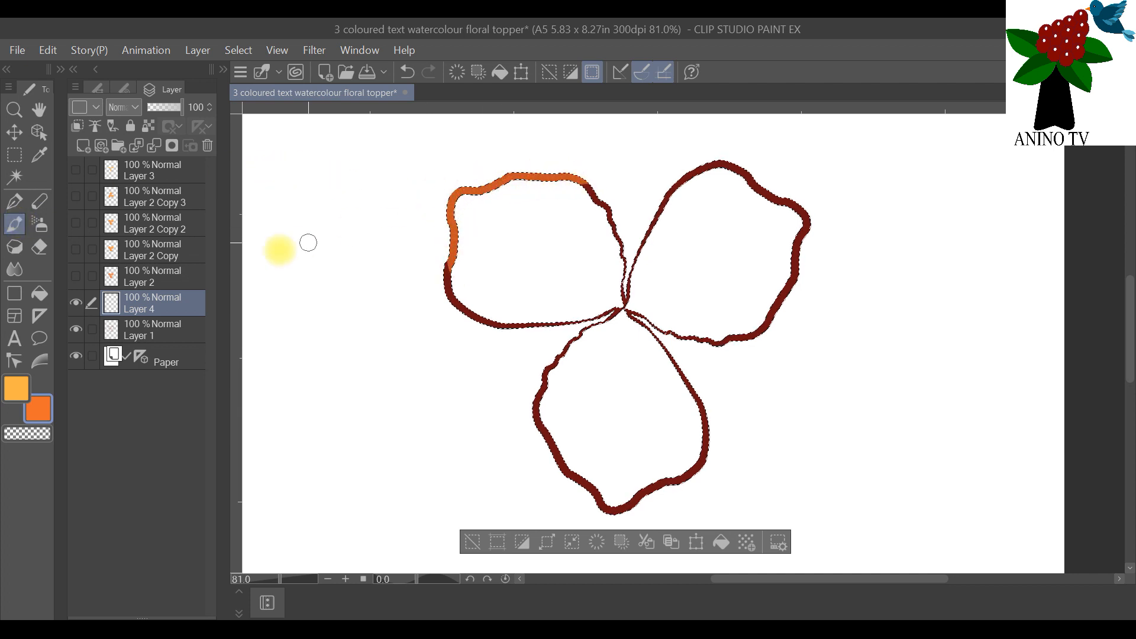
click(74, 276)
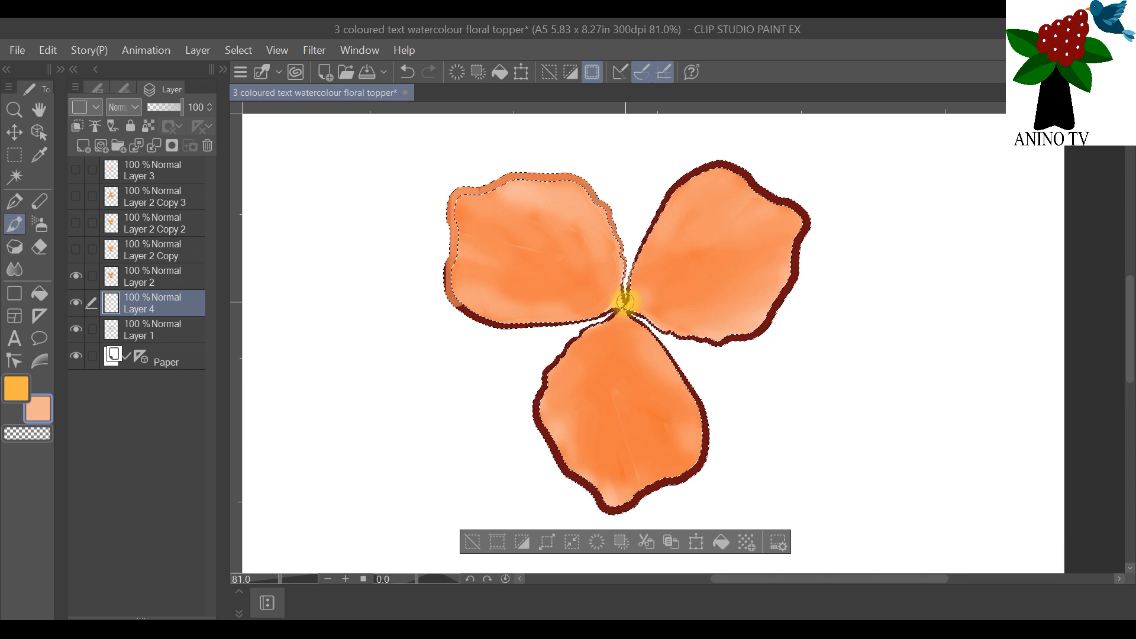
Step: Set the brush size to 70 and paint the selected outlines of all three petals light peach
click(120, 88)
click(164, 325)
mouse_move(541, 270)
mouse_down()
mouse_move(718, 236)
mouse_move(470, 294)
mouse_move(736, 335)
mouse_move(757, 227)
mouse_up()
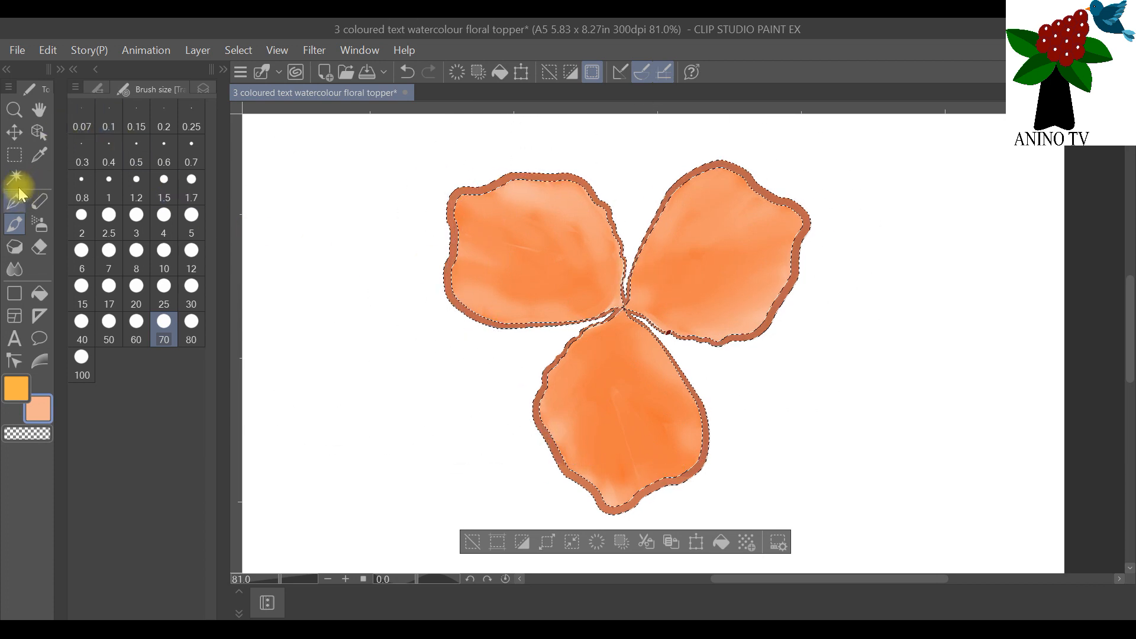
Step: Brush another coat of light peach over the selected petal outlines on Layer 4 using a very large brush
click(17, 181)
click(198, 89)
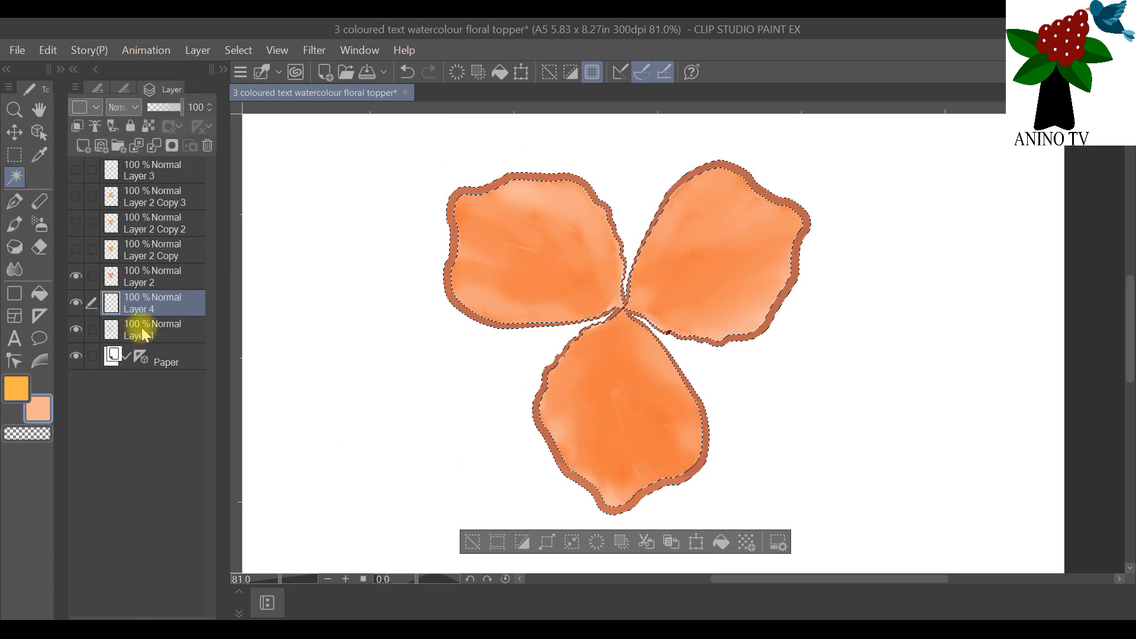
click(142, 334)
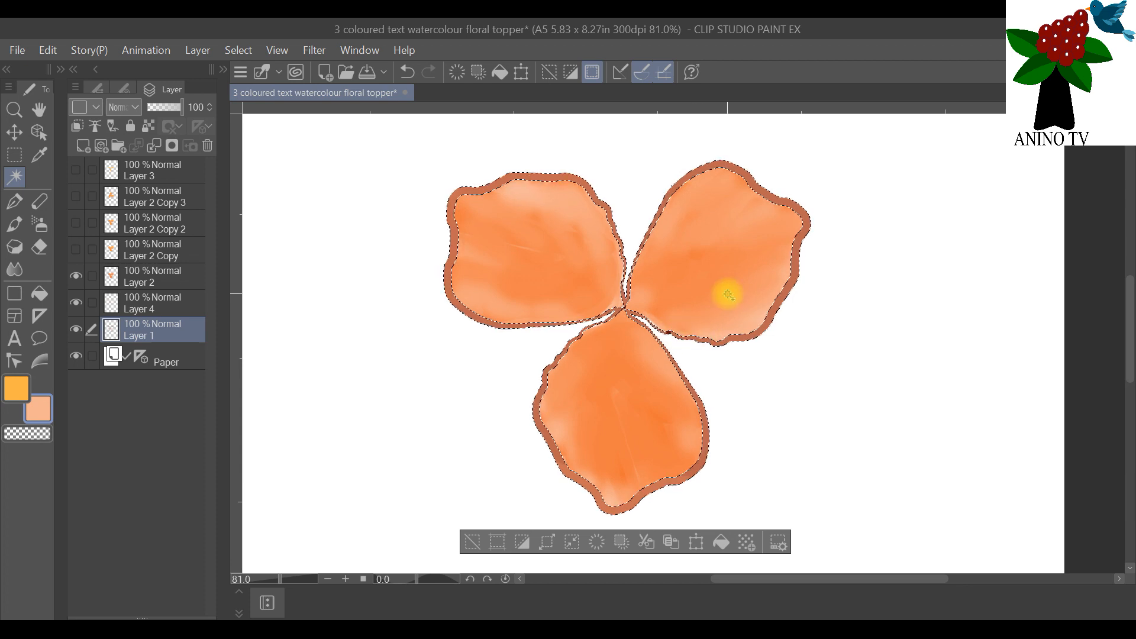
click(145, 303)
click(15, 224)
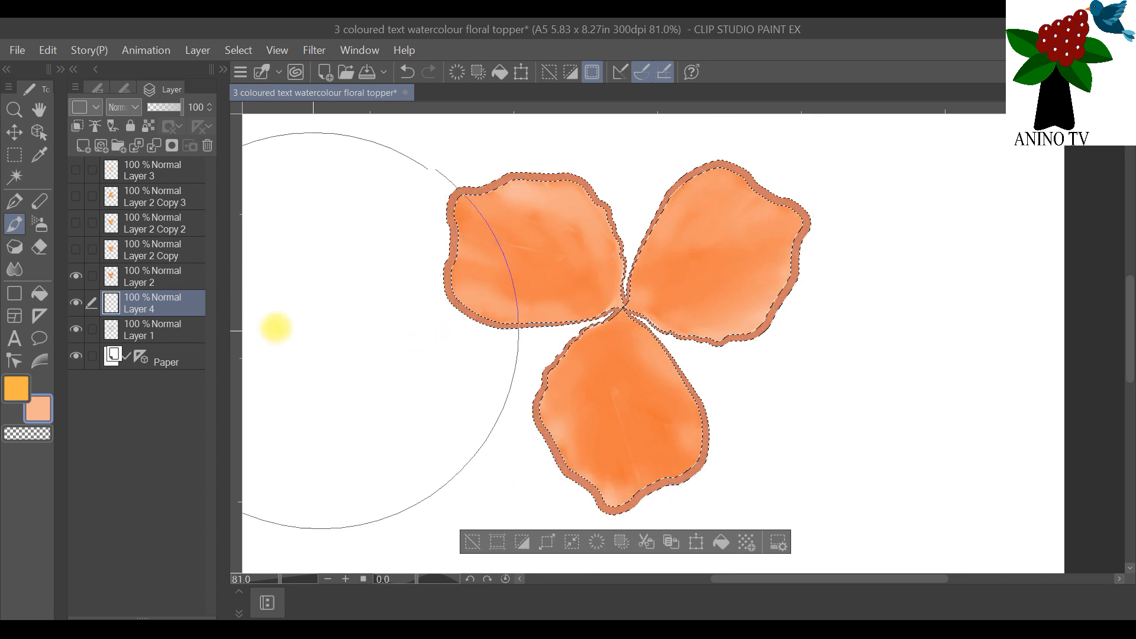
Step: Hide Layer 1 and clear the selection around the peach petal outlines
click(76, 329)
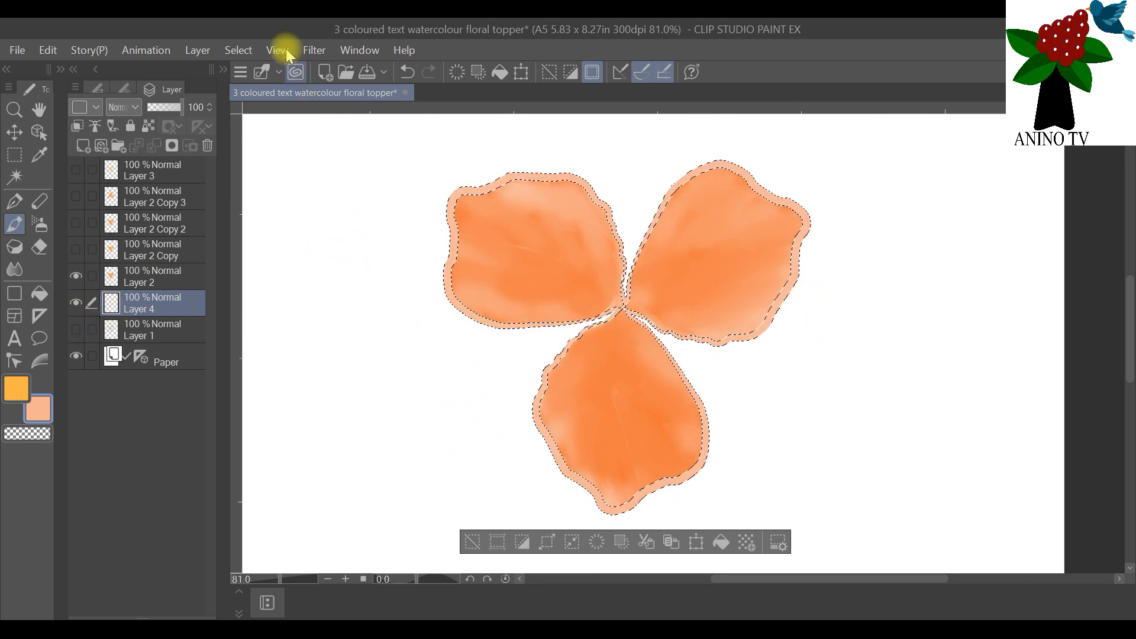
click(238, 51)
click(268, 90)
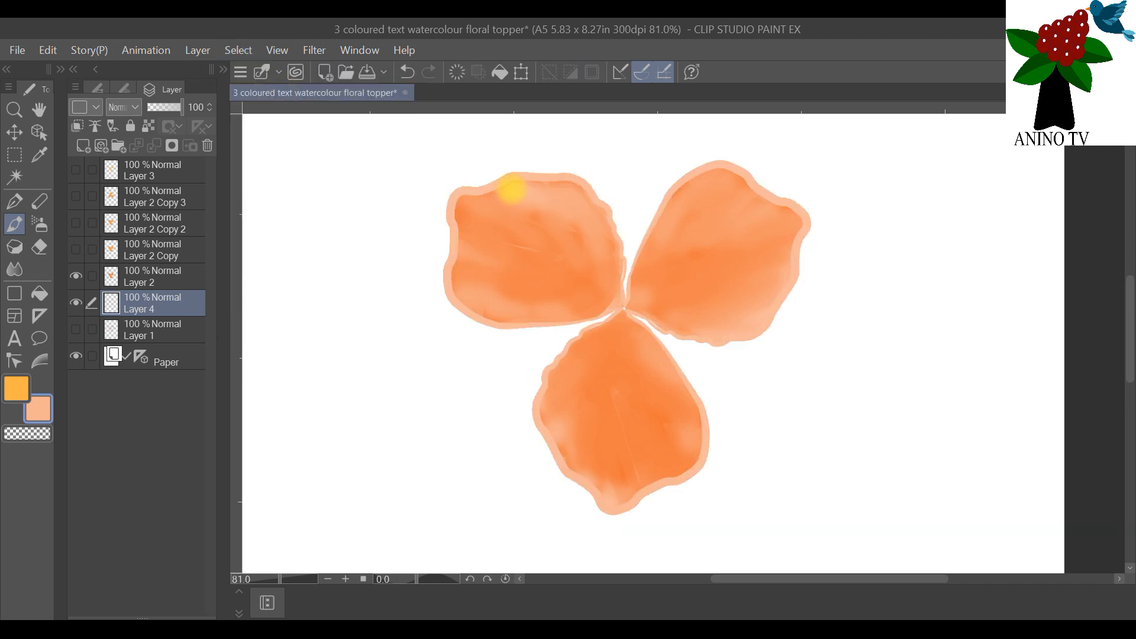
scroll(787, 361, down, 3)
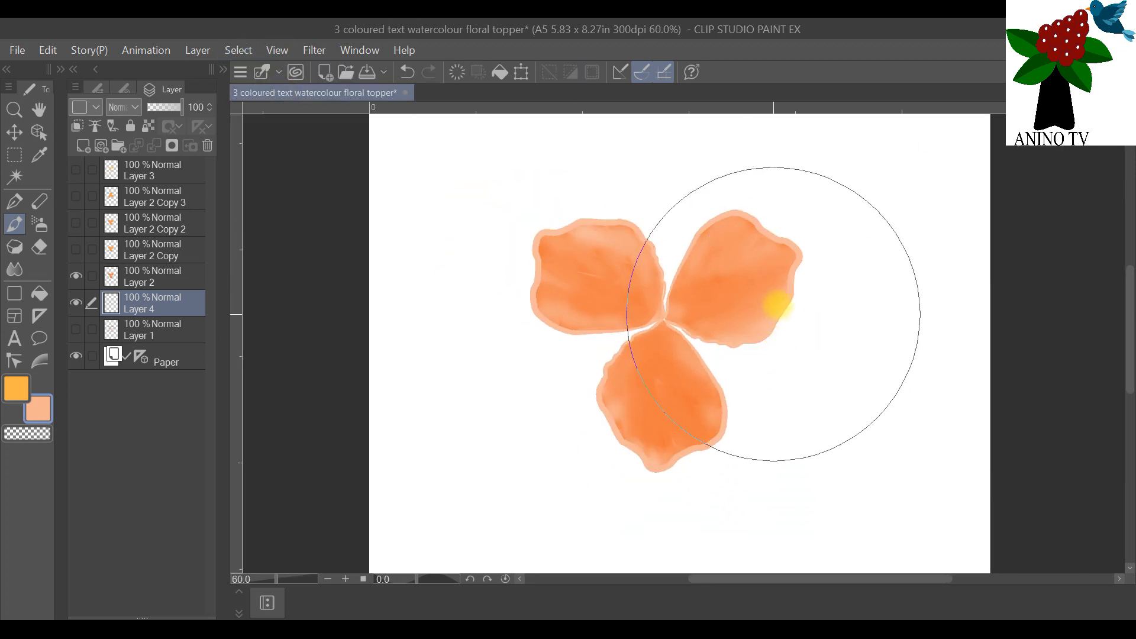
scroll(719, 290, up, 4)
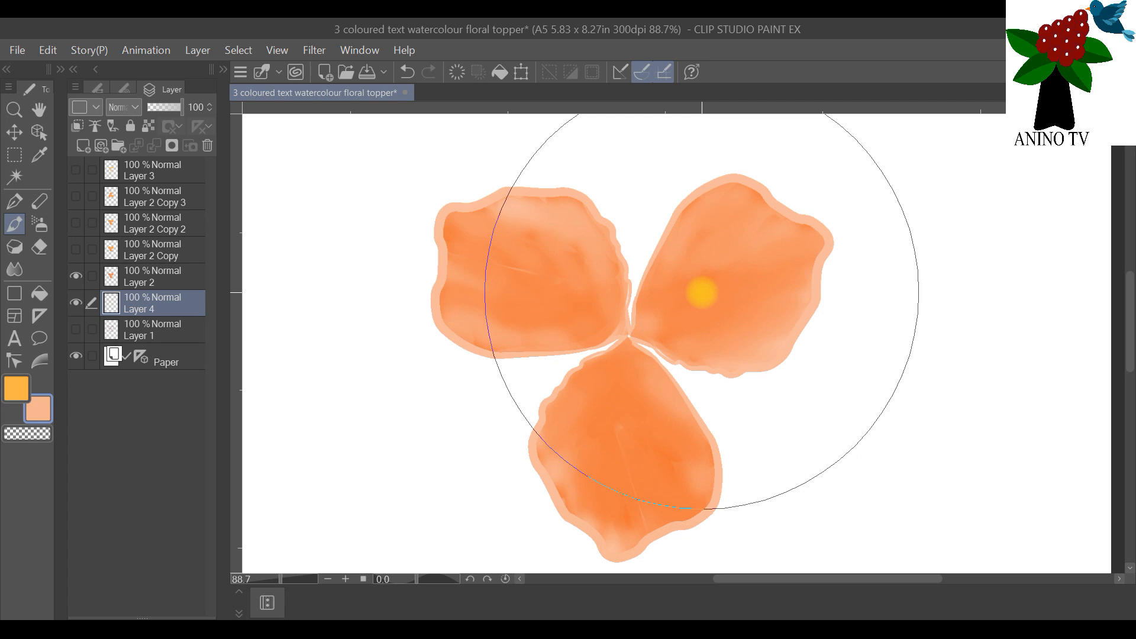
Step: Duplicate Layer 4 and hide the original, keeping Layer 2 and the duplicate shown
click(142, 276)
right_click(153, 277)
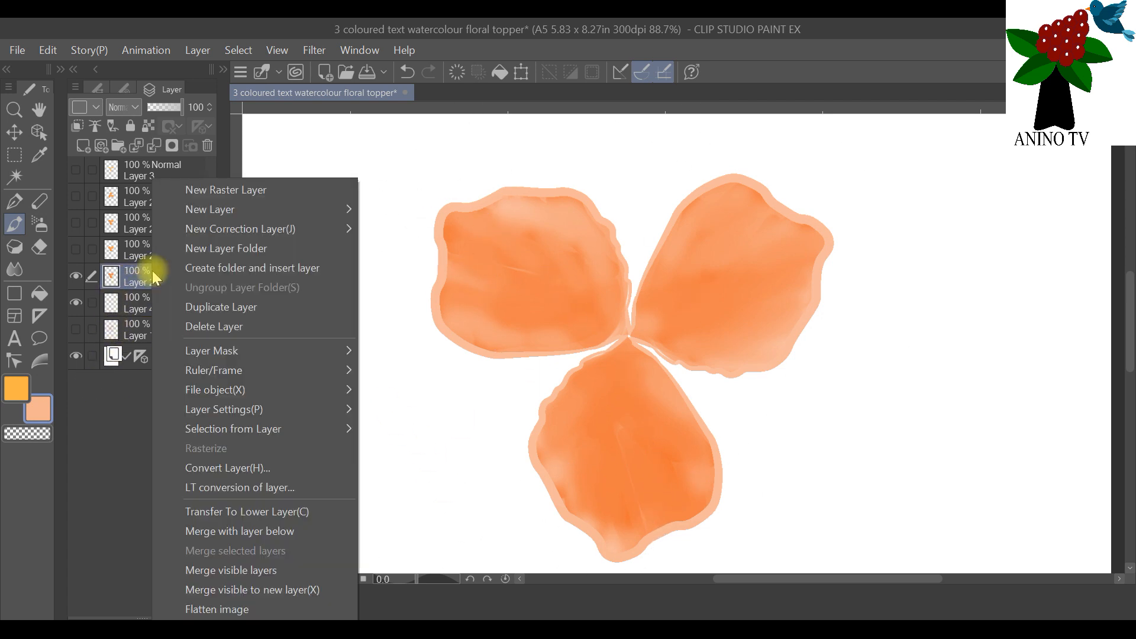
click(125, 300)
right_click(125, 300)
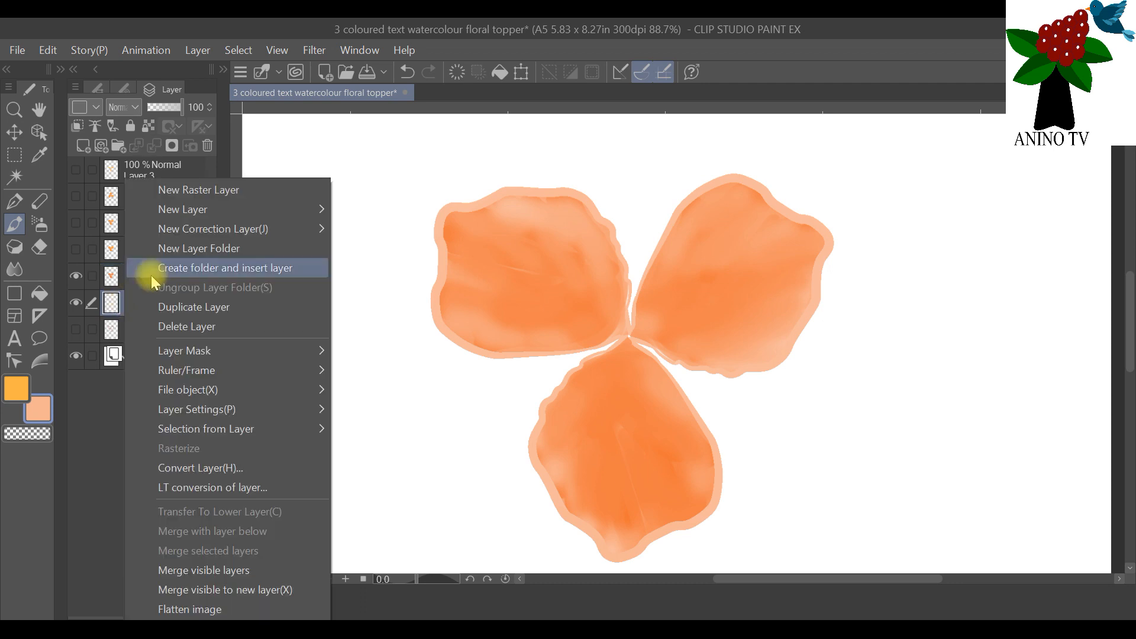
click(172, 308)
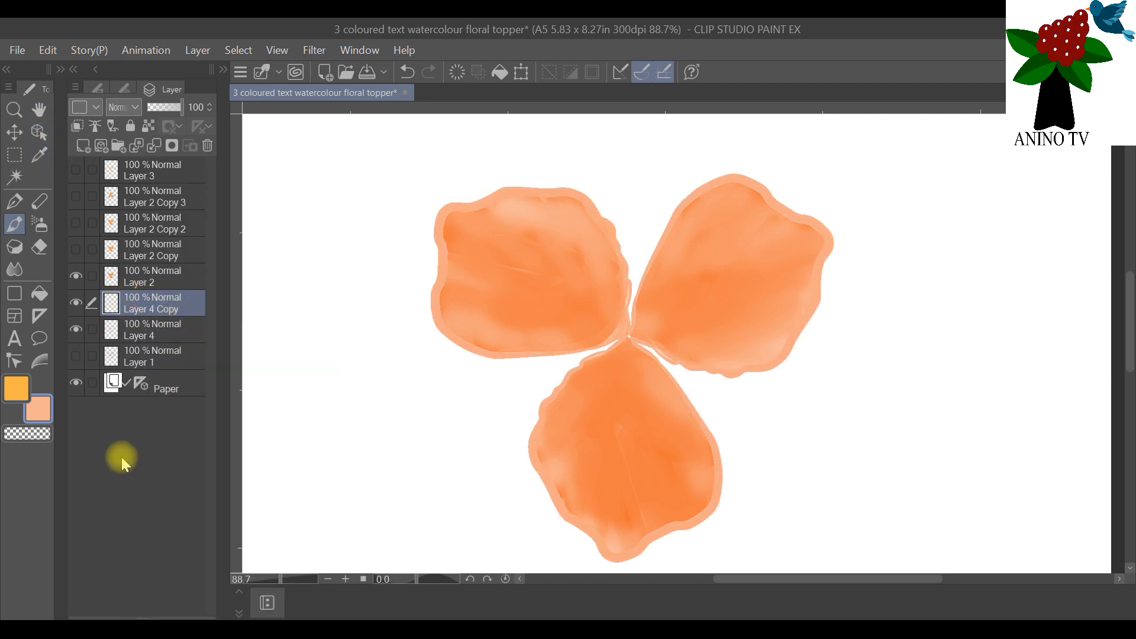
click(76, 328)
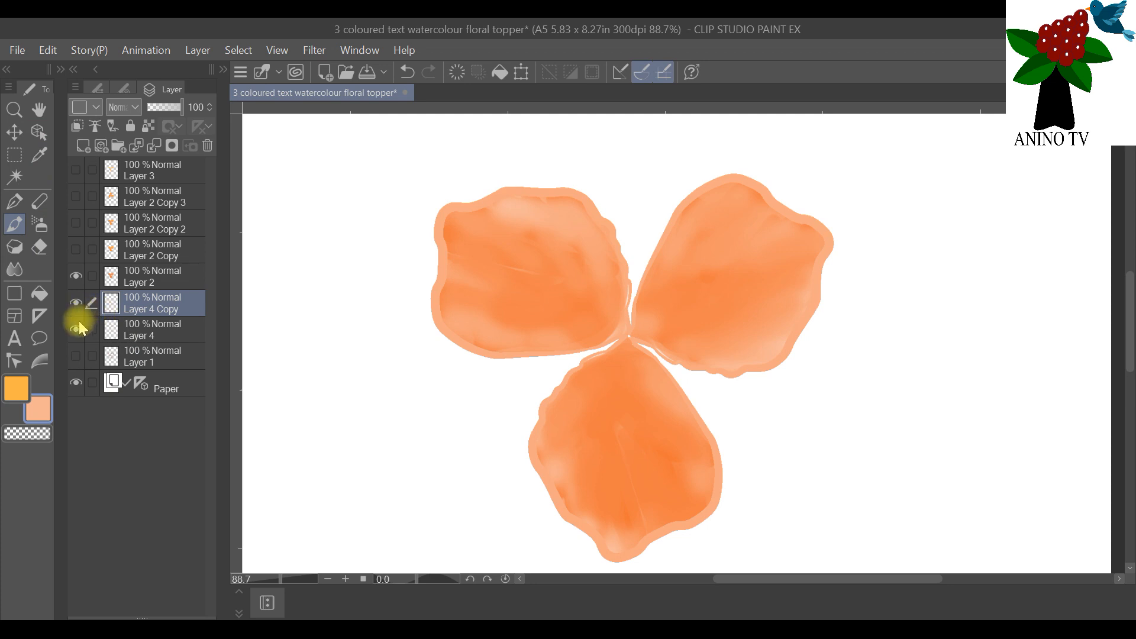
click(76, 276)
click(76, 276)
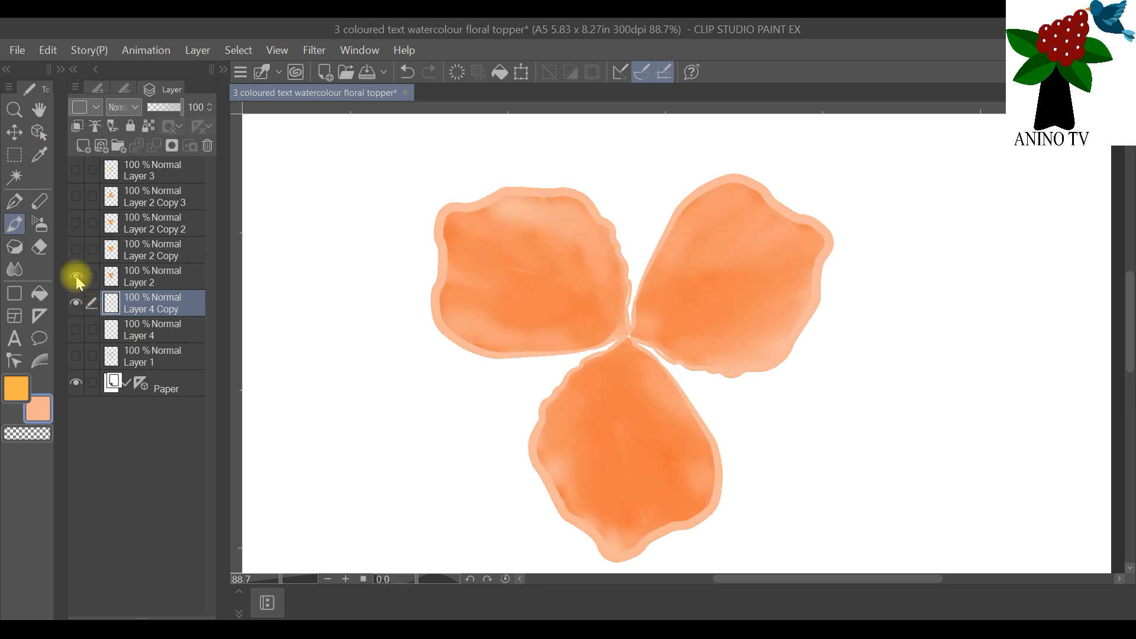
Step: Hide Layer 2, show Layer 2 Copy, and move the Layer 4 Copy outlines directly beneath Layer 2 Copy
click(146, 286)
click(139, 308)
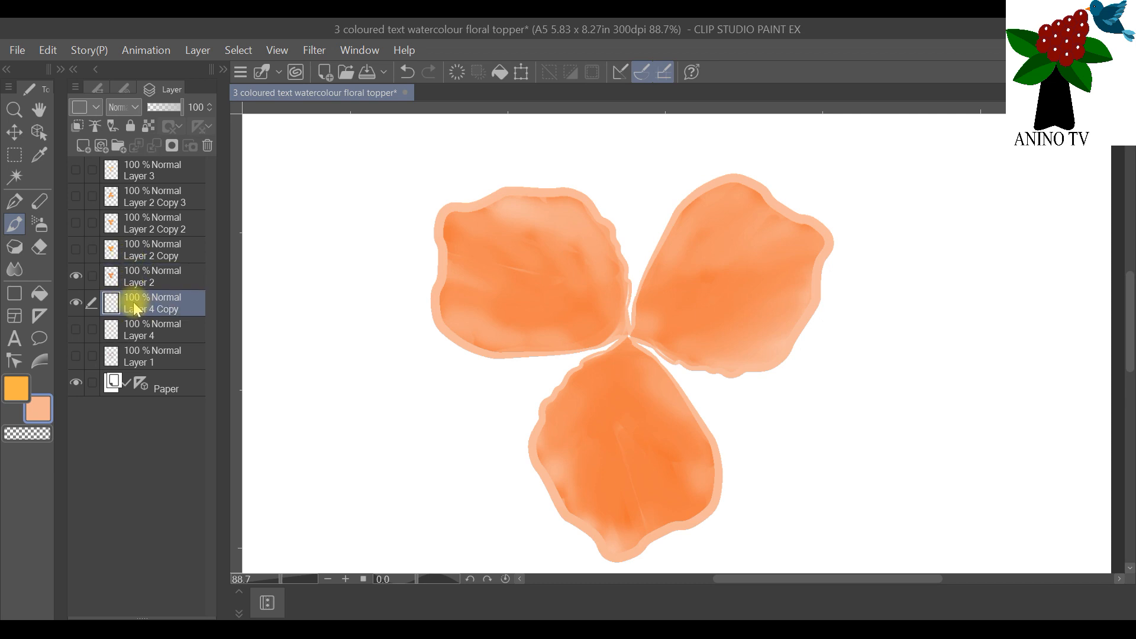
click(75, 276)
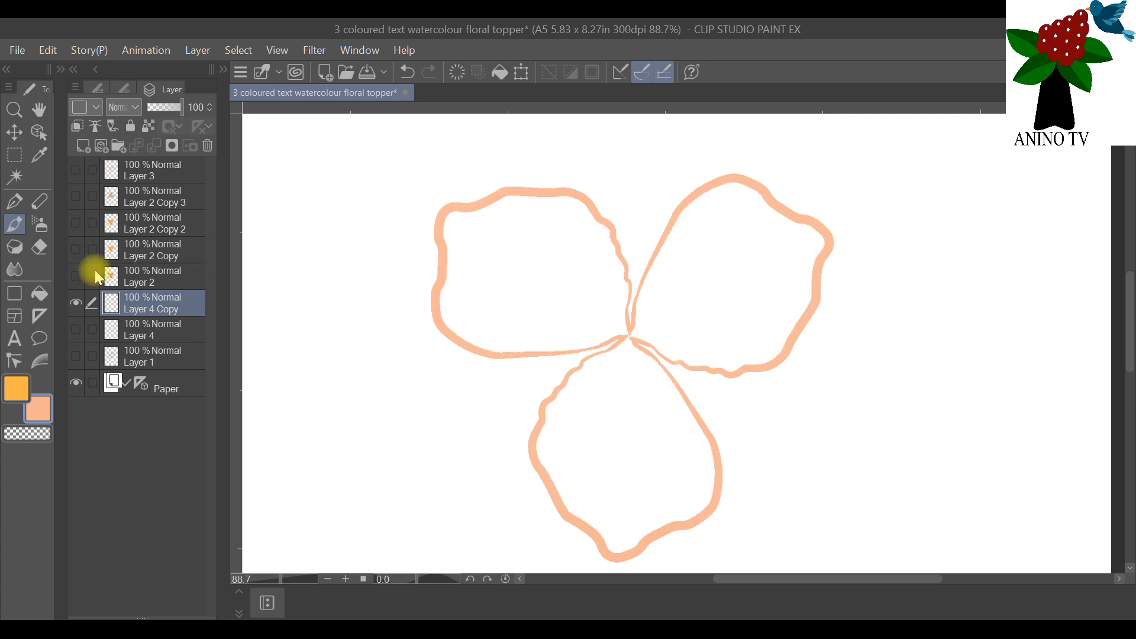
click(75, 249)
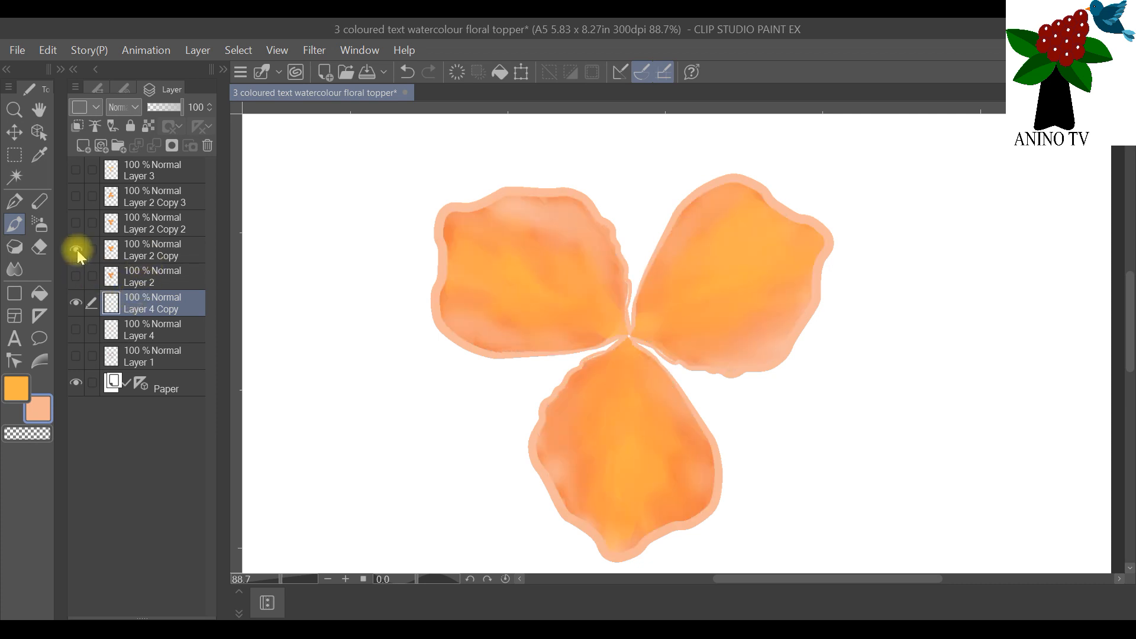
drag(132, 294, 141, 264)
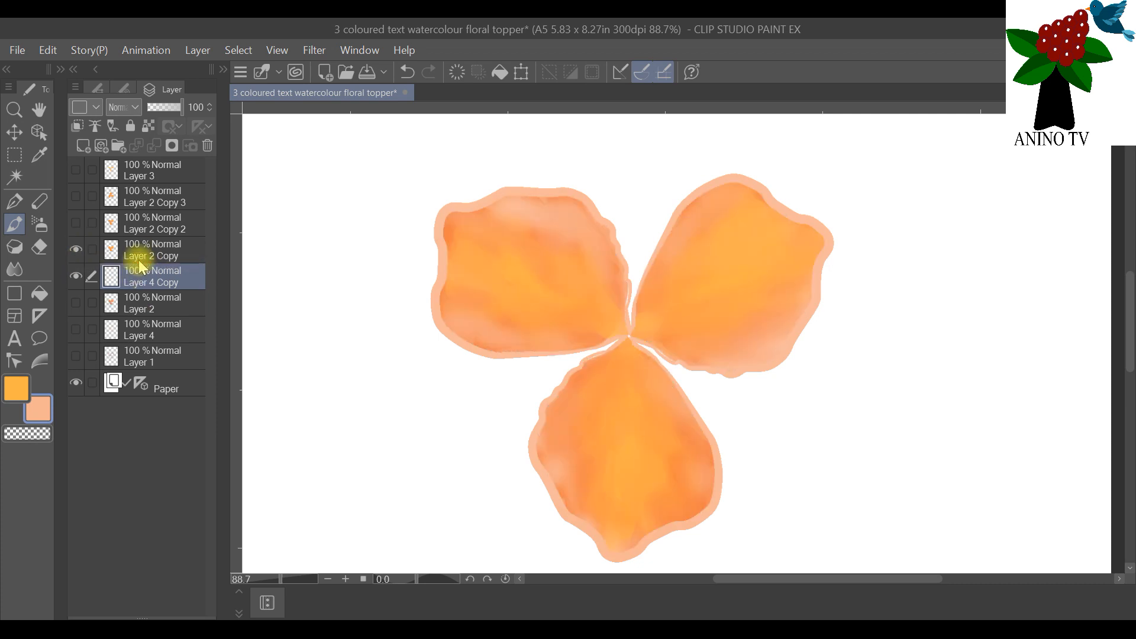
Step: Merge Layer 2 Copy with the Layer 4 Copy outline layer below it
click(160, 259)
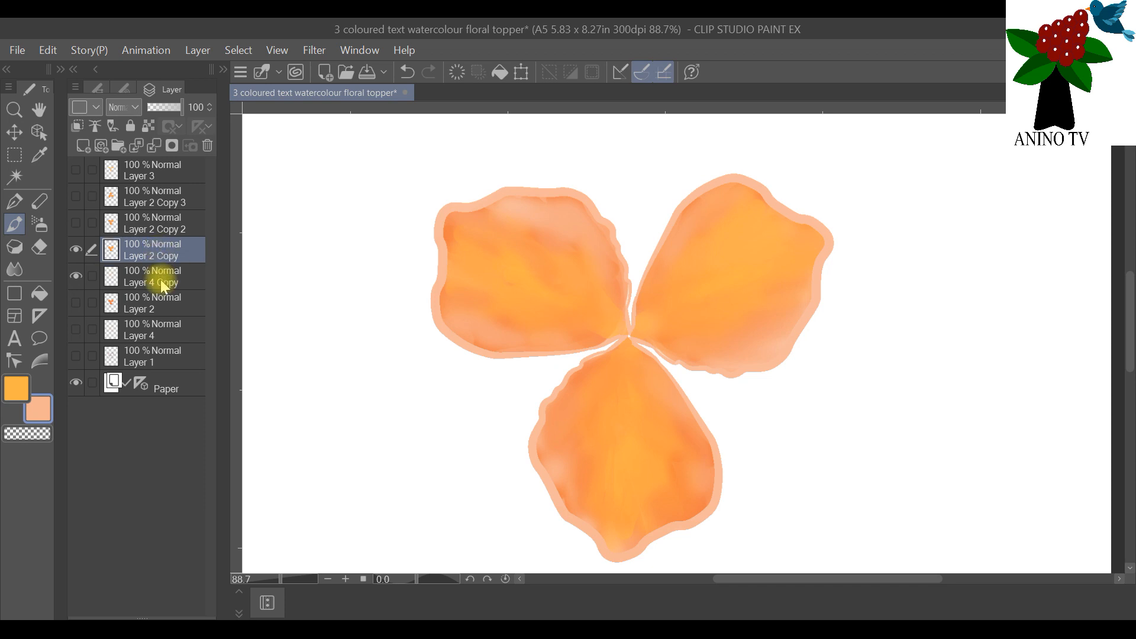
right_click(156, 244)
click(137, 248)
right_click(137, 249)
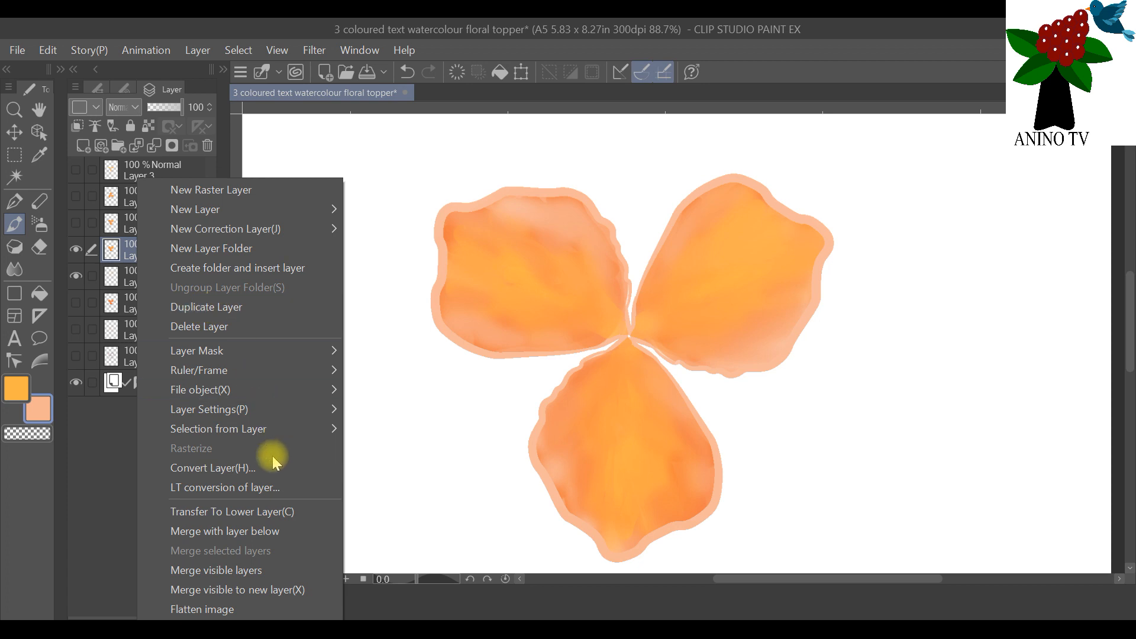
click(282, 530)
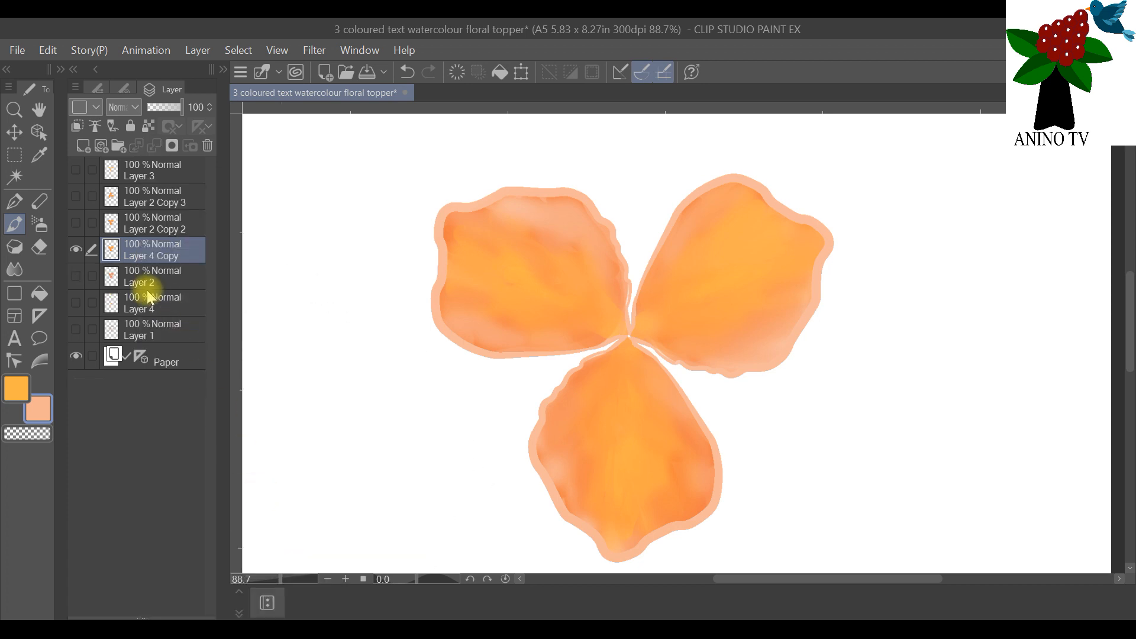
Step: Duplicate the merged Layer 4 Copy and rotate the duplicate so its three petals fill the gaps between the original petals
click(39, 134)
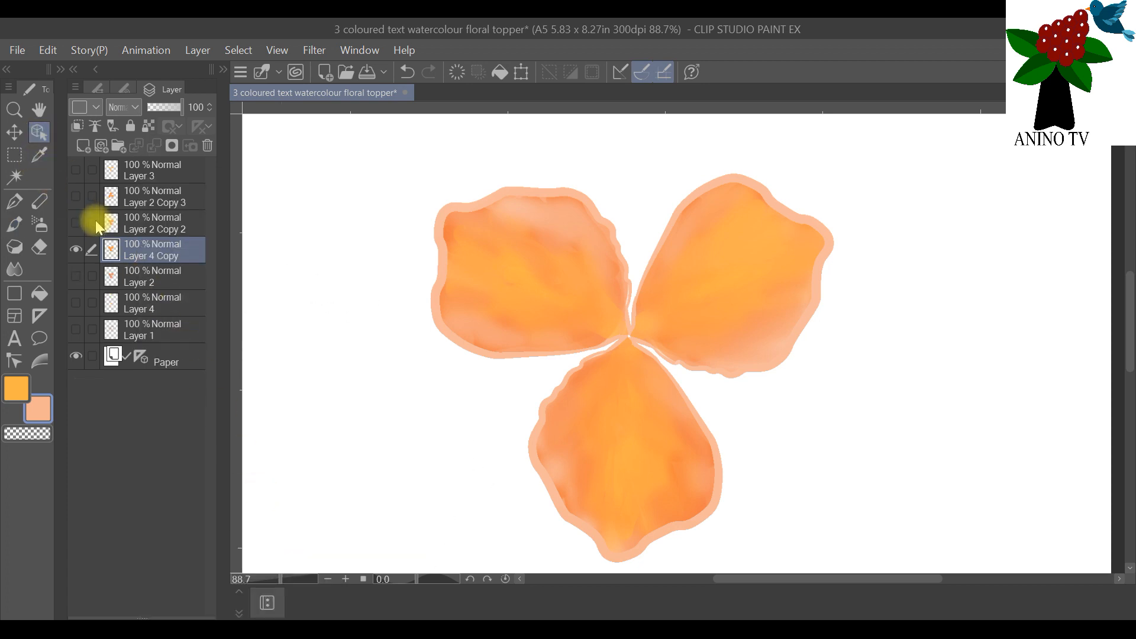
click(75, 222)
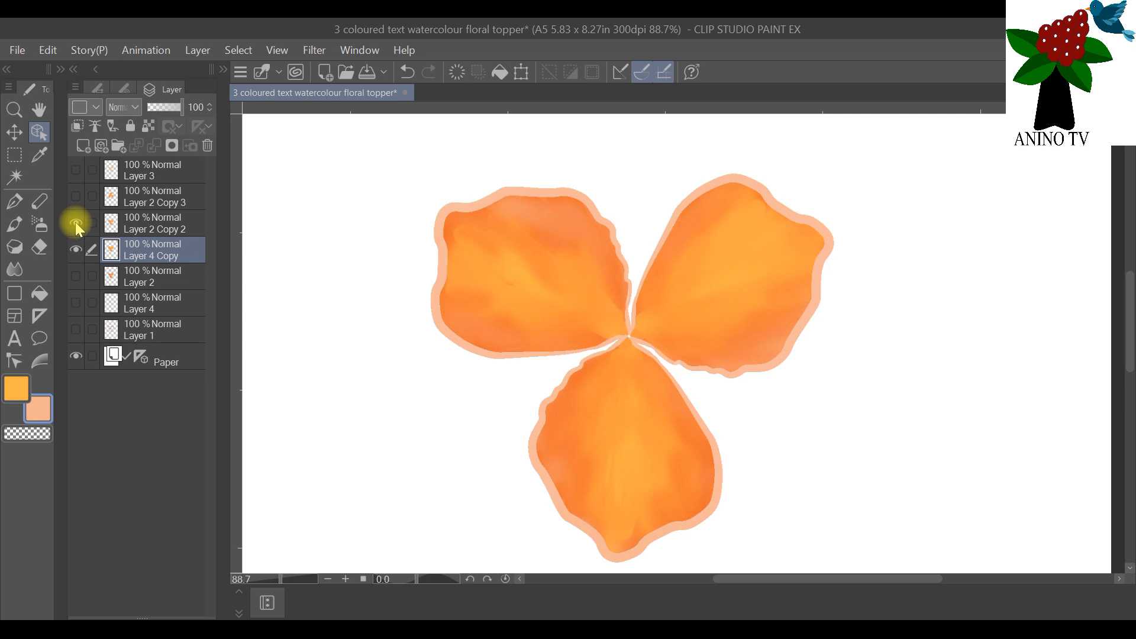
click(76, 222)
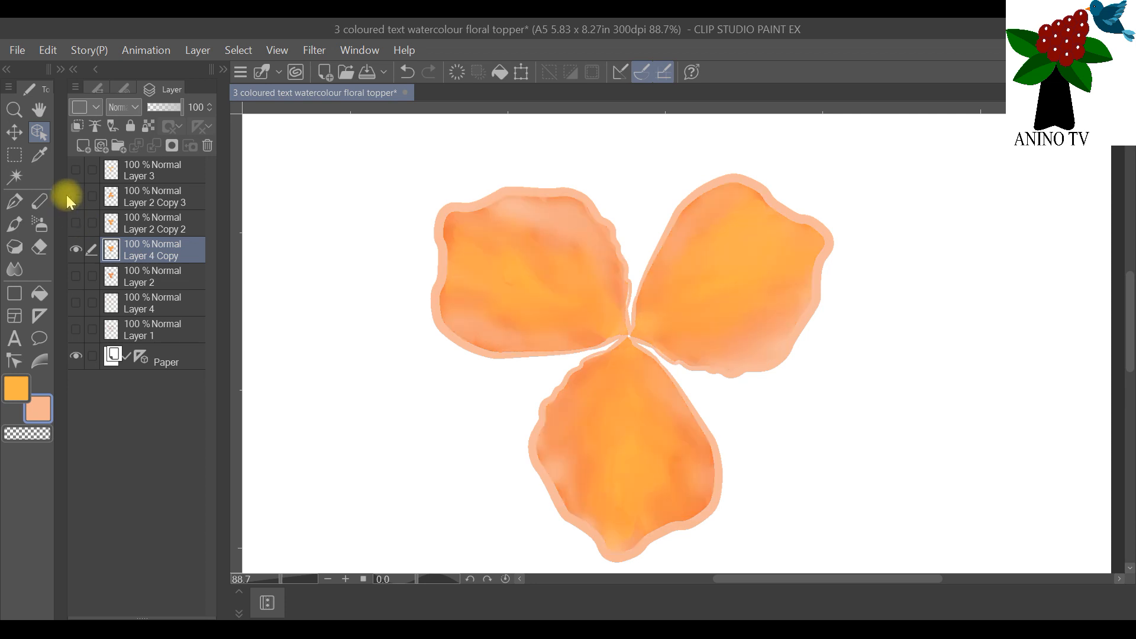
right_click(137, 247)
click(242, 308)
click(527, 71)
drag(774, 163, 1047, 393)
click(1130, 394)
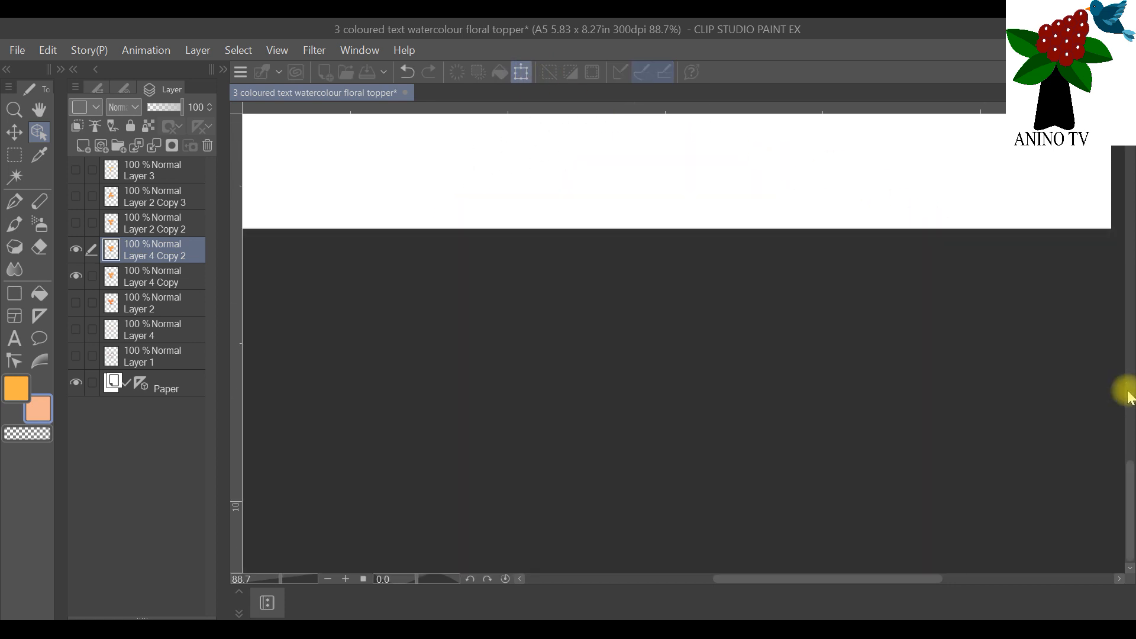
drag(1130, 480, 1112, 307)
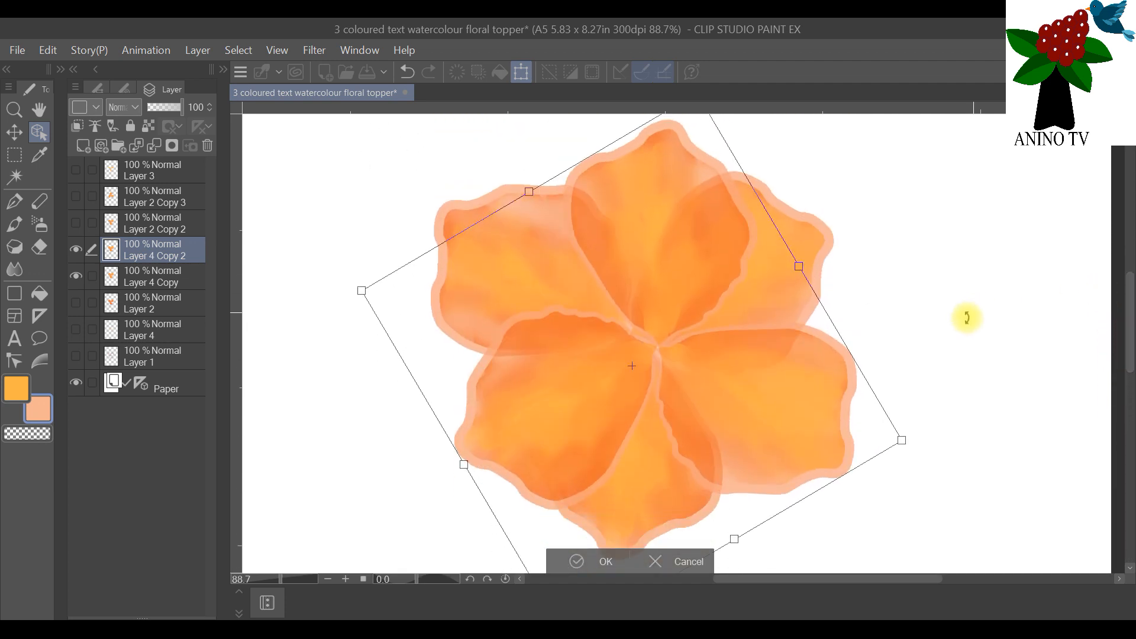
Step: Shrink the rotated petals slightly, align their centre with the original flower's centre, and apply the transformation
scroll(947, 322, down, 1)
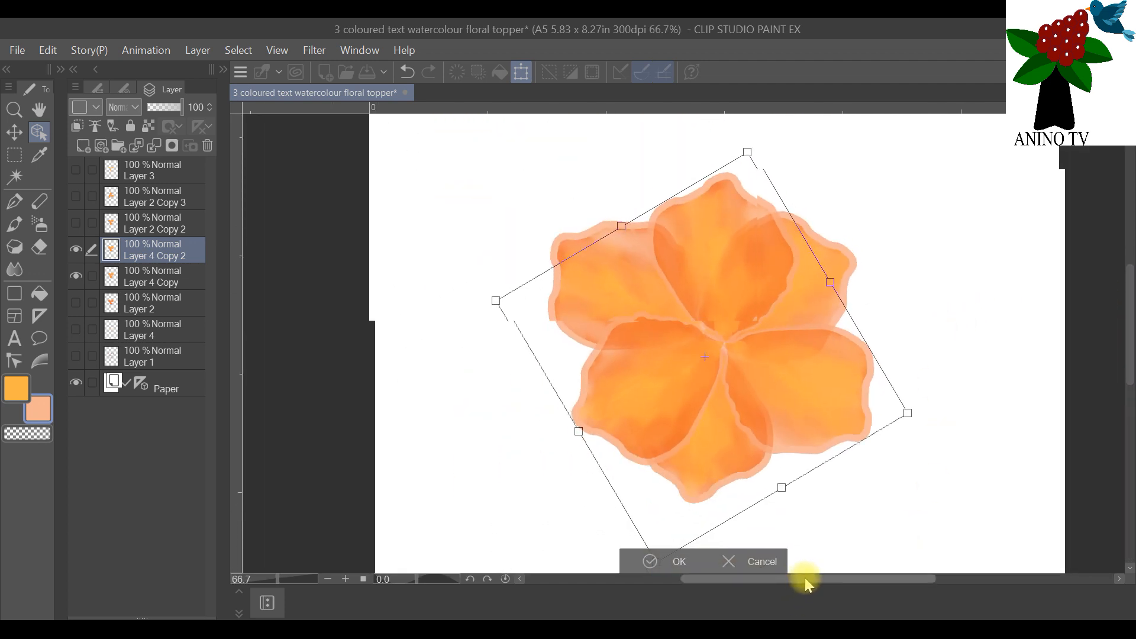
drag(806, 579, 843, 575)
drag(609, 371, 592, 364)
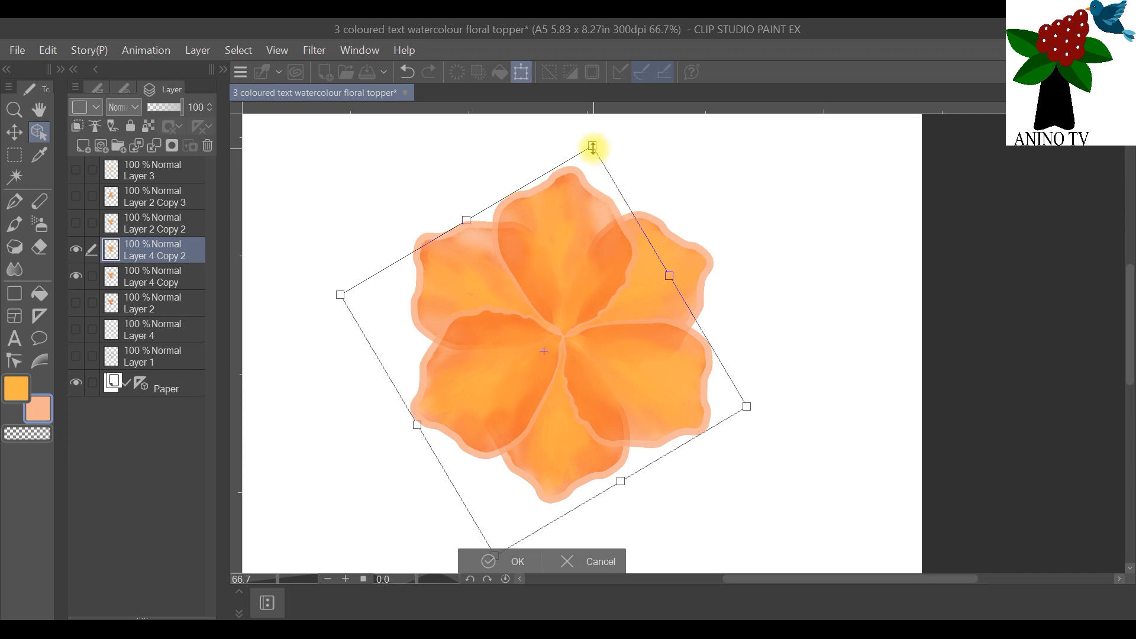
drag(593, 147, 587, 162)
drag(554, 264, 549, 255)
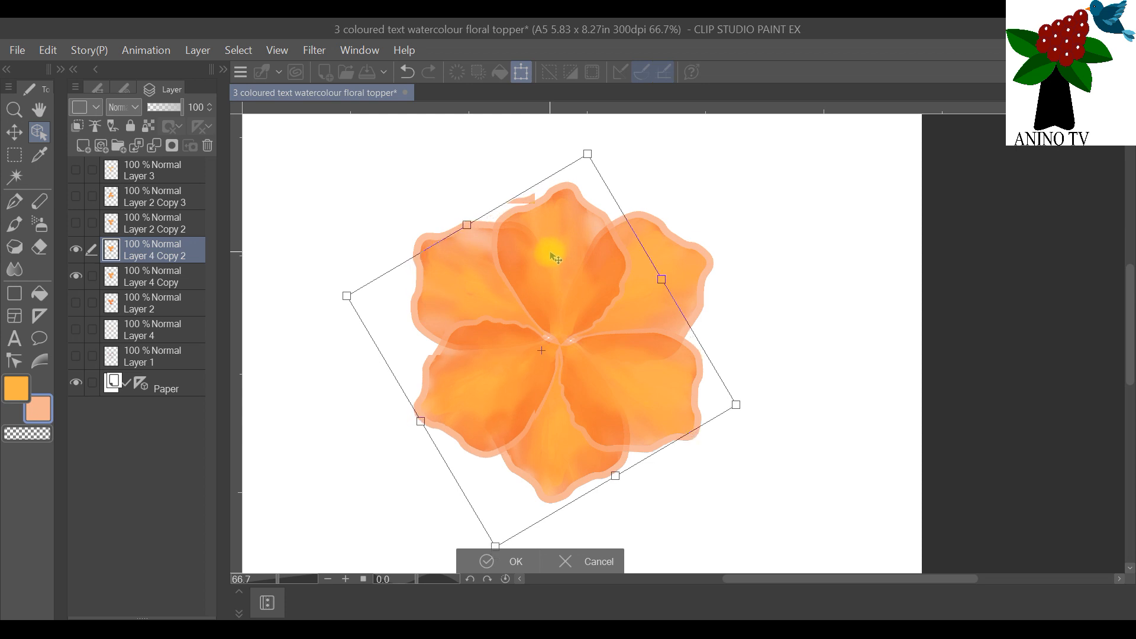
click(515, 562)
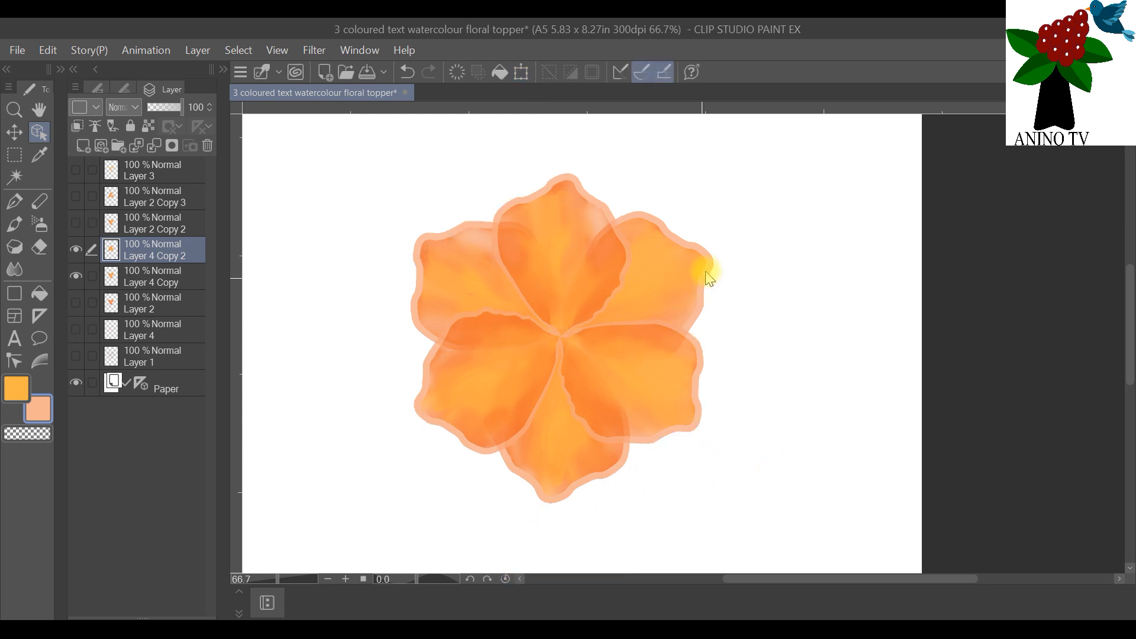
scroll(703, 278, down, 1)
scroll(723, 287, up, 1)
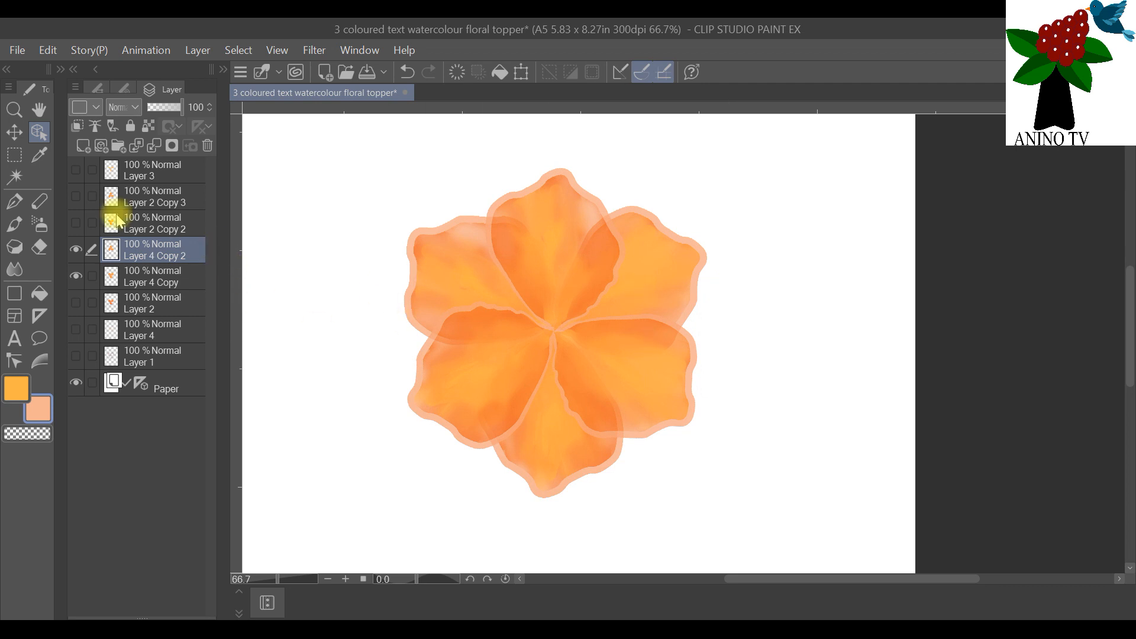
Step: Add a new raster layer above Layer 3 and set the pen's brush size to 0.7
click(144, 168)
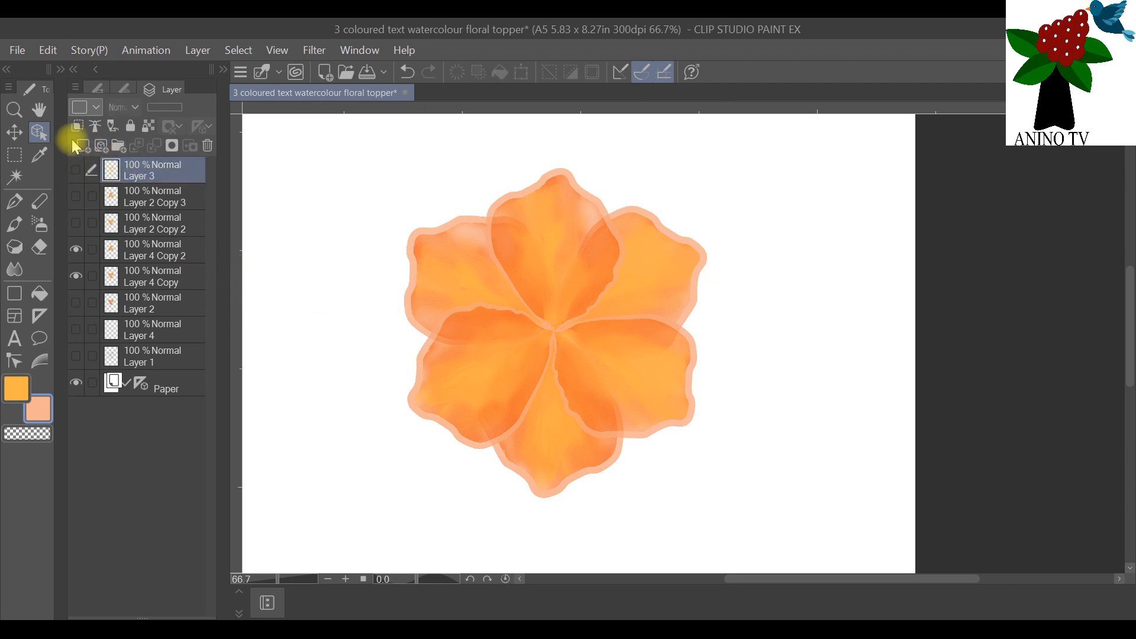
click(82, 147)
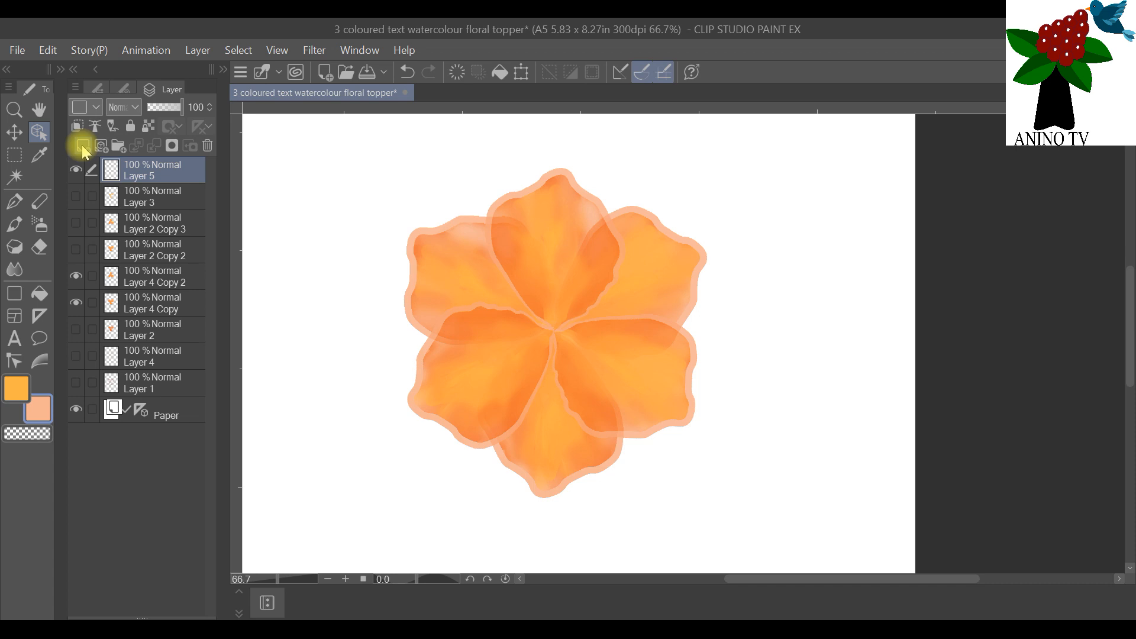
click(18, 202)
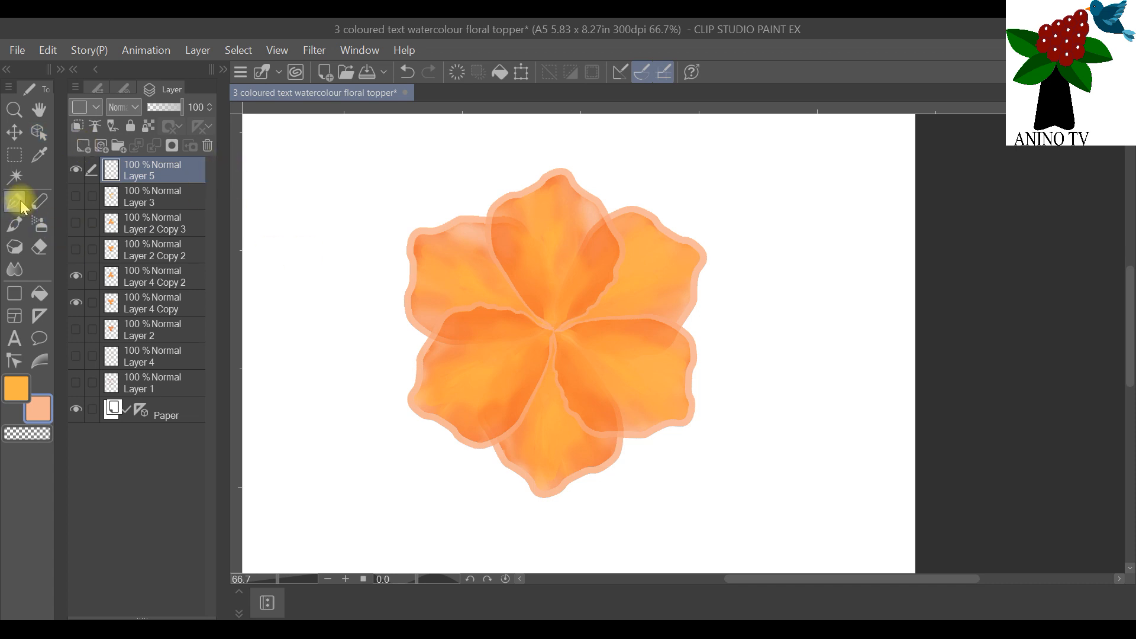
click(98, 90)
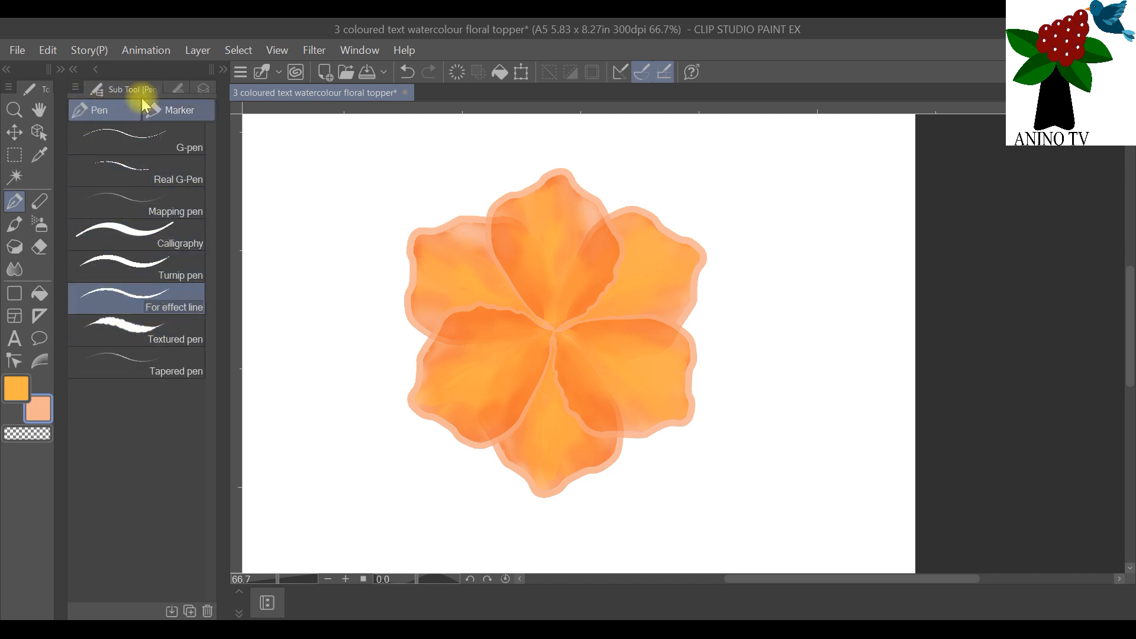
click(178, 89)
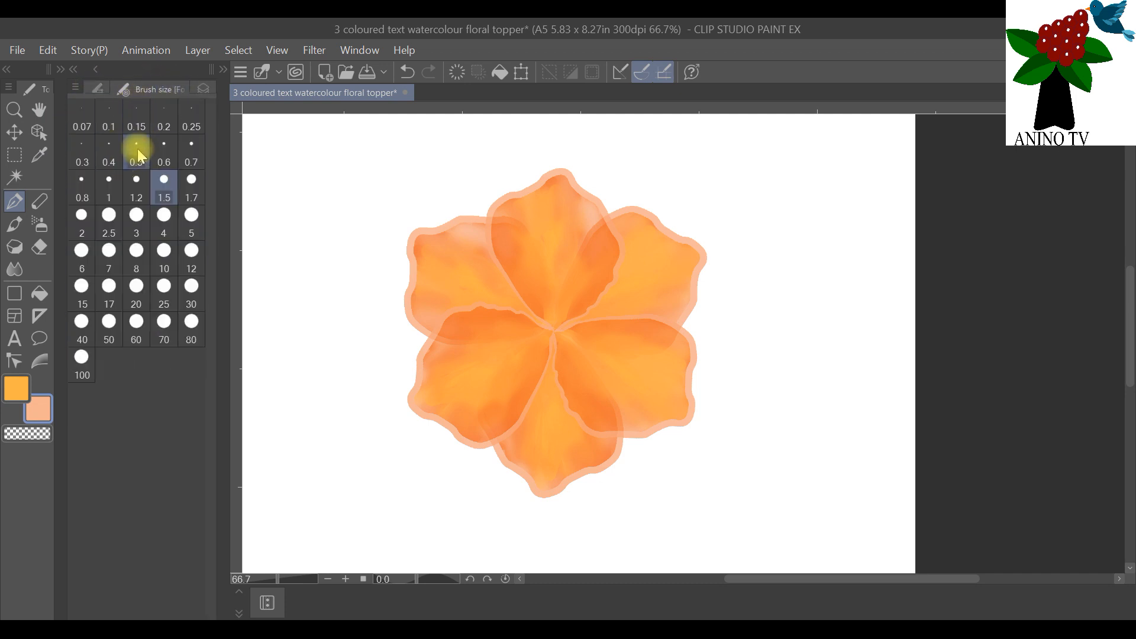
click(191, 149)
drag(328, 326, 406, 262)
click(48, 50)
click(73, 72)
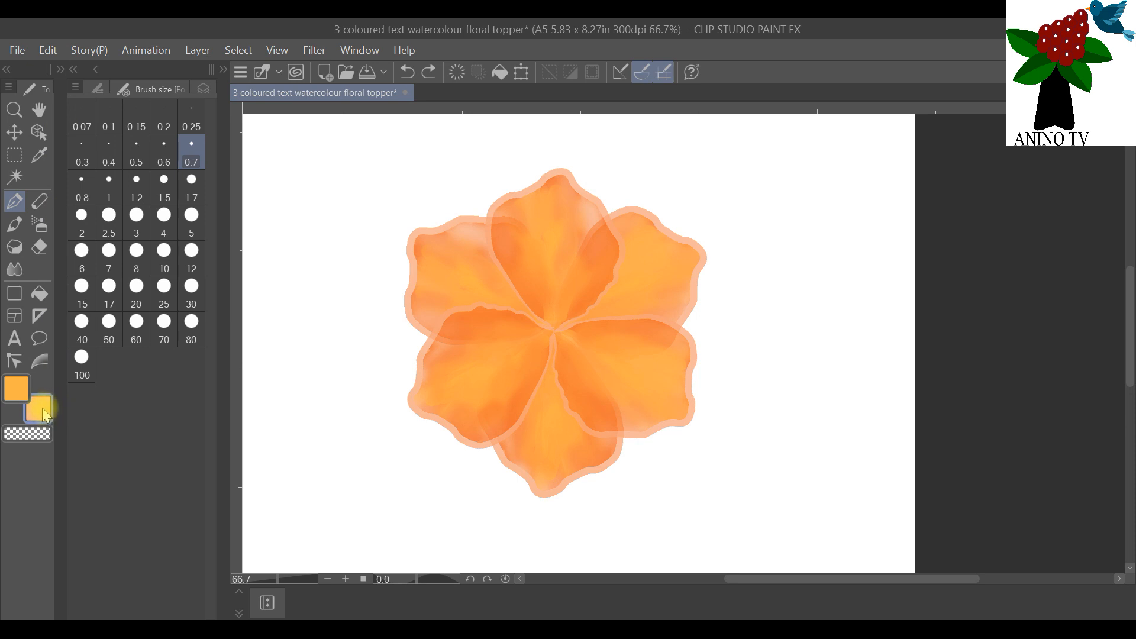
Step: Change the light peach drawing colour to dark red from the standard colour set and bring the layer list back into view
double_click(42, 407)
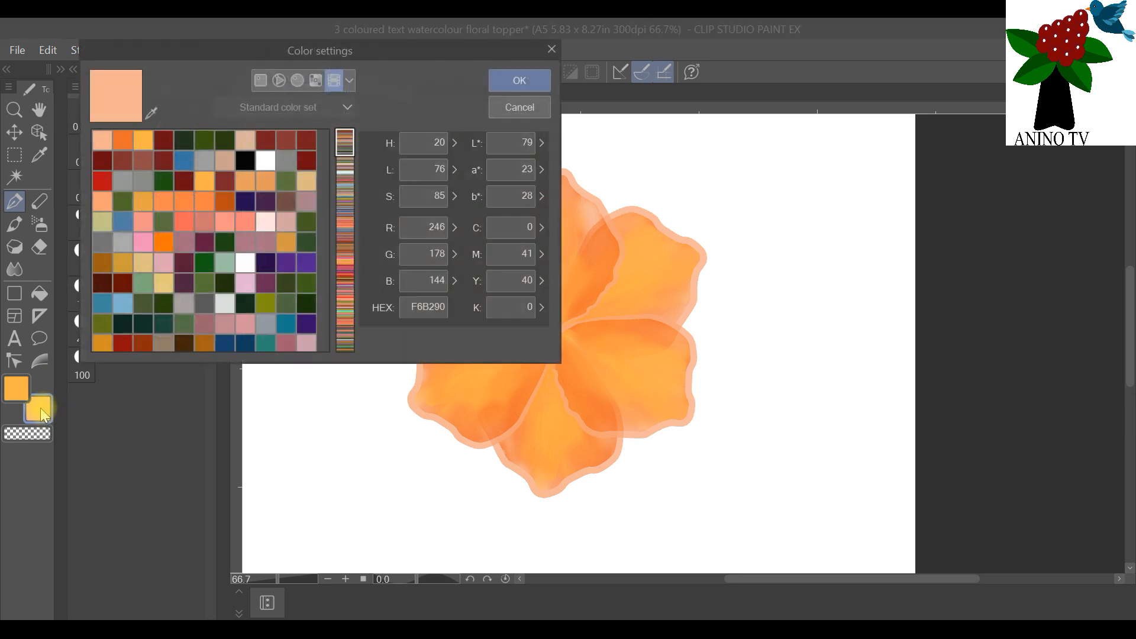
click(163, 140)
click(516, 83)
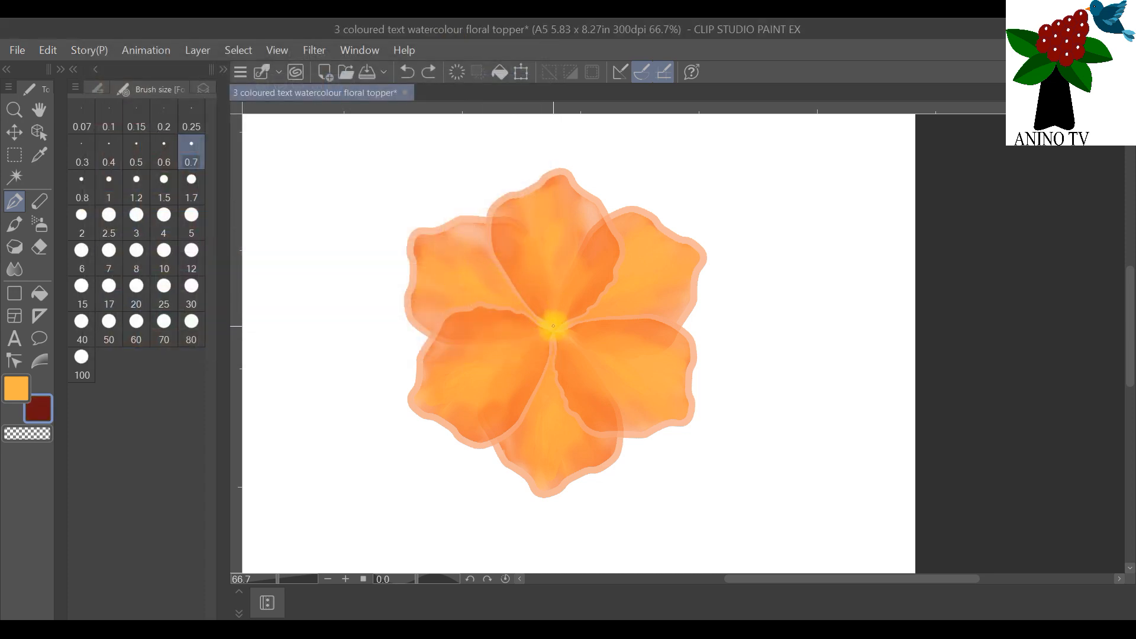
click(200, 90)
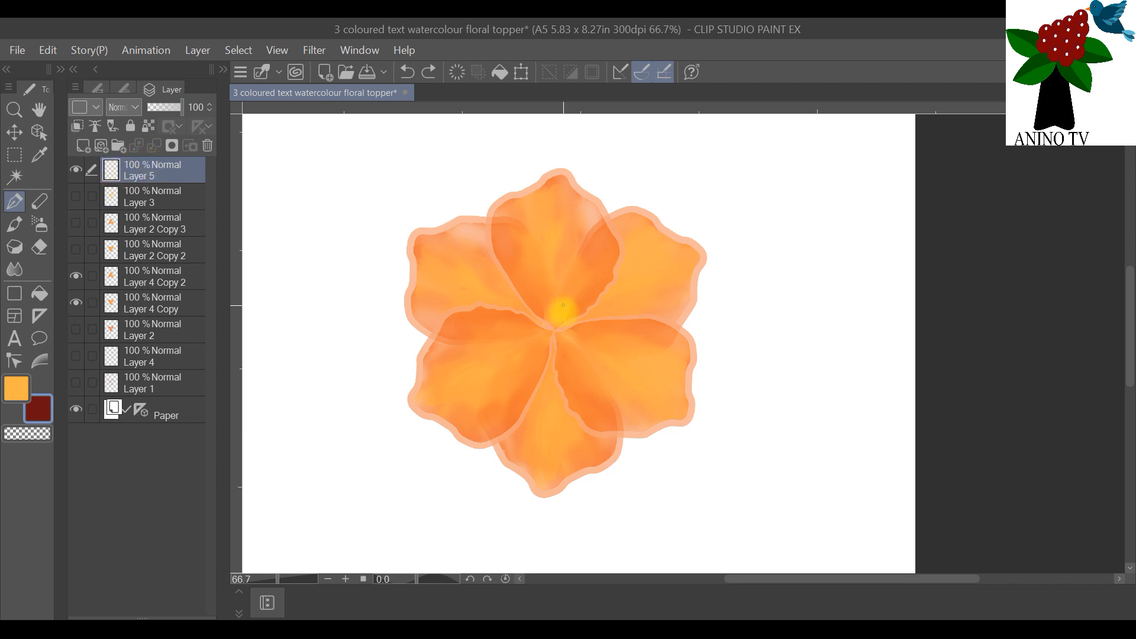
Step: Draw six thin, curved dark red stamens radiating from the flower's centre on Layer 5
drag(555, 321, 557, 267)
drag(559, 325, 611, 298)
drag(557, 329, 631, 339)
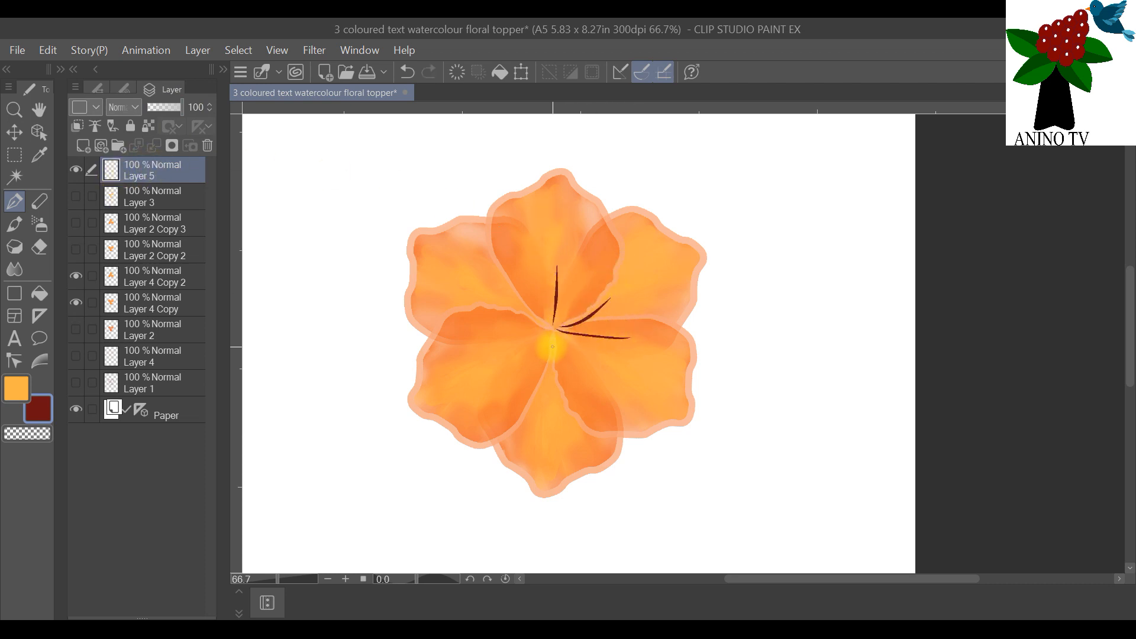
drag(552, 335, 489, 370)
drag(556, 325, 489, 291)
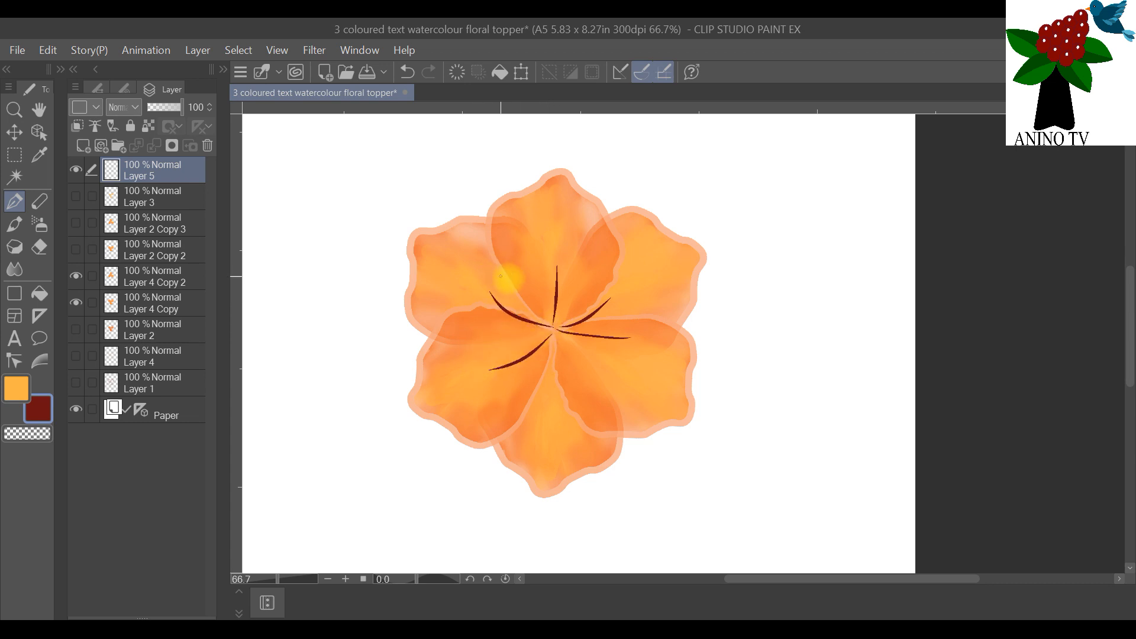
drag(556, 329, 562, 388)
Step: Add a new layer above the stamens and set the main drawing colour to bright yellow, FFD506
click(101, 148)
click(16, 388)
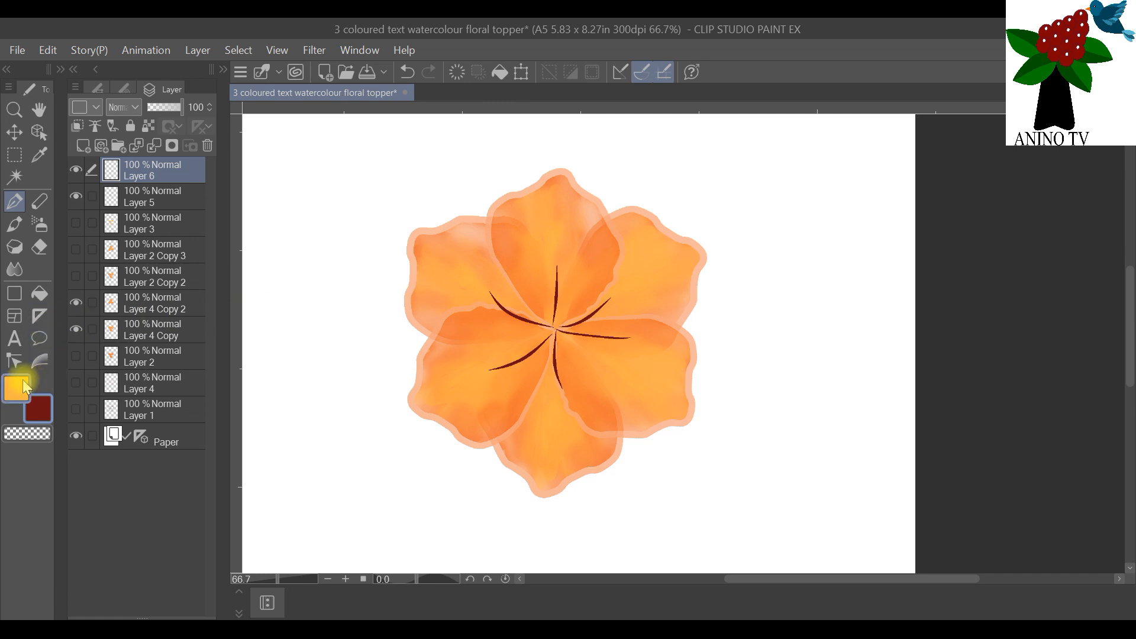
click(18, 388)
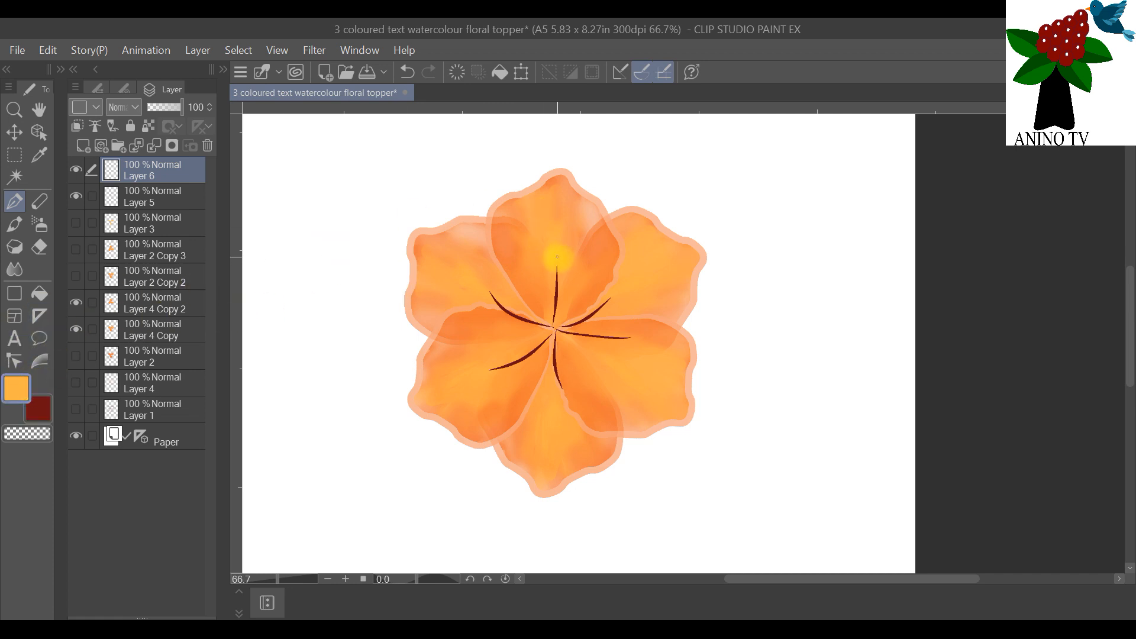
double_click(24, 396)
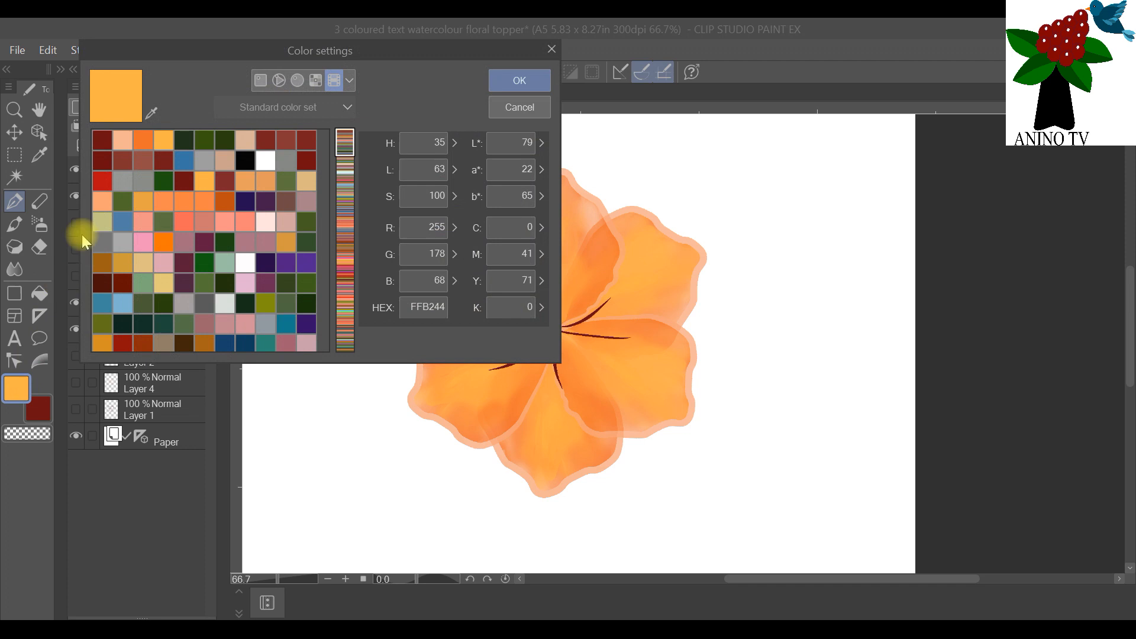
click(279, 80)
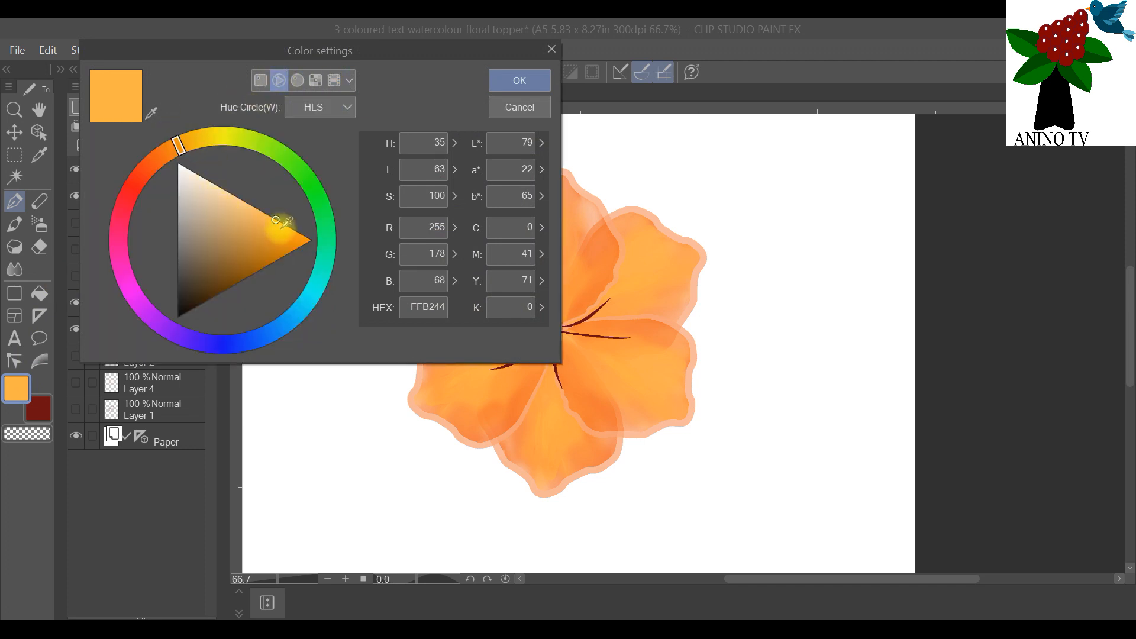
drag(276, 220, 301, 234)
drag(179, 145, 208, 137)
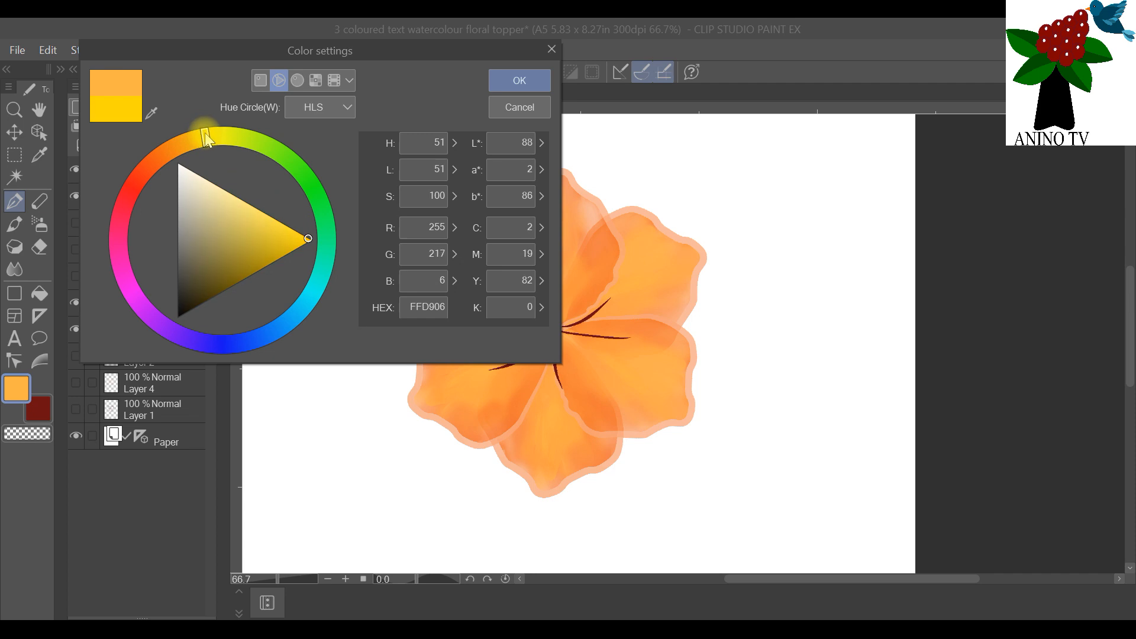
click(519, 80)
Step: Dot small bright yellow anthers onto the tips of all six stamens on Layer 6
click(556, 269)
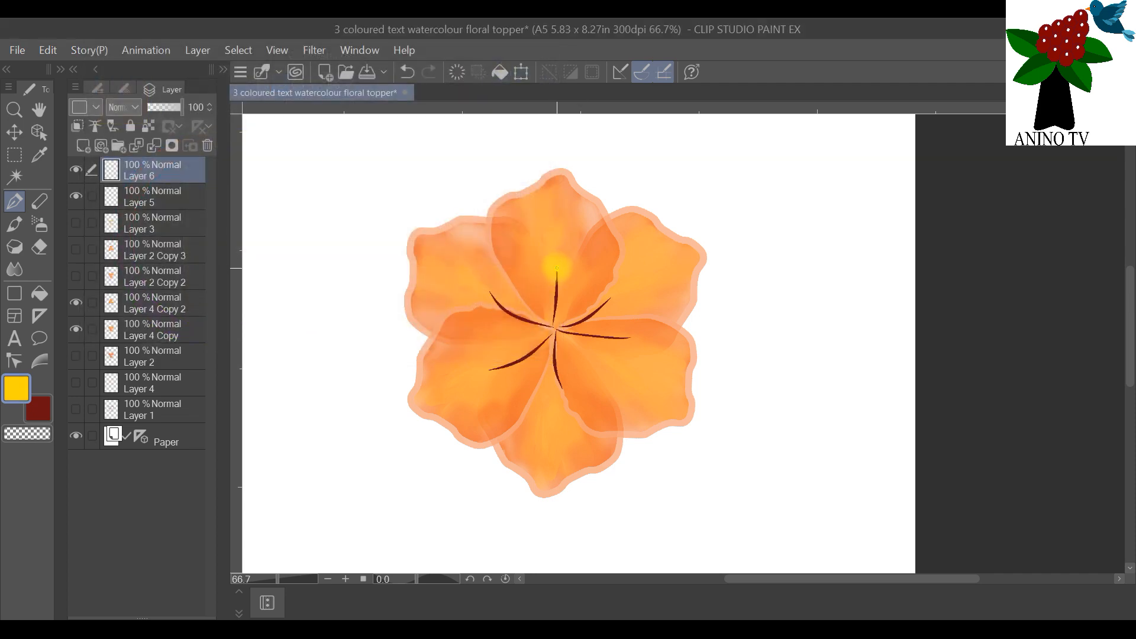
key(ctrl+z)
click(600, 319)
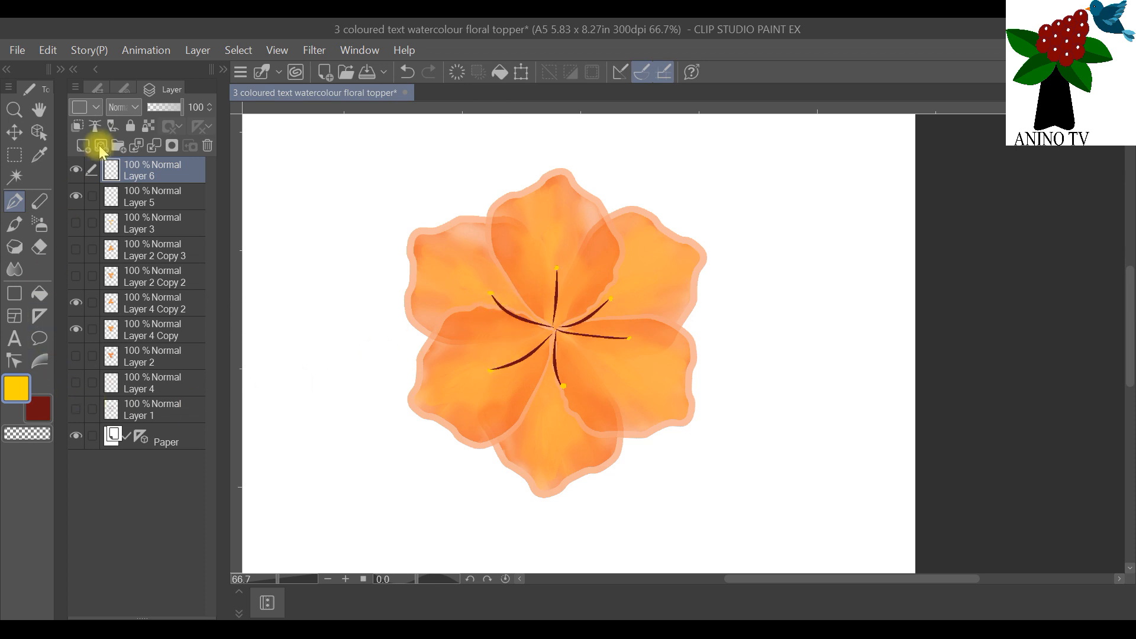
Step: Change the main drawing colour to white
click(18, 391)
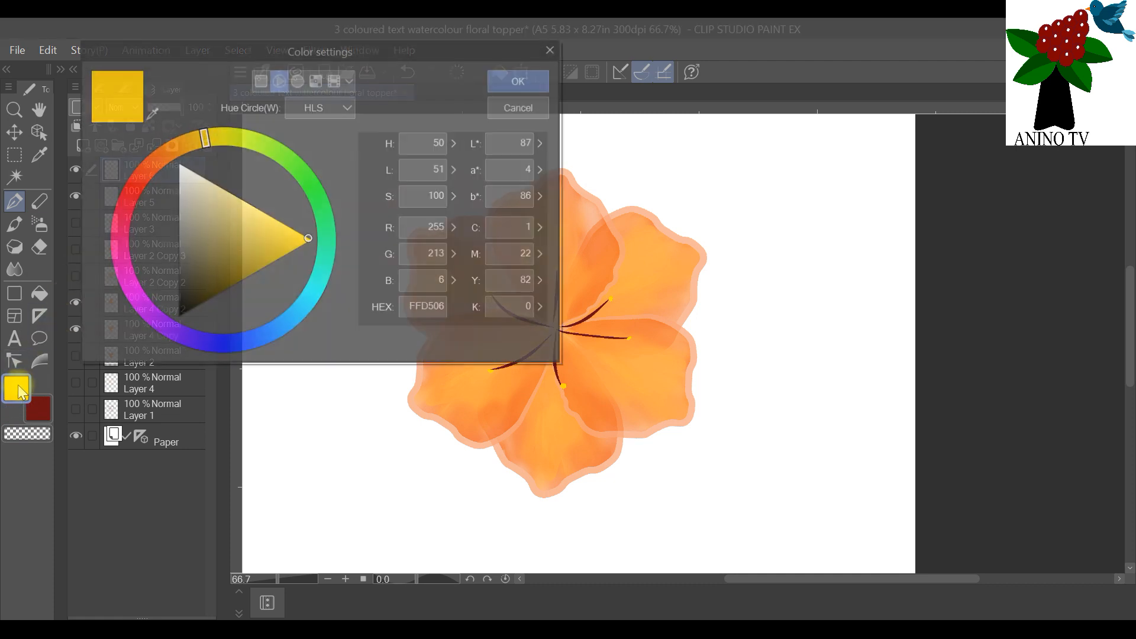
drag(172, 211, 161, 142)
click(496, 80)
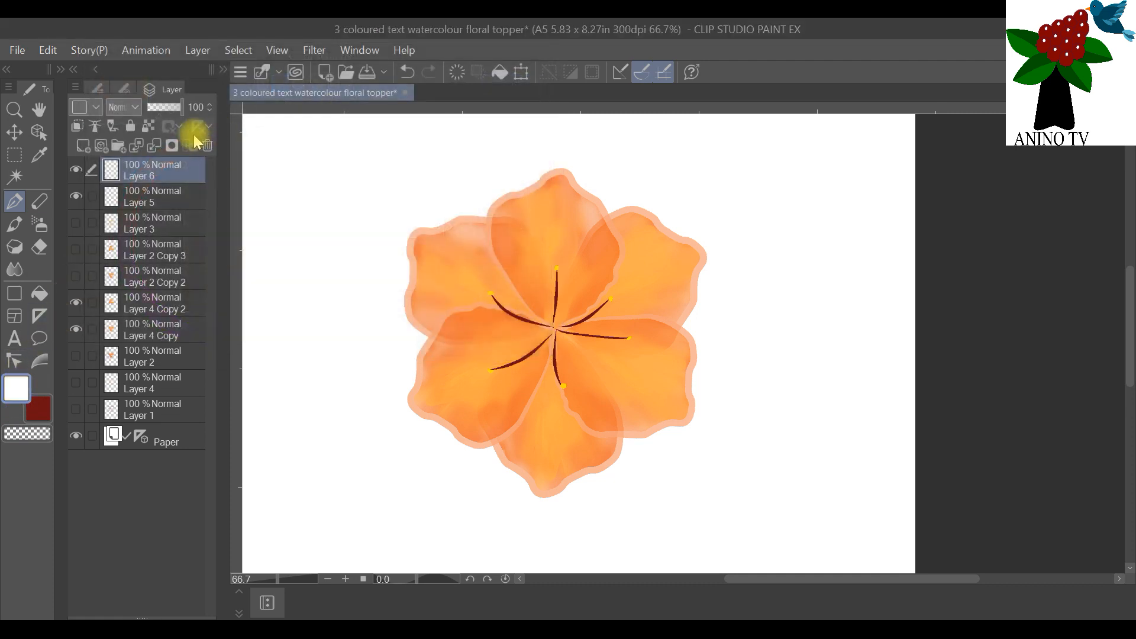
Step: Dot tiny white highlights onto the six yellow anthers on Layer 6 with the size 0.5 pen
click(123, 89)
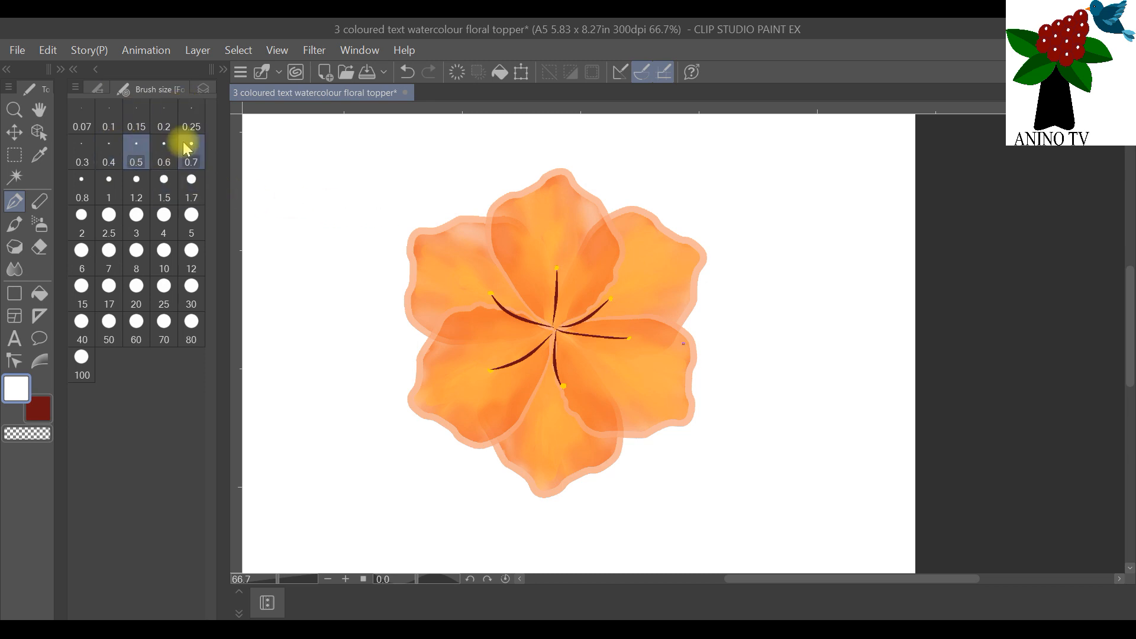
scroll(618, 261, up, 2)
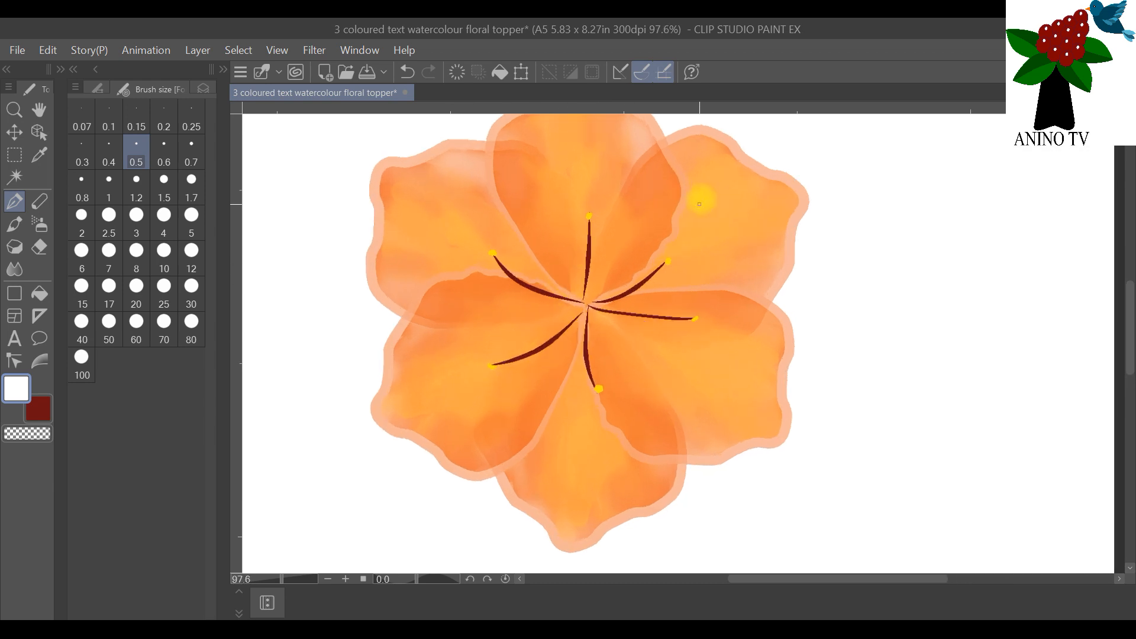
click(589, 212)
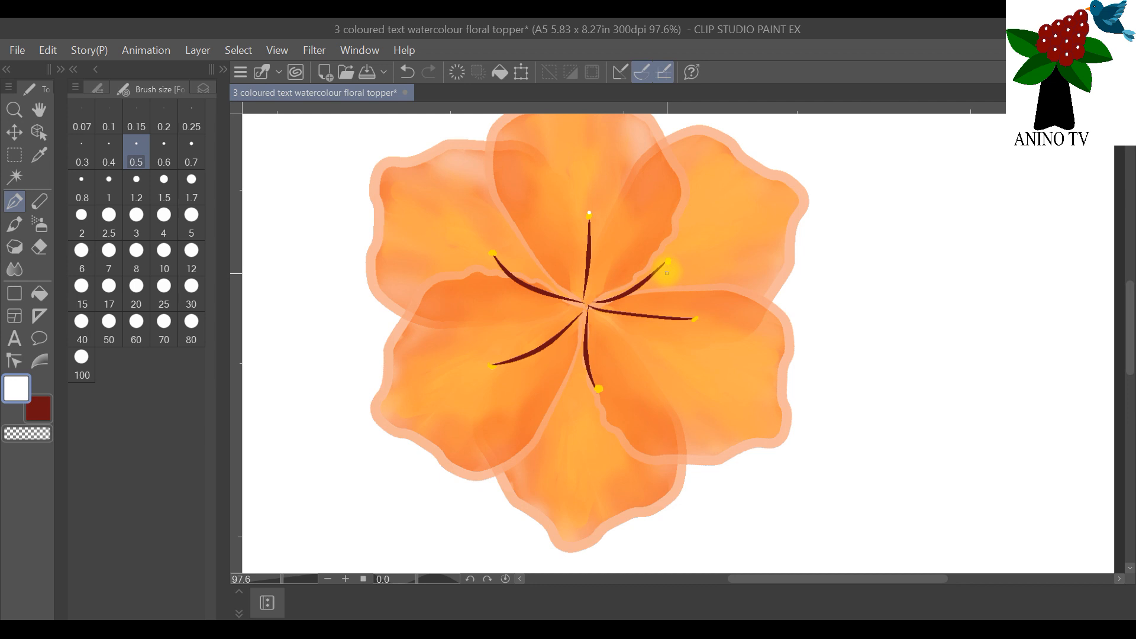
click(668, 262)
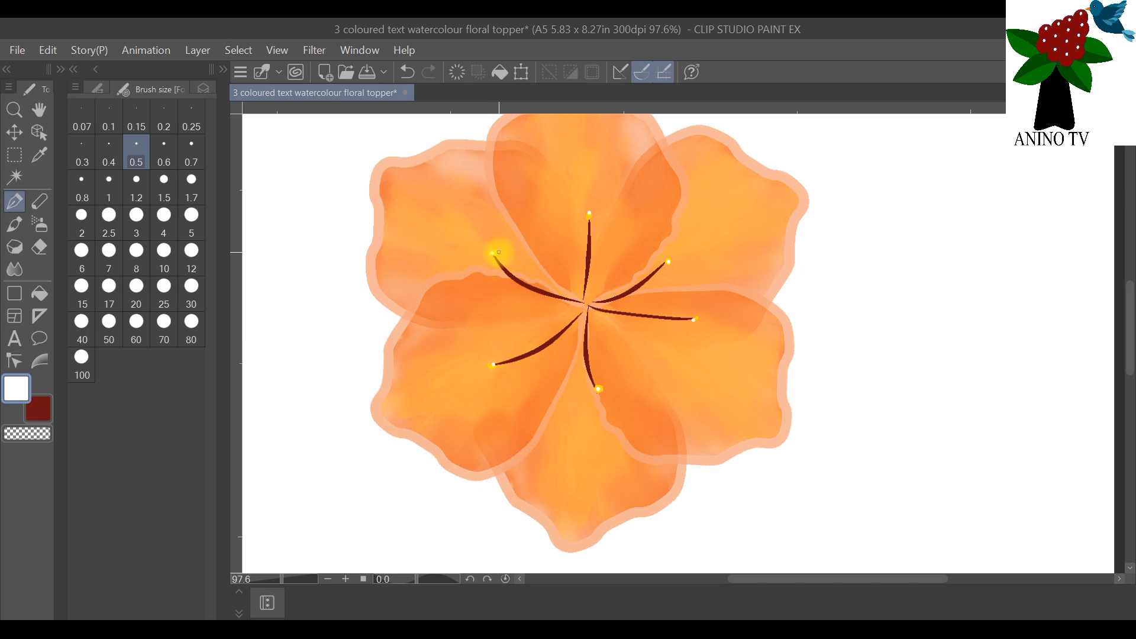
scroll(526, 252, down, 2)
Step: Merge the anthers on Layer 6 into the stamen layer below
click(204, 90)
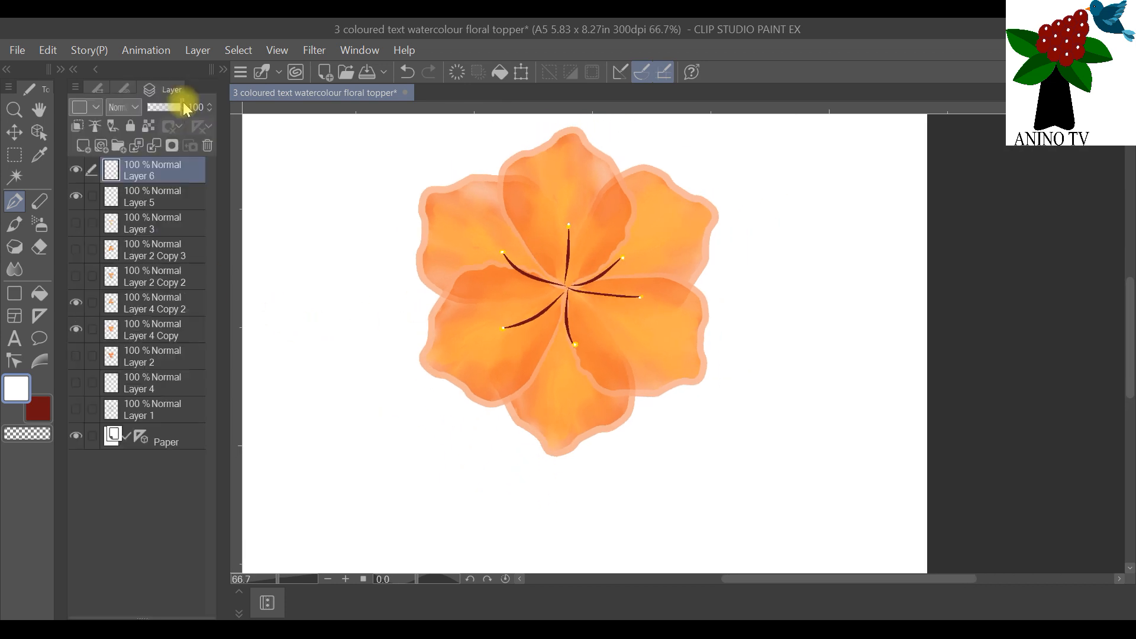
right_click(155, 172)
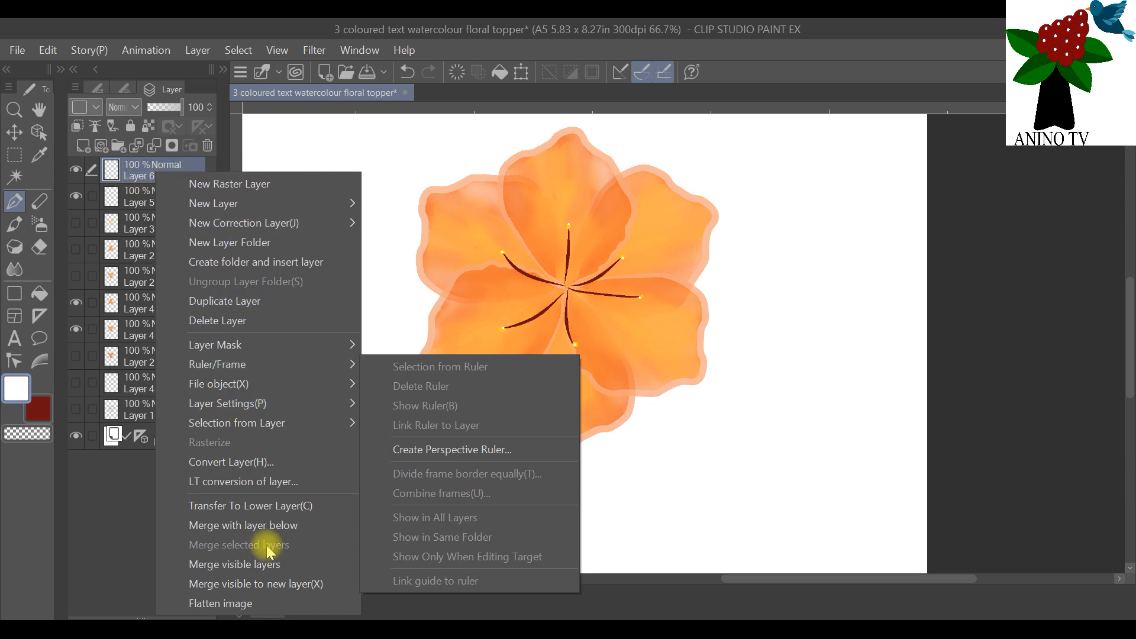
click(283, 523)
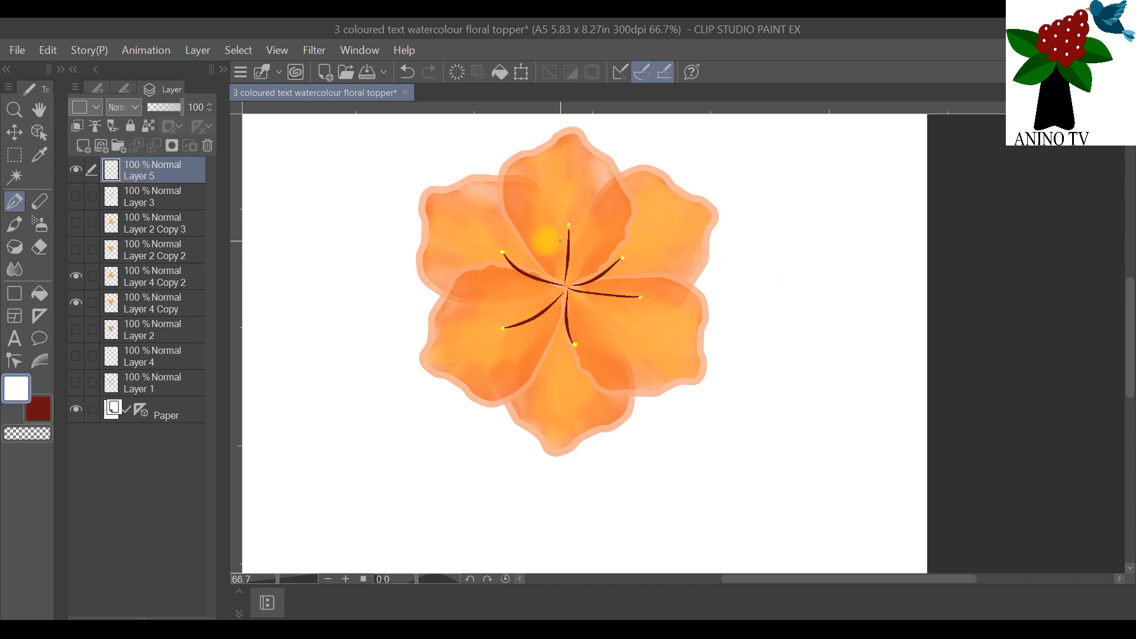
Step: Hide the Paper layer and merge the visible stamen and petal layers into one flower layer
scroll(540, 235, down, 4)
scroll(565, 155, up, 4)
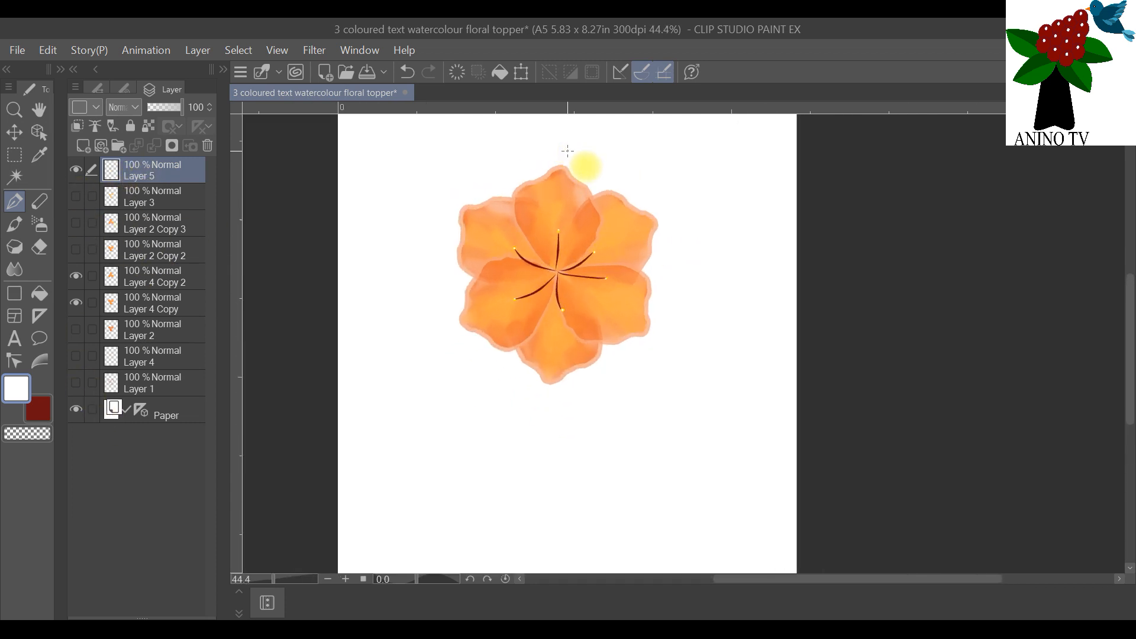
click(75, 409)
right_click(162, 166)
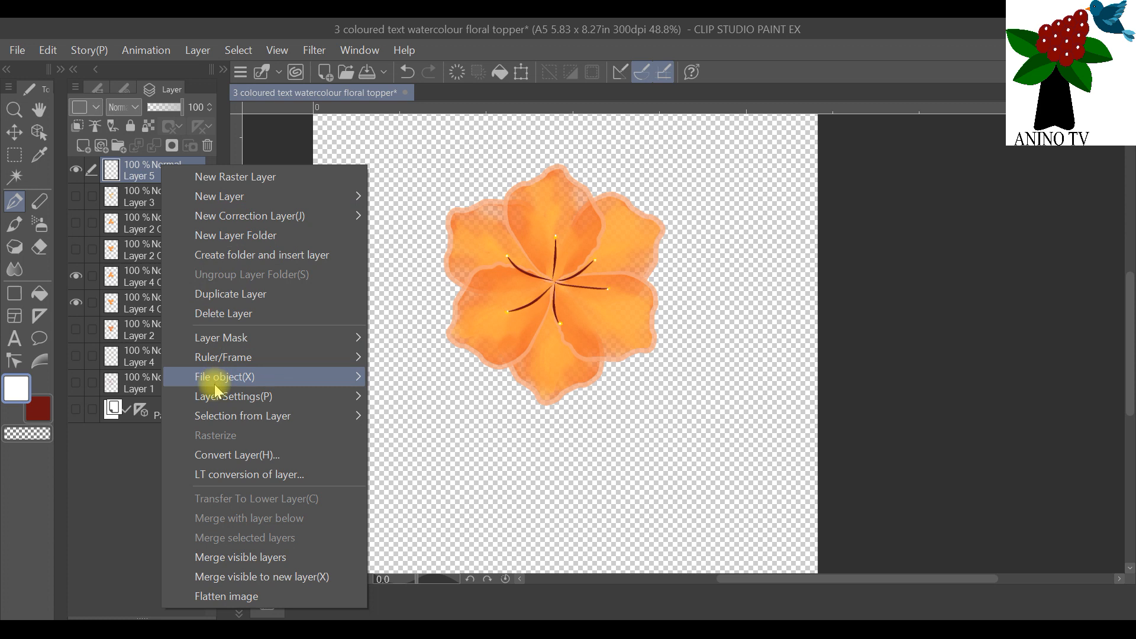
click(270, 557)
Step: Show the white Paper layer again behind the merged orange flower
scroll(261, 222, down, 1)
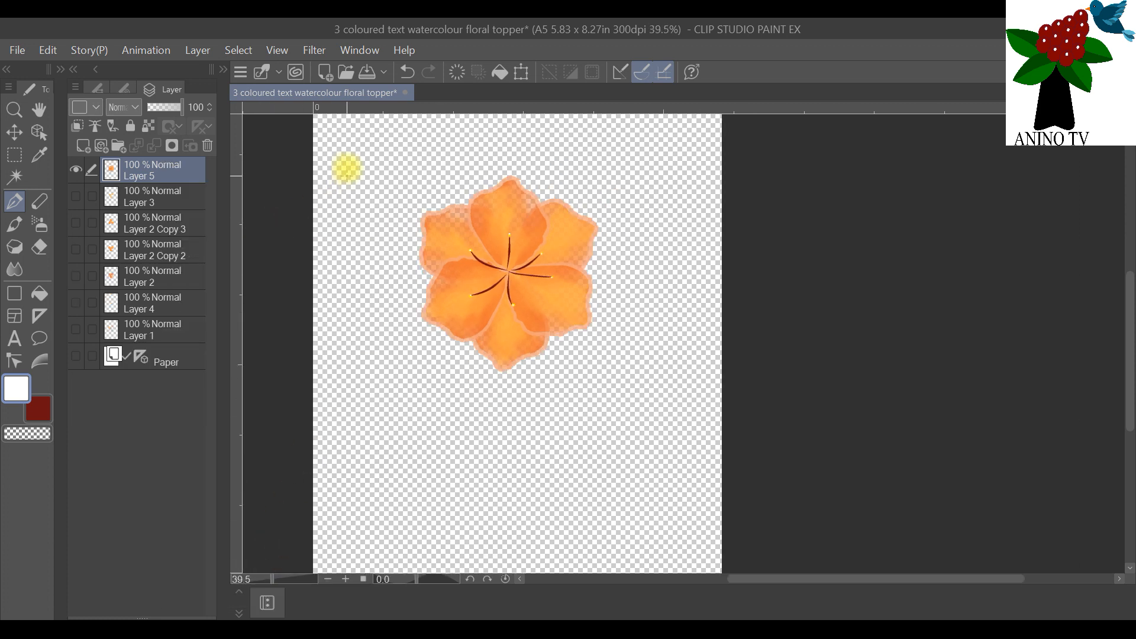
scroll(347, 169, down, 1)
scroll(348, 164, up, 1)
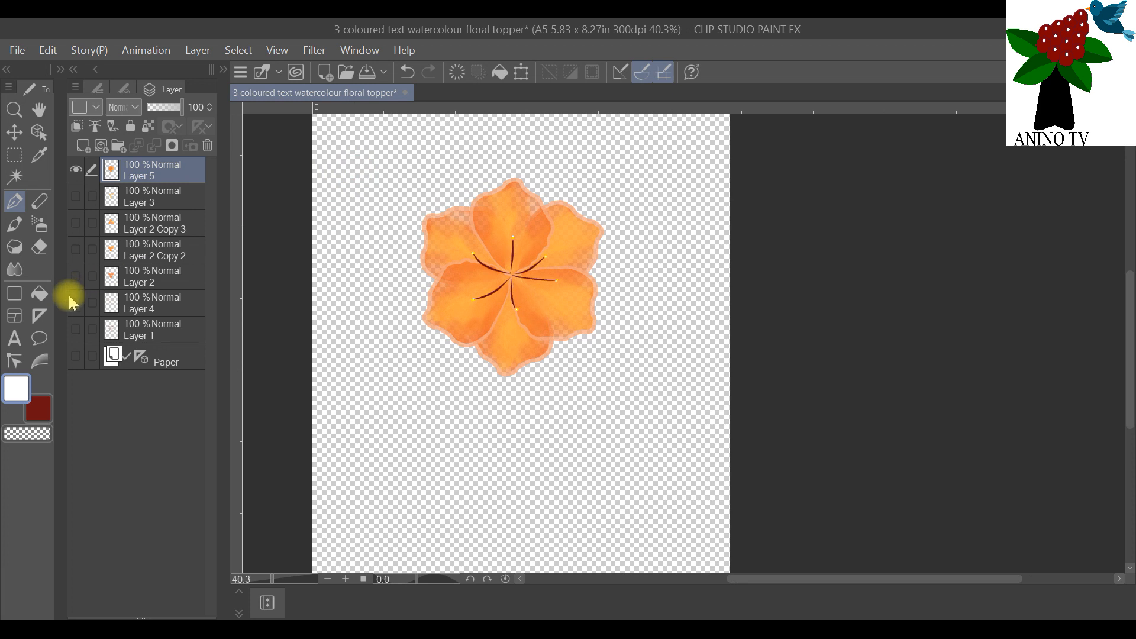
click(76, 356)
scroll(441, 203, down, 2)
scroll(443, 203, up, 4)
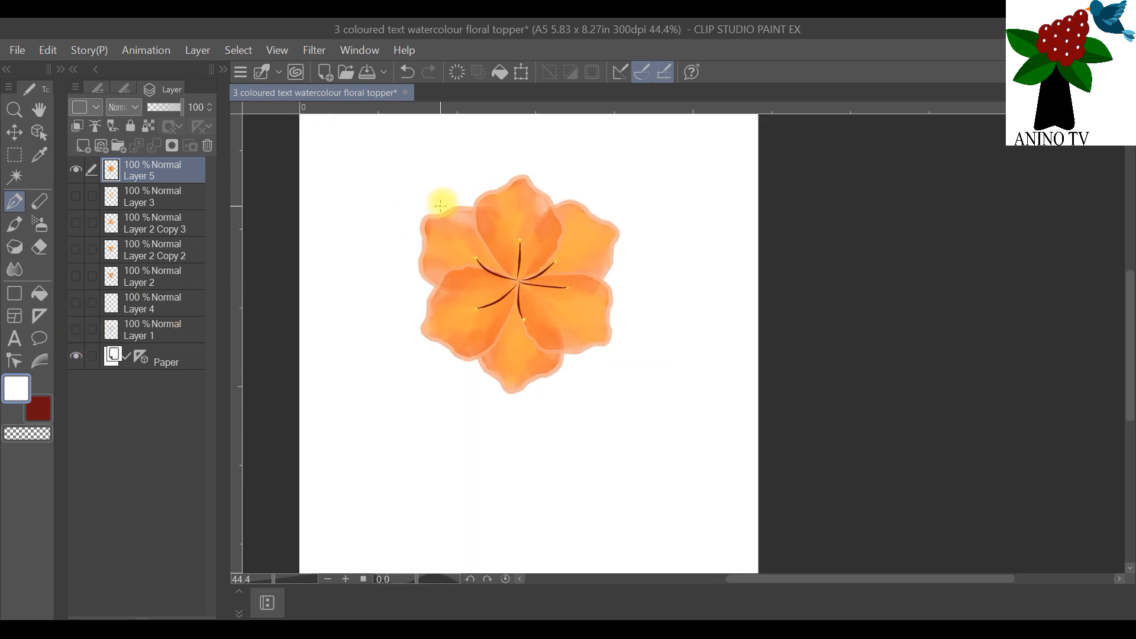
scroll(443, 203, down, 4)
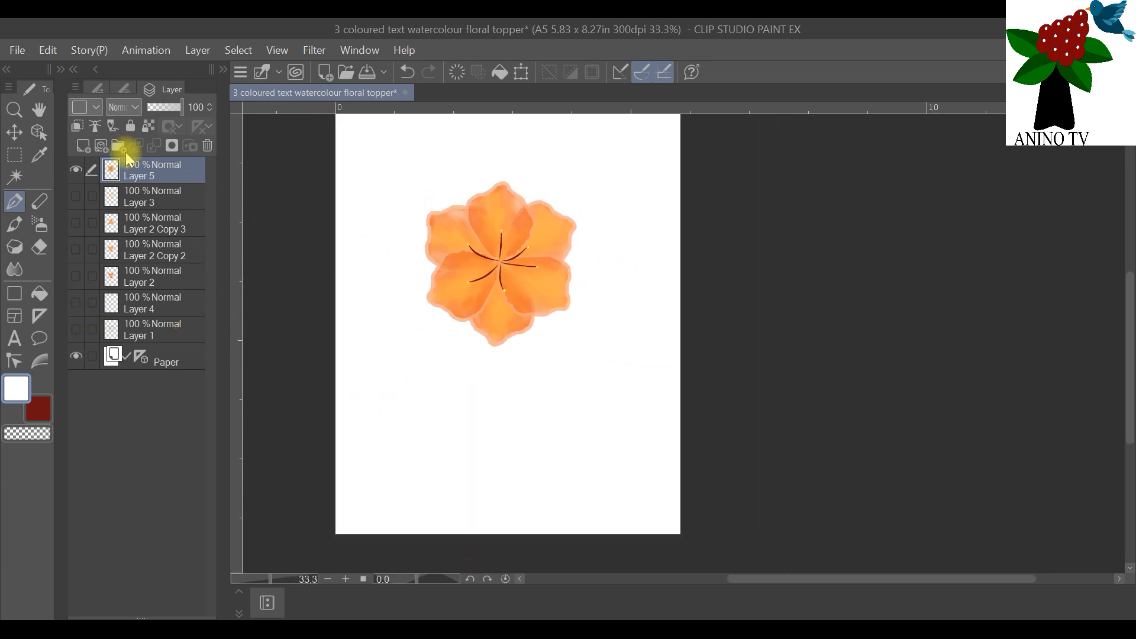
Step: Add a new layer above the merged flower and set the pen to dark red at brush size 1
click(83, 146)
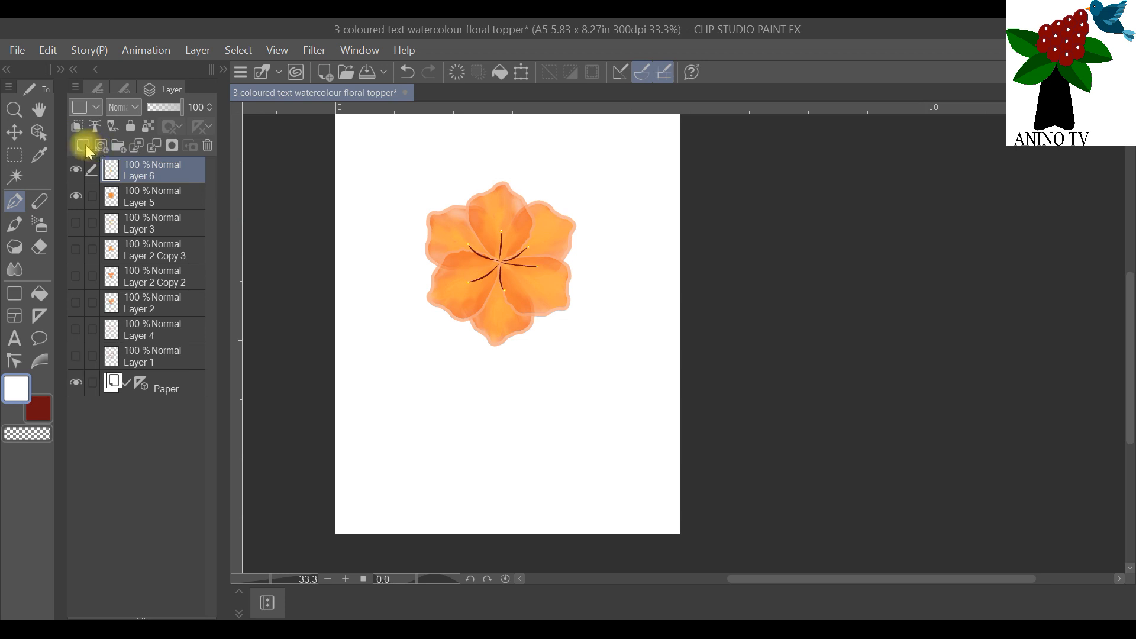
click(38, 408)
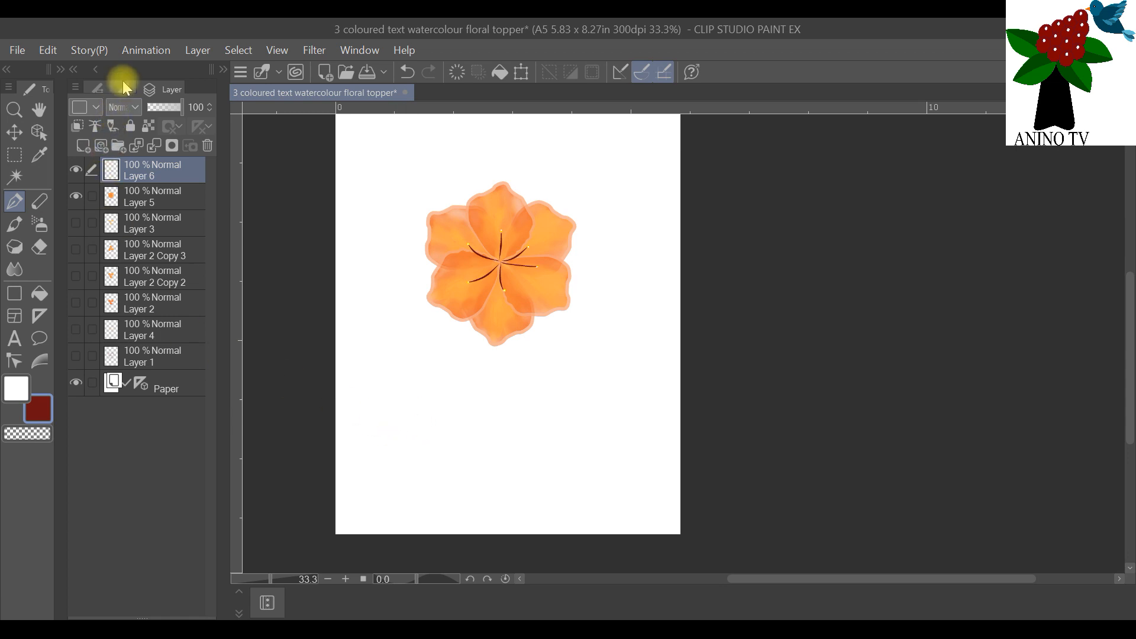
click(119, 91)
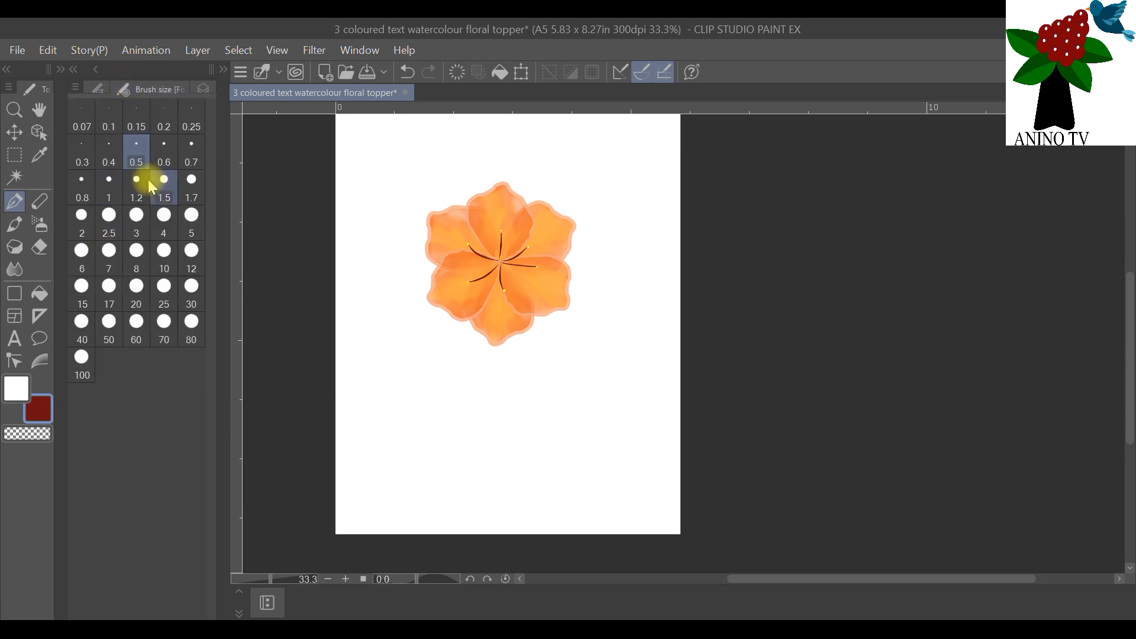
click(98, 88)
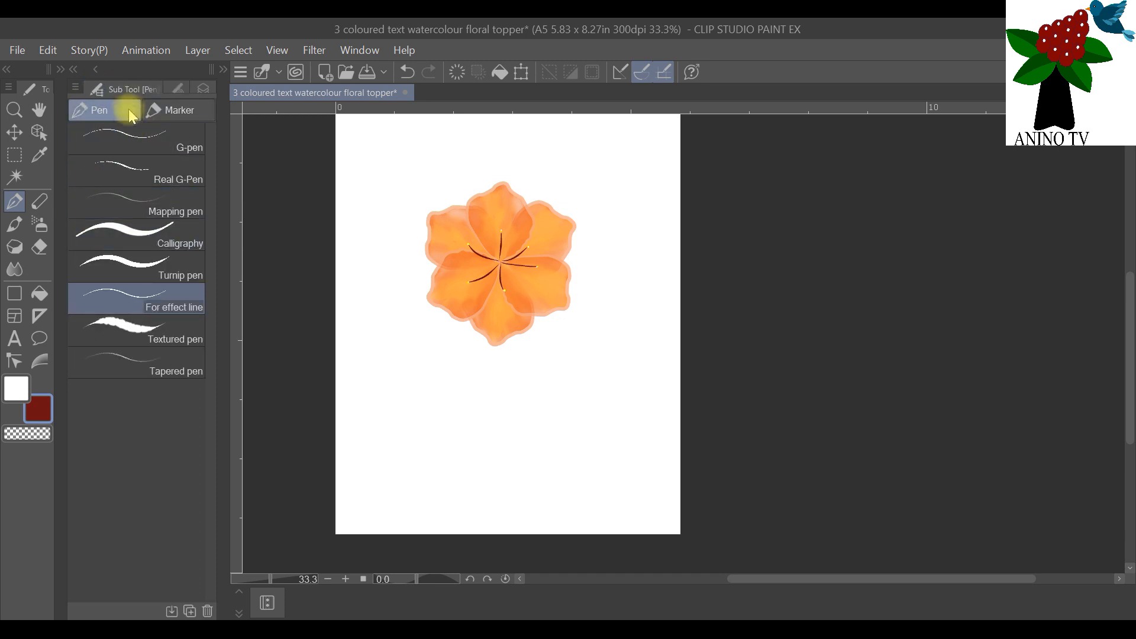
click(173, 85)
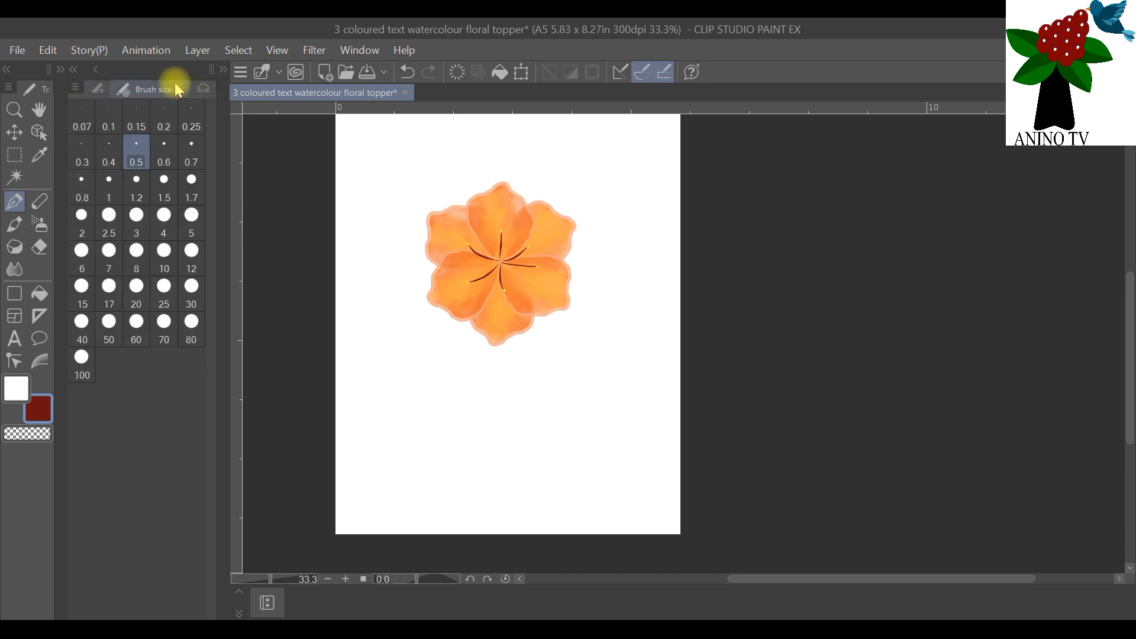
click(109, 186)
drag(405, 443, 401, 390)
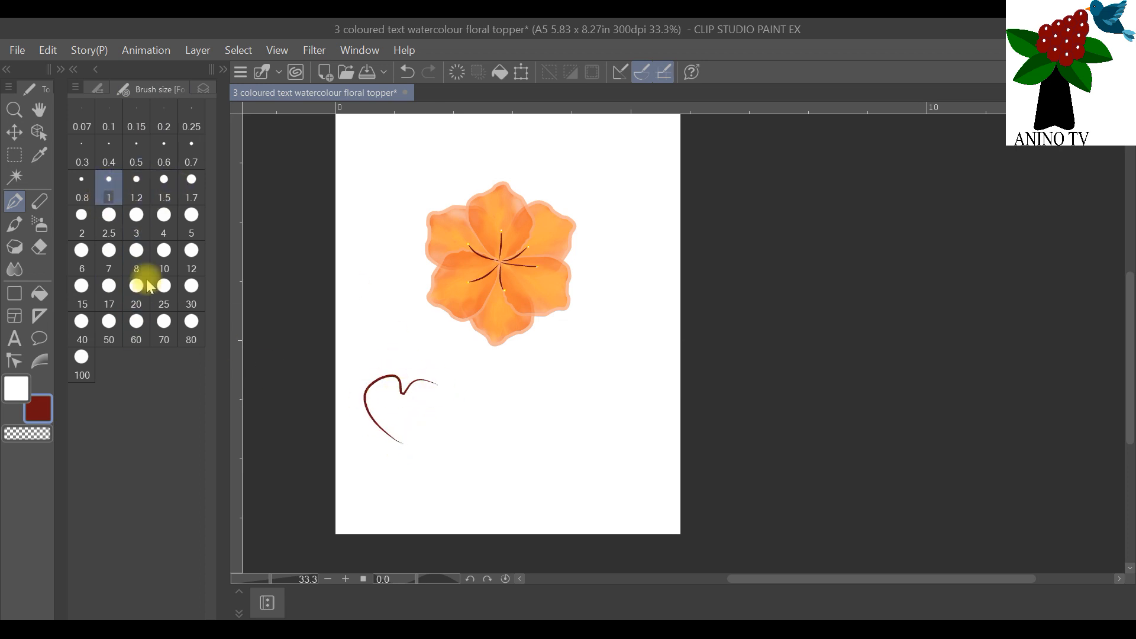
click(47, 50)
click(59, 72)
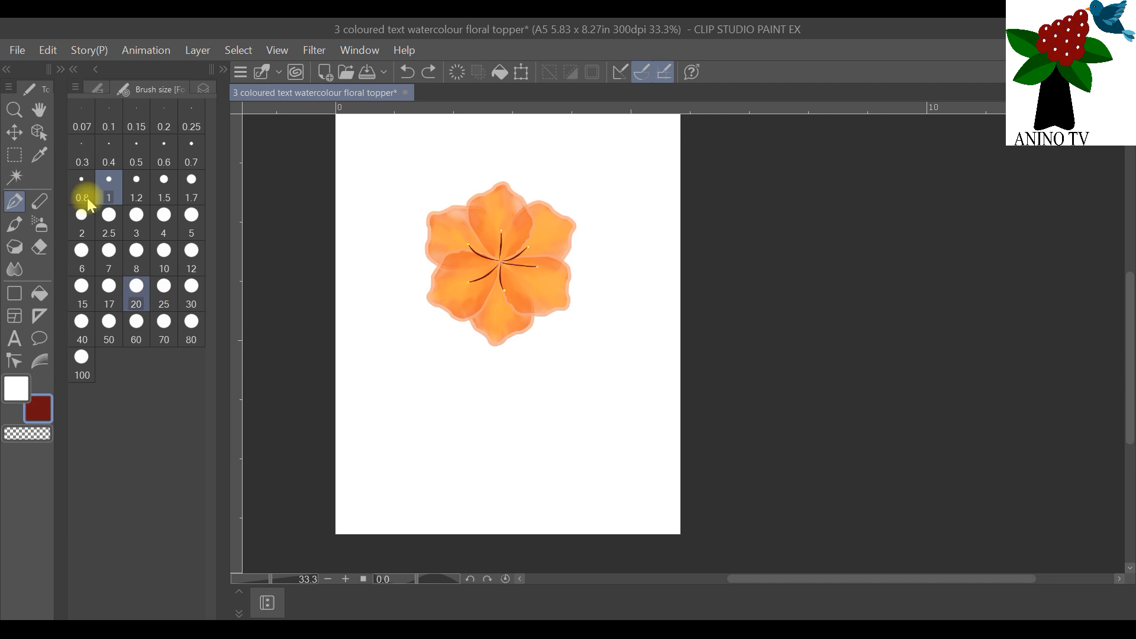
click(202, 88)
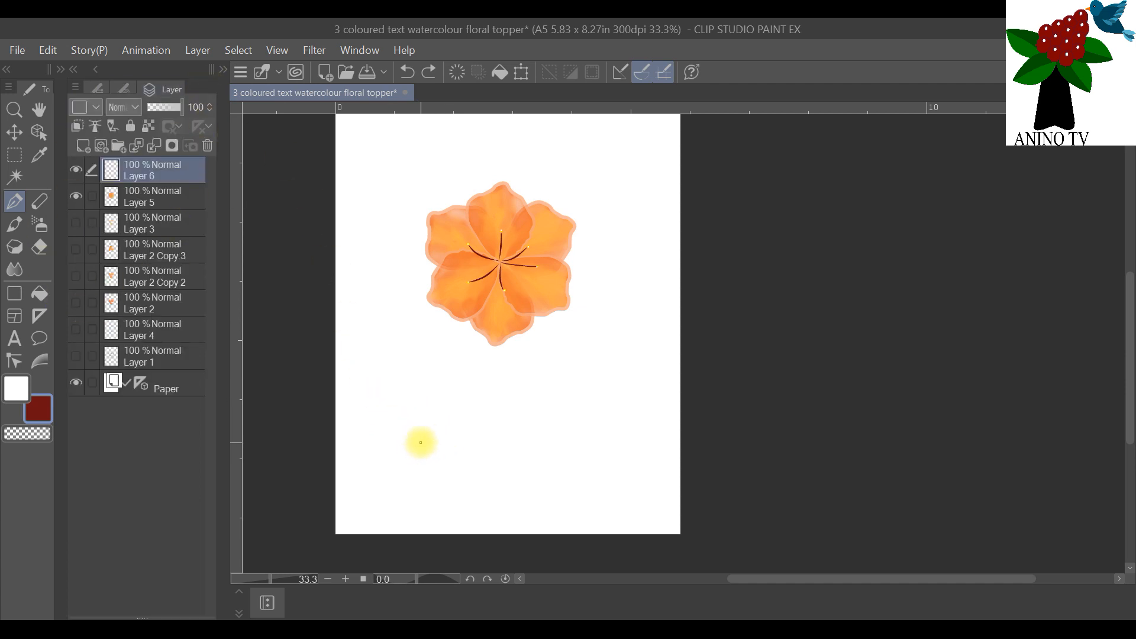
click(76, 171)
click(76, 172)
Step: Try a dark red outline of three pointed petals below the orange flower on Layer 6, and erase it
mouse_move(427, 453)
mouse_down()
mouse_move(387, 413)
mouse_move(393, 378)
mouse_move(427, 392)
mouse_move(442, 432)
mouse_move(431, 454)
mouse_up()
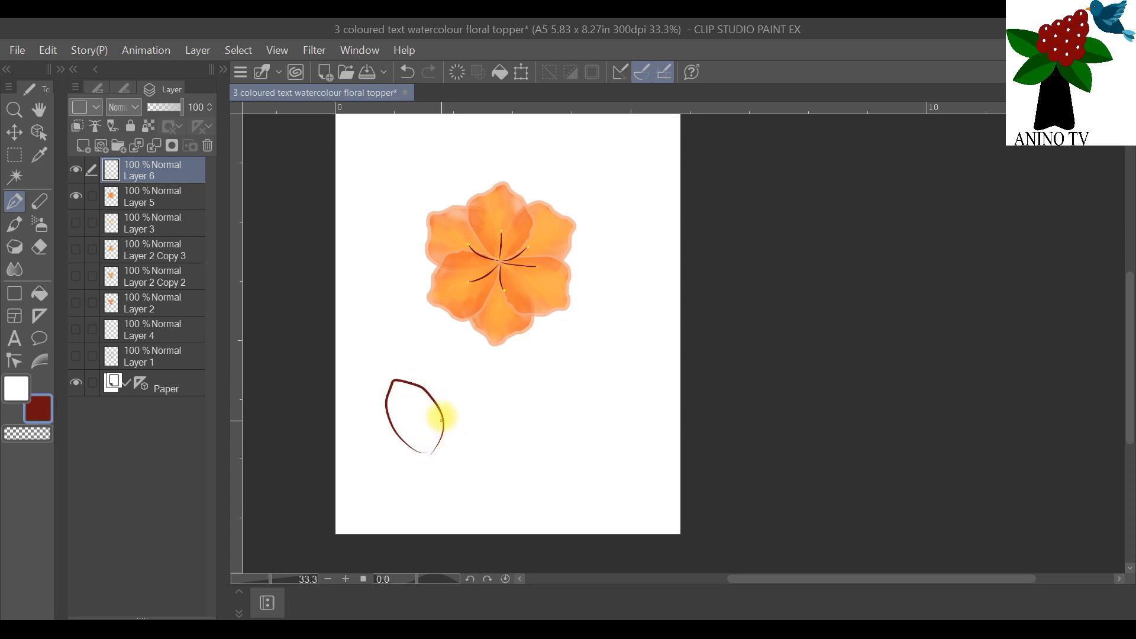
mouse_move(444, 414)
mouse_down()
mouse_move(457, 383)
mouse_move(487, 372)
mouse_move(490, 418)
mouse_move(447, 449)
mouse_move(375, 418)
mouse_move(350, 421)
mouse_move(365, 455)
mouse_move(393, 470)
mouse_move(440, 448)
mouse_up()
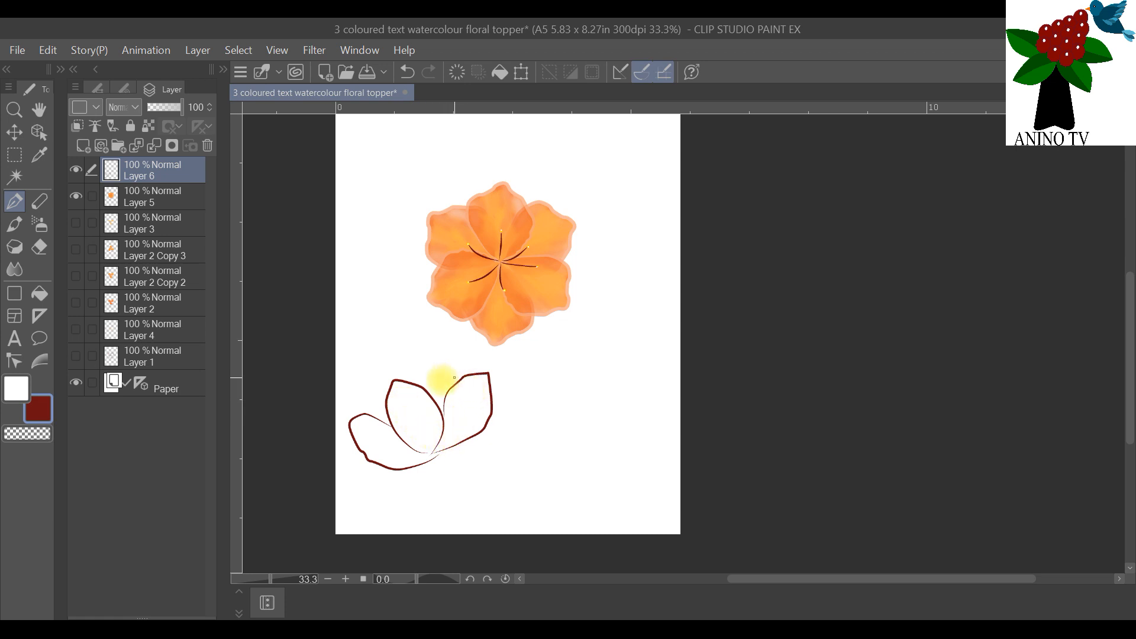
click(40, 244)
mouse_move(426, 426)
mouse_down()
mouse_move(436, 452)
mouse_move(456, 393)
mouse_move(357, 451)
mouse_up()
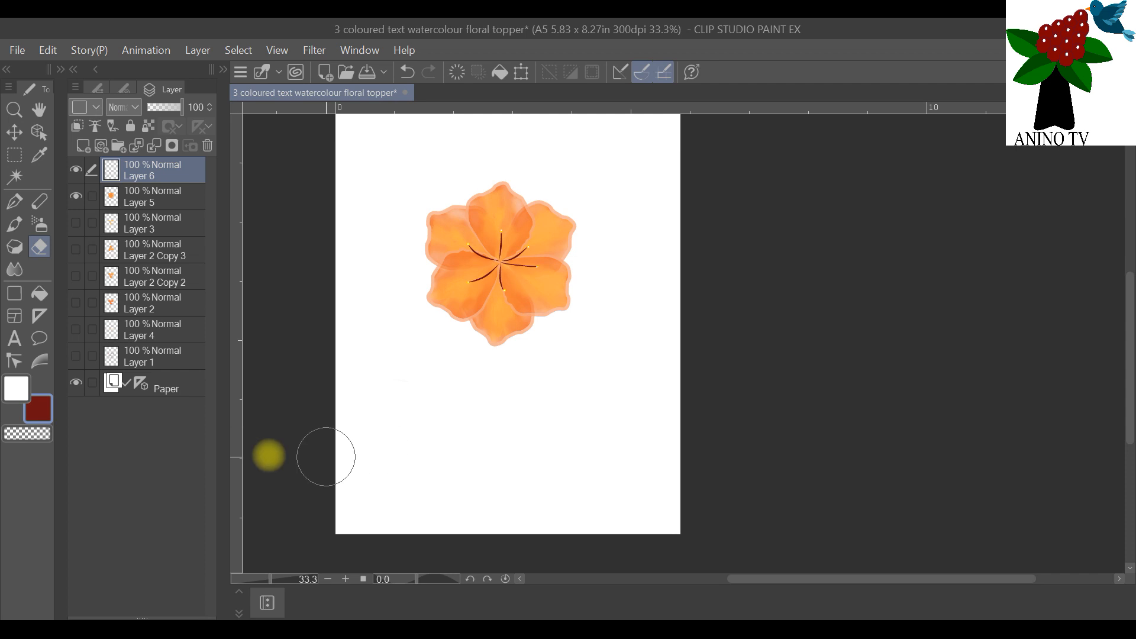
Step: Try another outline with three notched petals and a partial fourth in dark red pen, and erase the sketch
click(14, 201)
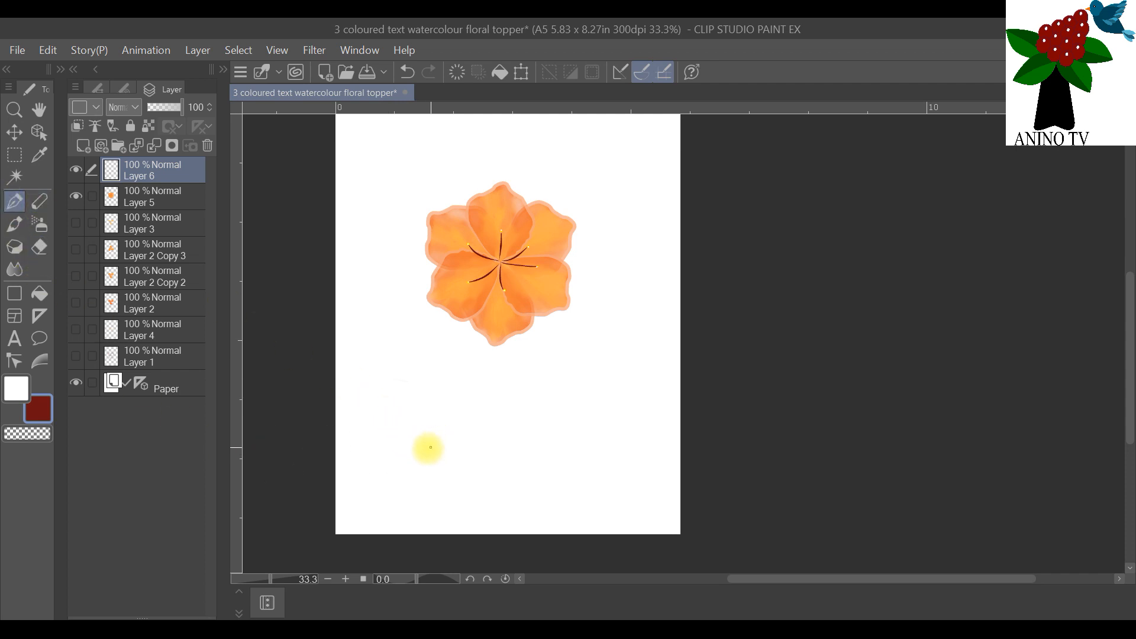
mouse_move(425, 454)
mouse_down()
mouse_move(390, 436)
mouse_move(379, 408)
mouse_up()
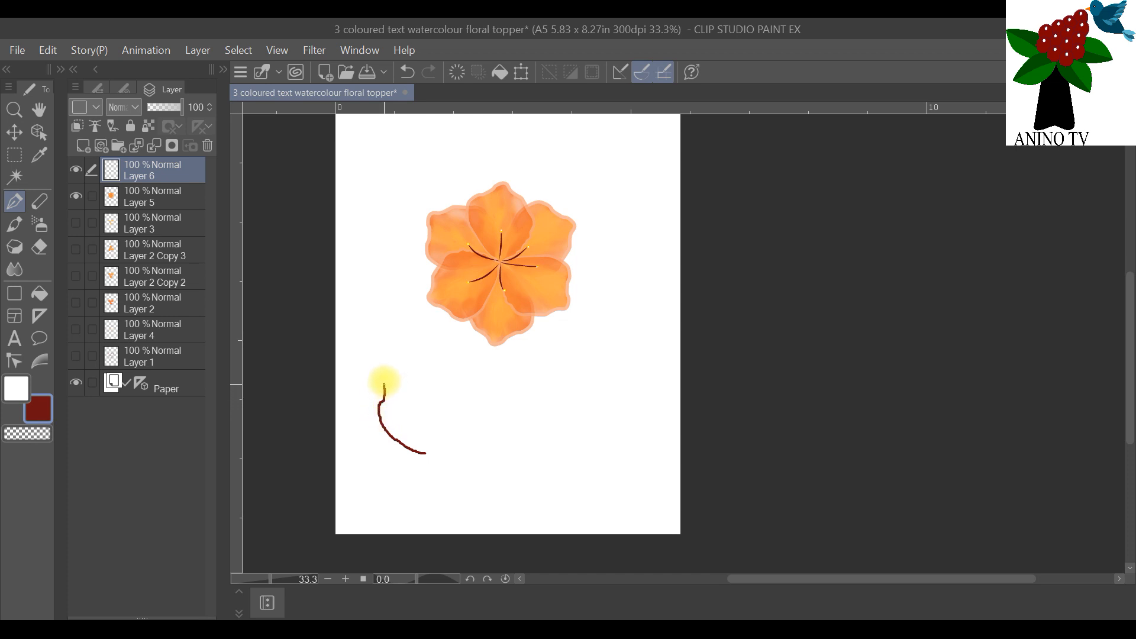
mouse_move(408, 365)
mouse_down()
mouse_move(431, 381)
mouse_move(441, 419)
mouse_move(443, 444)
mouse_move(422, 453)
mouse_up()
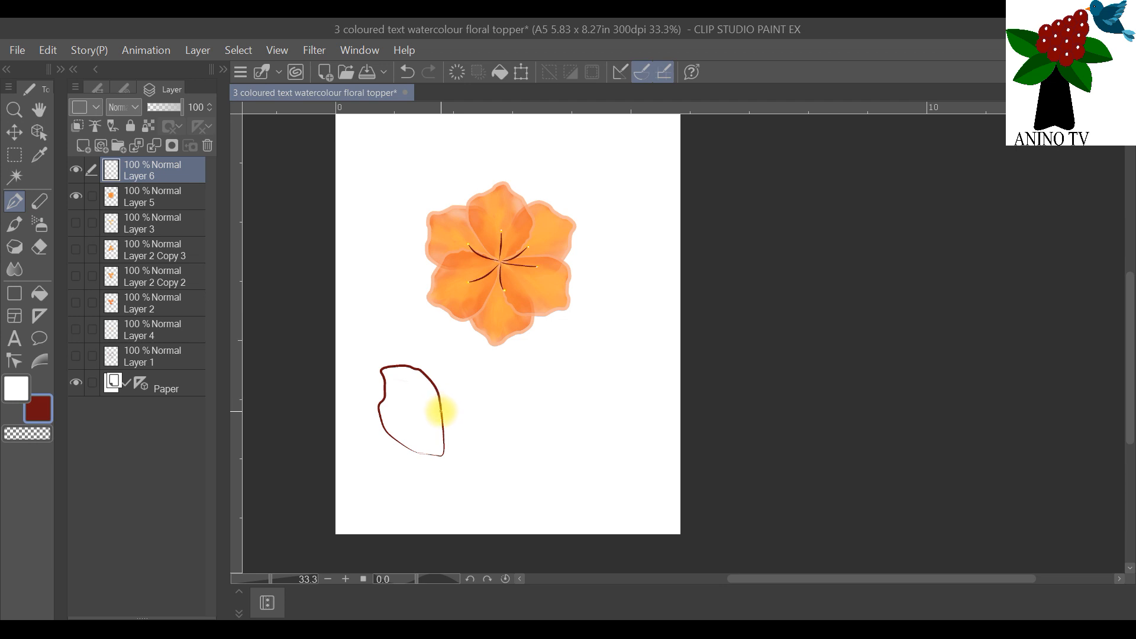
mouse_move(441, 411)
mouse_down()
mouse_move(469, 363)
mouse_move(486, 378)
mouse_move(484, 409)
mouse_move(461, 444)
mouse_move(421, 465)
mouse_move(364, 475)
mouse_move(349, 427)
mouse_move(377, 418)
mouse_up()
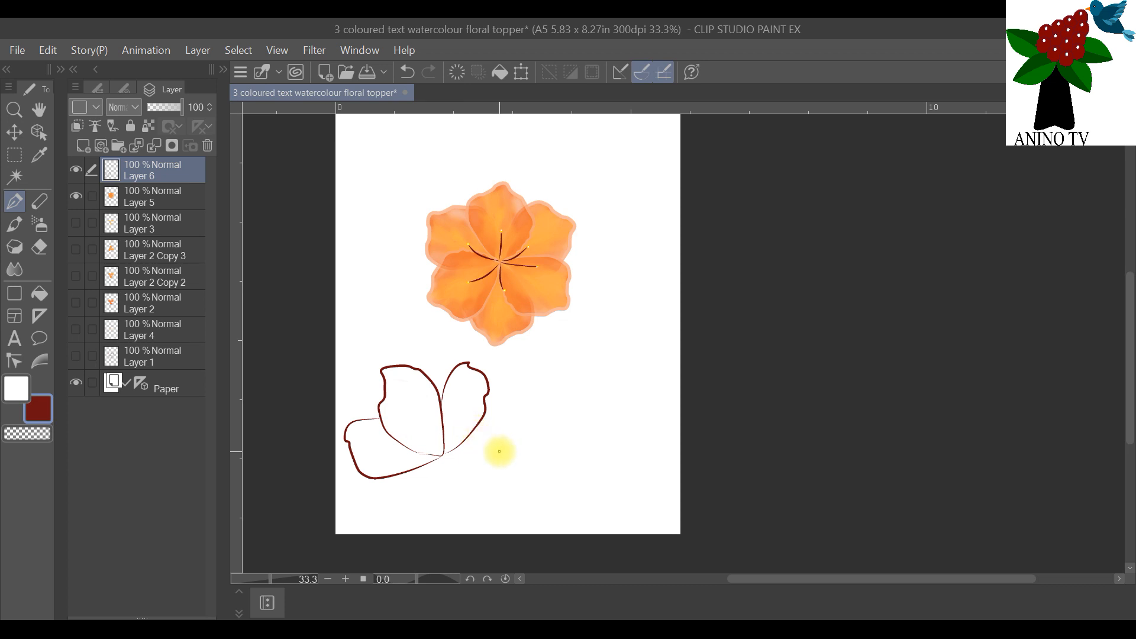
mouse_move(465, 490)
mouse_down()
mouse_move(504, 440)
mouse_move(489, 392)
mouse_up()
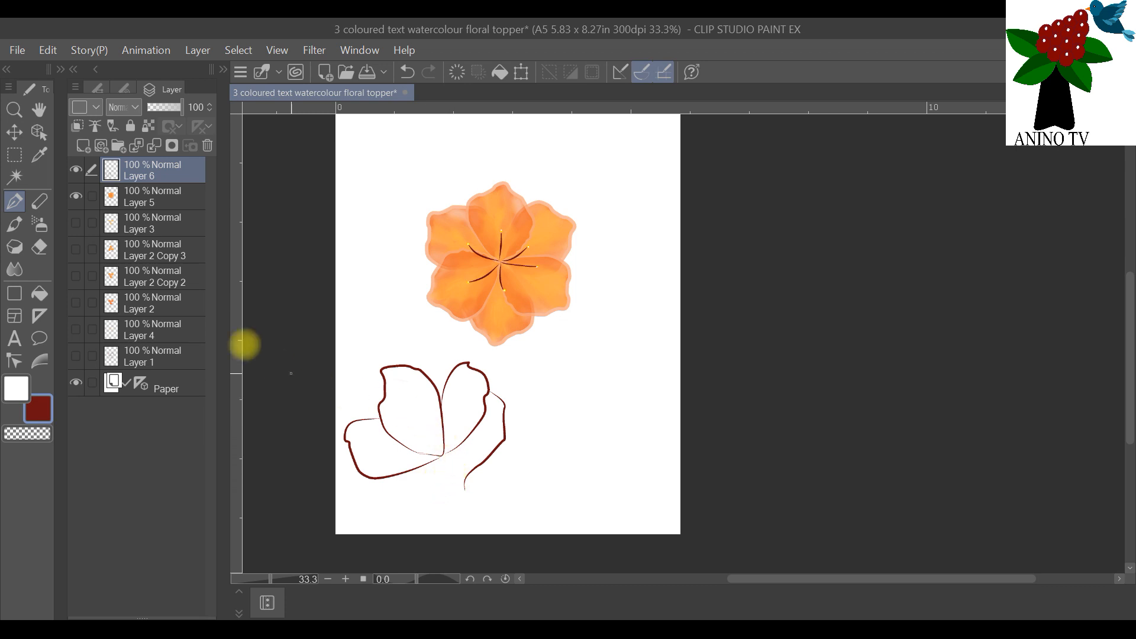
click(42, 249)
mouse_move(432, 398)
mouse_down()
mouse_move(352, 452)
mouse_move(410, 423)
mouse_move(437, 384)
mouse_move(500, 414)
mouse_move(440, 468)
mouse_move(426, 443)
mouse_move(437, 393)
mouse_up()
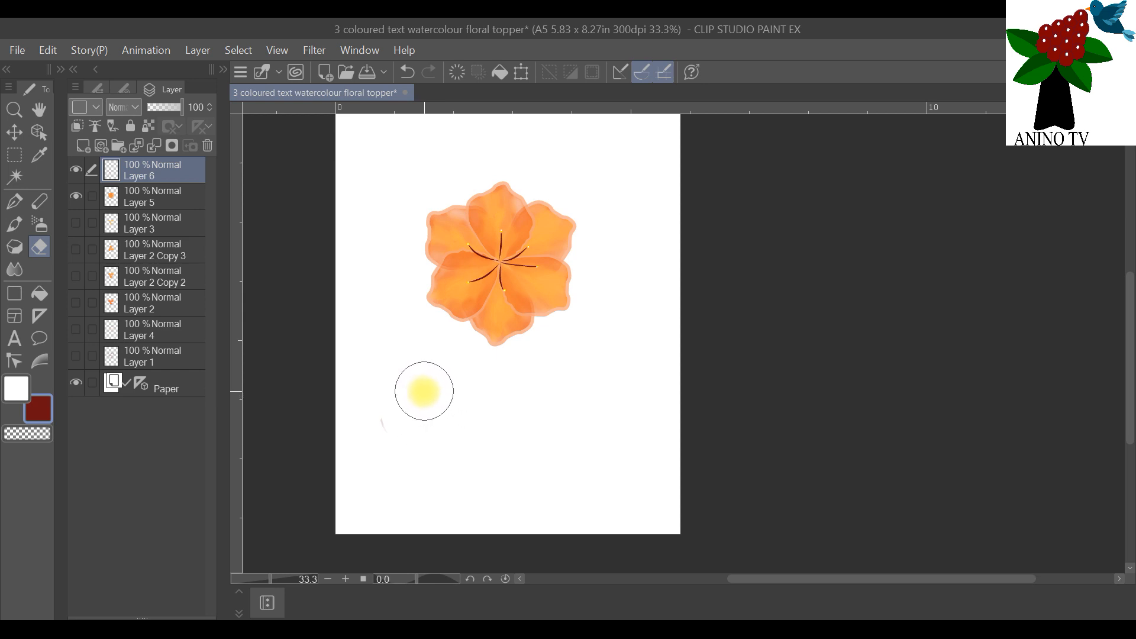
Step: Try a single dark red petal outline with a pointed base below the orange flower, and erase it
click(16, 203)
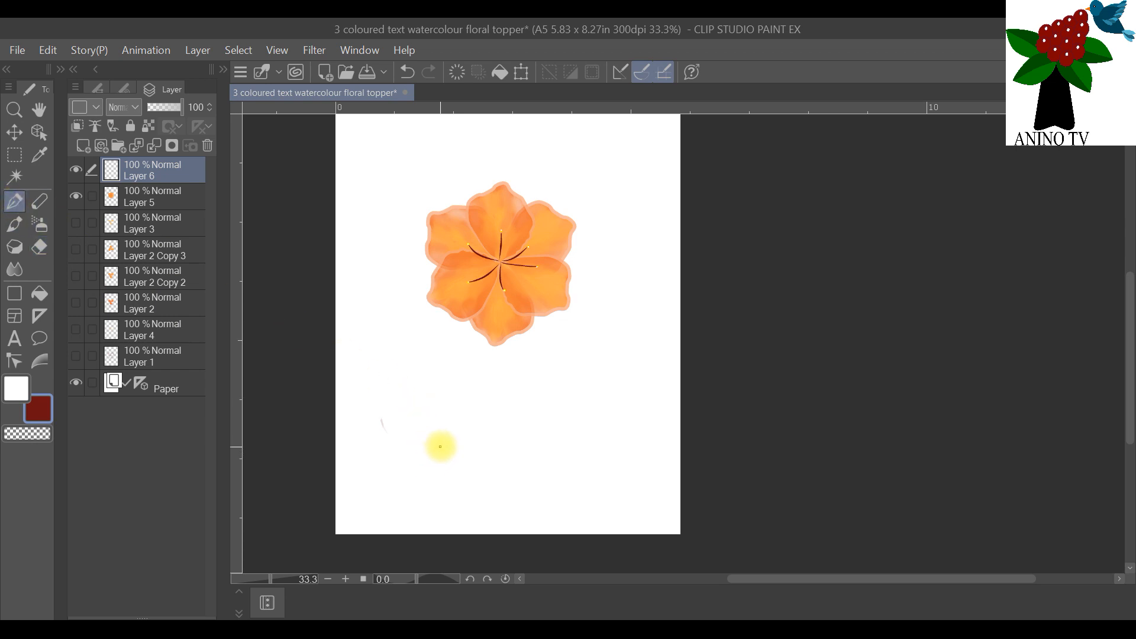
mouse_move(431, 452)
mouse_down()
mouse_move(385, 396)
mouse_move(392, 358)
mouse_move(437, 370)
mouse_move(451, 400)
mouse_move(448, 443)
mouse_move(419, 445)
mouse_up()
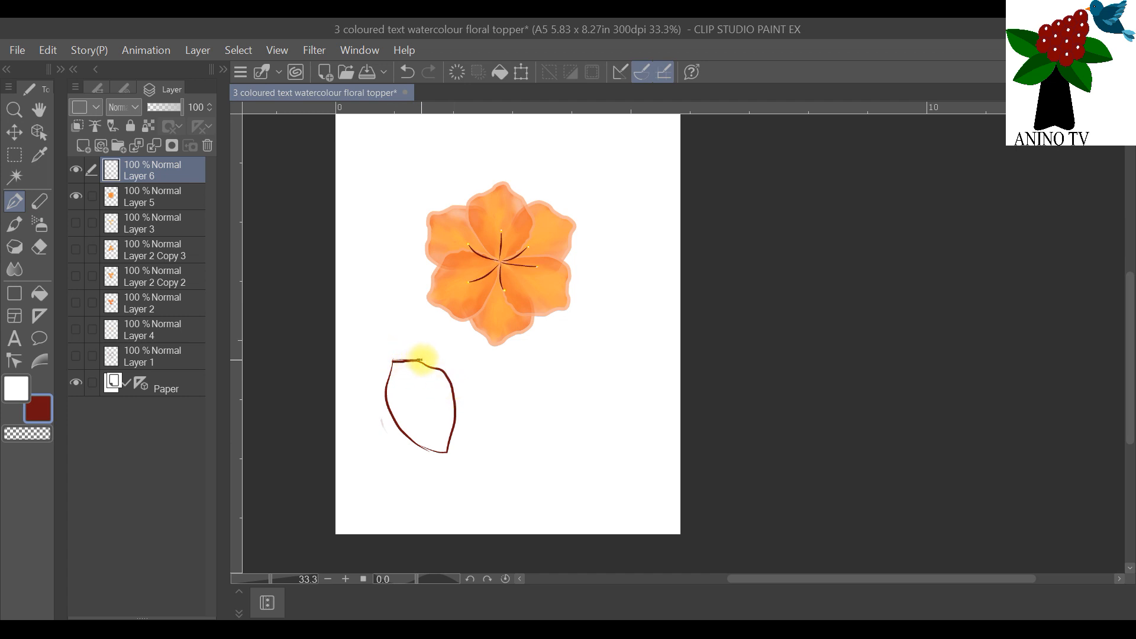
click(39, 247)
mouse_move(436, 418)
mouse_down()
mouse_move(394, 400)
mouse_move(395, 422)
mouse_move(448, 444)
mouse_up()
Step: Outline four wavy-edged petals fanning out from a shared base point below the orange flower, using the dark red pen on Layer 6
click(14, 201)
mouse_move(422, 450)
mouse_down()
mouse_move(393, 424)
mouse_move(391, 381)
mouse_move(424, 356)
mouse_move(446, 376)
mouse_move(452, 443)
mouse_move(414, 445)
mouse_up()
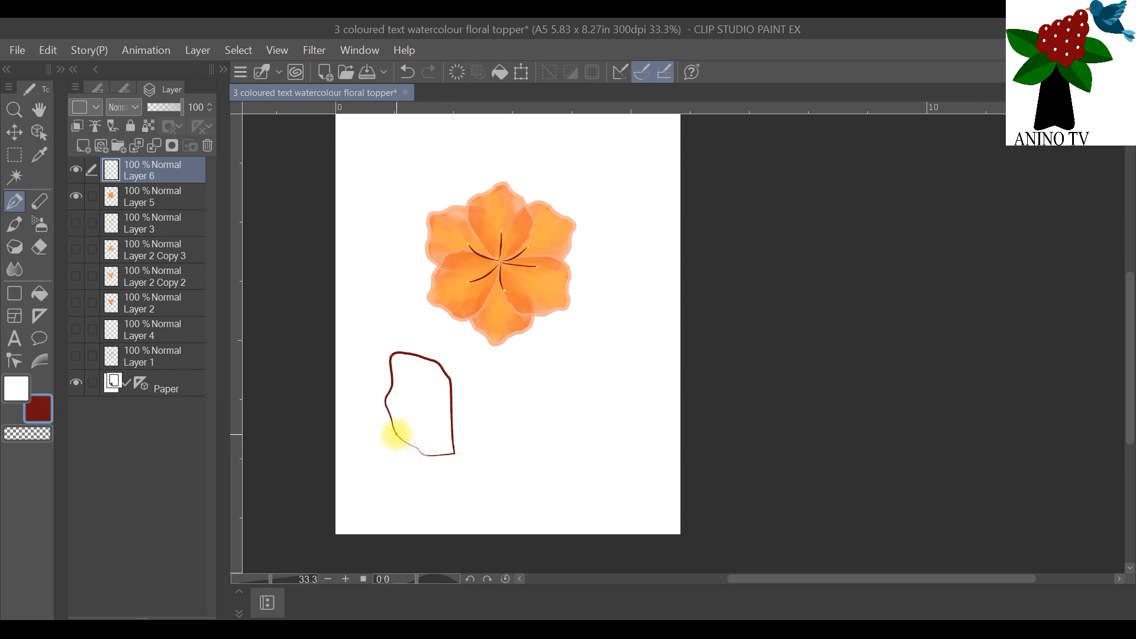
drag(431, 457, 450, 454)
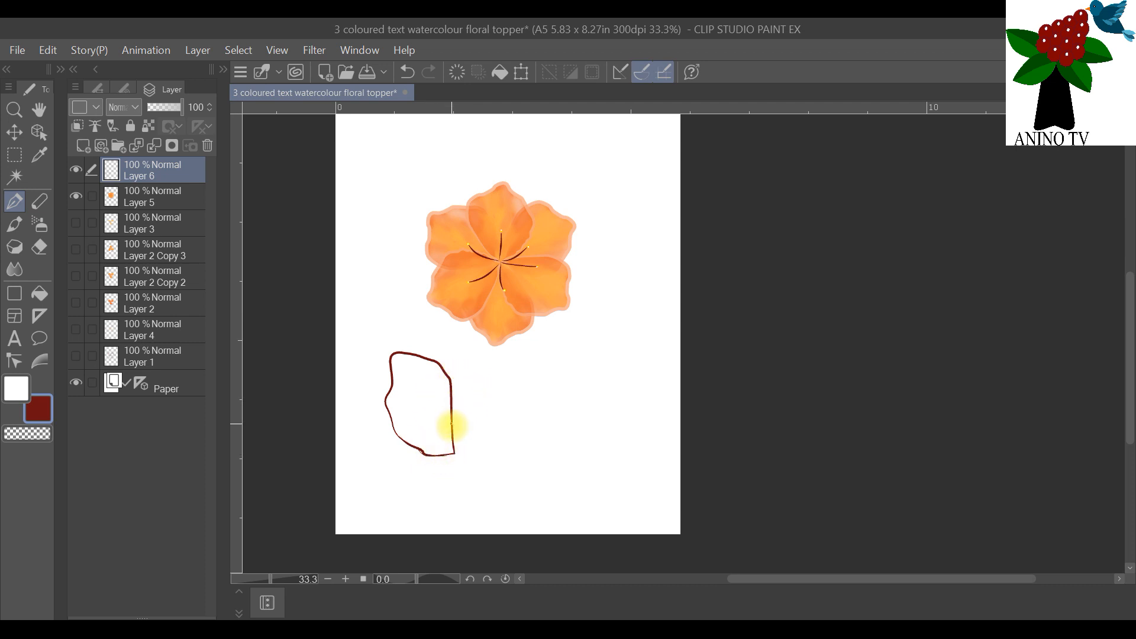
mouse_move(454, 438)
mouse_down()
mouse_move(471, 378)
mouse_move(500, 362)
mouse_move(512, 378)
mouse_move(512, 423)
mouse_move(455, 453)
mouse_up()
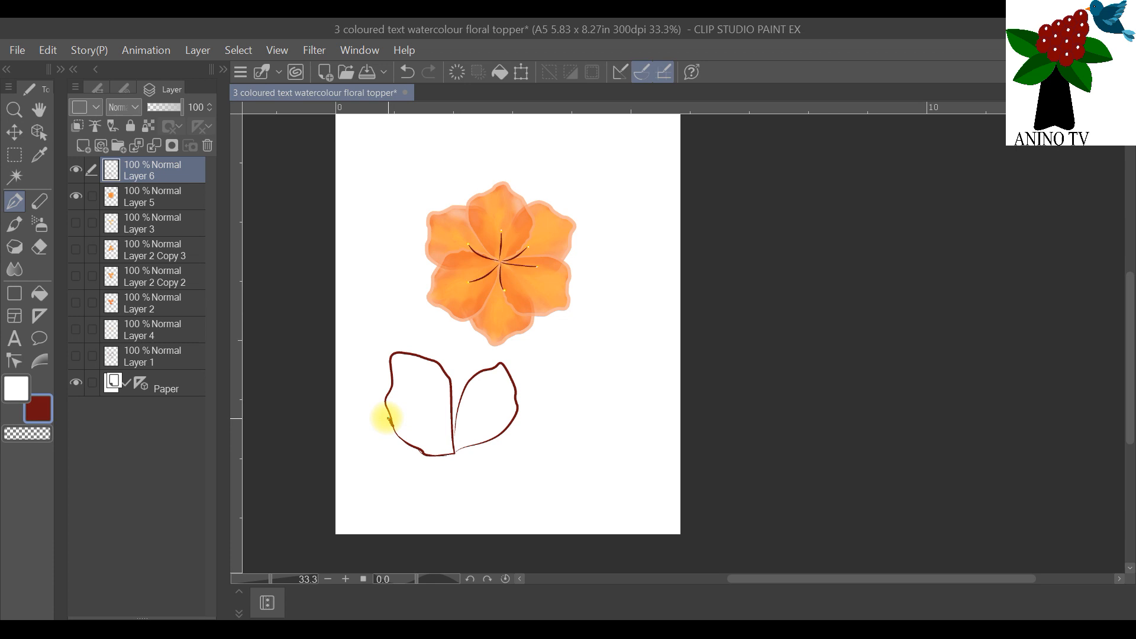
mouse_move(347, 434)
mouse_down()
mouse_move(350, 459)
mouse_move(370, 480)
mouse_move(445, 449)
mouse_up()
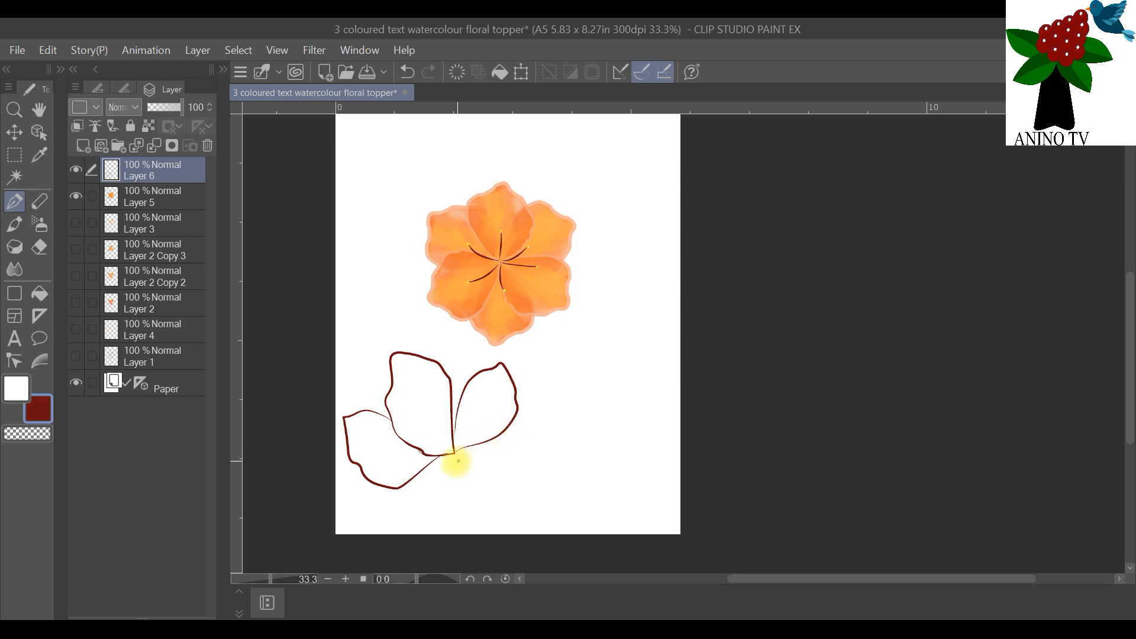
mouse_move(448, 454)
mouse_down()
mouse_move(517, 478)
mouse_move(555, 464)
mouse_move(558, 414)
mouse_move(519, 401)
mouse_up()
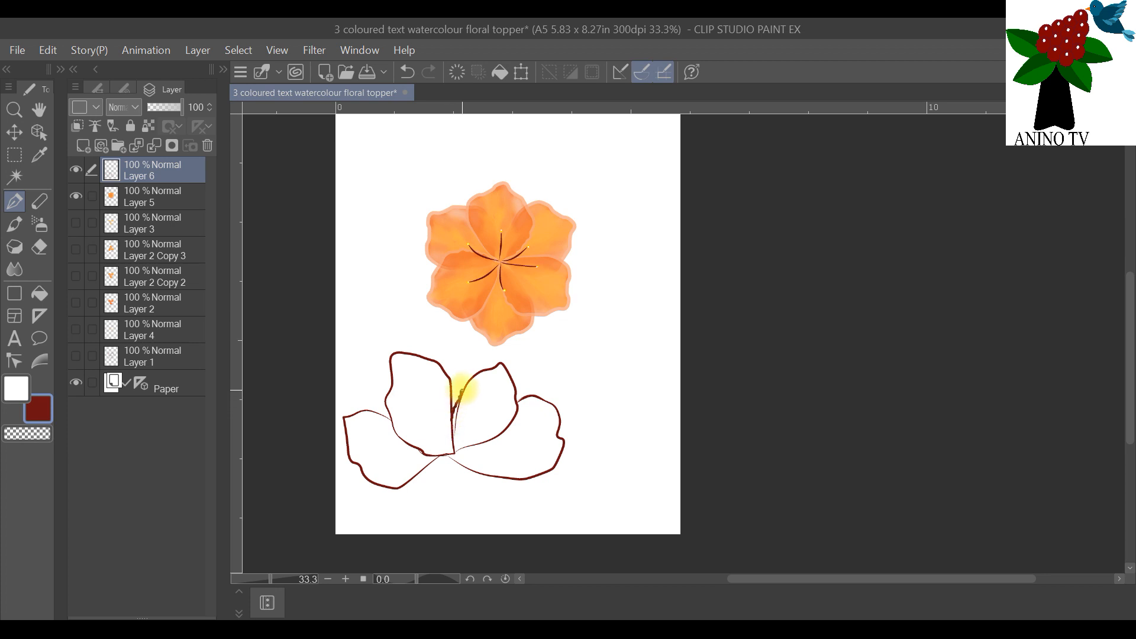
Step: Erase the stray doubled line on the inner edge of the upper-right petal with the eraser at size 1.2
click(40, 246)
click(122, 89)
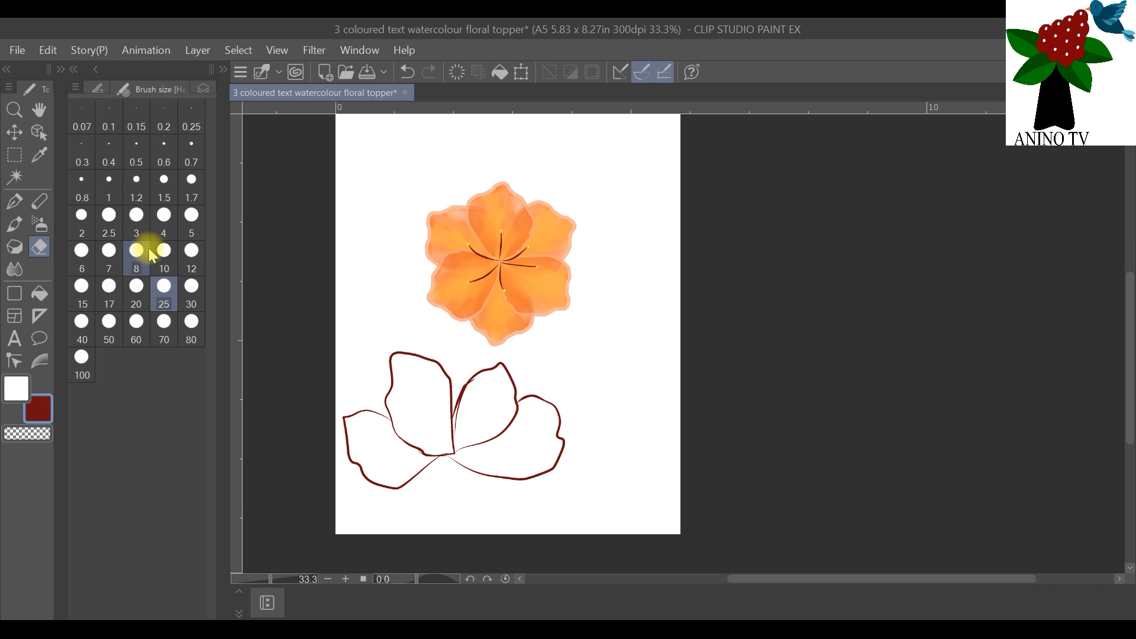
click(140, 194)
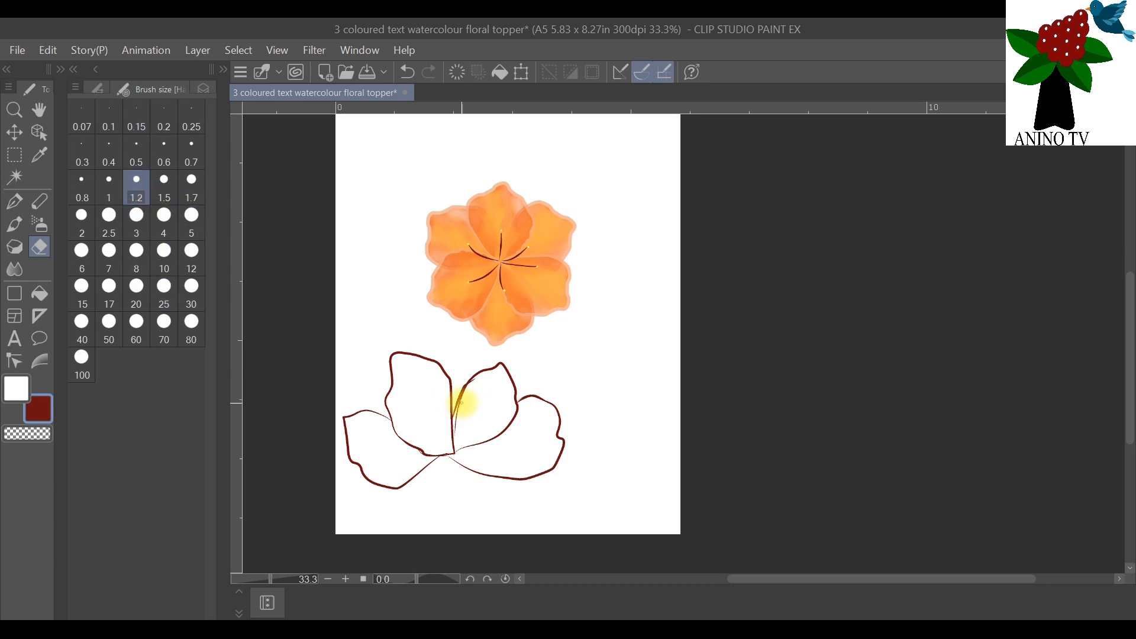
drag(460, 406, 457, 432)
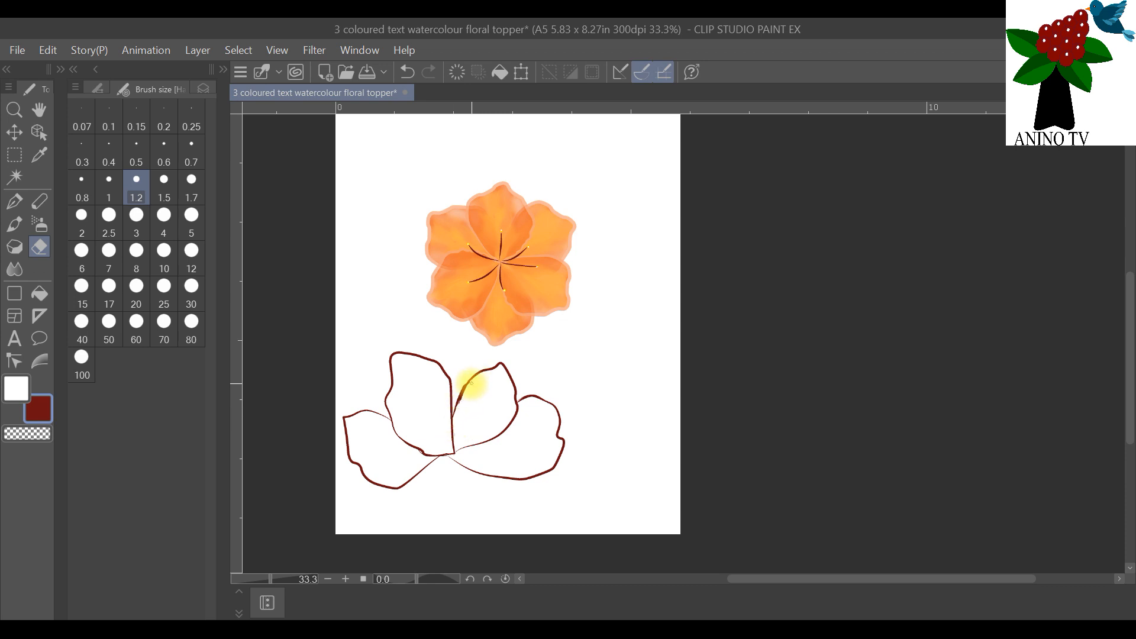
click(202, 92)
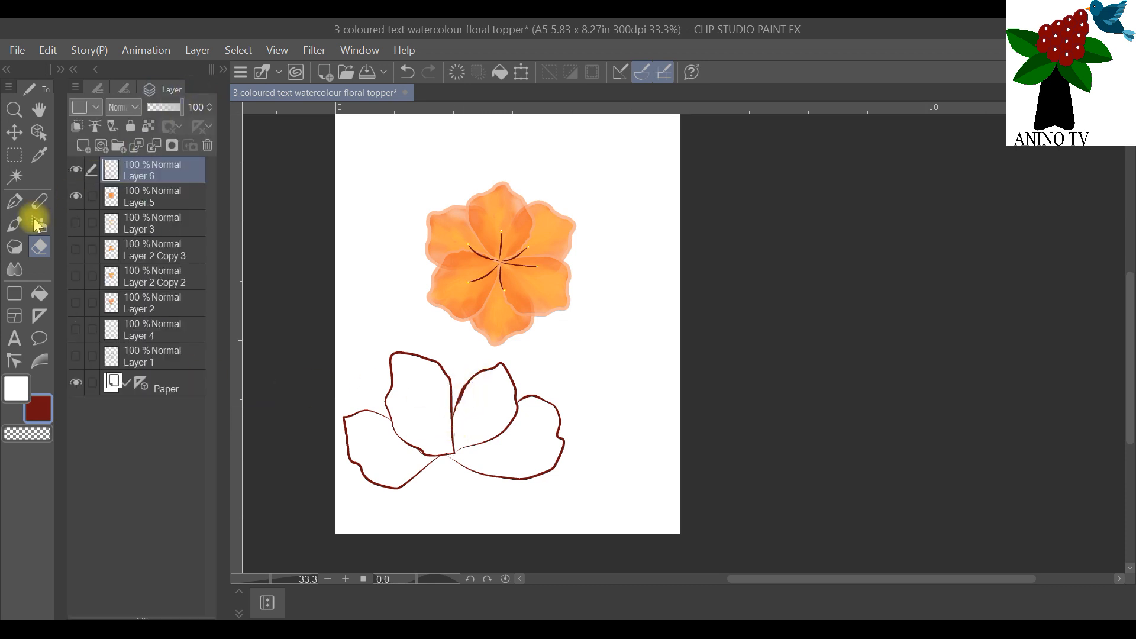
Step: Add a new layer above Layer 6 and outline a fifth, front petal in dark red overlapping the flower's base
click(14, 202)
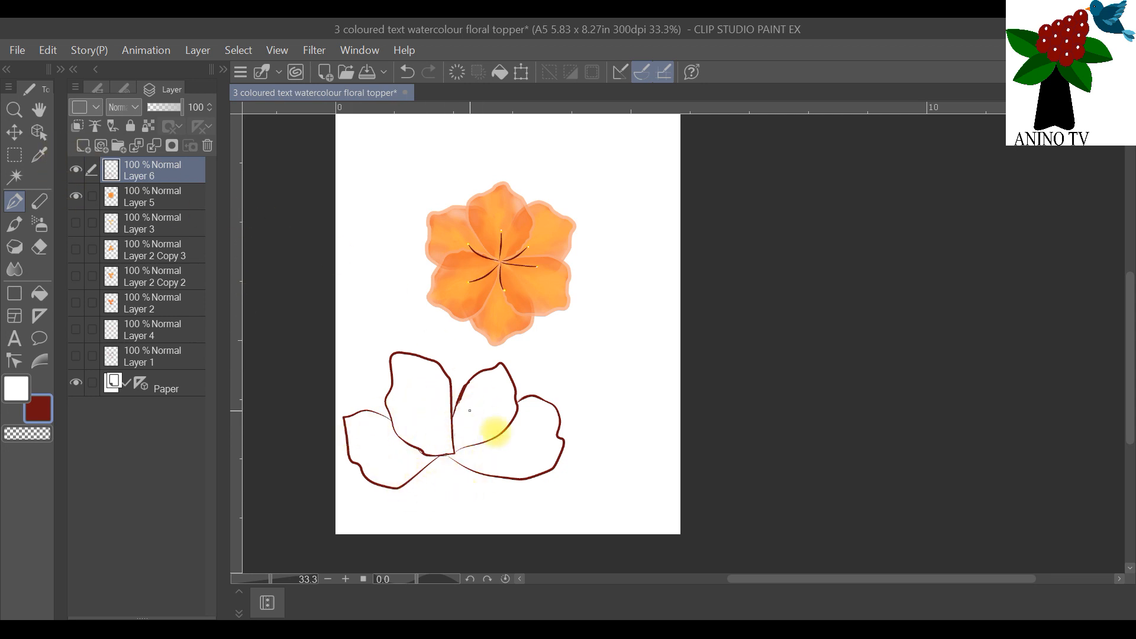
click(101, 146)
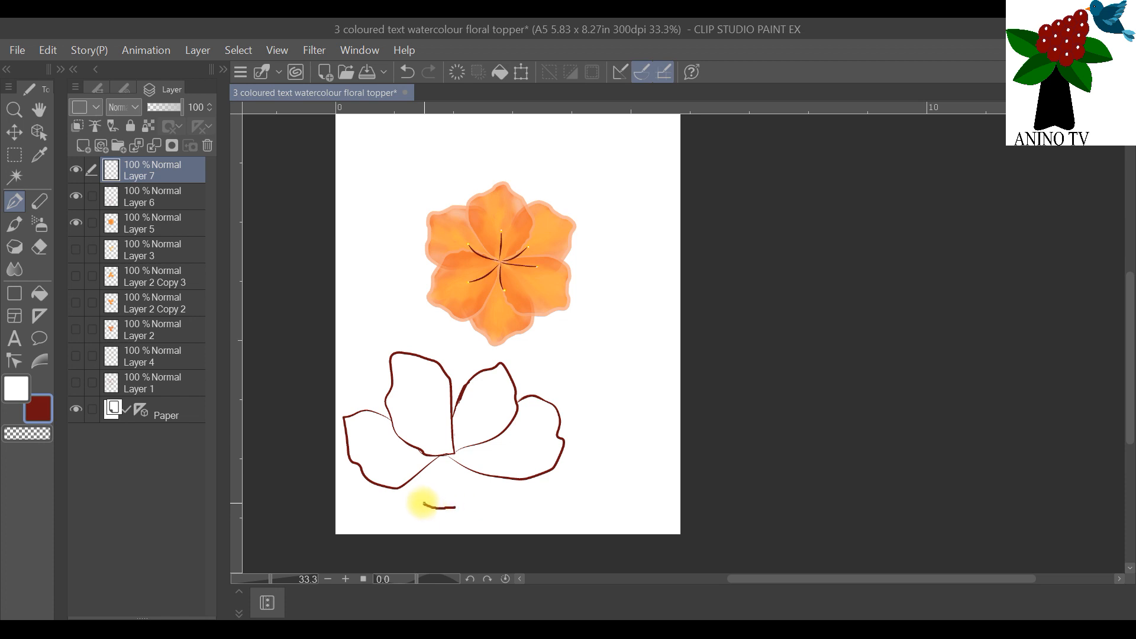
mouse_move(412, 472)
mouse_down()
mouse_move(406, 451)
mouse_move(421, 432)
mouse_move(446, 414)
mouse_move(466, 420)
mouse_move(485, 435)
mouse_move(477, 502)
mouse_move(488, 520)
mouse_move(452, 508)
mouse_move(493, 525)
mouse_up()
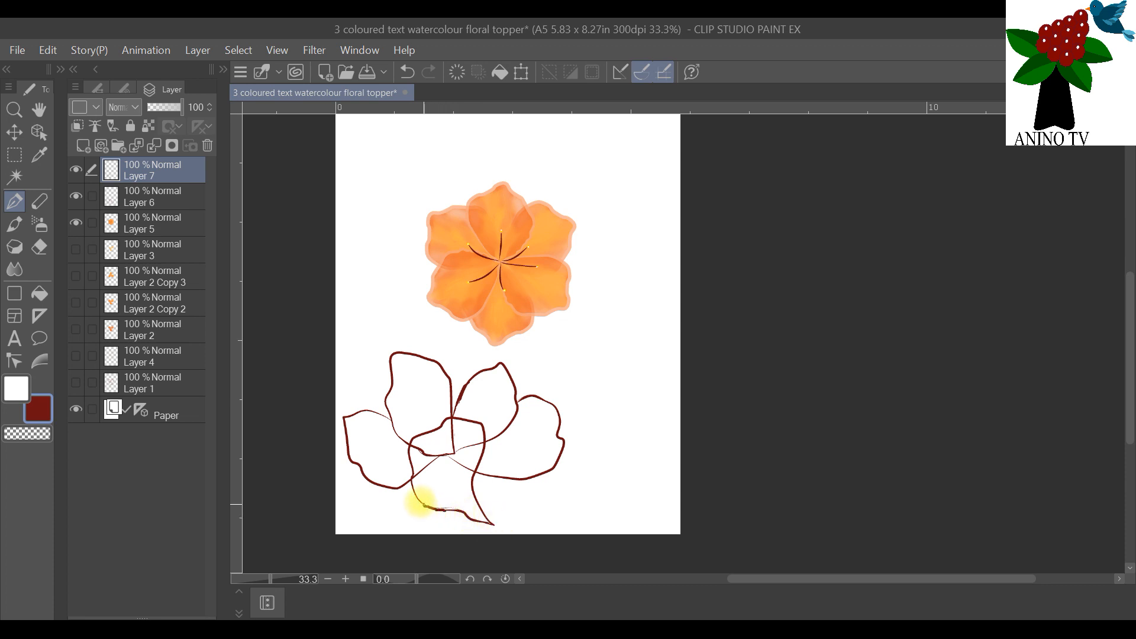
Step: Clean up the doubled line along the front petal's lower edge with the eraser at size 0.7
click(39, 247)
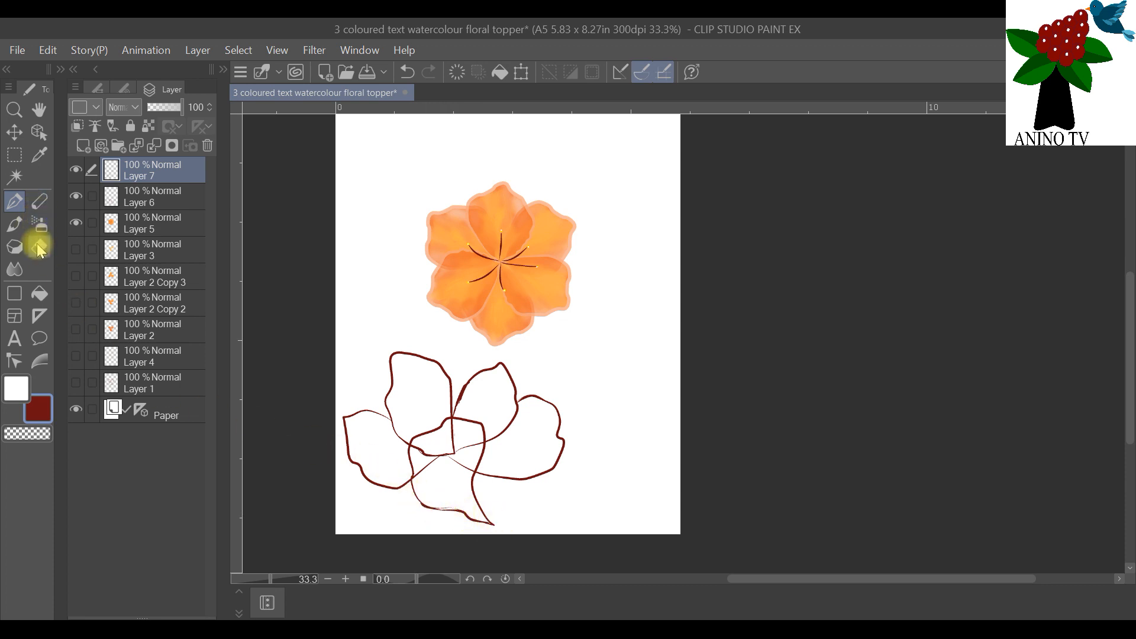
click(122, 88)
click(164, 149)
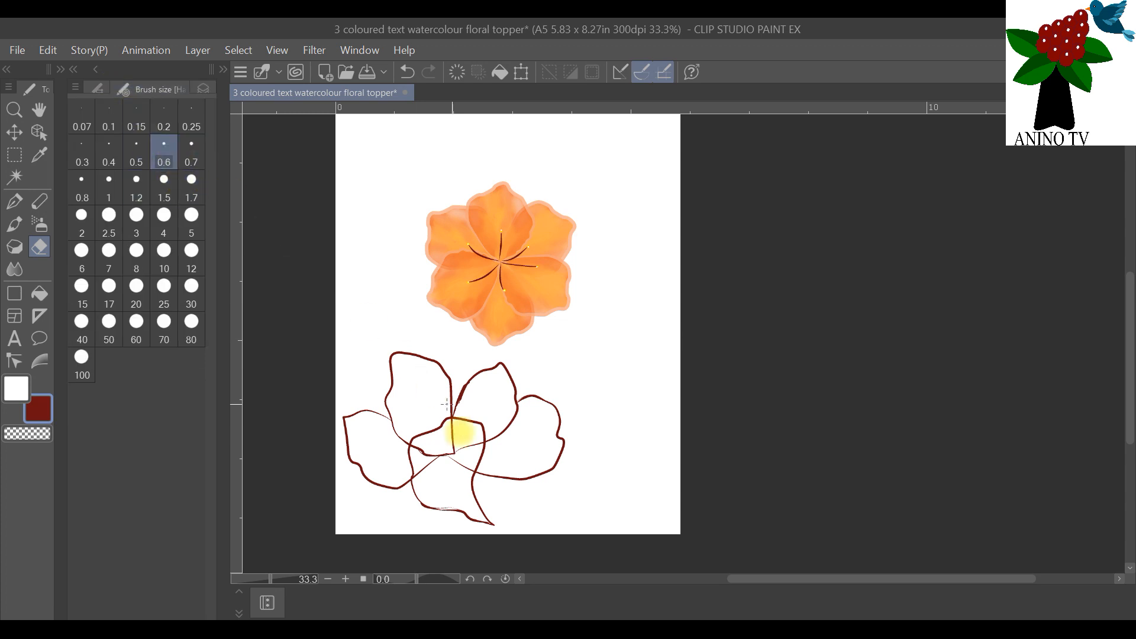
scroll(286, 537, up, 5)
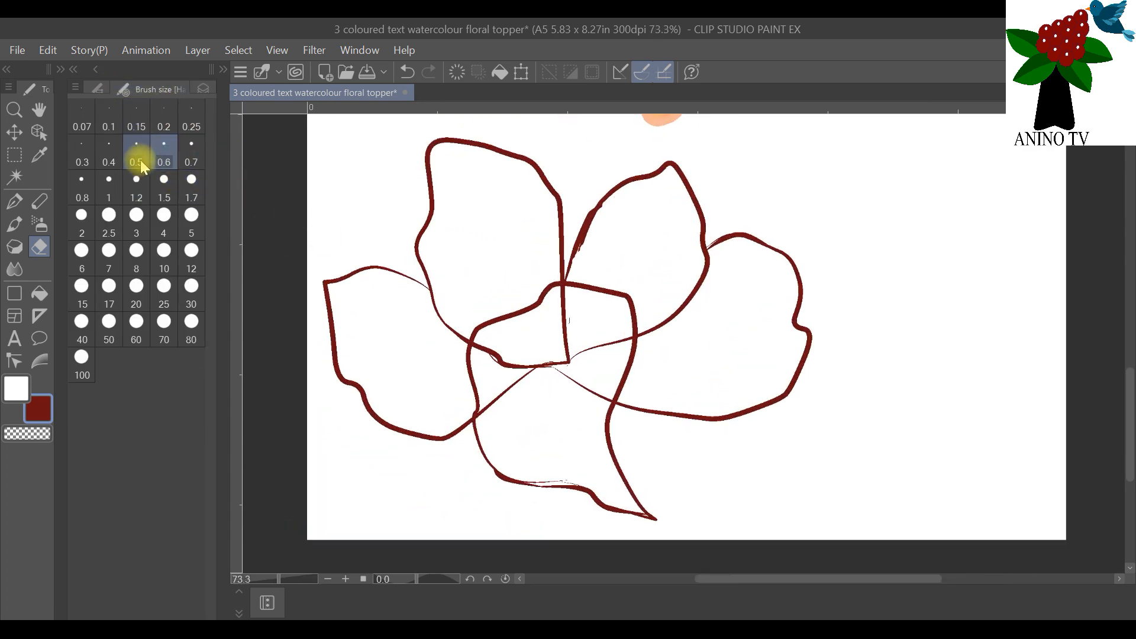
click(191, 149)
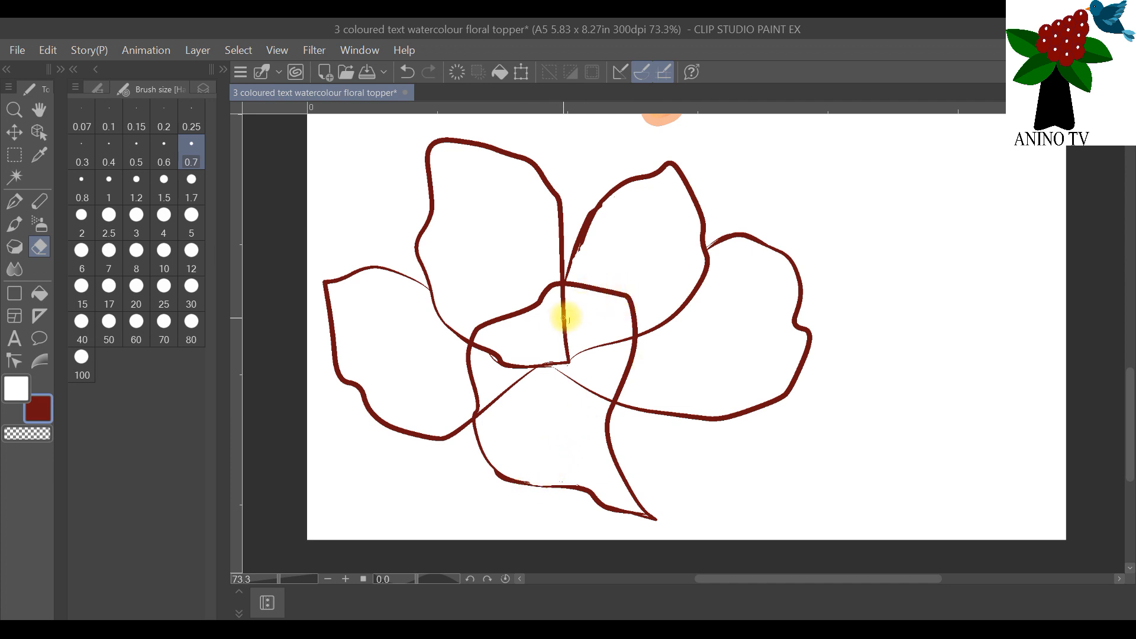
Step: Draw a dark red fold line just inside the front petal's upper edge on Layer 7
click(203, 89)
click(153, 196)
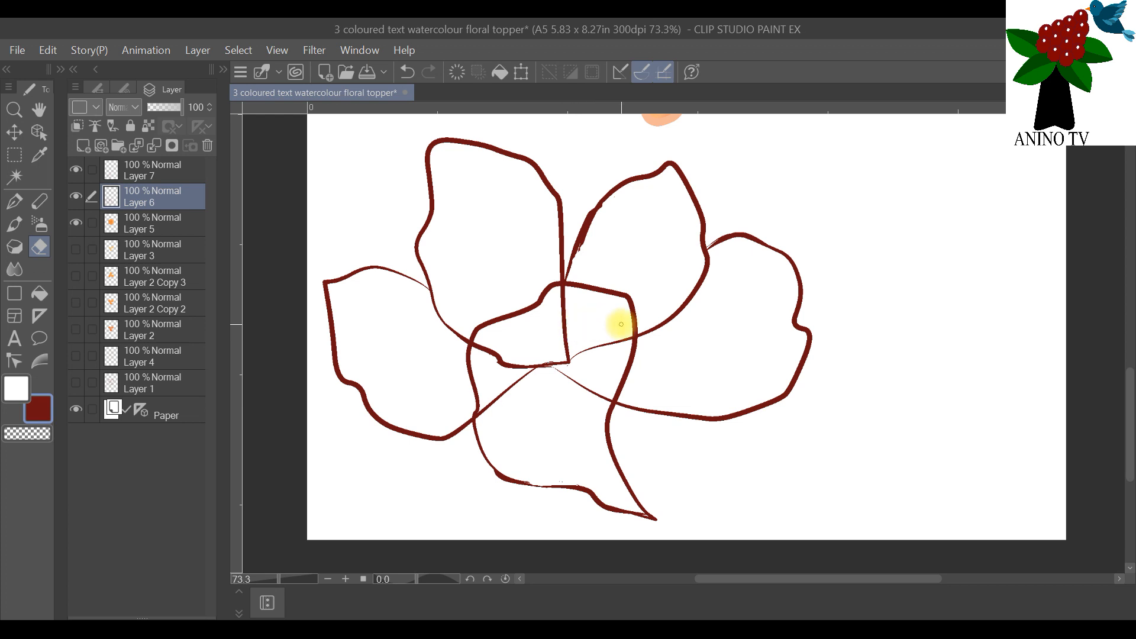
scroll(738, 246, down, 2)
scroll(746, 225, down, 1)
scroll(898, 193, up, 1)
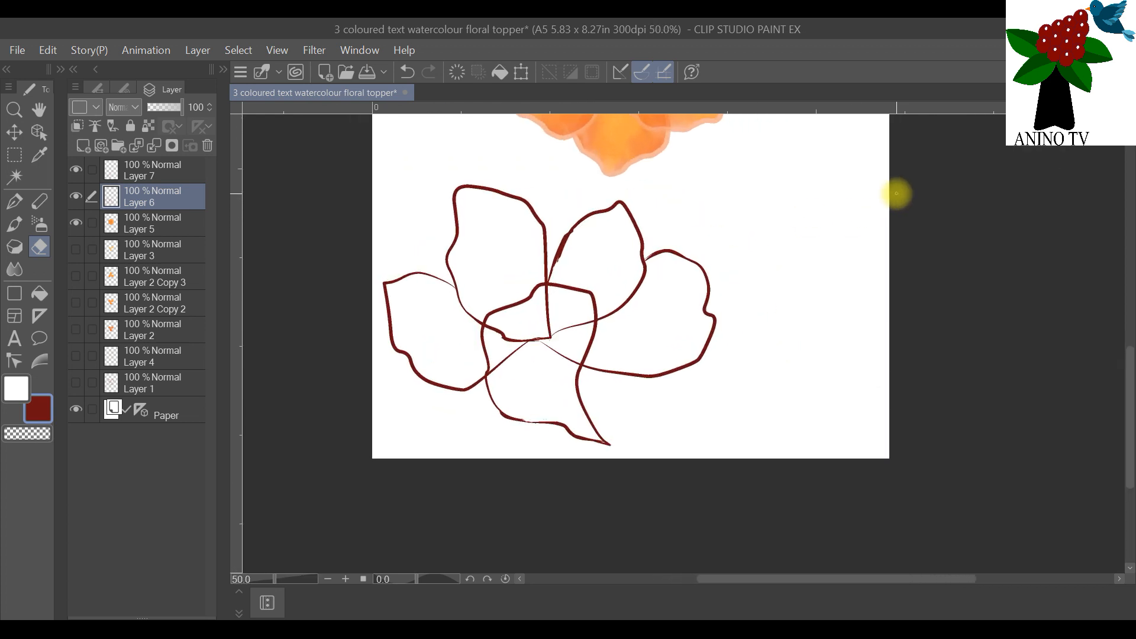
drag(1128, 368, 1129, 337)
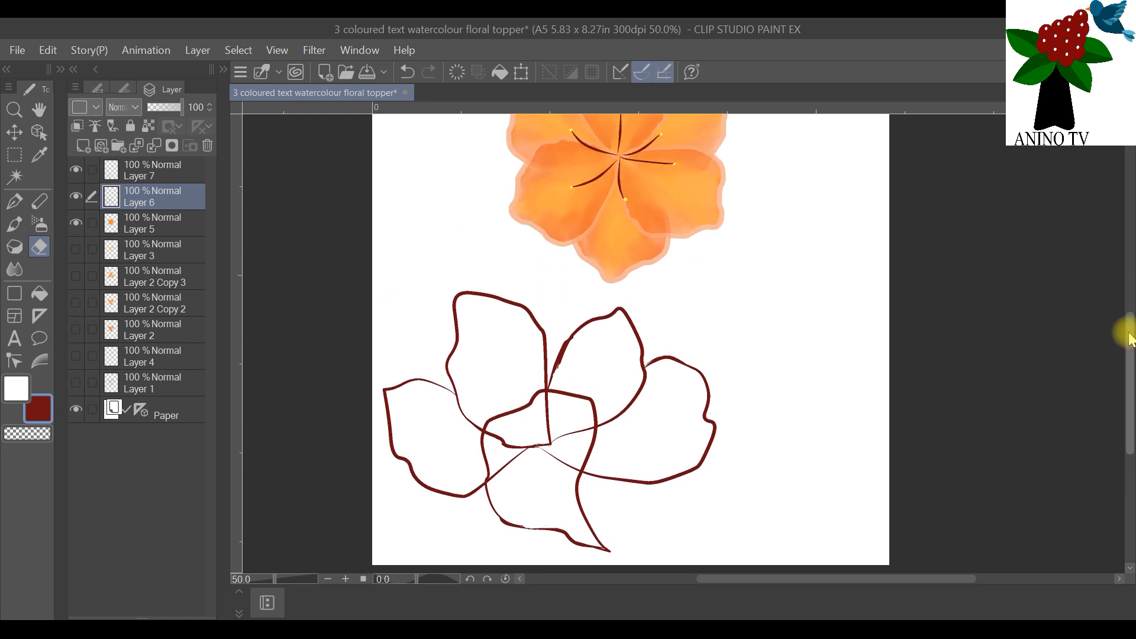
click(140, 172)
click(15, 201)
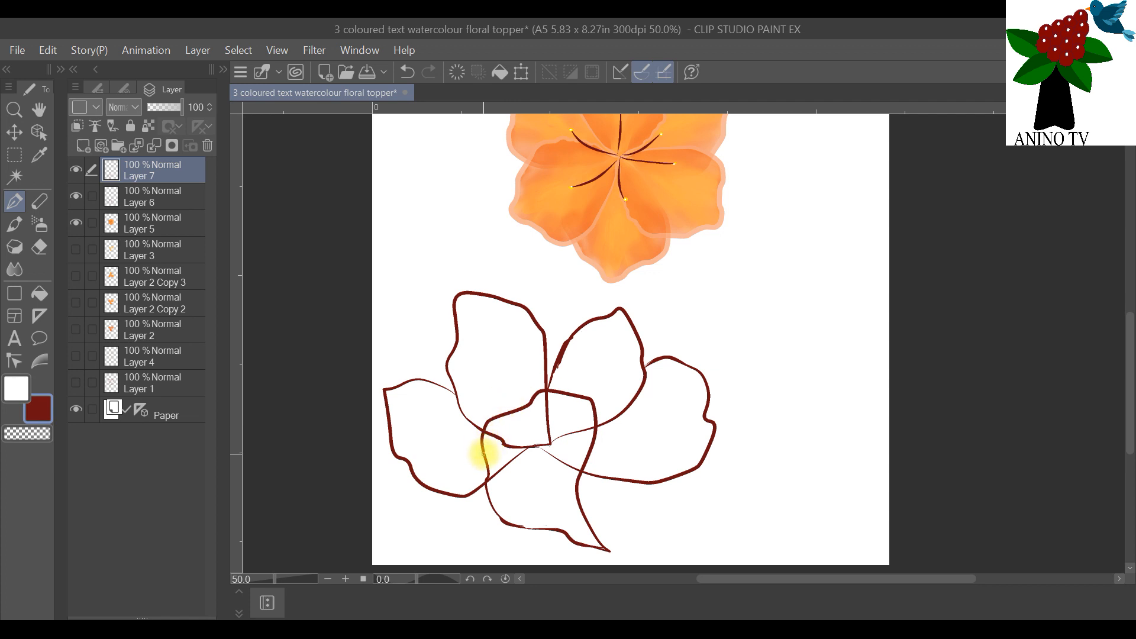
mouse_move(484, 454)
mouse_down()
mouse_move(528, 433)
mouse_move(553, 407)
mouse_move(595, 415)
mouse_up()
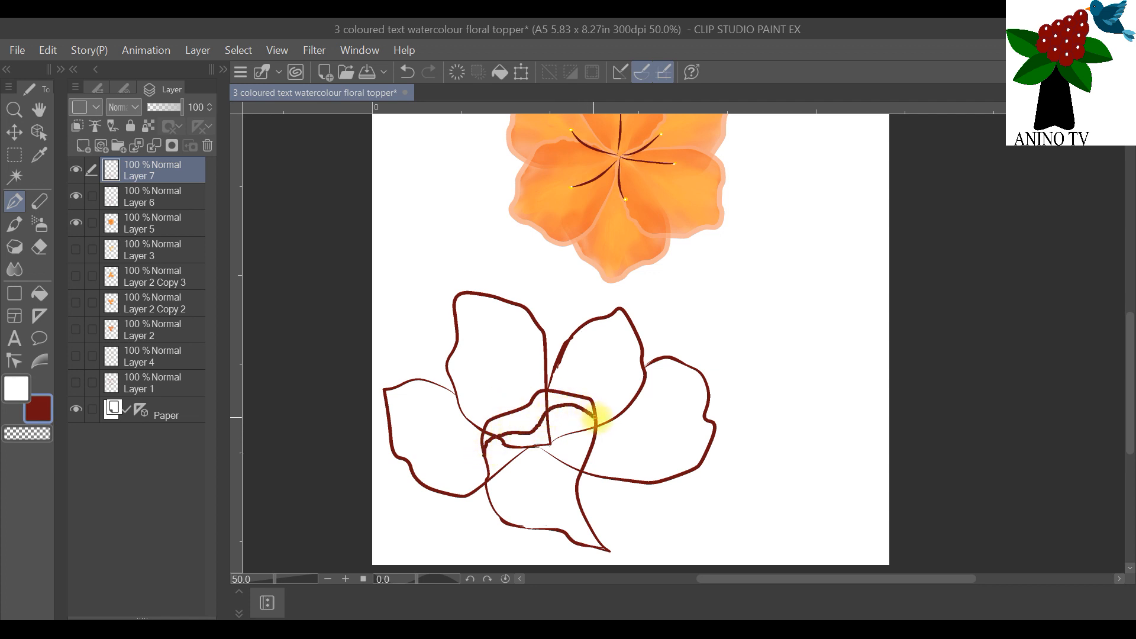
Step: Hide the front petal layer, make Layer 6 active, and auto-select the areas inside the four petal outlines
click(77, 196)
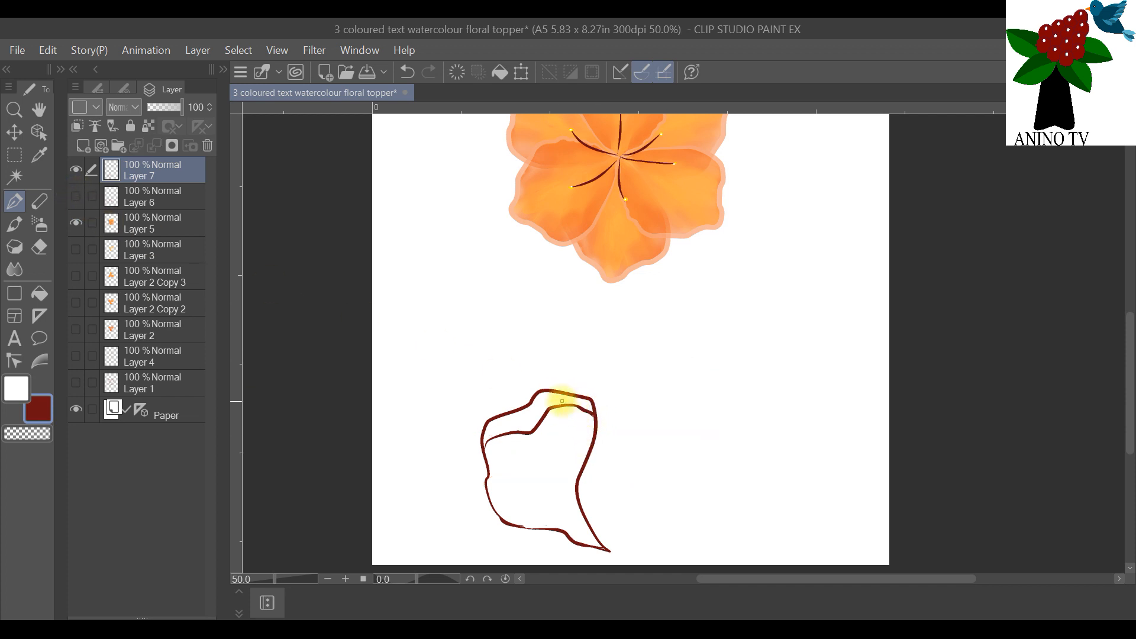
click(76, 170)
click(76, 196)
click(128, 203)
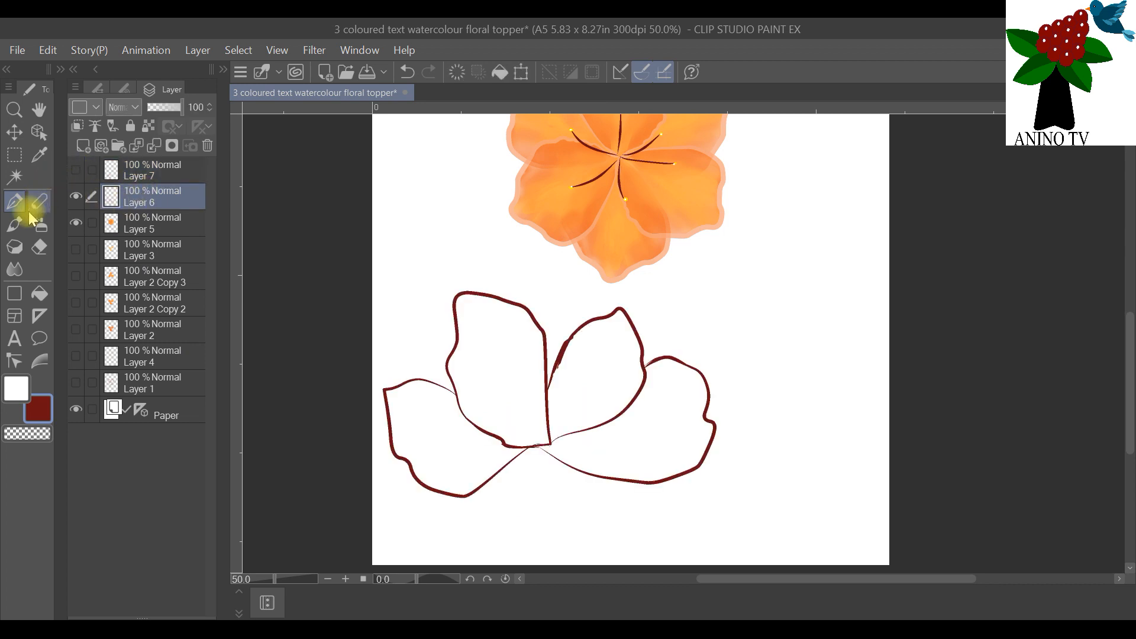
click(14, 177)
click(446, 417)
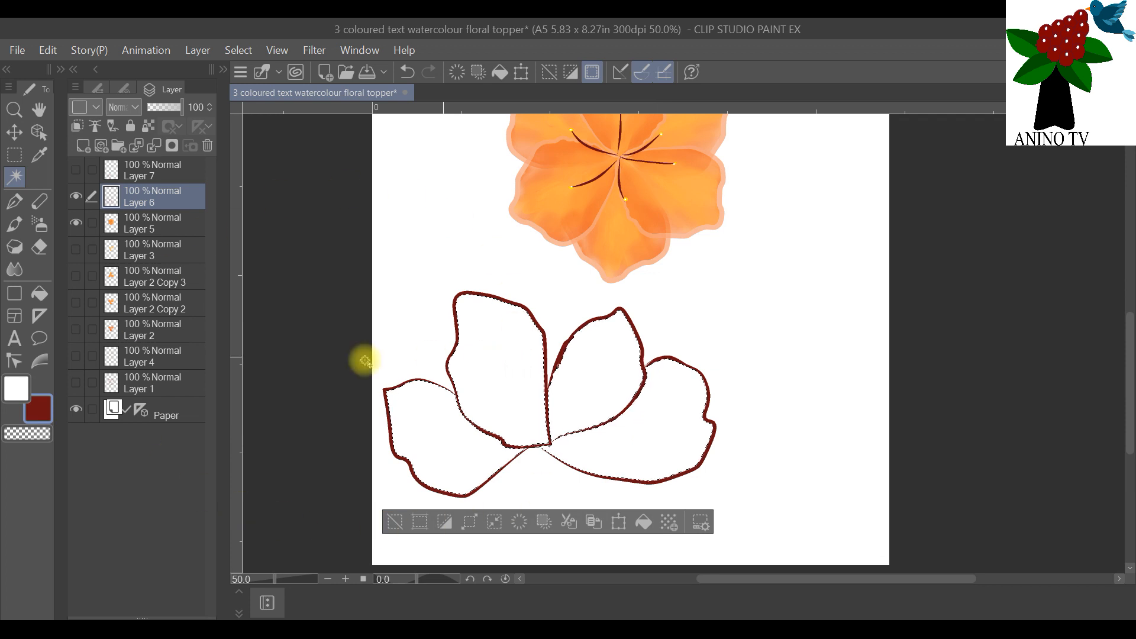
Step: Set the main colour to orange EE6B28 from the standard color set
click(16, 387)
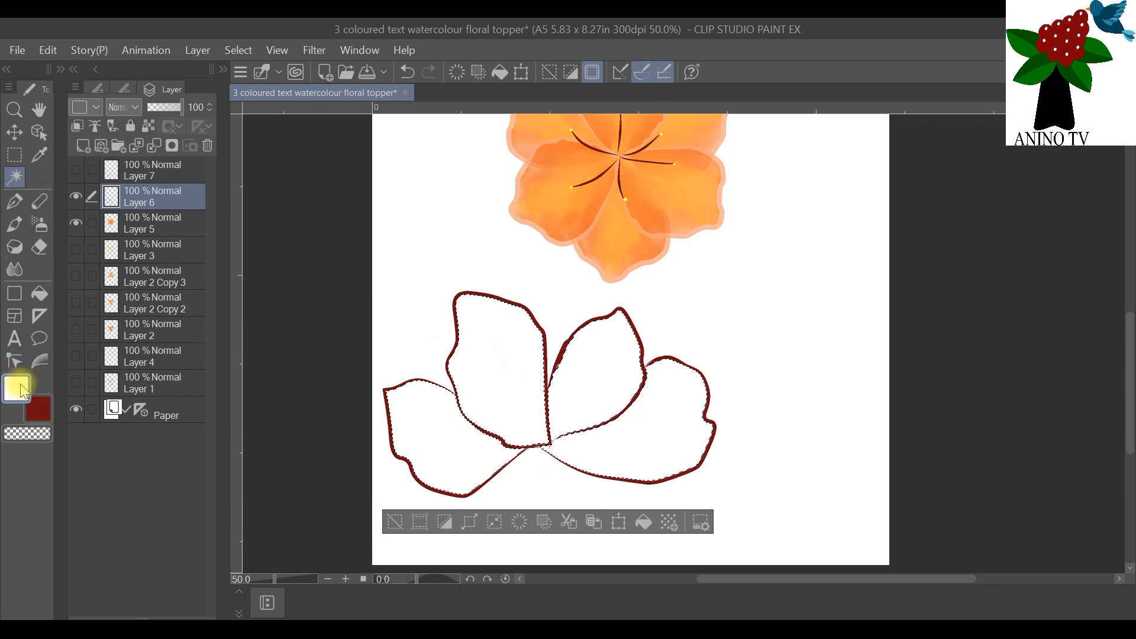
click(17, 390)
click(178, 162)
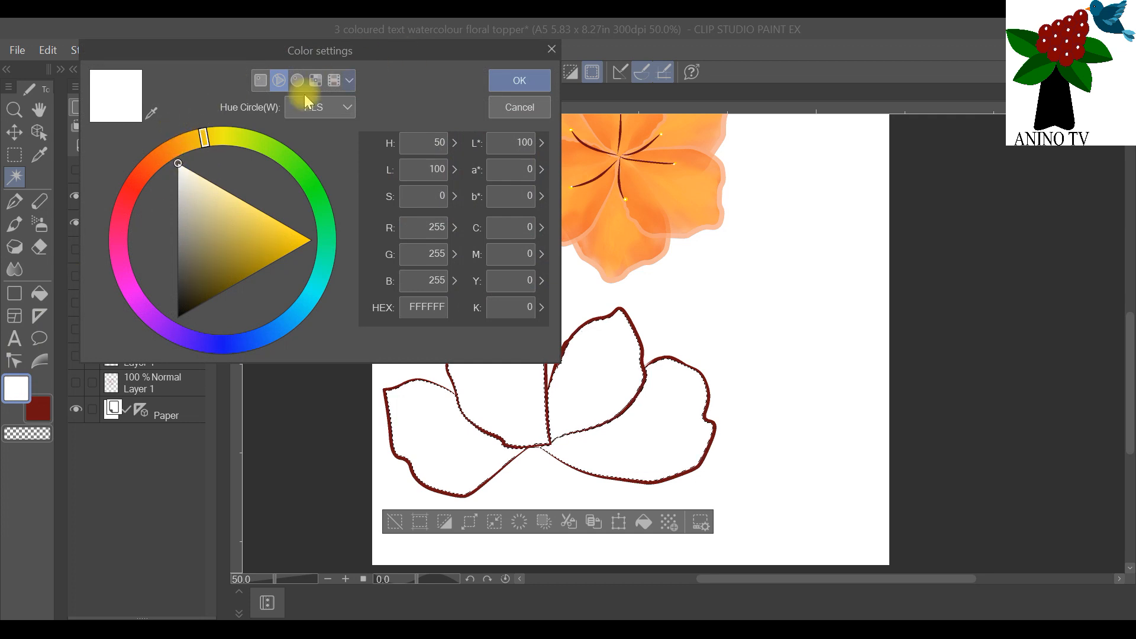
click(349, 80)
click(292, 172)
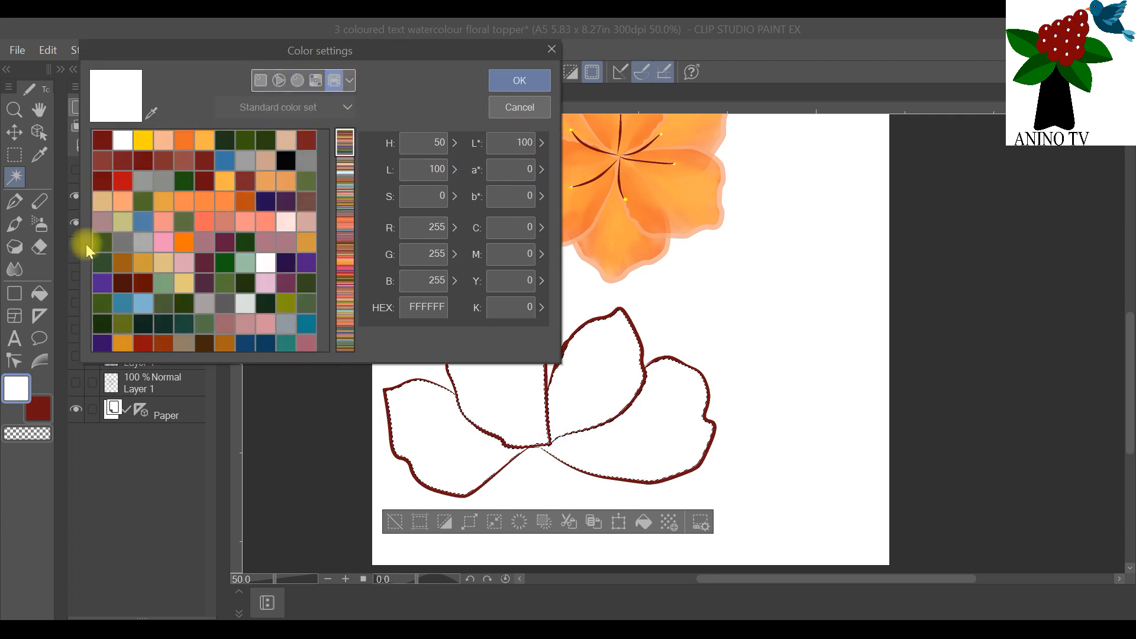
click(184, 139)
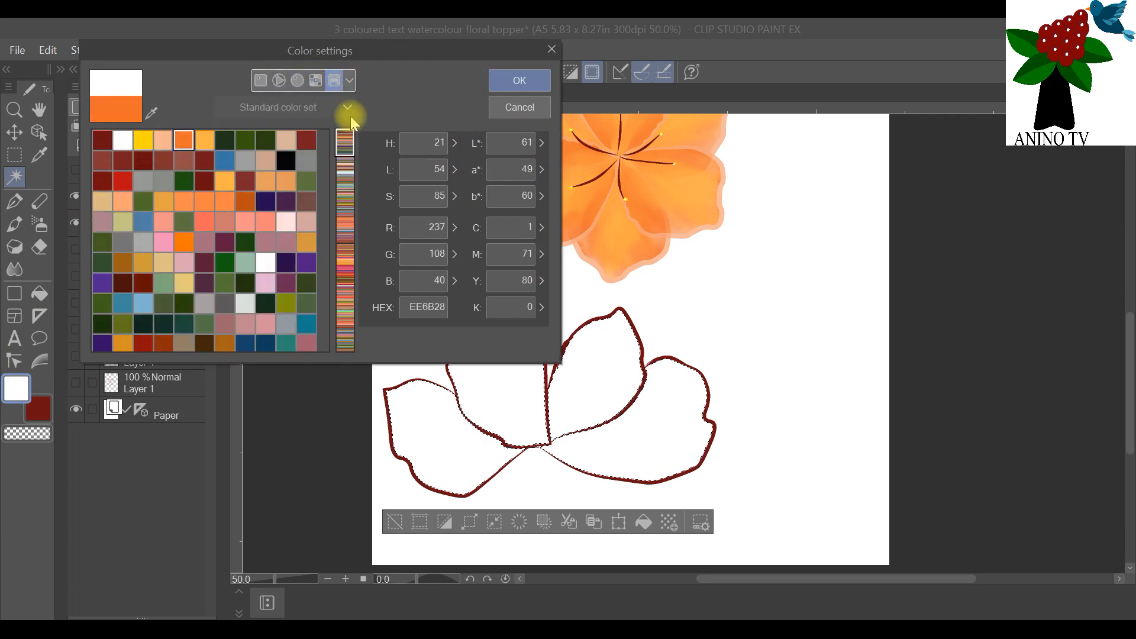
click(513, 82)
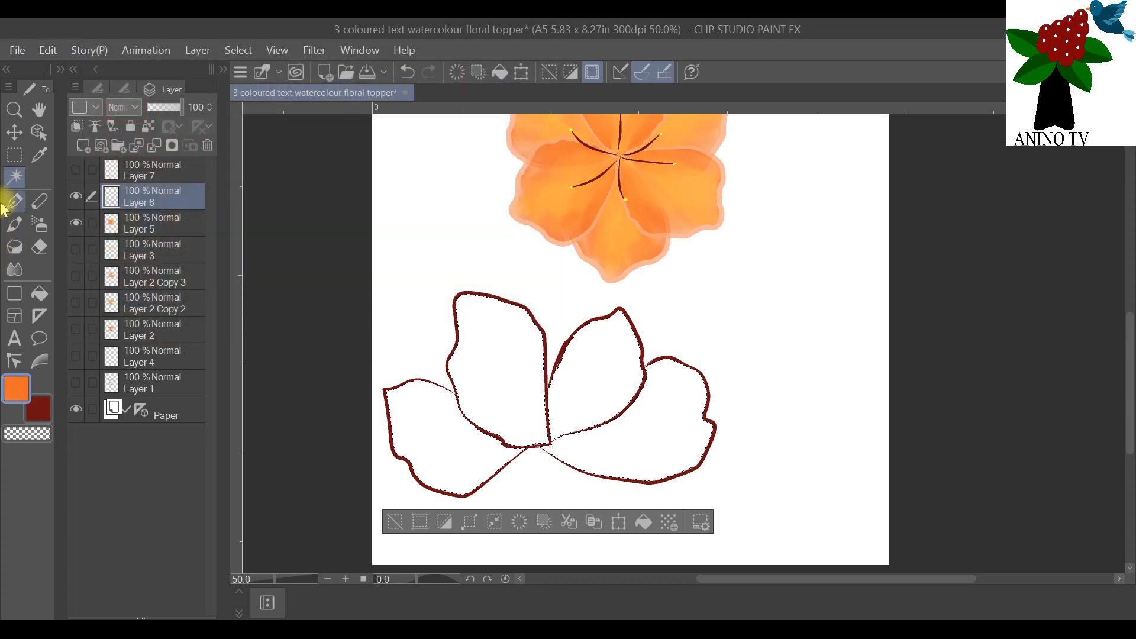
Step: Add a new raster layer above Layer 7, hide it, and make Layer 6 the active layer
click(13, 201)
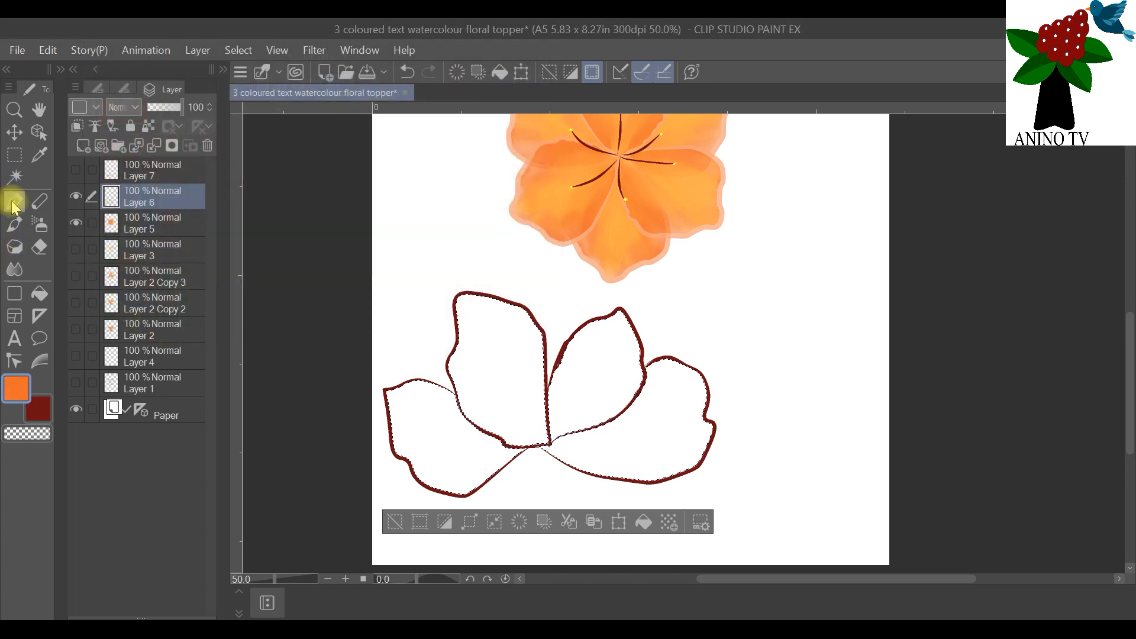
click(83, 146)
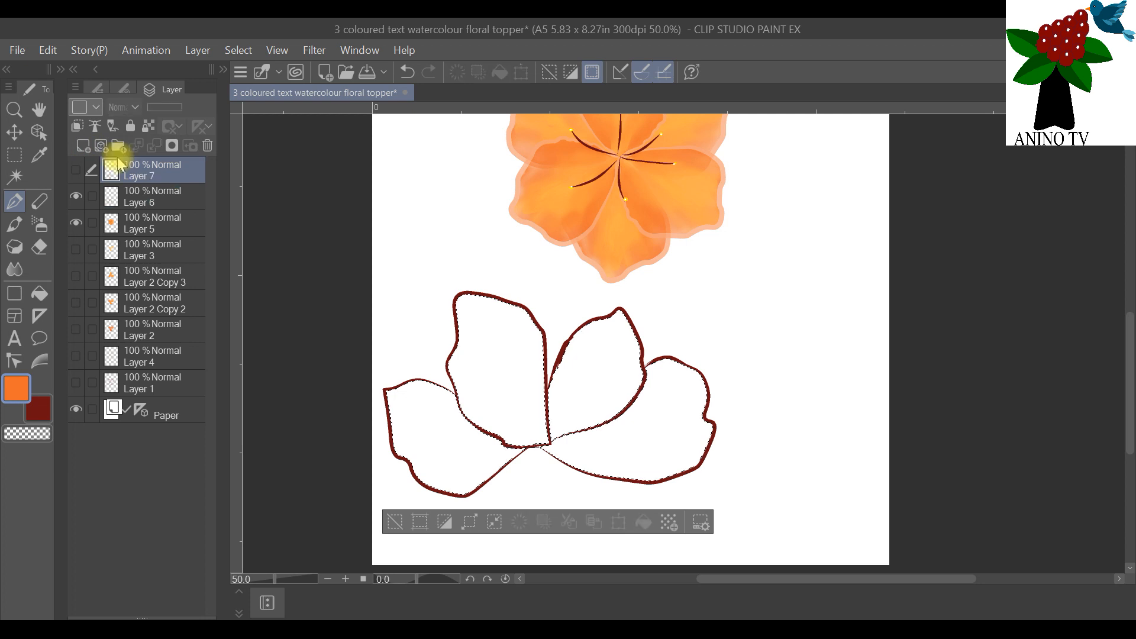
click(86, 149)
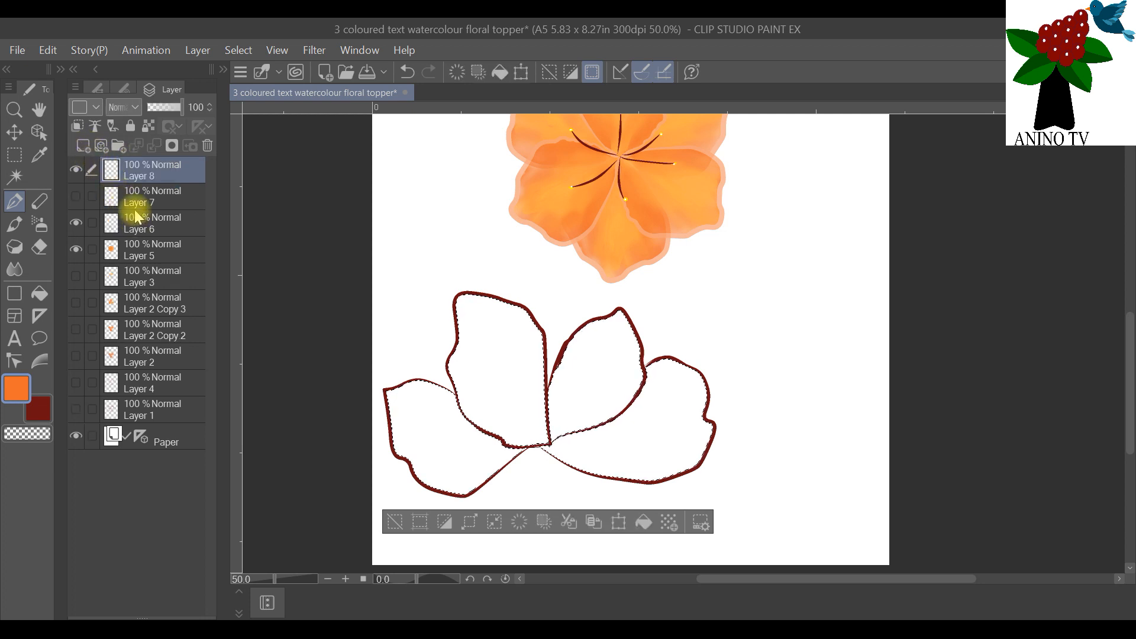
click(137, 223)
click(76, 171)
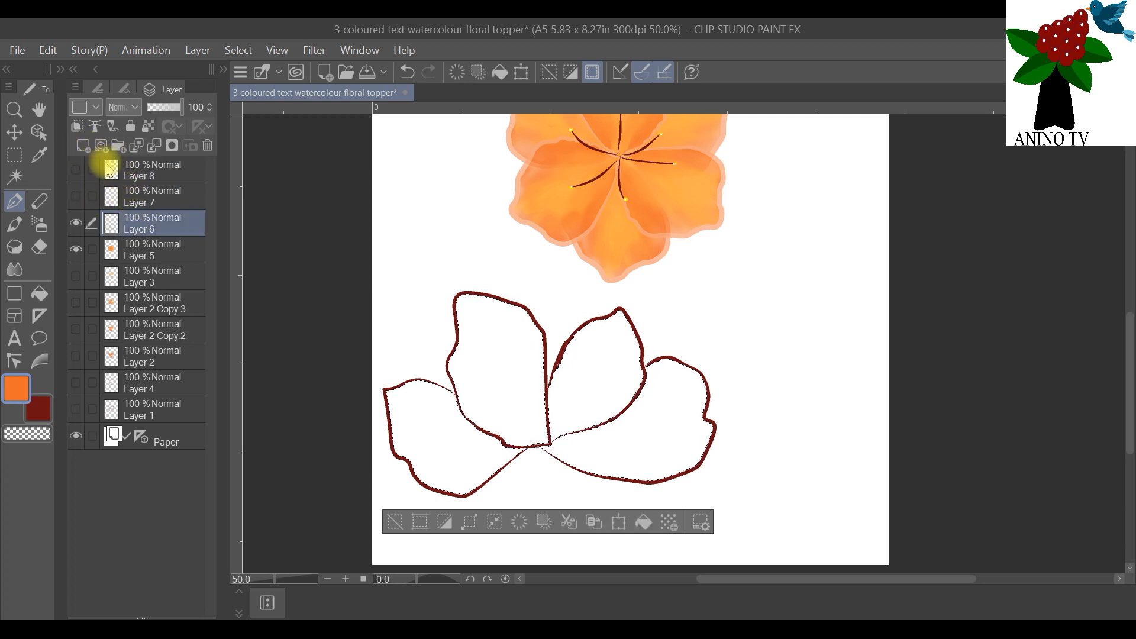
Step: Undo the addition of the raster layer above Layer 7 and make Layer 6 the active layer
click(48, 51)
click(48, 72)
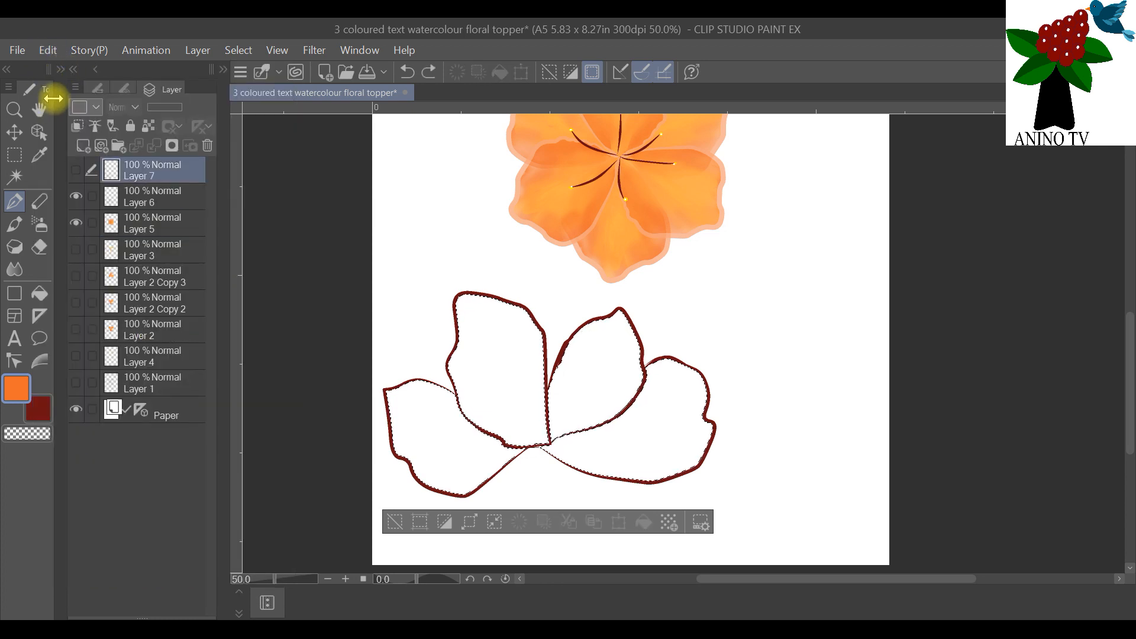
click(77, 196)
click(77, 196)
click(114, 197)
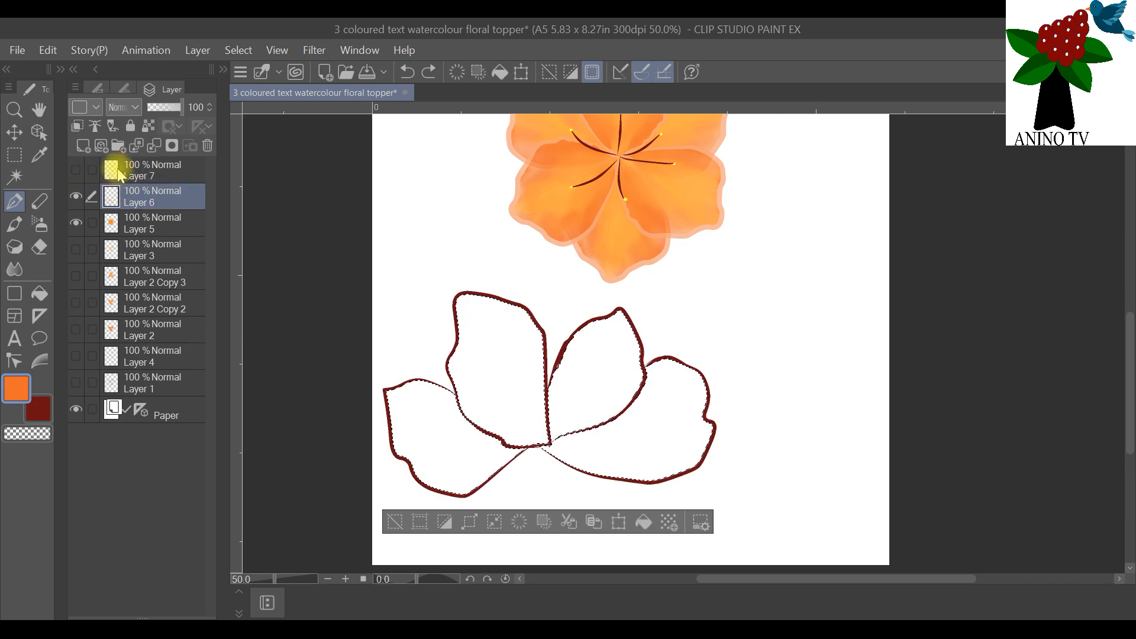
Step: Check the front petal outline on Layer 7, hide it again, and add a new raster layer directly above Layer 6
click(118, 172)
click(77, 171)
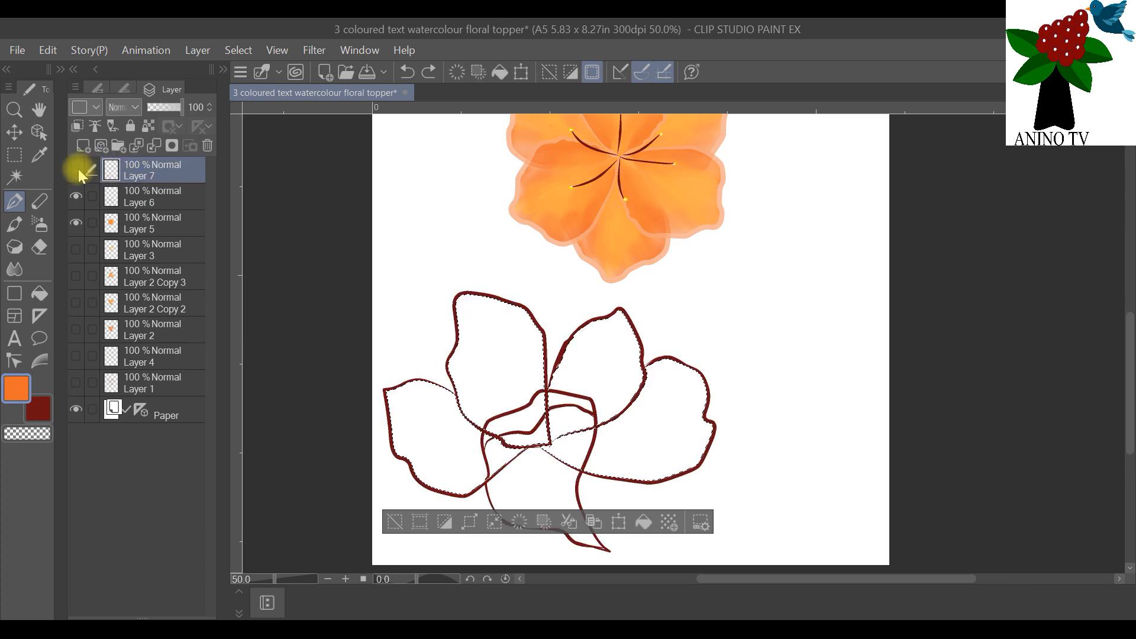
click(78, 171)
click(113, 197)
click(84, 146)
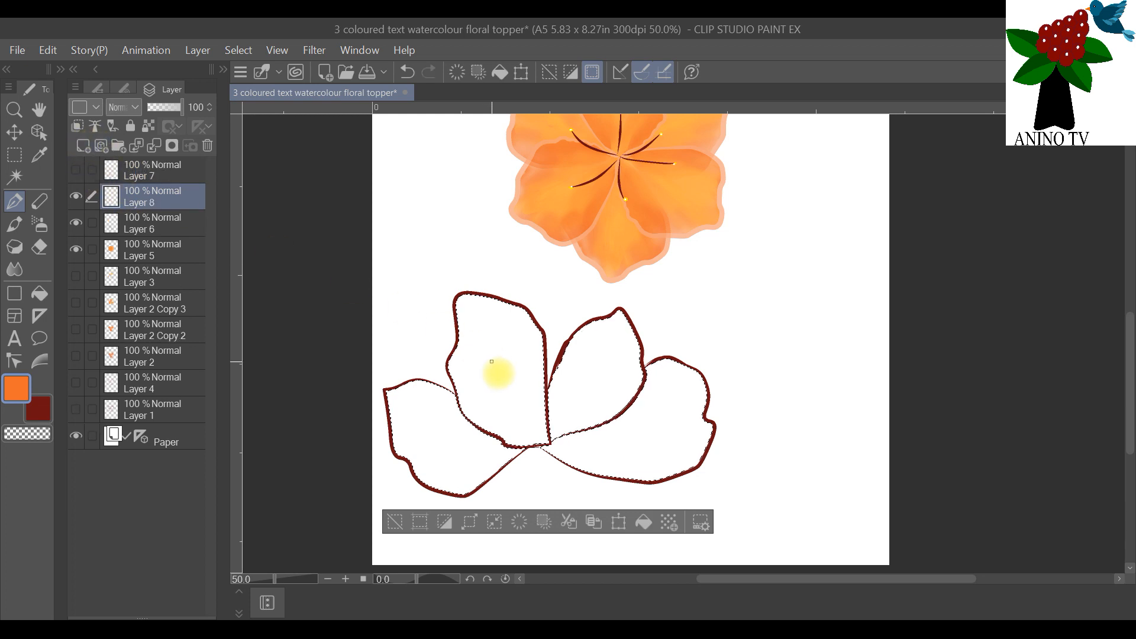
Step: Paint the two upper petals orange on Layer 8 with the brush at size 5, then check the paint by toggling that layer's visibility
click(14, 224)
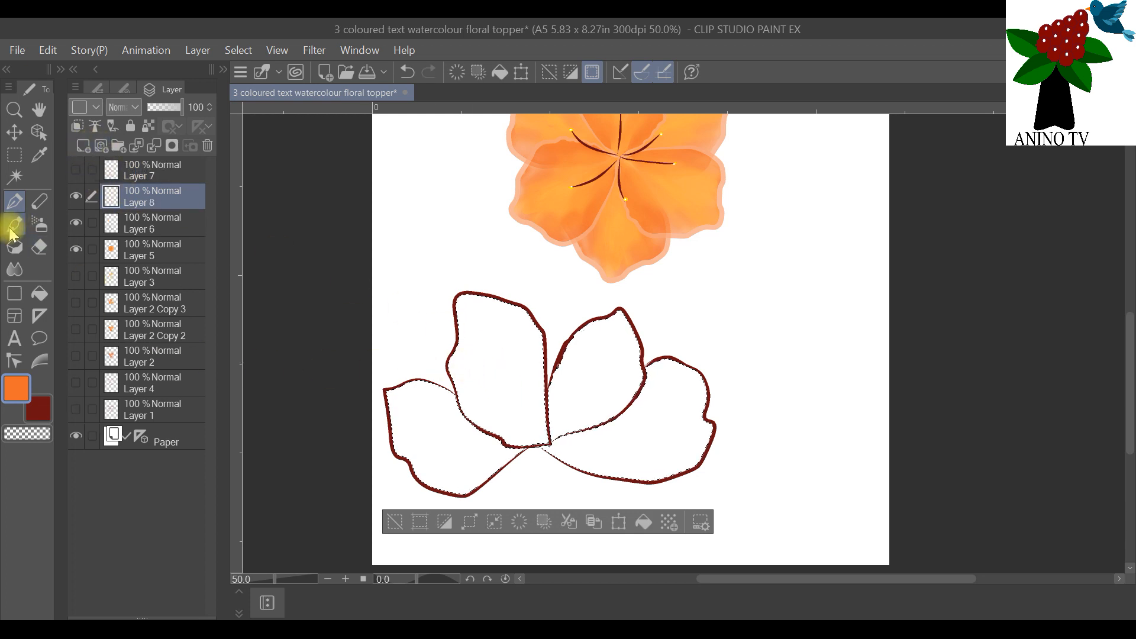
click(123, 87)
click(164, 219)
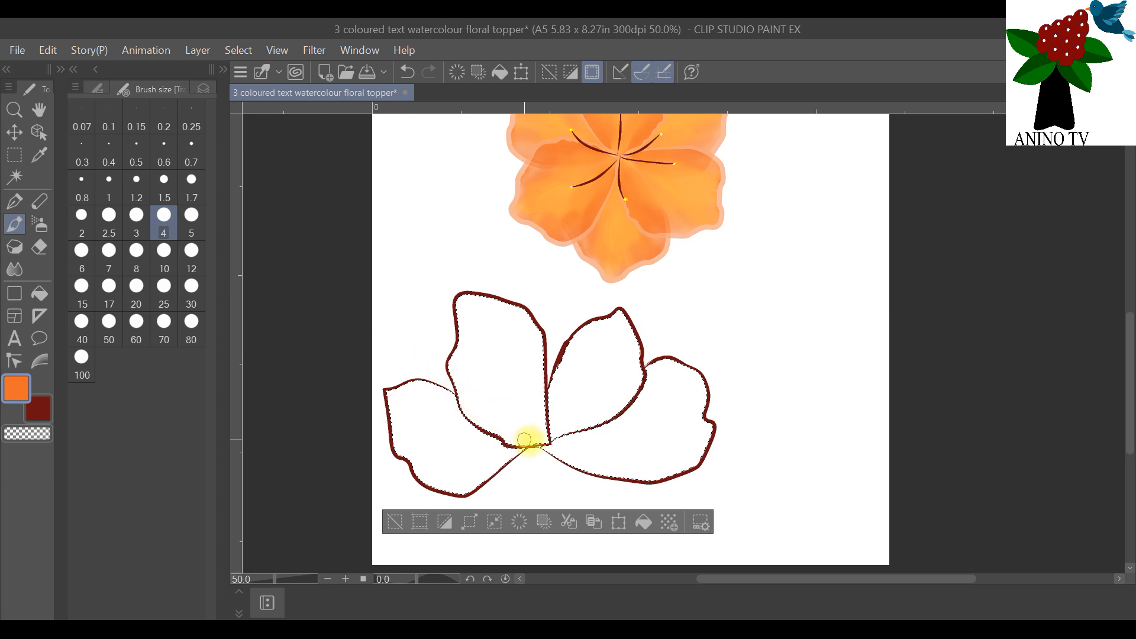
click(191, 220)
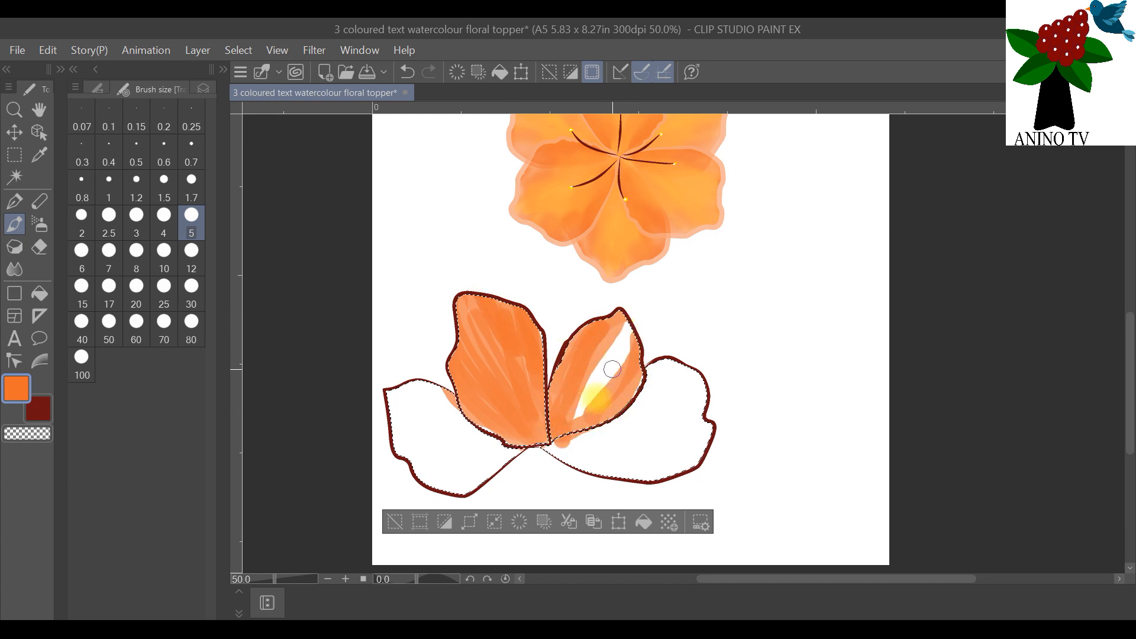
click(202, 89)
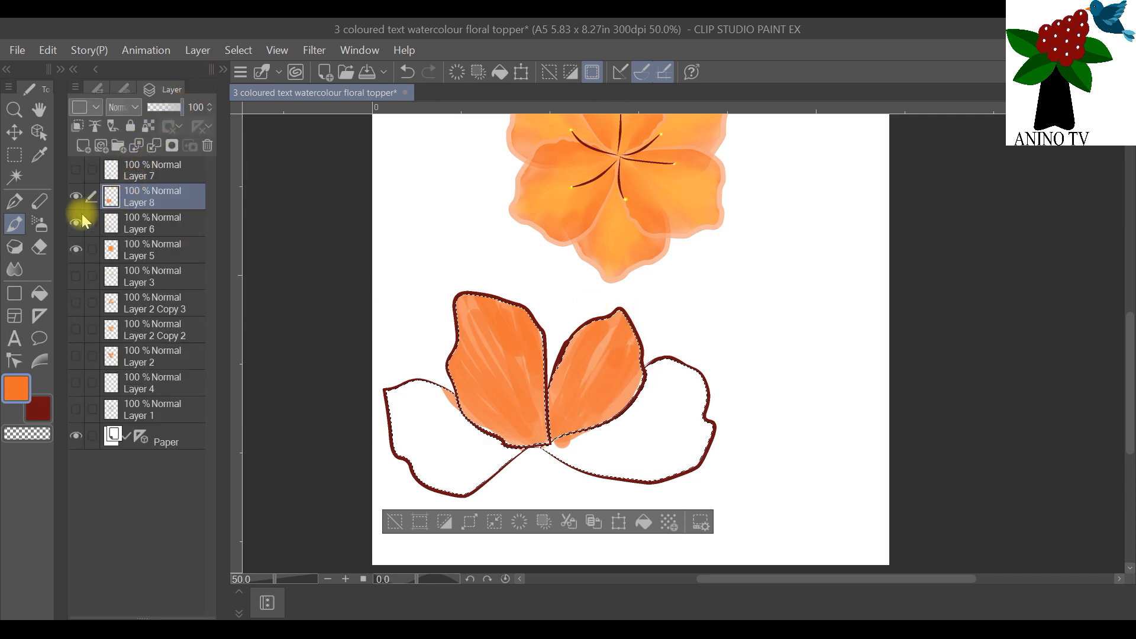
click(76, 197)
click(76, 196)
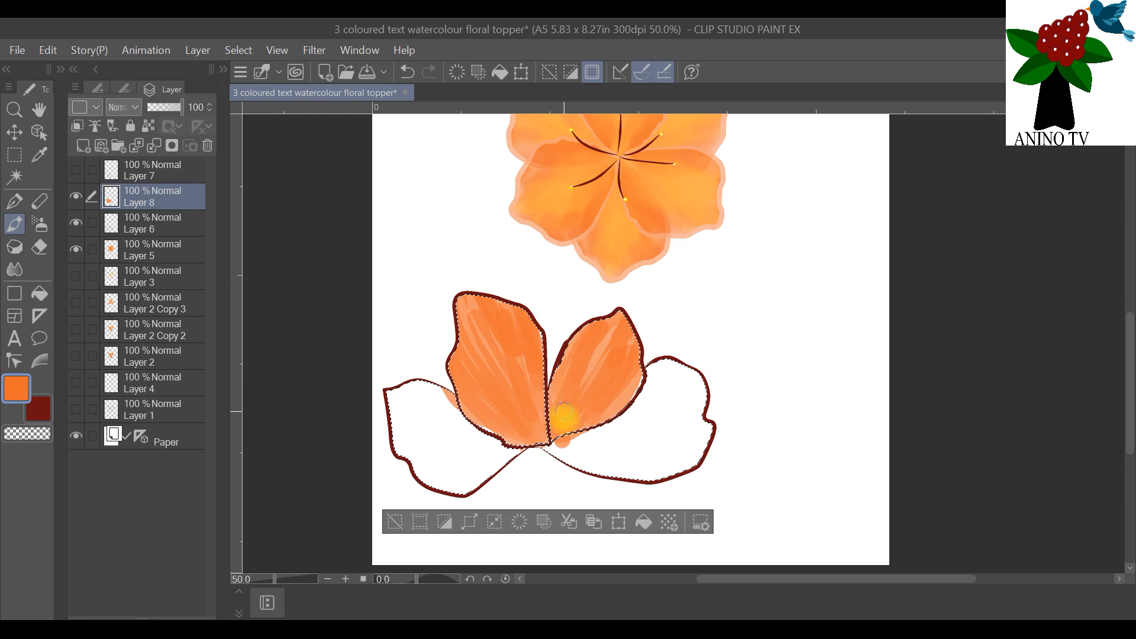
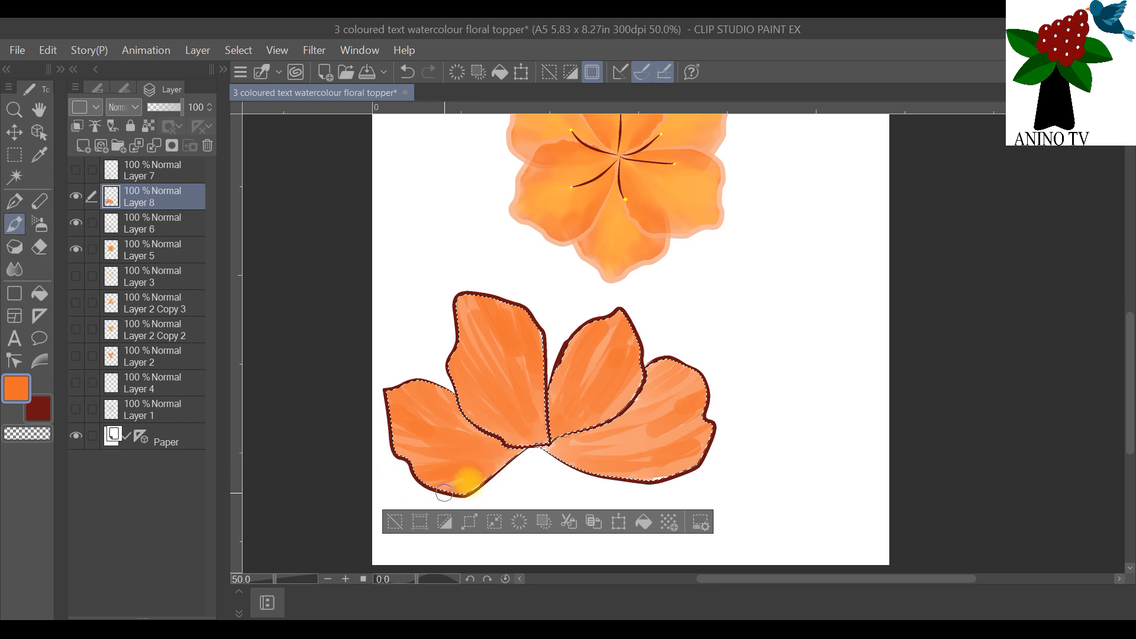
Step: Blend the orange brush strokes on the four petals of Layer 8 with the Blend tool at size 5
click(15, 269)
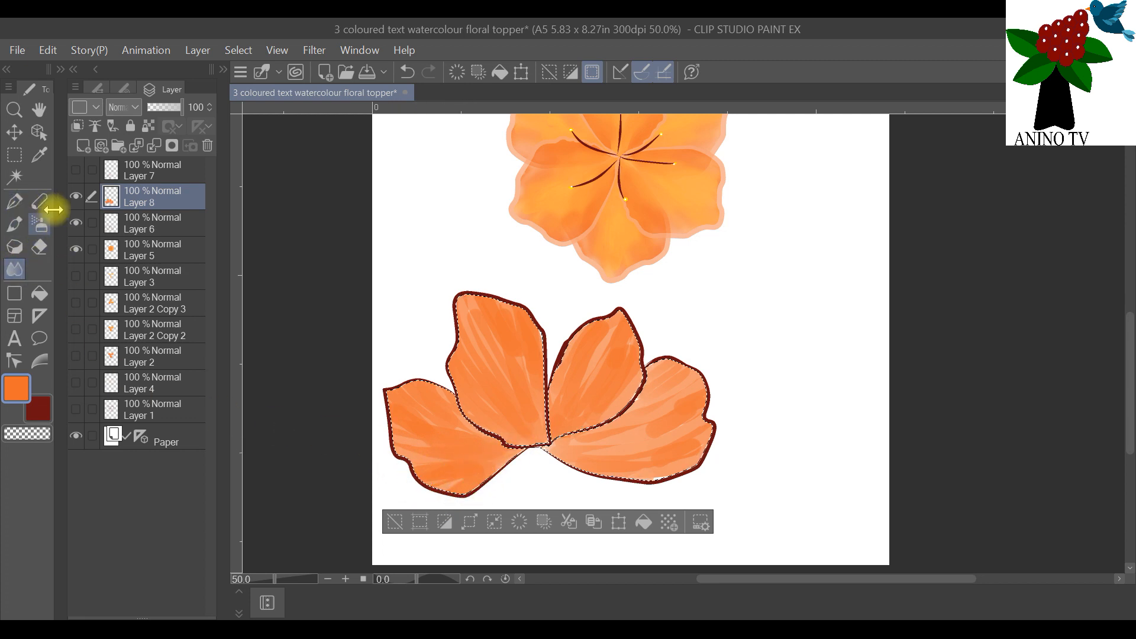
click(127, 90)
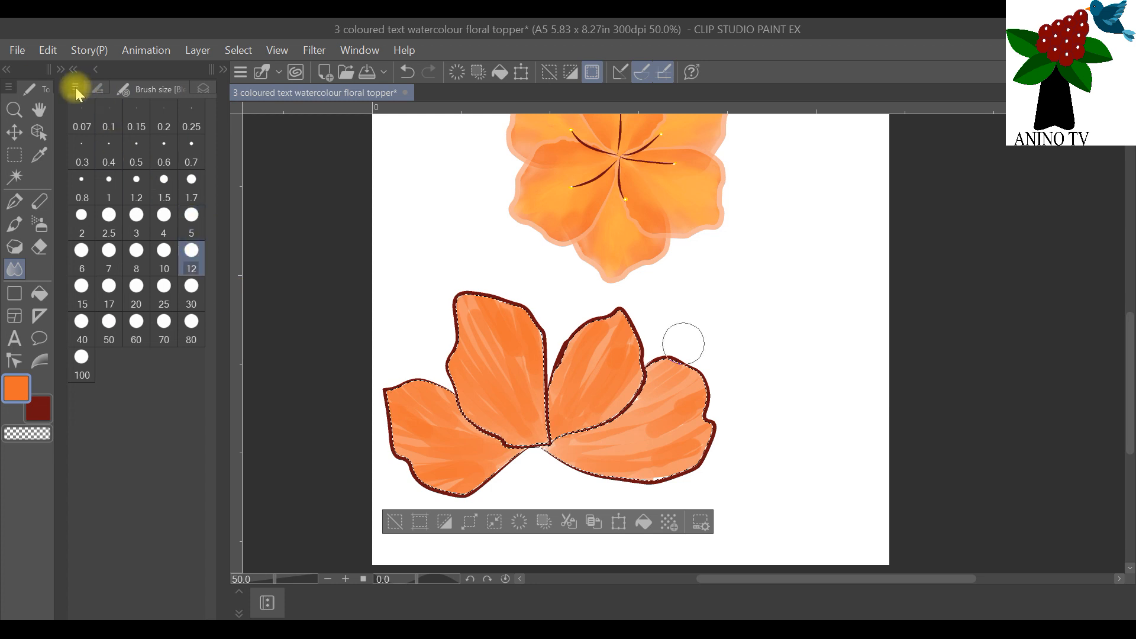
click(97, 88)
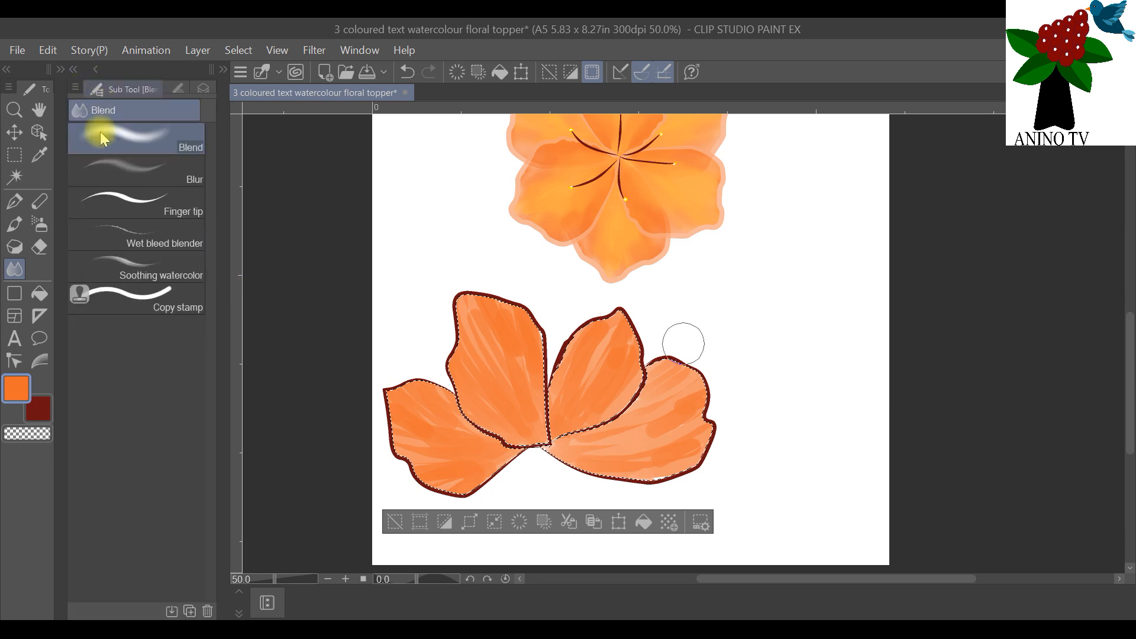
click(178, 89)
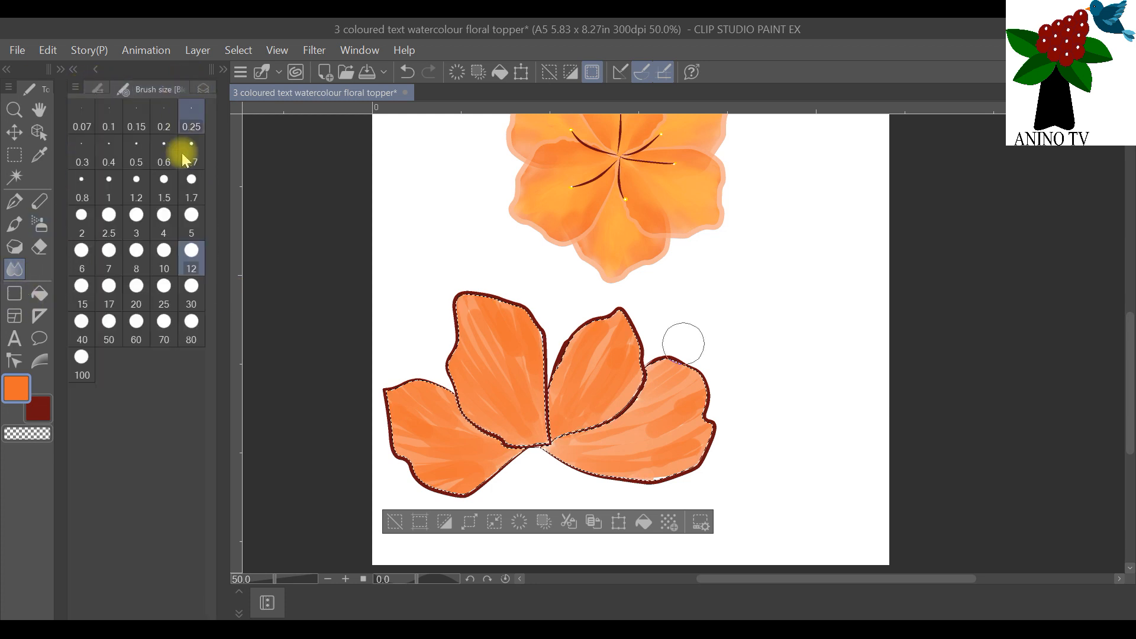
click(191, 222)
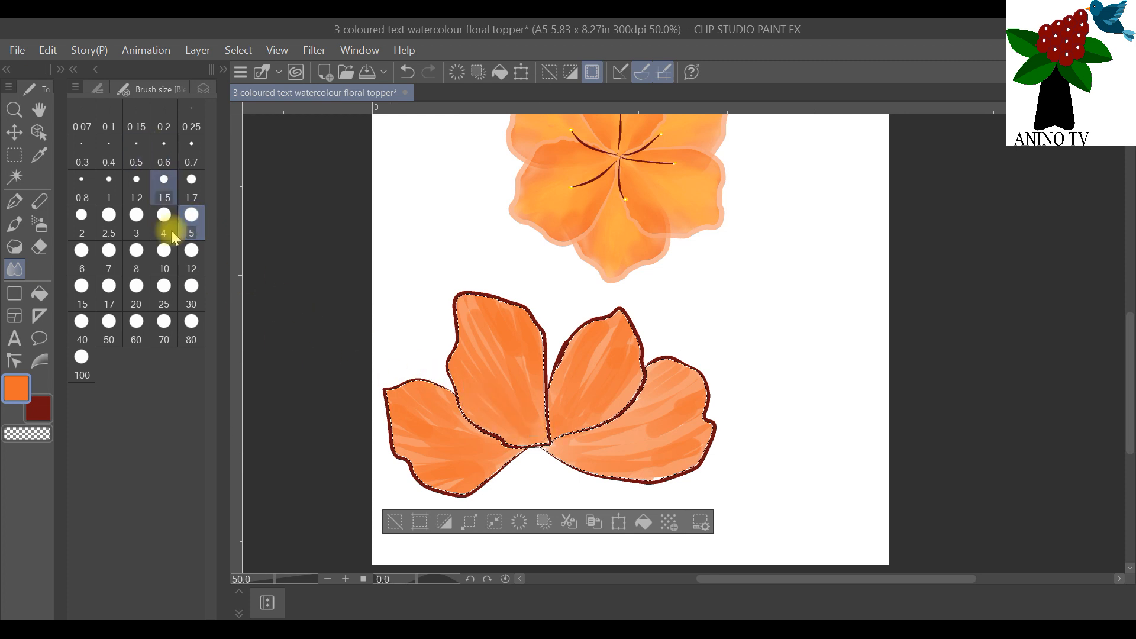
click(202, 88)
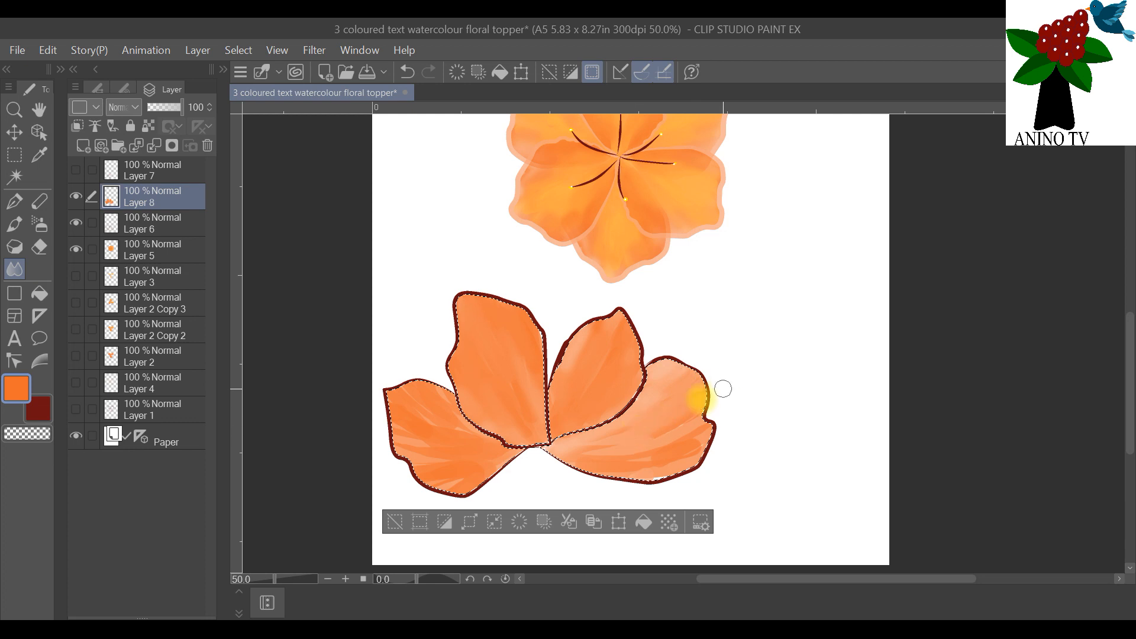
mouse_move(622, 452)
mouse_down()
mouse_move(564, 454)
mouse_move(710, 418)
mouse_move(706, 429)
mouse_move(600, 460)
mouse_move(700, 437)
mouse_move(630, 472)
mouse_move(708, 461)
mouse_move(683, 453)
mouse_move(674, 465)
mouse_move(707, 442)
mouse_move(607, 472)
mouse_move(626, 466)
mouse_move(549, 465)
mouse_move(477, 435)
mouse_move(410, 385)
mouse_move(391, 405)
mouse_move(418, 429)
mouse_move(395, 398)
mouse_move(407, 439)
mouse_move(441, 448)
mouse_move(379, 428)
mouse_move(429, 432)
mouse_move(394, 394)
mouse_up()
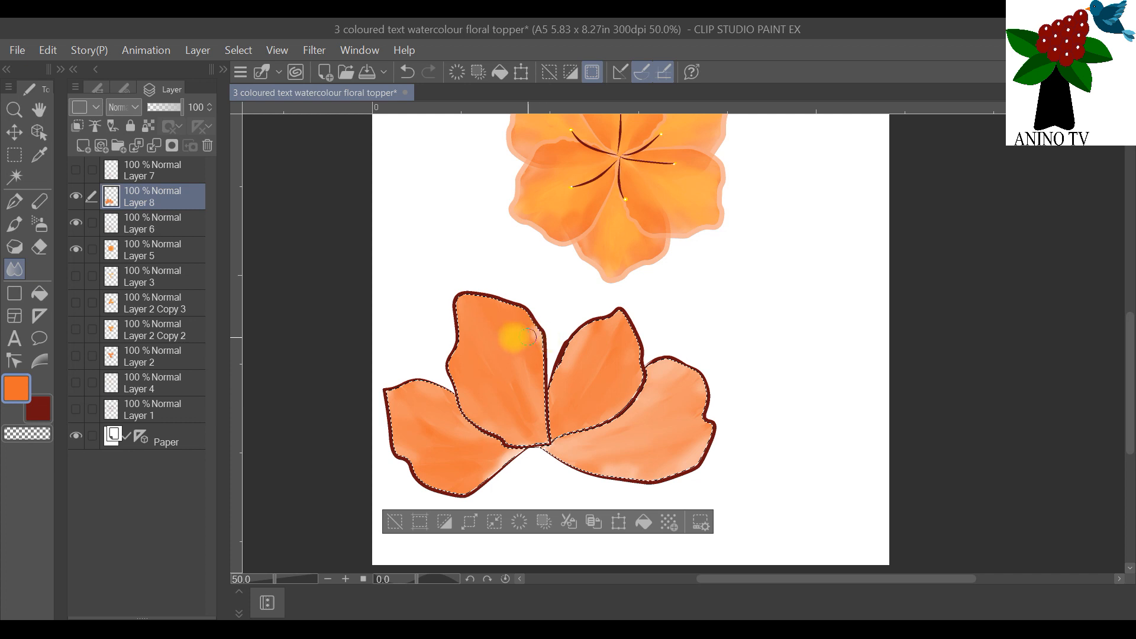
Step: Touch up the orange paint on the petals and smooth the far-right petal's upper edge with the Blend tool
click(14, 224)
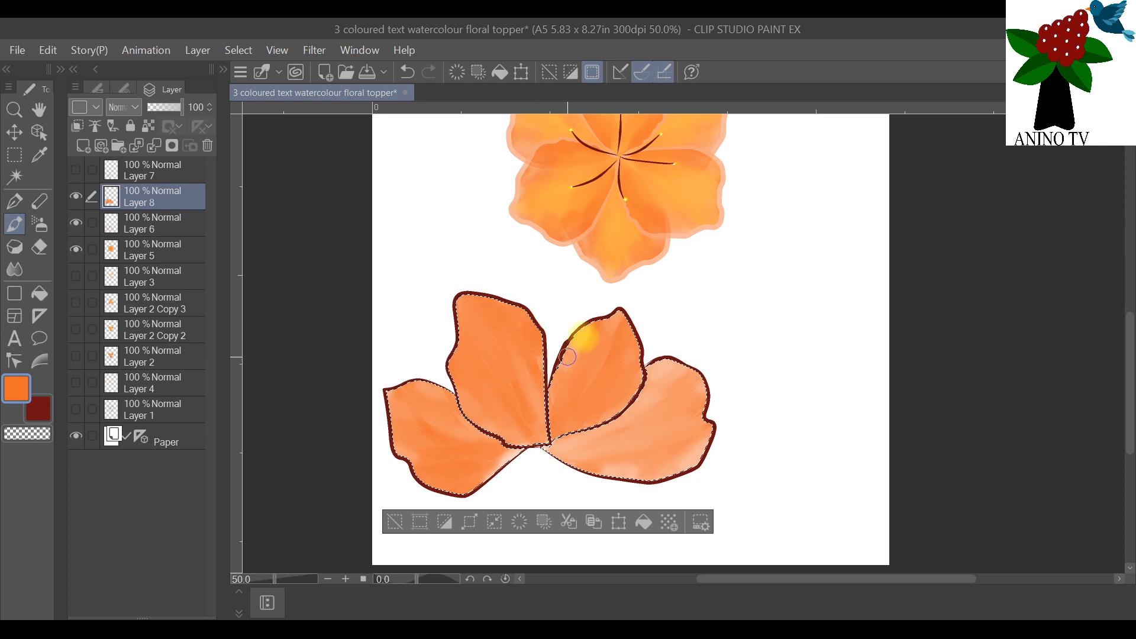
click(14, 268)
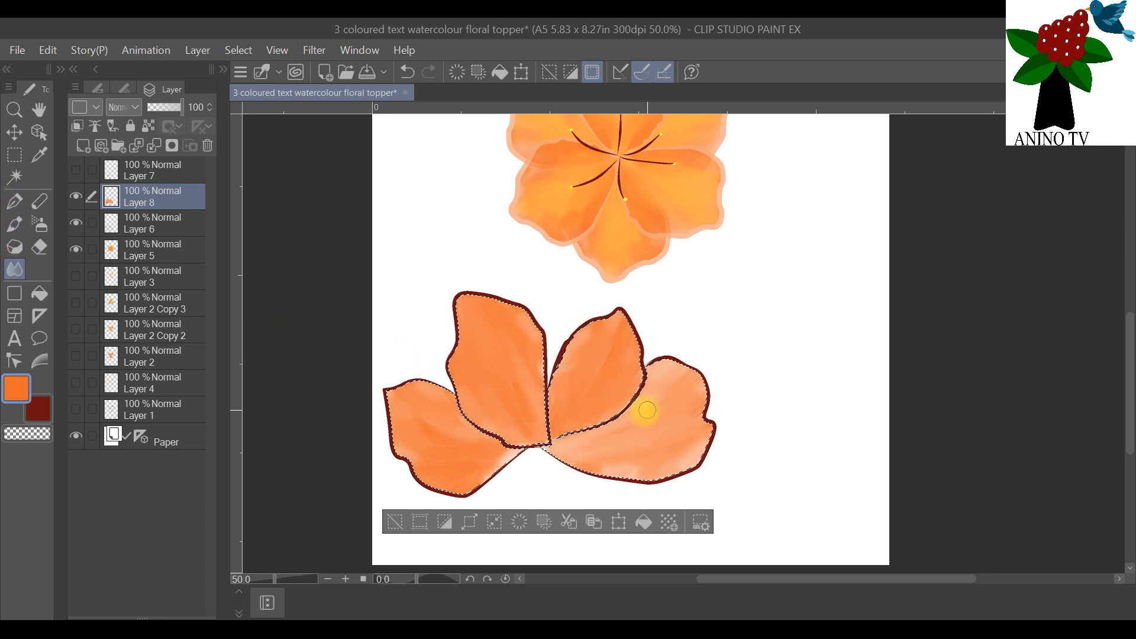
click(14, 202)
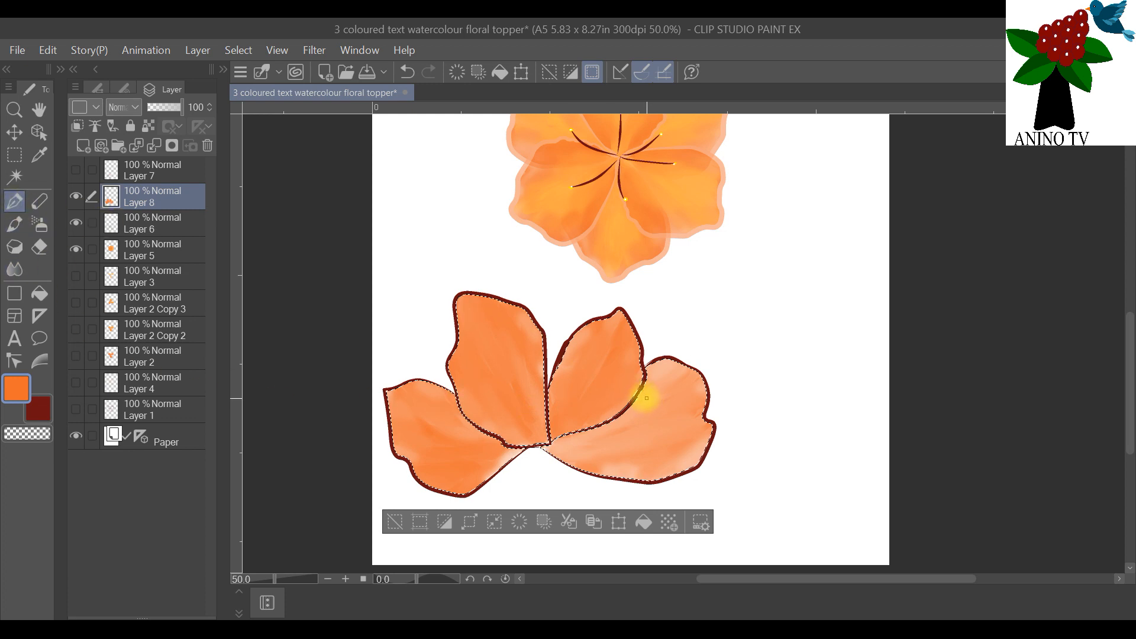
click(14, 225)
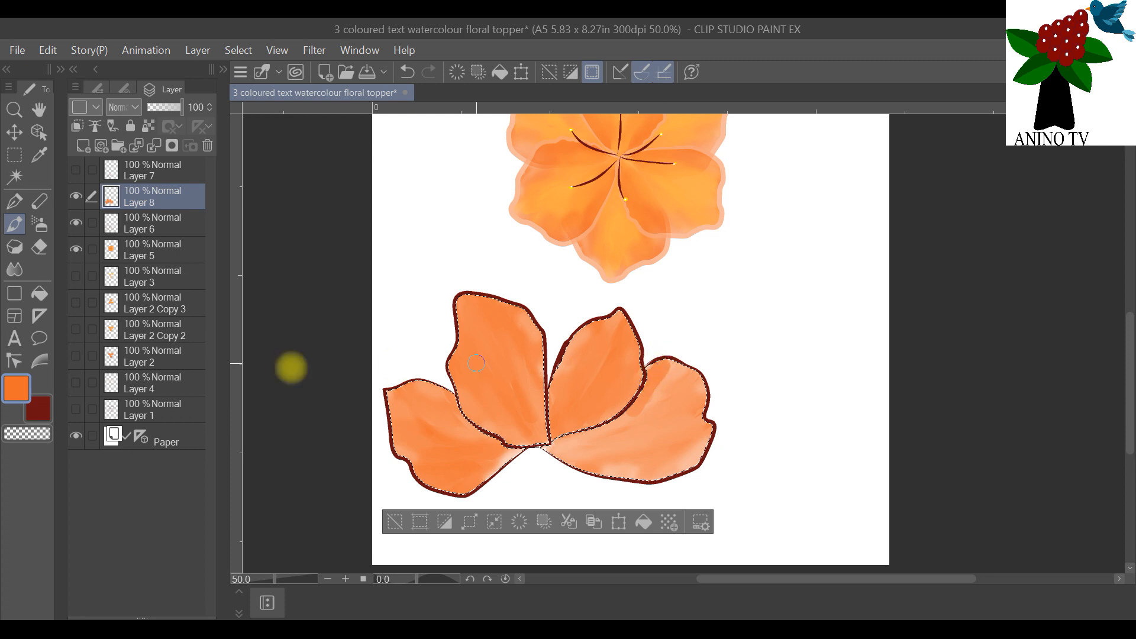
click(14, 269)
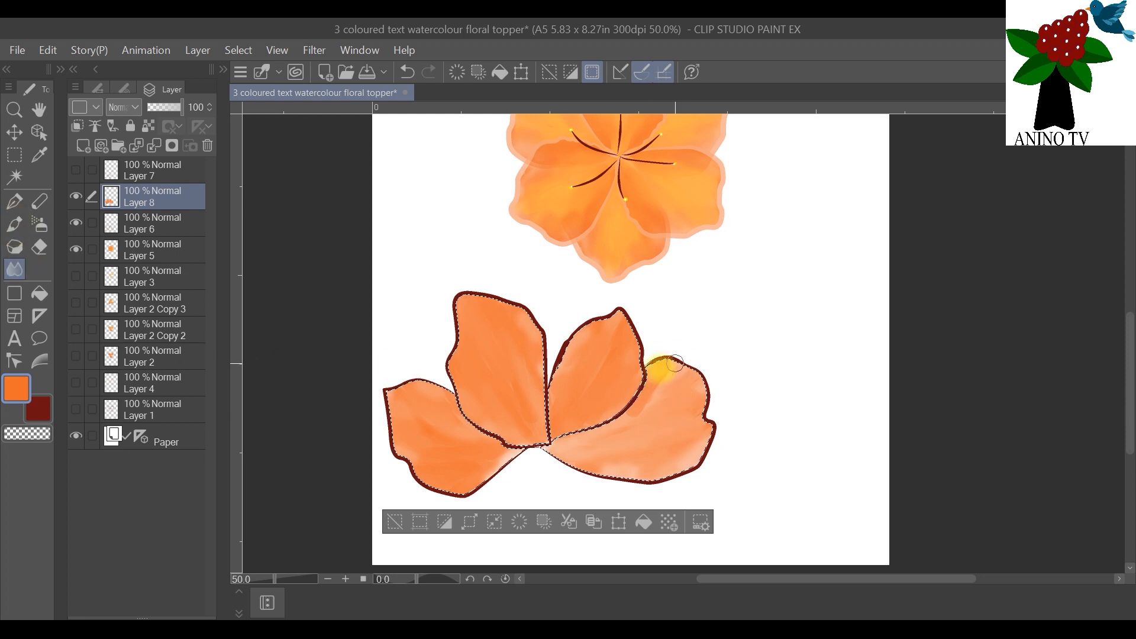
drag(675, 363, 650, 388)
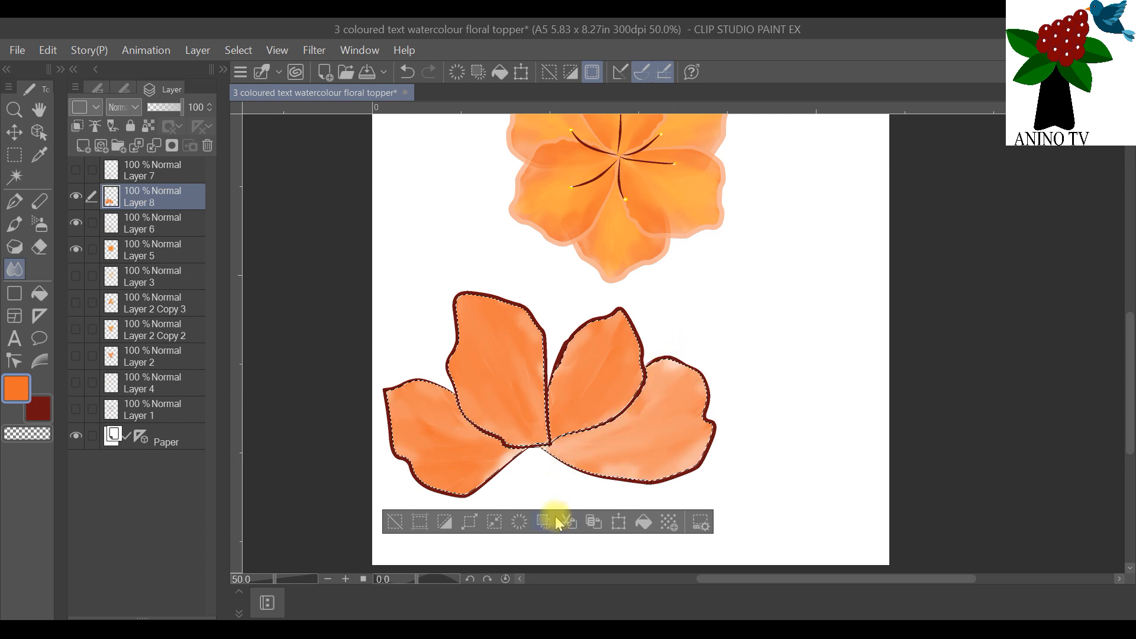
Step: Paint light-orange FFB244 streaks along the four petals on a new raster layer above Layer 8 and blend them into the orange
click(83, 148)
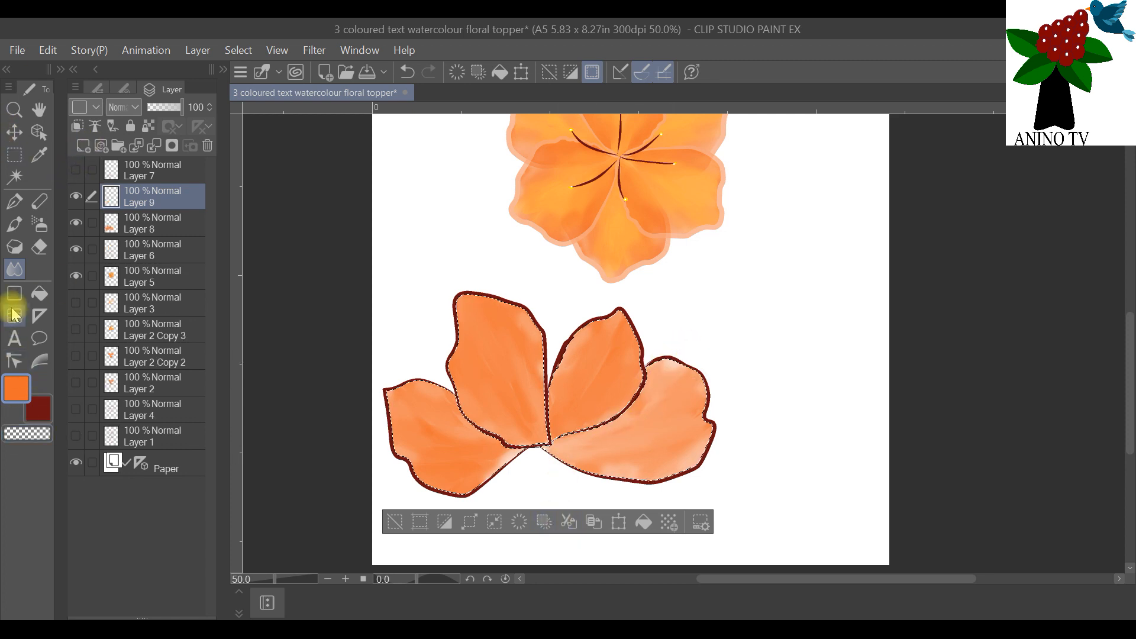
click(20, 391)
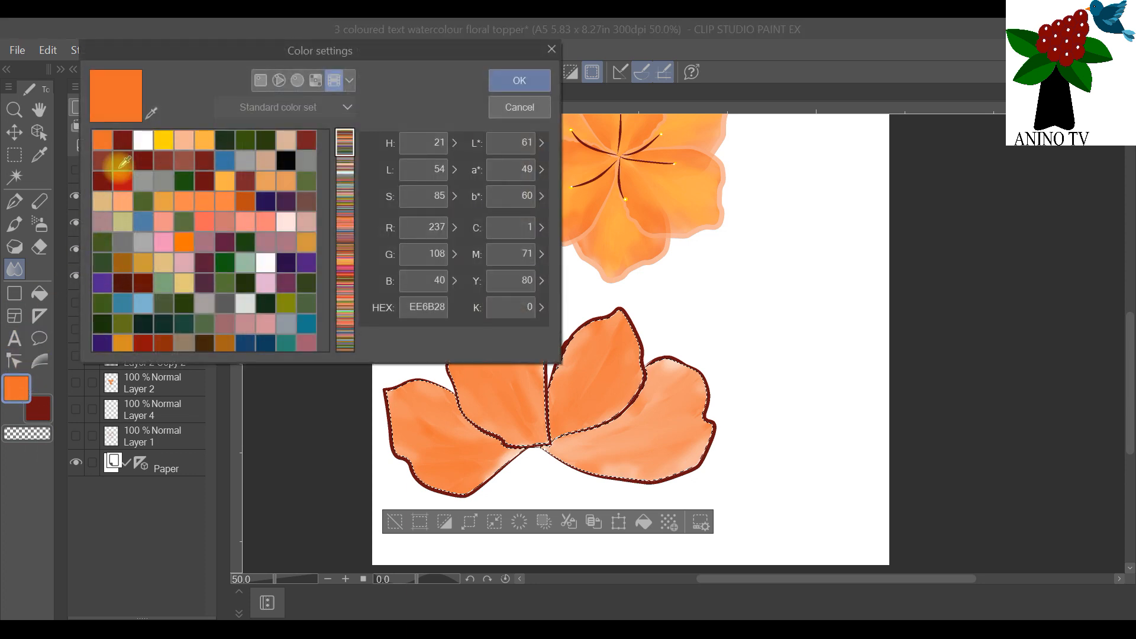
click(201, 138)
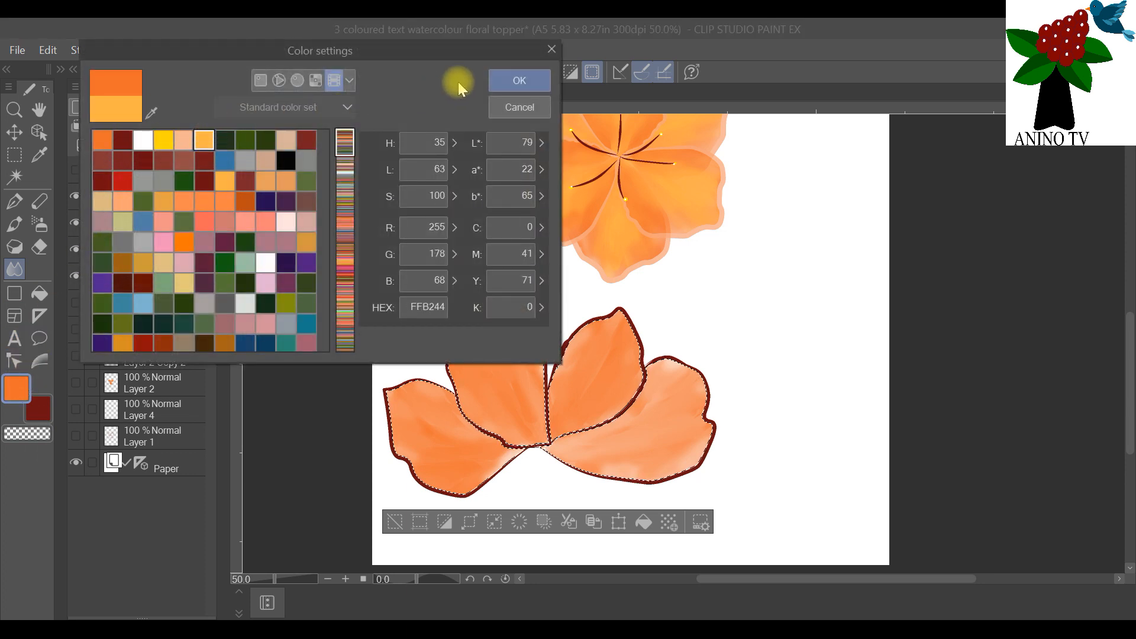
click(519, 80)
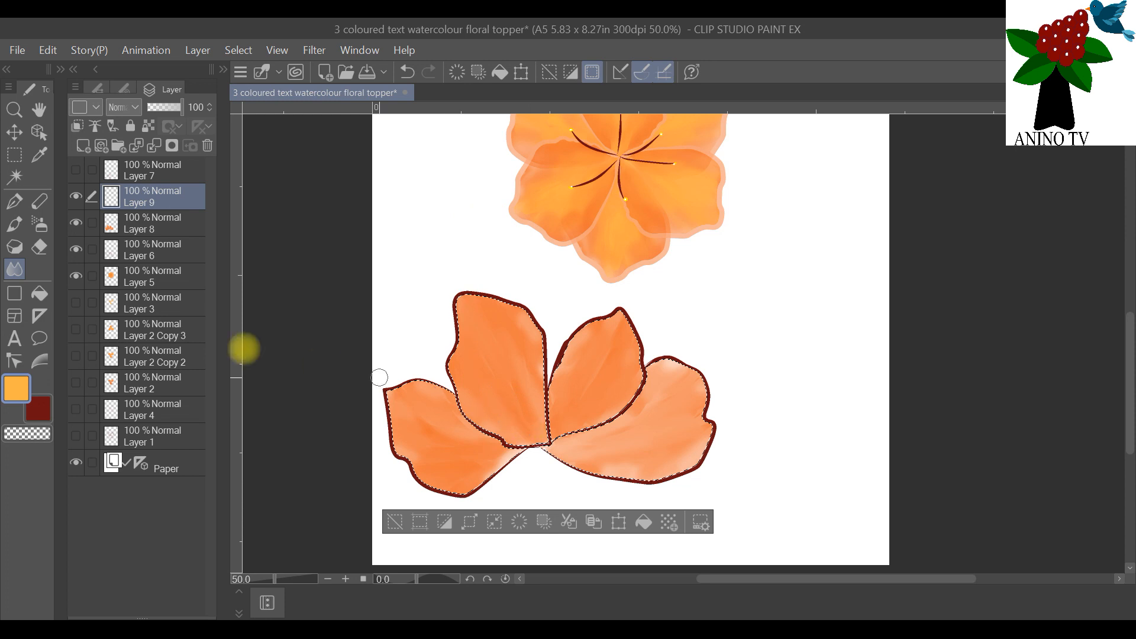
click(14, 224)
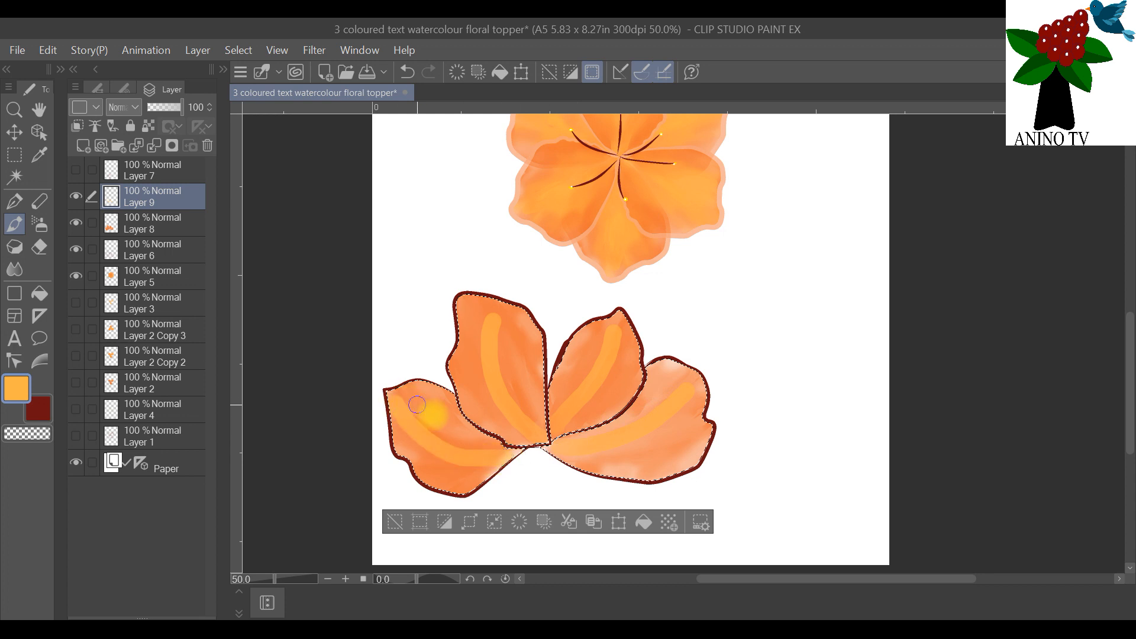
click(15, 269)
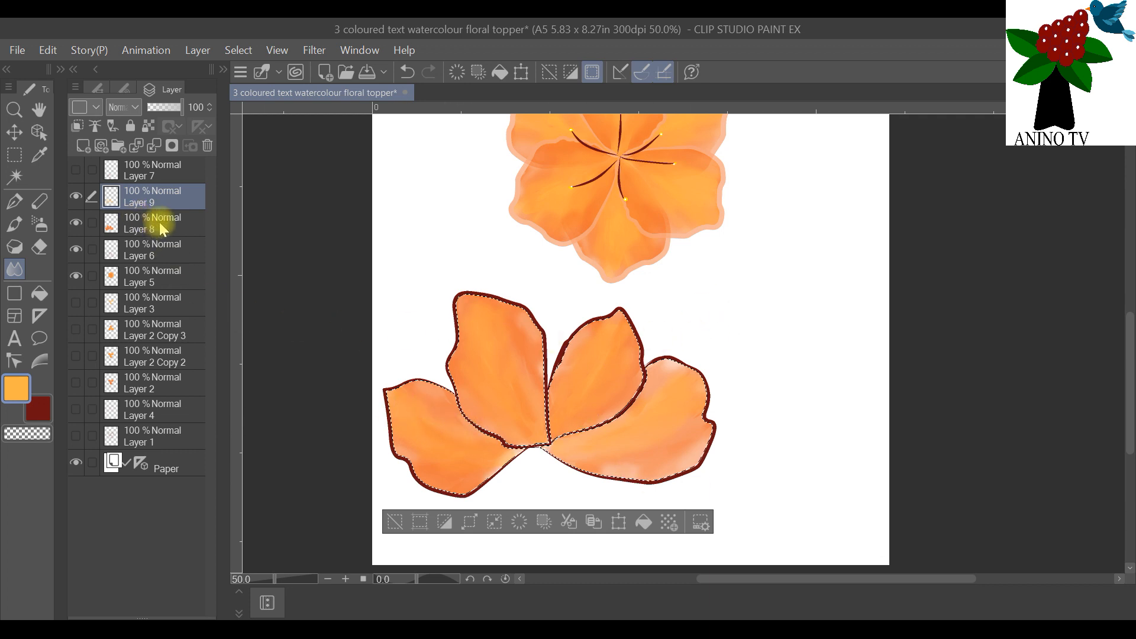
Step: Blend the far-right petal's edges on Layer 8, then clear the petal selection
click(147, 223)
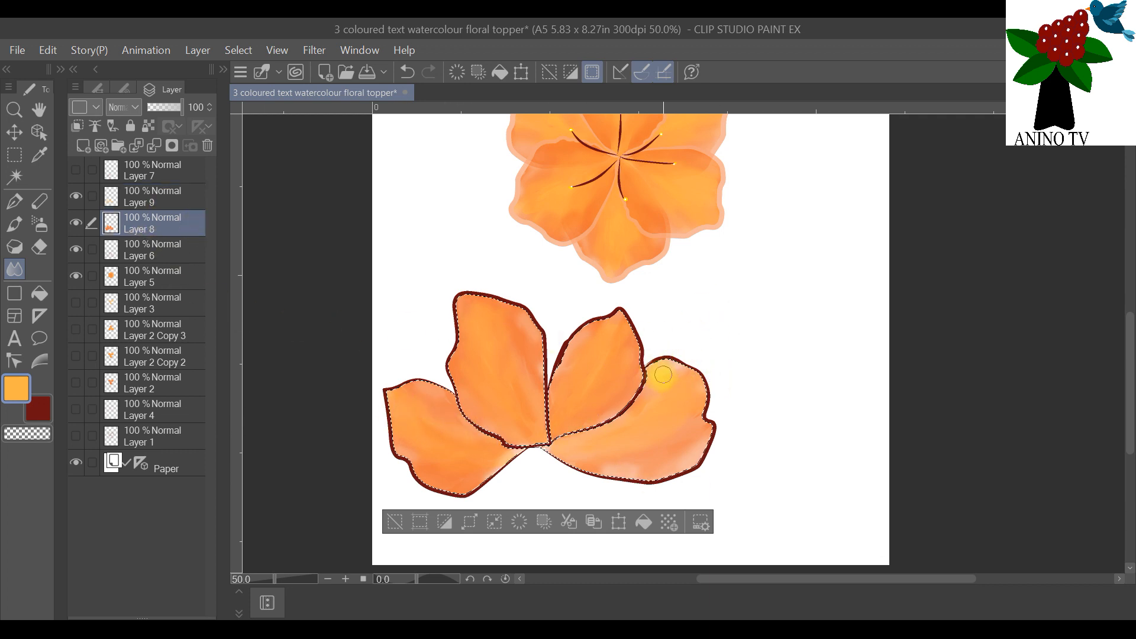
mouse_move(634, 472)
mouse_down()
mouse_move(580, 464)
mouse_move(624, 462)
mouse_up()
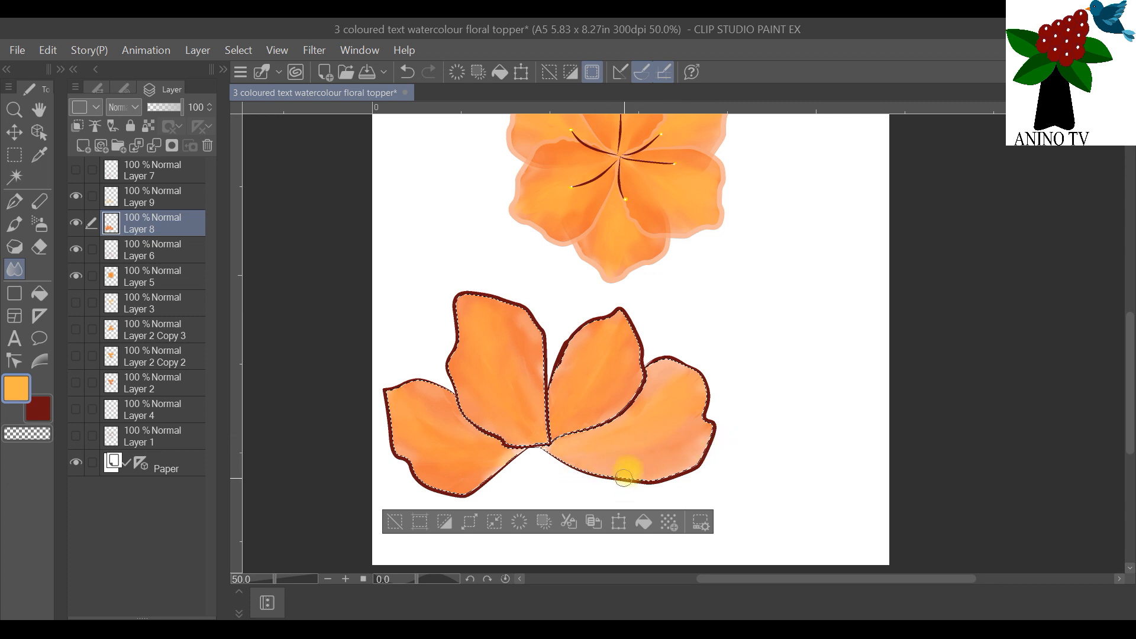
drag(637, 482, 659, 470)
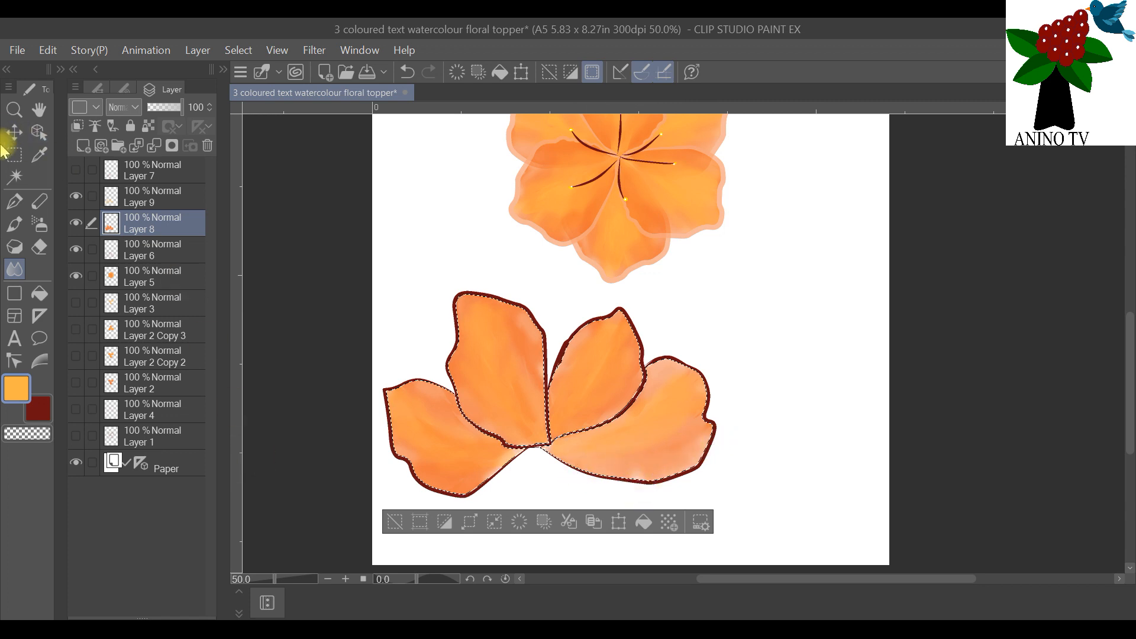
click(237, 49)
click(254, 91)
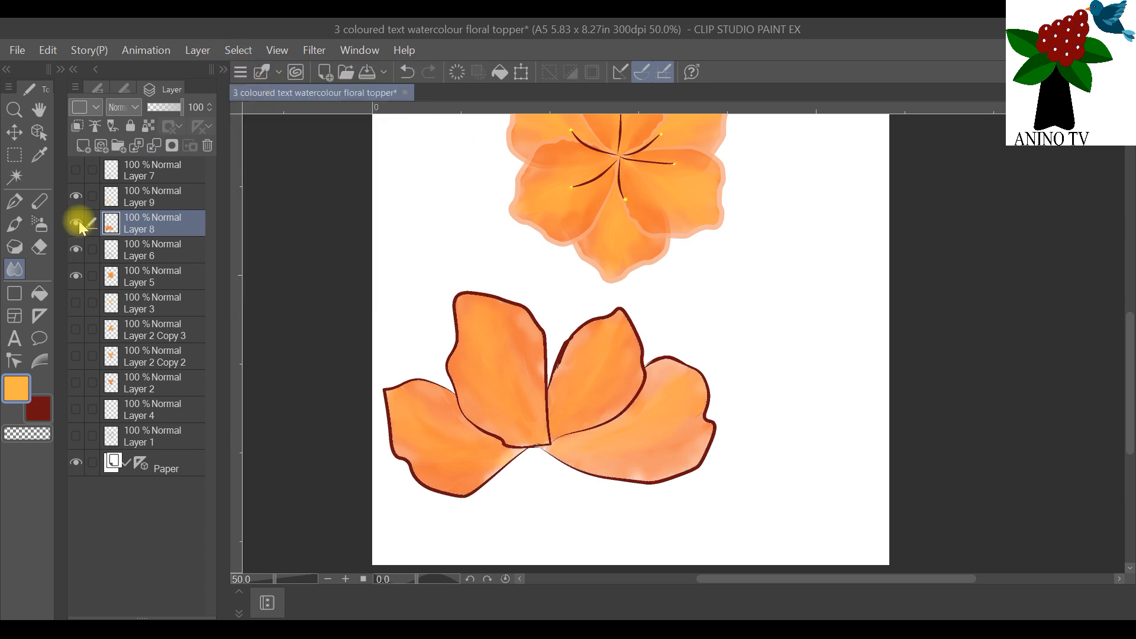
Step: Select the dark-red outlines of all four petals on Layer 6 with the Auto select tool
click(128, 248)
click(16, 180)
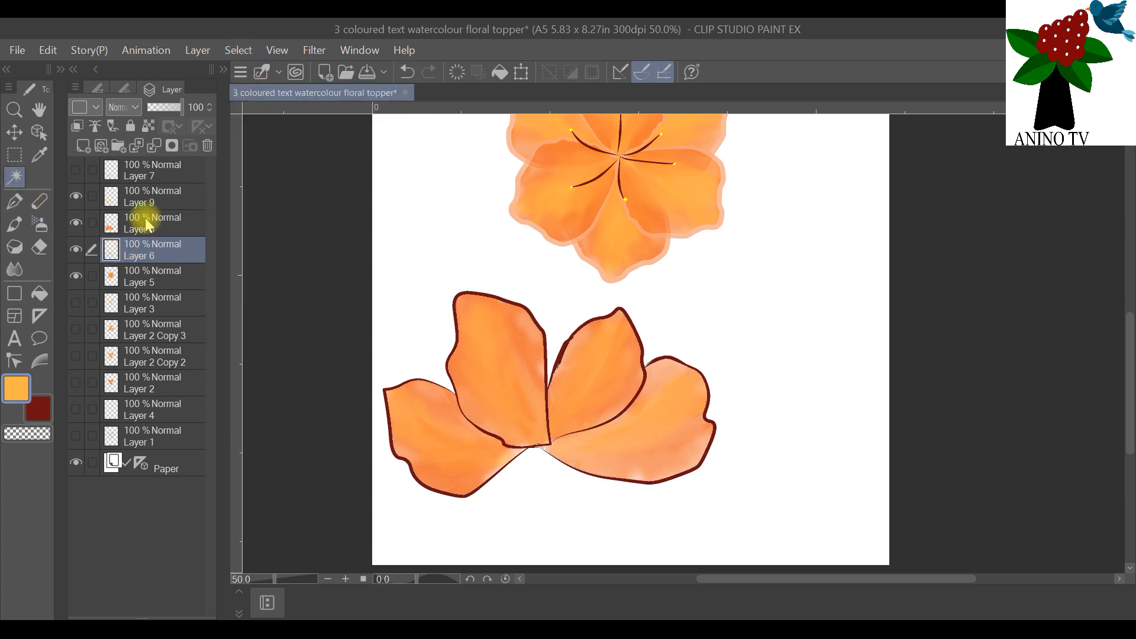
click(465, 308)
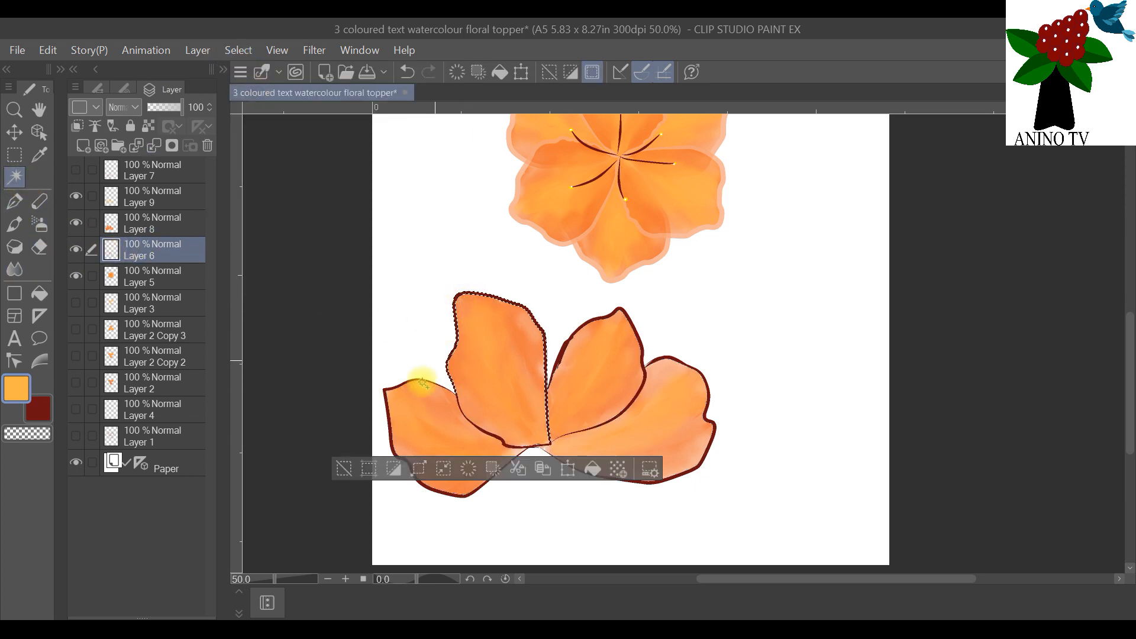
shift+click(385, 392)
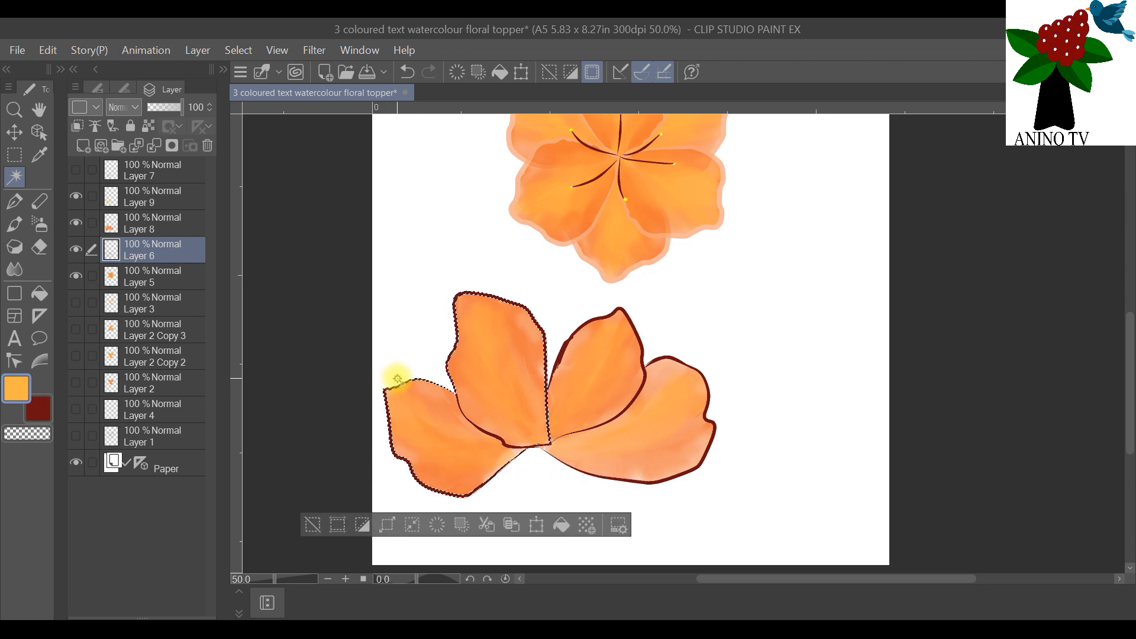
scroll(497, 456, up, 3)
scroll(555, 376, up, 1)
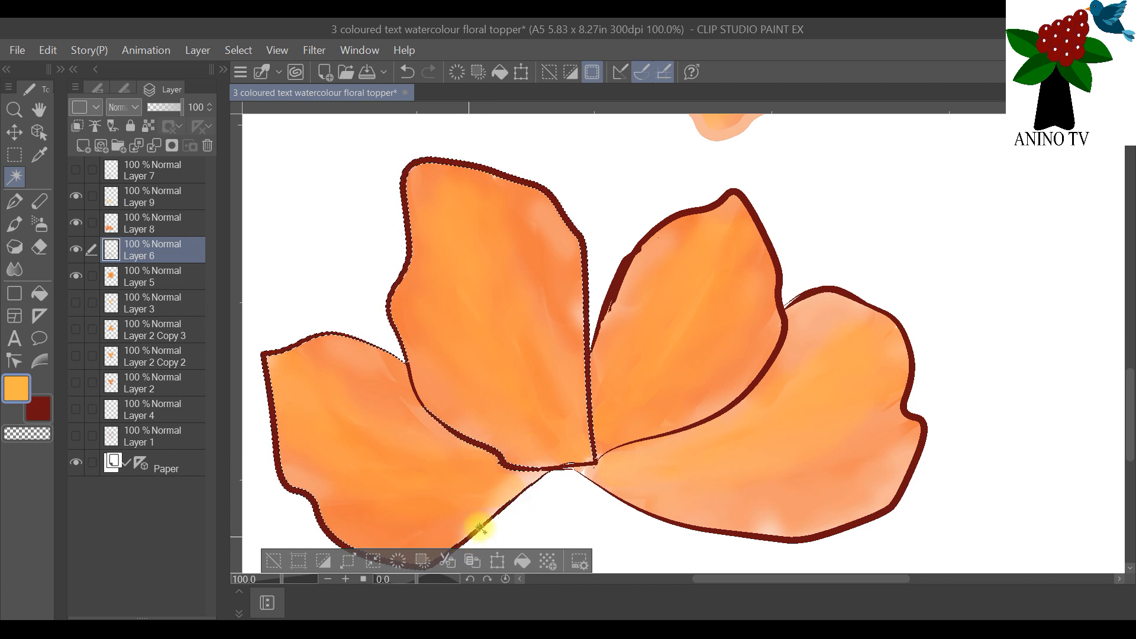
click(615, 286)
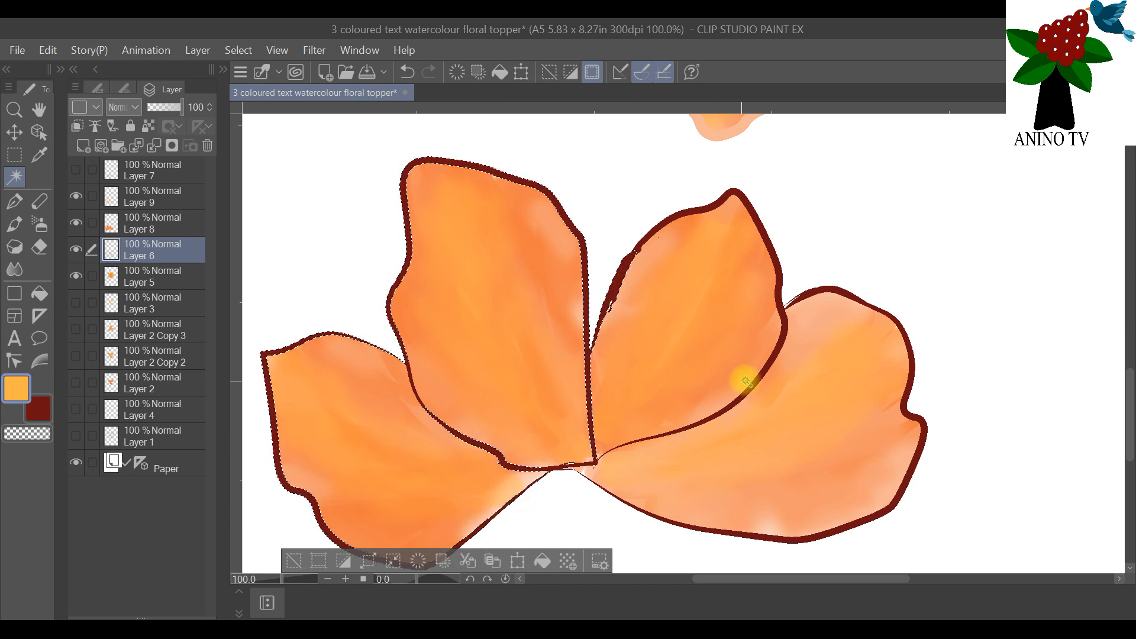
click(705, 214)
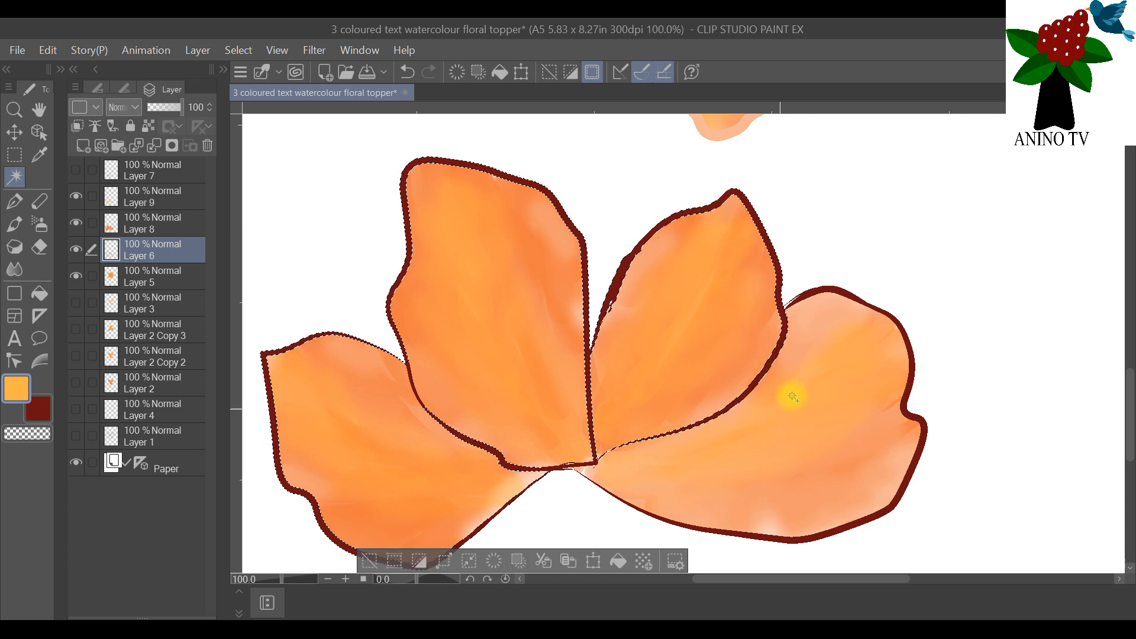
click(820, 292)
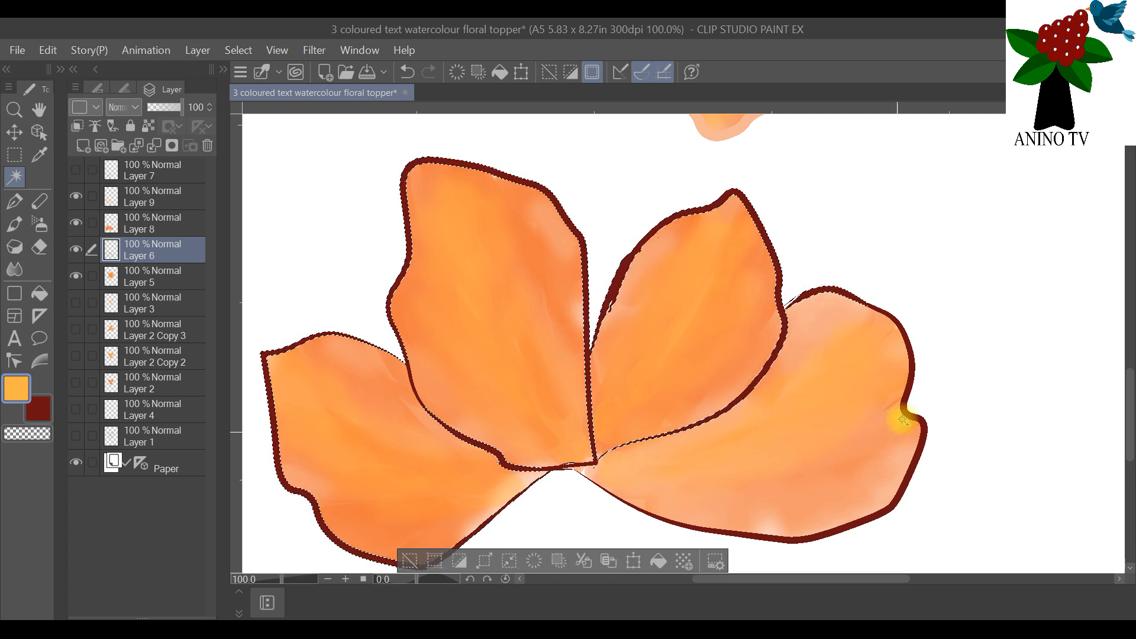
click(908, 401)
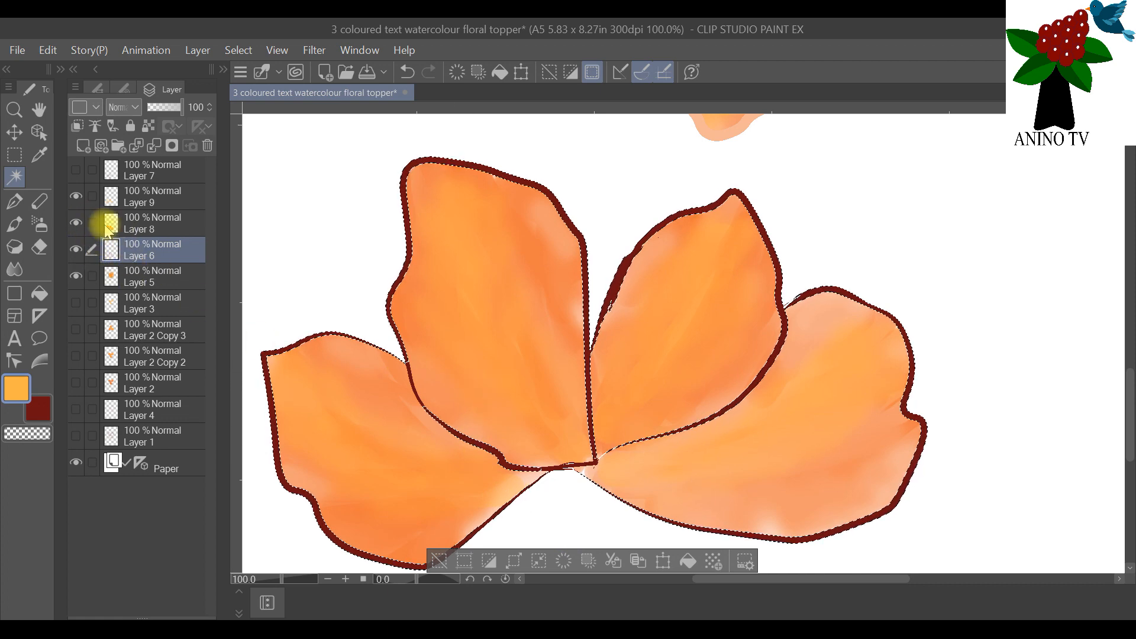
Step: Add a raster layer above Layer 6 and begin painting the selected outlines in orange sampled from the tall left petal
click(84, 145)
click(15, 224)
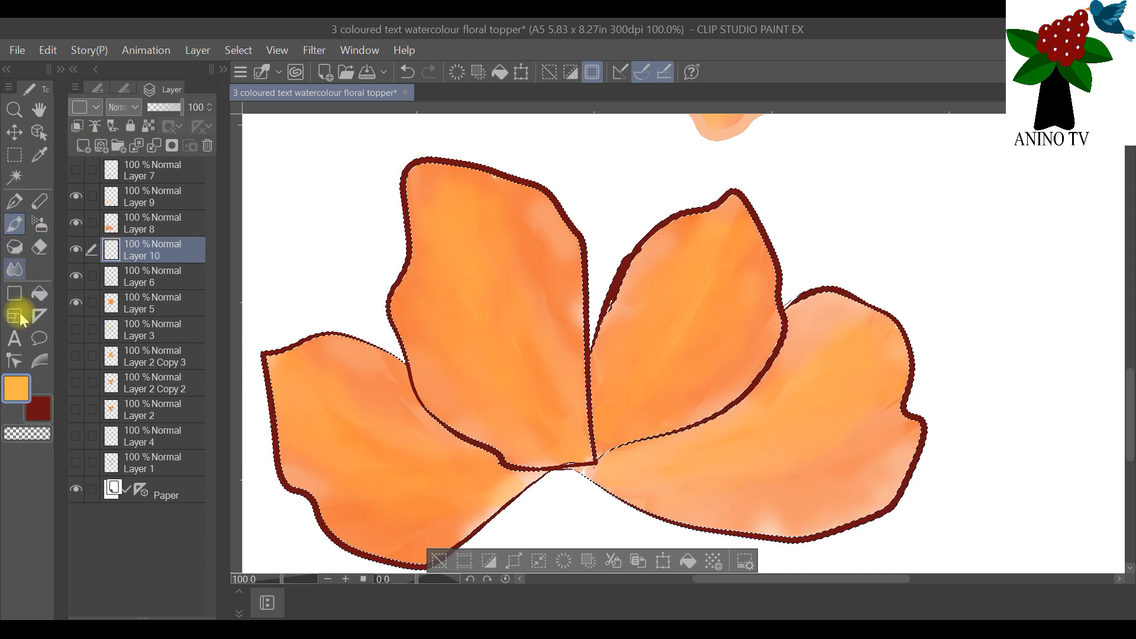
click(39, 155)
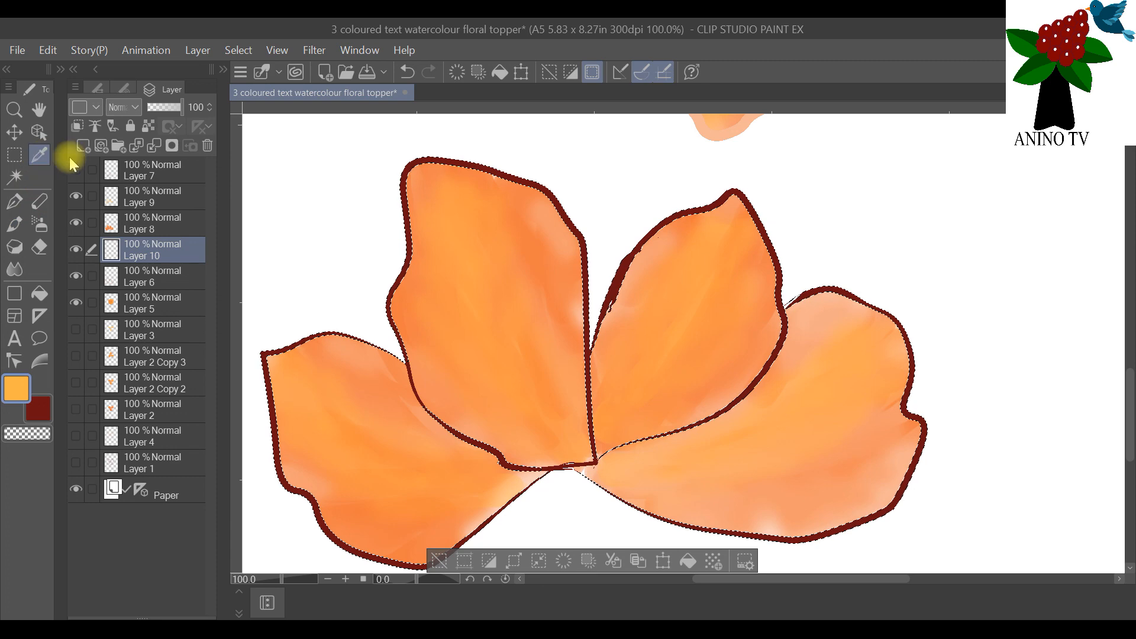
click(540, 224)
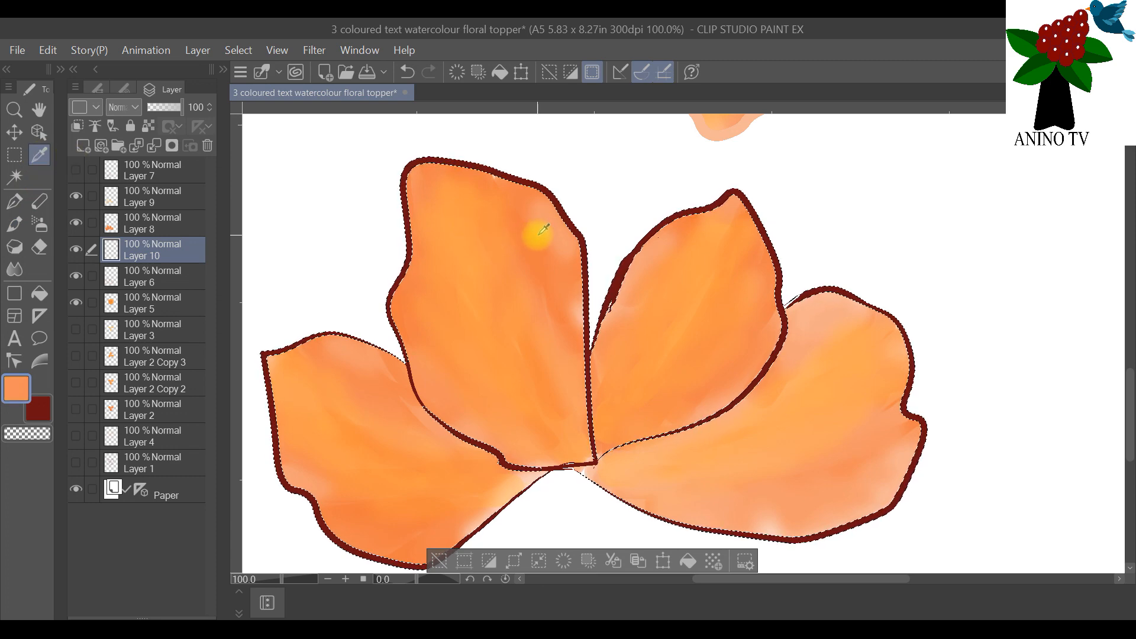
click(15, 224)
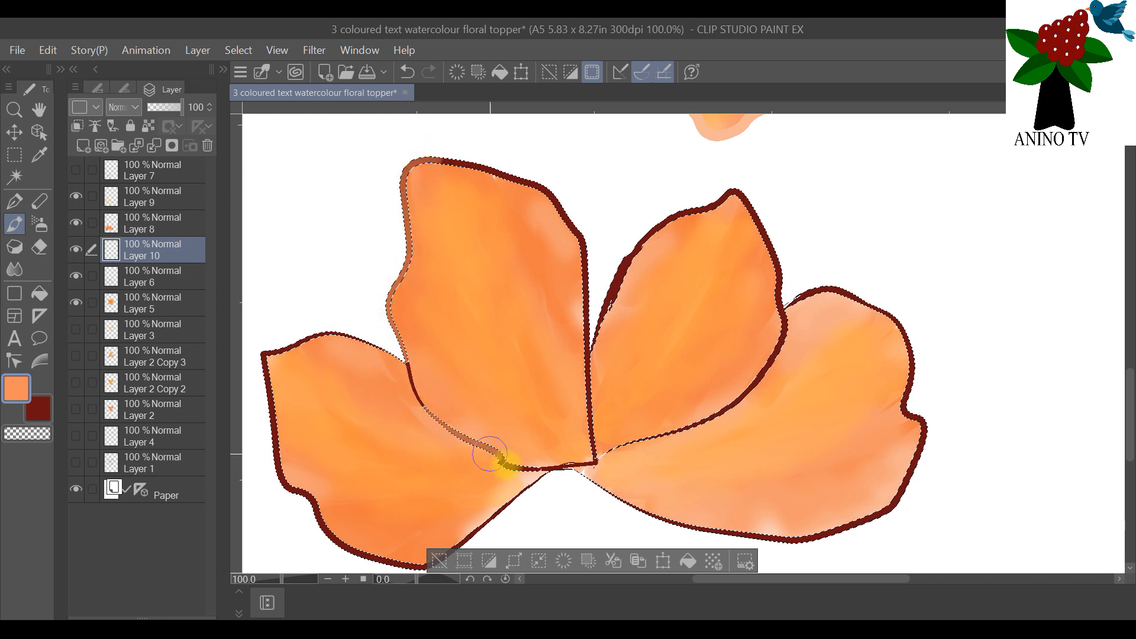
Step: Add the missed outline piece beside the leftmost petal to the selection from Layer 6 and paint the remaining petal outlines on Layer 10
click(139, 277)
click(14, 177)
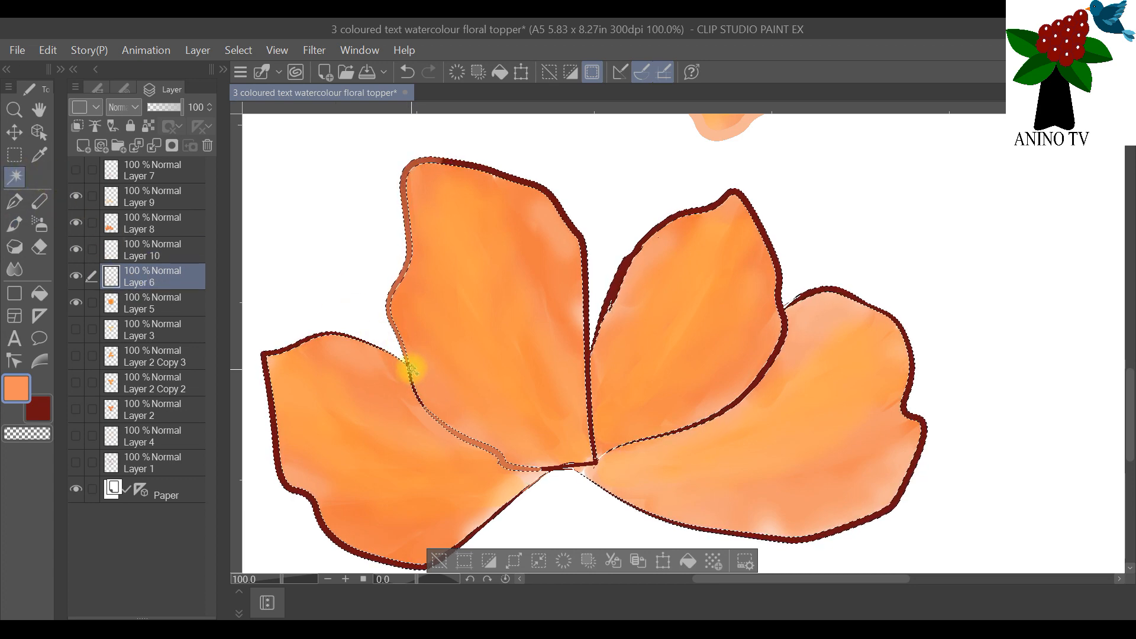
click(136, 249)
click(14, 224)
mouse_move(414, 164)
mouse_down()
mouse_move(552, 195)
mouse_move(583, 330)
mouse_move(592, 453)
mouse_move(650, 225)
mouse_move(736, 186)
mouse_move(773, 275)
mouse_move(718, 393)
mouse_move(793, 302)
mouse_move(897, 335)
mouse_up()
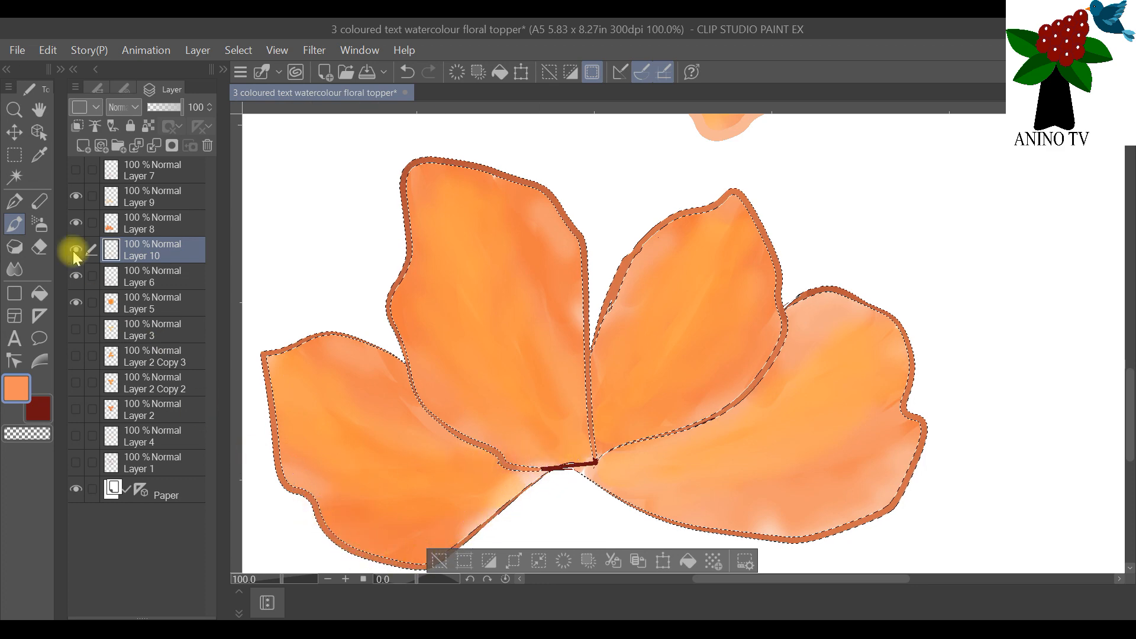
Step: Add the dark-red line at the petals' base on Layer 6 to the selection and paint it orange on Layer 10
click(14, 177)
click(208, 278)
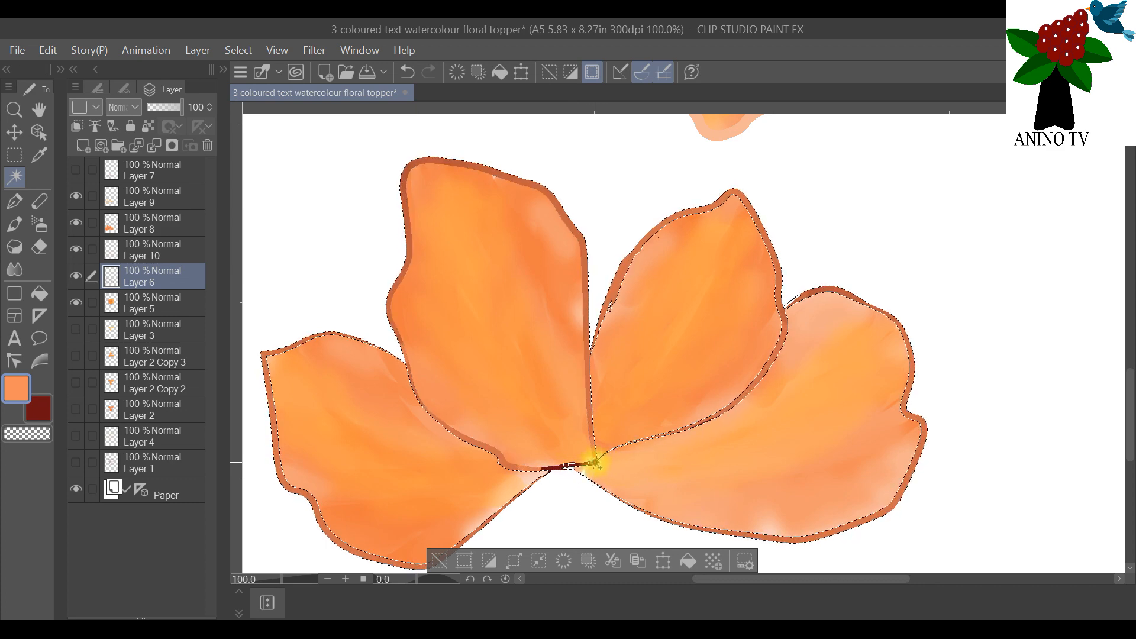
click(48, 51)
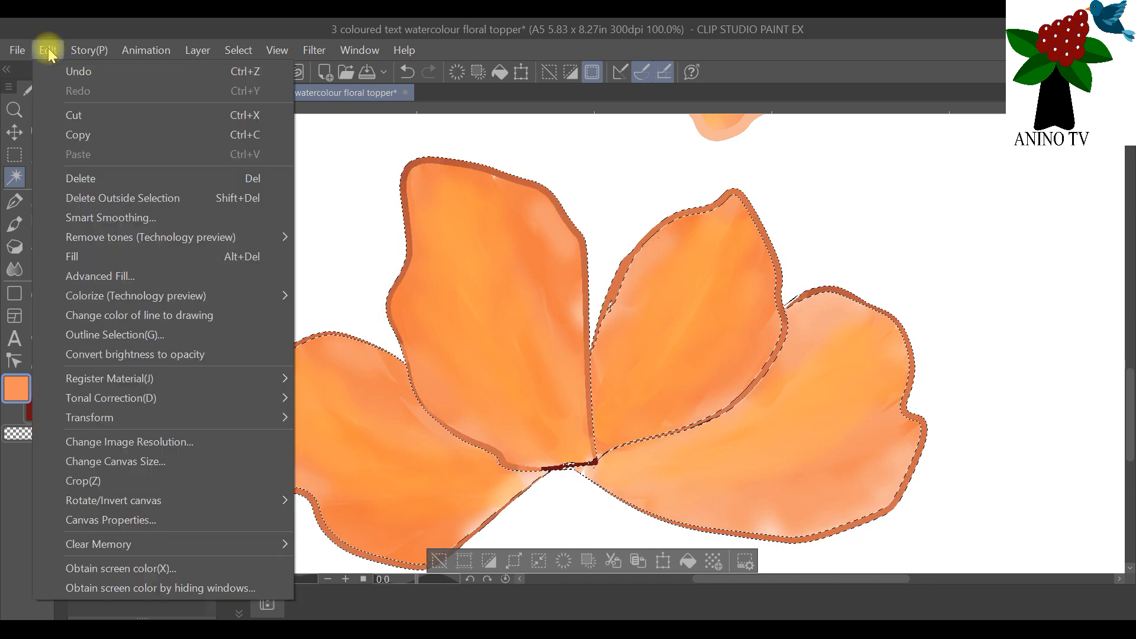
click(74, 71)
click(597, 463)
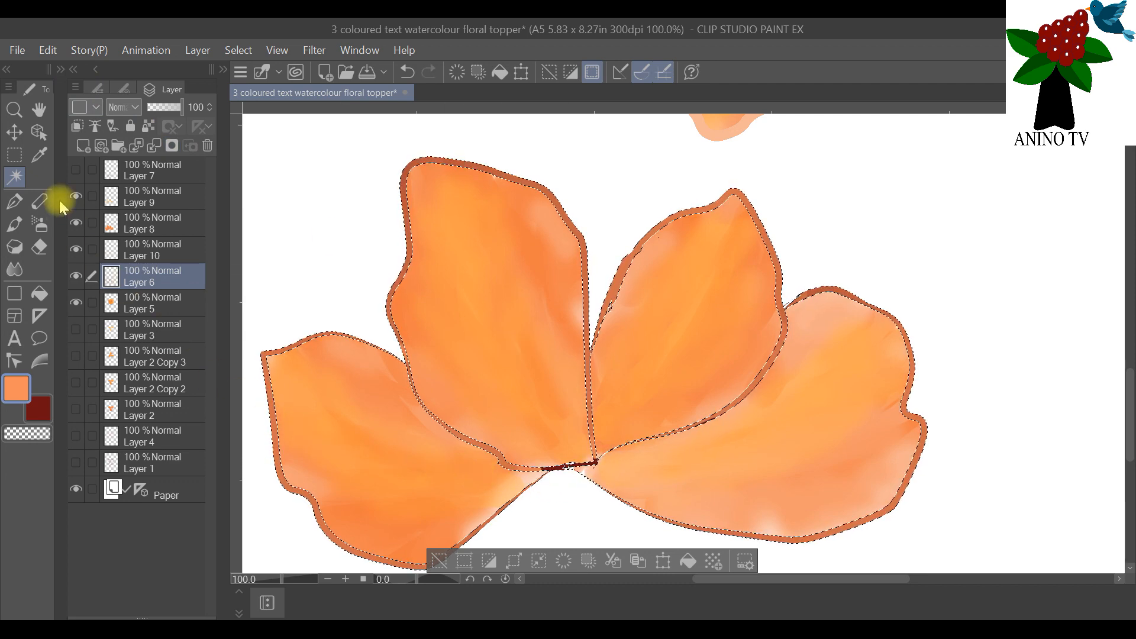
click(14, 224)
click(184, 253)
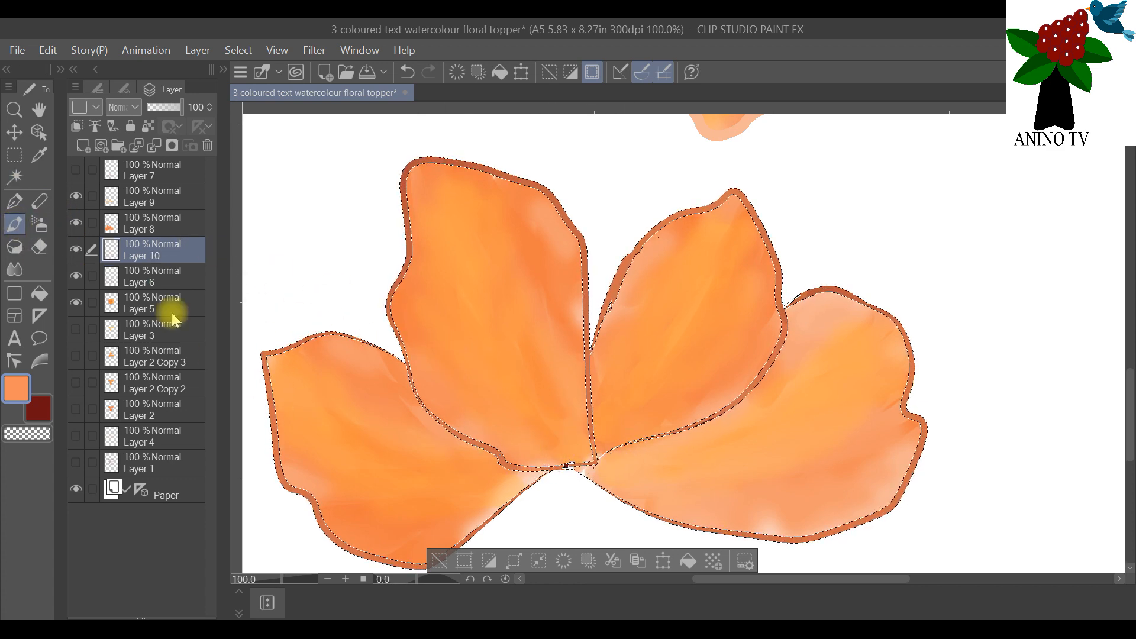
Step: Select the last dark-red spot where the petals meet on Layer 6 and cover it with orange on Layer 10
click(14, 176)
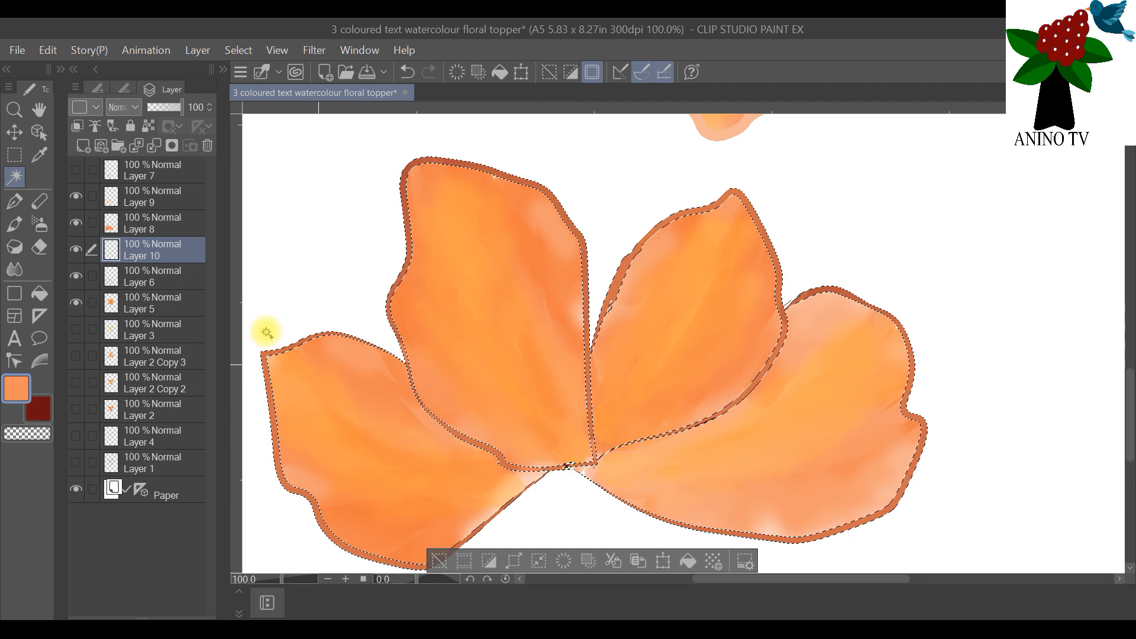
click(152, 273)
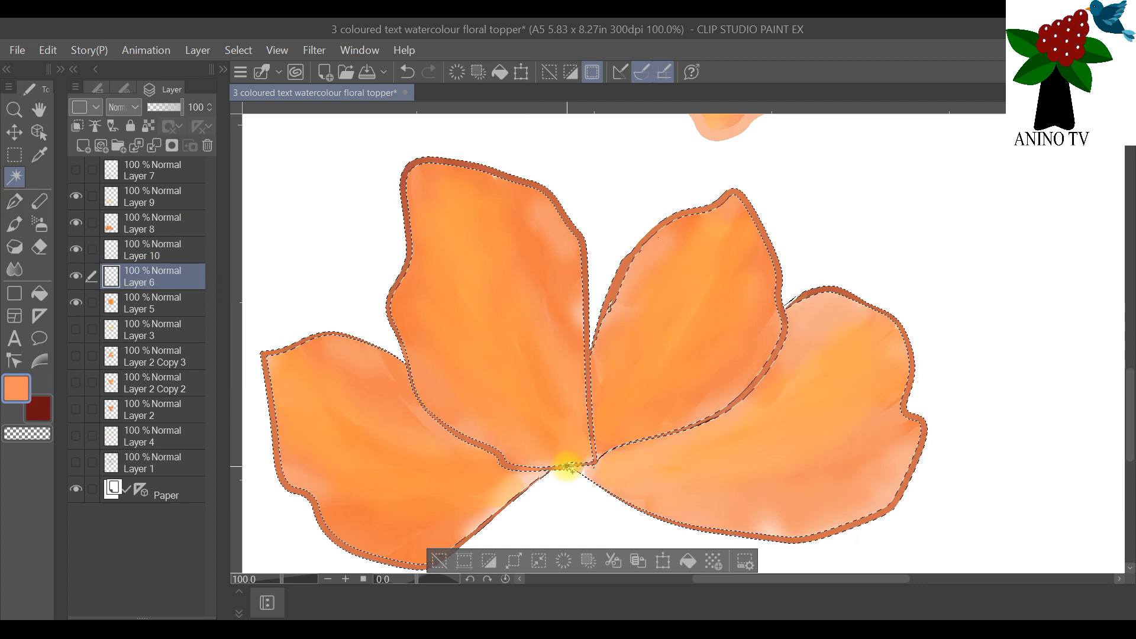
click(14, 224)
click(133, 252)
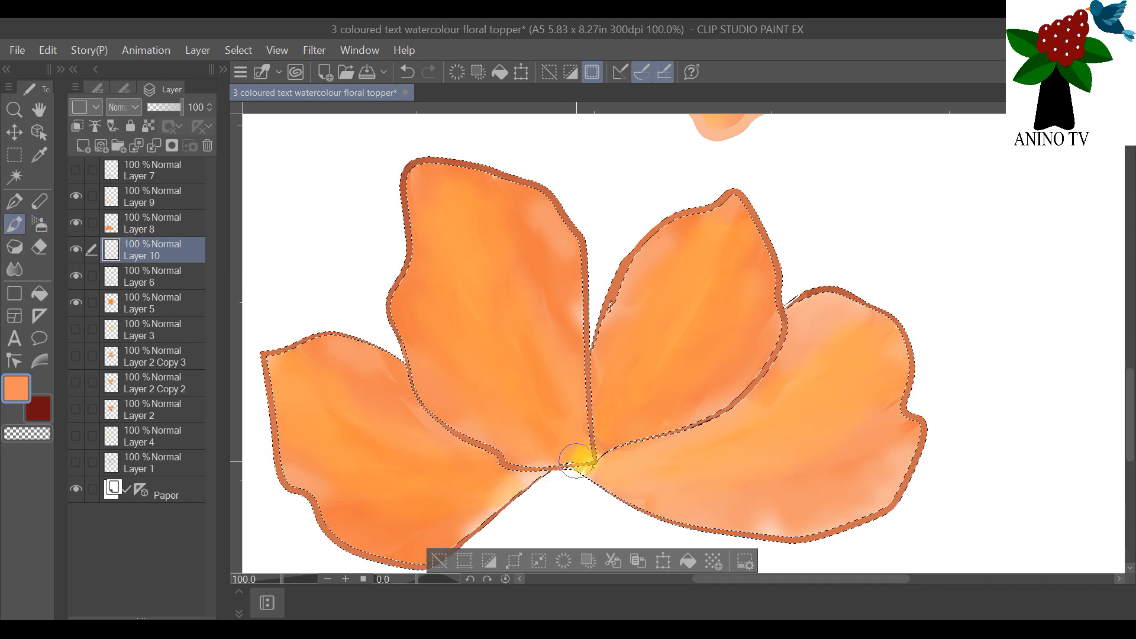
Step: Hide the dark-red outlines of Layer 6 and clear the outline selection
click(76, 276)
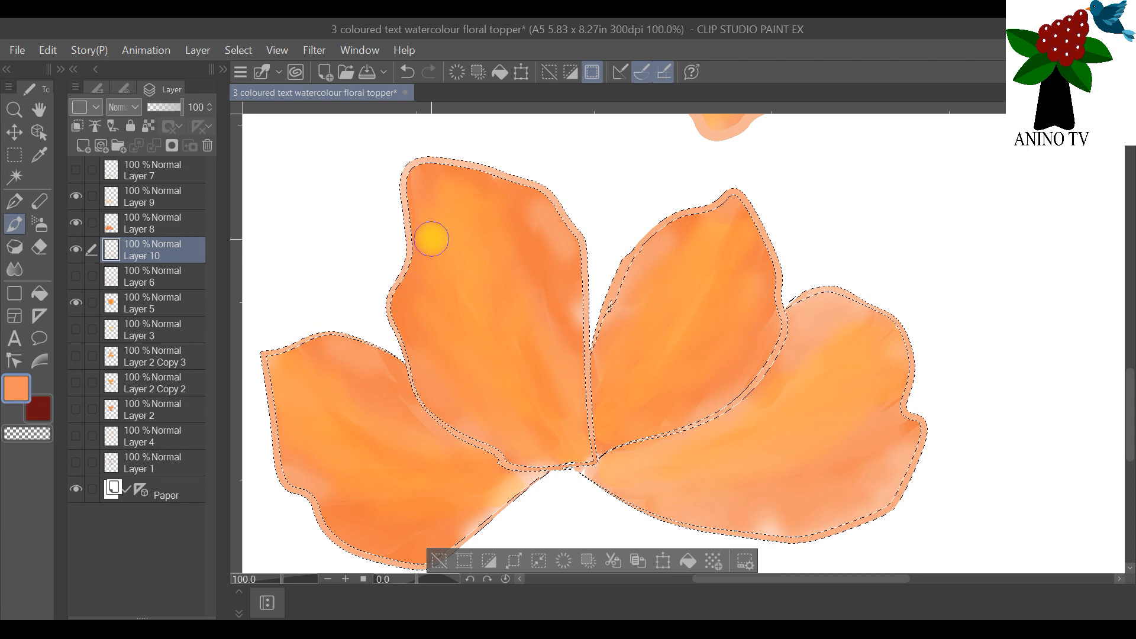
scroll(453, 225, down, 2)
scroll(505, 211, up, 1)
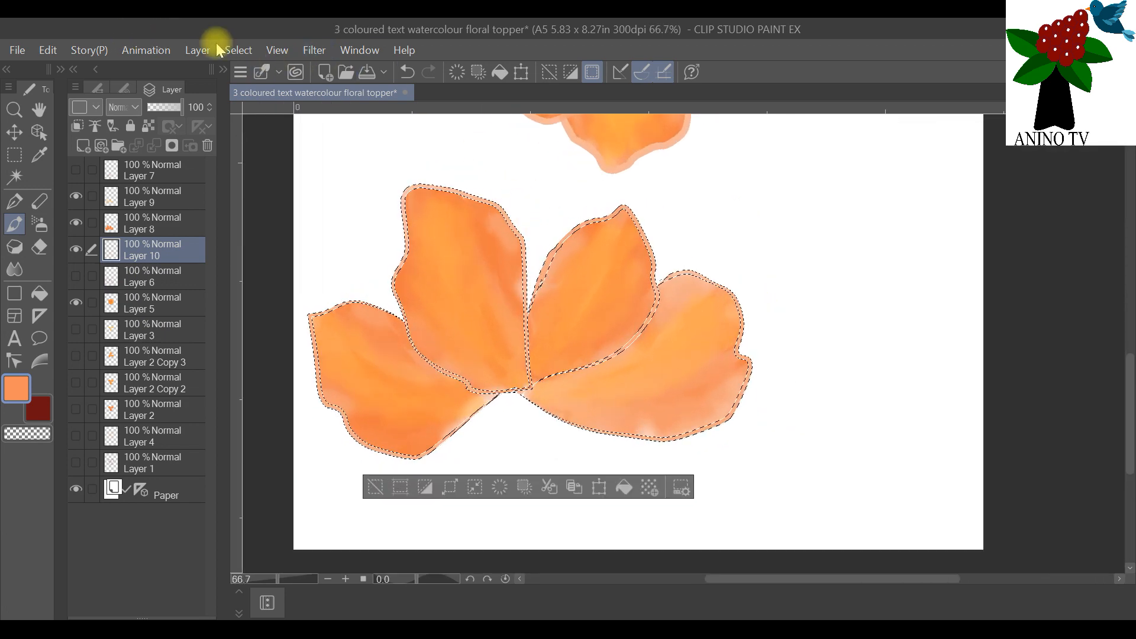
click(243, 50)
click(266, 91)
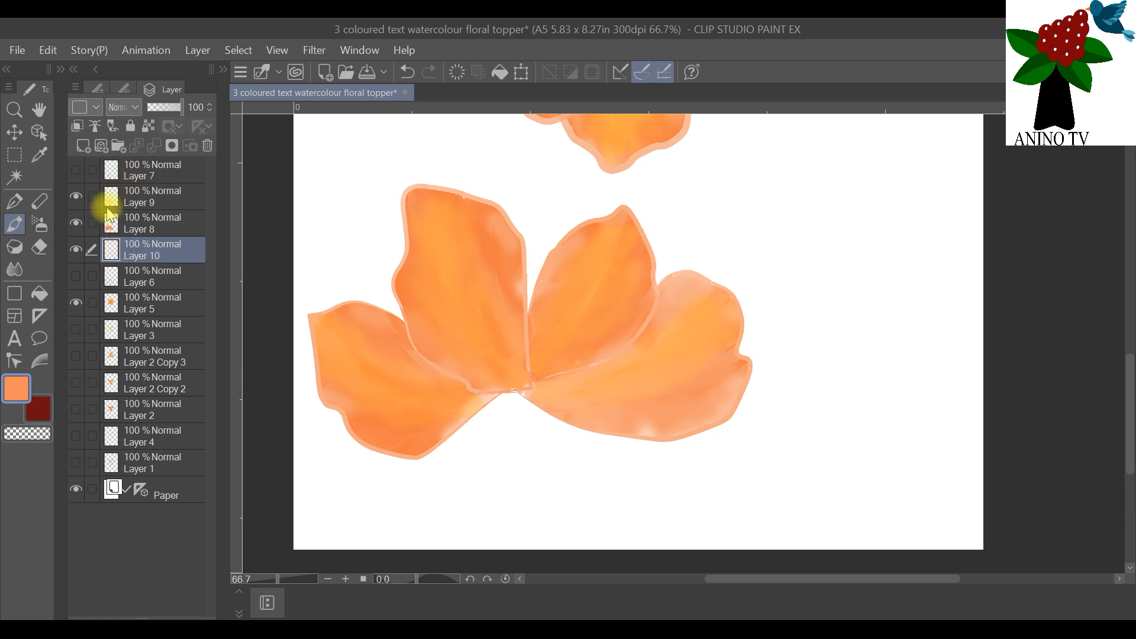
Step: Show Layer 7 and select the inside of the front petal's main outline with the Auto select tool
click(133, 173)
click(76, 170)
drag(444, 385, 612, 532)
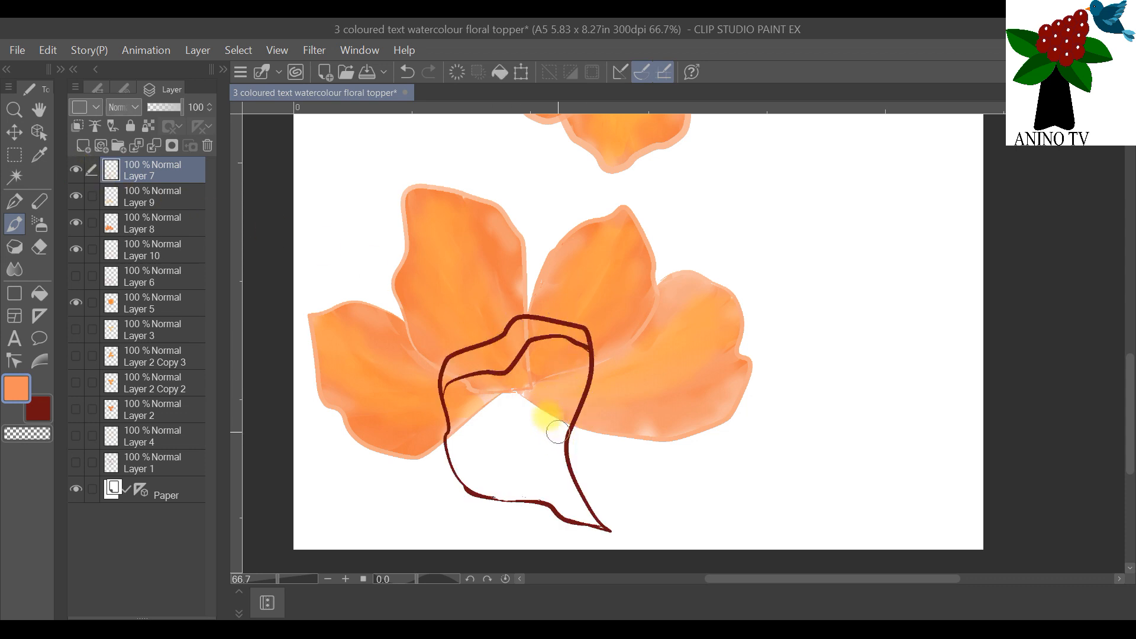
click(14, 176)
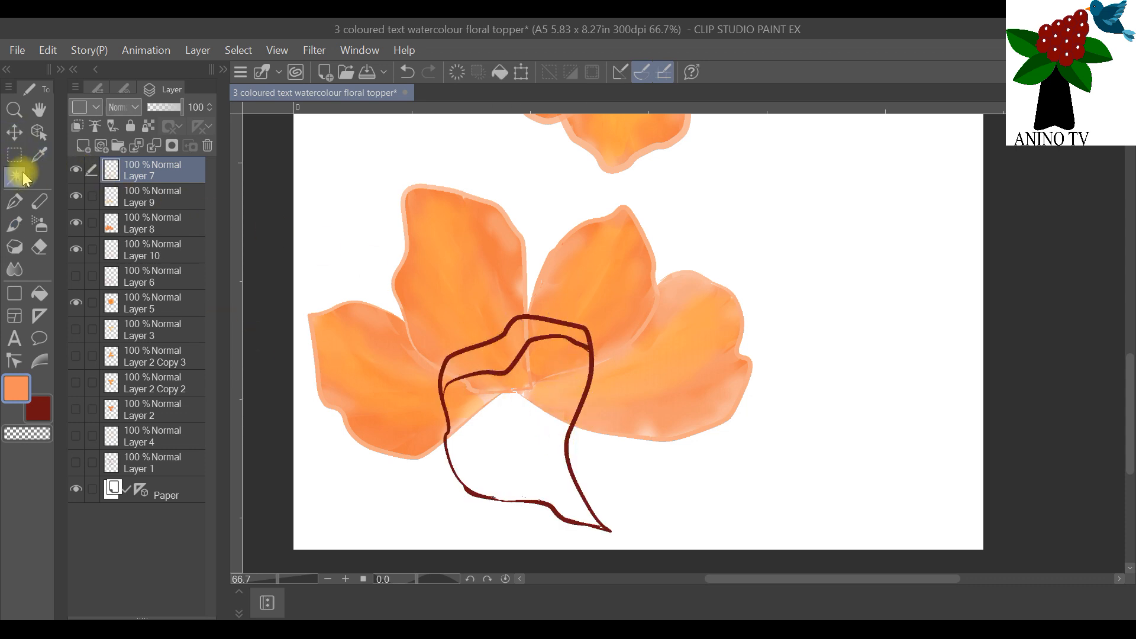
click(523, 414)
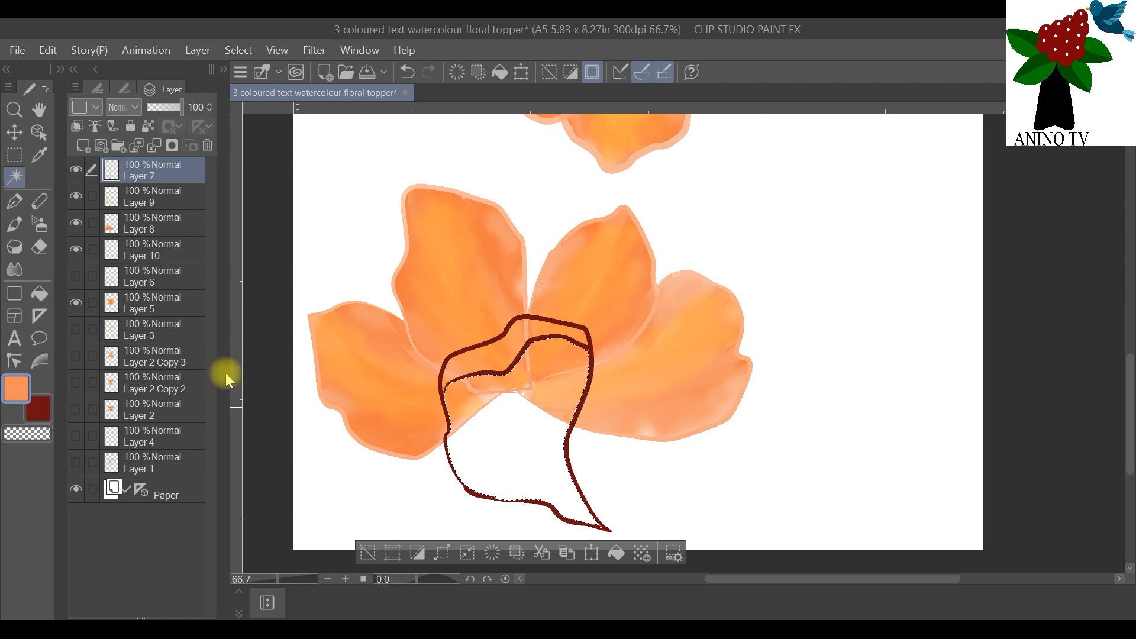
Step: Paint the selected front petal in deep orange on a new raster layer above Layer 7 and smooth it with the Blend tool
click(83, 146)
click(16, 227)
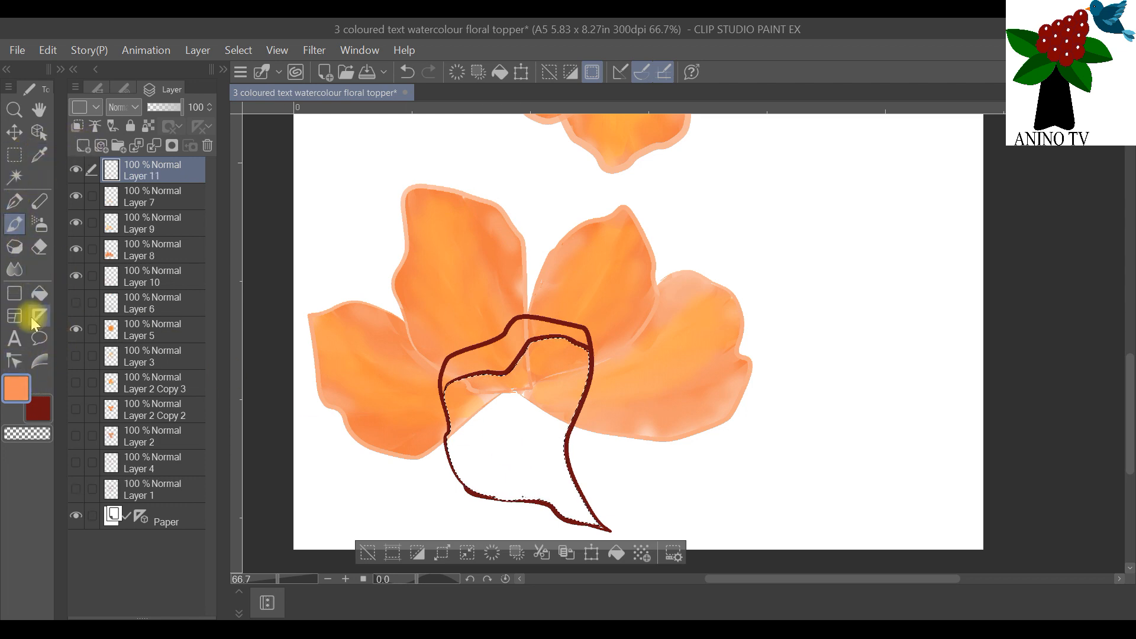
click(39, 157)
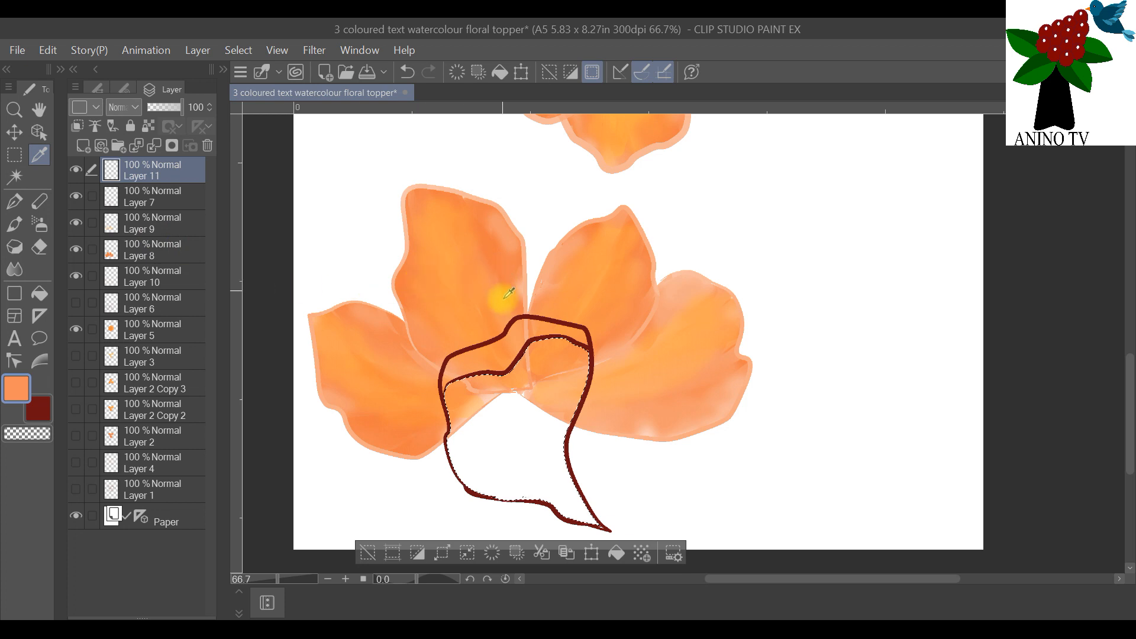
click(34, 412)
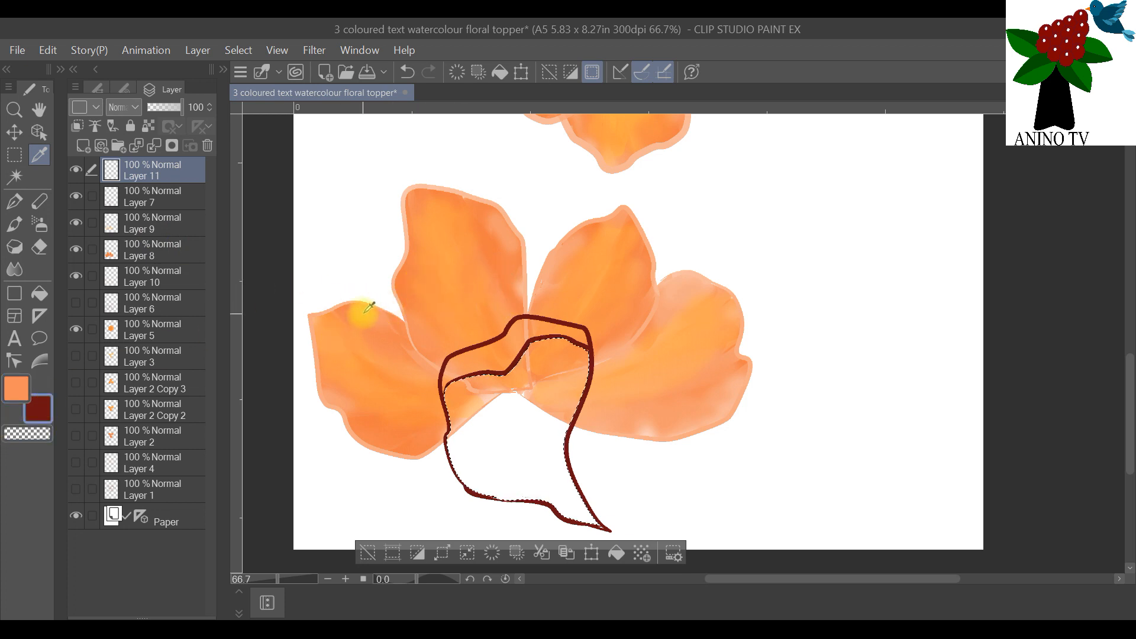
double_click(41, 408)
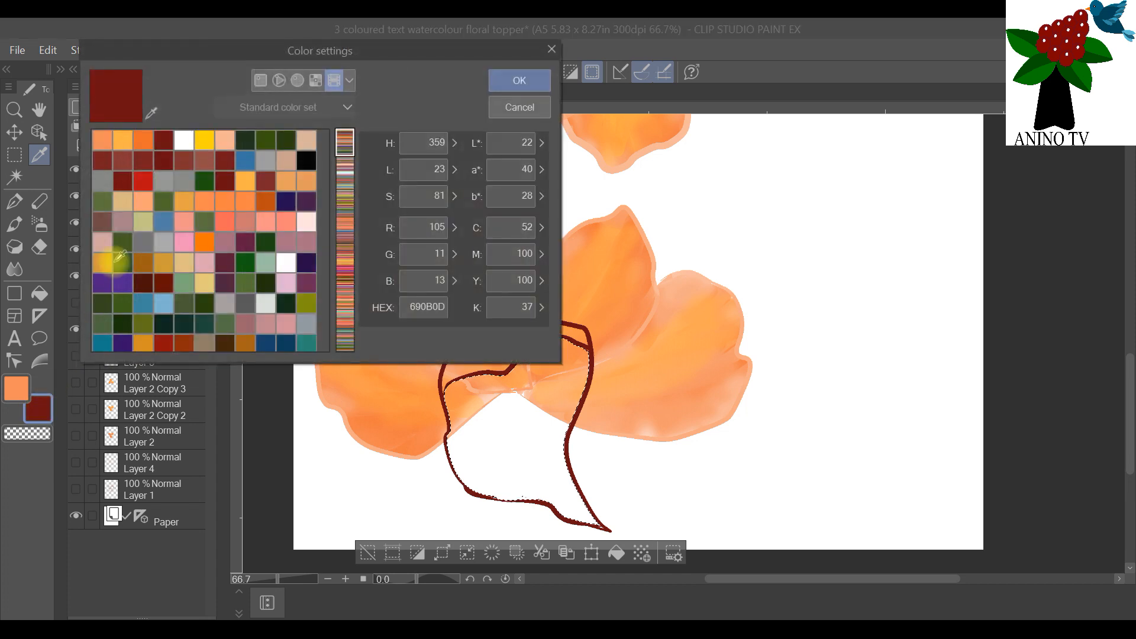
click(143, 141)
click(531, 78)
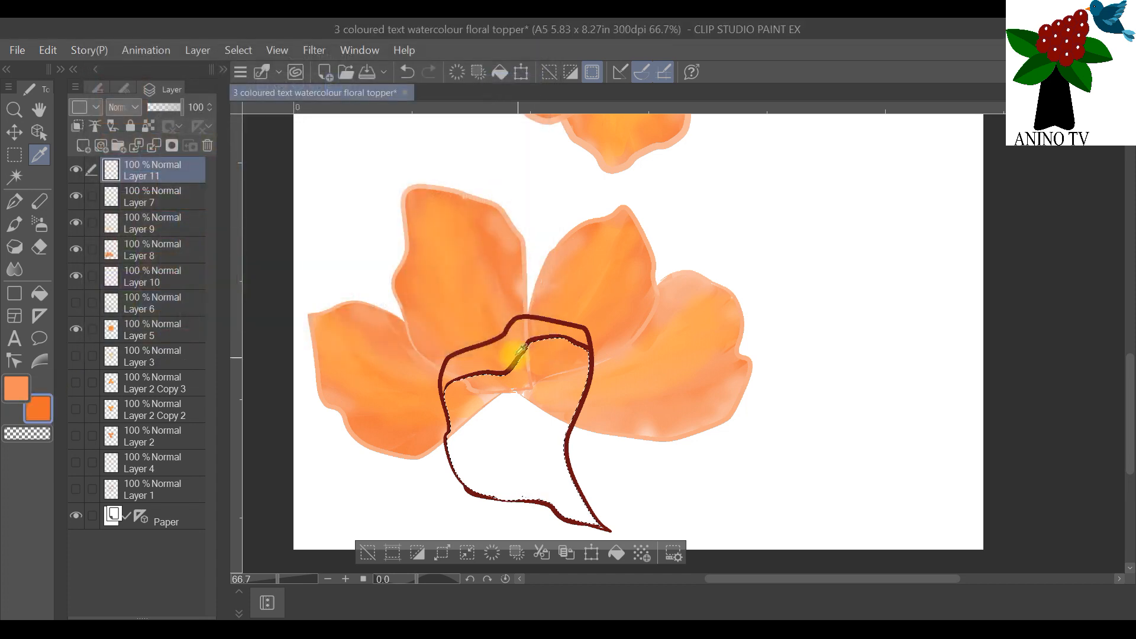
click(14, 224)
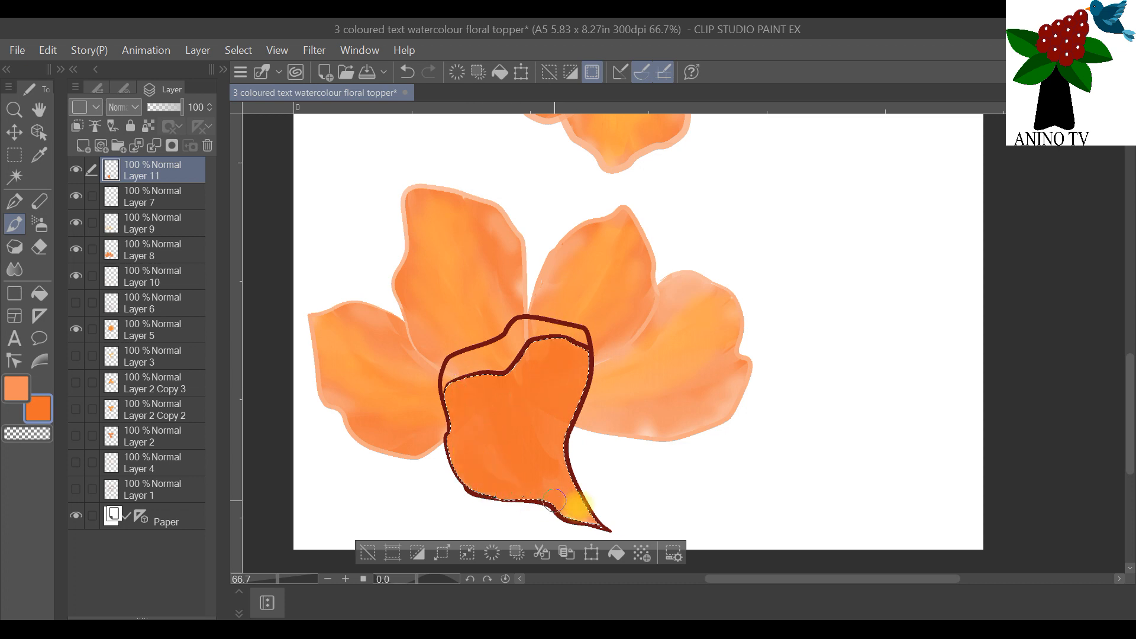
click(15, 269)
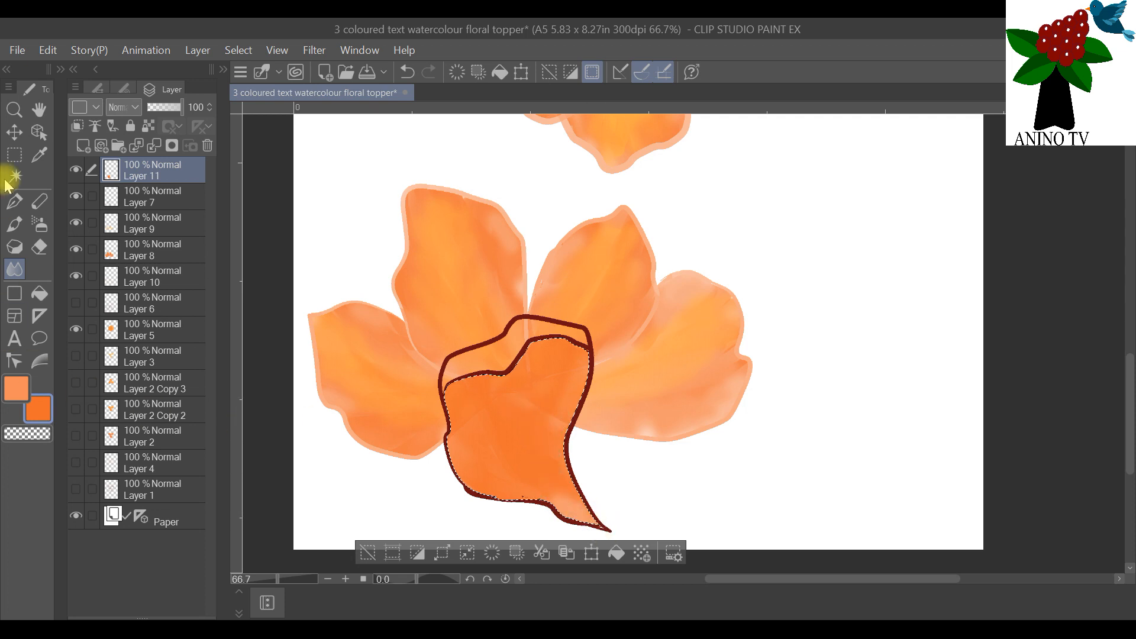
Step: Paint a light-orange FFB244 streak along the front petal on a new raster layer above Layer 11 and blend it into the orange
click(83, 145)
click(39, 155)
click(26, 395)
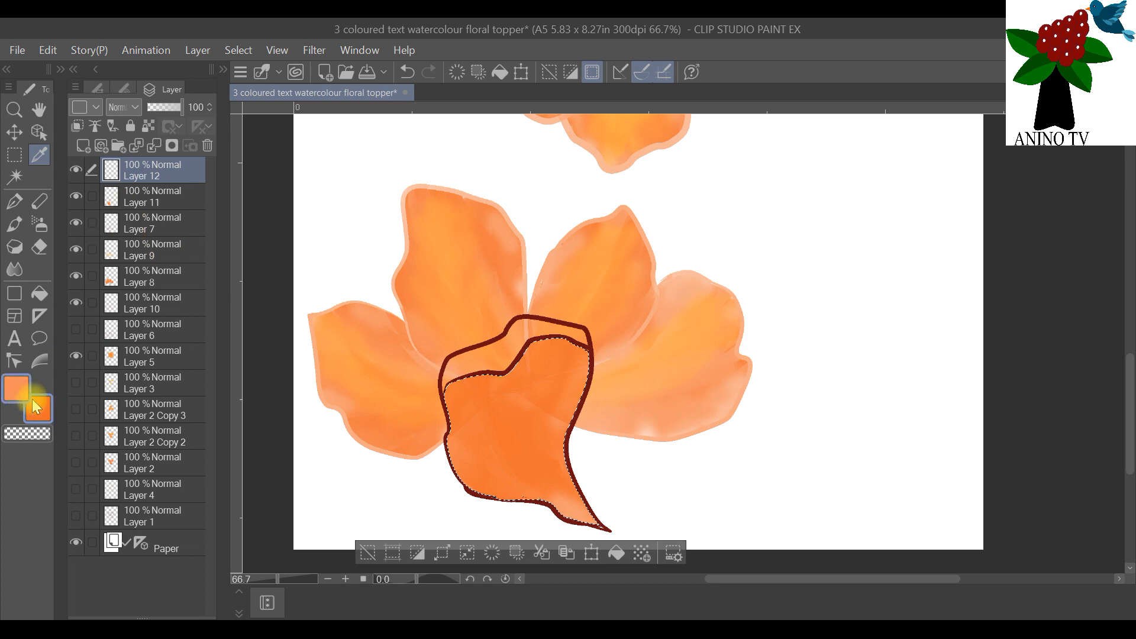
click(44, 403)
click(143, 140)
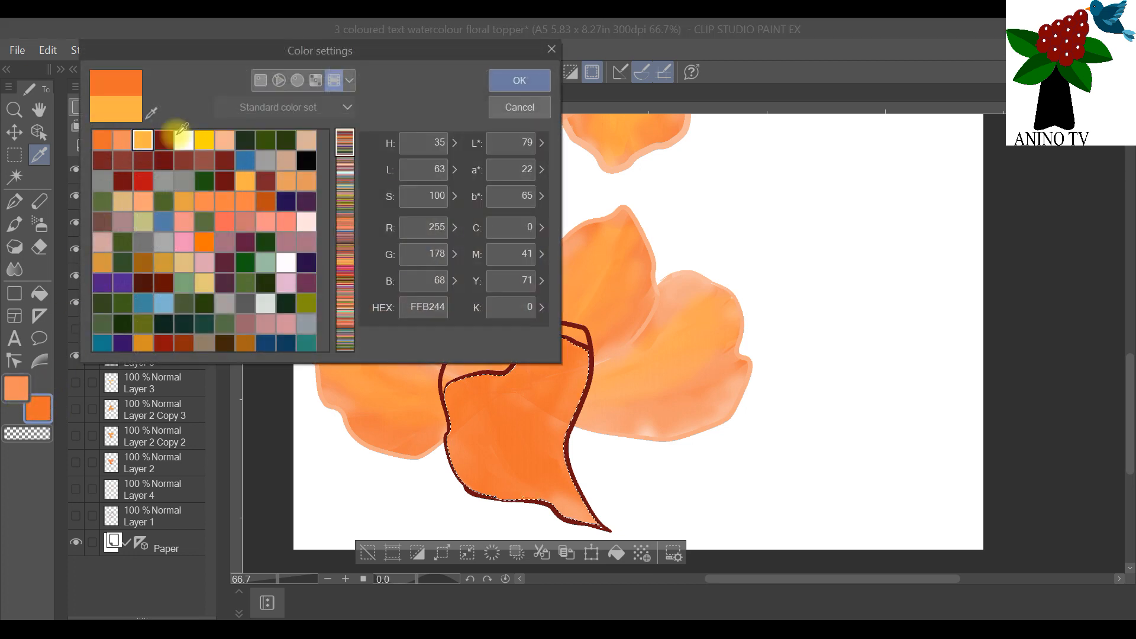
click(500, 81)
click(14, 224)
click(583, 496)
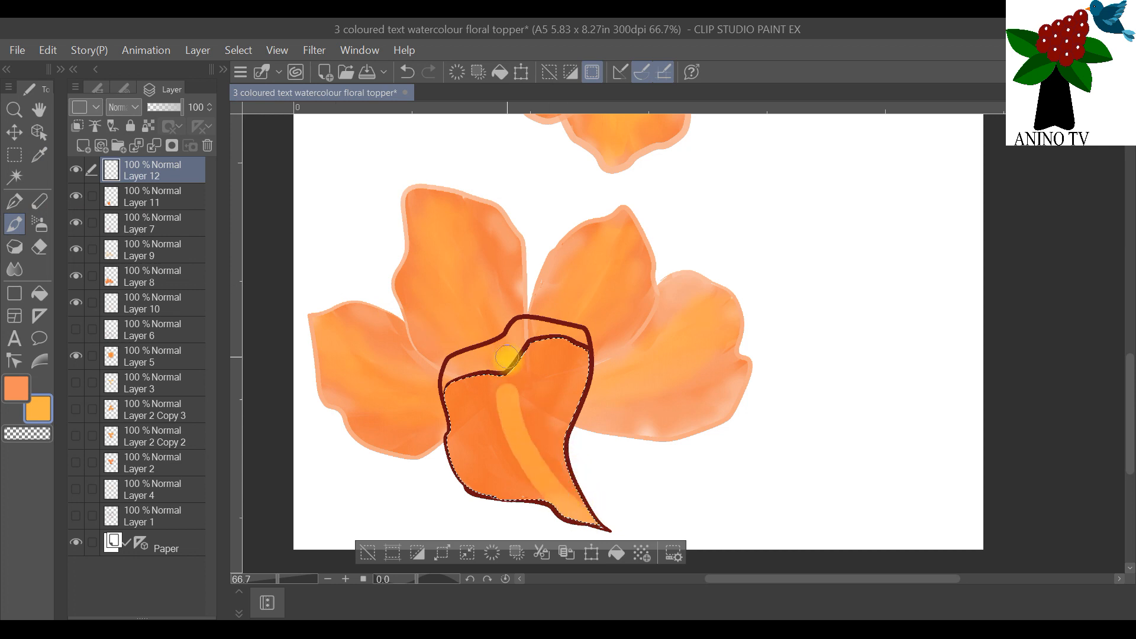
click(32, 268)
click(520, 359)
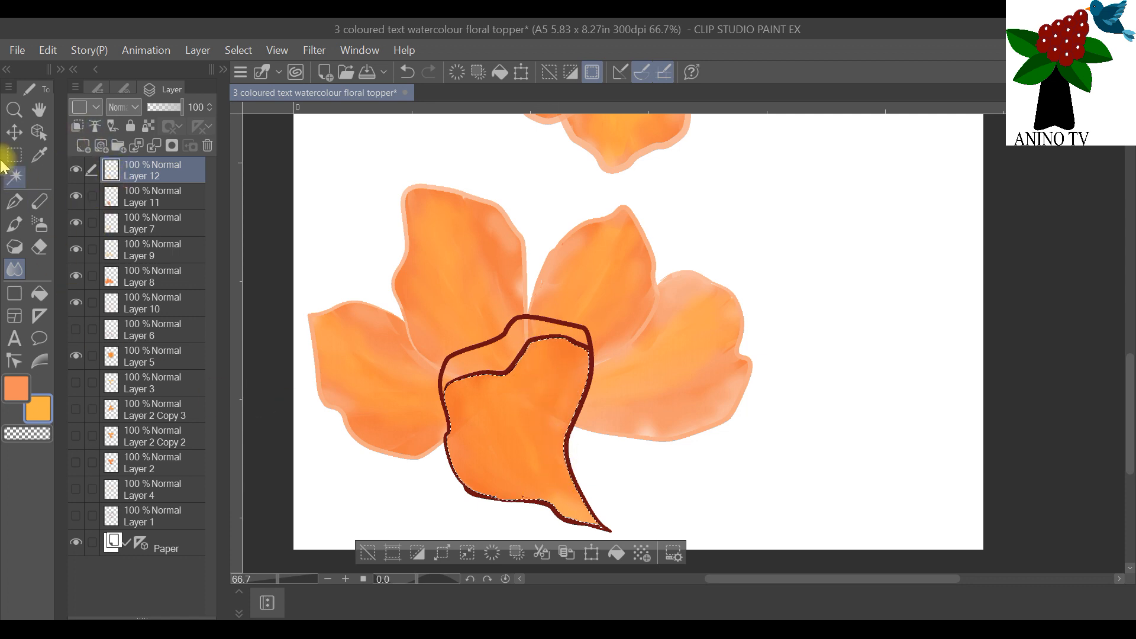
Step: Return to Layer 7, try selecting the front petal's folded upper rim, and clear the entire selection
click(15, 176)
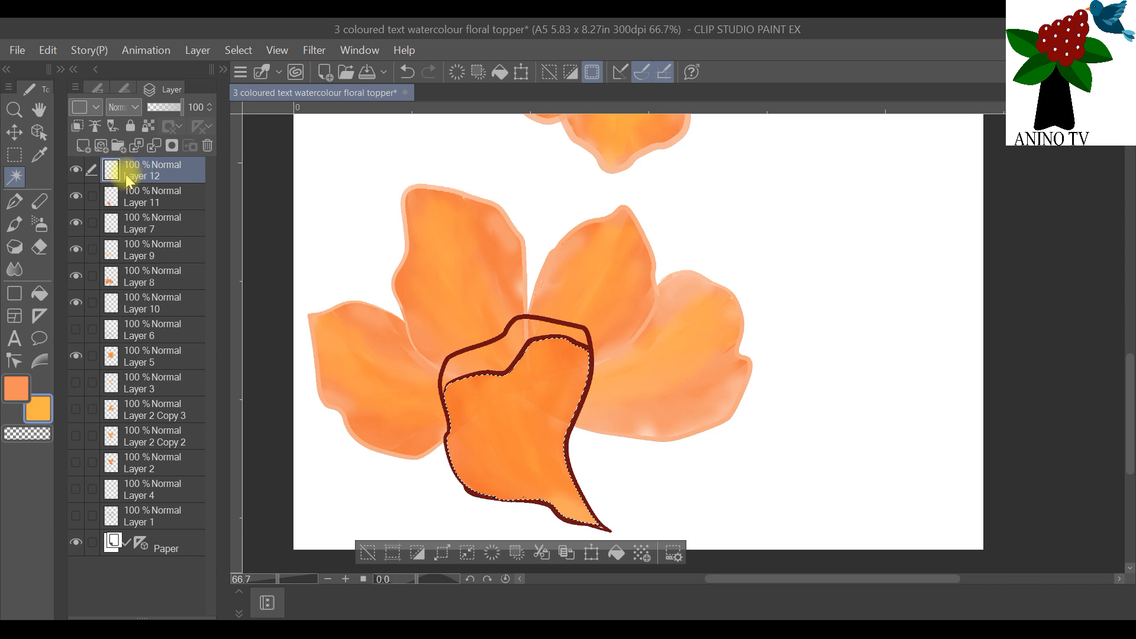
click(75, 171)
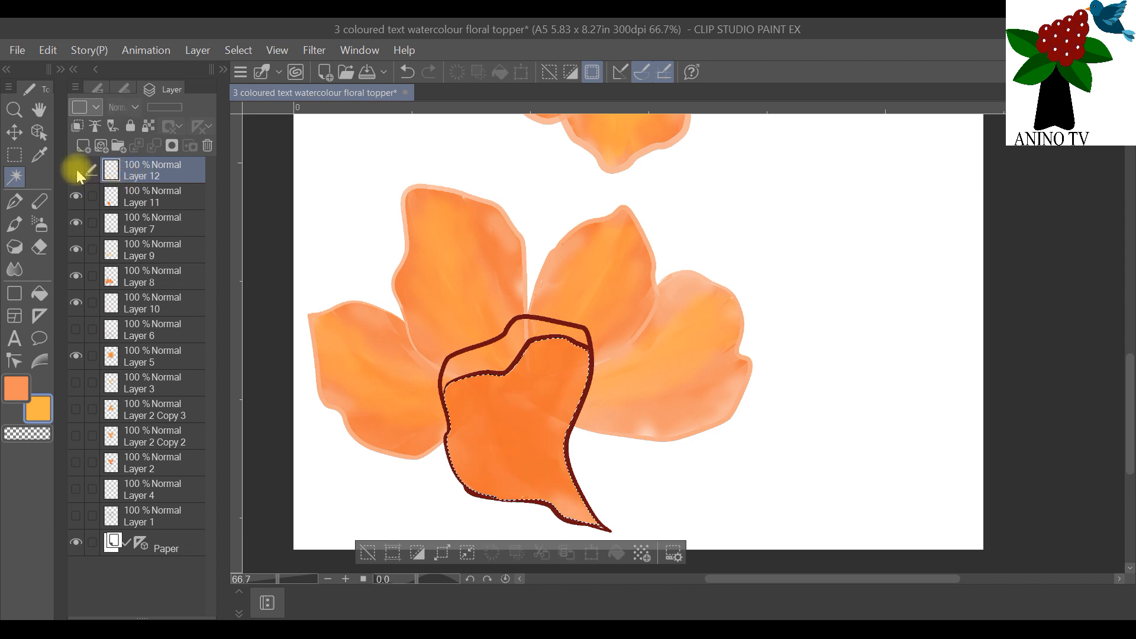
click(77, 169)
click(141, 223)
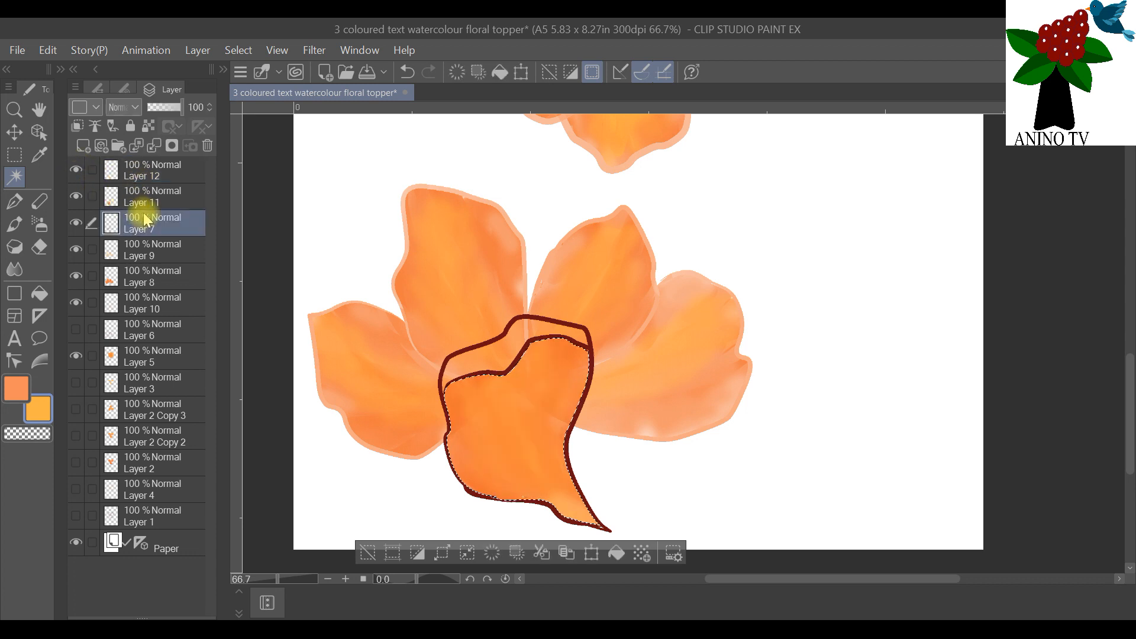
click(506, 359)
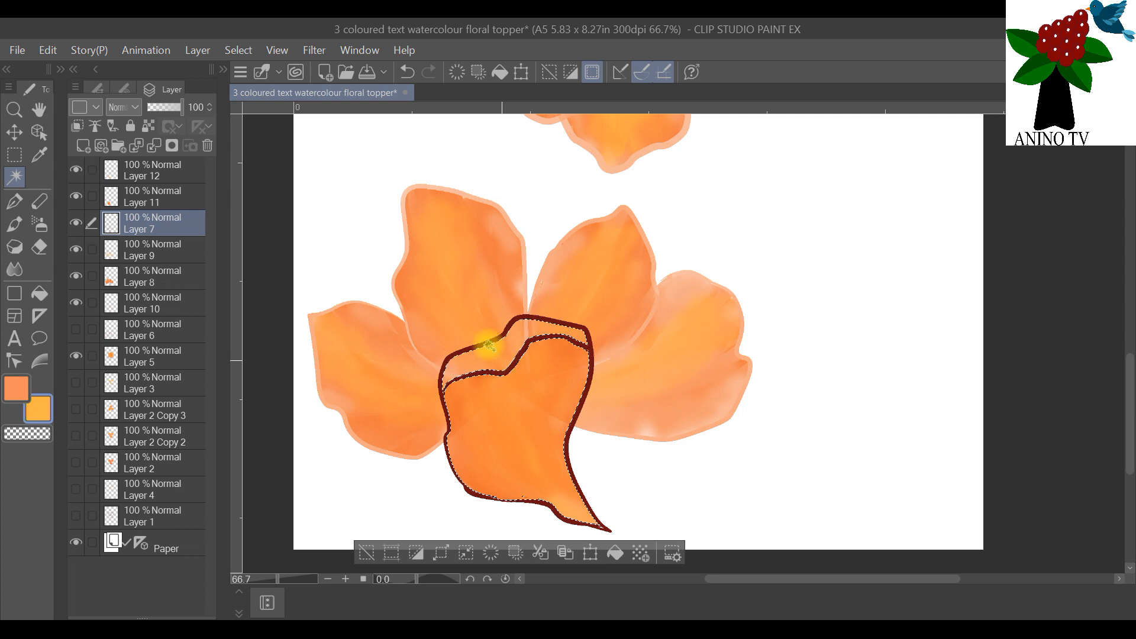
click(238, 49)
click(254, 90)
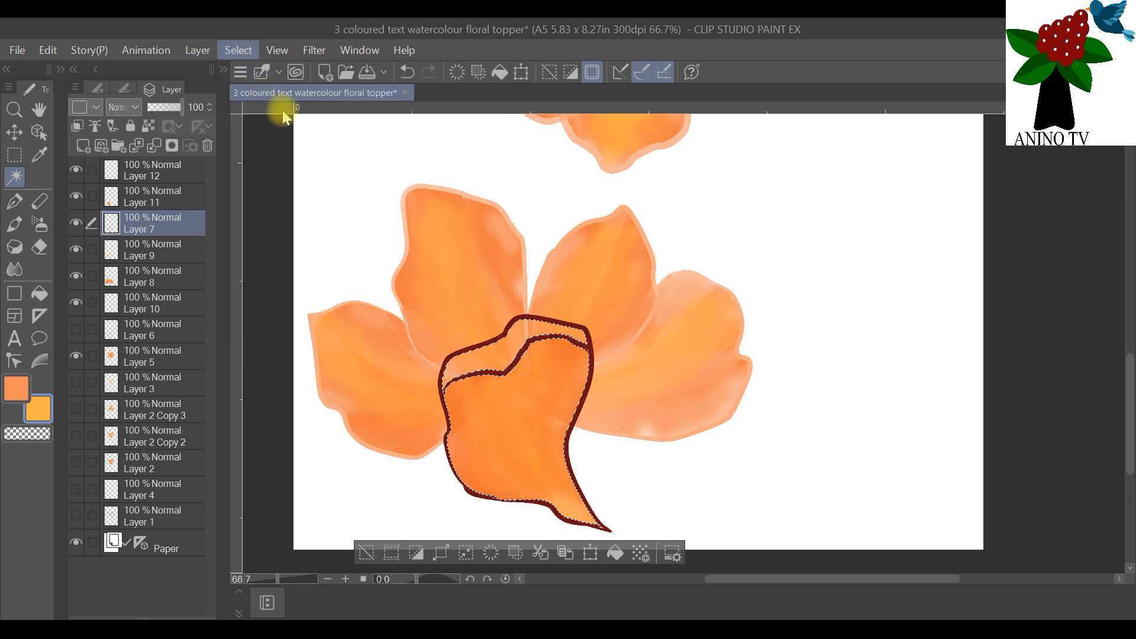
Step: Select the front petal's folded upper rim on Layer 7 with Auto select and paint it in orange F28C58 on Layer 11
click(496, 349)
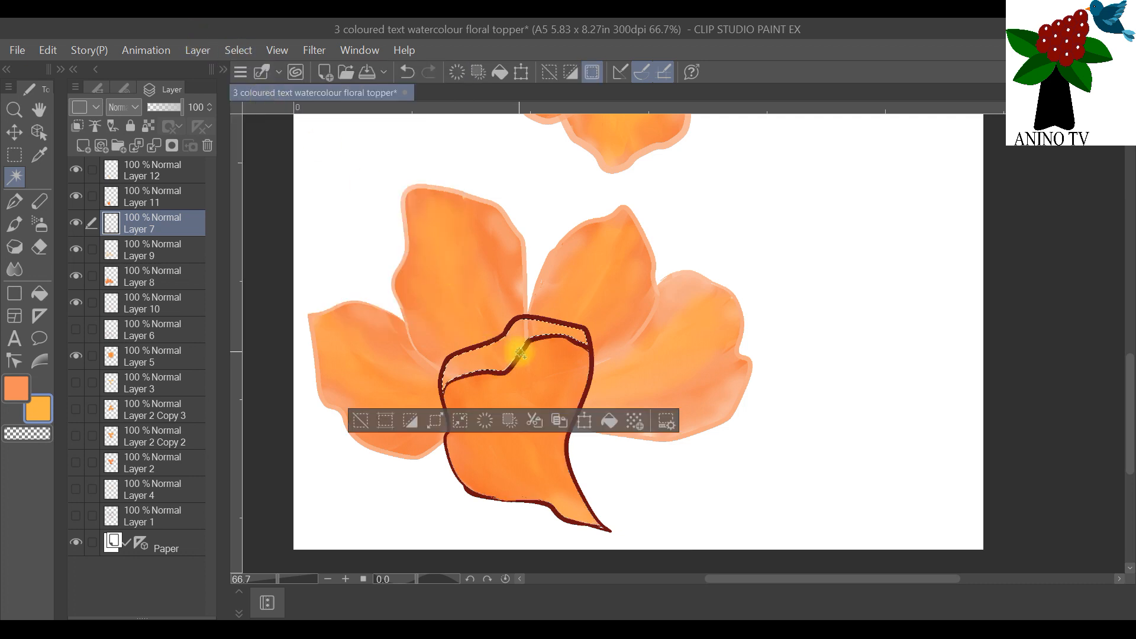
click(157, 195)
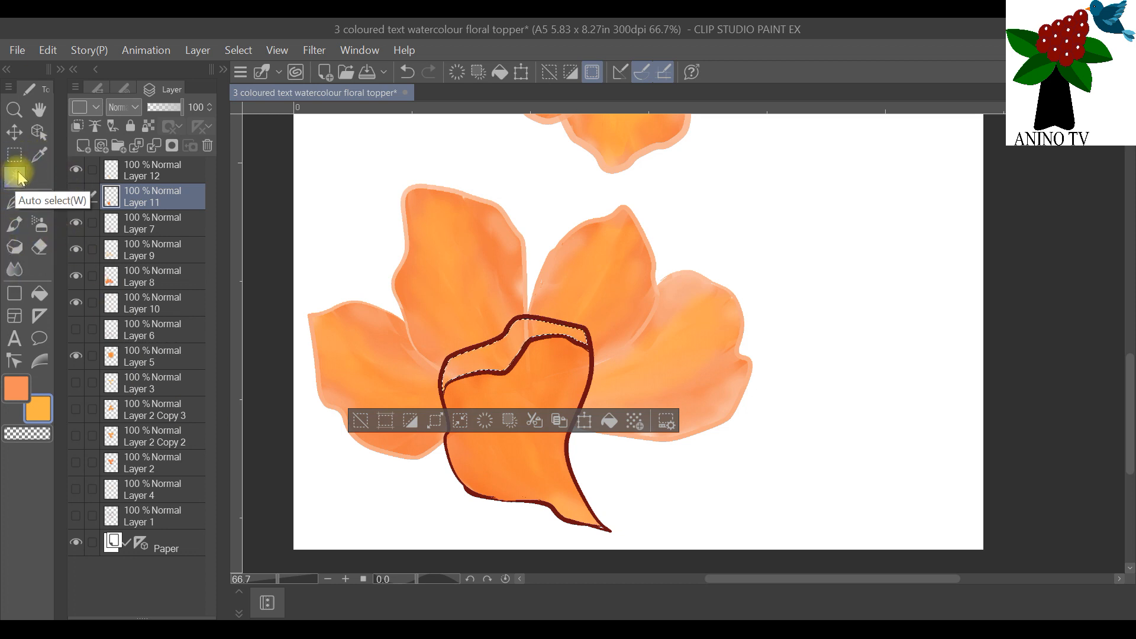
double_click(47, 403)
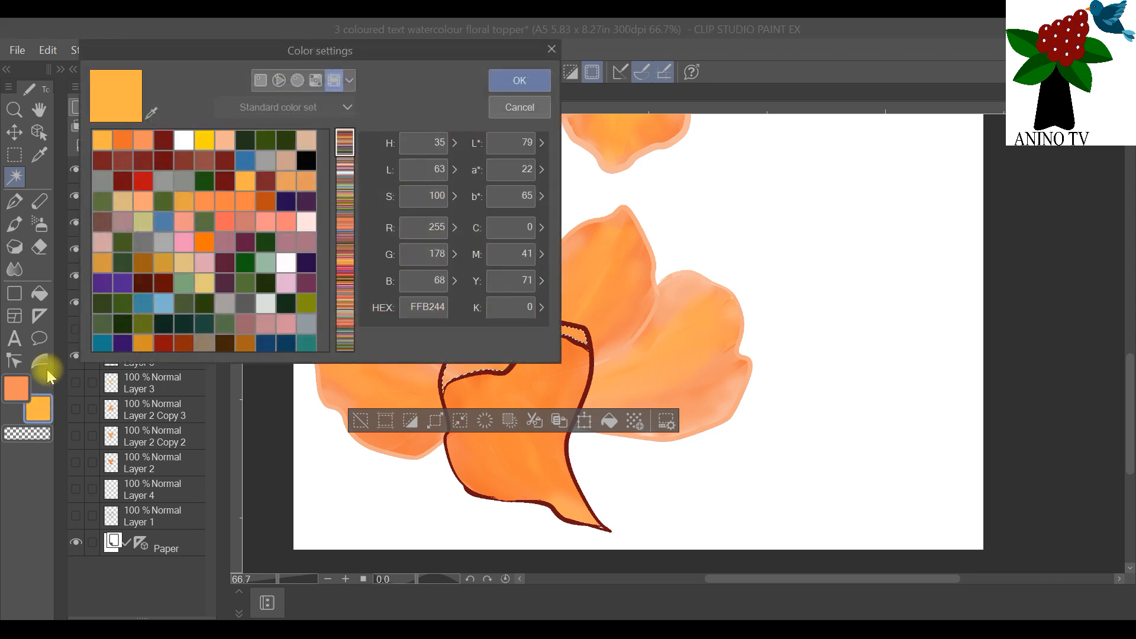
click(156, 138)
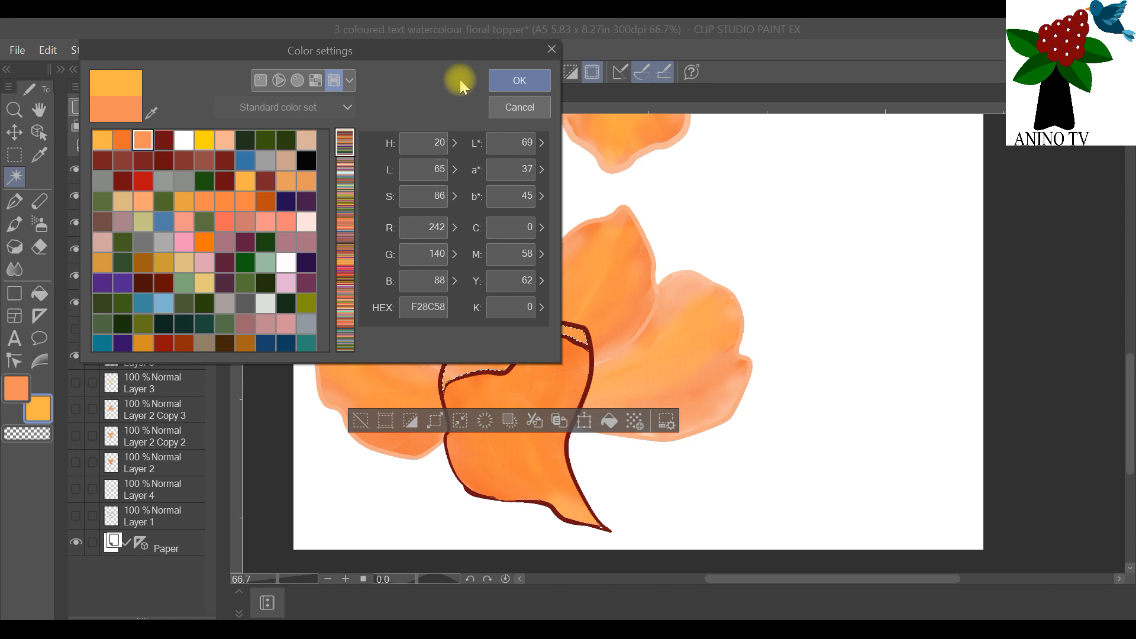
click(509, 80)
click(27, 224)
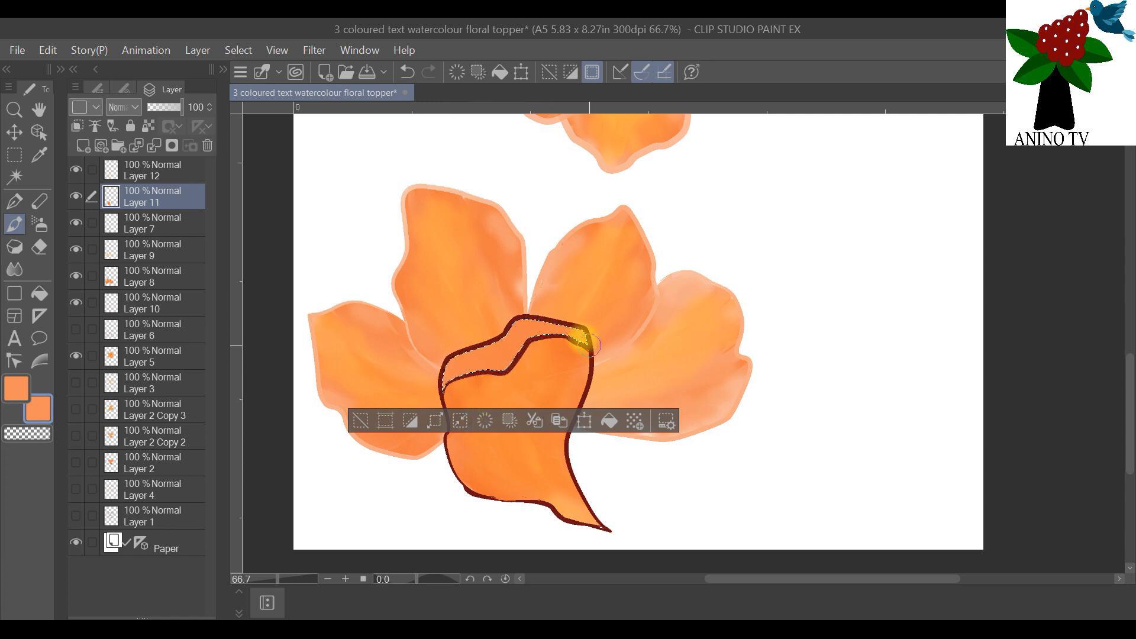
Step: Paint light orange FFB244 inside the selected folded rim, switching to Layer 12
double_click(45, 410)
click(122, 141)
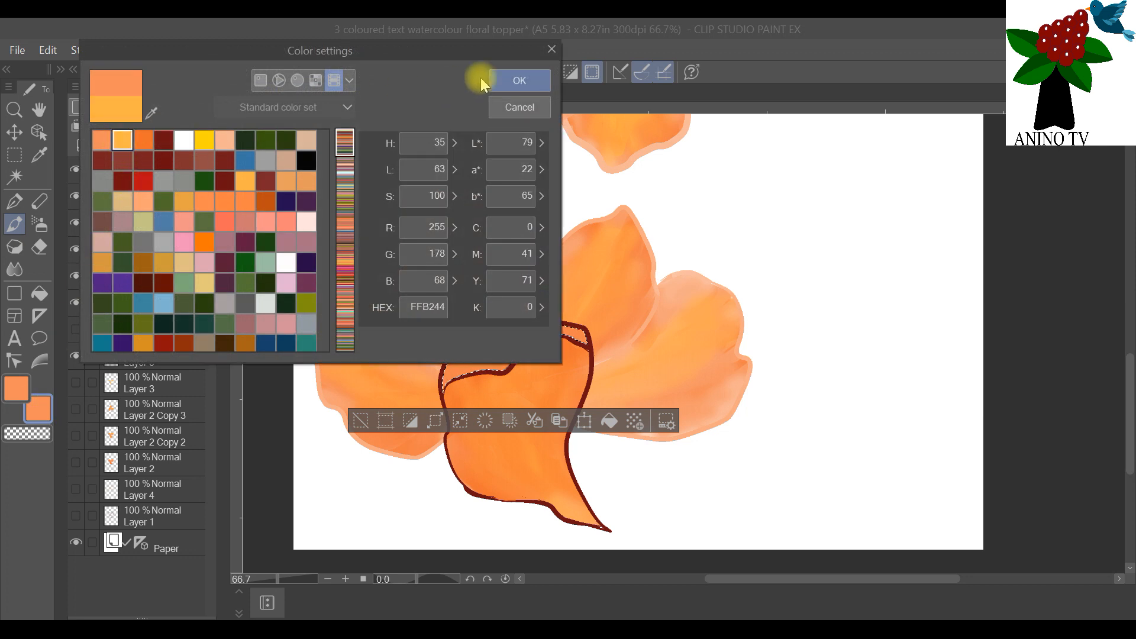
click(483, 82)
click(142, 169)
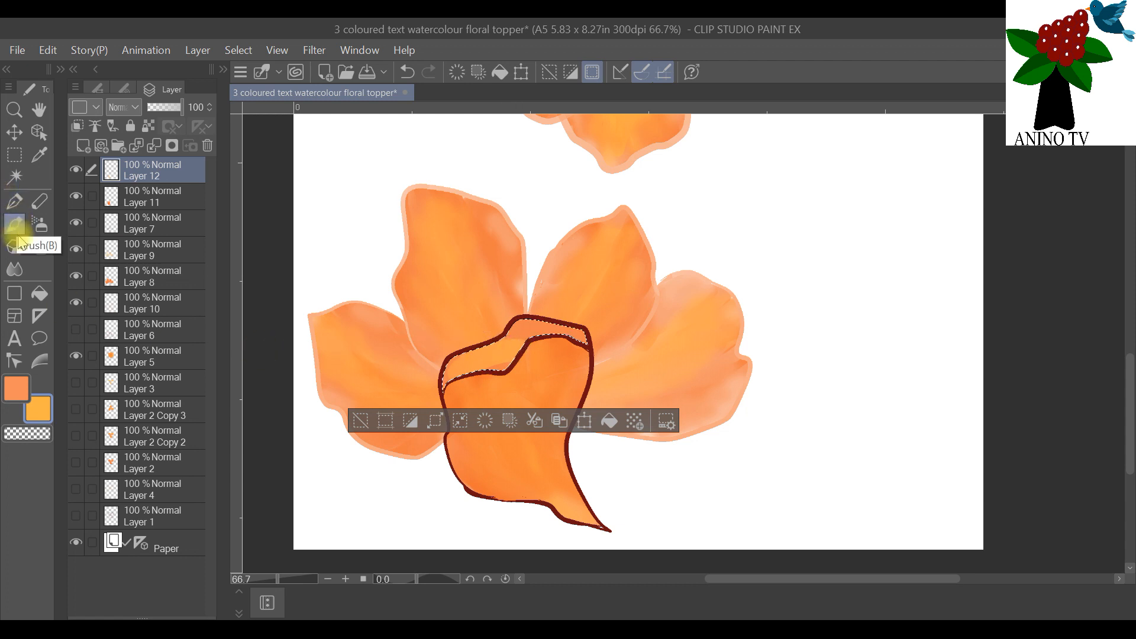
Step: Blend the rim's colours on Layer 12 with the Blend tool at brush size 3, and clear the selection
click(14, 268)
click(124, 89)
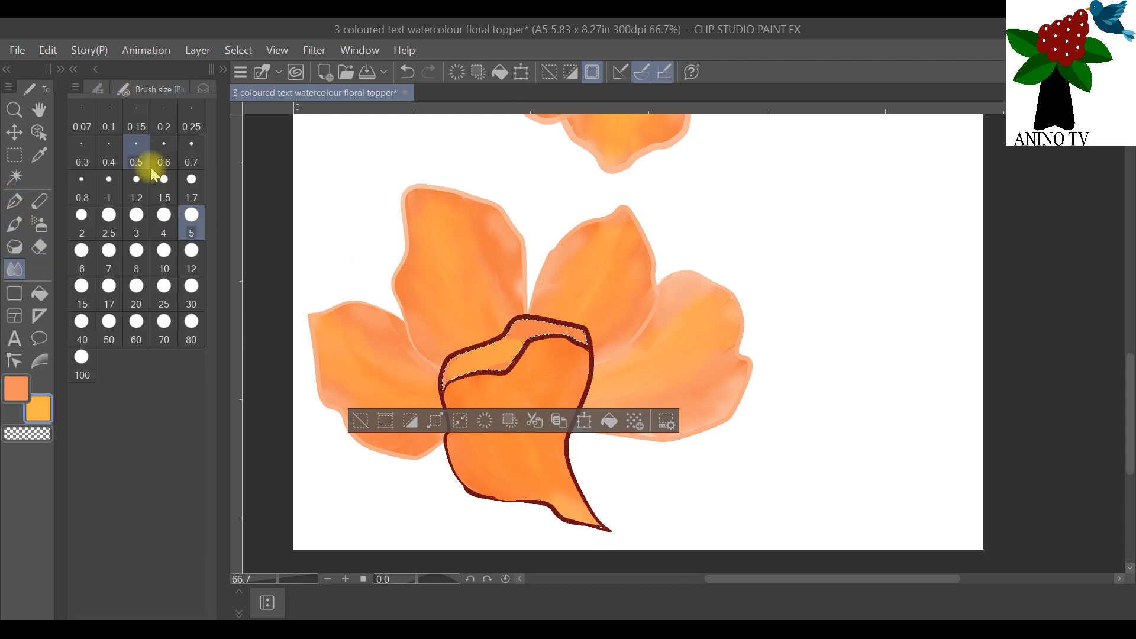
click(136, 216)
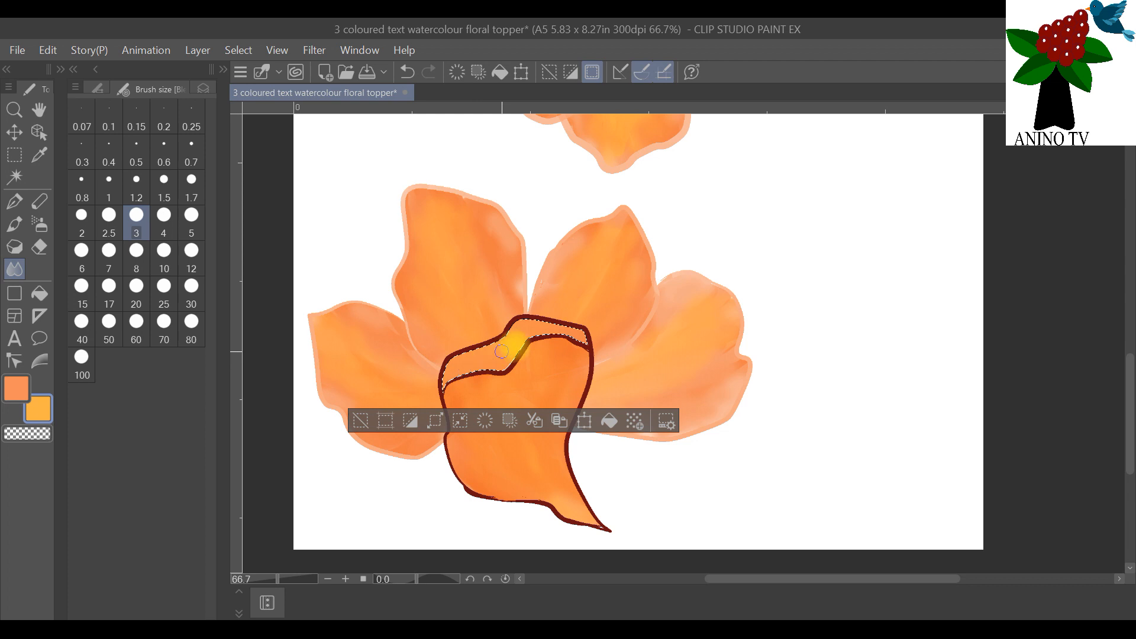
click(239, 49)
click(264, 92)
click(203, 88)
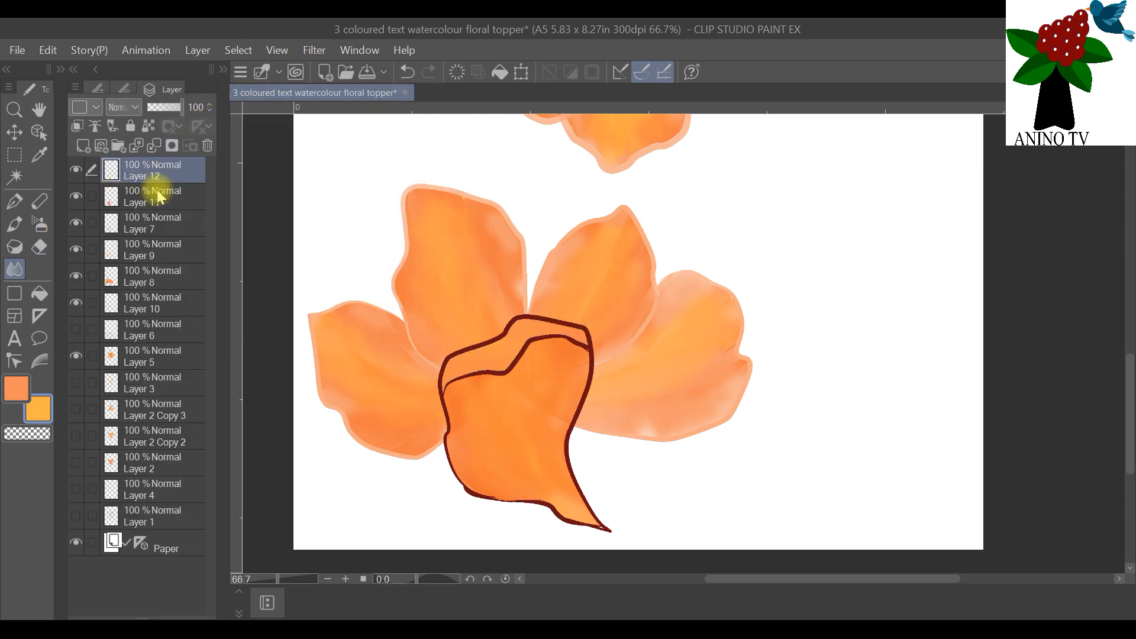
Step: Select the front petal's dark outlines on Layer 7 with Auto select and paint over them in orange on a new raster layer above it
click(147, 254)
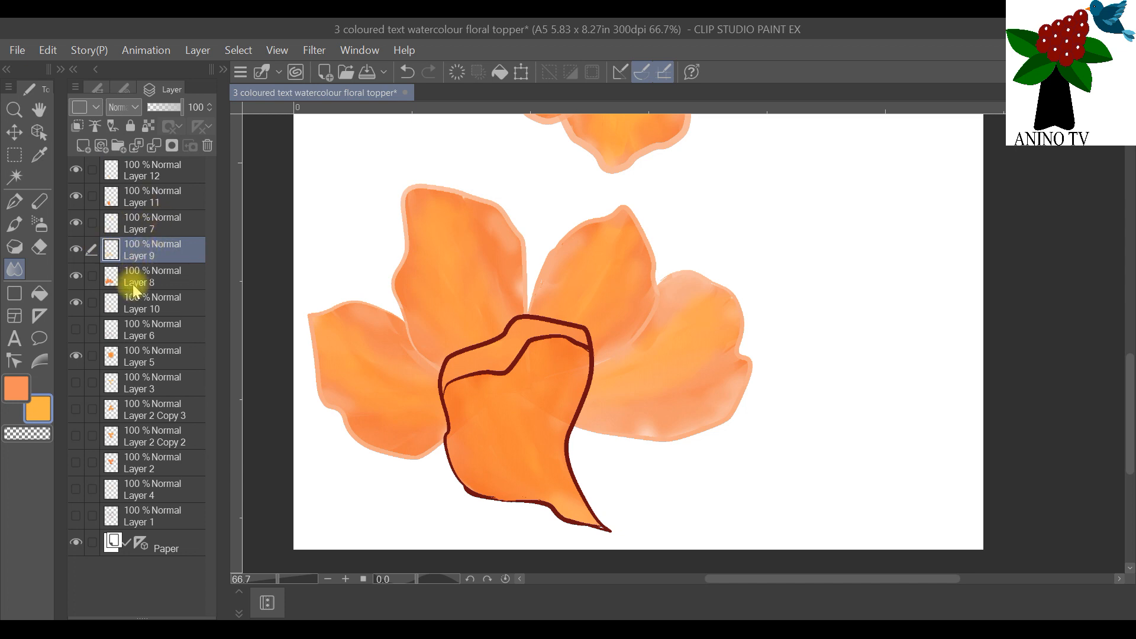
click(76, 249)
click(75, 244)
click(137, 223)
click(15, 176)
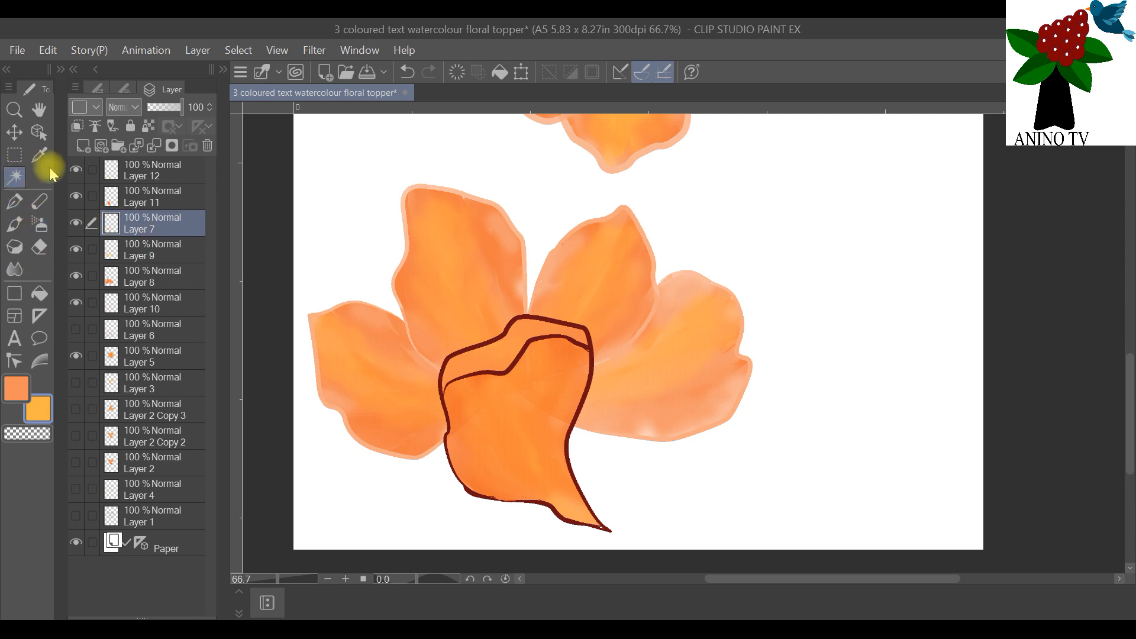
click(475, 348)
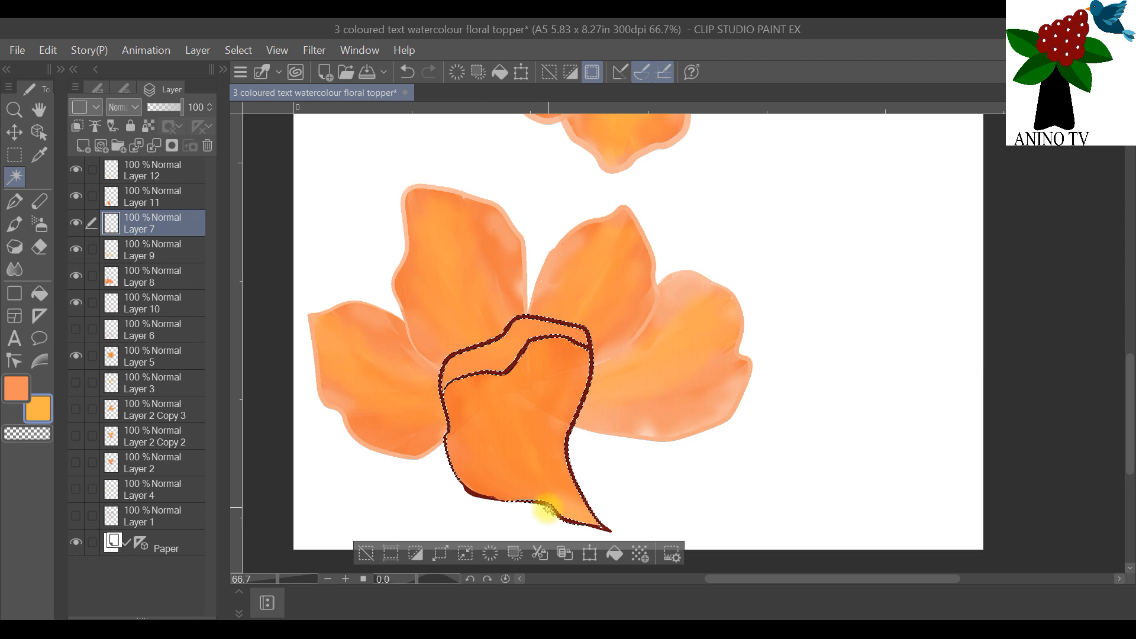
click(598, 528)
click(609, 528)
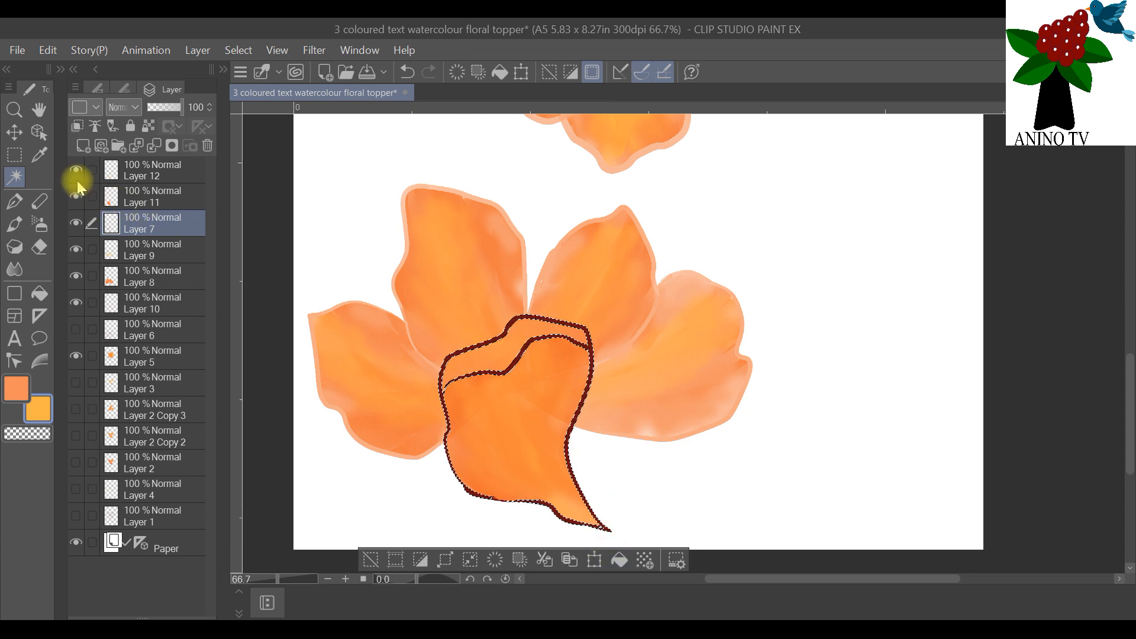
click(83, 146)
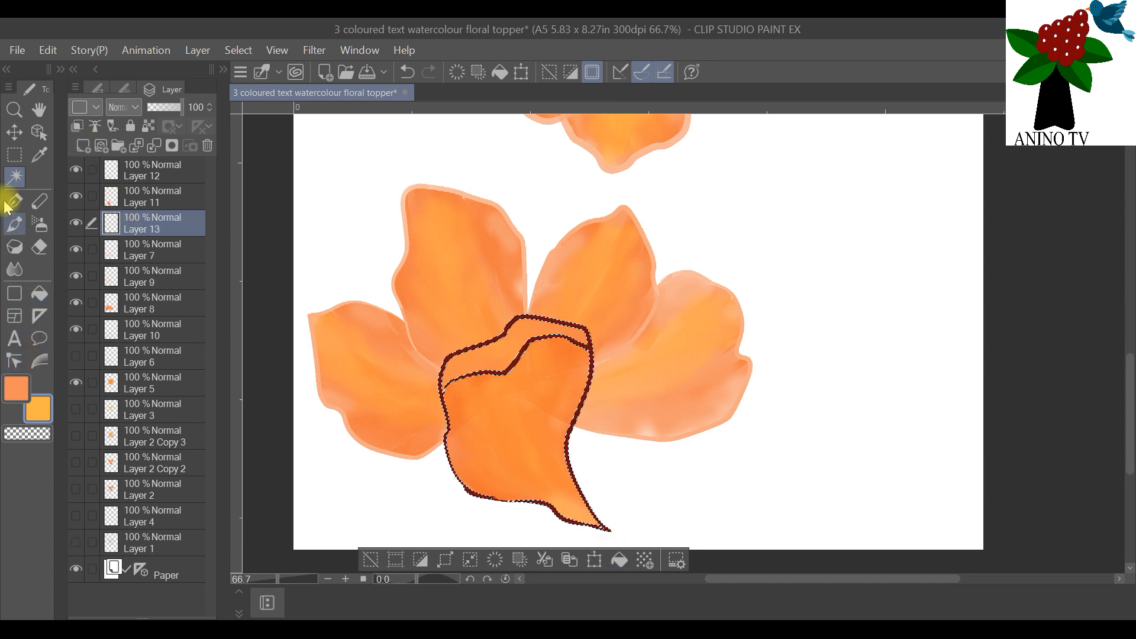
click(16, 225)
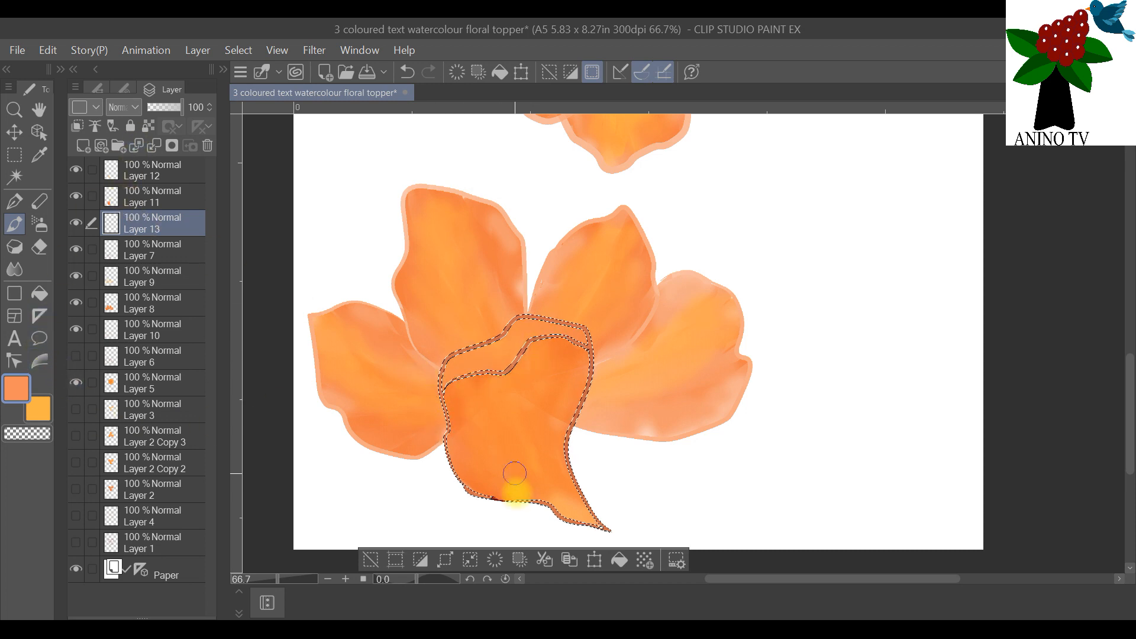
Step: Return to Layer 7 and add the missed dark outline piece at the petal's lower edge to the outline selection with Auto select
click(14, 177)
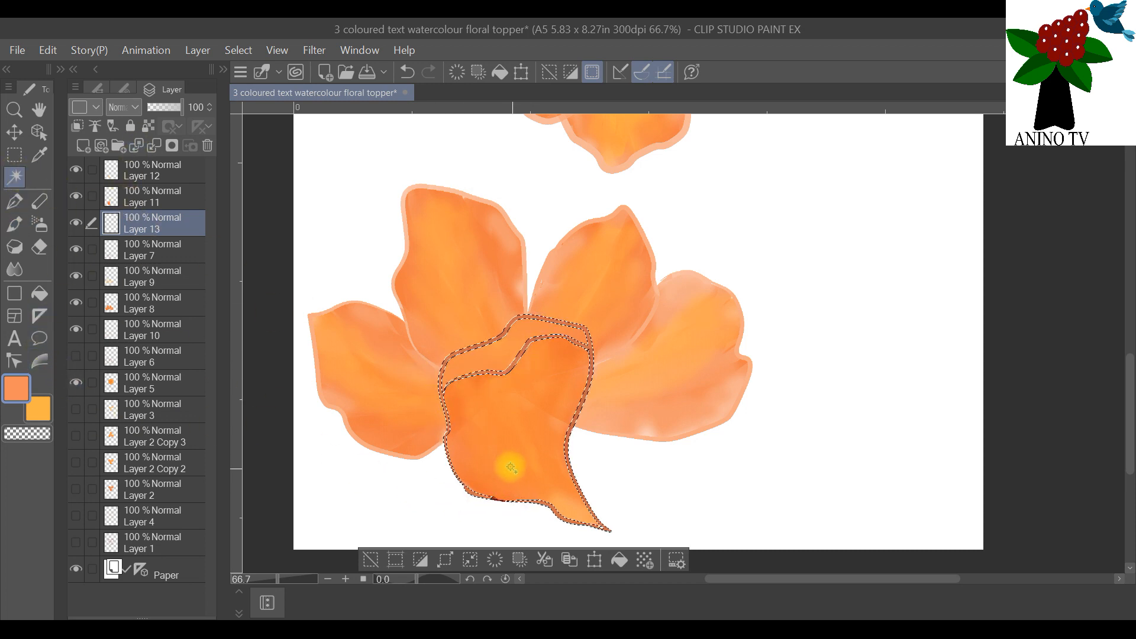
click(159, 254)
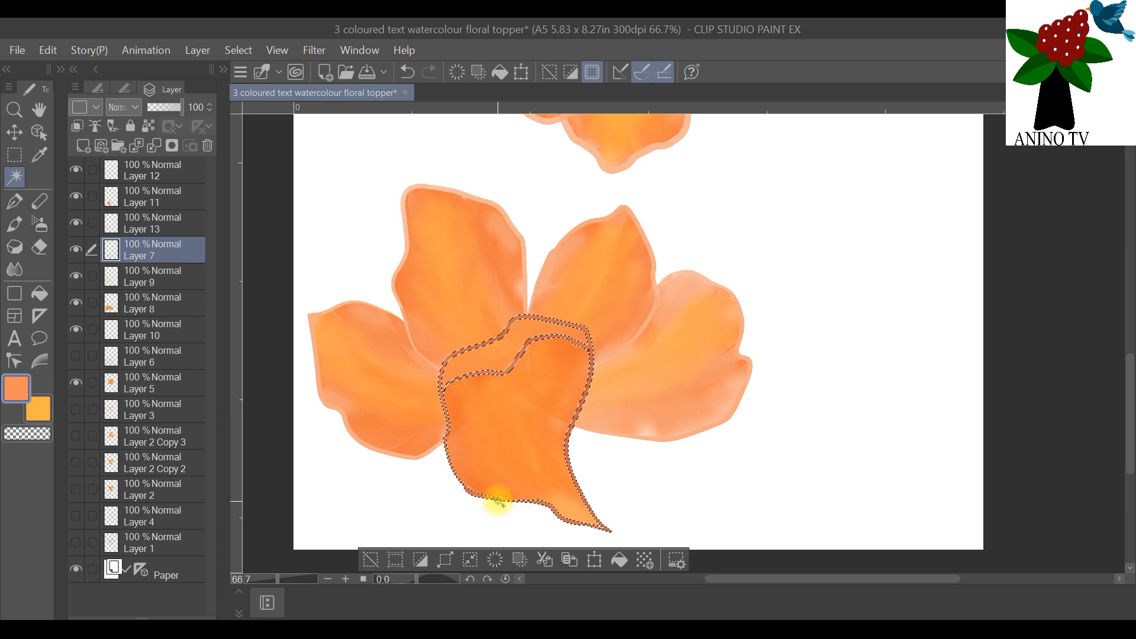
click(451, 508)
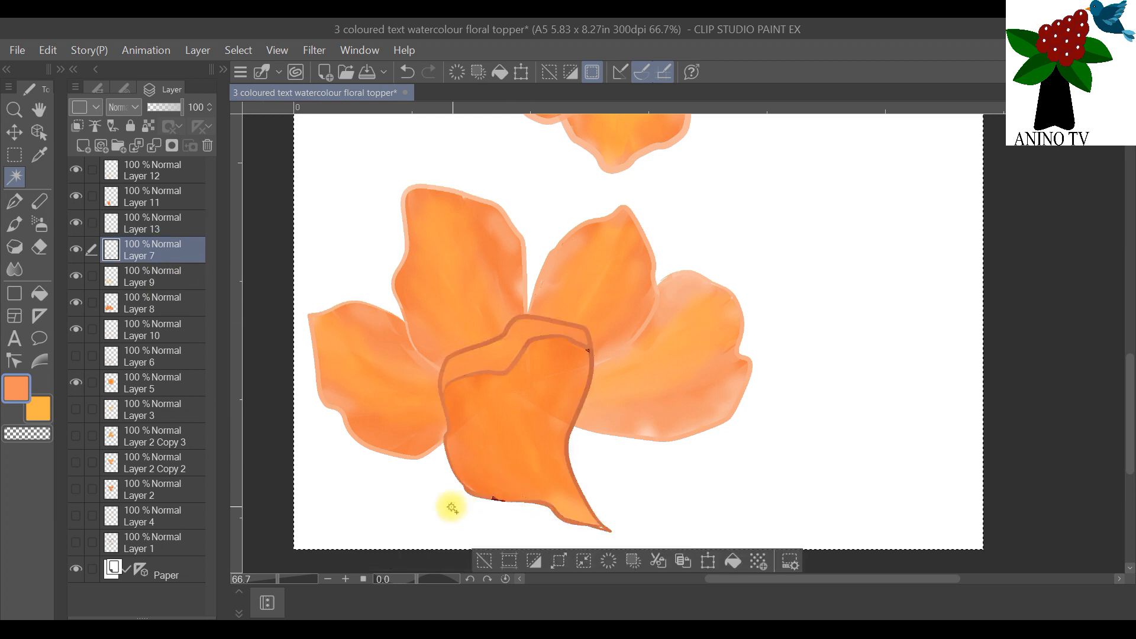
scroll(451, 508, up, 3)
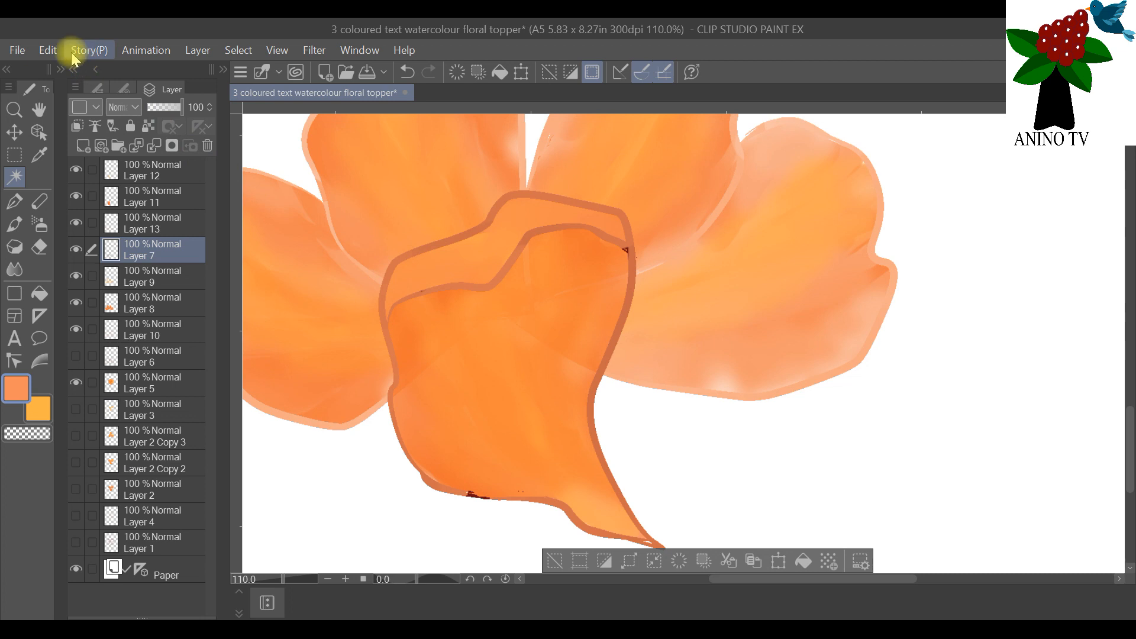
click(237, 50)
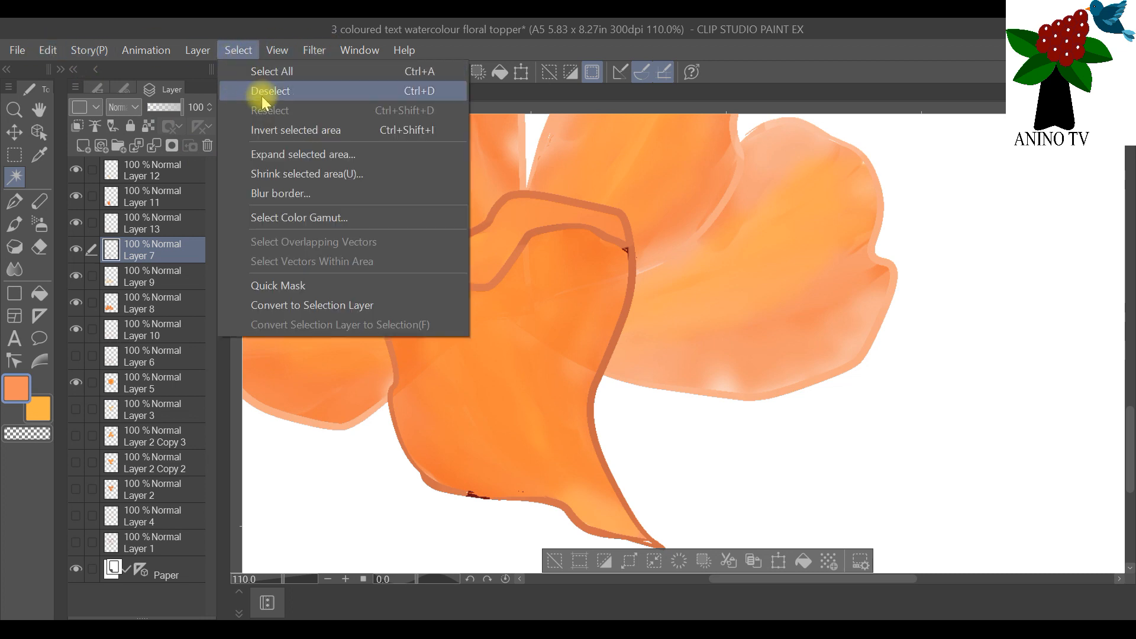
mouse_move(48, 50)
click(62, 70)
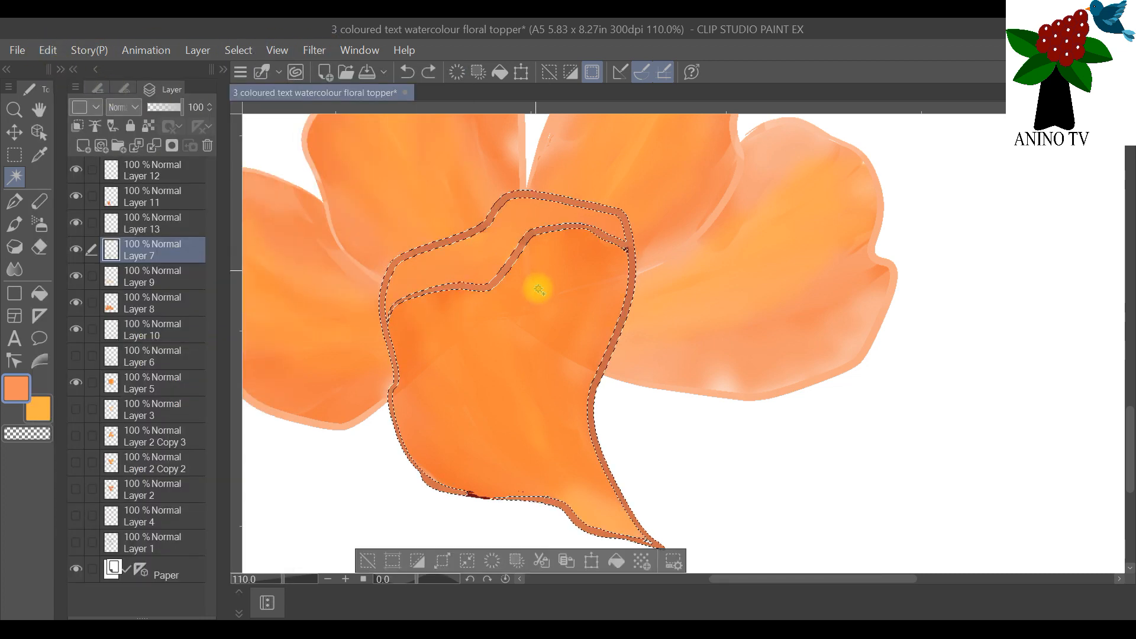
click(476, 498)
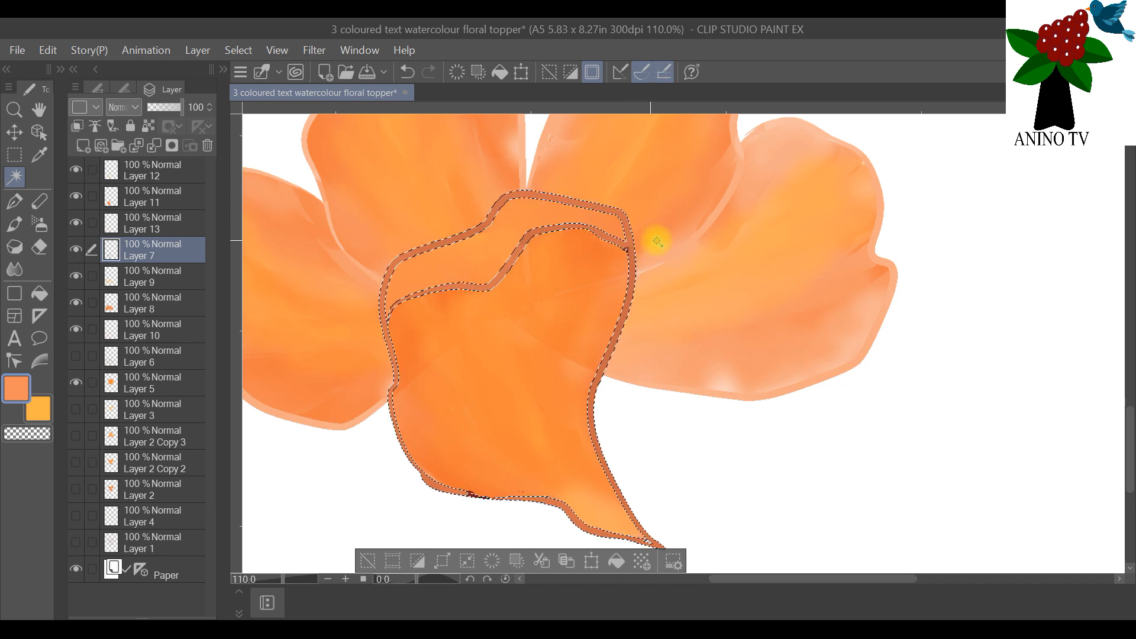
Step: Examine the outline selection at the petal's right rim corner and lower edge for missed dark spots
scroll(656, 242, up, 5)
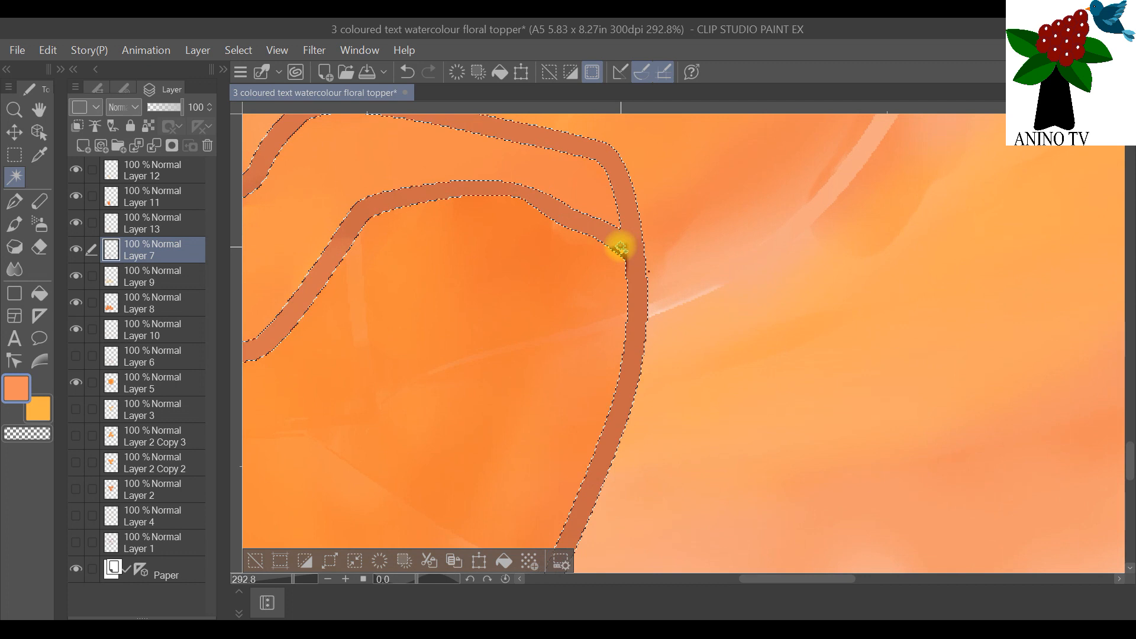
scroll(620, 249, up, 5)
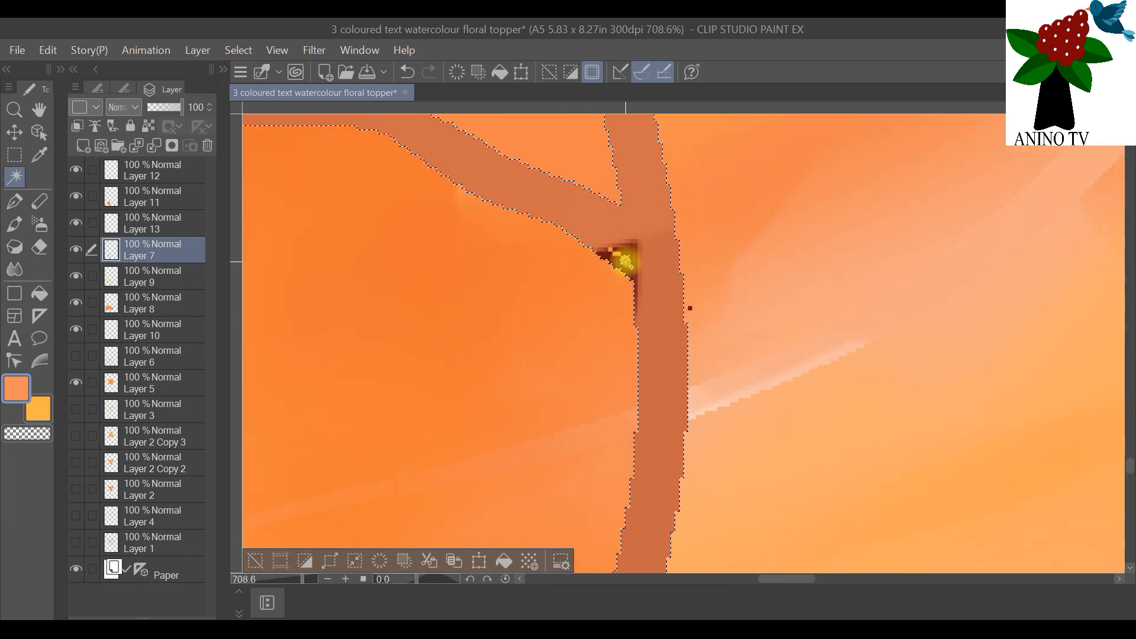
scroll(665, 241, down, 5)
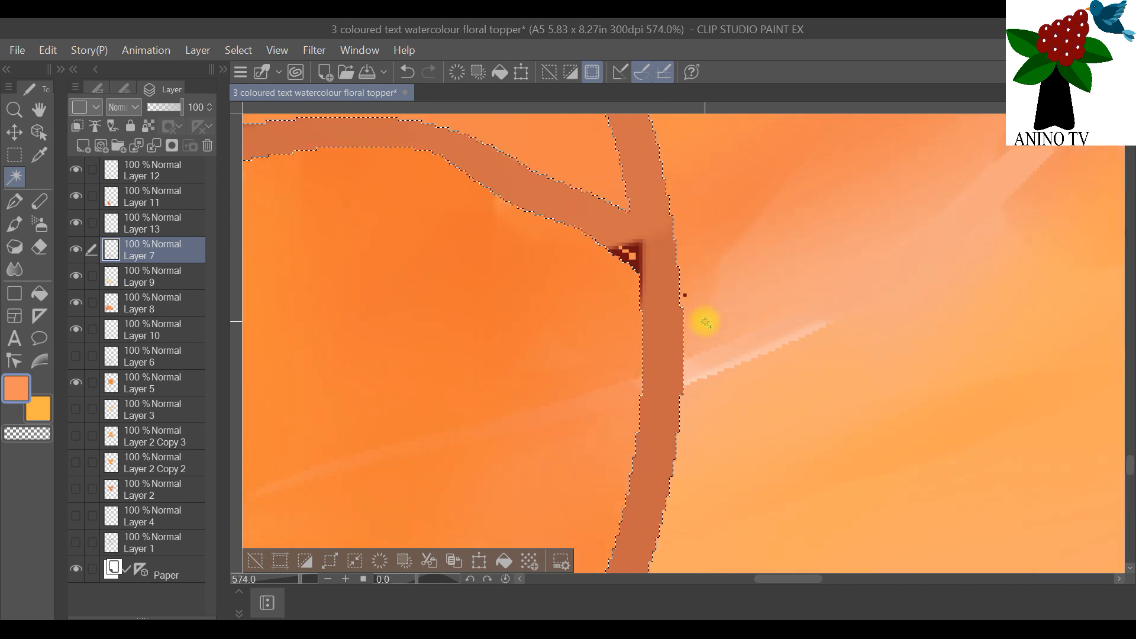
scroll(720, 330, down, 7)
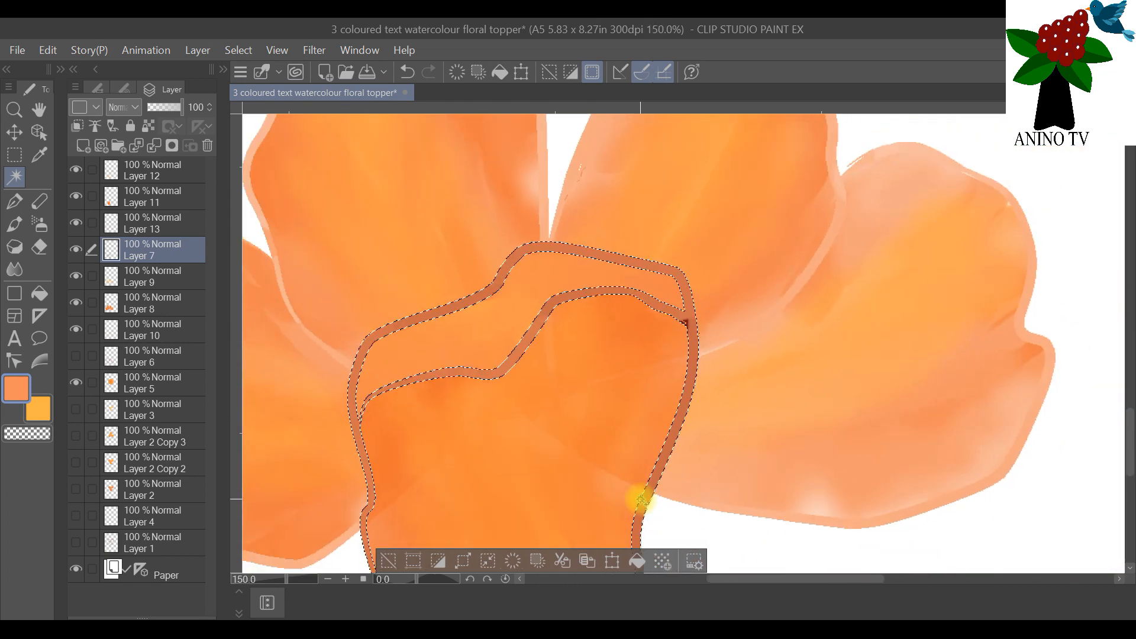
scroll(739, 348, up, 3)
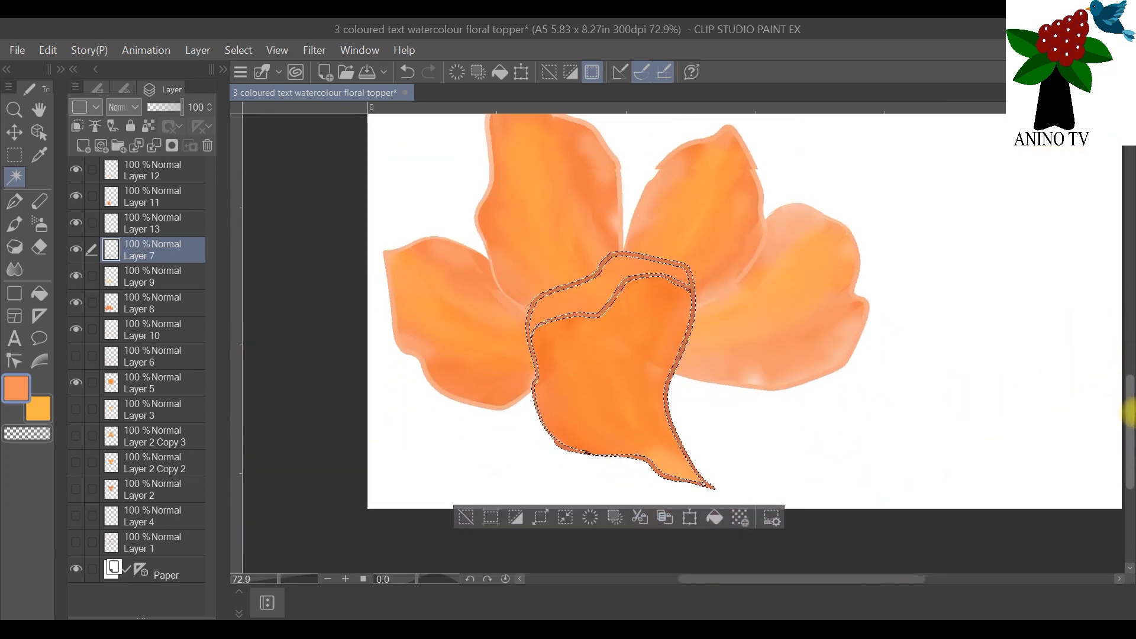
scroll(628, 291, up, 5)
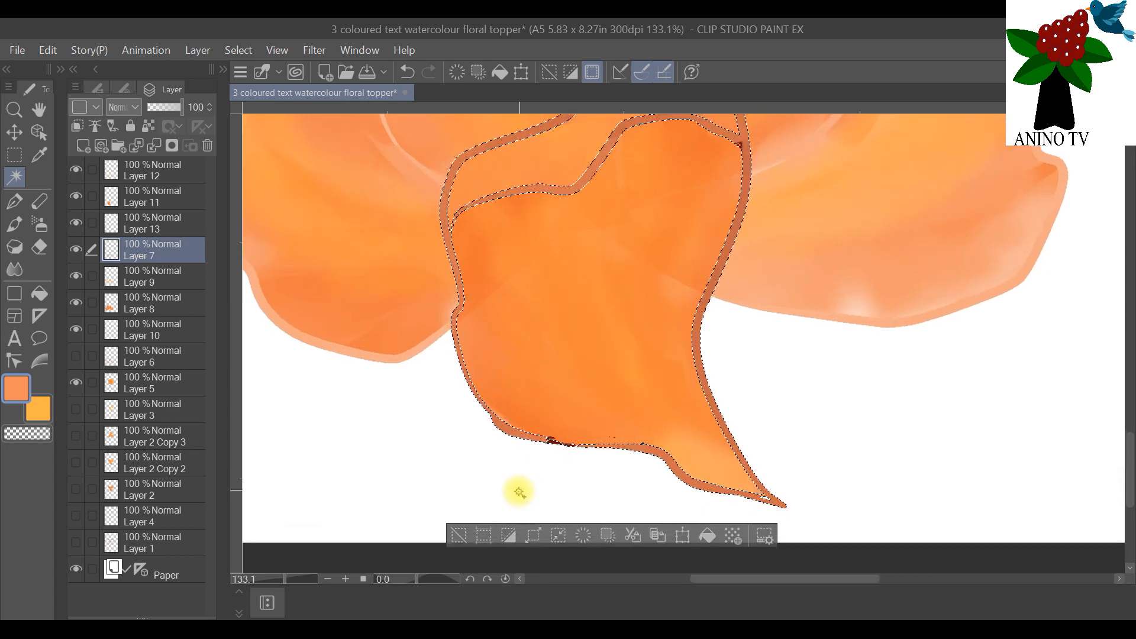
scroll(578, 461, up, 3)
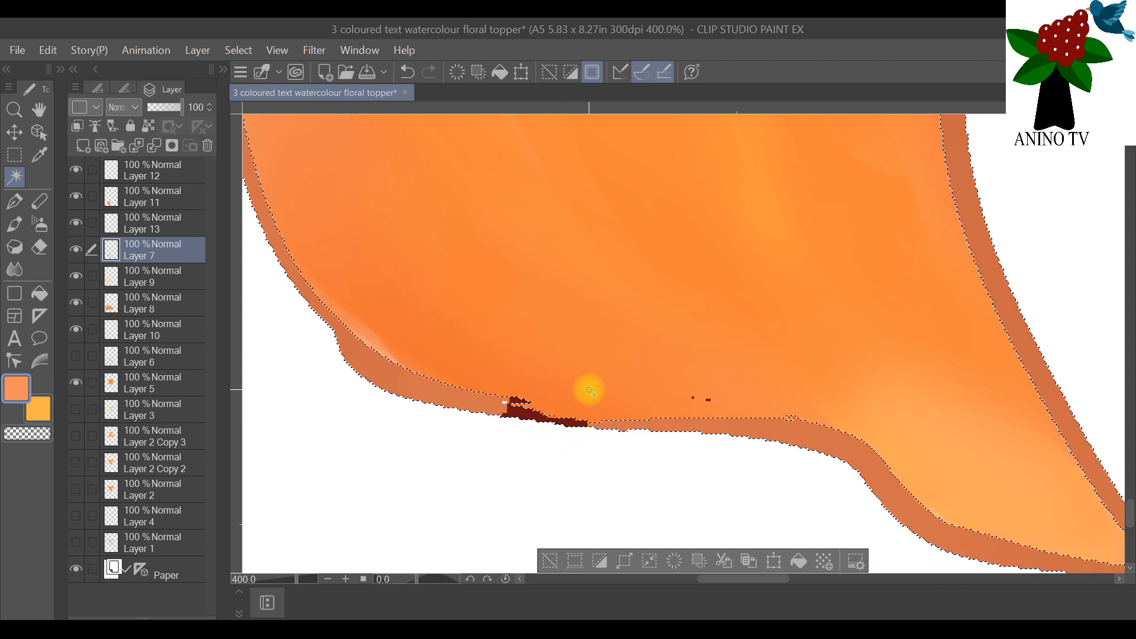
scroll(588, 388, down, 3)
scroll(656, 357, down, 5)
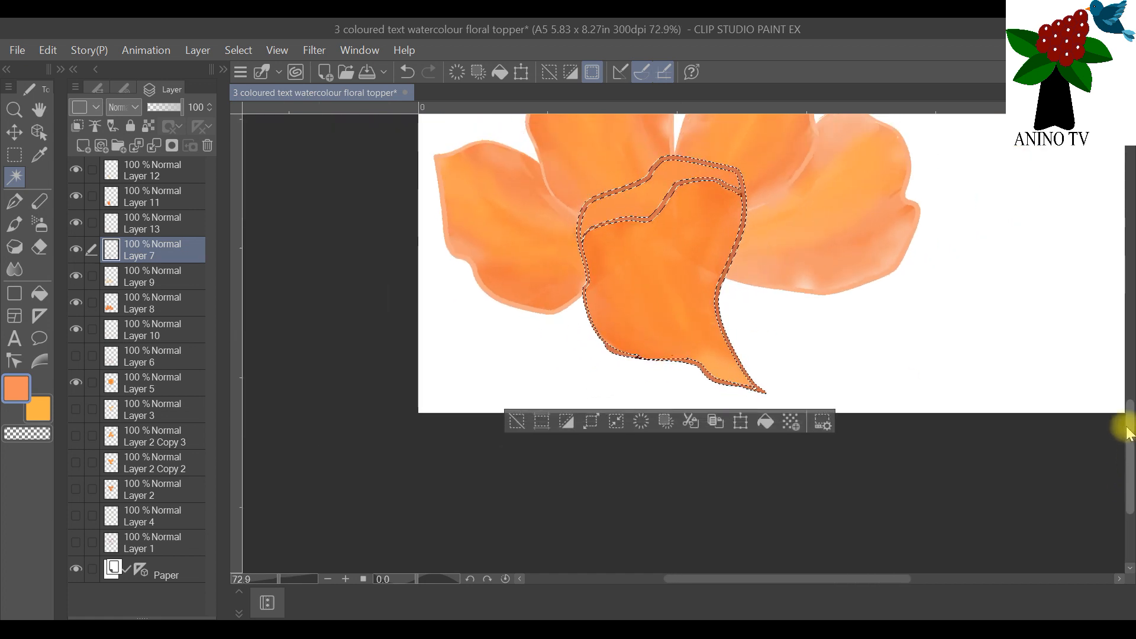
drag(1127, 438, 1128, 414)
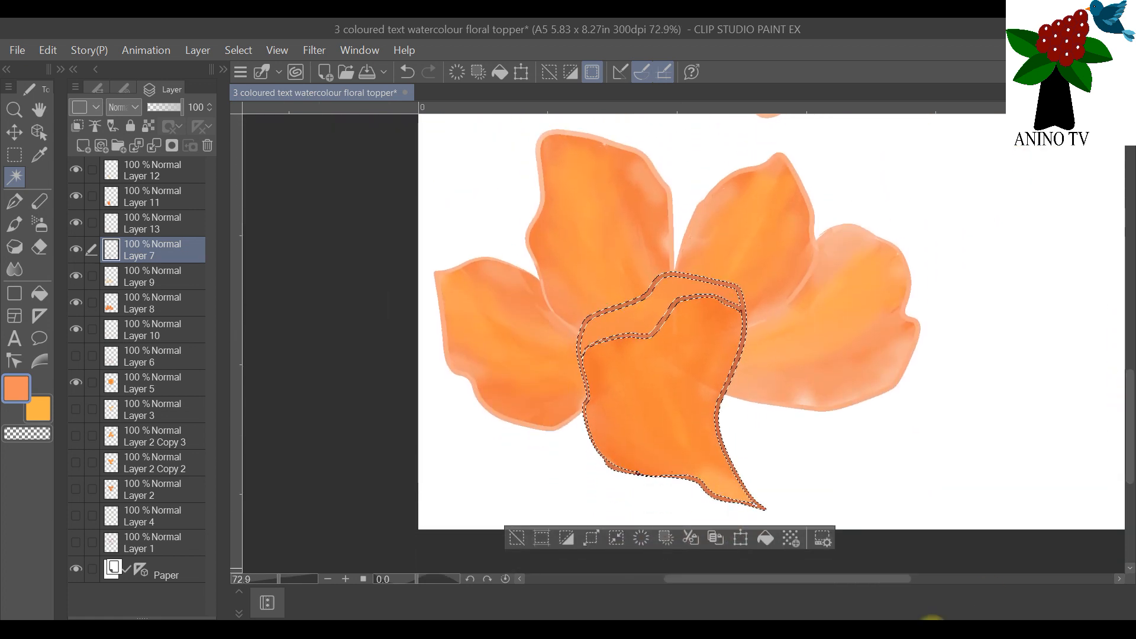
drag(822, 577, 879, 572)
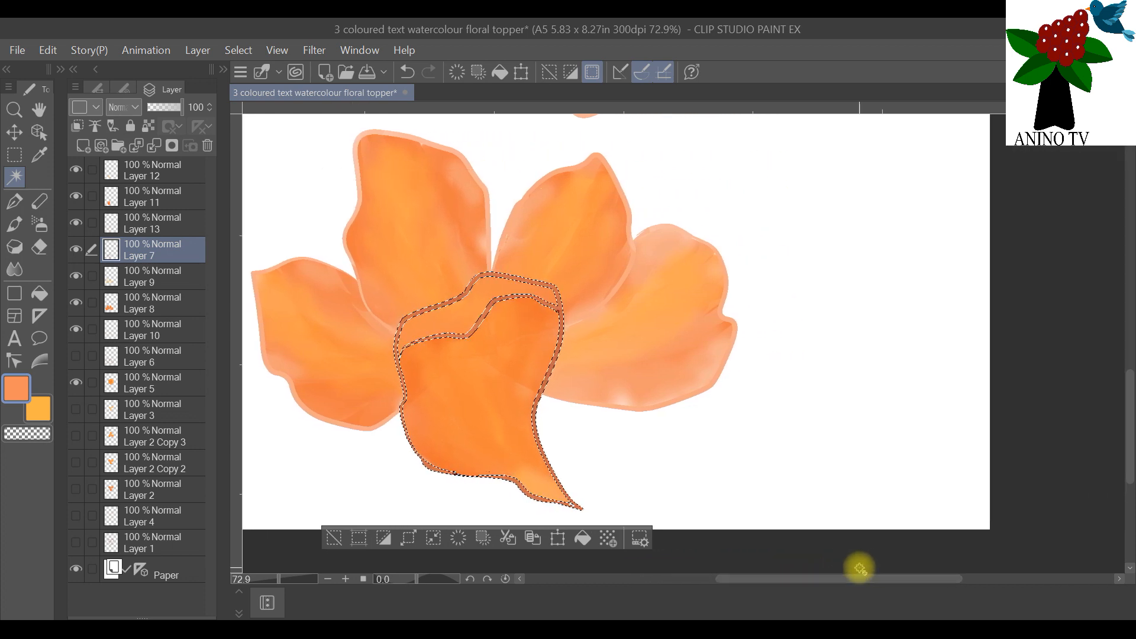
Step: Brush orange over the remaining selected dark outline at the petal's lower edge on Layer 13 and hide Layer 7
click(85, 225)
click(22, 220)
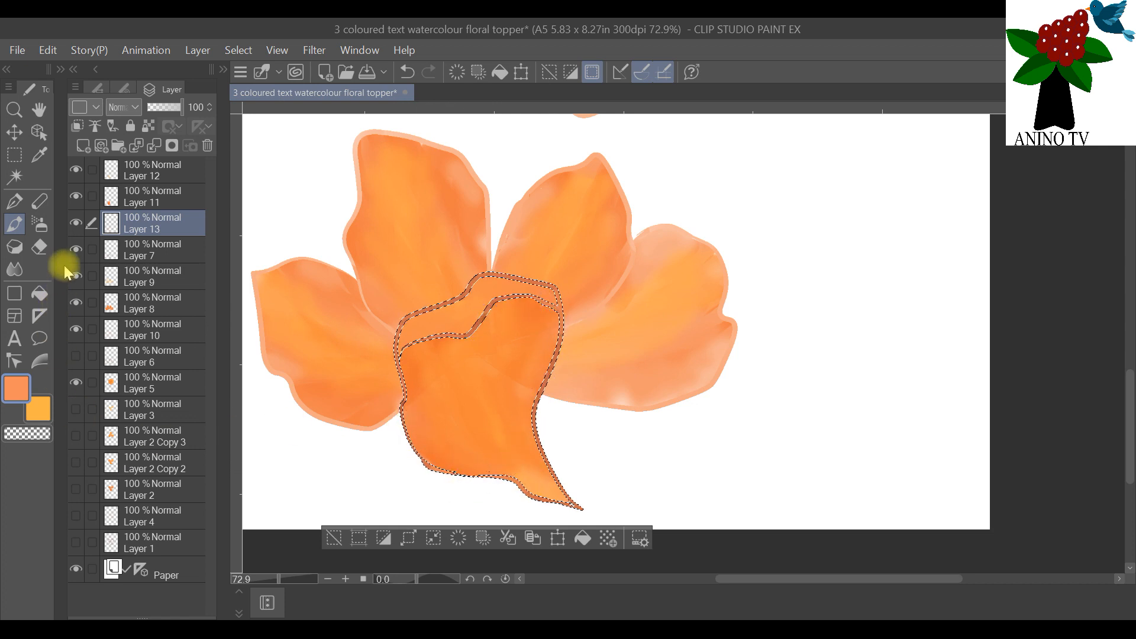
click(76, 249)
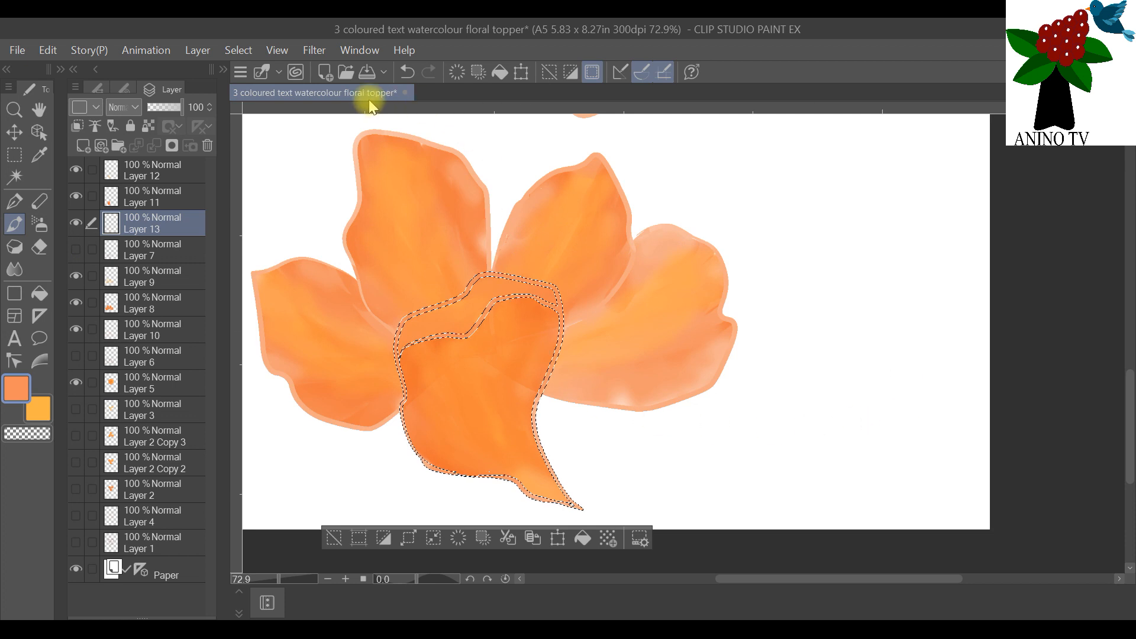
Step: Clear the selection around the second flower's front petal outline
click(238, 50)
click(272, 83)
scroll(304, 139, down, 3)
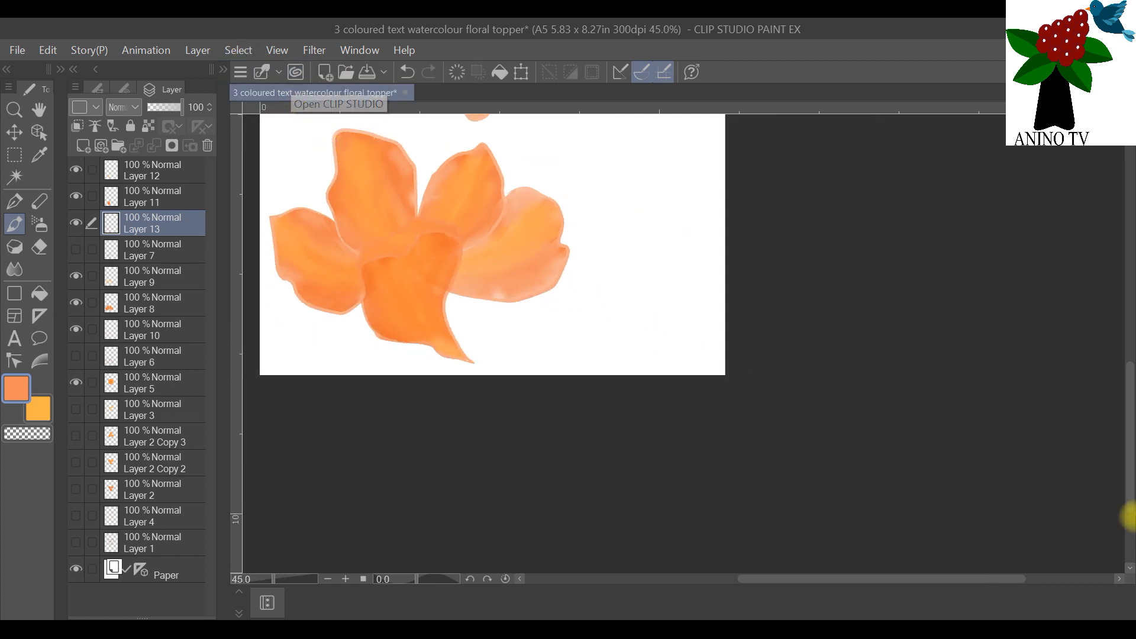
Step: Examine both flowers on the full page and up close, toggling Layer 12's visibility to check its content
drag(1129, 441, 1115, 363)
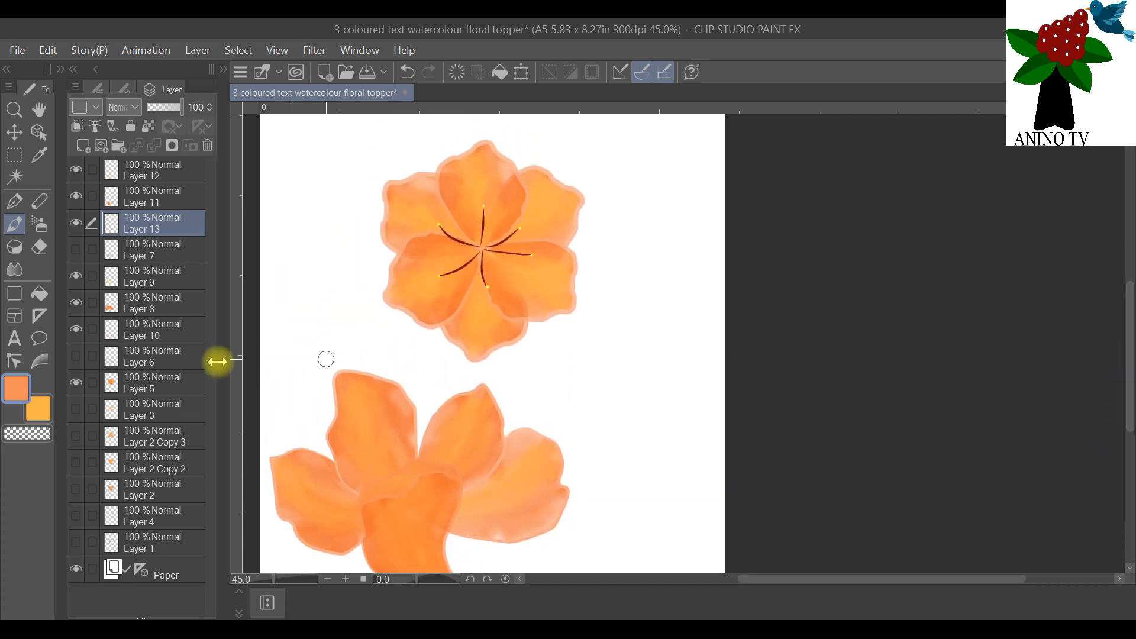
scroll(273, 410, down, 4)
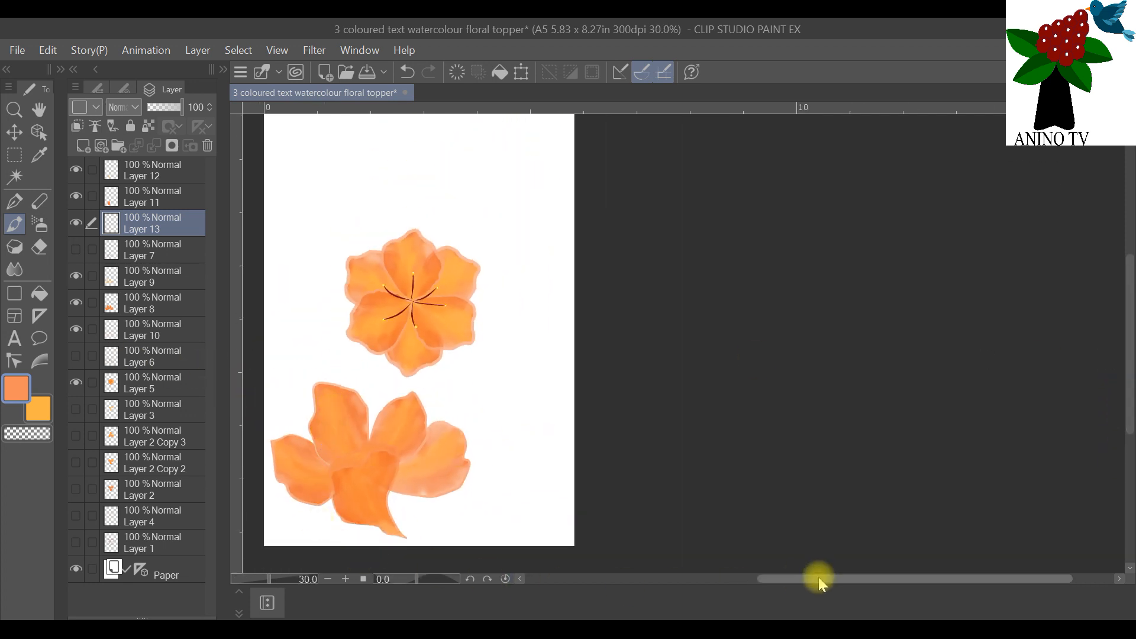
drag(815, 579, 763, 566)
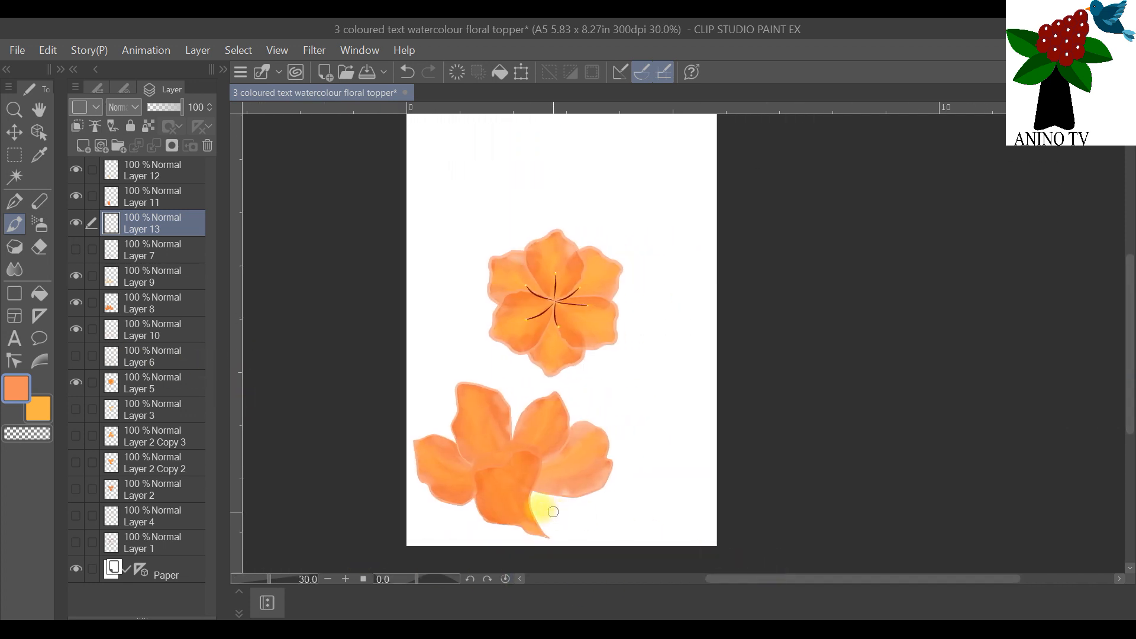
scroll(580, 467, up, 1)
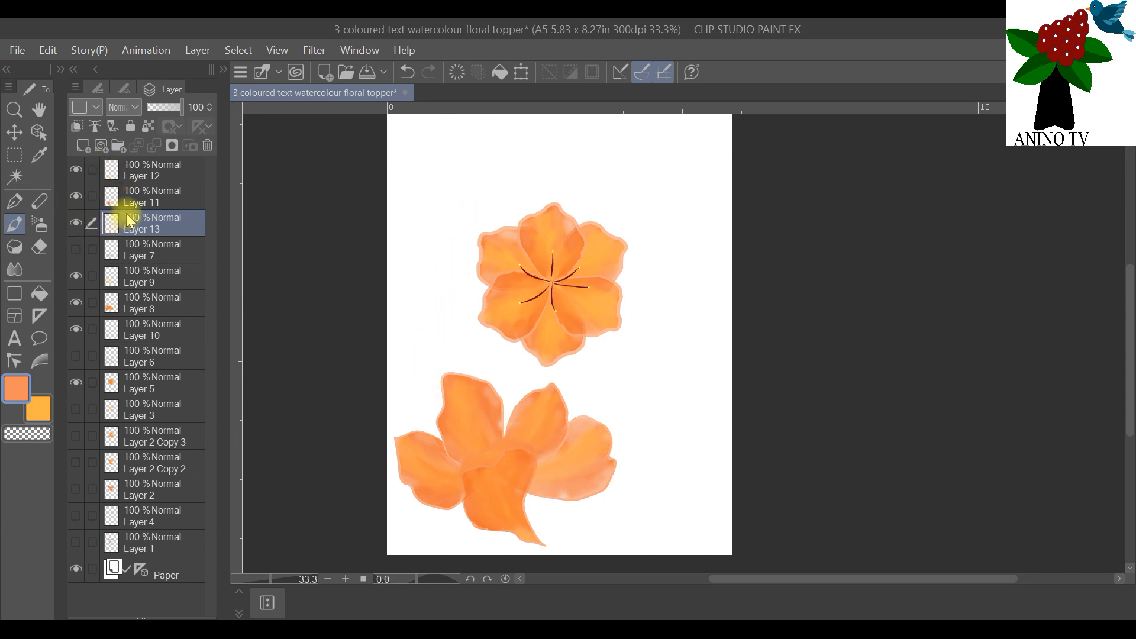
click(75, 170)
click(76, 169)
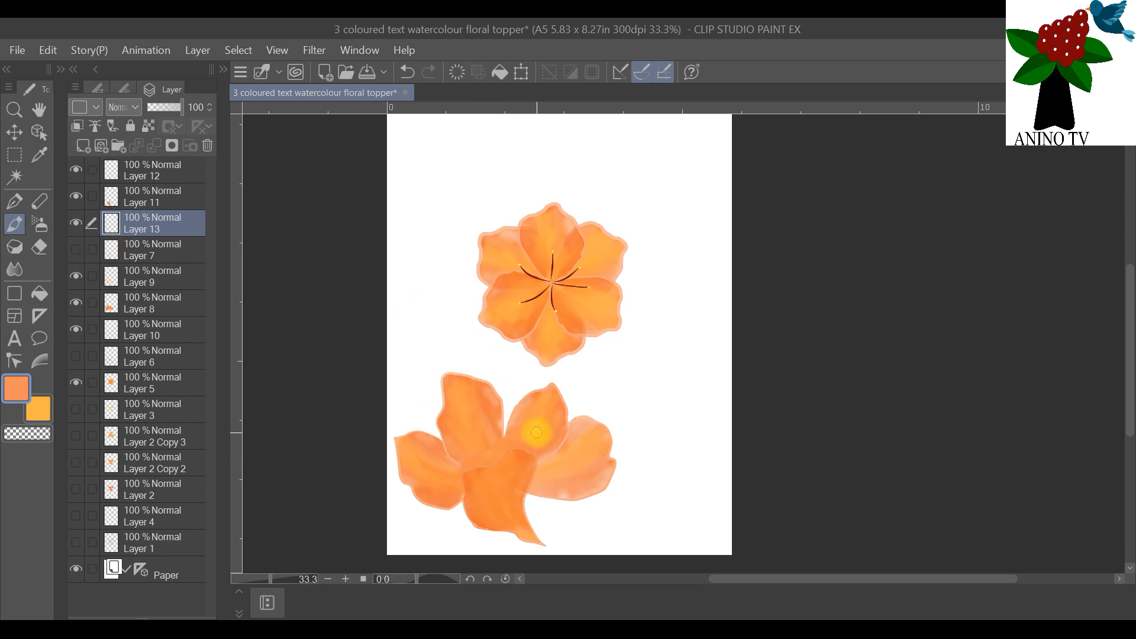
scroll(476, 498, up, 2)
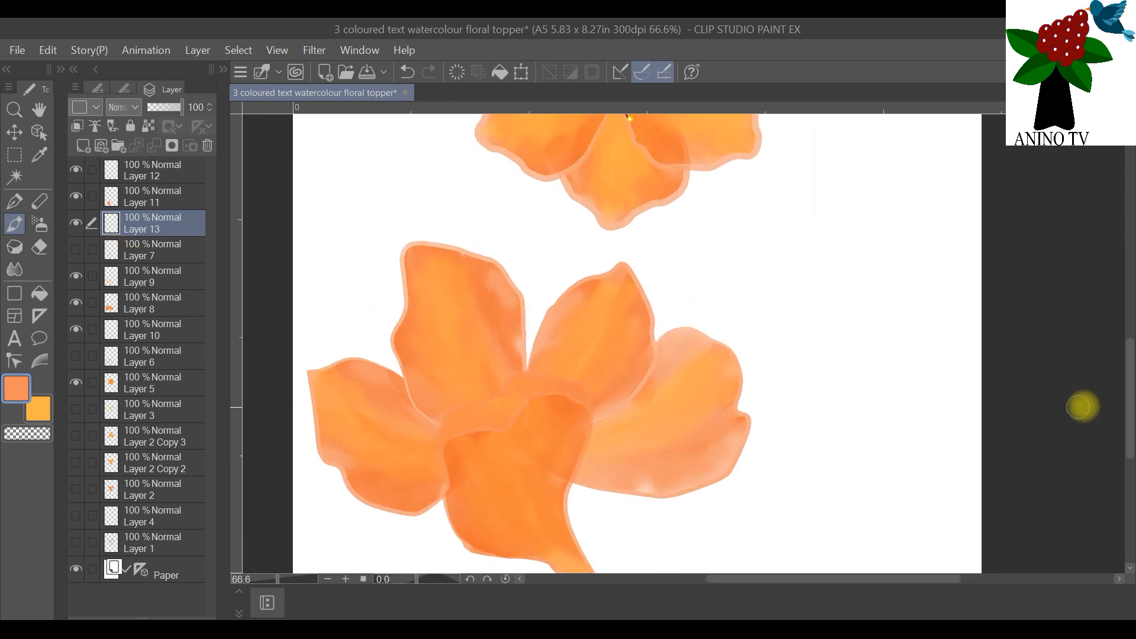
scroll(1129, 384, down, 3)
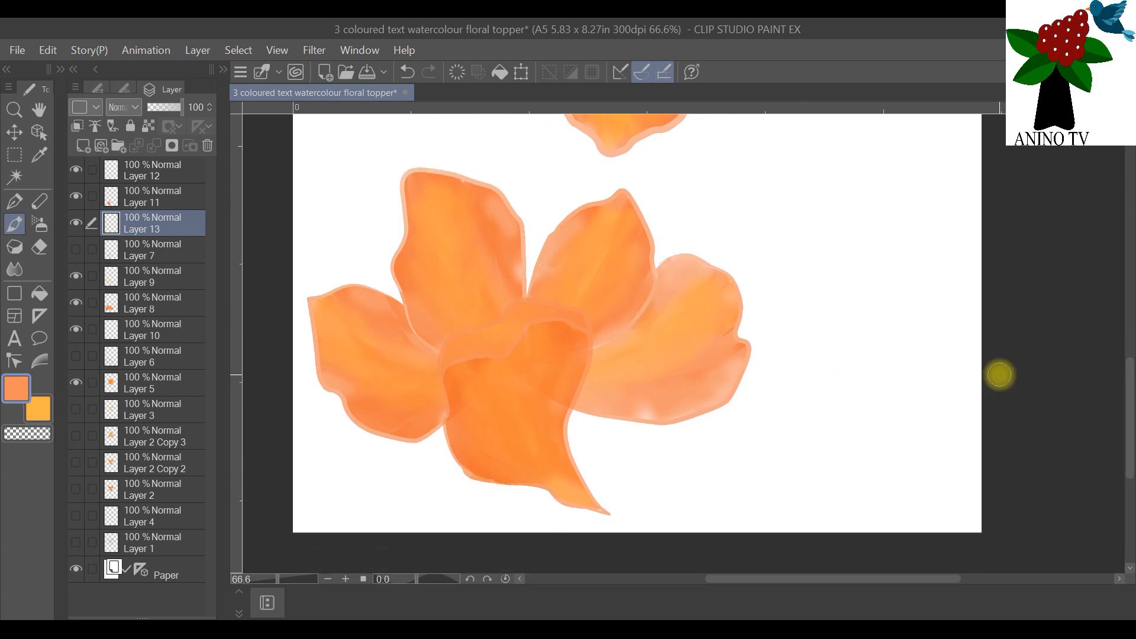
Step: Draw five curved dark red stamens fanning out from the second flower's centre on a new raster layer above Layer 9
click(135, 276)
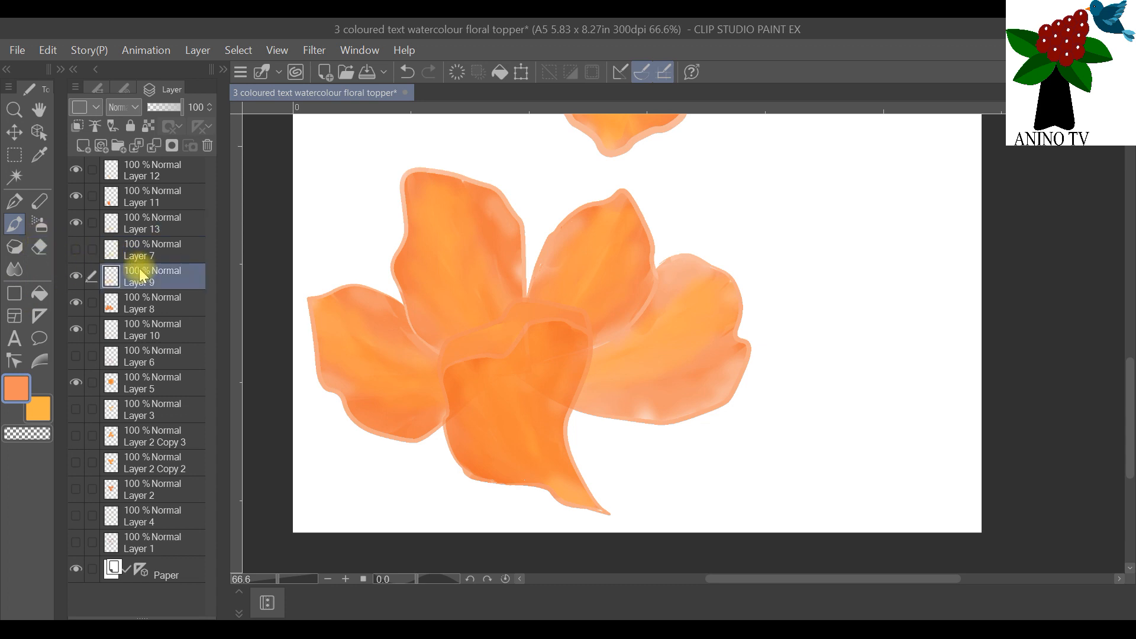
click(88, 145)
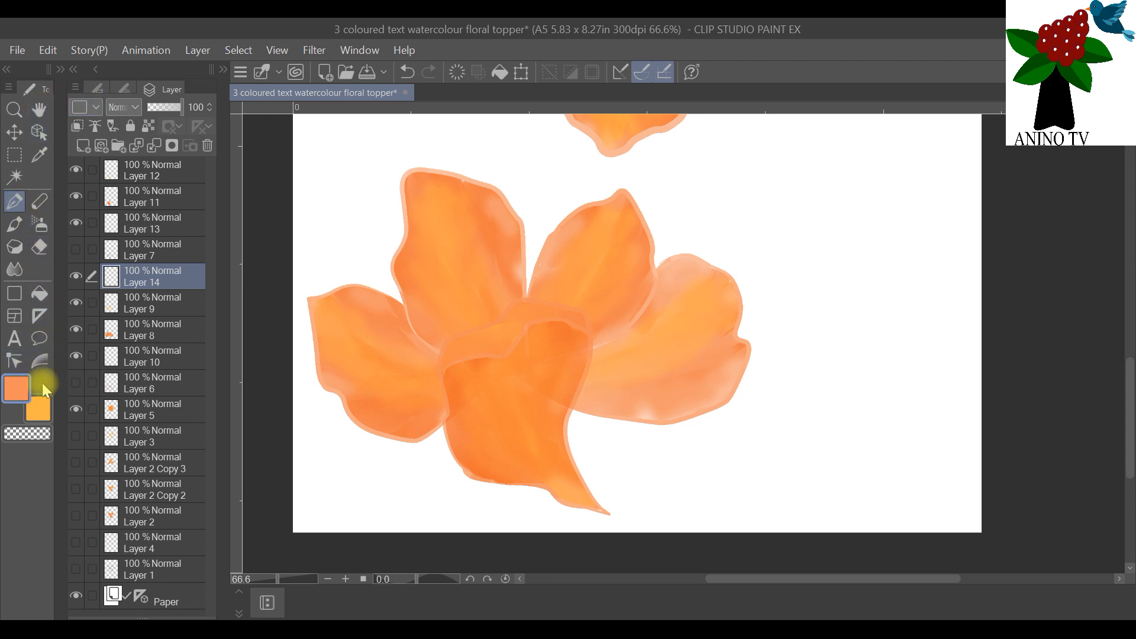
click(22, 394)
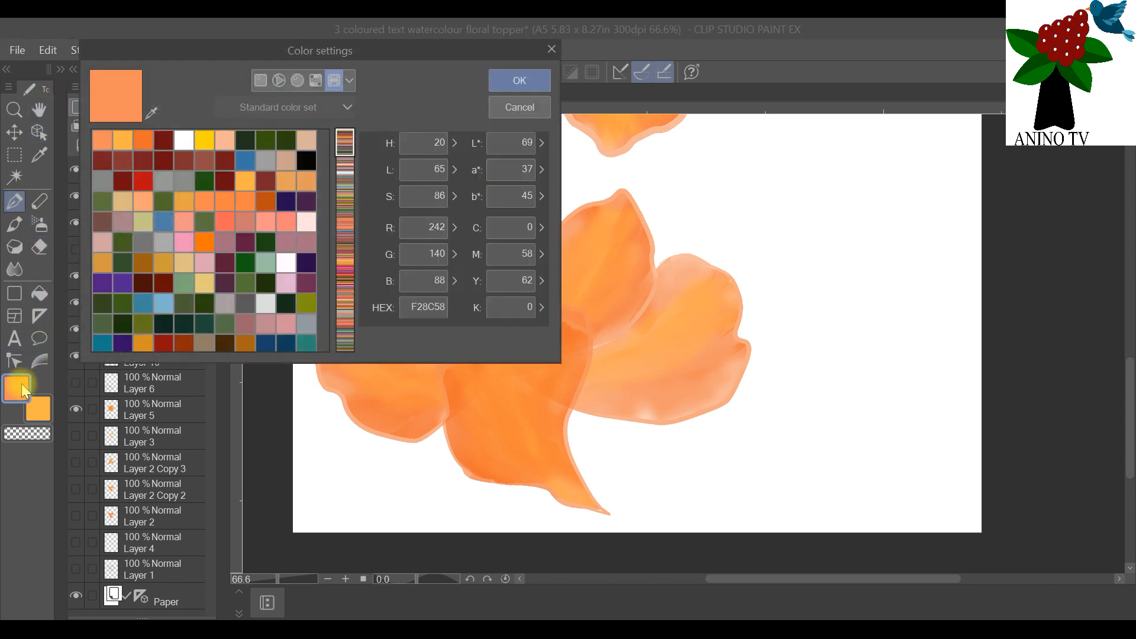
click(163, 140)
click(518, 81)
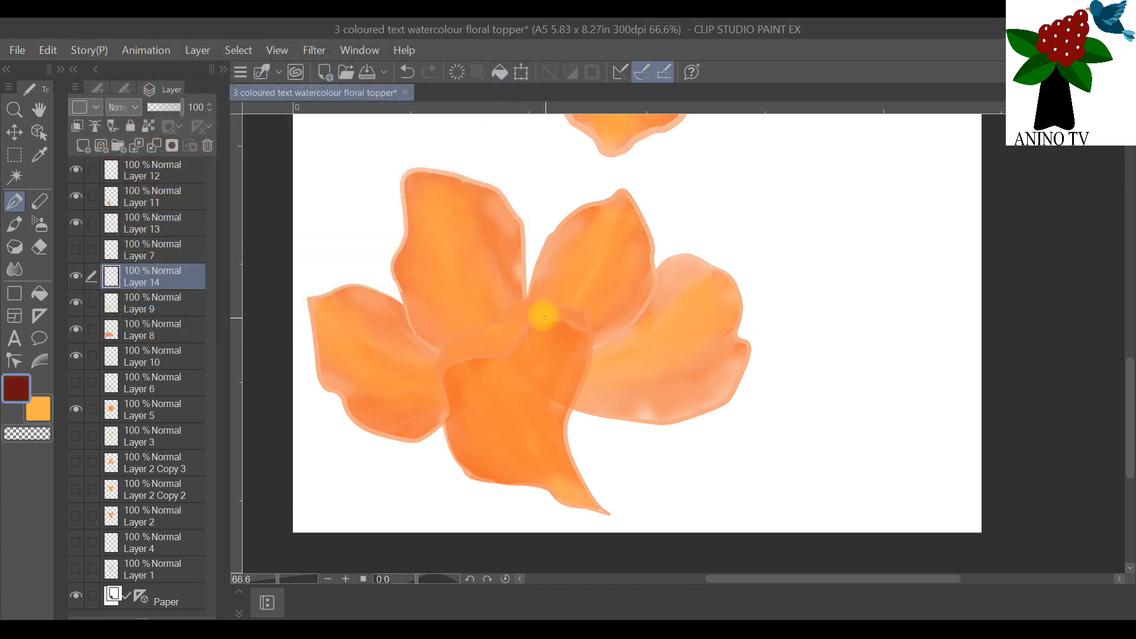
drag(535, 371, 669, 318)
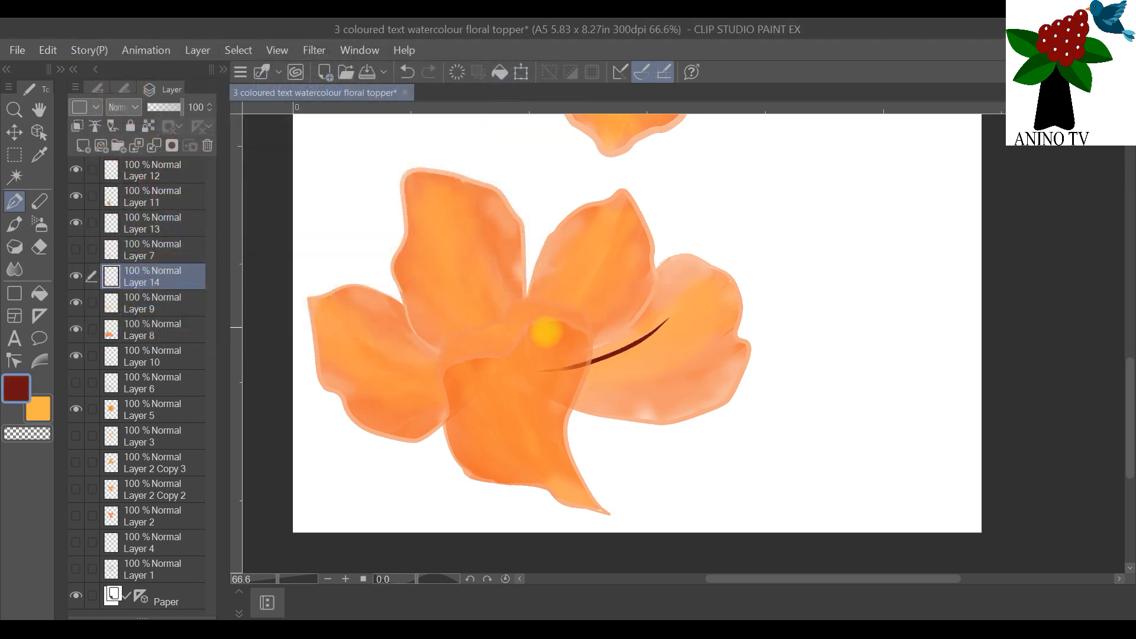
drag(578, 263, 532, 350)
drag(451, 242, 475, 332)
drag(442, 384, 380, 332)
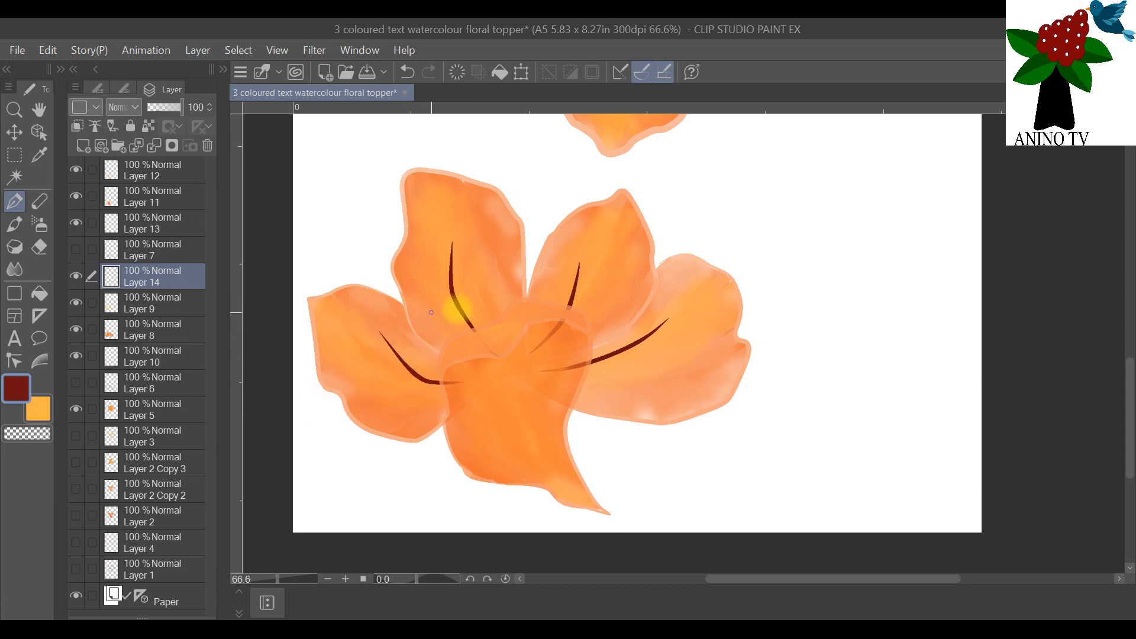
drag(504, 368, 495, 283)
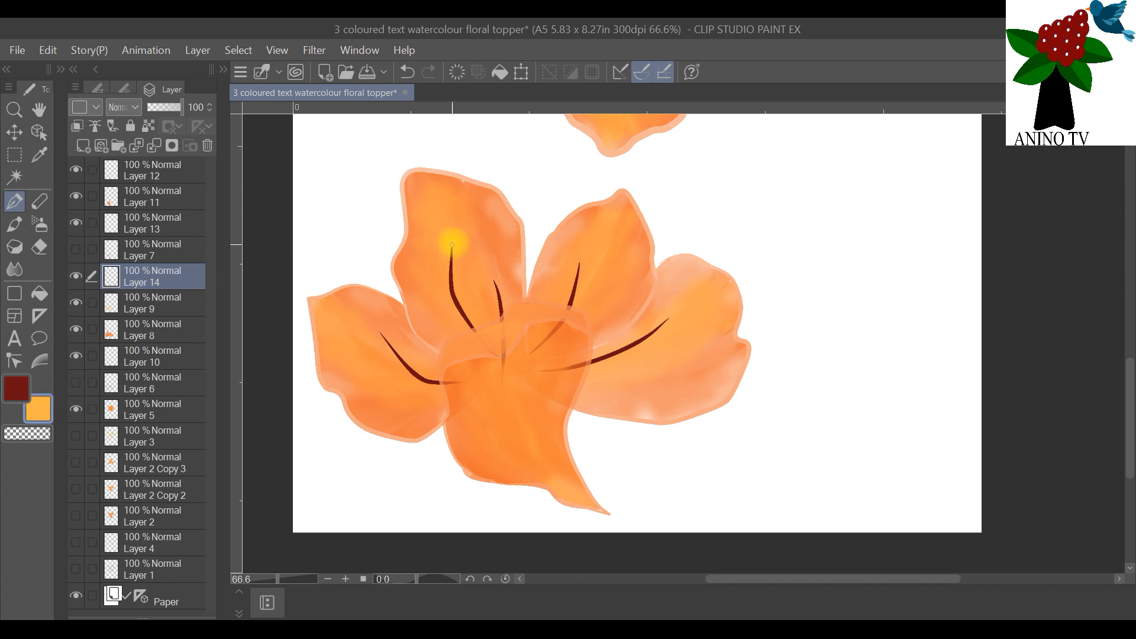
Step: Dot the tips of the second flower's five stamens in yellow FFD506 on Layer 14
double_click(43, 410)
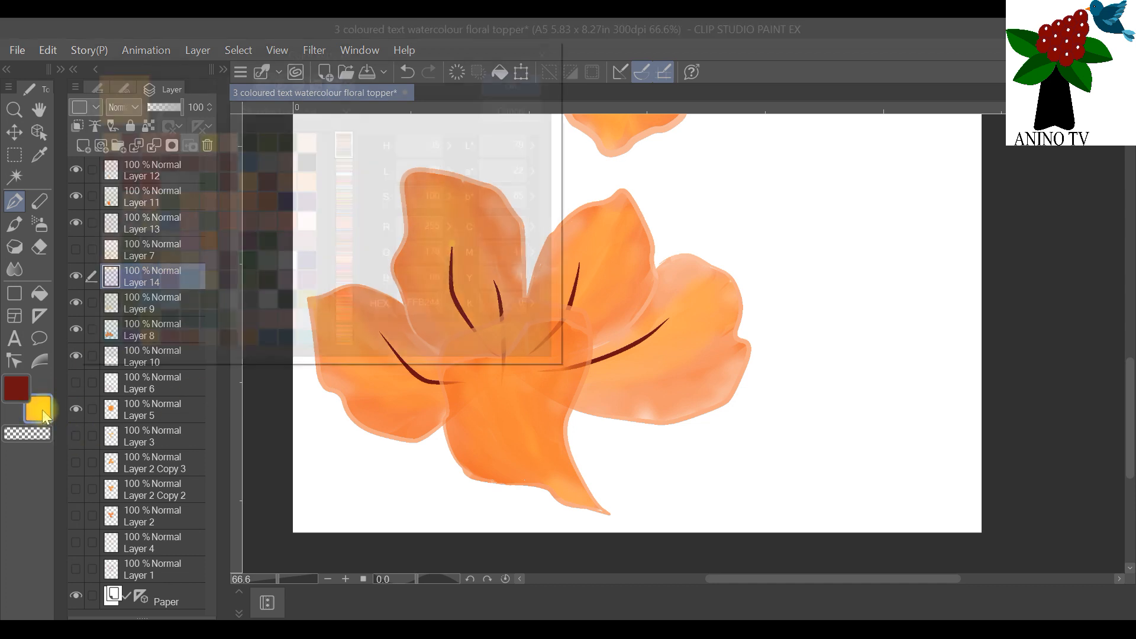
click(191, 146)
click(520, 76)
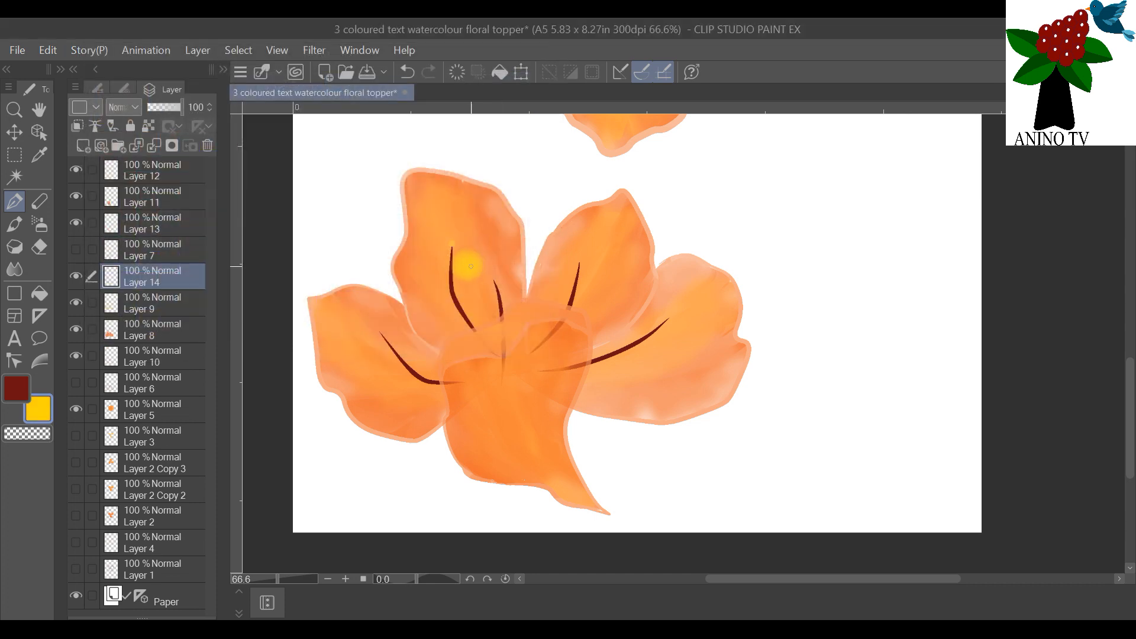
click(453, 243)
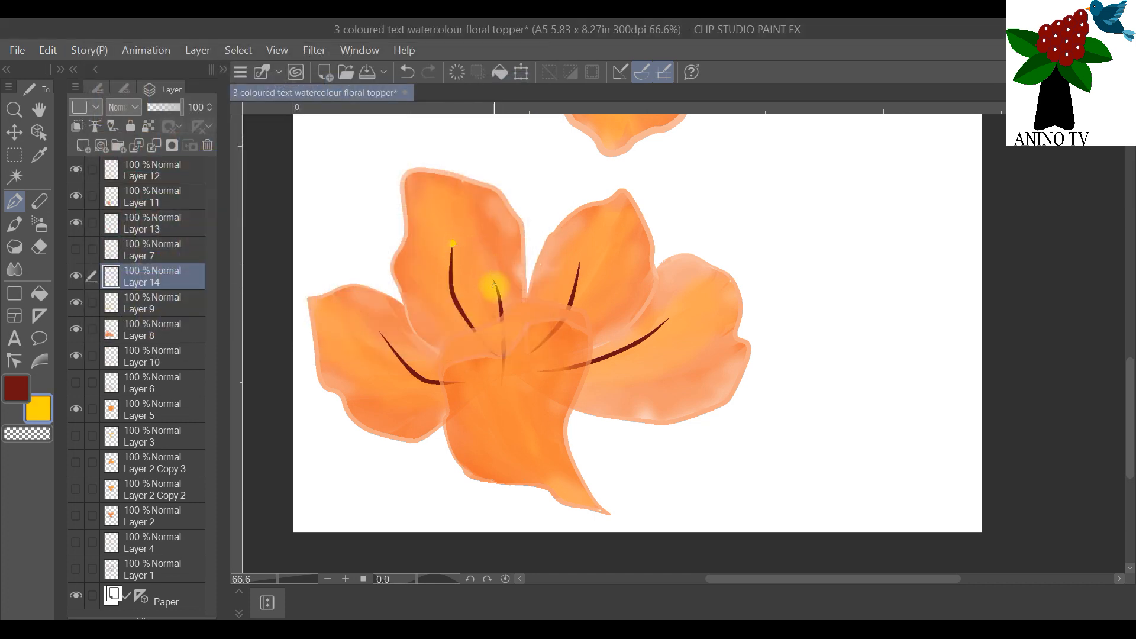
click(494, 280)
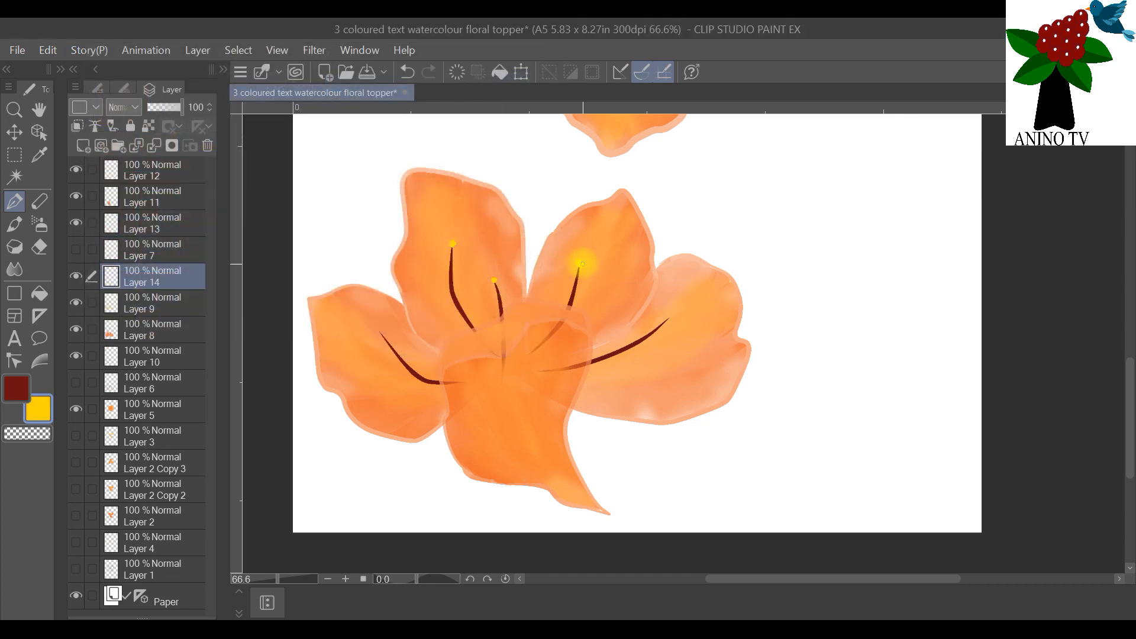
click(581, 264)
click(668, 319)
click(381, 334)
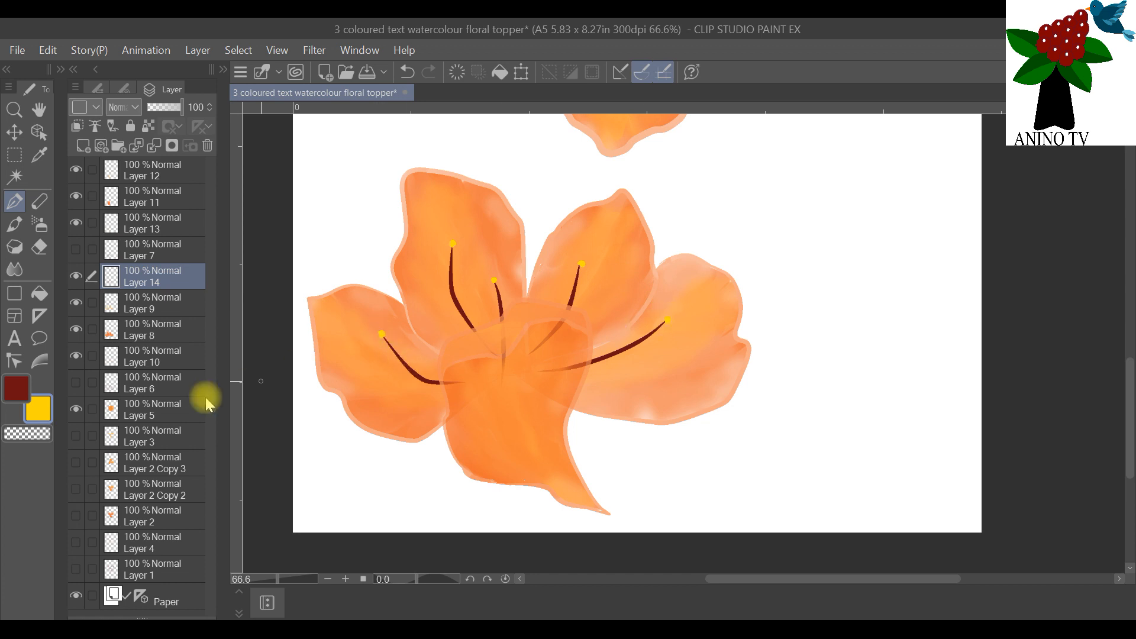
Step: Add small white FFFFFF highlight dots on the second flower's yellow stamen tips
double_click(41, 409)
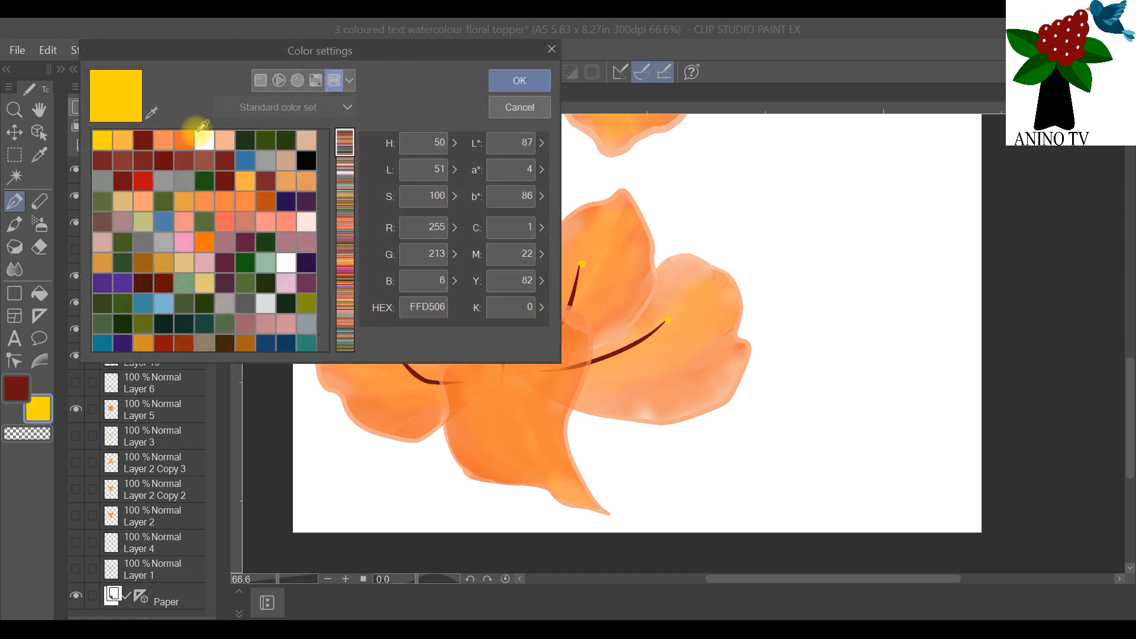
click(202, 139)
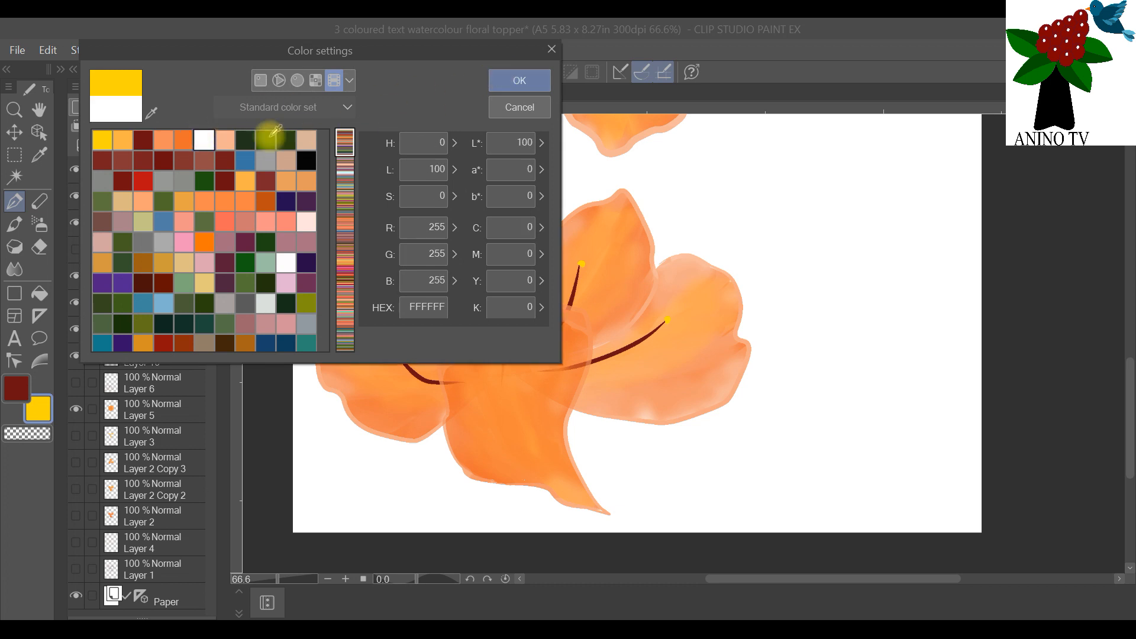
click(510, 79)
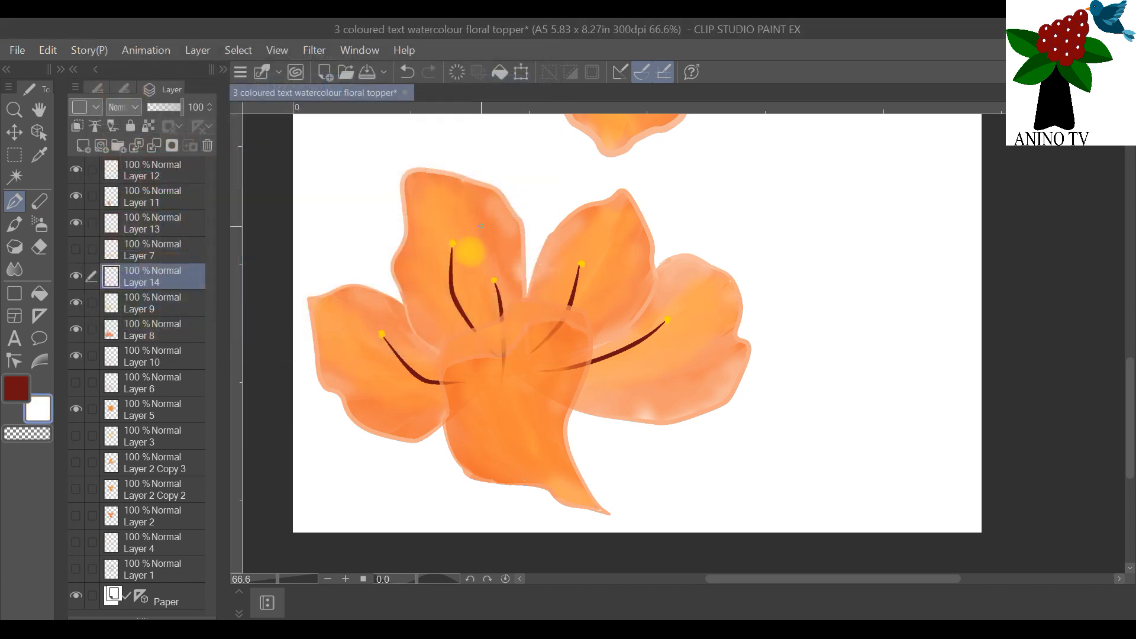
click(452, 244)
click(496, 279)
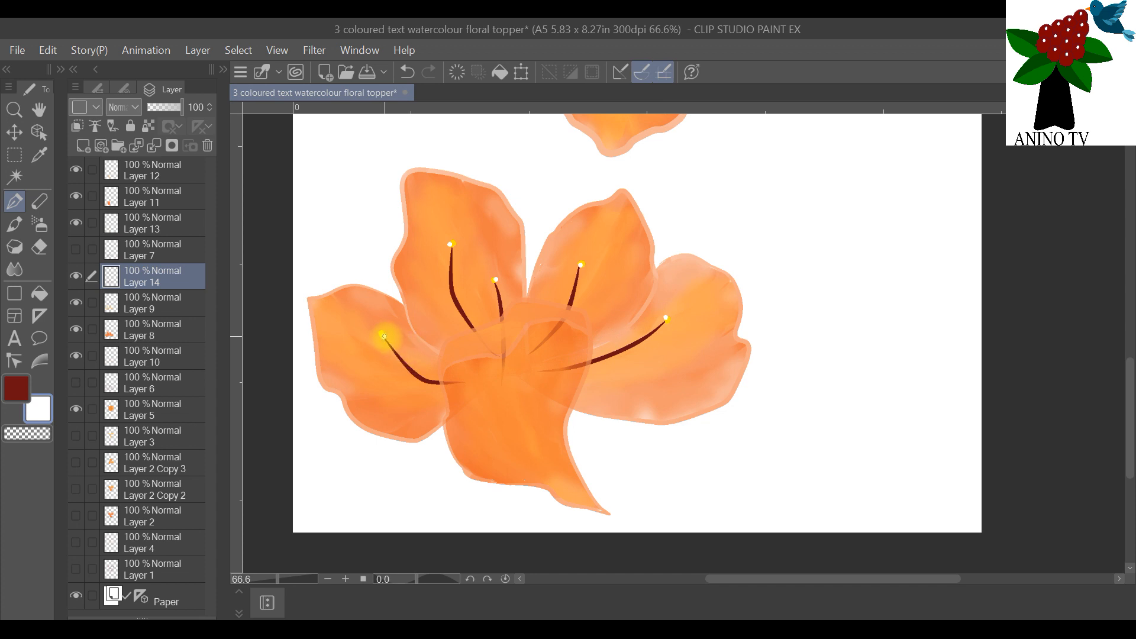
Step: Duplicate Layer 14 with the second flower's stamens and hide the original layer
scroll(473, 328, down, 2)
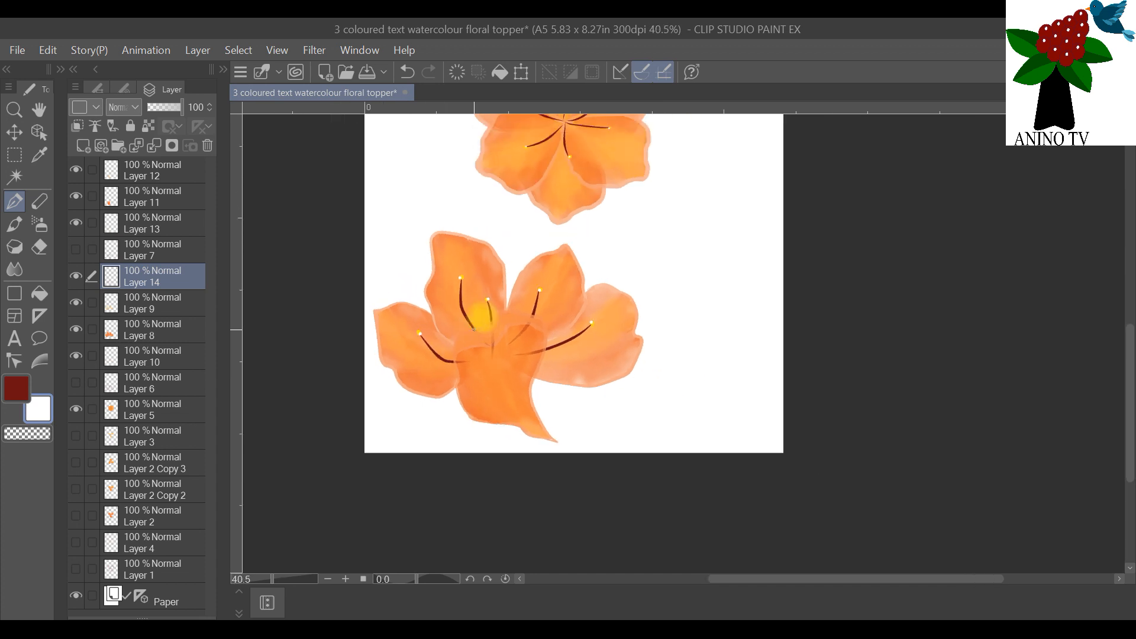
scroll(476, 248, down, 2)
scroll(459, 230, up, 2)
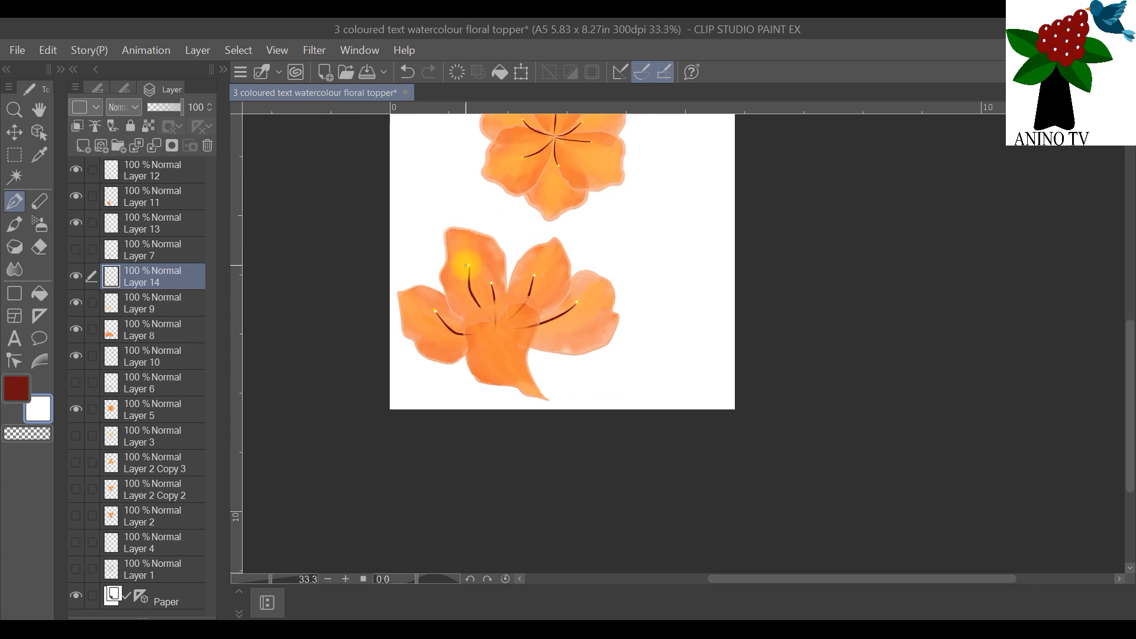
scroll(490, 238, down, 1)
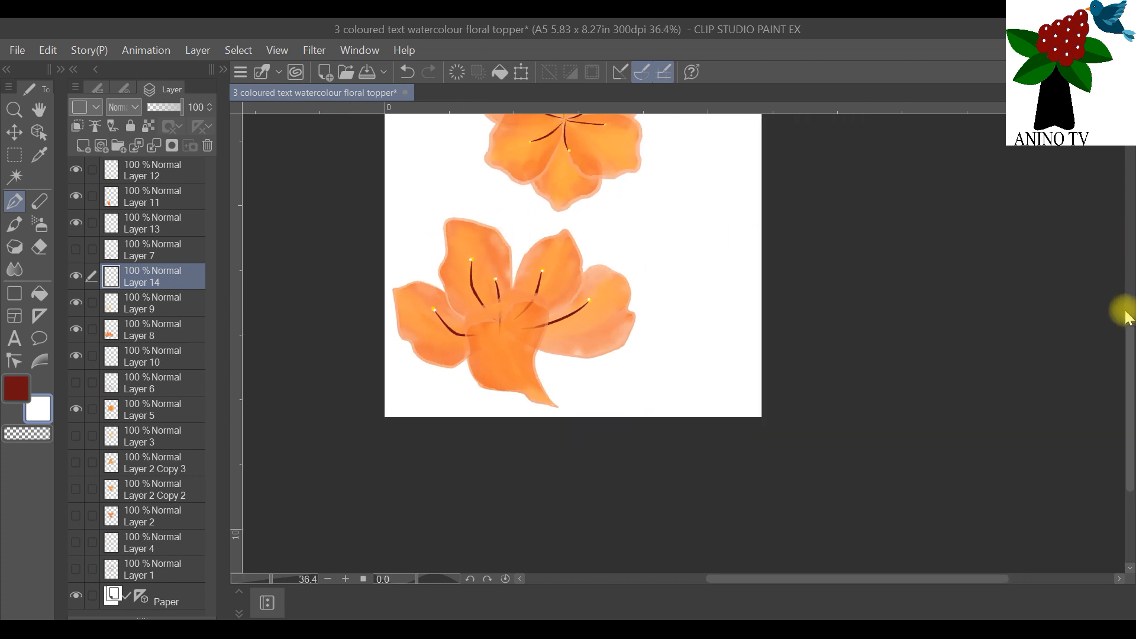
drag(1124, 367, 1089, 322)
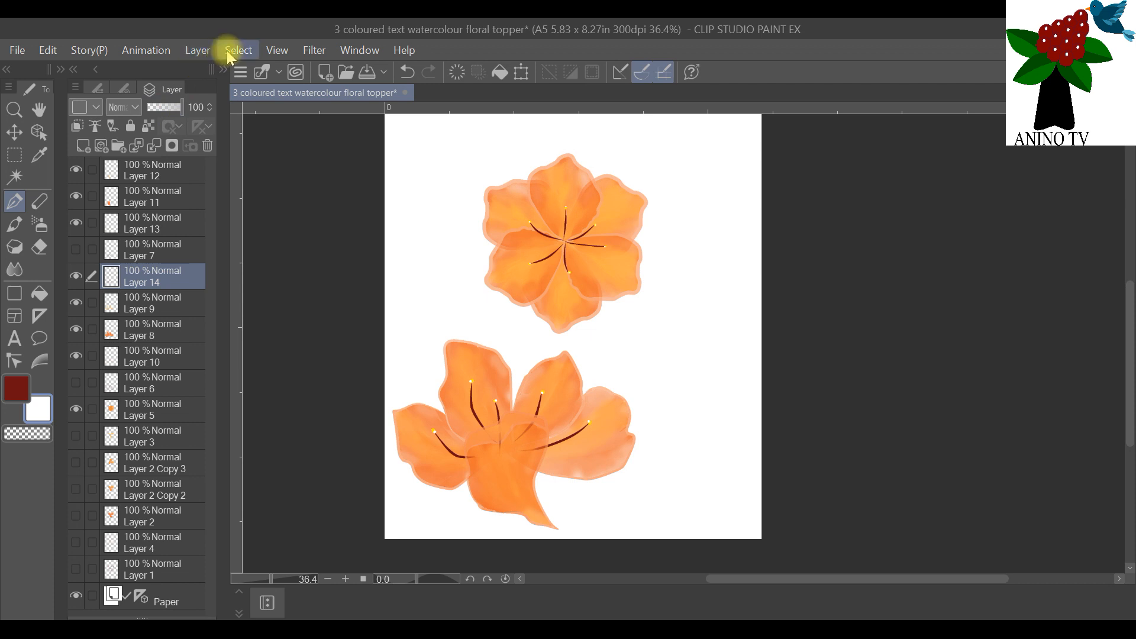
right_click(135, 284)
click(278, 301)
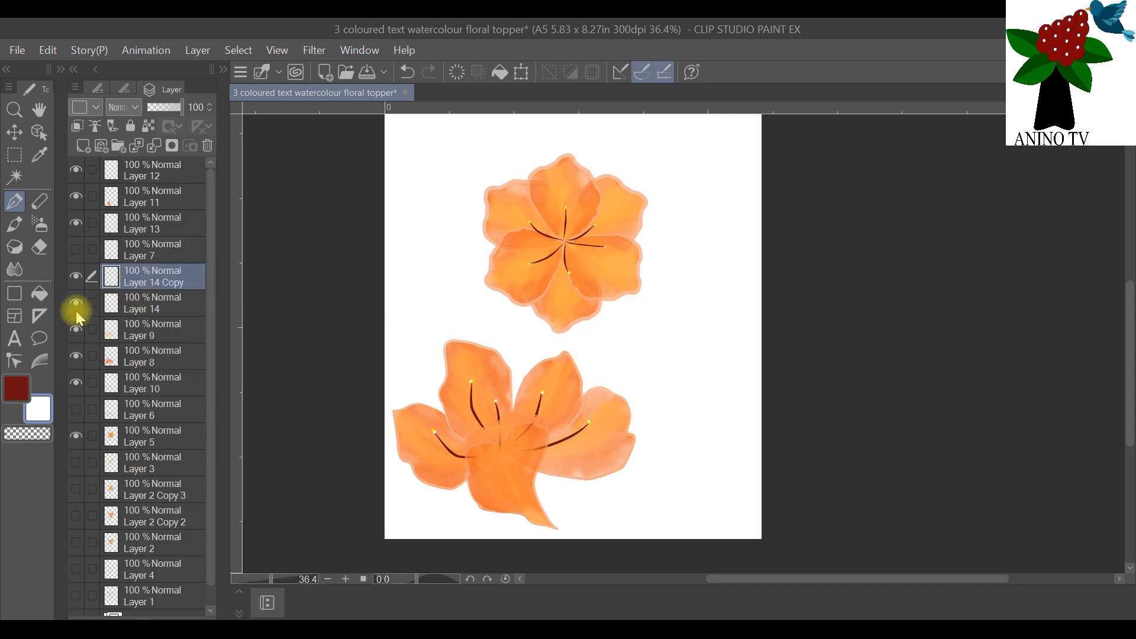
click(76, 303)
Step: Duplicate Layer 9 and Layer 8 and hide both original layers
click(140, 332)
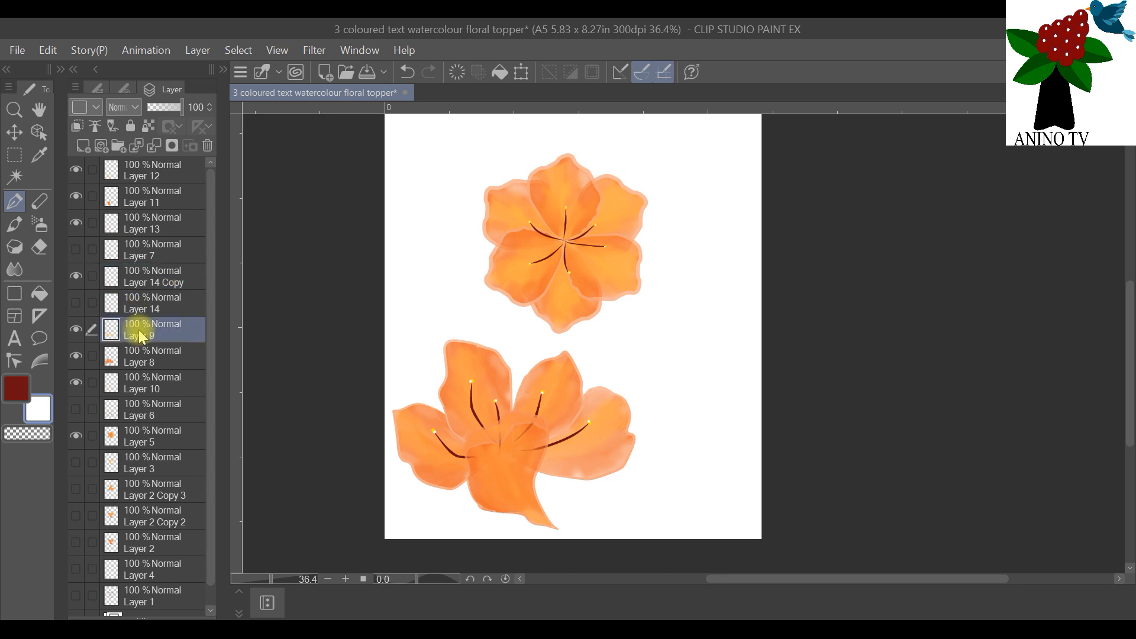
right_click(139, 331)
click(236, 306)
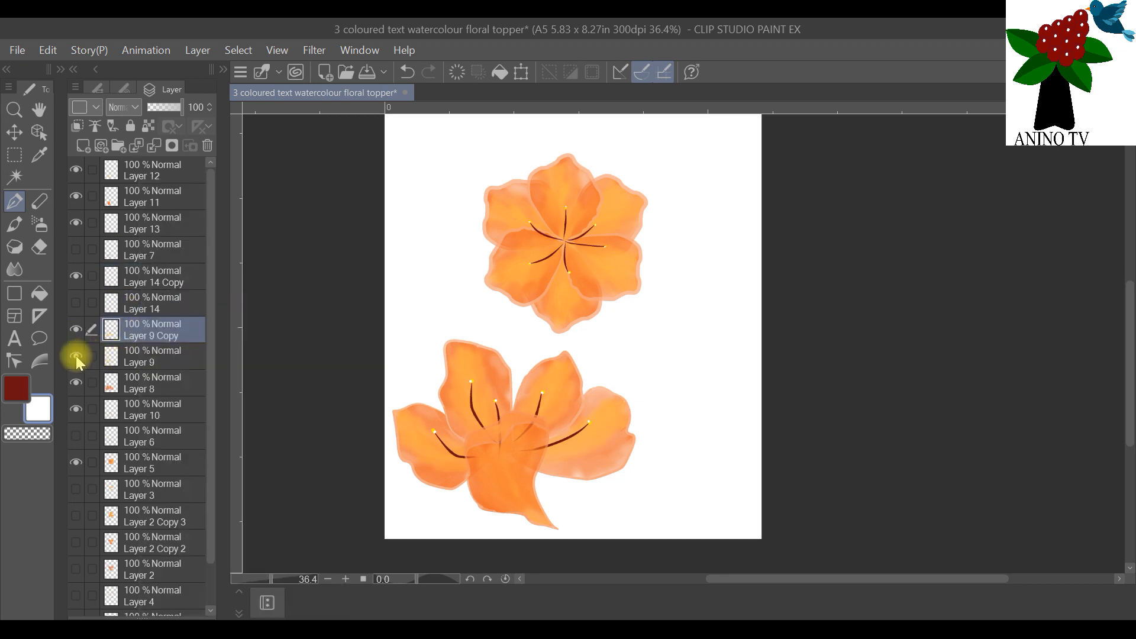
click(158, 385)
right_click(158, 385)
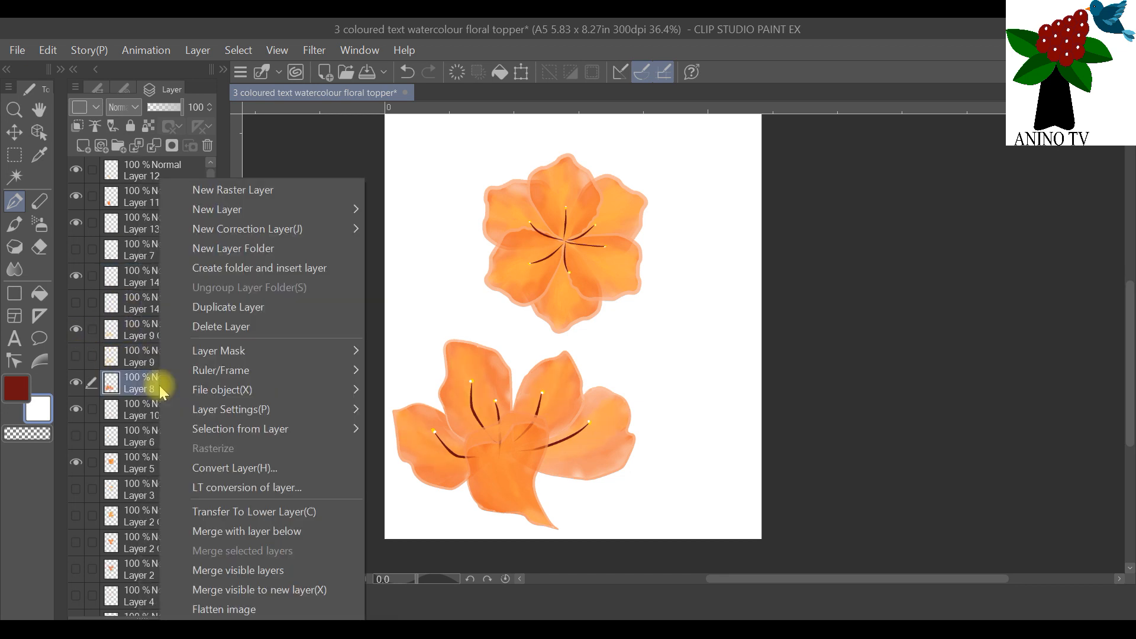
click(225, 312)
click(76, 410)
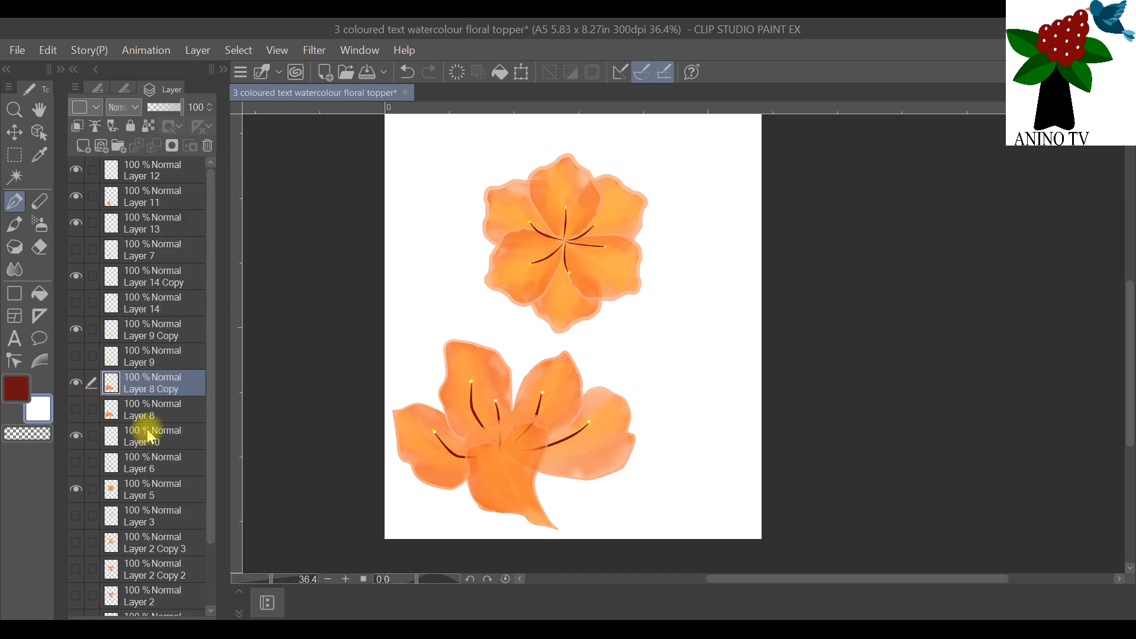
Step: Duplicate Layer 10 and hide the original layer
click(151, 436)
right_click(151, 436)
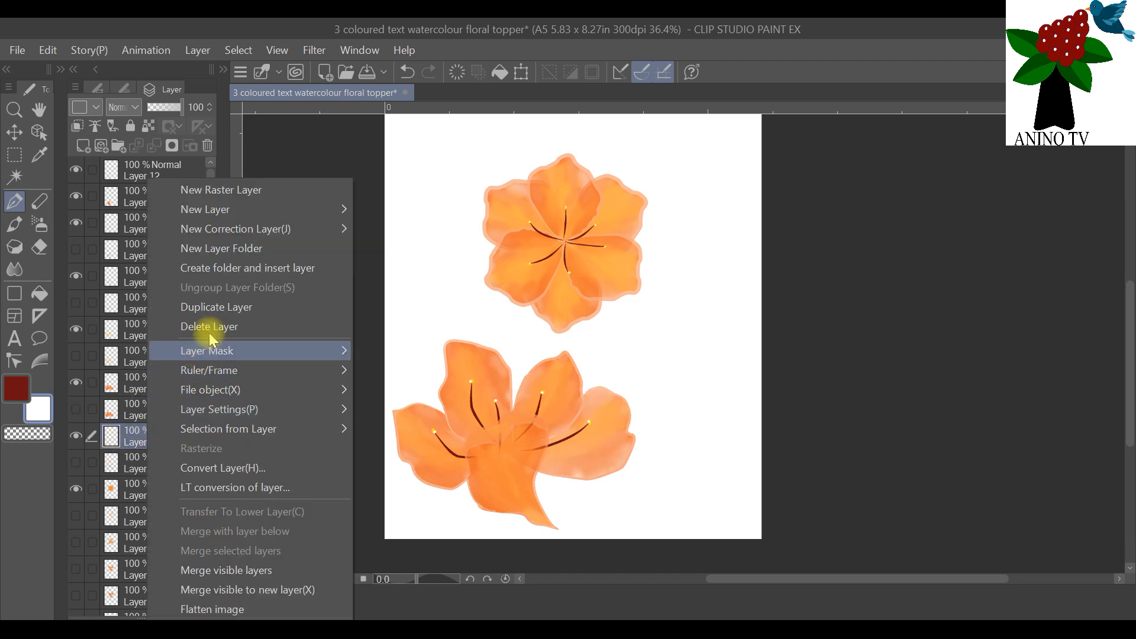
click(219, 308)
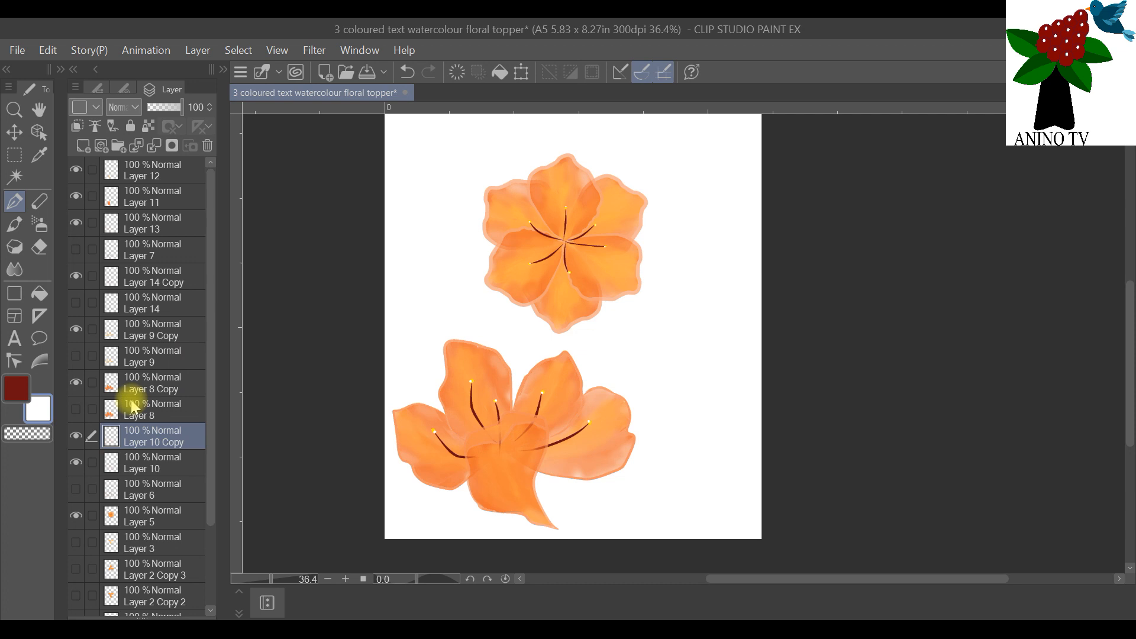
click(76, 462)
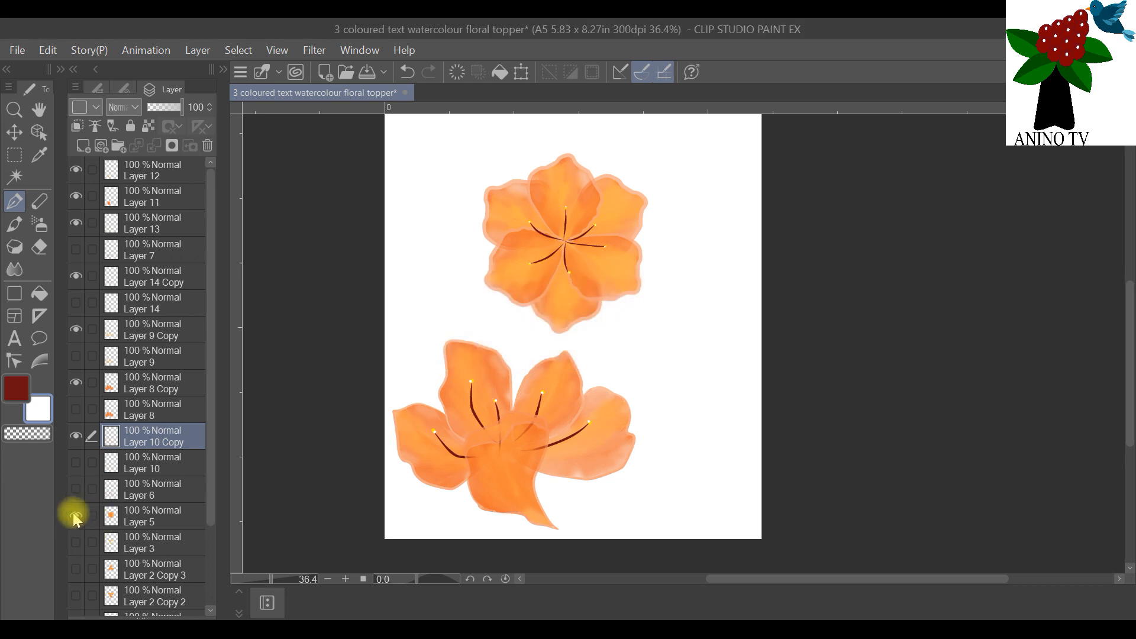
Step: Hide Layer 5 containing the first orange flower
click(74, 515)
click(75, 515)
click(77, 513)
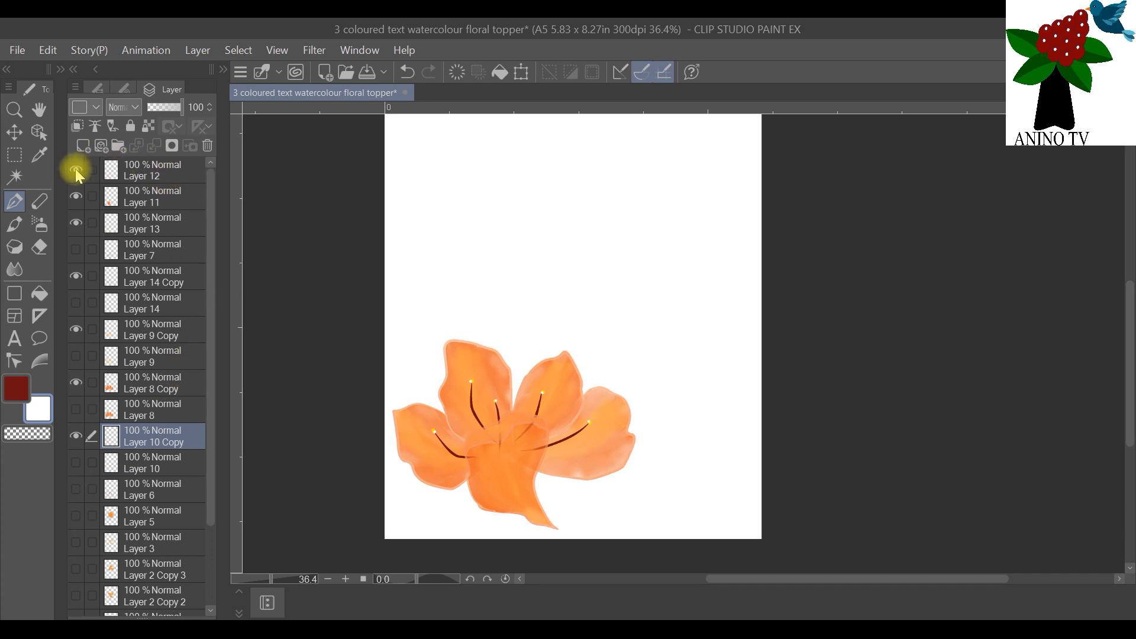
Step: Duplicate Layer 12, Layer 11 and Layer 13 of the second flower and hide the three originals
click(144, 175)
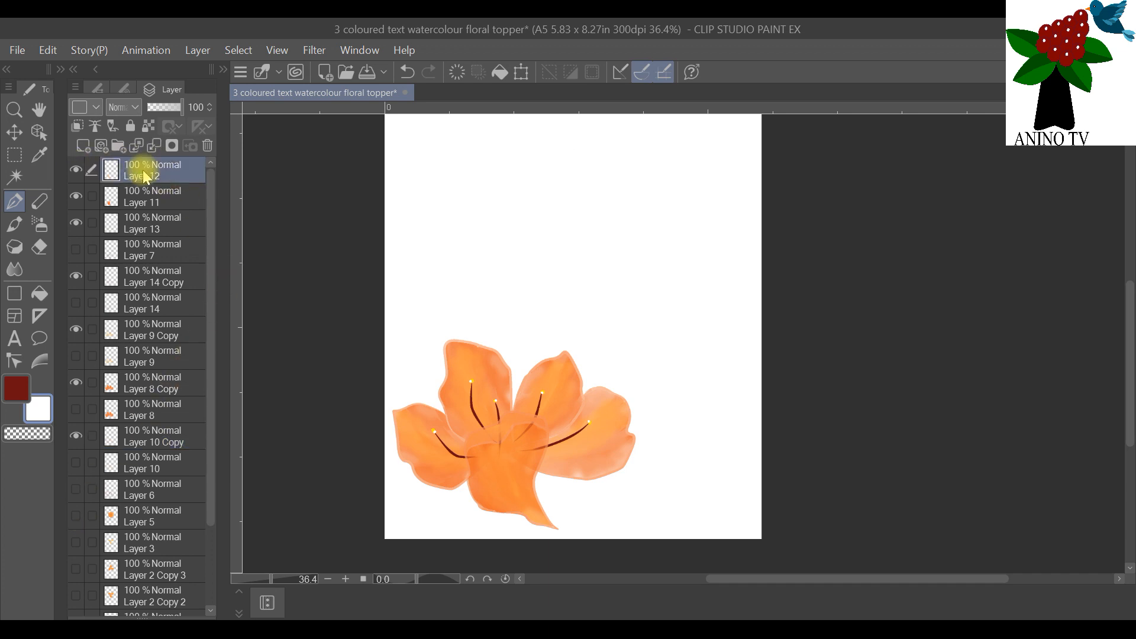
right_click(144, 176)
click(216, 298)
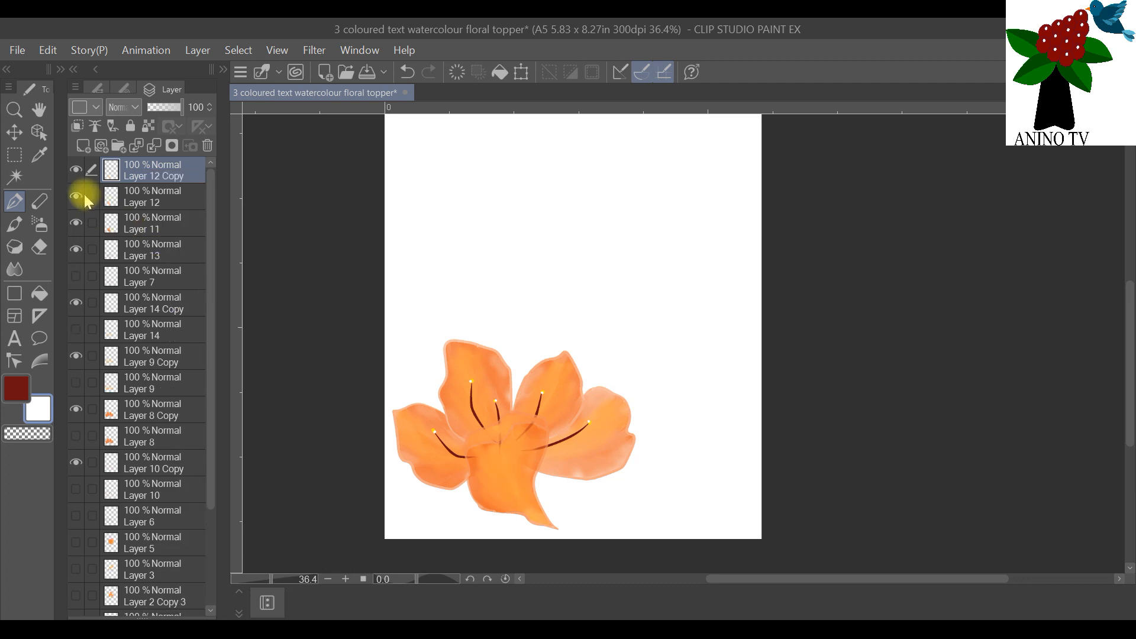
click(140, 223)
right_click(140, 223)
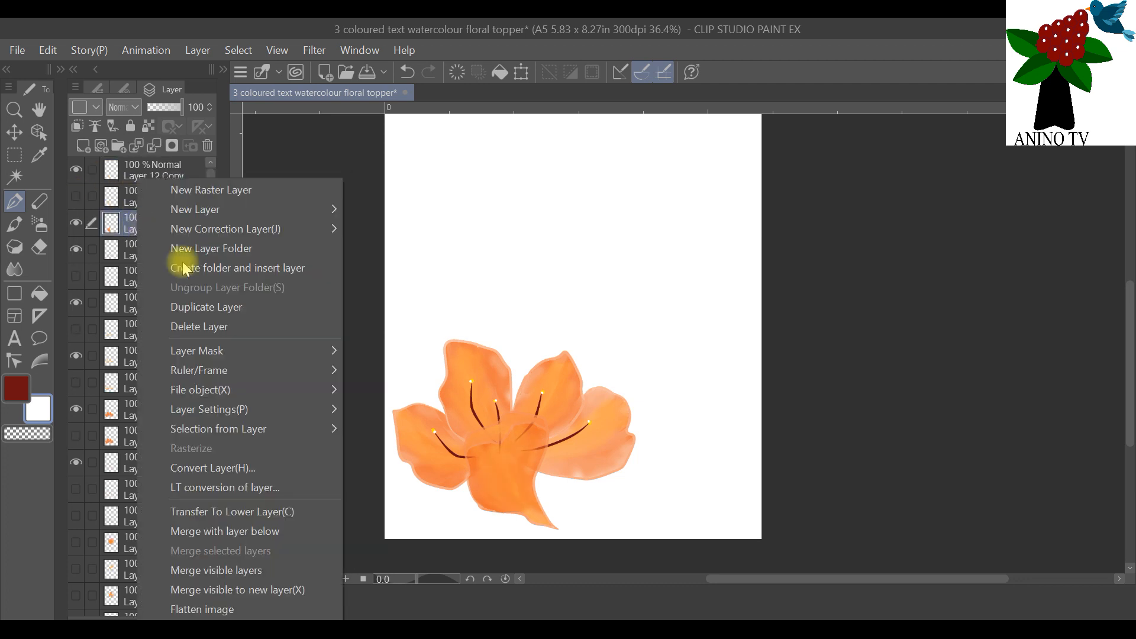
click(209, 306)
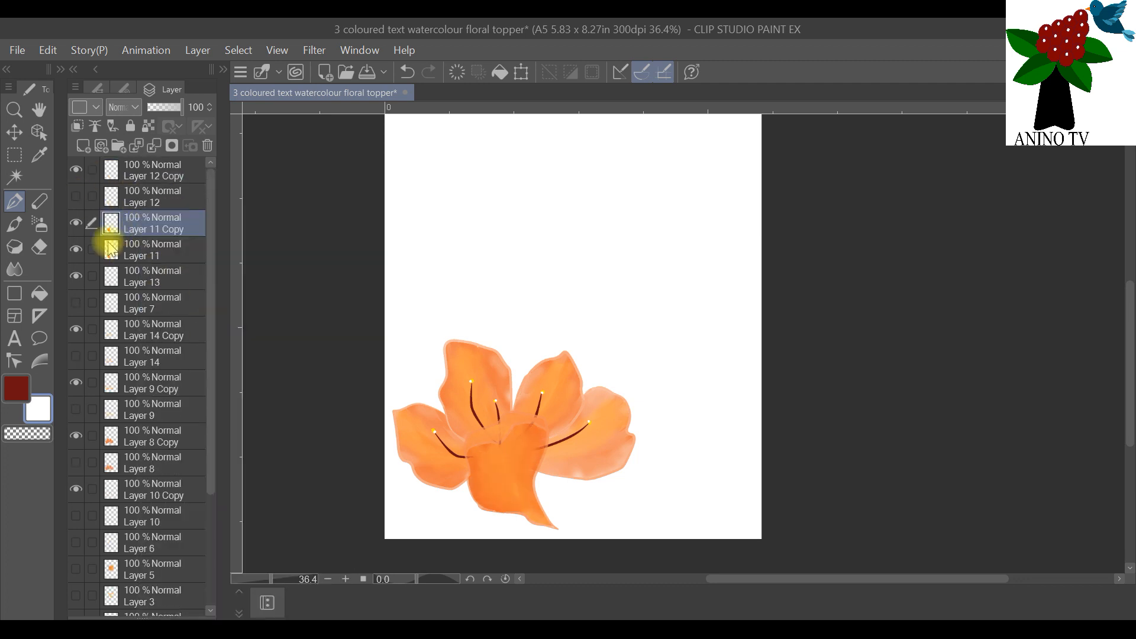
click(159, 284)
right_click(157, 284)
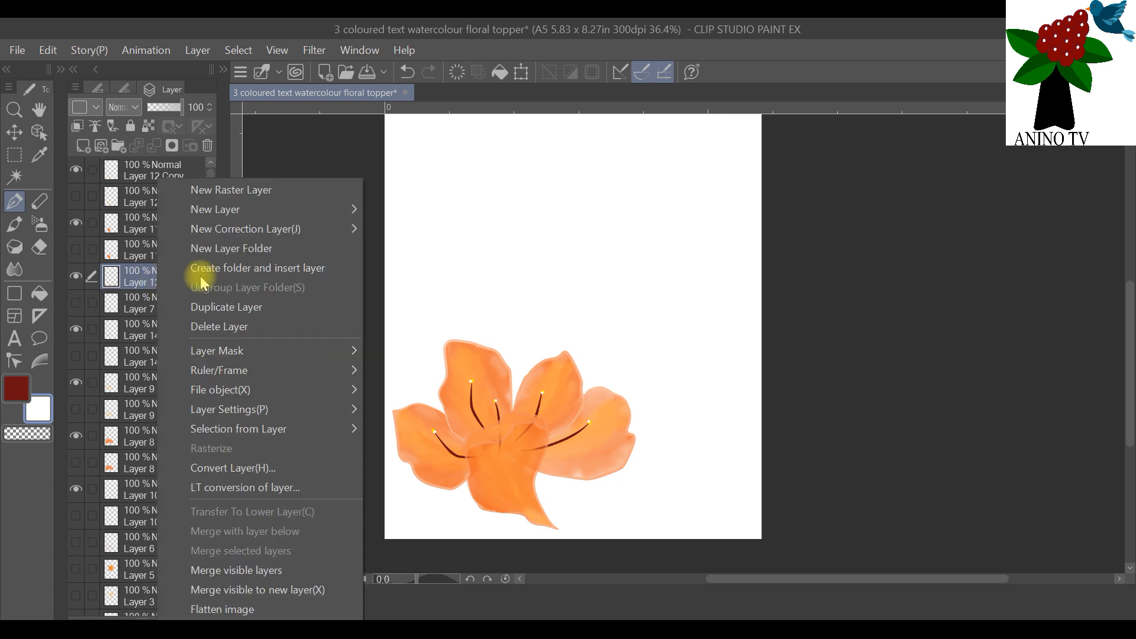
click(224, 308)
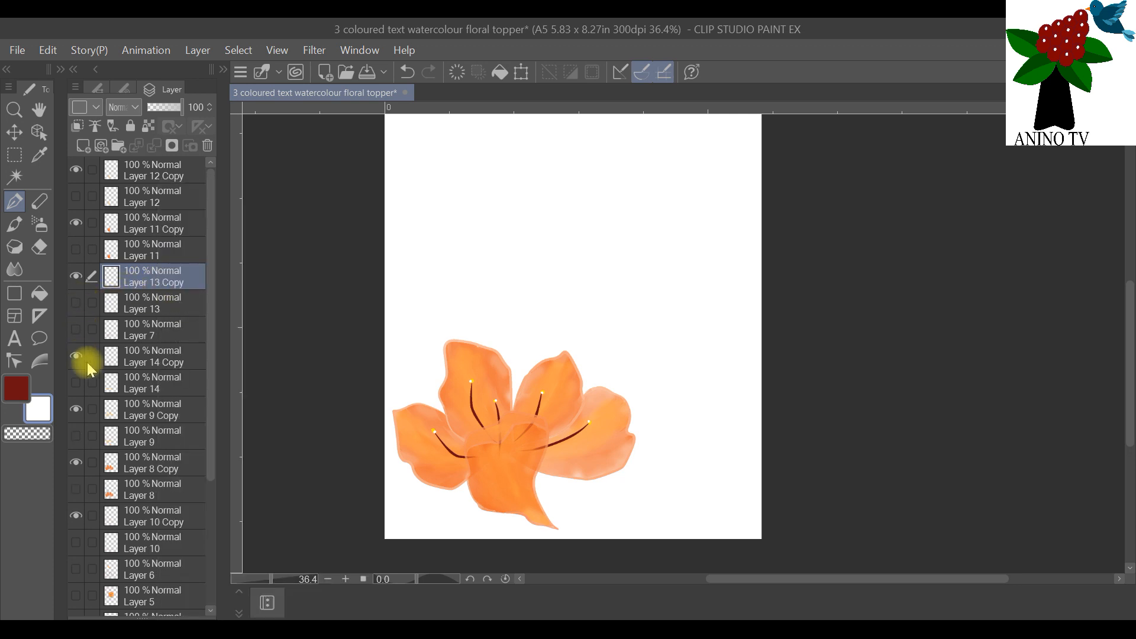
Step: Hide the Paper layer so the canvas background is transparent
scroll(109, 293, down, 5)
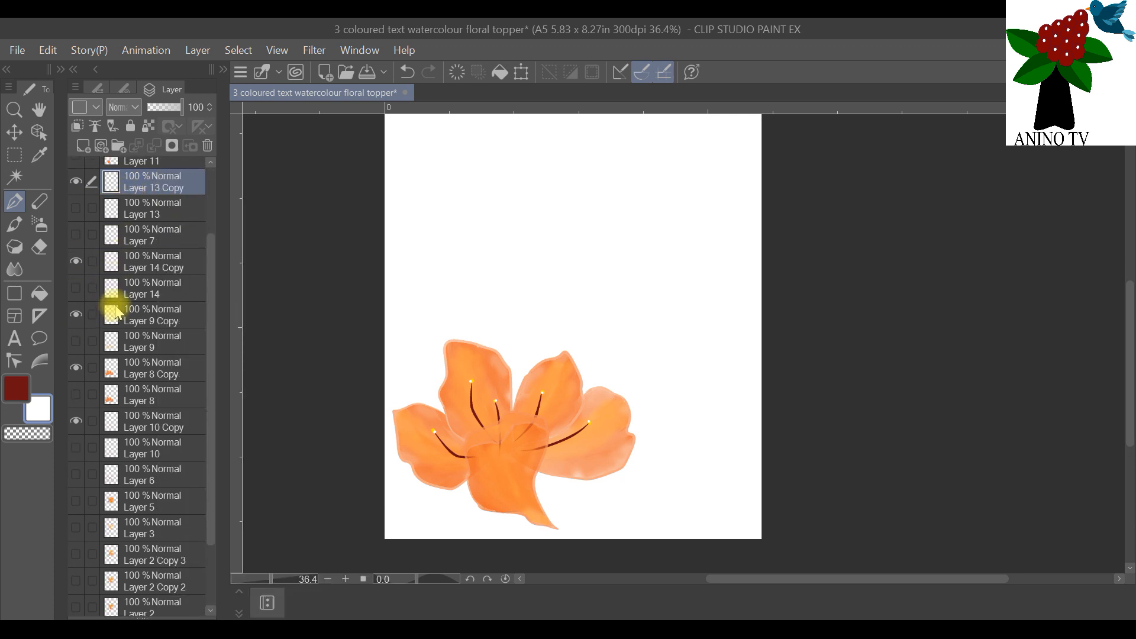
click(77, 604)
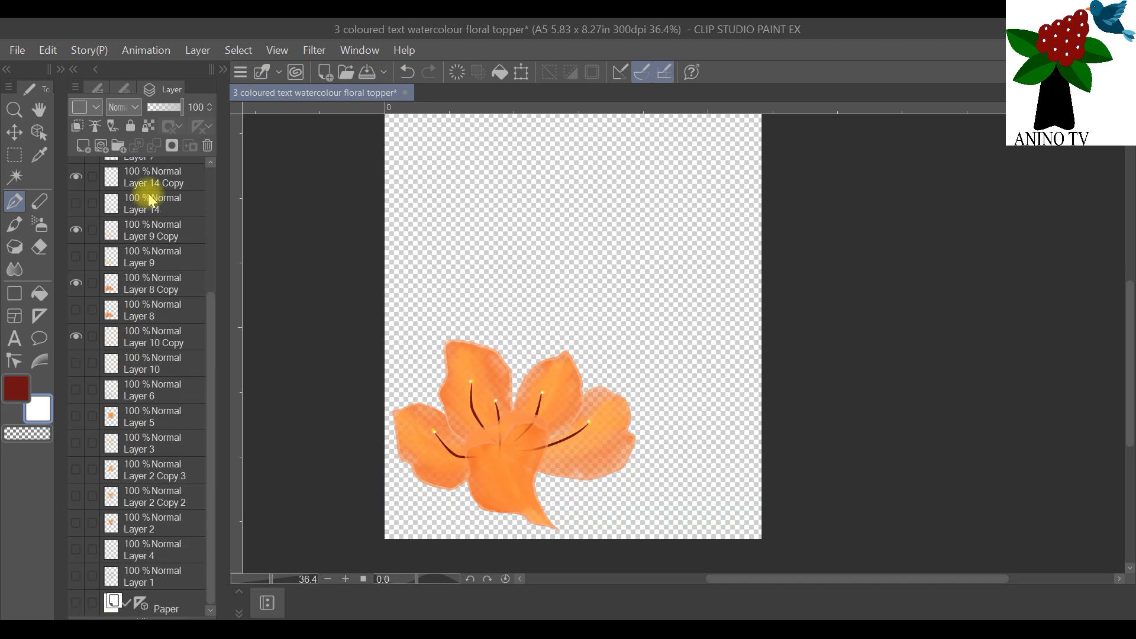
scroll(166, 243, up, 3)
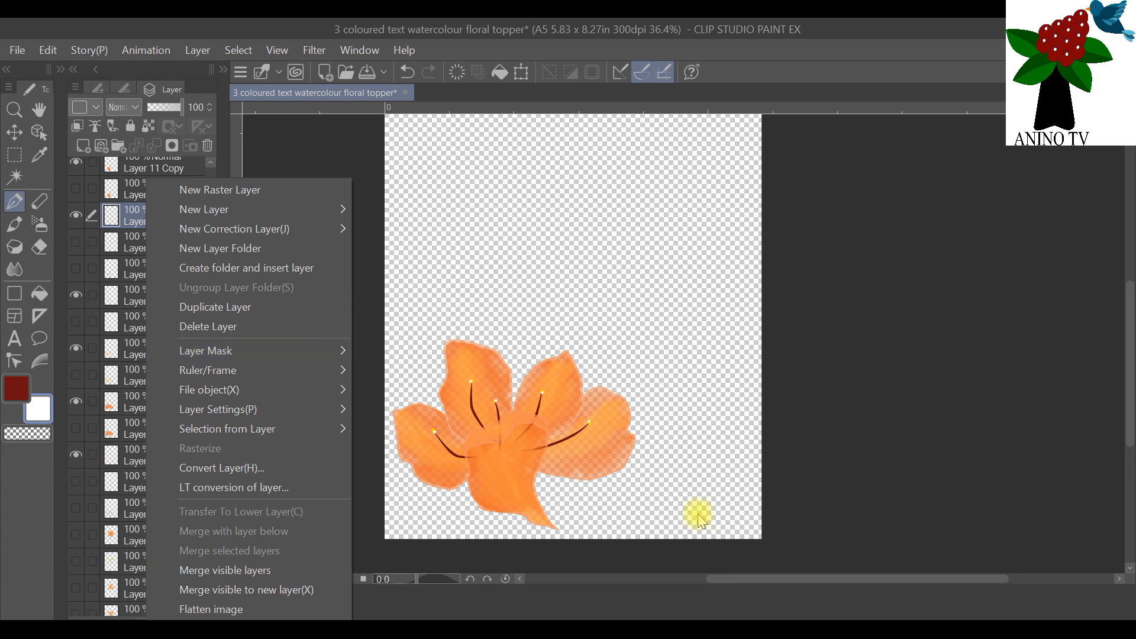
click(595, 44)
Step: Switch to the Operation tool's Object sub tool with the second flower enlarged in view
scroll(438, 444, up, 3)
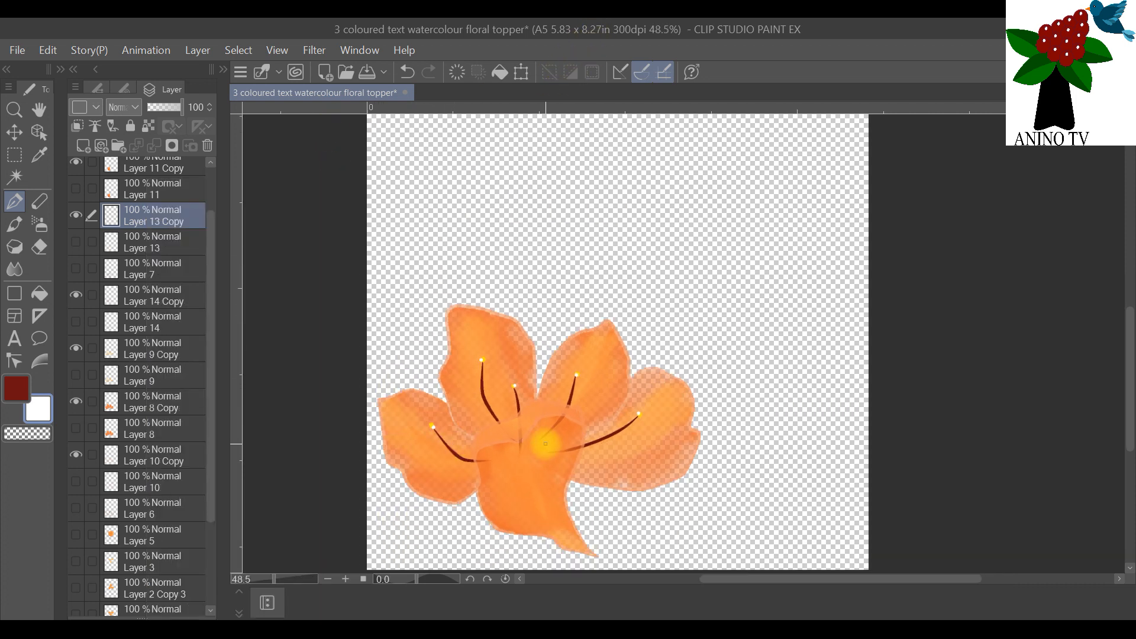
scroll(545, 443, up, 1)
drag(1124, 345, 1128, 403)
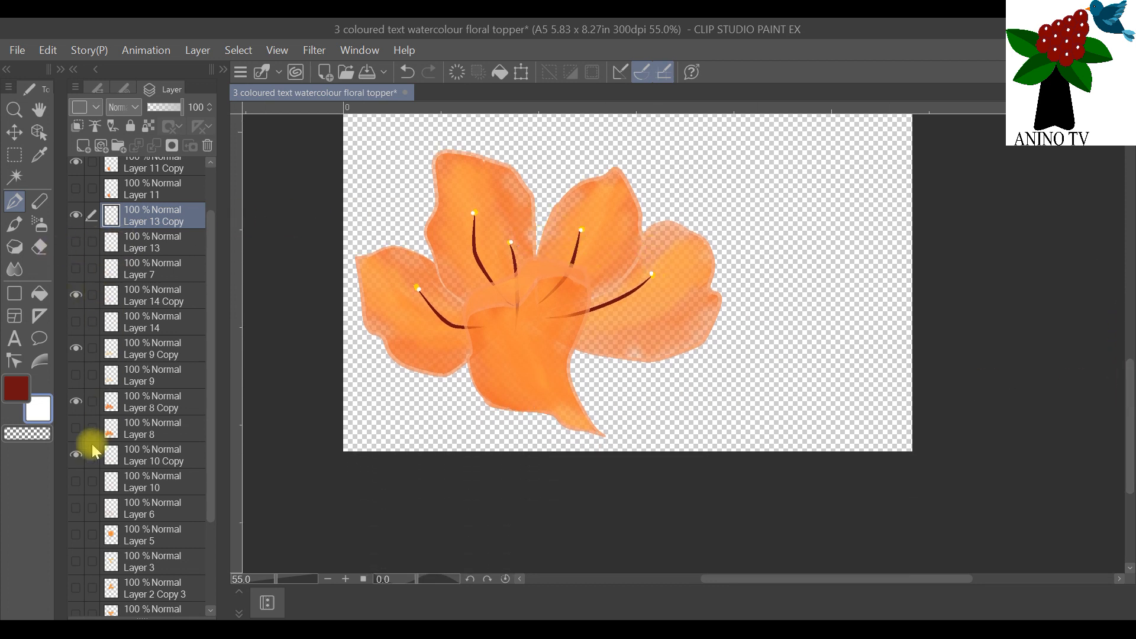
click(40, 131)
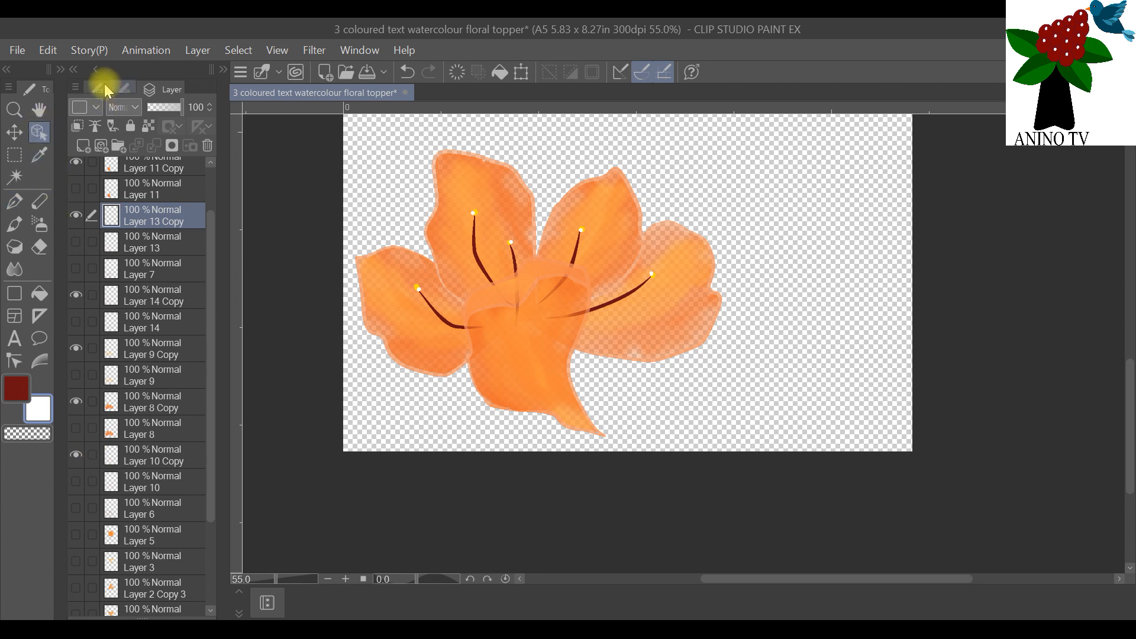
click(95, 88)
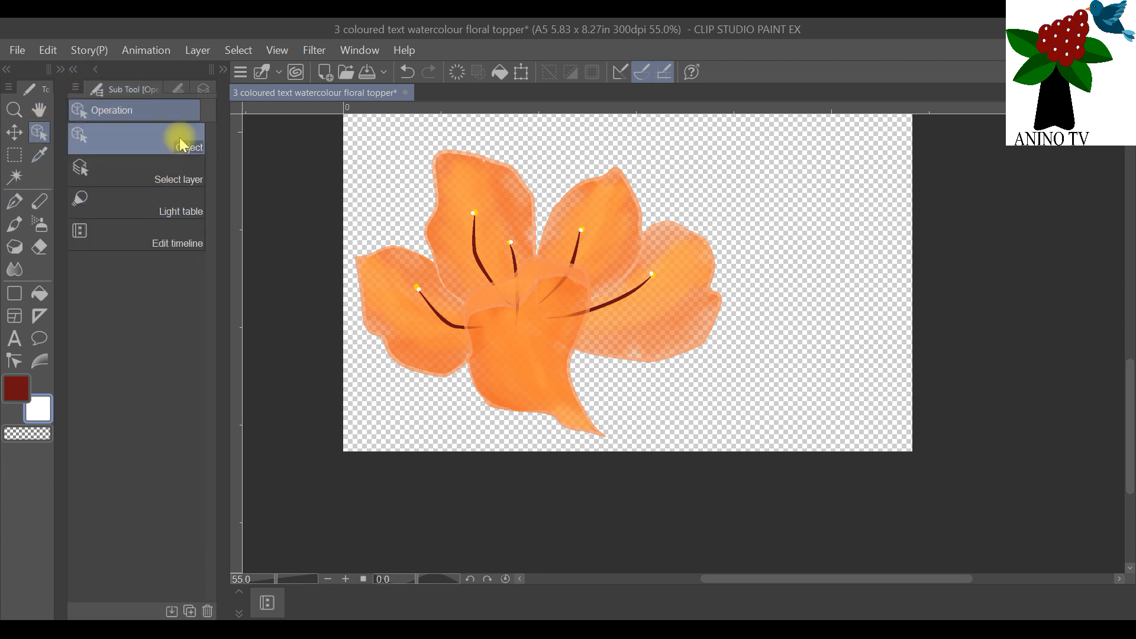
click(204, 89)
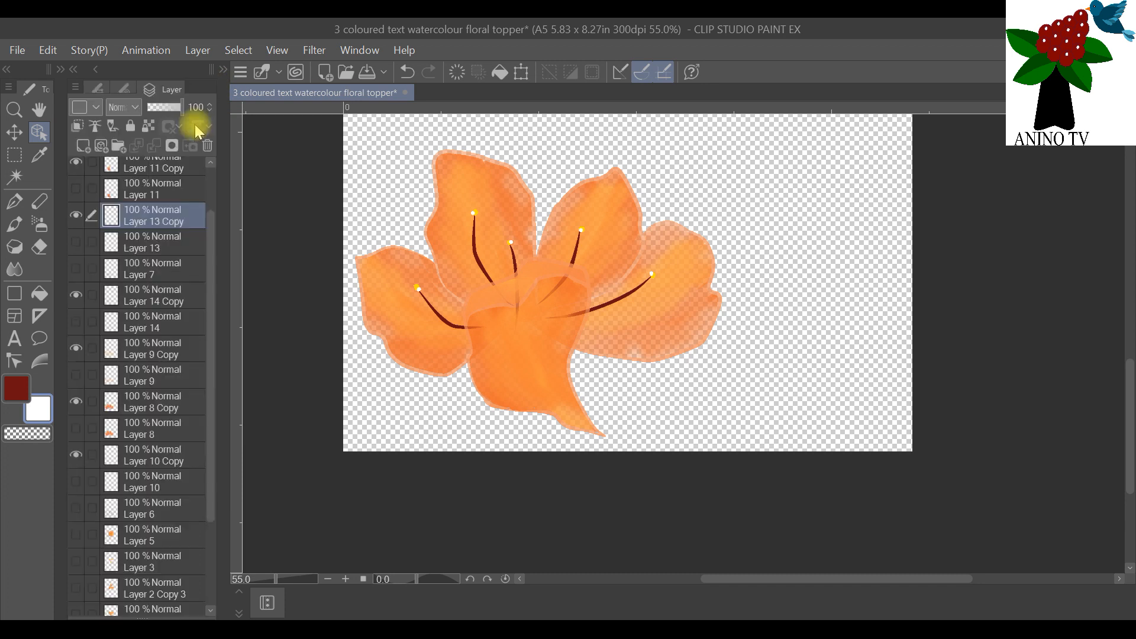
Step: Reorder the layers so Layer 12 Copy sits directly above Layer 11 Copy and Layer 13 Copy directly below it
click(76, 163)
click(76, 163)
scroll(142, 191, up, 2)
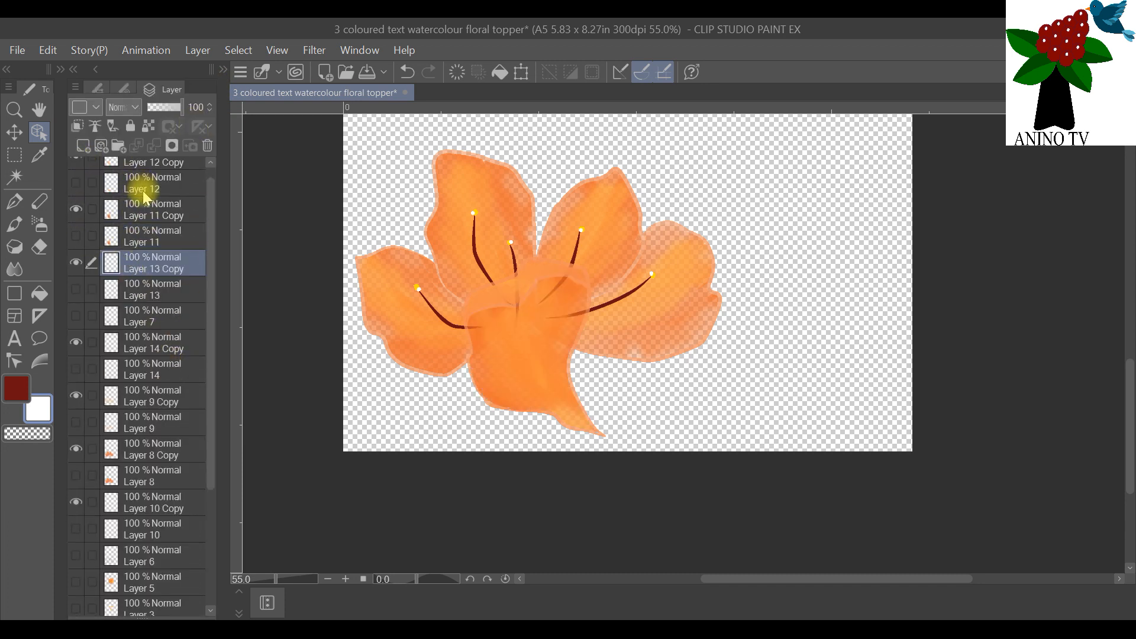
scroll(146, 190, up, 1)
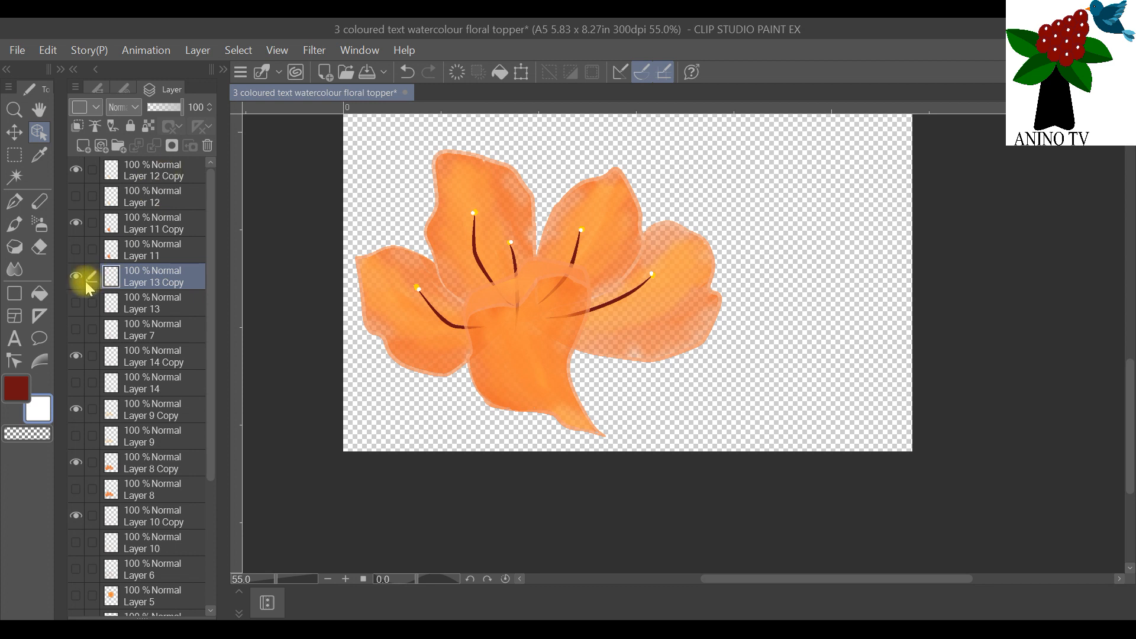
click(162, 177)
drag(161, 179, 160, 215)
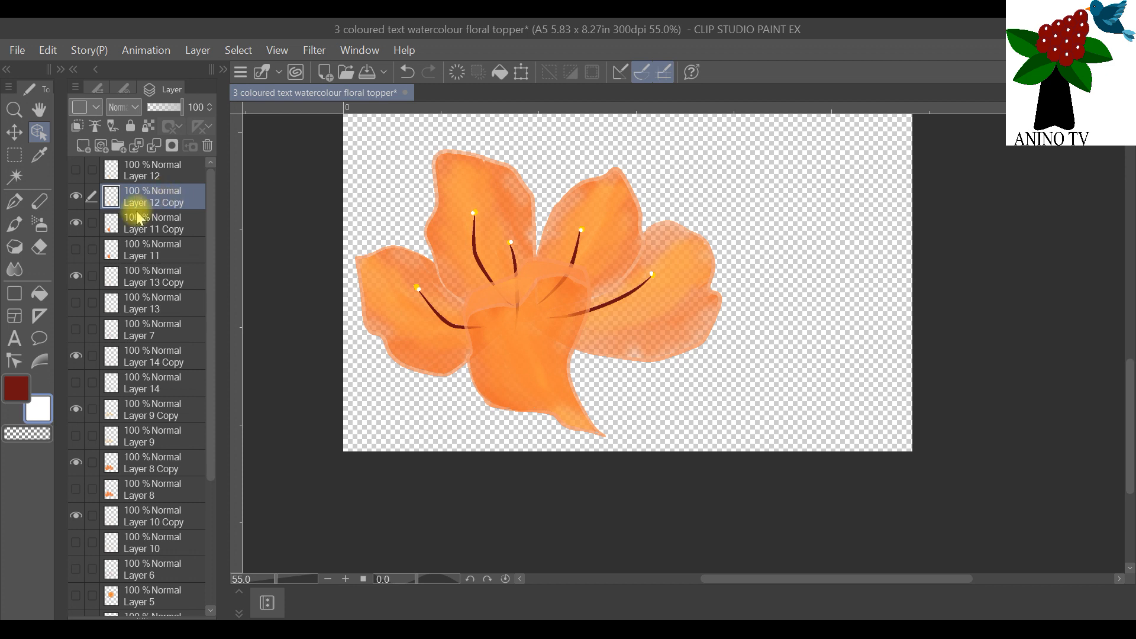
click(138, 288)
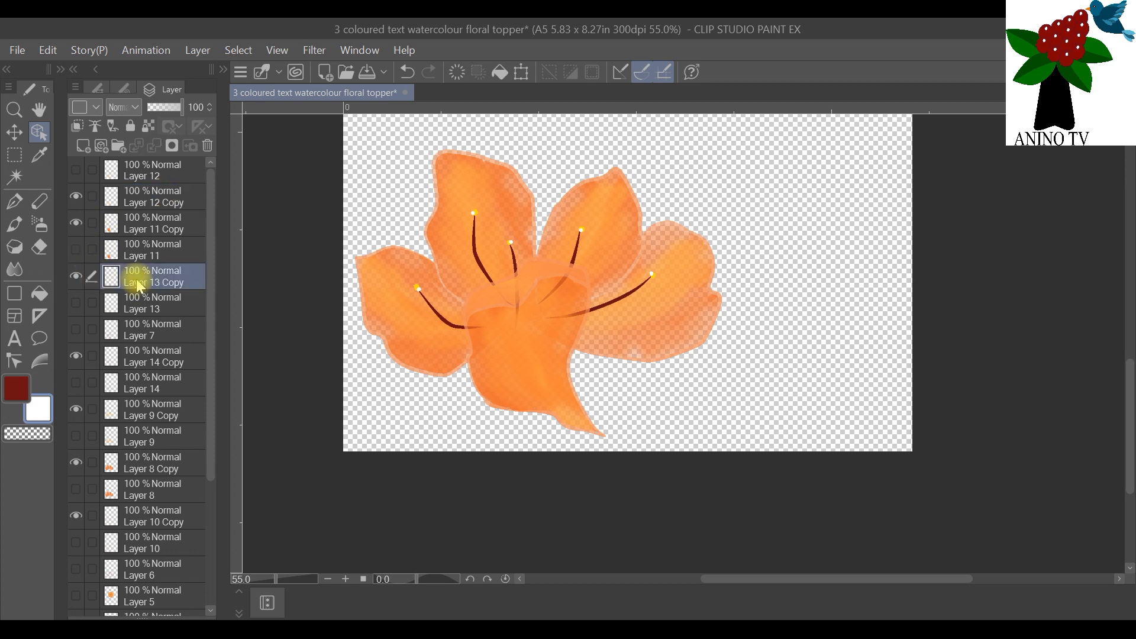
drag(138, 284, 109, 249)
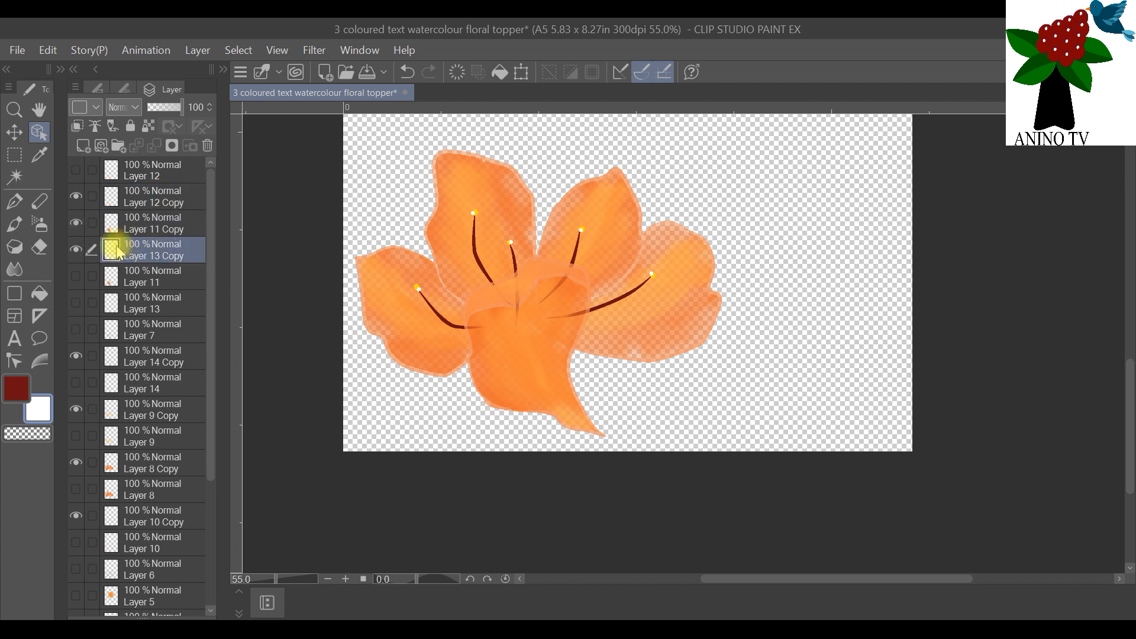
click(76, 251)
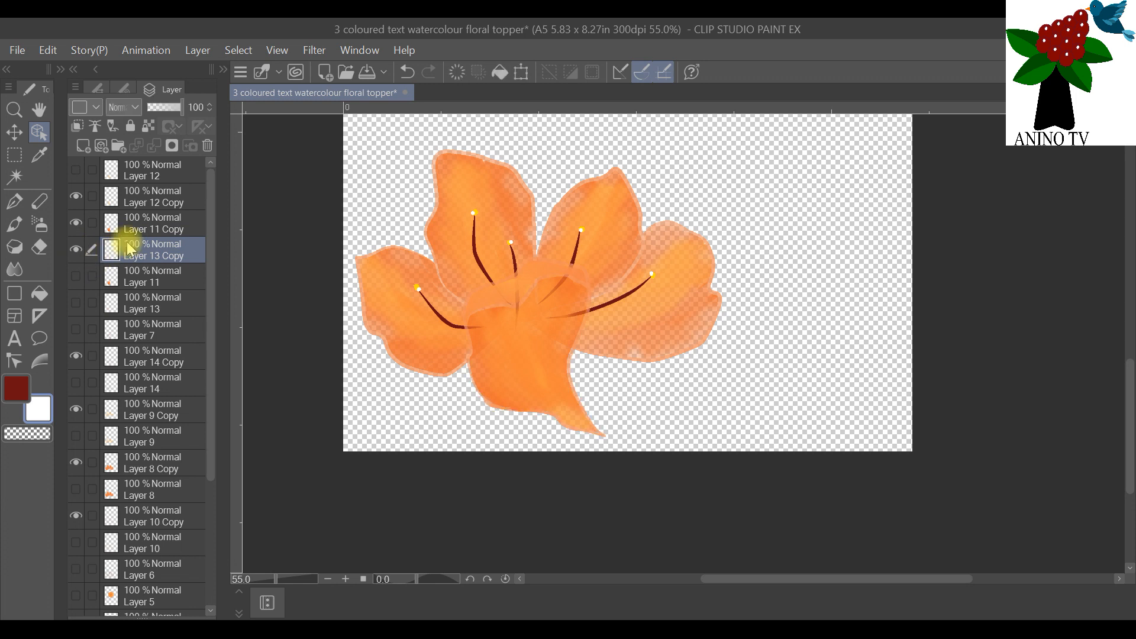
Step: Merge Layer 12 Copy down into Layer 11 Copy, and the result down into Layer 13 Copy
drag(132, 248, 152, 185)
right_click(157, 206)
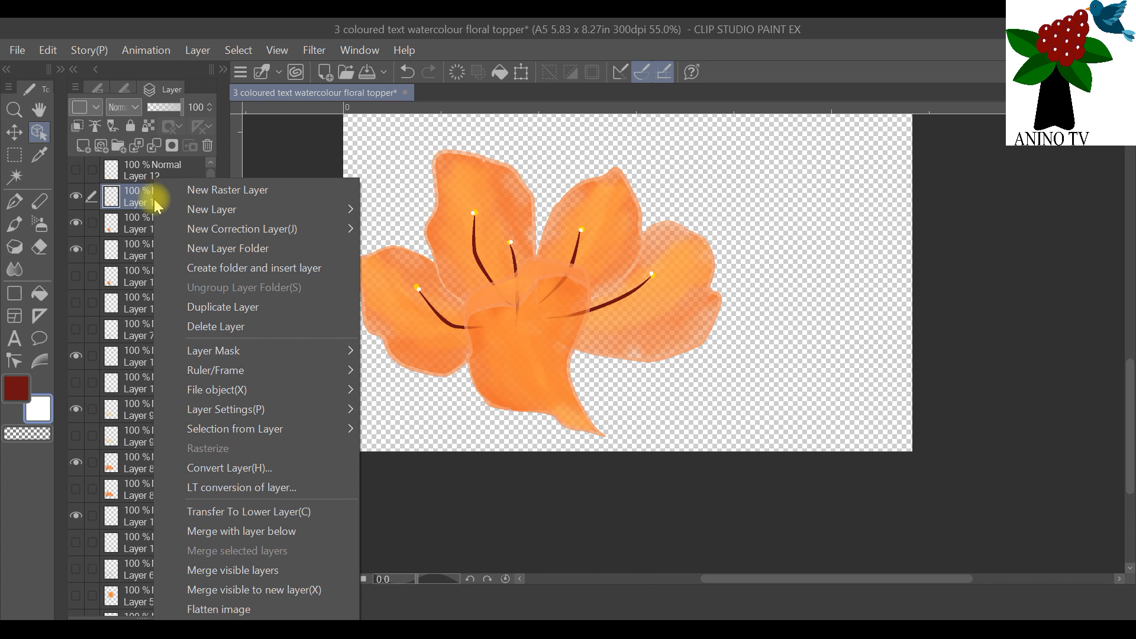
click(279, 532)
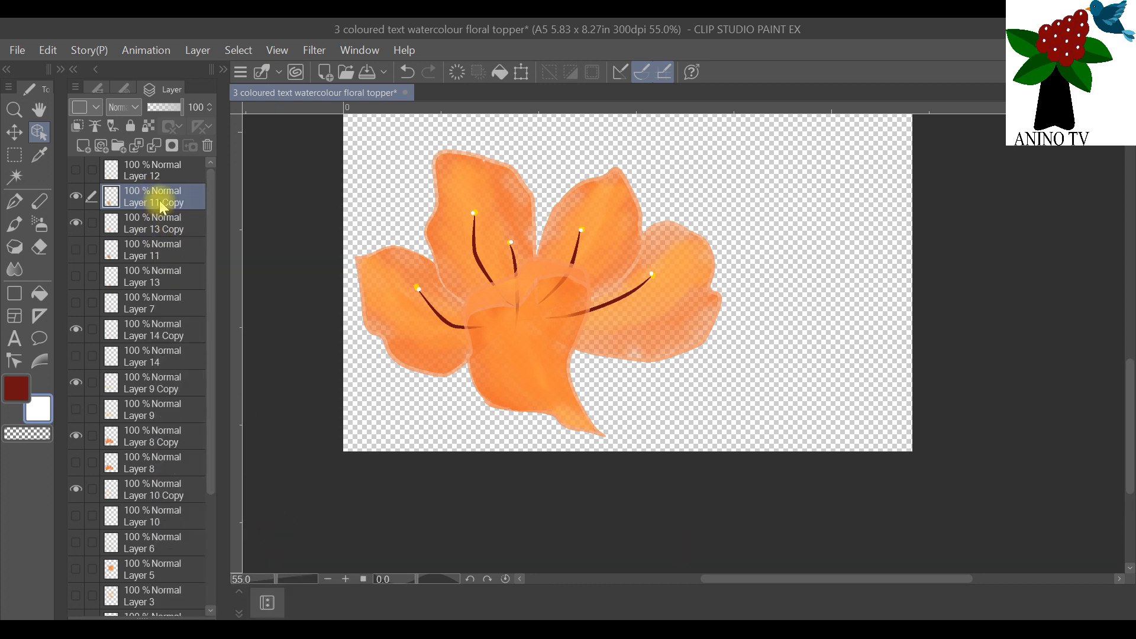
right_click(159, 201)
click(285, 532)
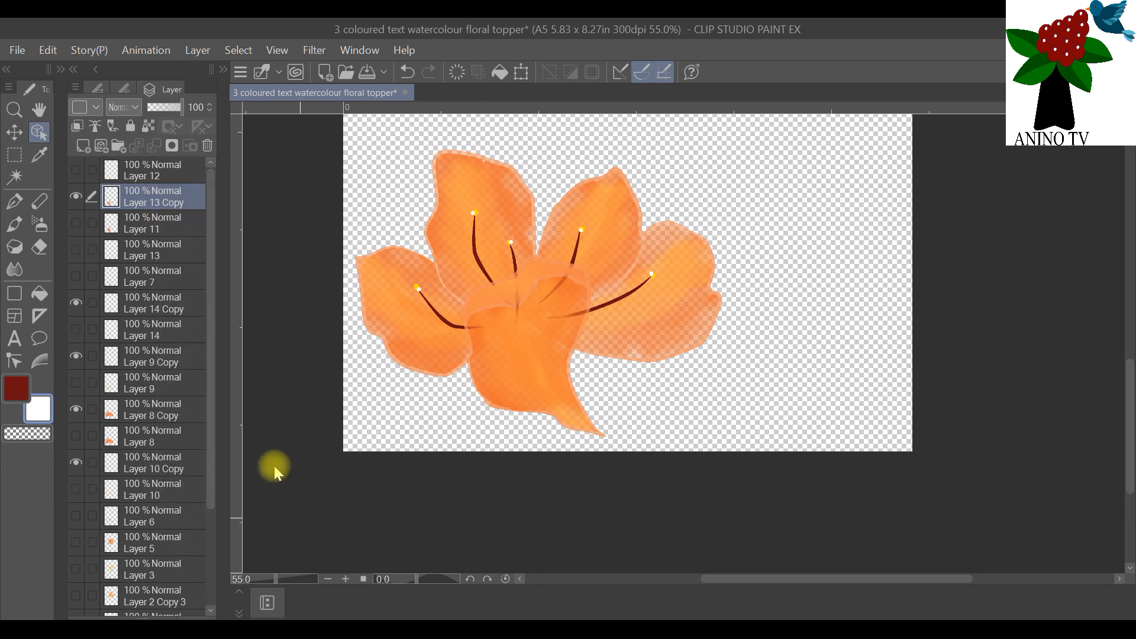
Step: Move the second flower's merged front petal slightly up over the stamens and rotate it slightly counter-clockwise
mouse_move(503, 364)
mouse_down()
mouse_move(489, 342)
mouse_move(498, 343)
mouse_up()
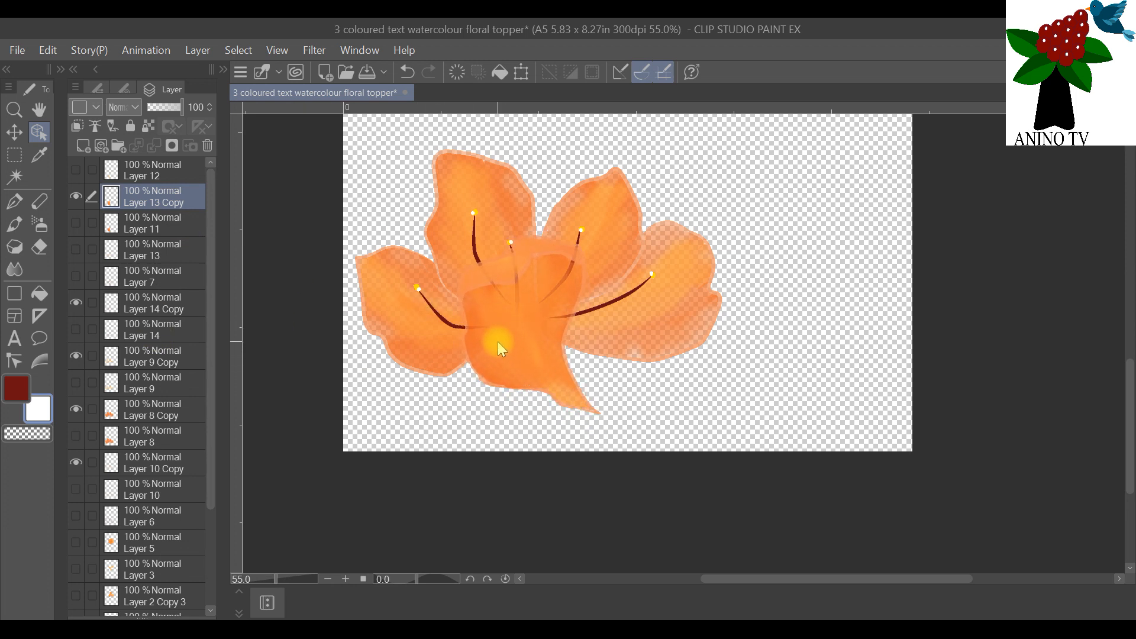
drag(537, 383, 527, 363)
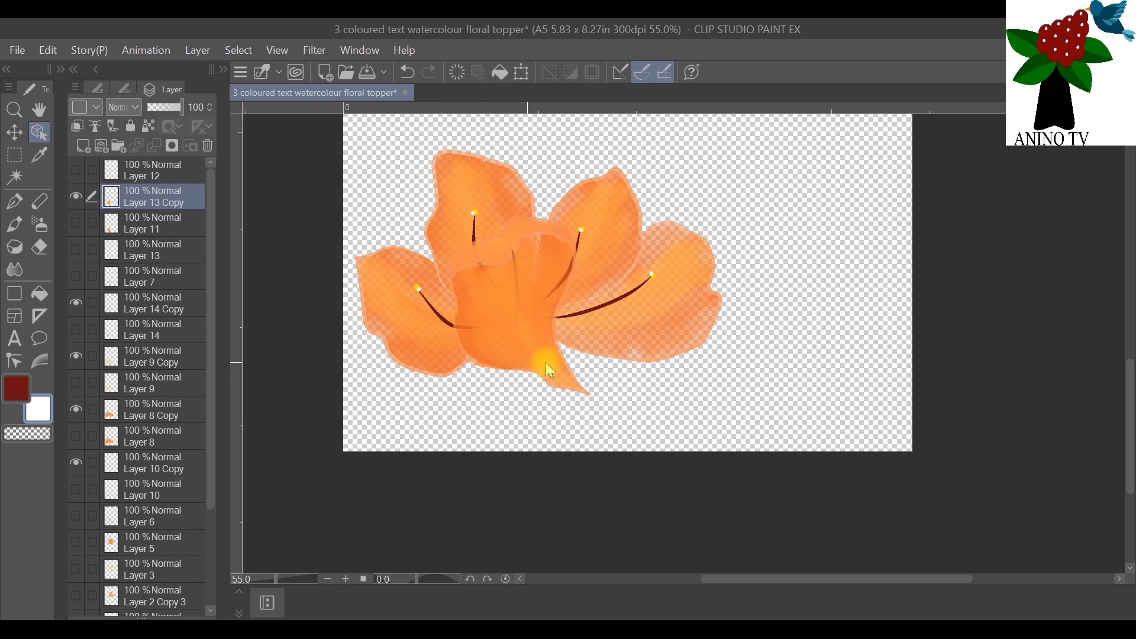
drag(521, 296, 530, 323)
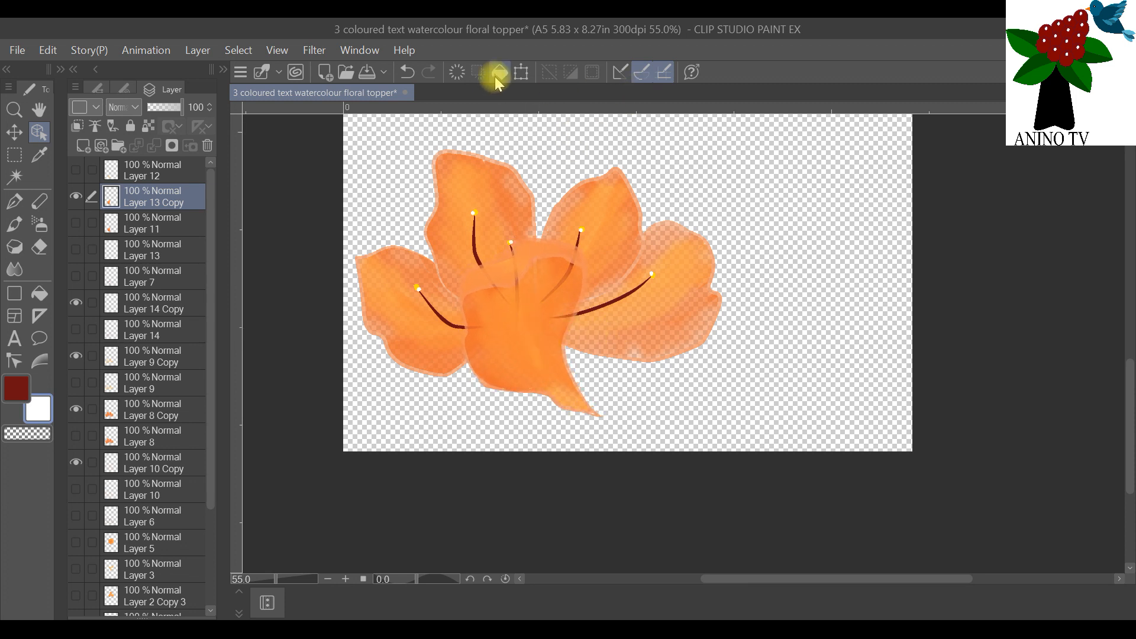
click(521, 72)
drag(573, 223, 543, 226)
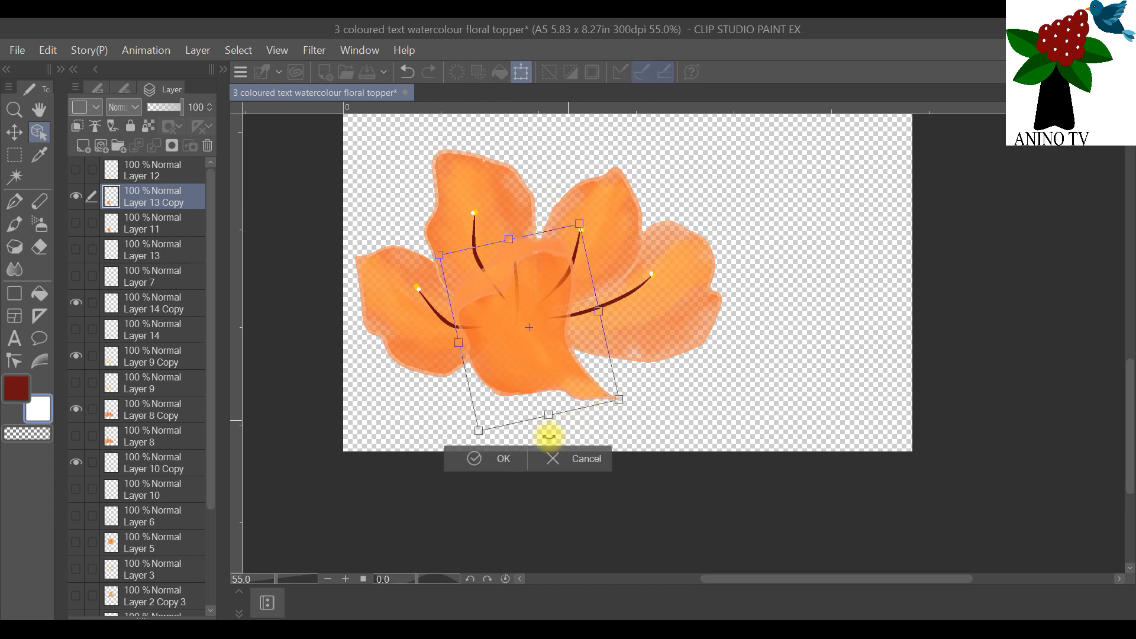
click(505, 458)
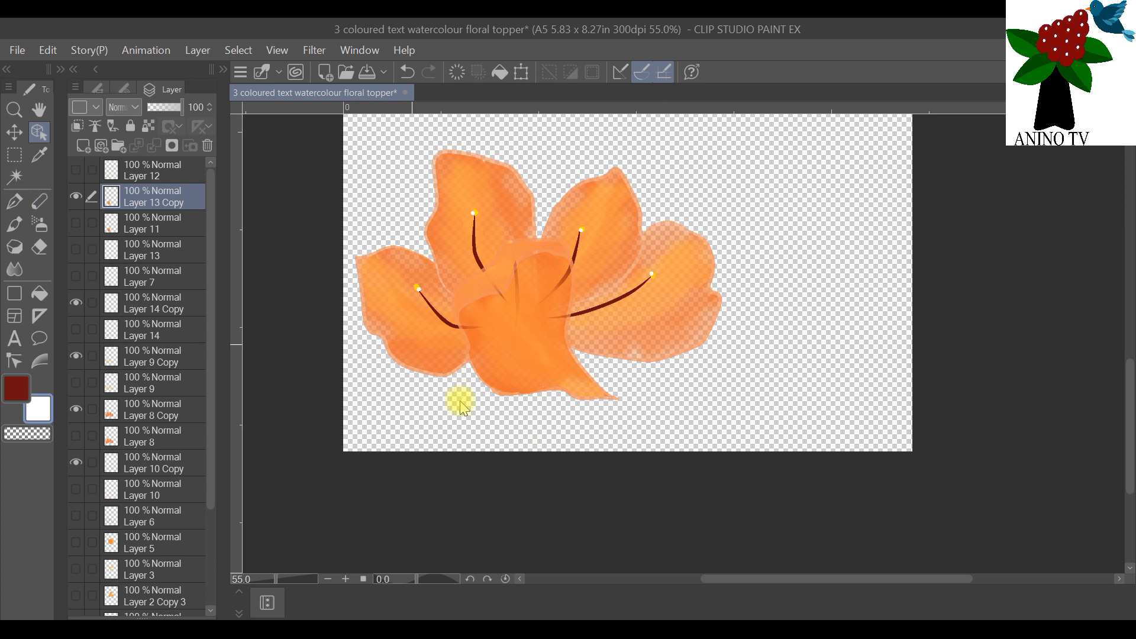
Step: Merge all visible layers of the second flower into one layer
right_click(144, 193)
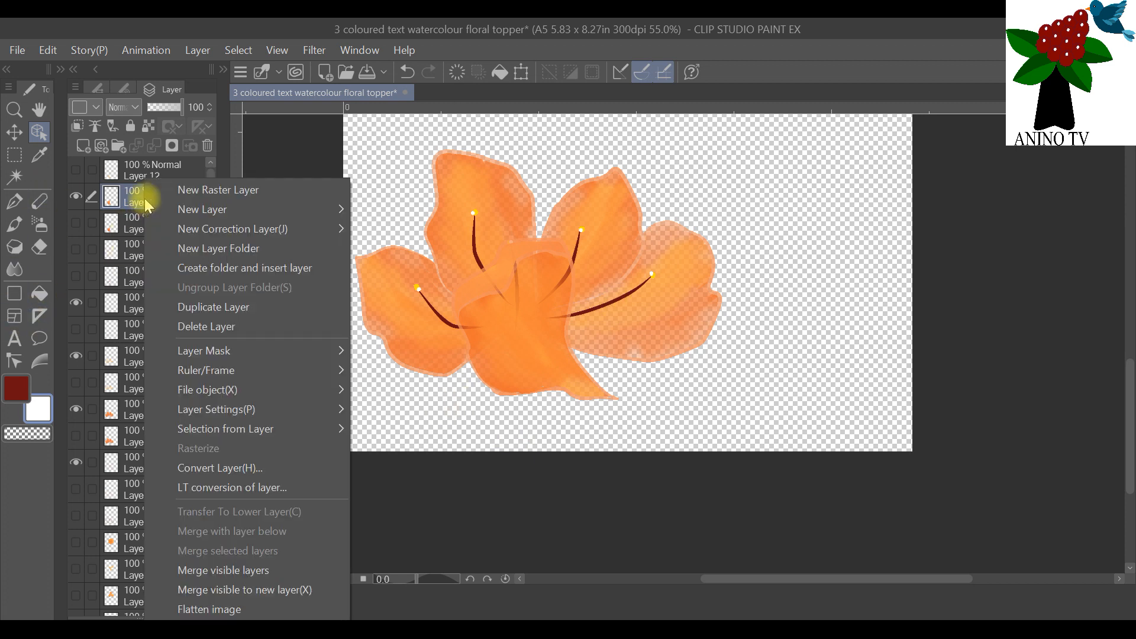
click(247, 572)
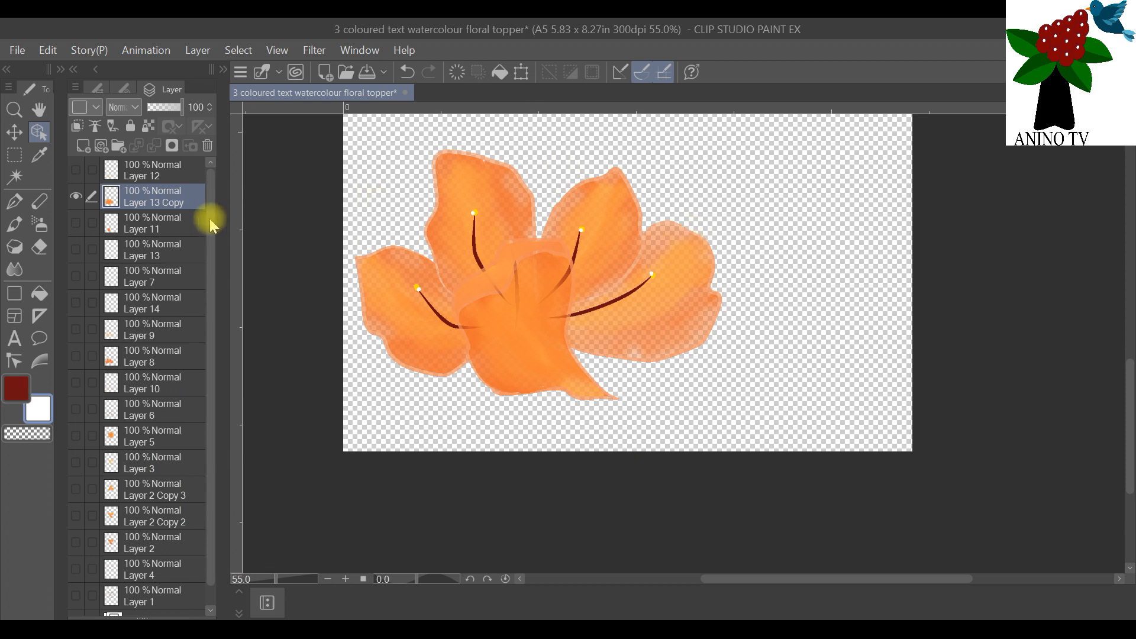
scroll(237, 215, down, 3)
scroll(382, 195, up, 1)
scroll(808, 280, down, 1)
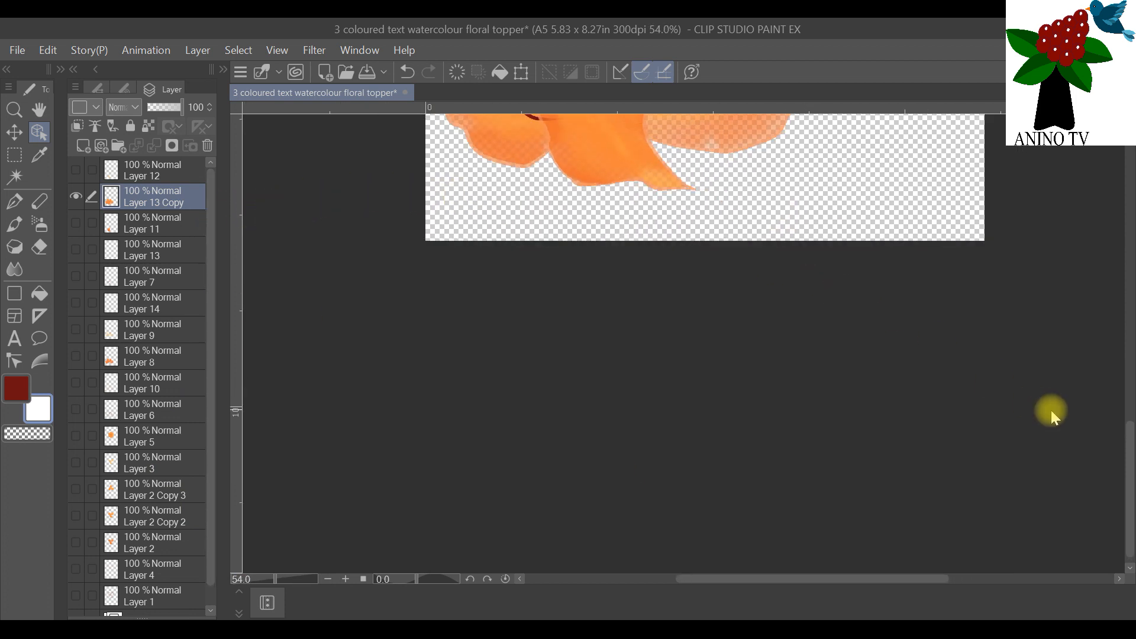
scroll(1132, 463, up, 5)
scroll(1049, 354, down, 1)
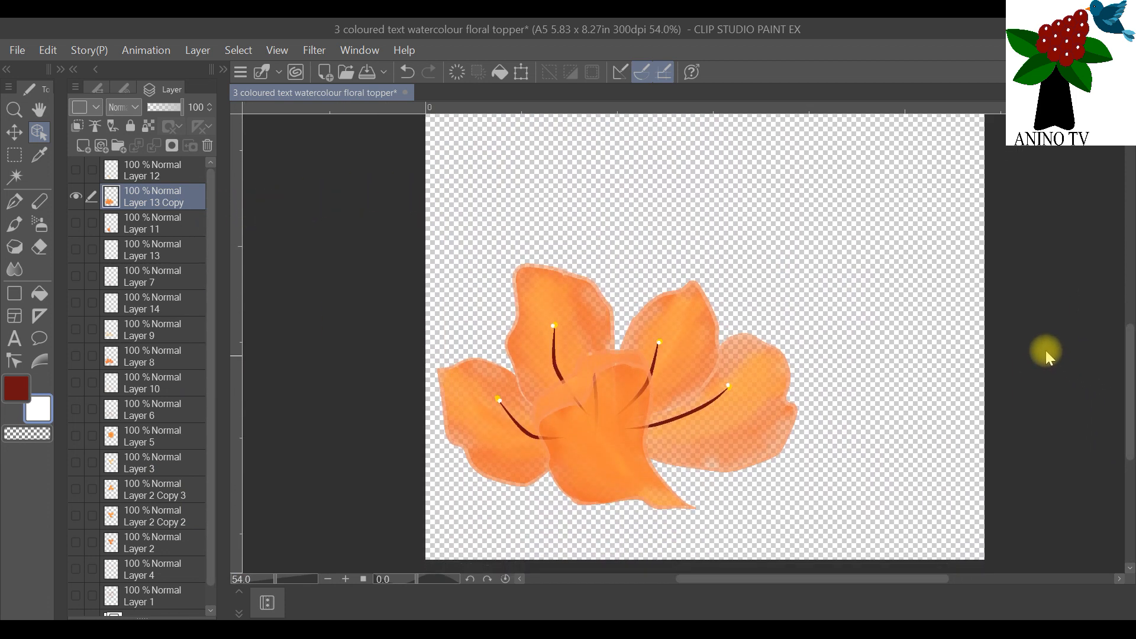
drag(886, 580, 952, 578)
scroll(1119, 334, up, 2)
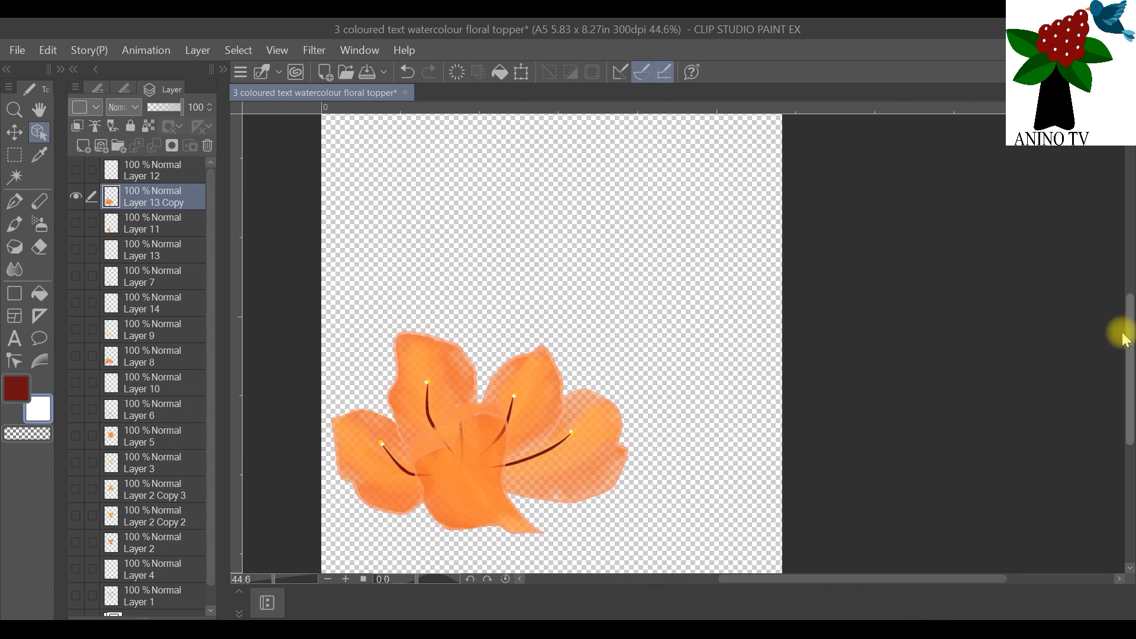
scroll(547, 299, down, 2)
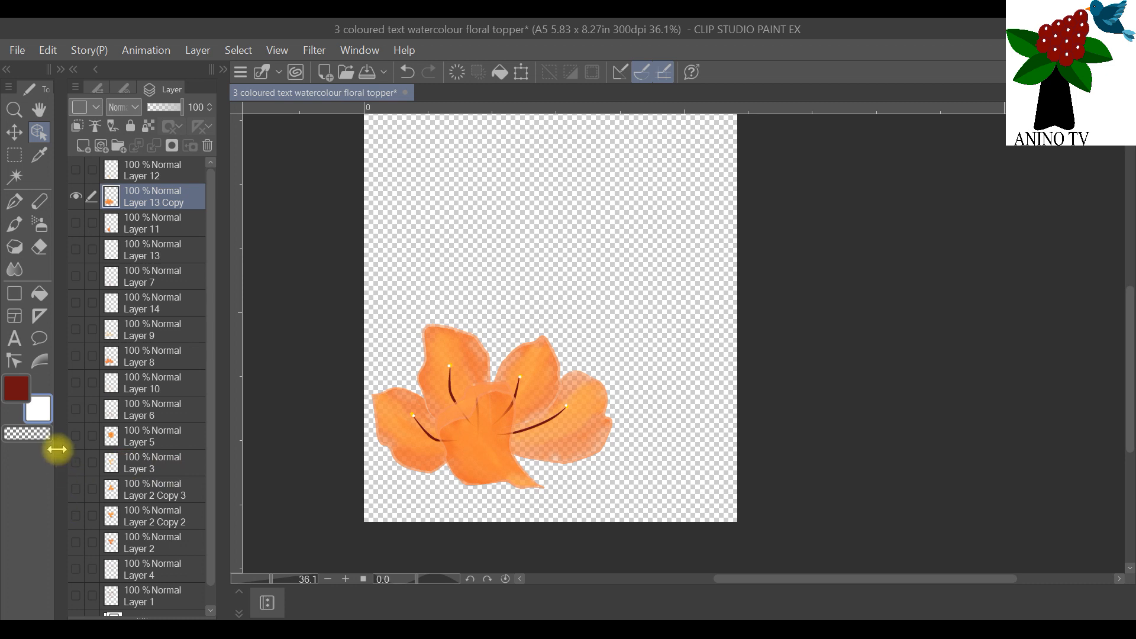
Step: Show the first flower's layer, Layer 5, and the white Paper layer alongside the merged second flower
click(76, 436)
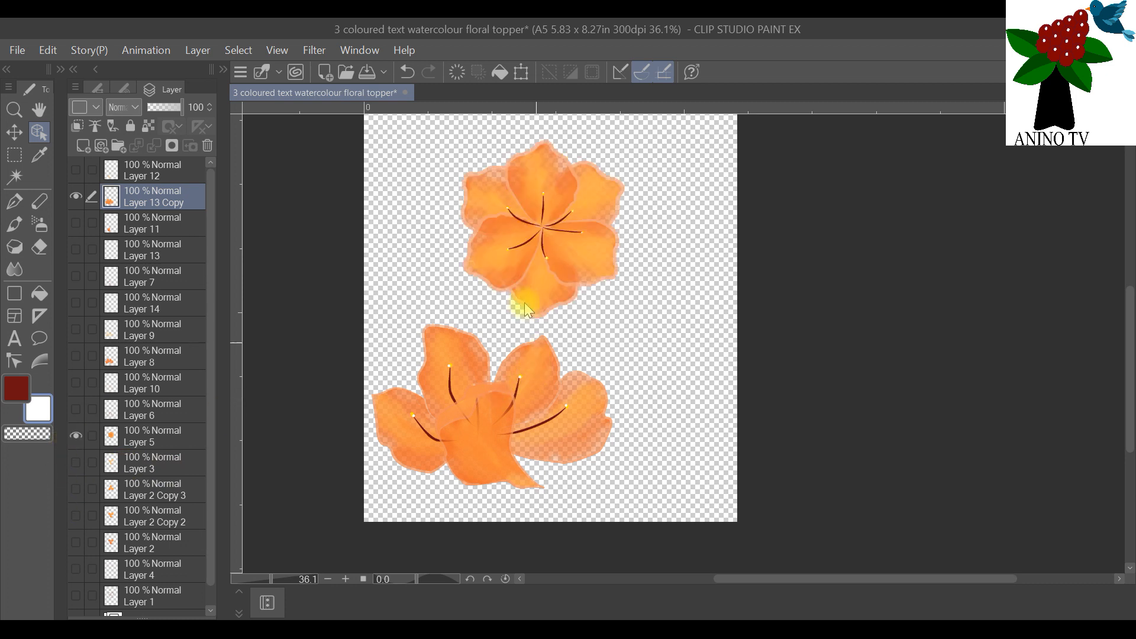
scroll(167, 540, down, 1)
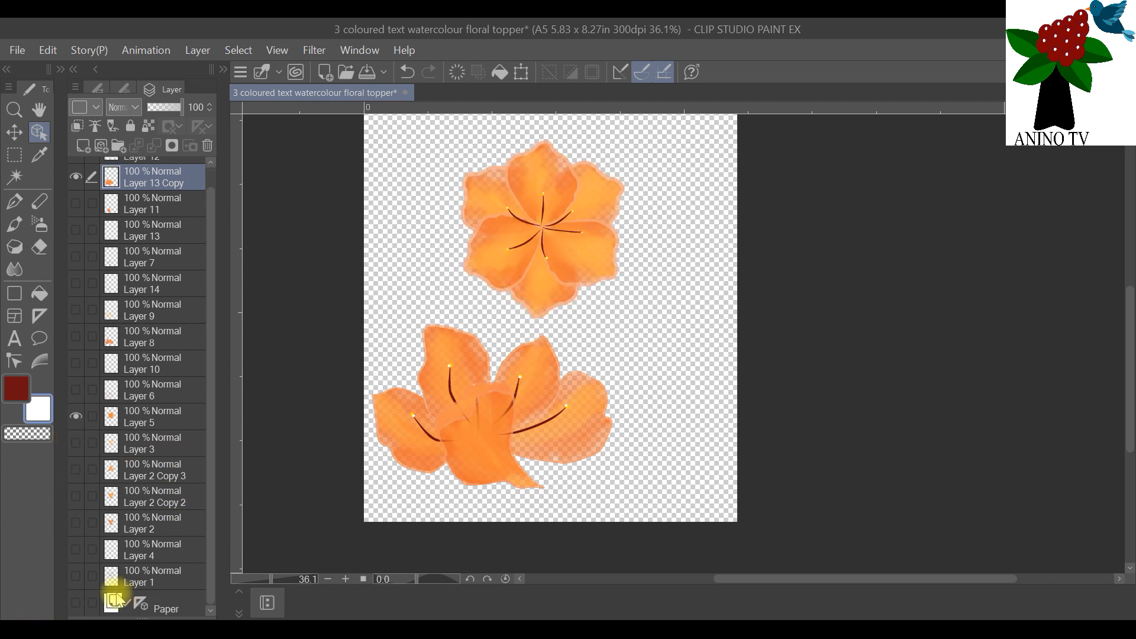
click(76, 603)
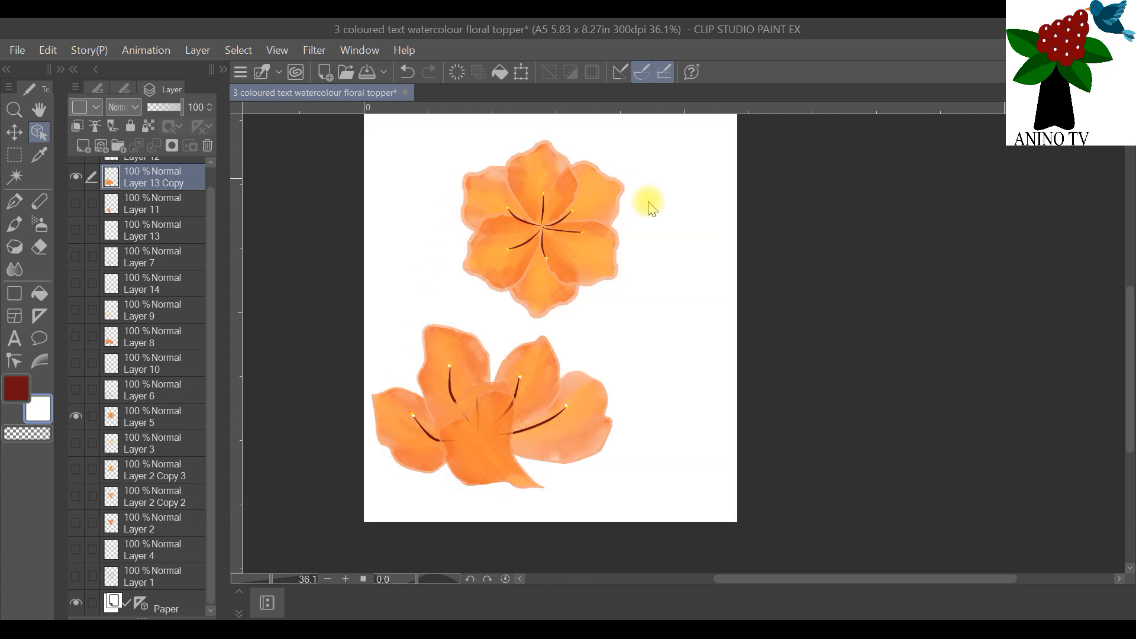
Step: Scale the second flower proportionally down to about three quarters of its size, keeping its lower-left corner in place
click(521, 72)
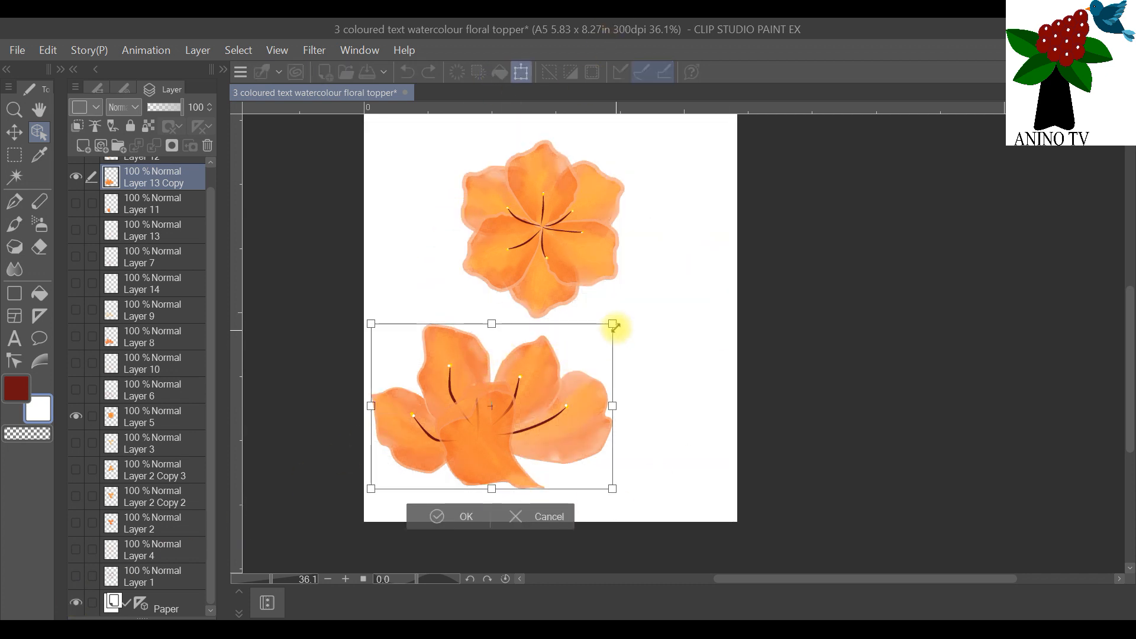
drag(614, 324, 549, 356)
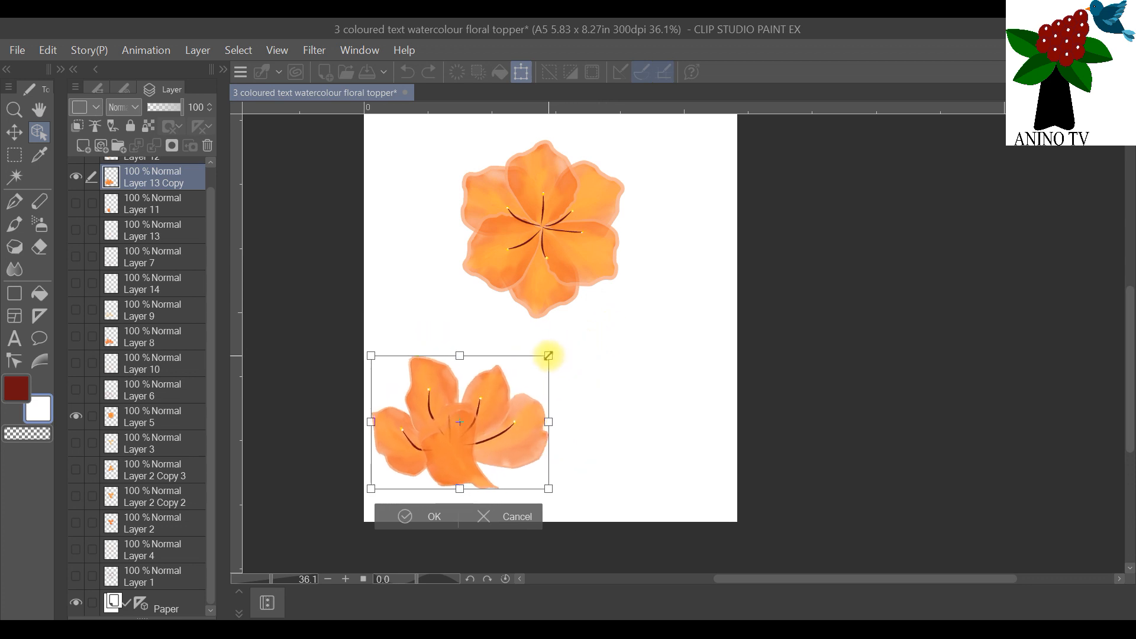
click(436, 524)
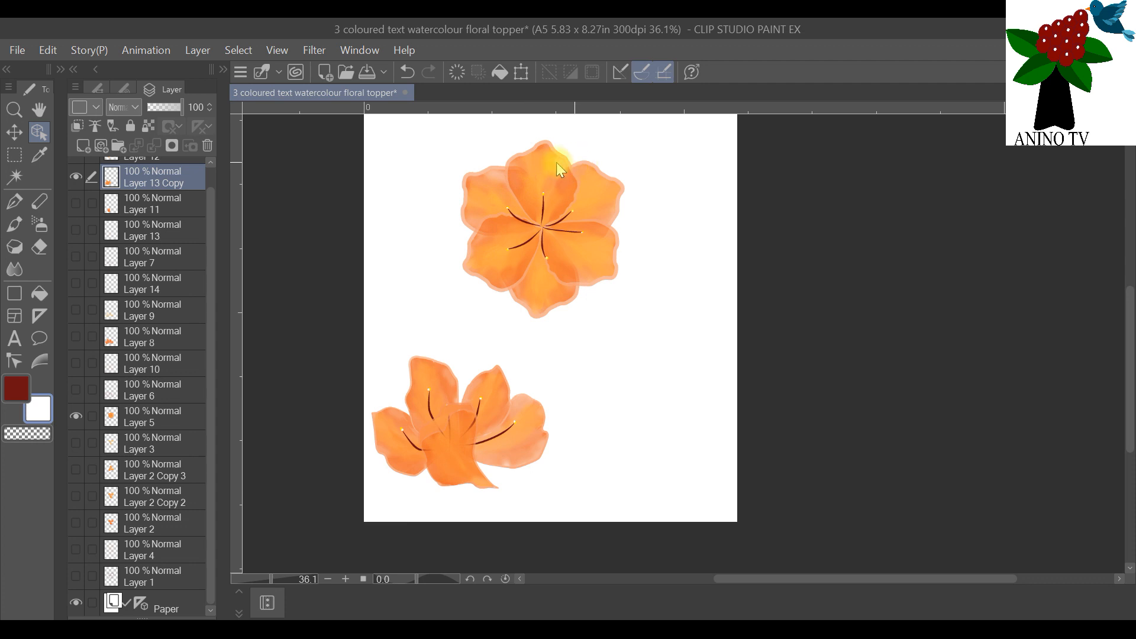
Step: Scale the first flower on Layer 5 proportionally down to about nine tenths of its size, keeping its lower-left corner in place
click(121, 421)
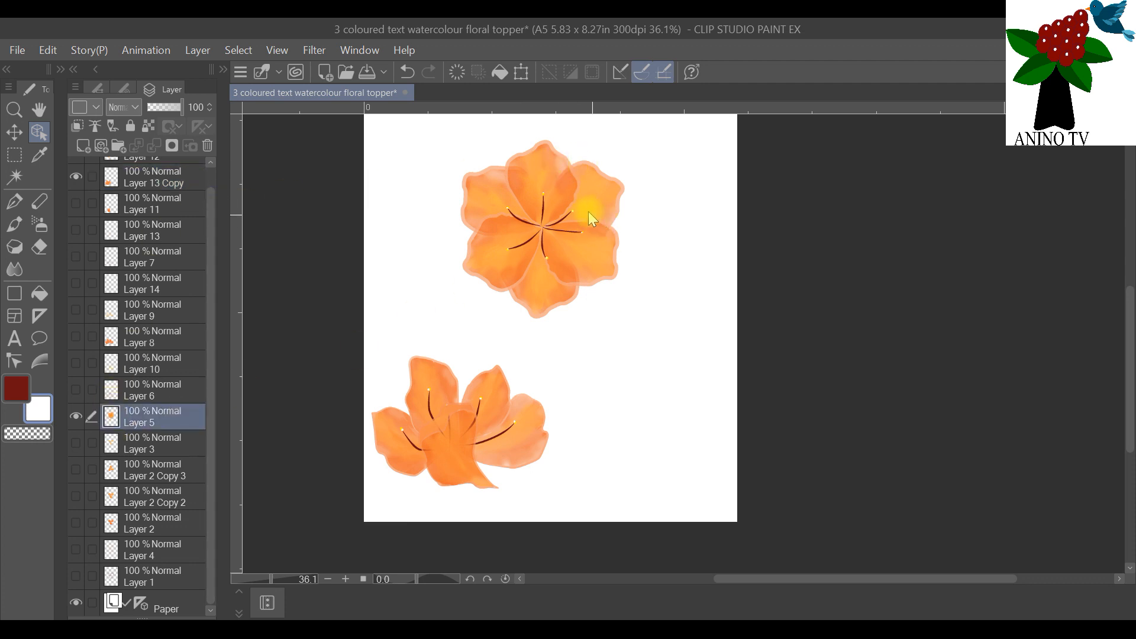
click(521, 71)
drag(623, 138, 606, 161)
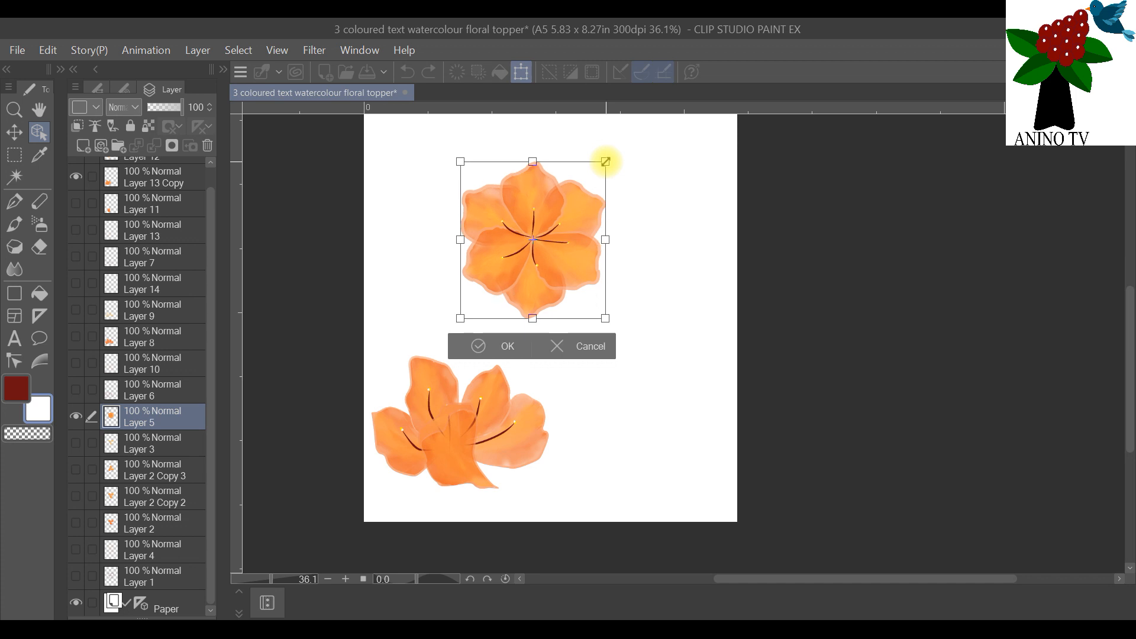
click(506, 348)
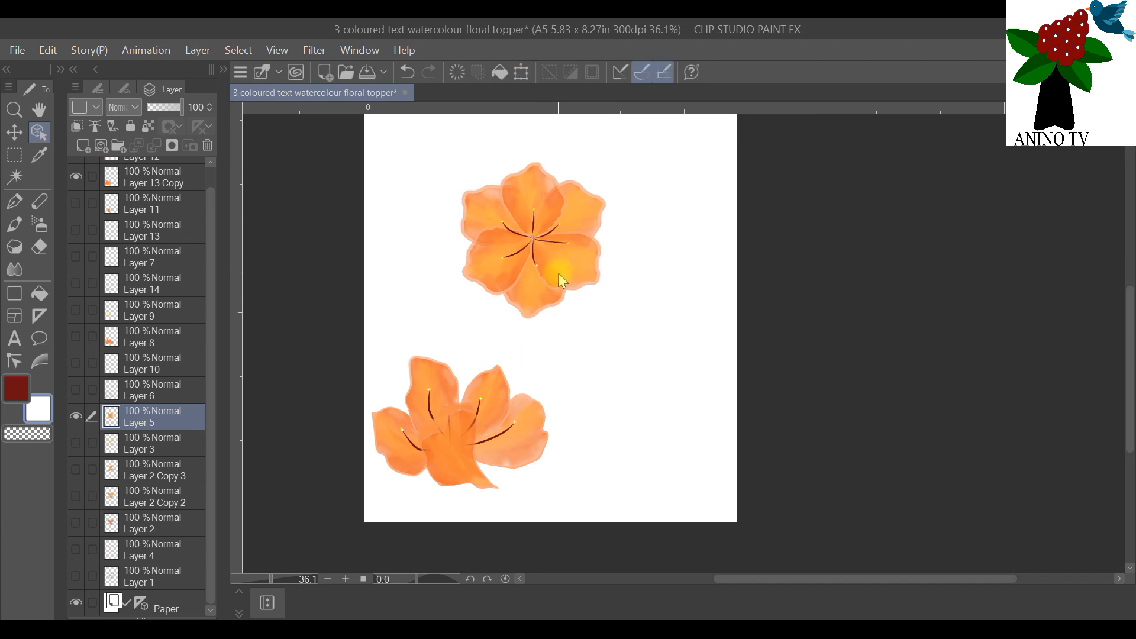
Step: Move the first flower slightly up, and the second flower on Layer 13 Copy slightly up and right
drag(559, 272, 565, 252)
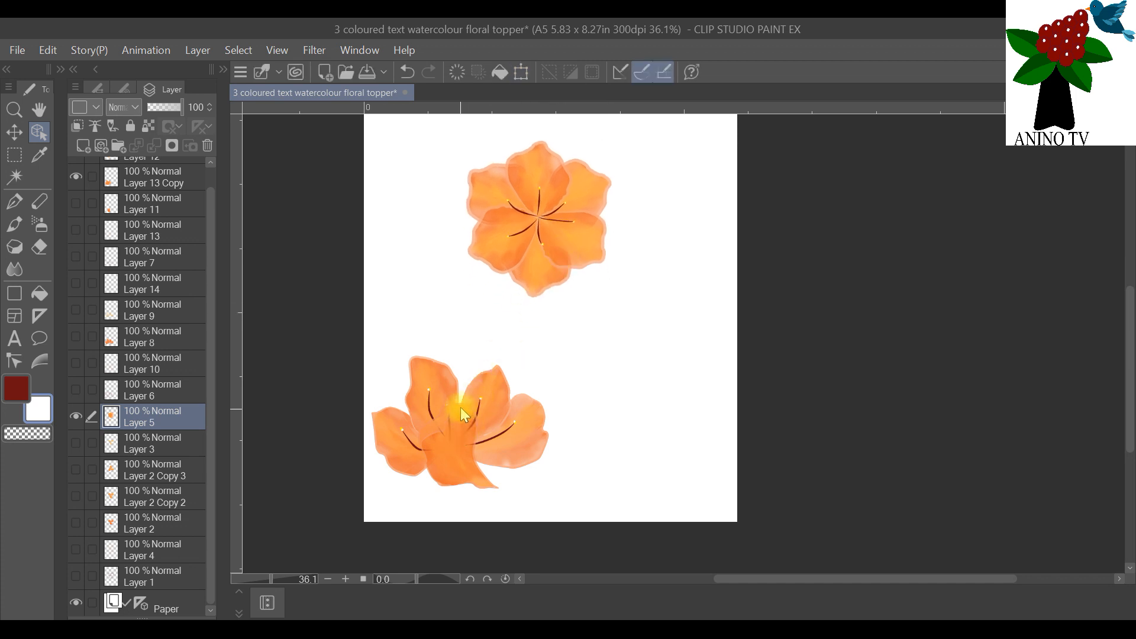
click(145, 177)
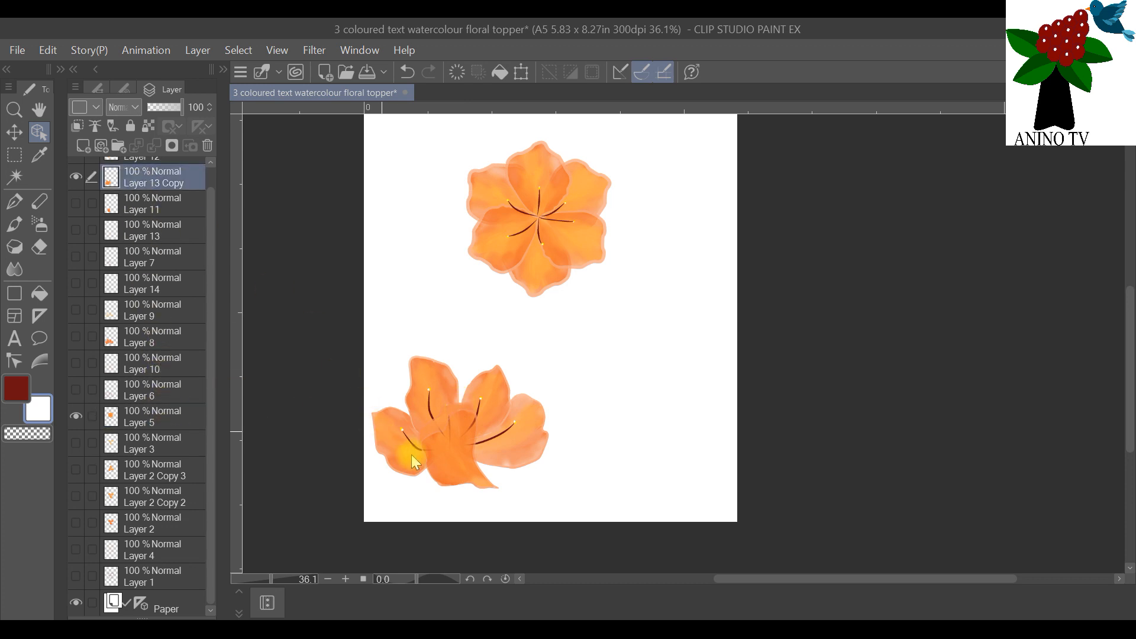
drag(435, 453, 441, 427)
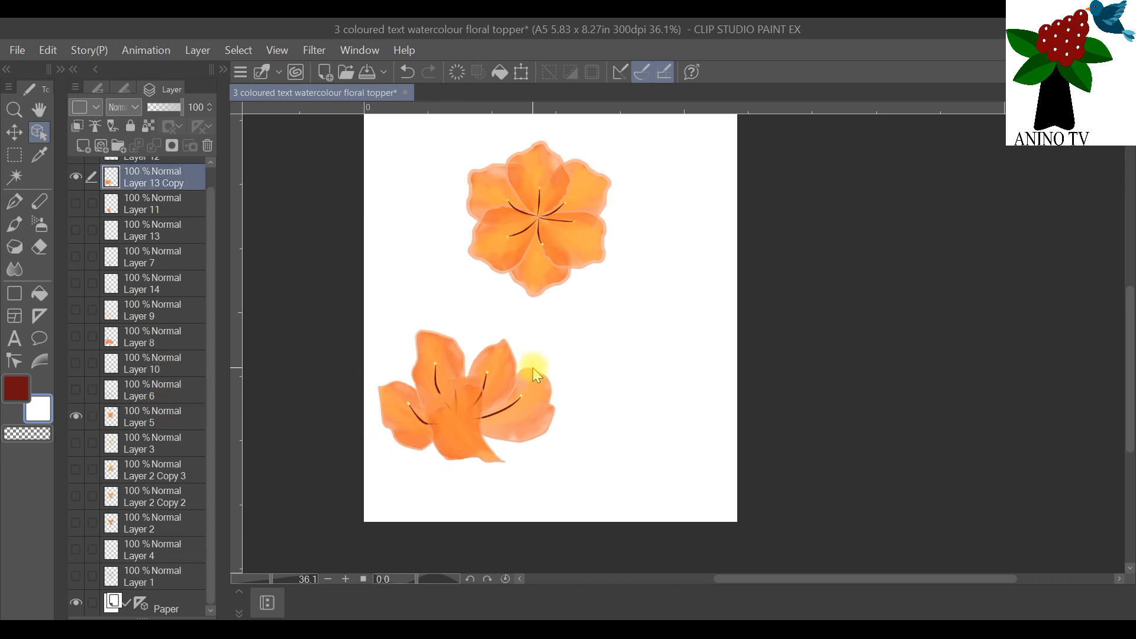
Step: Move both flowers further up the page, and shift the first flower slightly right so it sits diagonally above the second
scroll(534, 370, down, 1)
scroll(629, 139, down, 1)
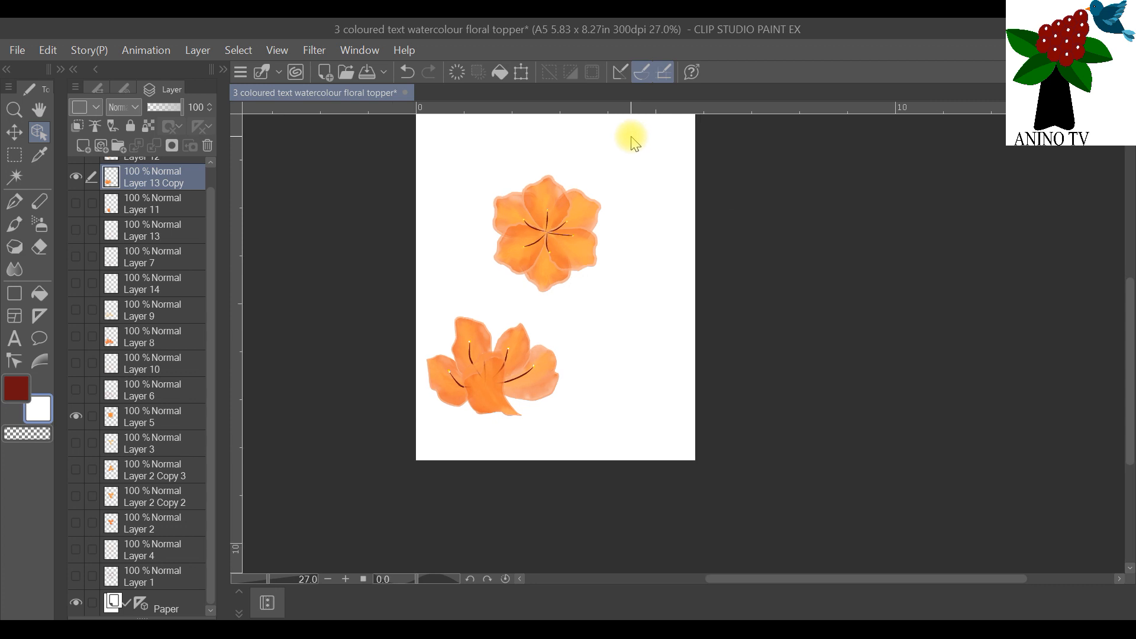
scroll(632, 141, up, 2)
drag(1129, 304, 1126, 289)
scroll(857, 284, down, 1)
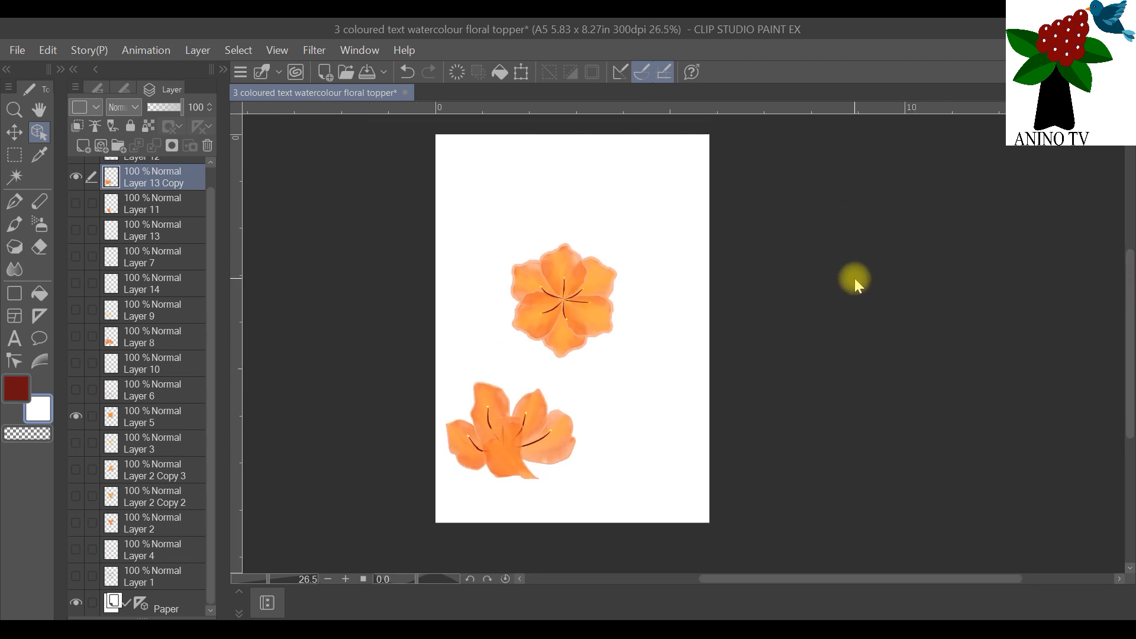
click(126, 414)
drag(587, 317, 588, 290)
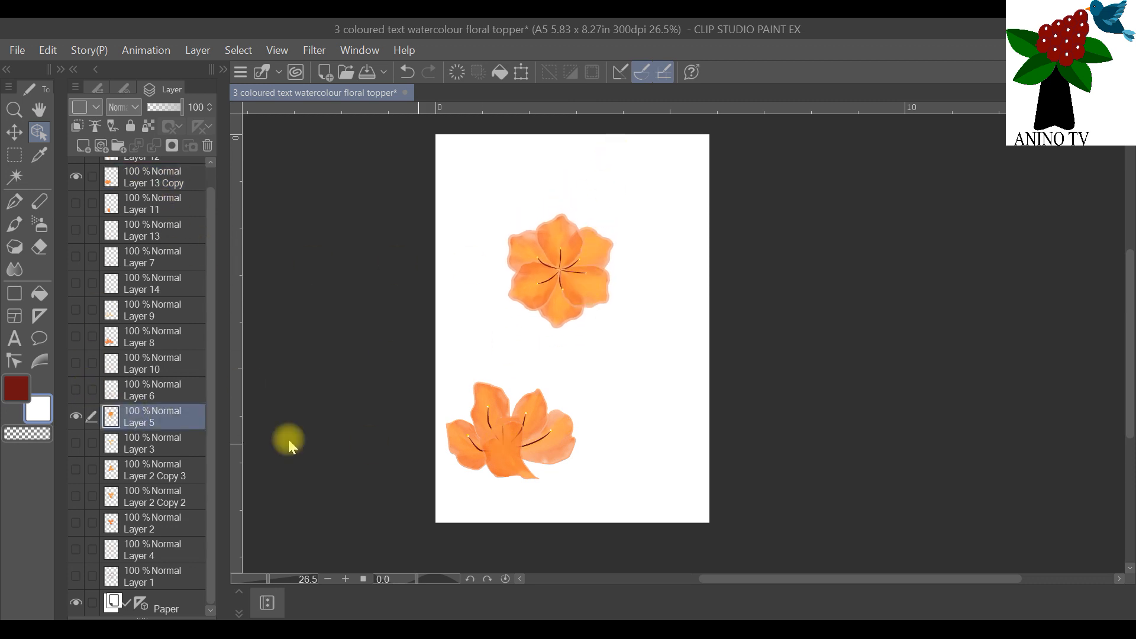
click(148, 176)
drag(482, 442, 483, 410)
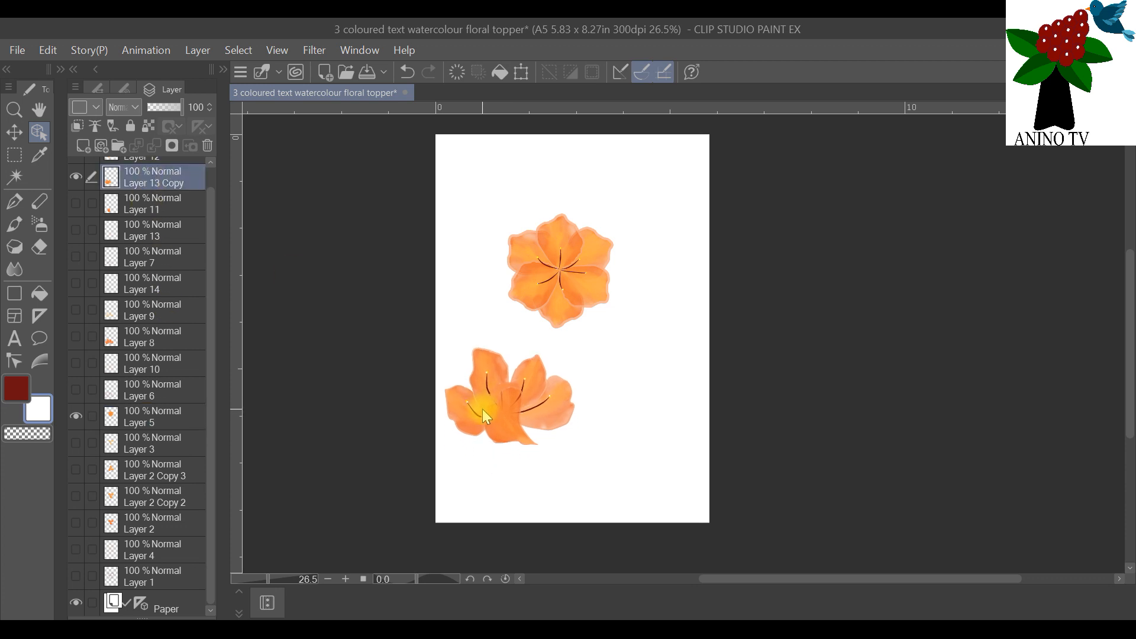
click(142, 420)
drag(537, 281, 545, 269)
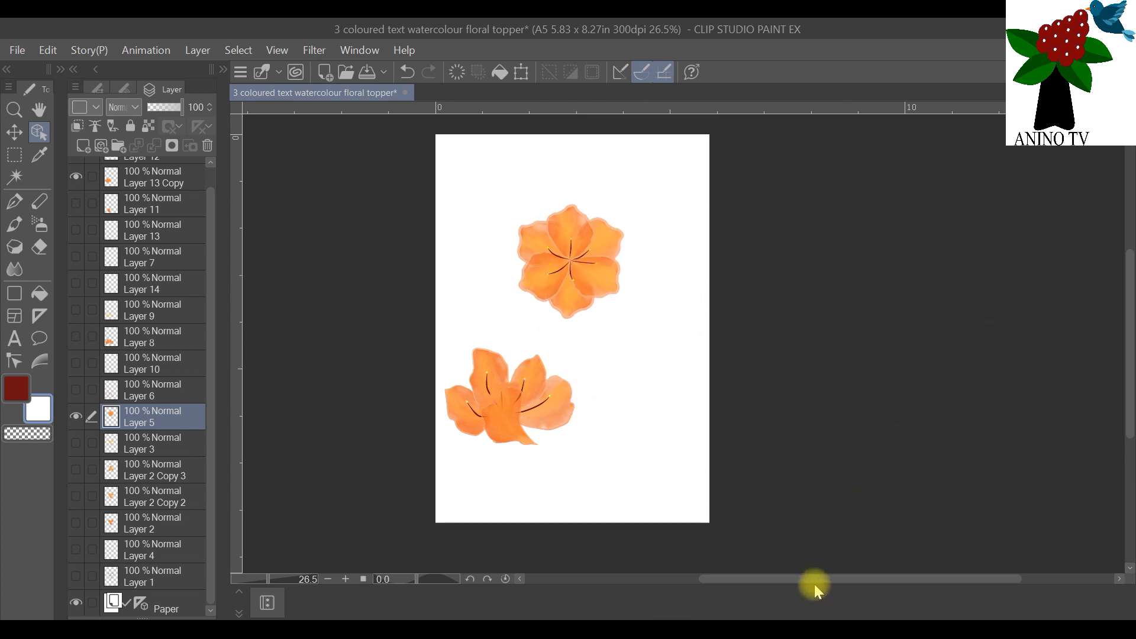
Step: Add a new empty layer directly above the Paper layer, beneath all the flower layers
scroll(768, 357, up, 1)
scroll(769, 356, down, 1)
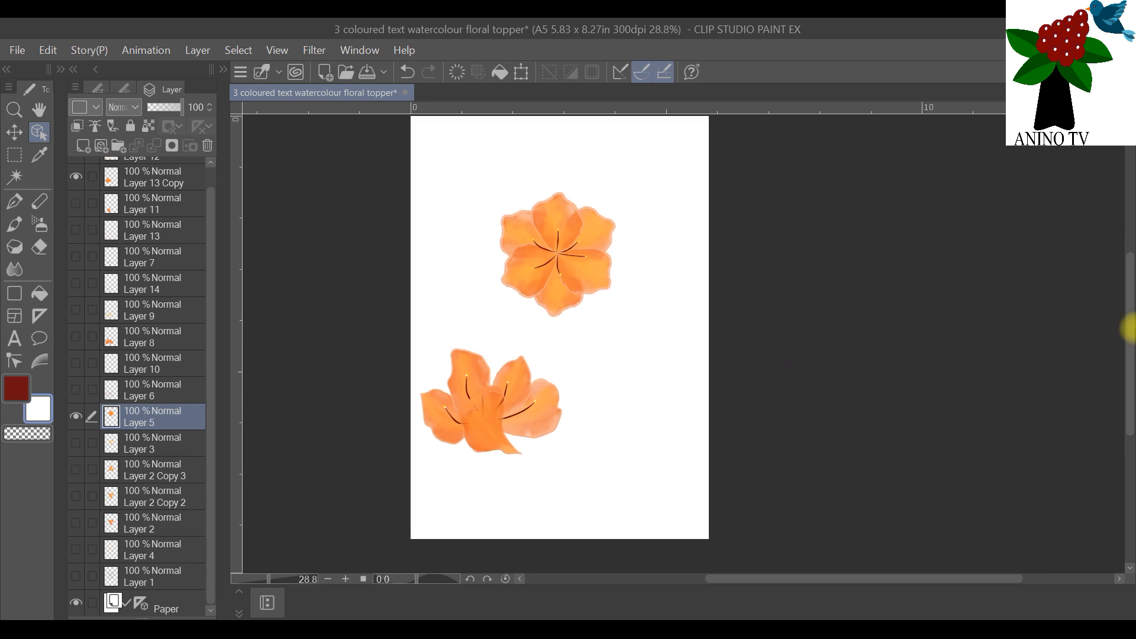
drag(1130, 332, 1127, 322)
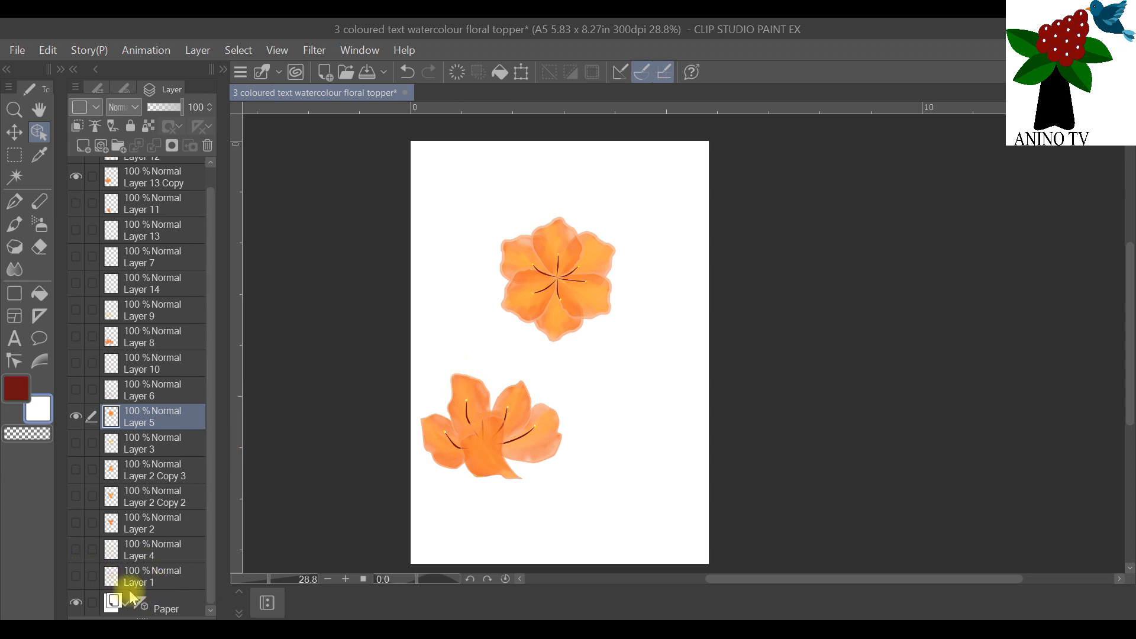
click(155, 577)
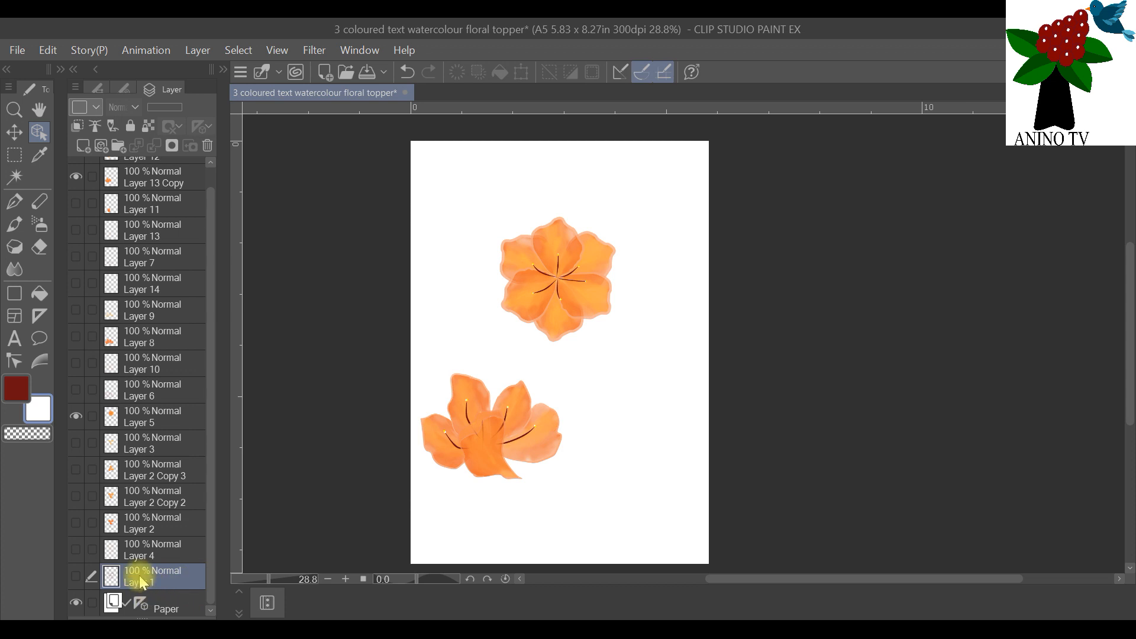
click(142, 610)
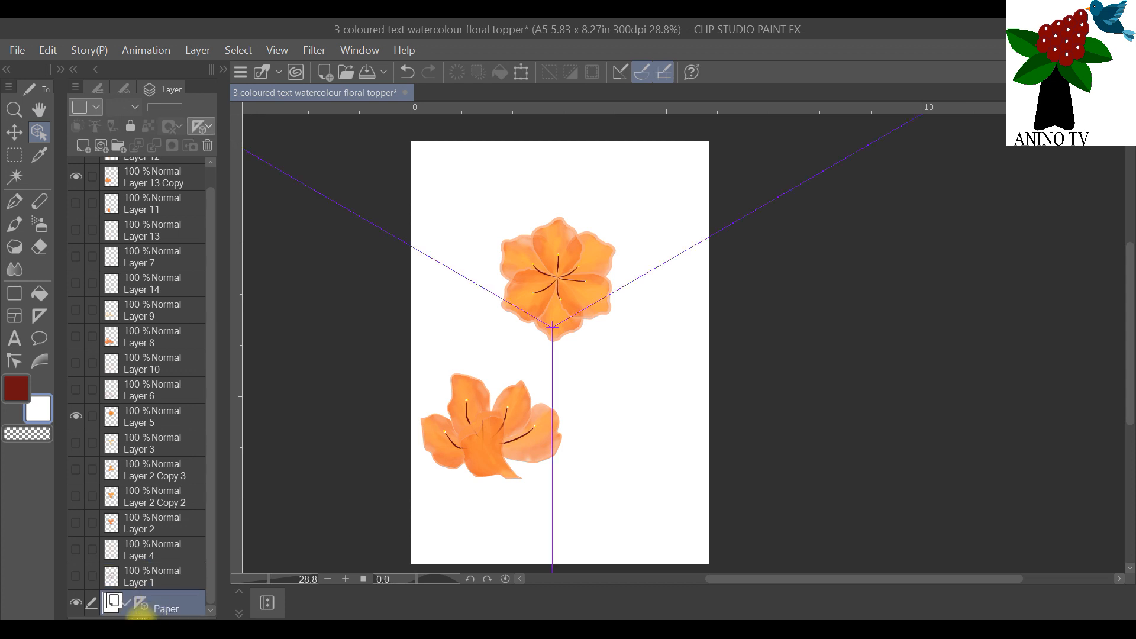
click(84, 146)
scroll(197, 478, down, 1)
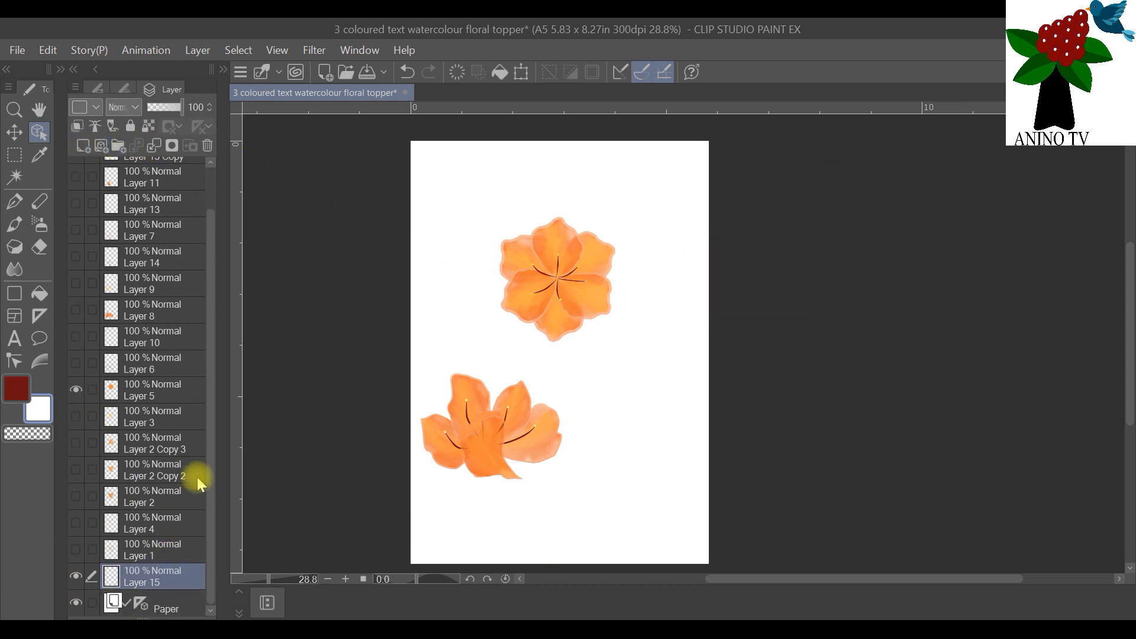
Step: Set the main drawing colour to dark green and the sub colour to a lighter muted green from the colour set
double_click(16, 389)
click(285, 140)
click(520, 80)
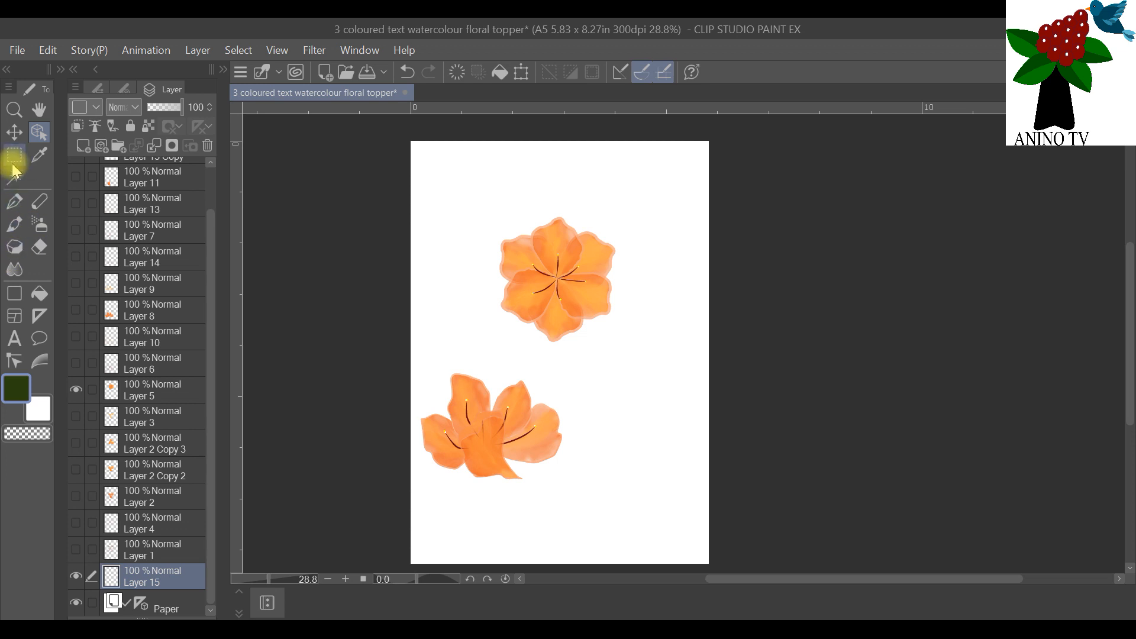
click(38, 409)
click(38, 410)
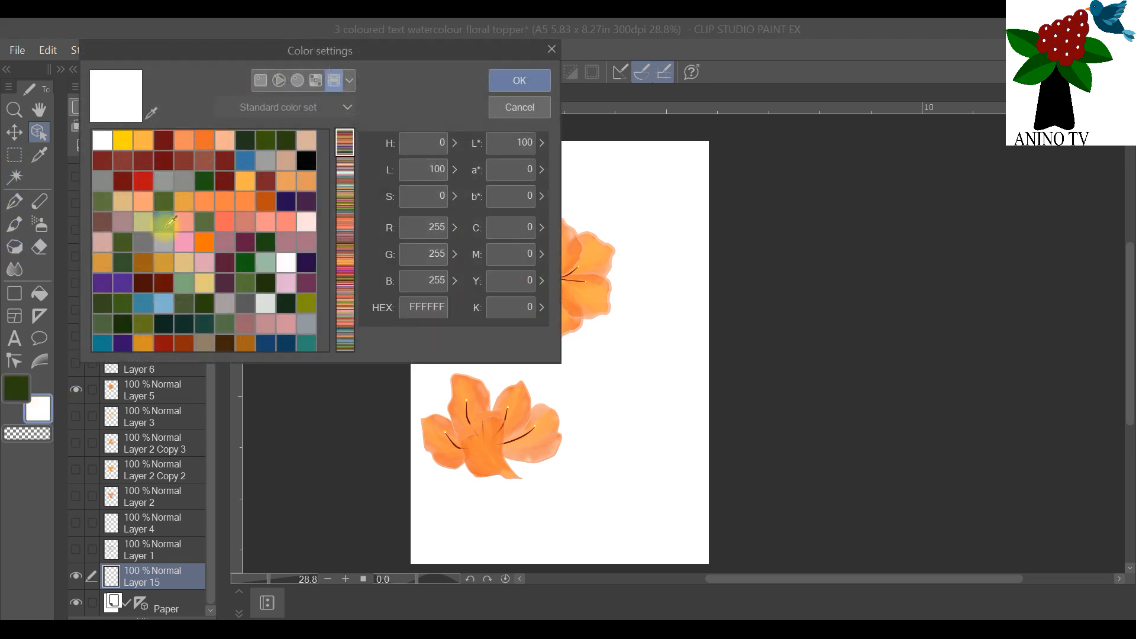
click(510, 81)
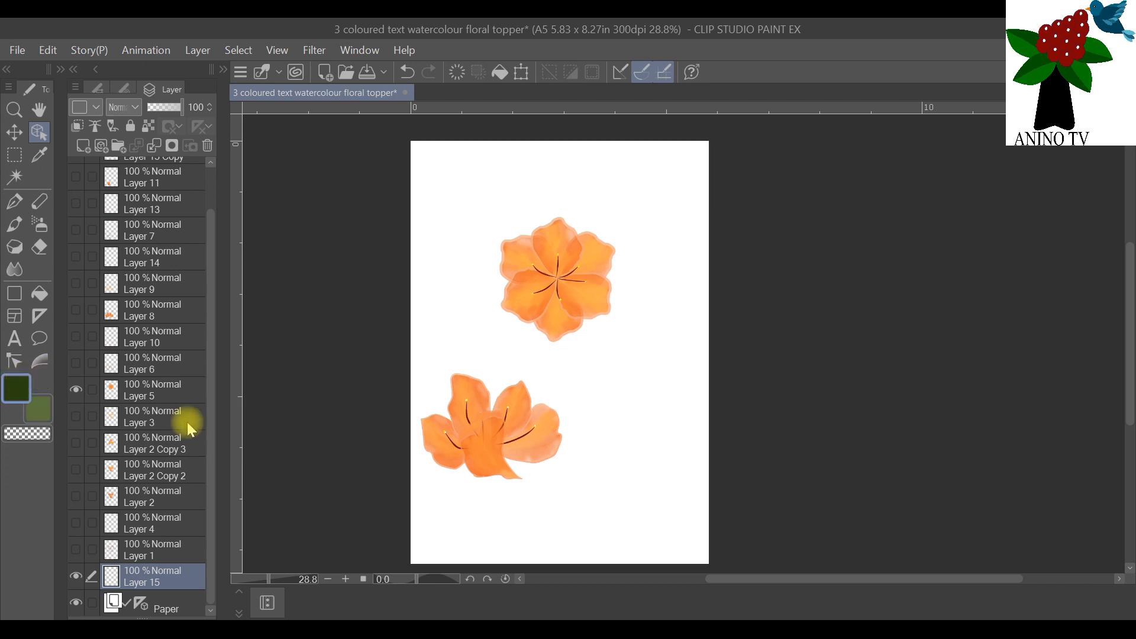
Step: Choose the For effect line pen and bring up its brush sizes
click(13, 204)
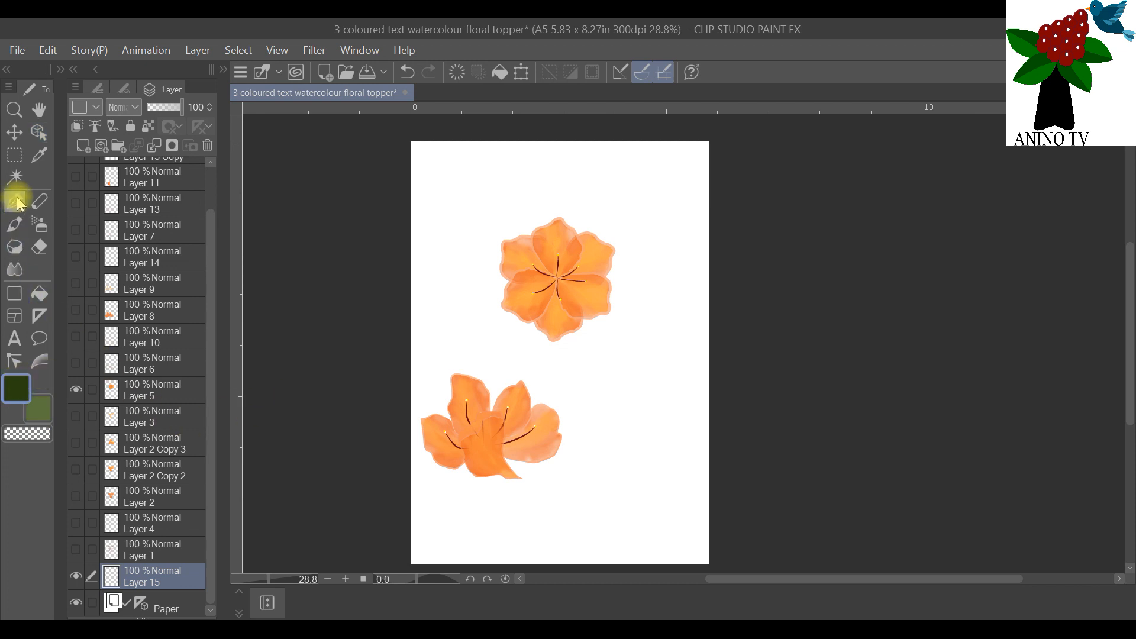
click(97, 89)
click(147, 296)
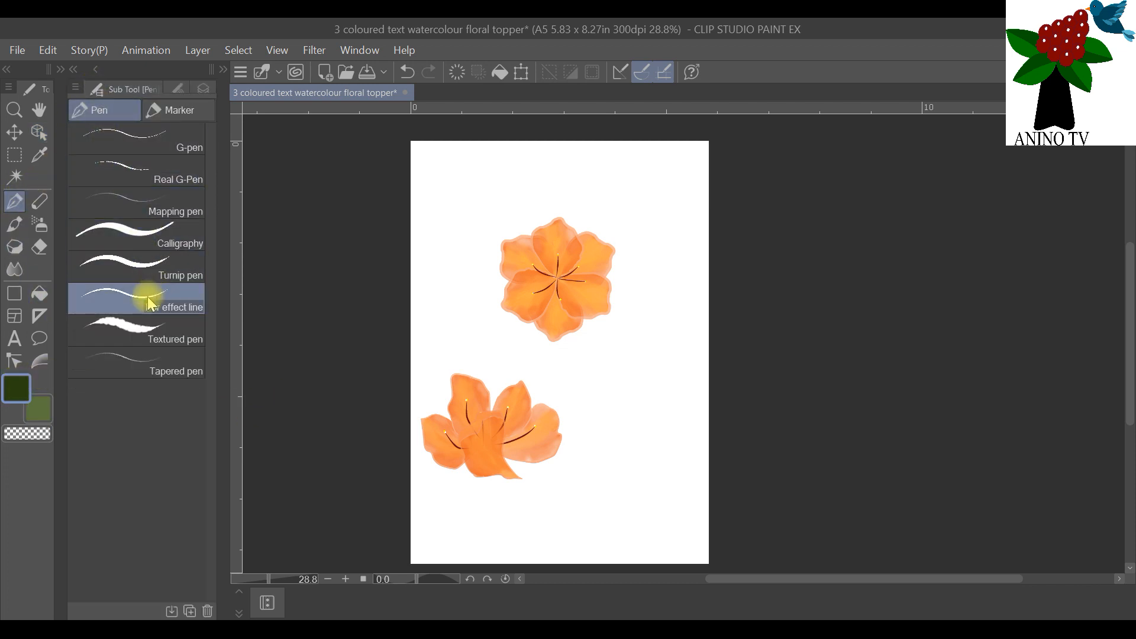
click(177, 89)
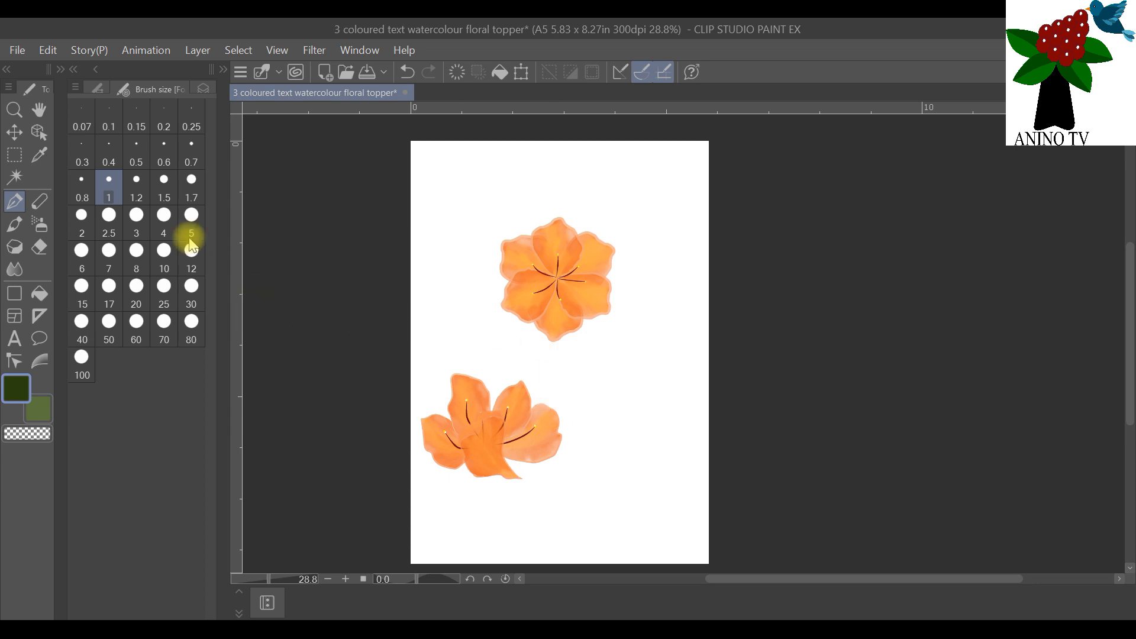
Step: Try a long curved dark green leaf stroke behind both flowers at brush size 25
click(164, 286)
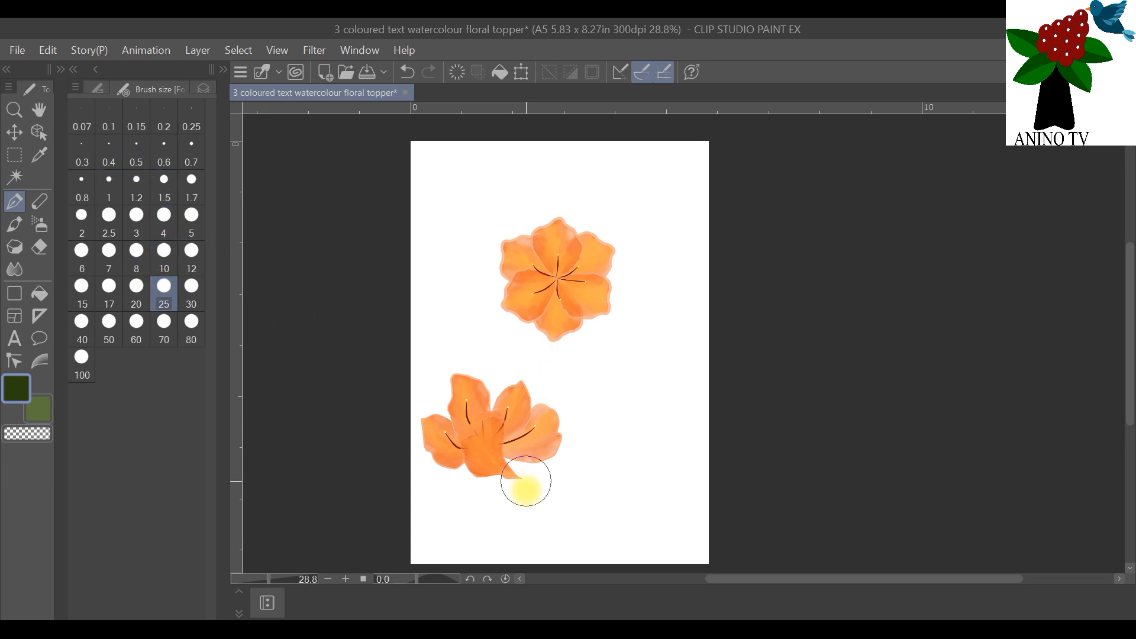
mouse_move(499, 540)
mouse_down()
mouse_move(534, 439)
mouse_move(620, 327)
mouse_move(573, 192)
mouse_up()
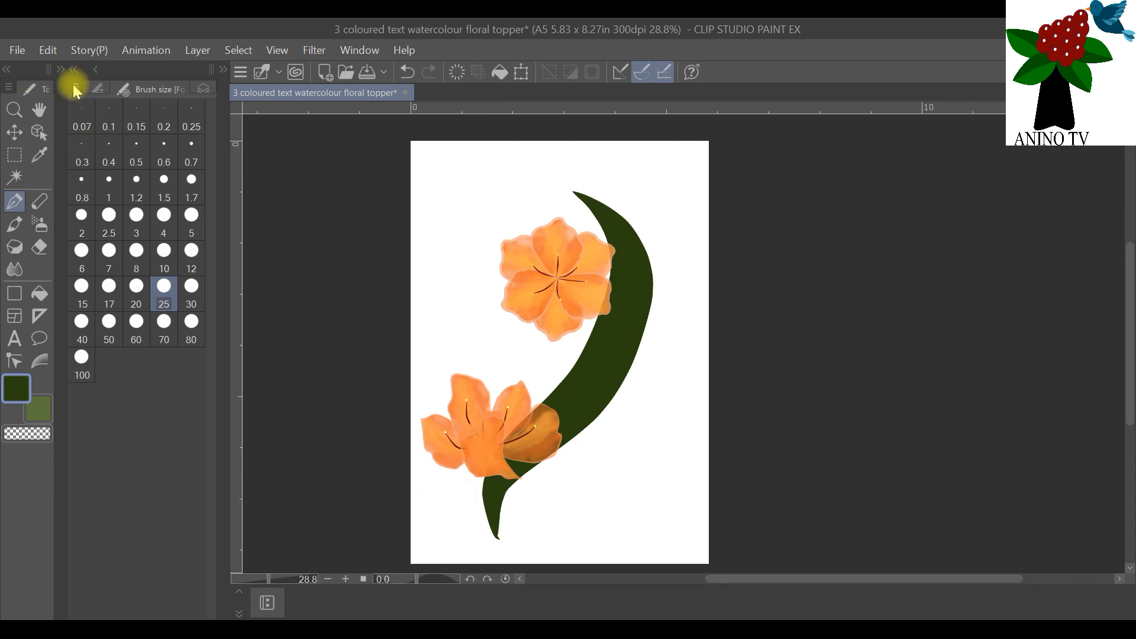
click(48, 50)
click(66, 71)
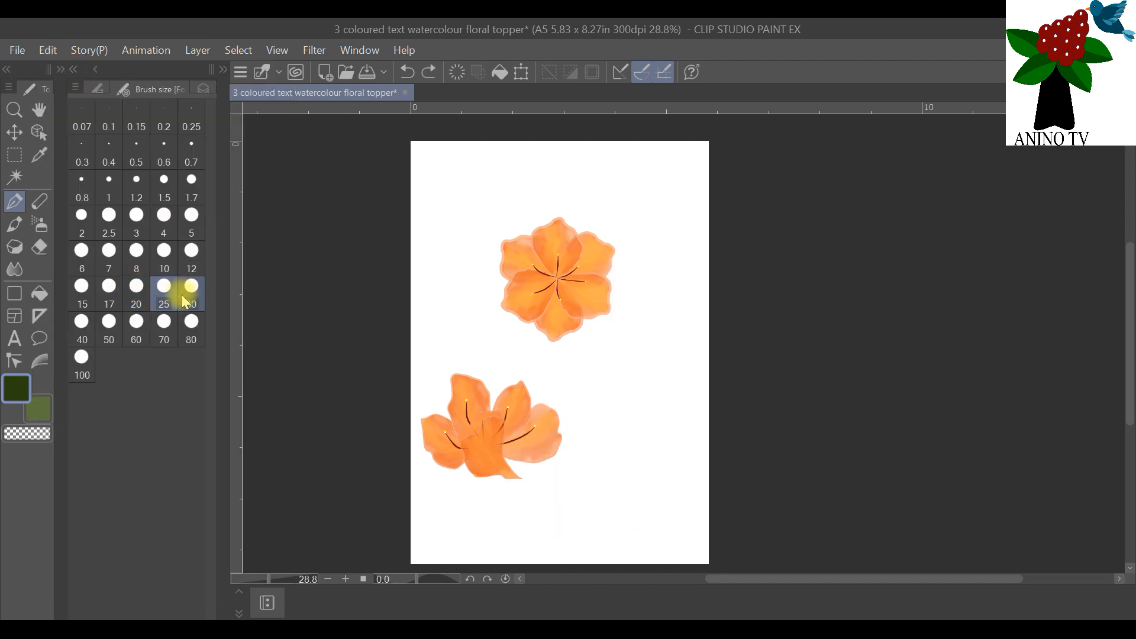
Step: Set the brush size to 20 and draw a long curved dark green leaf from below the second flower up past the first flower
click(137, 299)
mouse_move(505, 538)
mouse_down()
mouse_move(509, 473)
mouse_move(607, 288)
mouse_move(597, 222)
mouse_up()
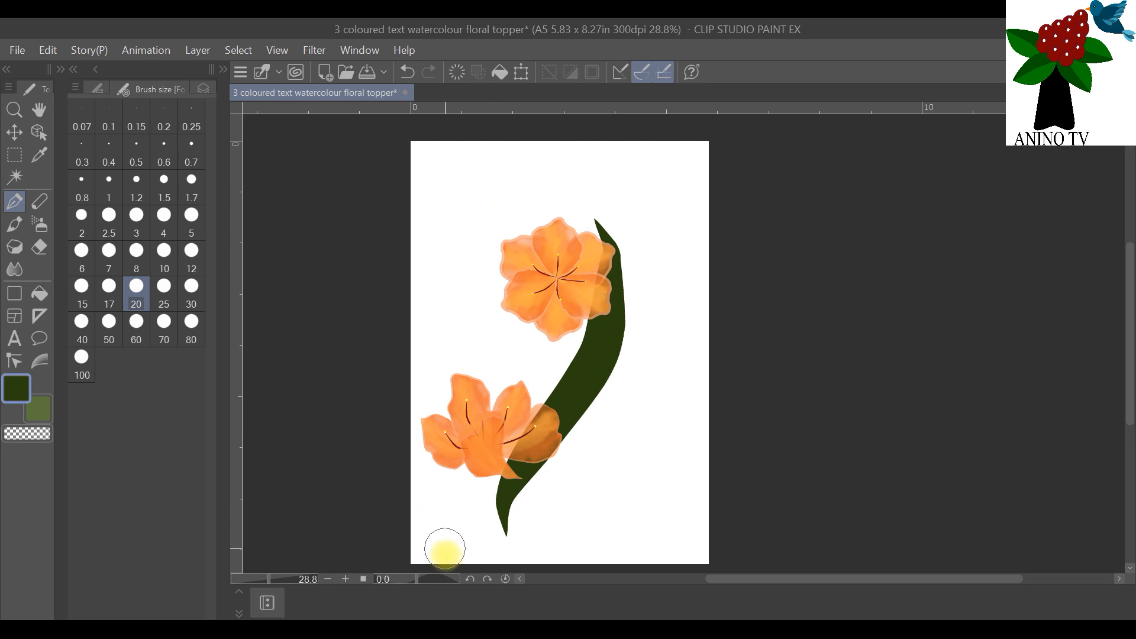
Step: Try a second dark green leaf stroke rising behind the second flower towards the page's upper left
drag(477, 535, 448, 228)
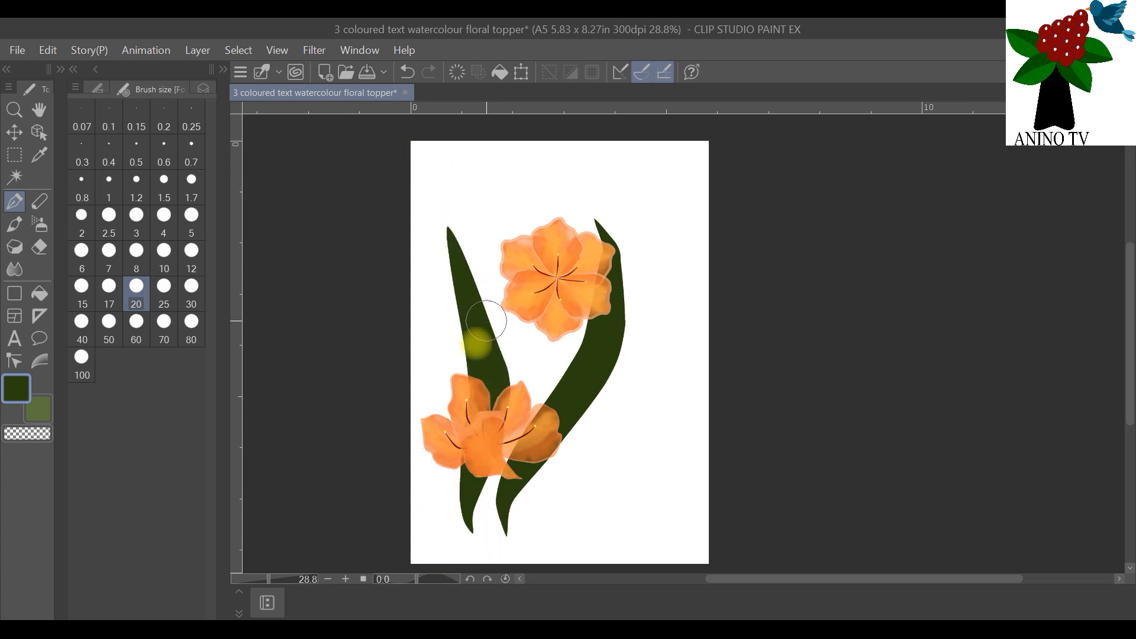
click(48, 50)
click(76, 71)
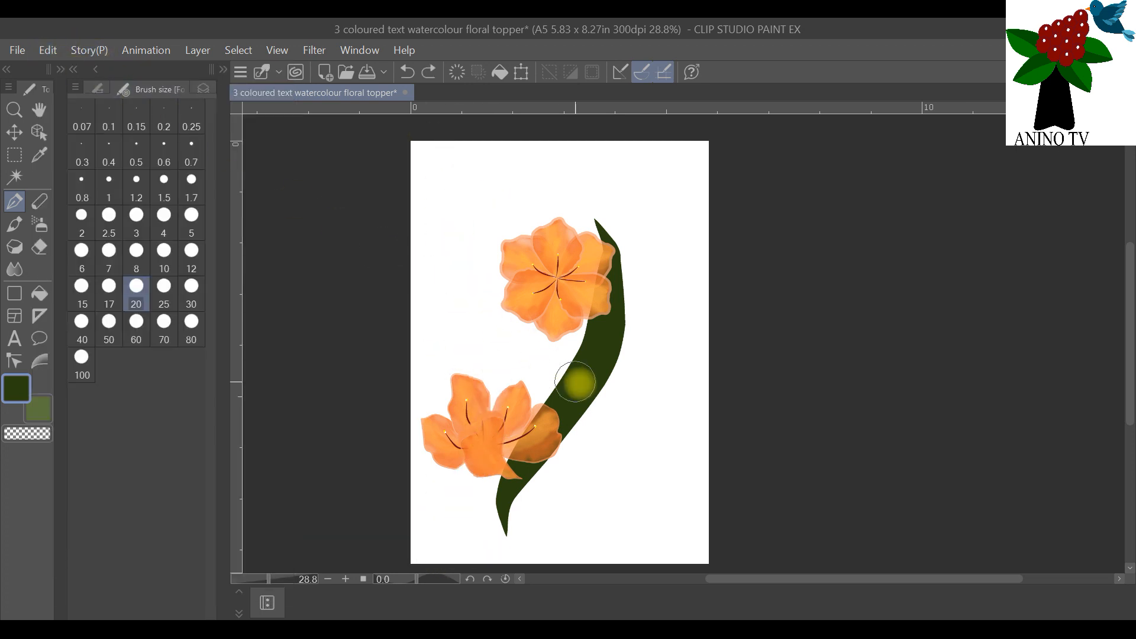
Step: Set the pen's brush size to 12 and try a lighter green highlight stroke along the long dark green leaf
click(200, 87)
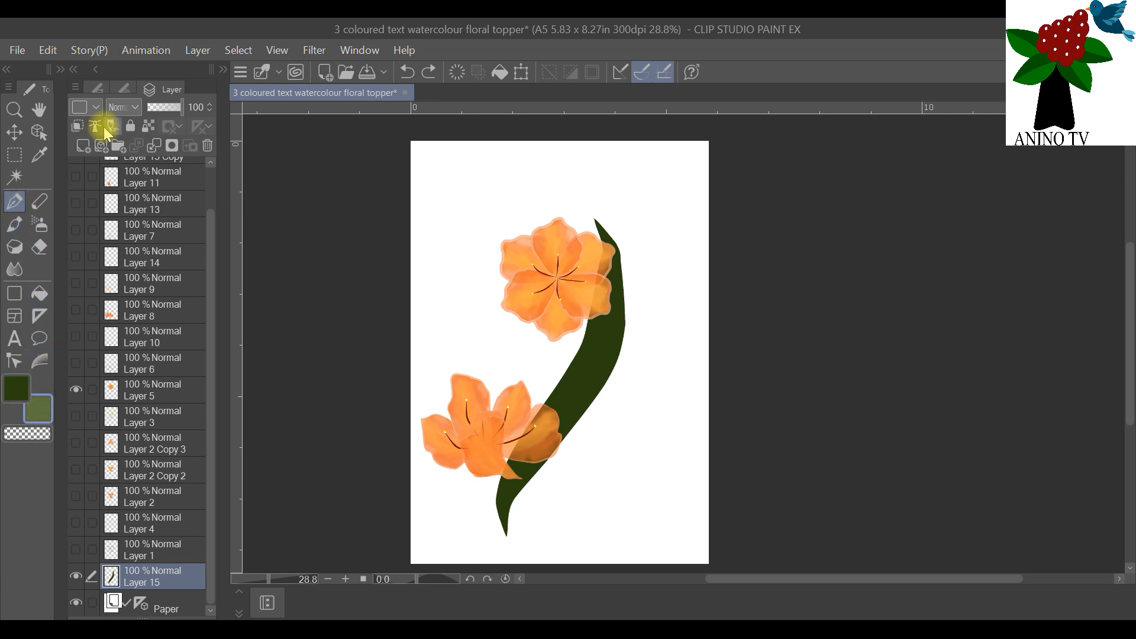
click(129, 87)
click(191, 255)
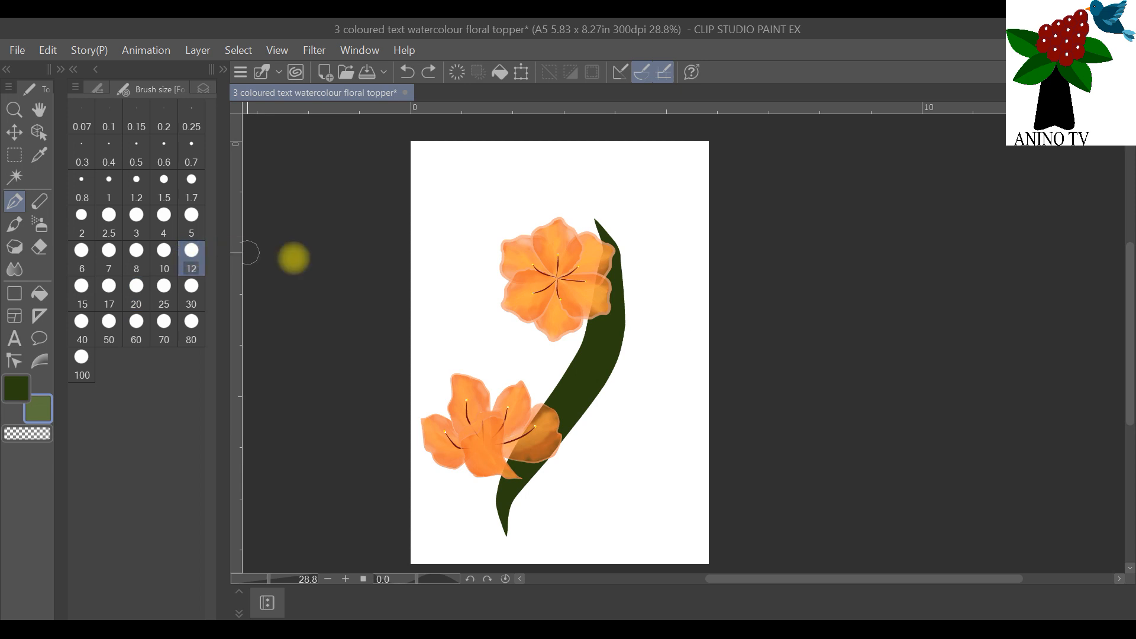
click(204, 89)
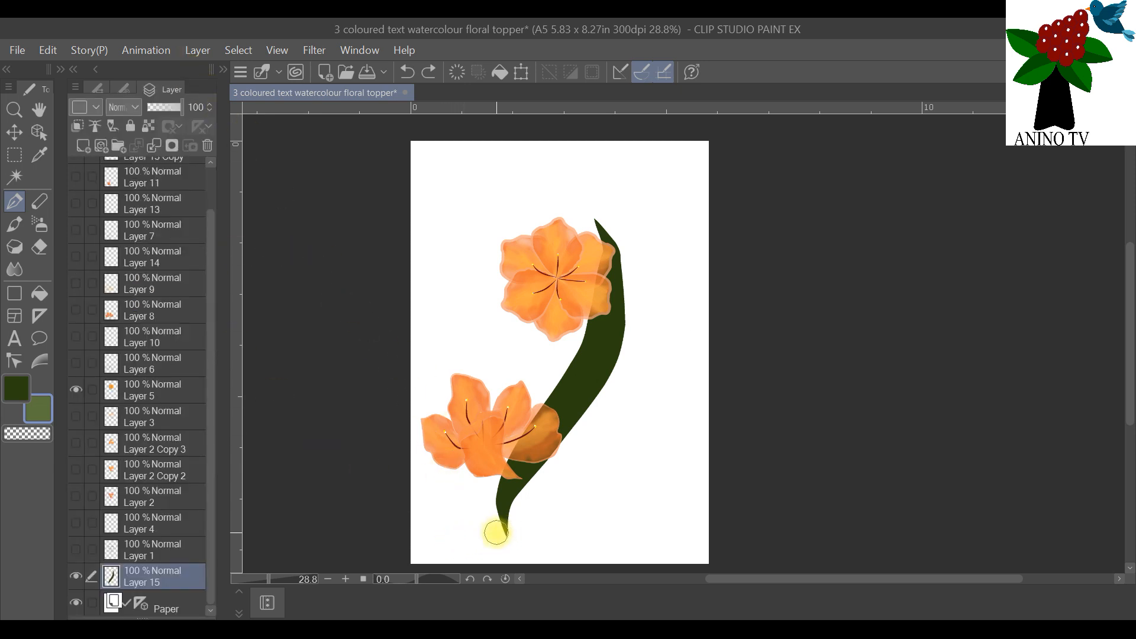
mouse_move(496, 527)
mouse_down()
mouse_move(521, 453)
mouse_move(566, 409)
mouse_move(601, 343)
mouse_move(613, 231)
mouse_up()
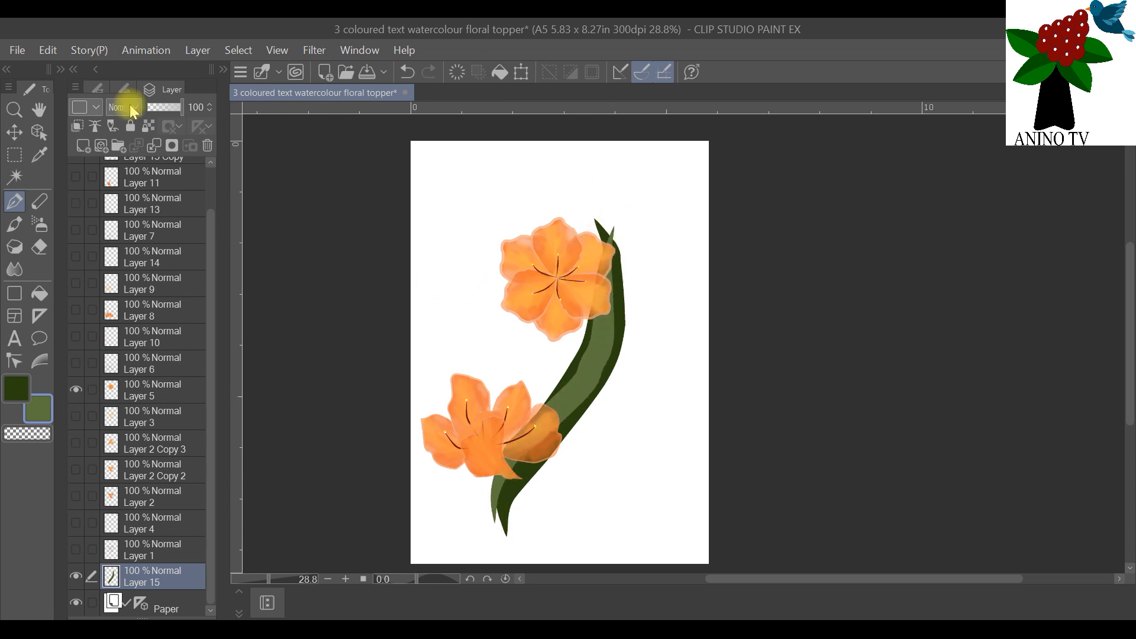
click(47, 51)
click(76, 73)
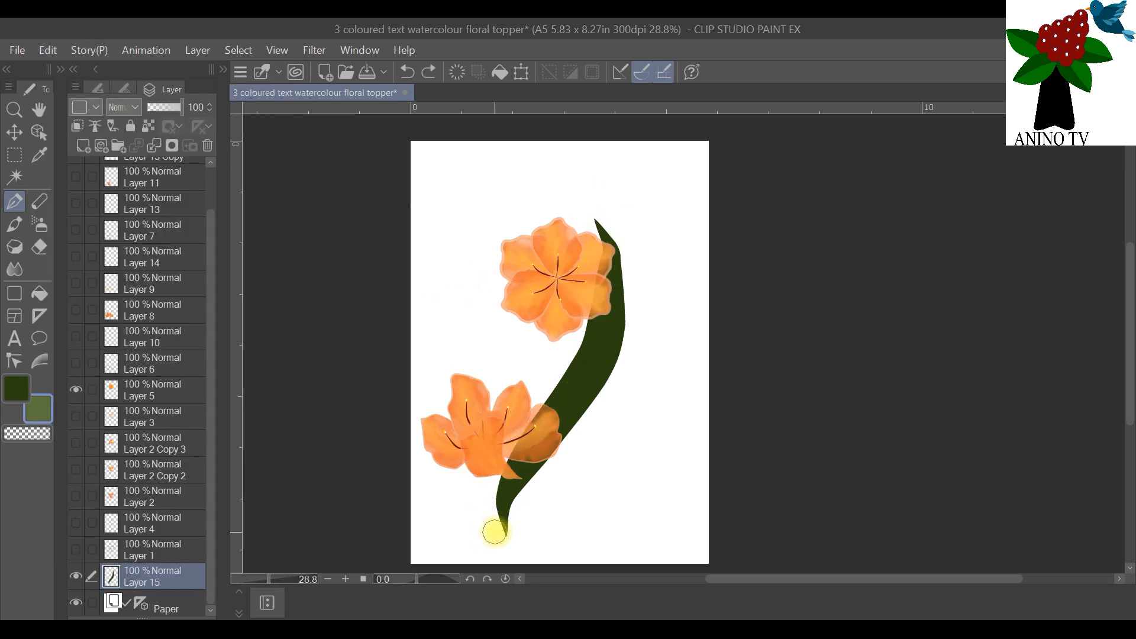
Step: Paint a lighter green band along the dark leaf's inner edge past both flowers and widen it near the lower tip
mouse_move(497, 528)
mouse_down()
mouse_move(507, 447)
mouse_move(543, 409)
mouse_move(598, 305)
mouse_up()
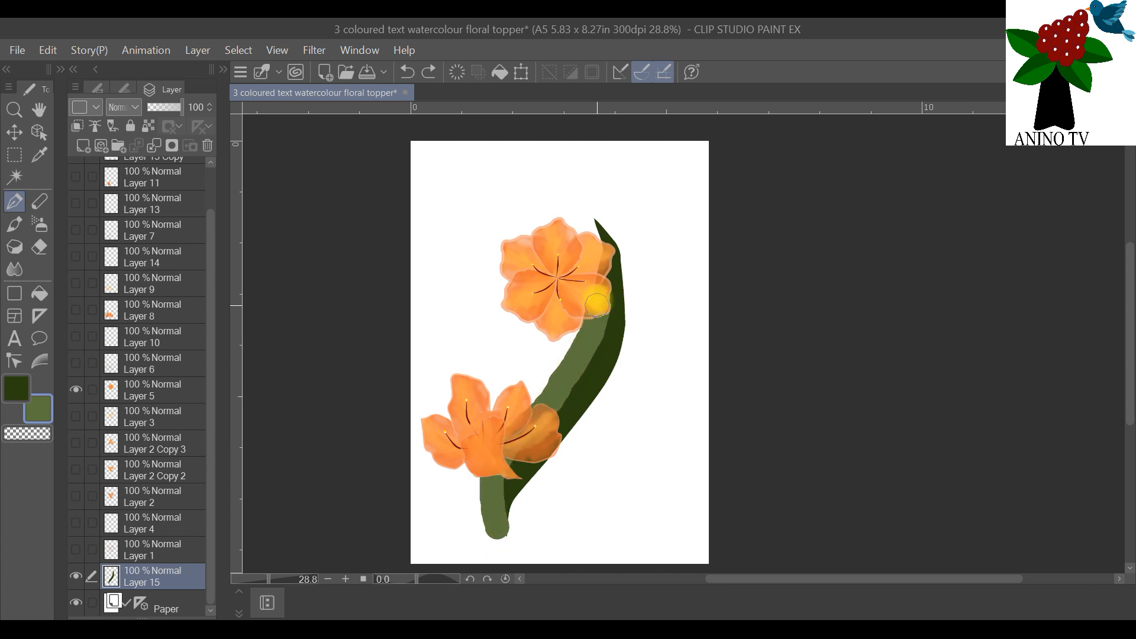
drag(597, 259, 585, 201)
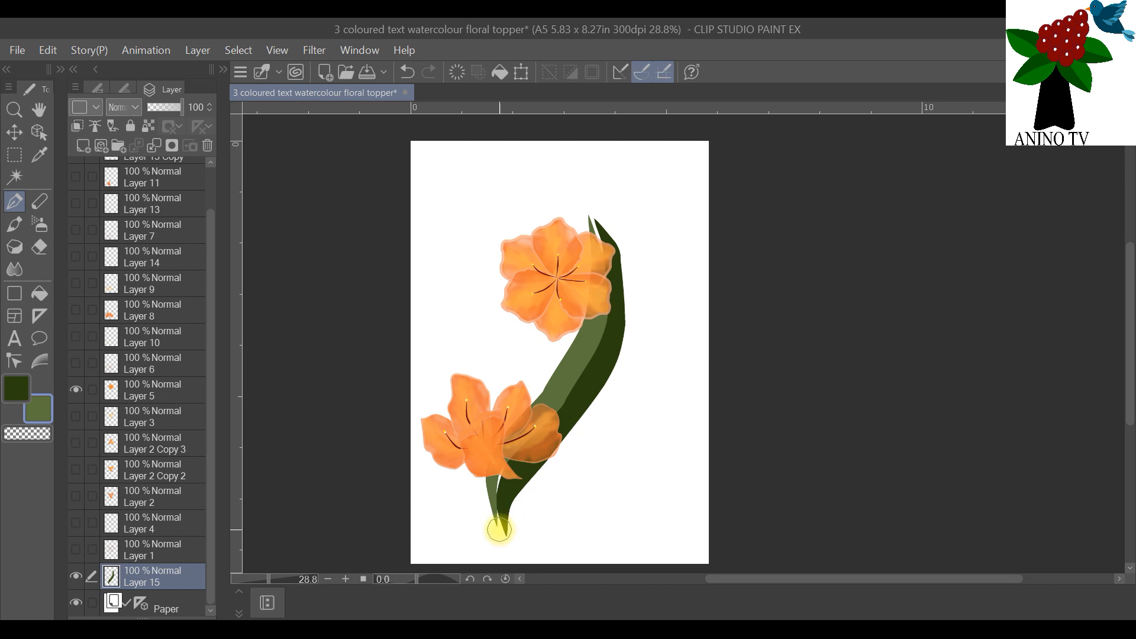
drag(497, 531, 495, 465)
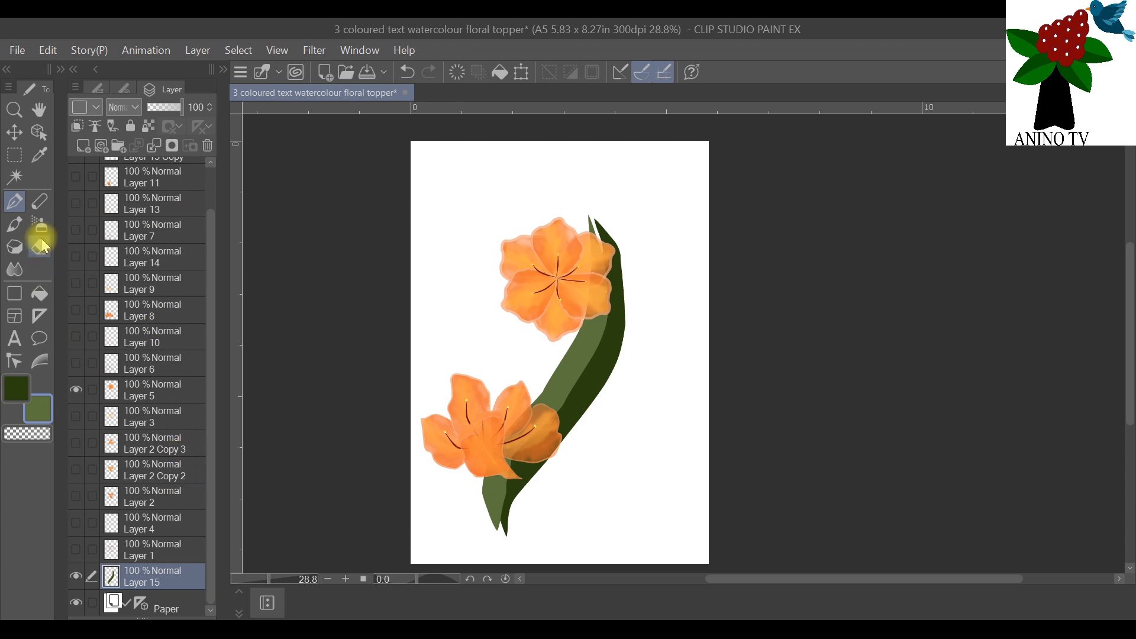
Step: Erase the whole two-tone green leaf behind the flowers with the hard eraser at brush size 70
click(127, 90)
click(164, 331)
mouse_move(597, 228)
mouse_down()
mouse_move(591, 274)
mouse_move(465, 518)
mouse_up()
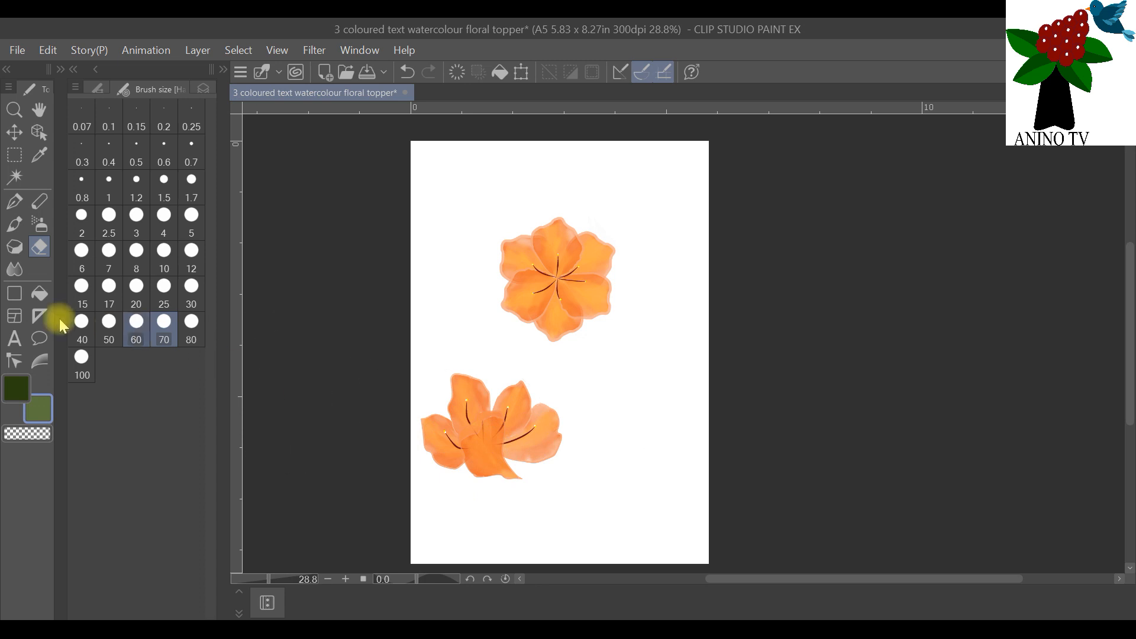
Step: Return to the effect line pen with dark green as the drawing colour and brush size 10
click(17, 383)
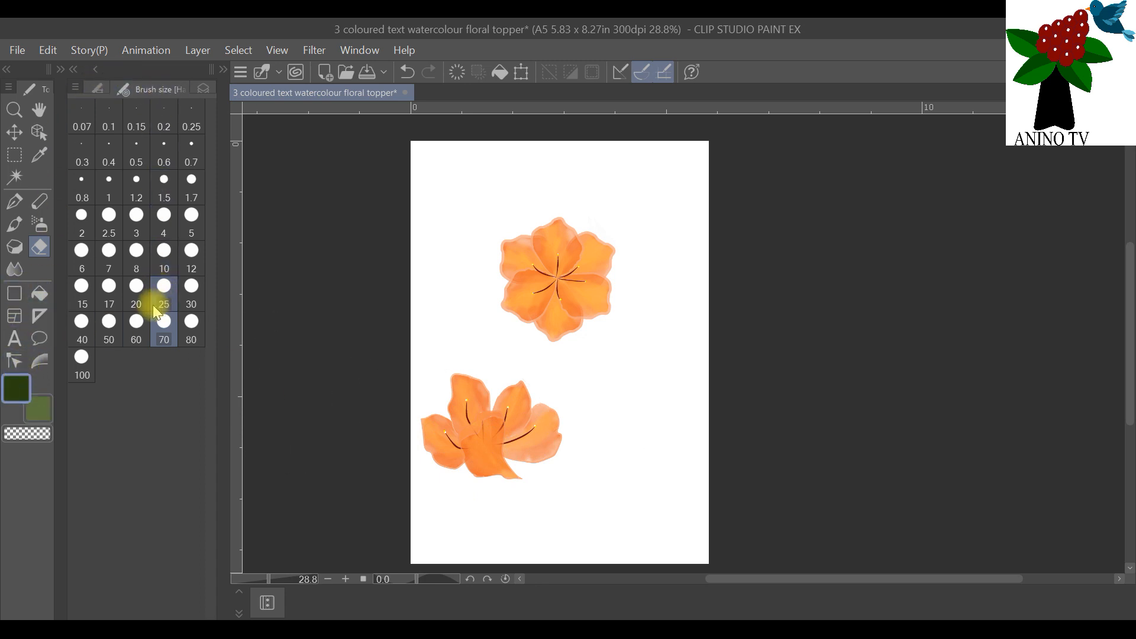
click(14, 202)
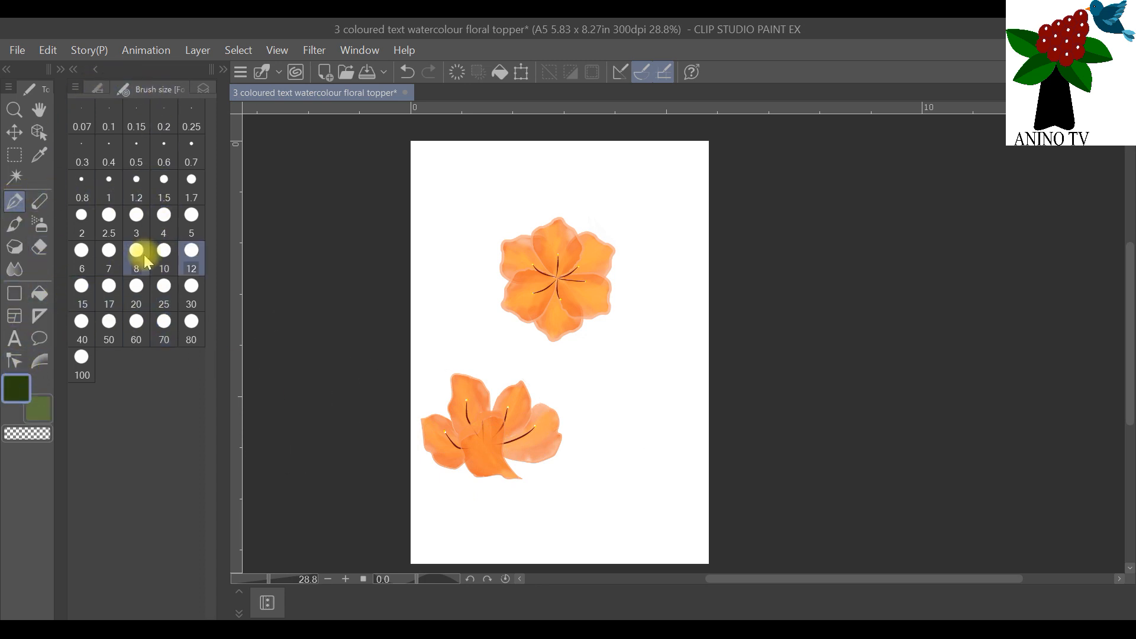
click(164, 256)
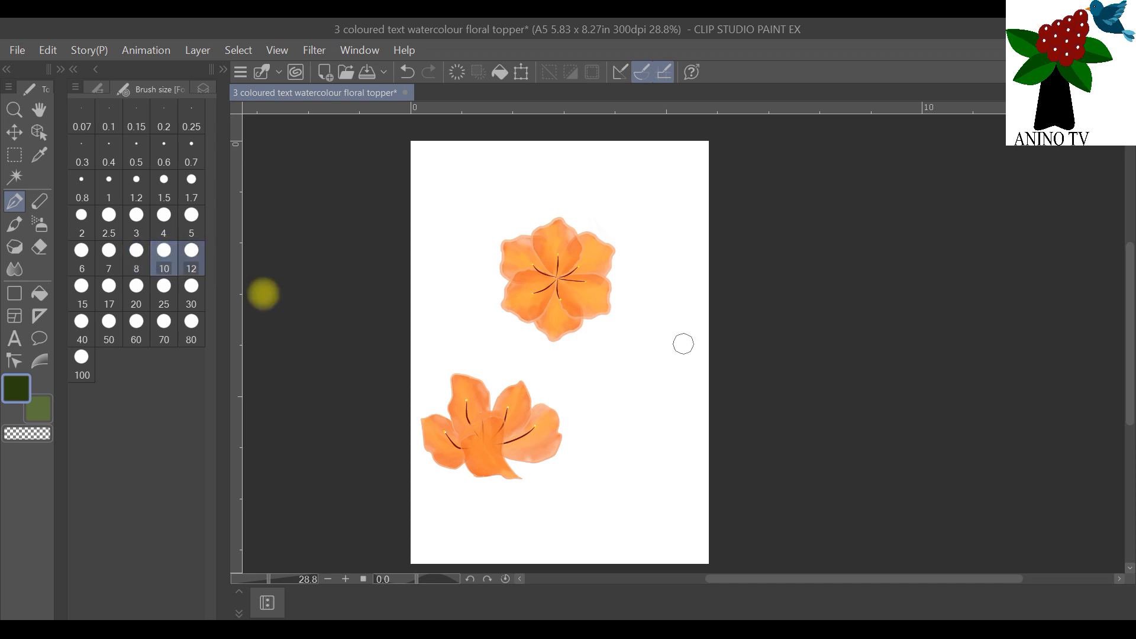
Step: Try a long narrow dark green leaf stroke from below the lower flower up behind the upper flower
mouse_move(517, 552)
mouse_down()
mouse_move(508, 484)
mouse_move(564, 409)
mouse_move(594, 338)
mouse_move(575, 208)
mouse_up()
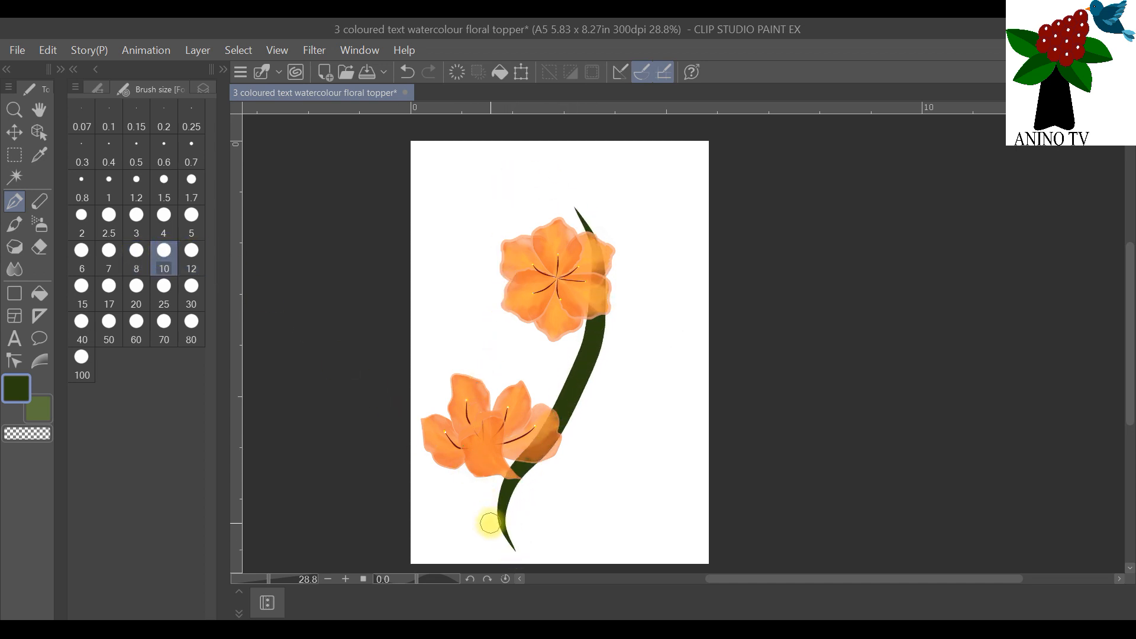
click(56, 52)
click(112, 72)
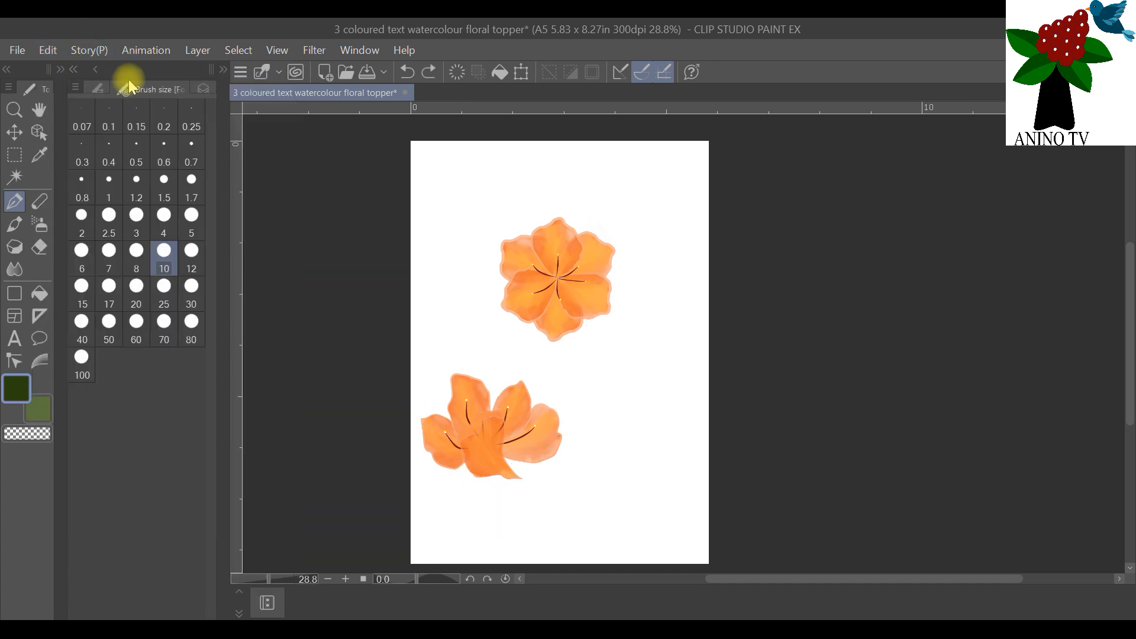
Step: Set the brush size to 12 and draw a long curved dark green leaf from below the lower flower to beside the upper flower's right petals
click(191, 255)
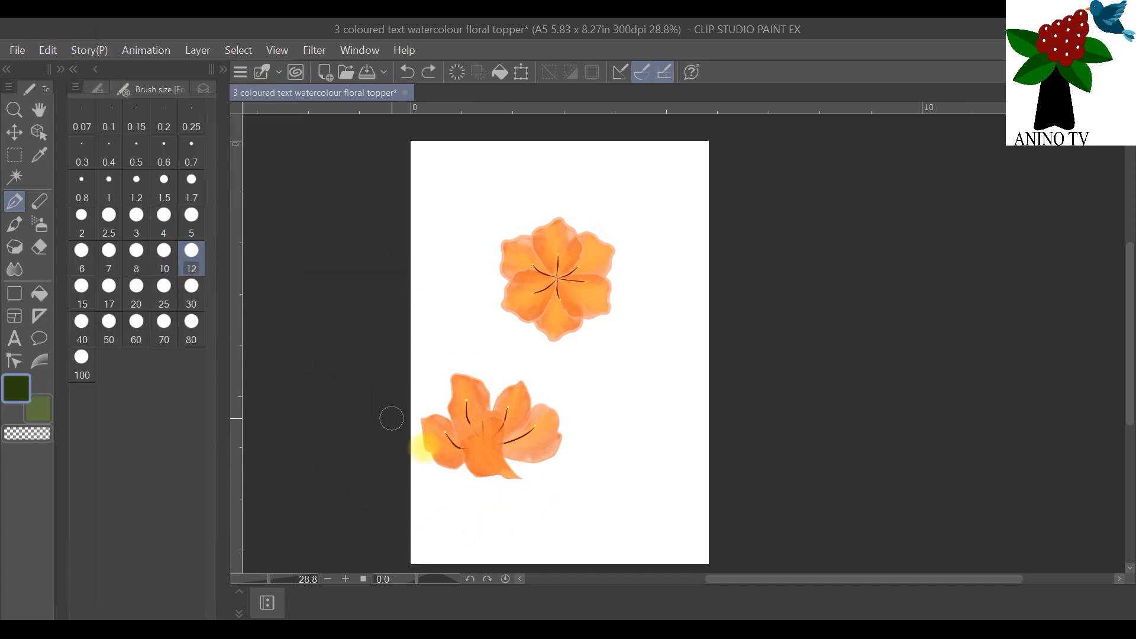
mouse_move(511, 549)
mouse_down()
mouse_move(571, 398)
mouse_move(561, 211)
mouse_move(519, 175)
mouse_up()
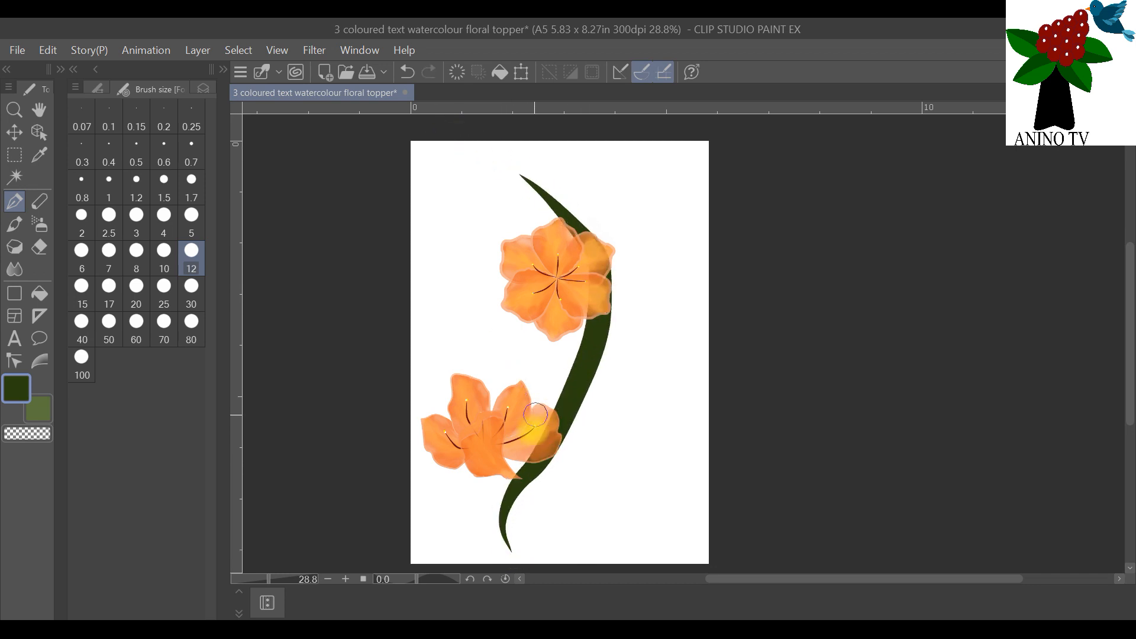
click(55, 56)
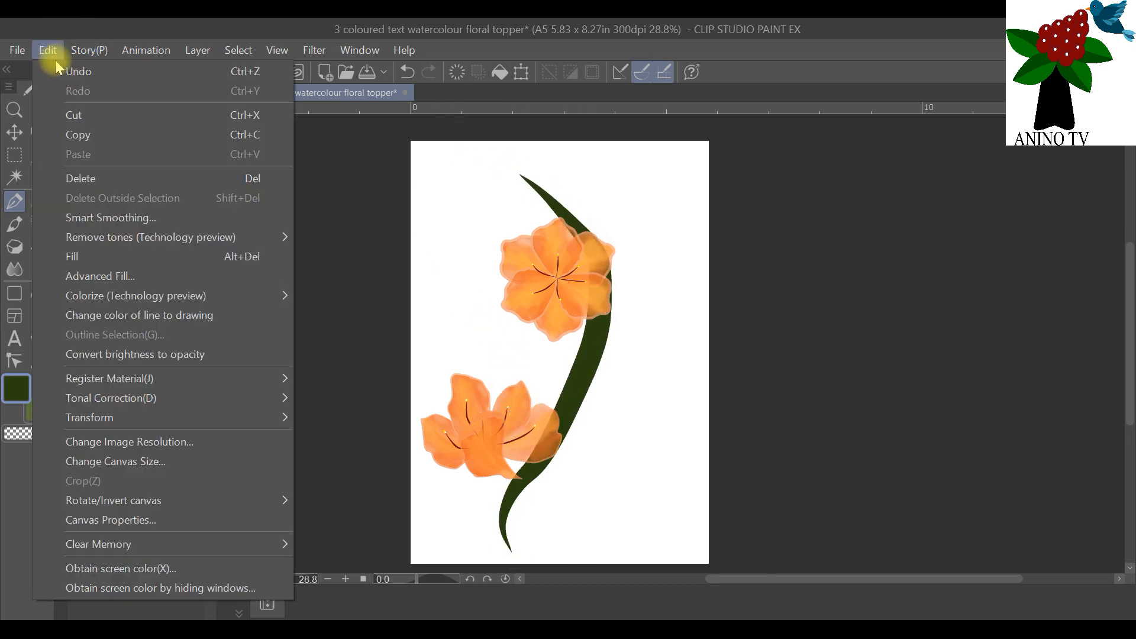
click(65, 71)
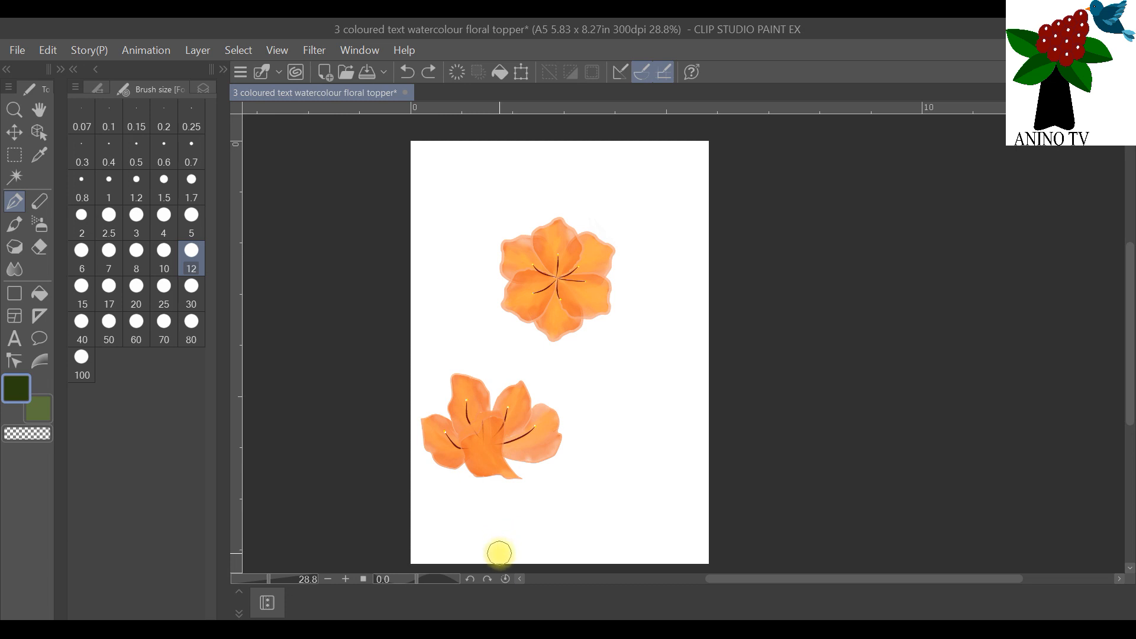
mouse_move(500, 554)
mouse_down()
mouse_move(503, 509)
mouse_move(601, 378)
mouse_move(625, 252)
mouse_up()
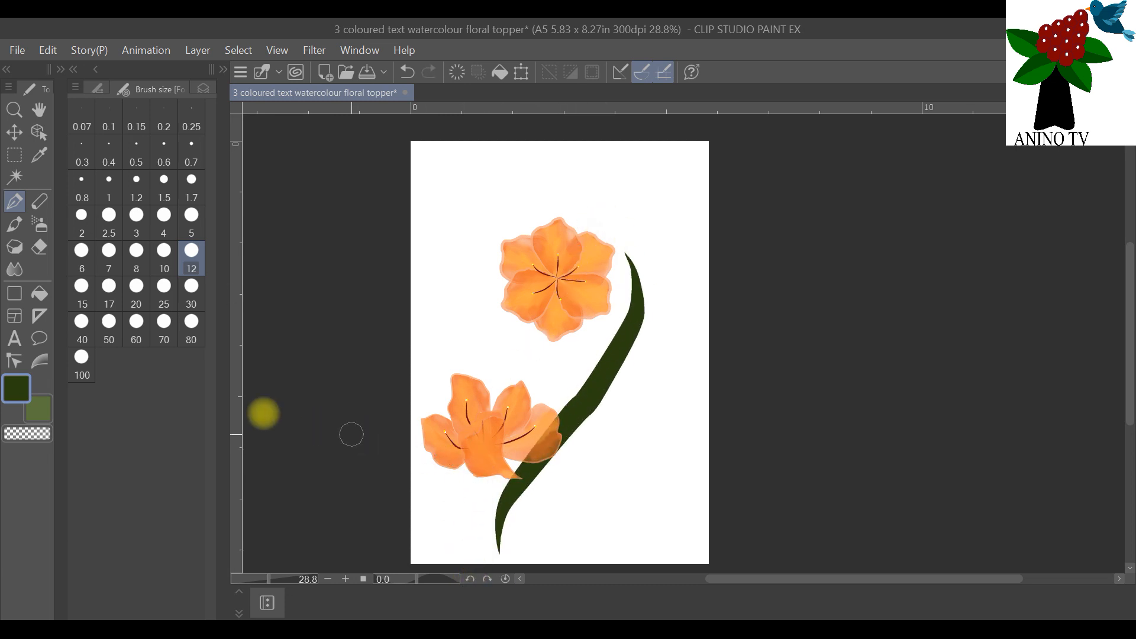
Step: Switch the drawing colour to the lighter green, set the brush size to 8 and return to the layer list
click(37, 407)
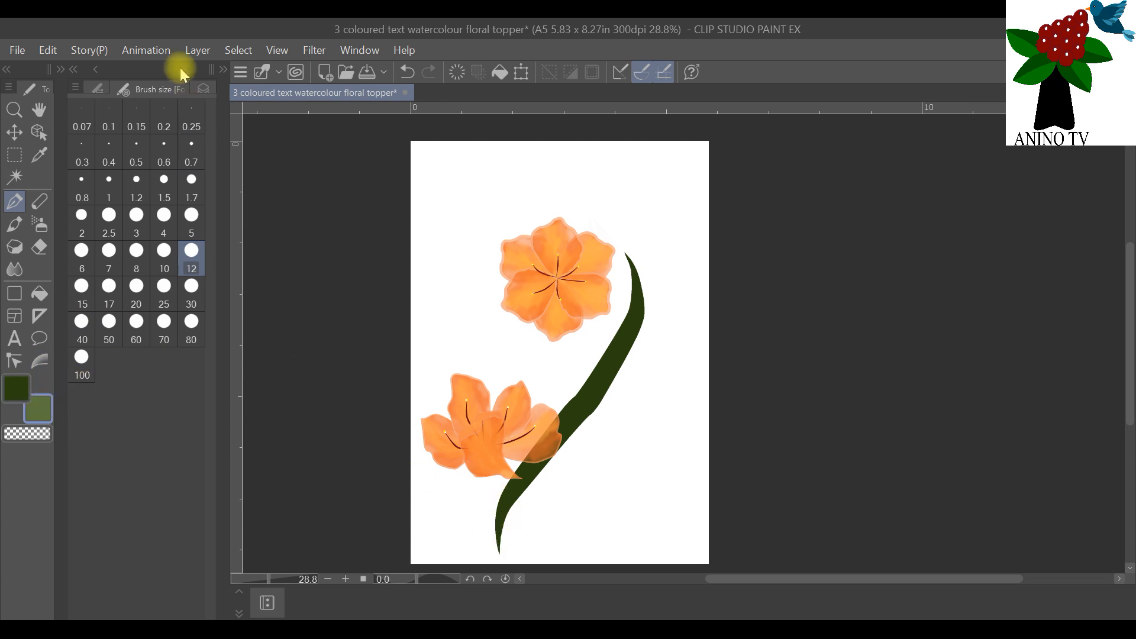
click(203, 89)
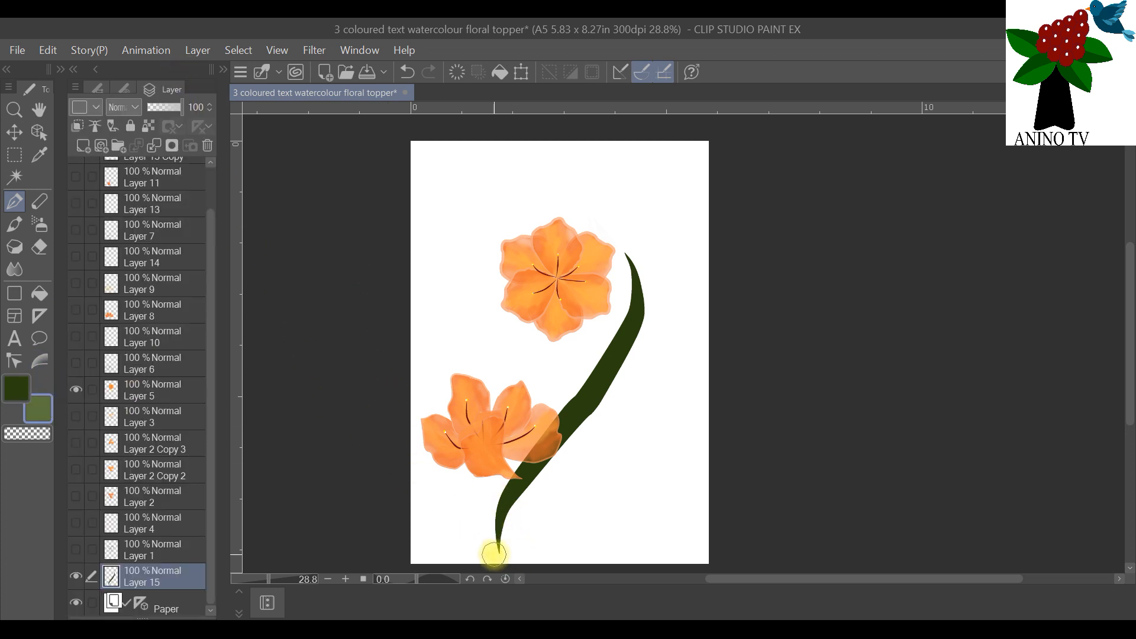
click(122, 89)
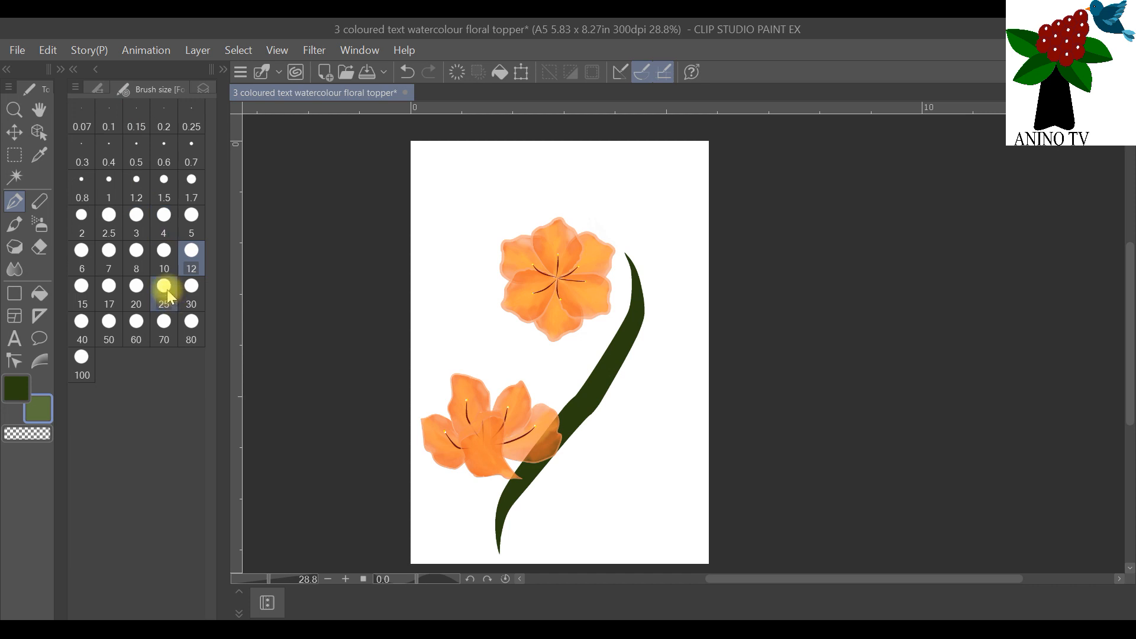
click(140, 262)
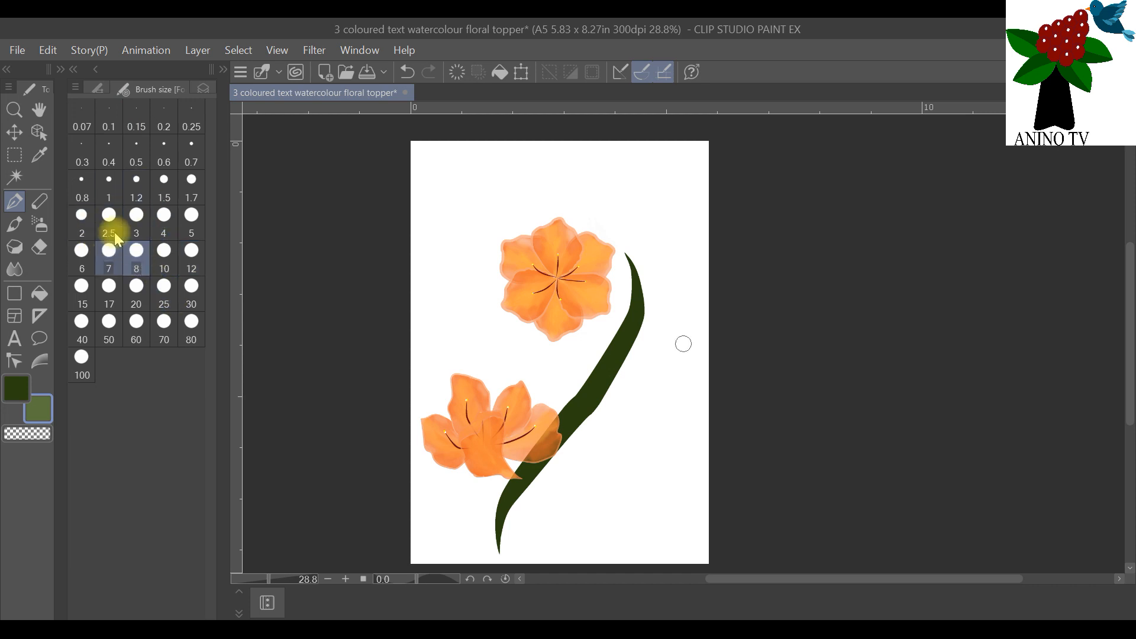
click(205, 89)
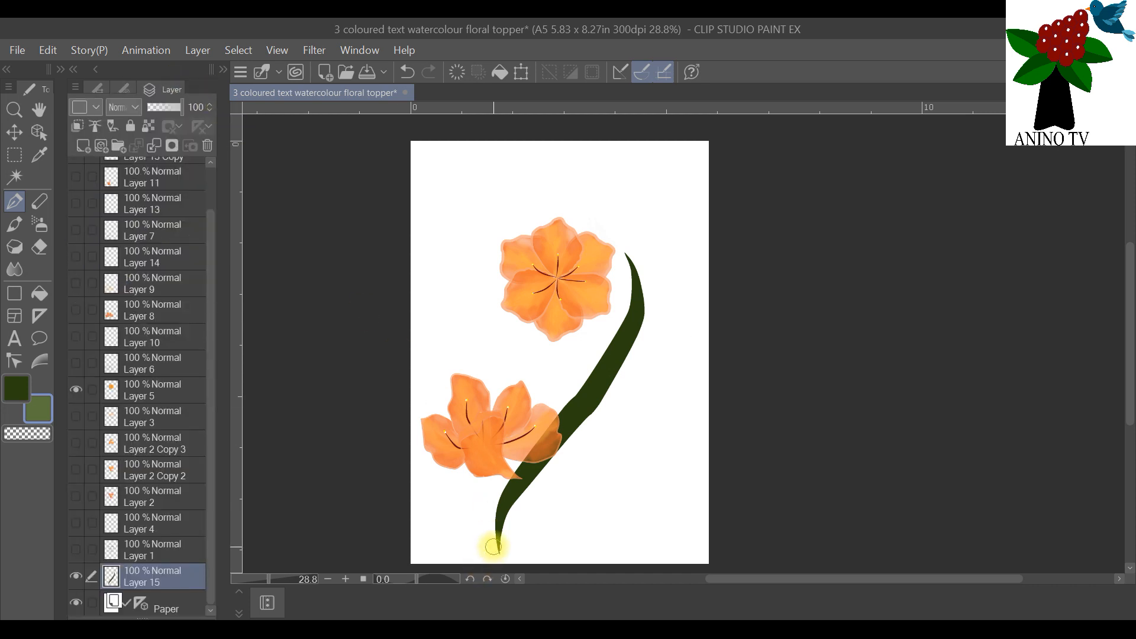
Step: Try a lighter green highlight along the leaf's inner edge with an extra stroke at its upper tip
mouse_move(493, 551)
mouse_down()
mouse_move(507, 488)
mouse_move(594, 371)
mouse_up()
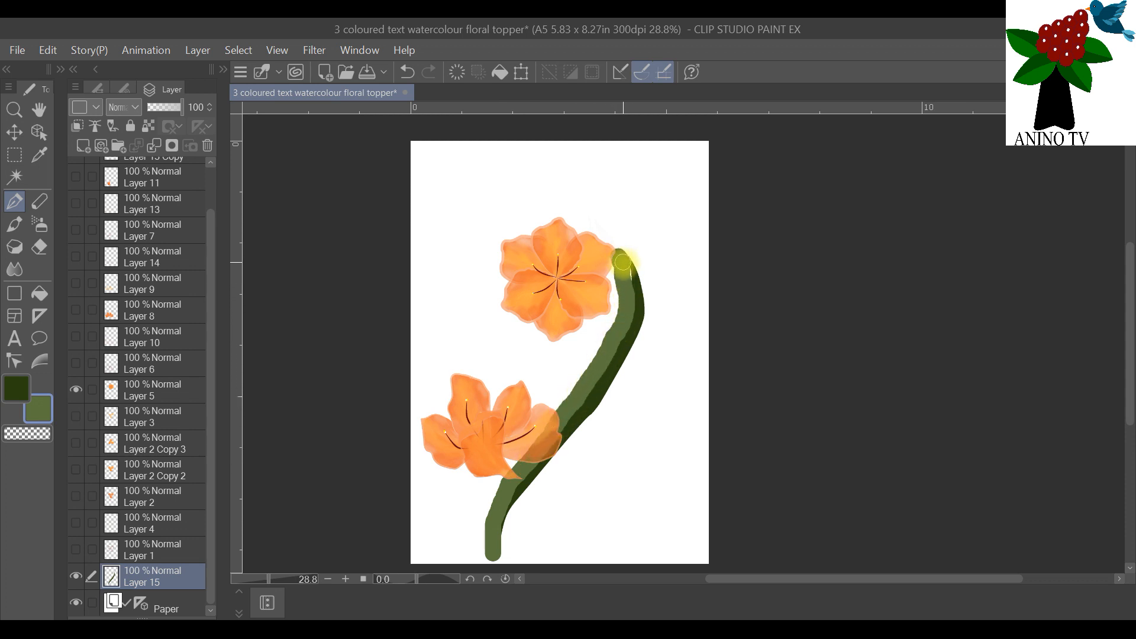
key(ctrl+z)
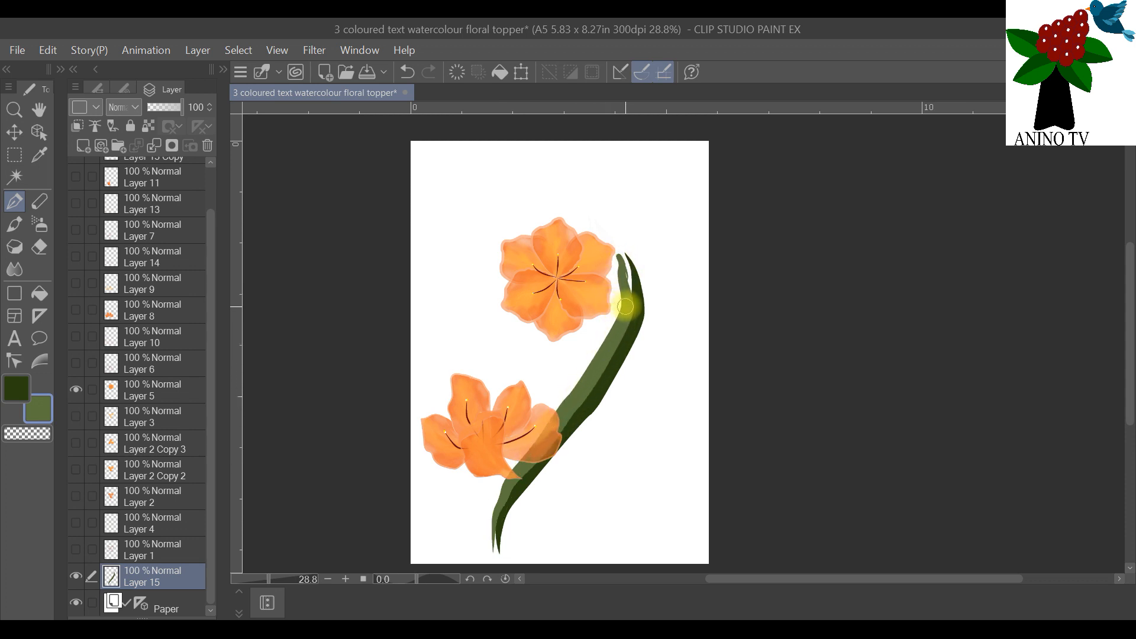
drag(631, 286, 629, 261)
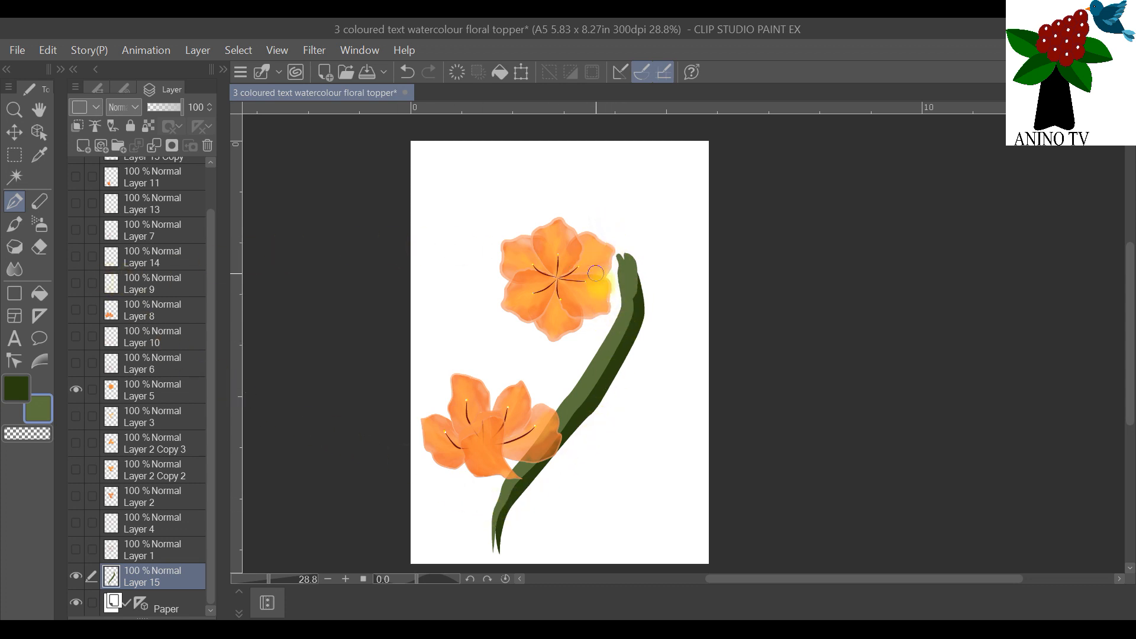
click(47, 50)
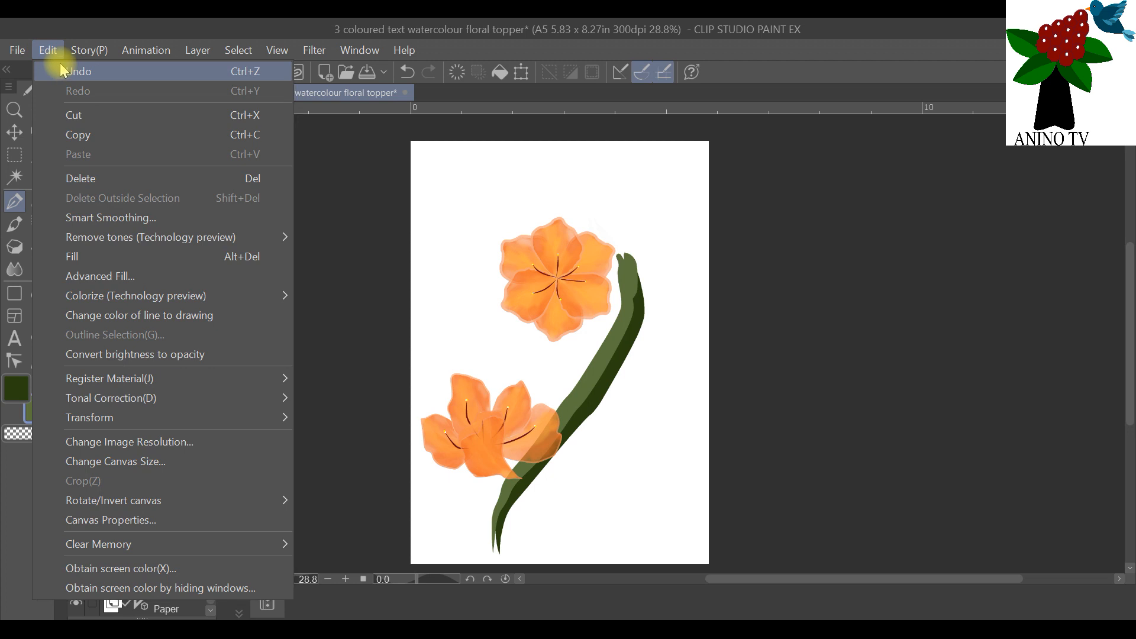
click(64, 70)
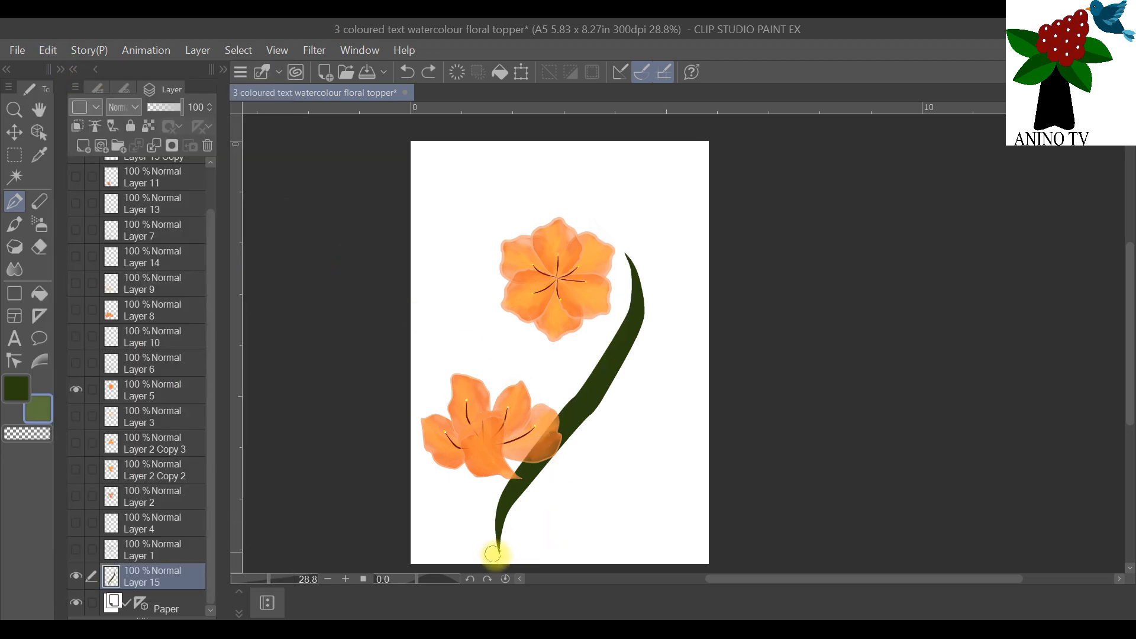
Step: Paint a tapered lighter green highlight along the leaf's inner edge, ending in a separate point beside its upper tip
mouse_move(501, 554)
mouse_down()
mouse_move(511, 473)
mouse_move(620, 318)
mouse_up()
drag(626, 269, 620, 248)
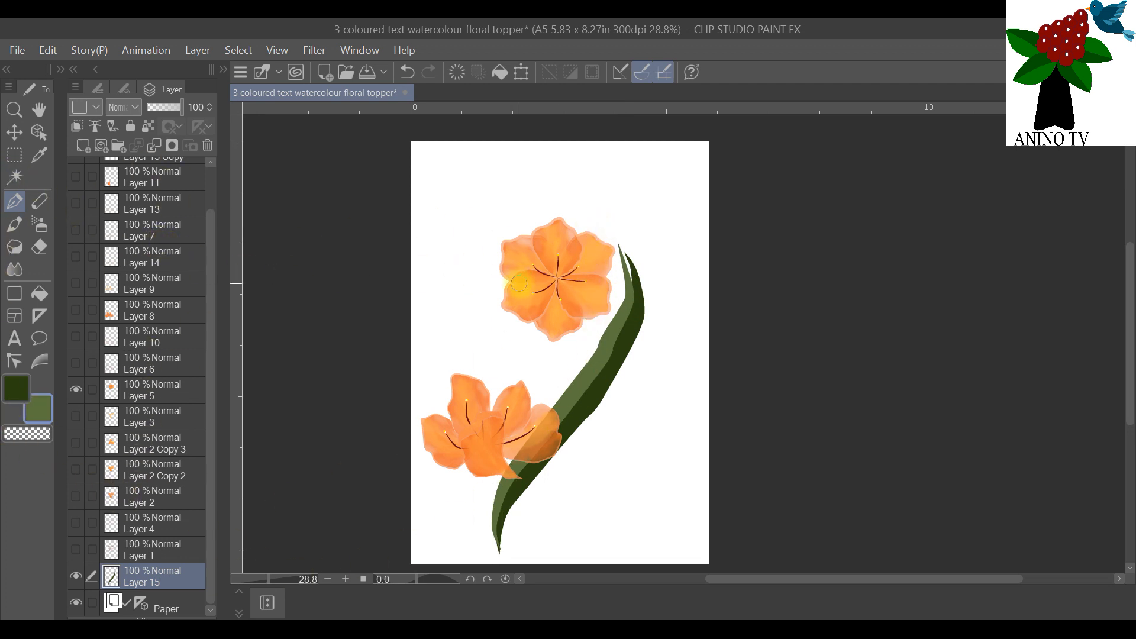
Step: Add a new layer above Layer 15 and change the lighter green drawing colour to a deeper, richer green swatch
click(83, 146)
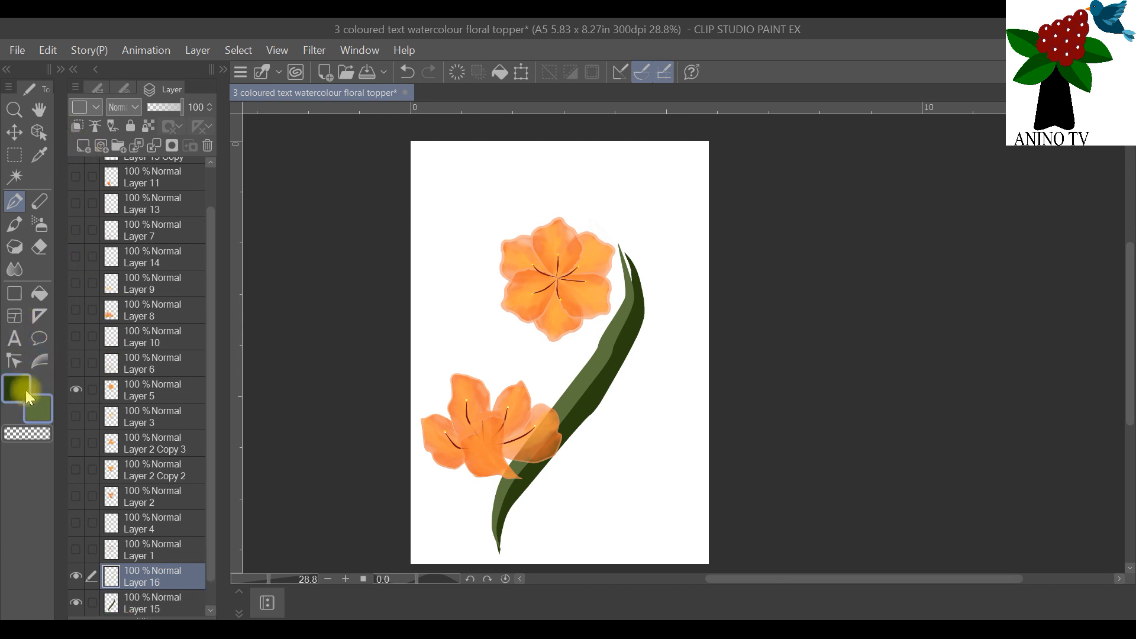
click(40, 406)
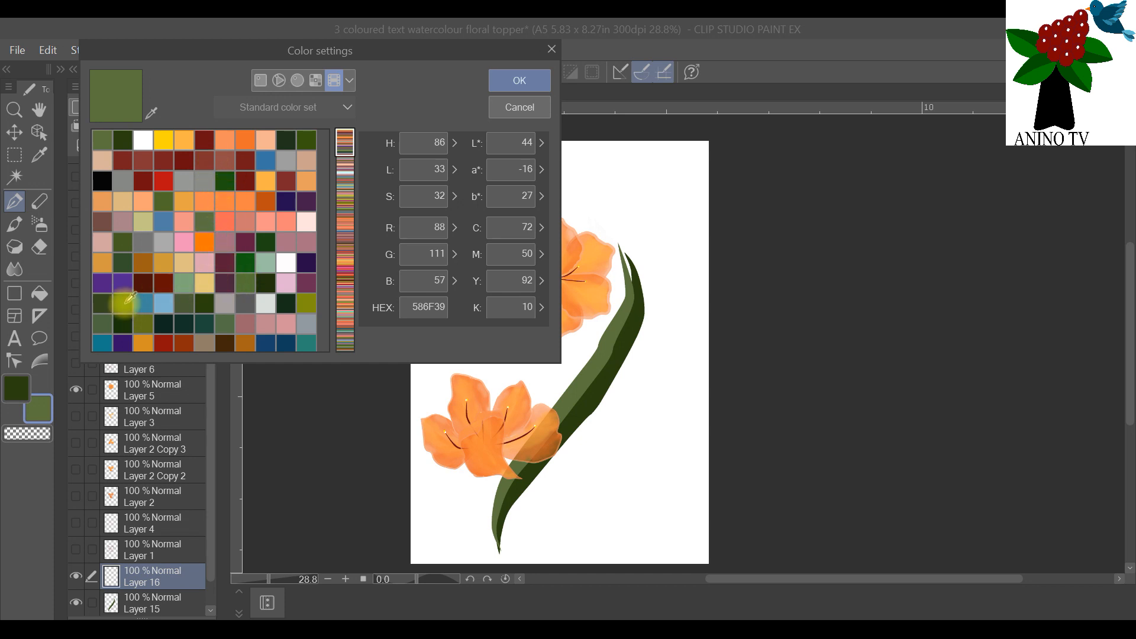
click(126, 303)
click(520, 78)
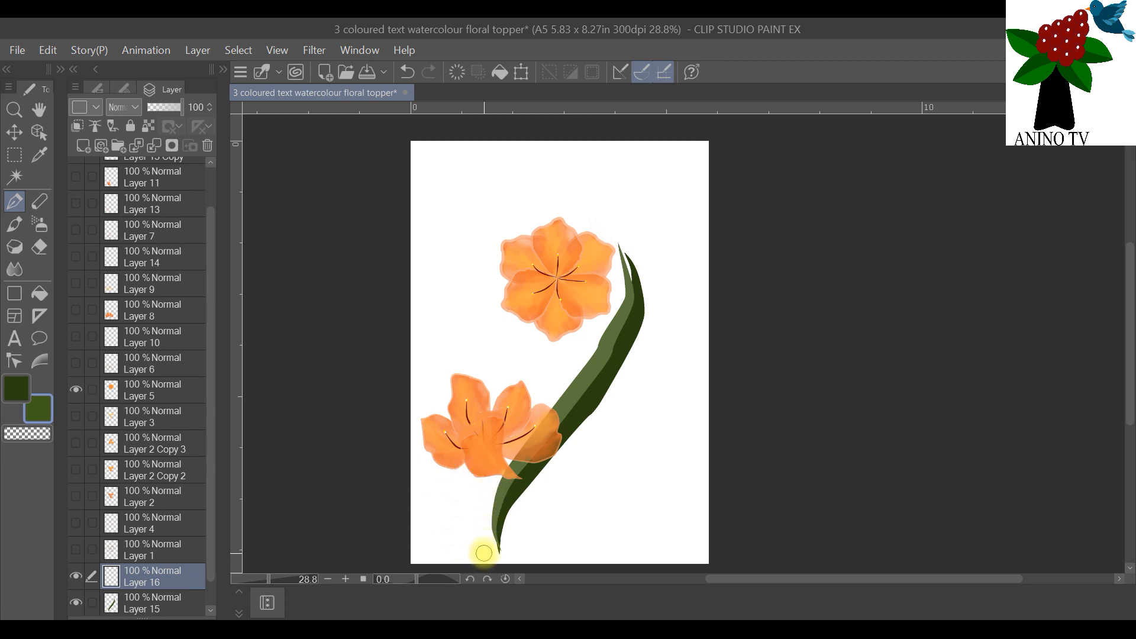
Step: Try a long thin green leaf stroke on the new layer, rising behind both flowers to the page's upper edge
mouse_move(475, 540)
mouse_down()
mouse_move(542, 331)
mouse_move(561, 151)
mouse_up()
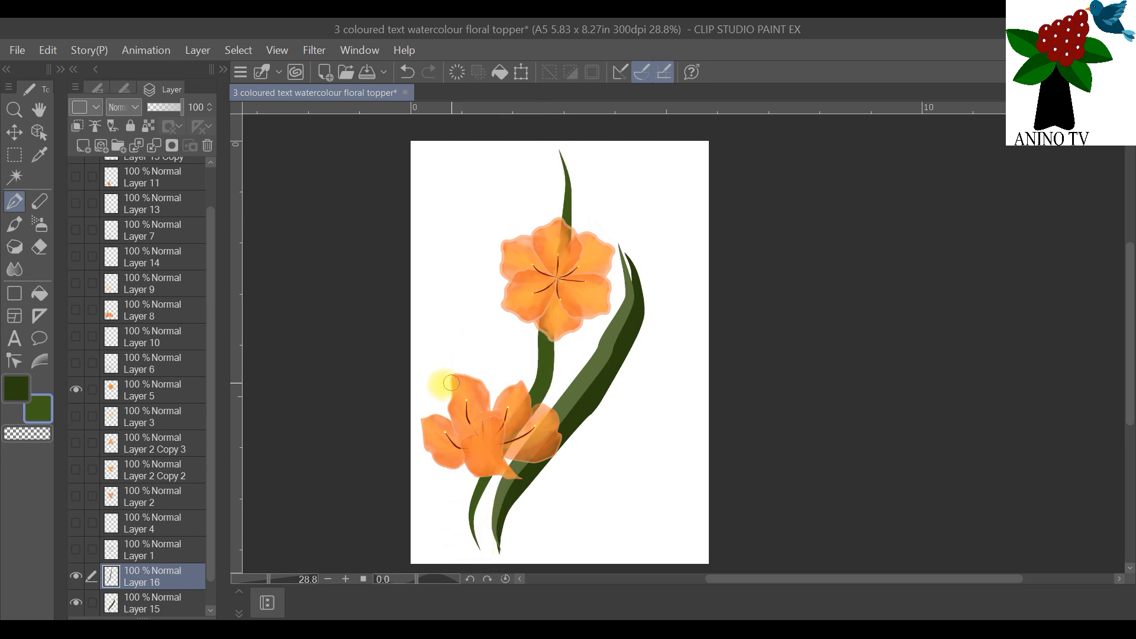
click(48, 50)
click(77, 71)
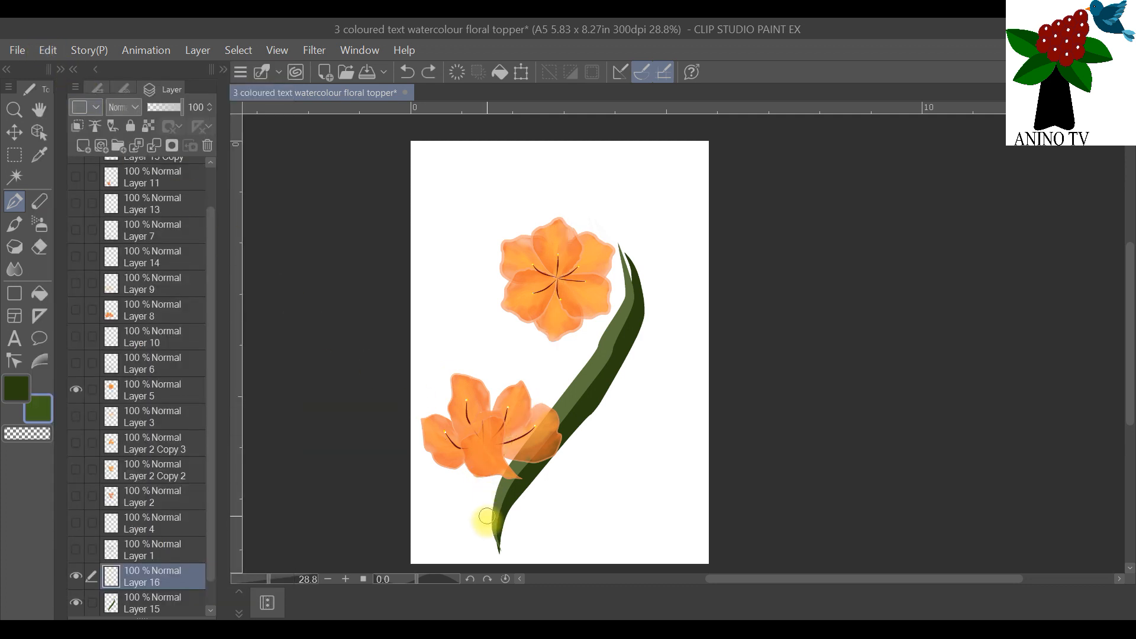
Step: Repaint the long thin green leaf on Layer 16, curving up behind both flowers to a straight pointed tip near the page's upper edge
mouse_move(489, 552)
mouse_down()
mouse_move(469, 503)
mouse_move(555, 293)
mouse_move(572, 143)
mouse_up()
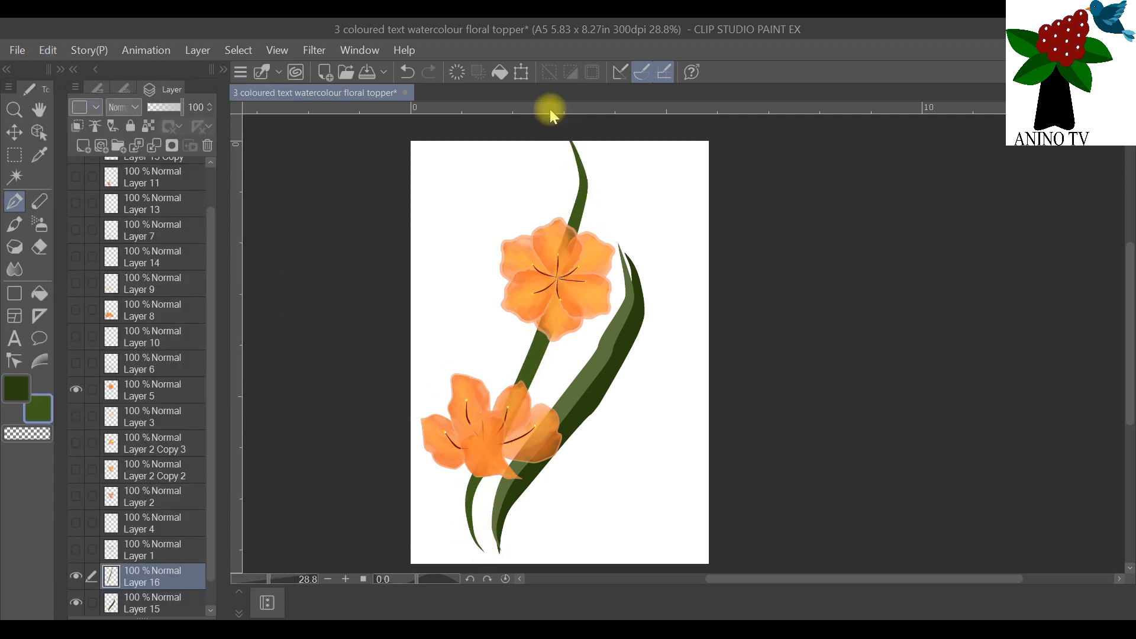
click(47, 51)
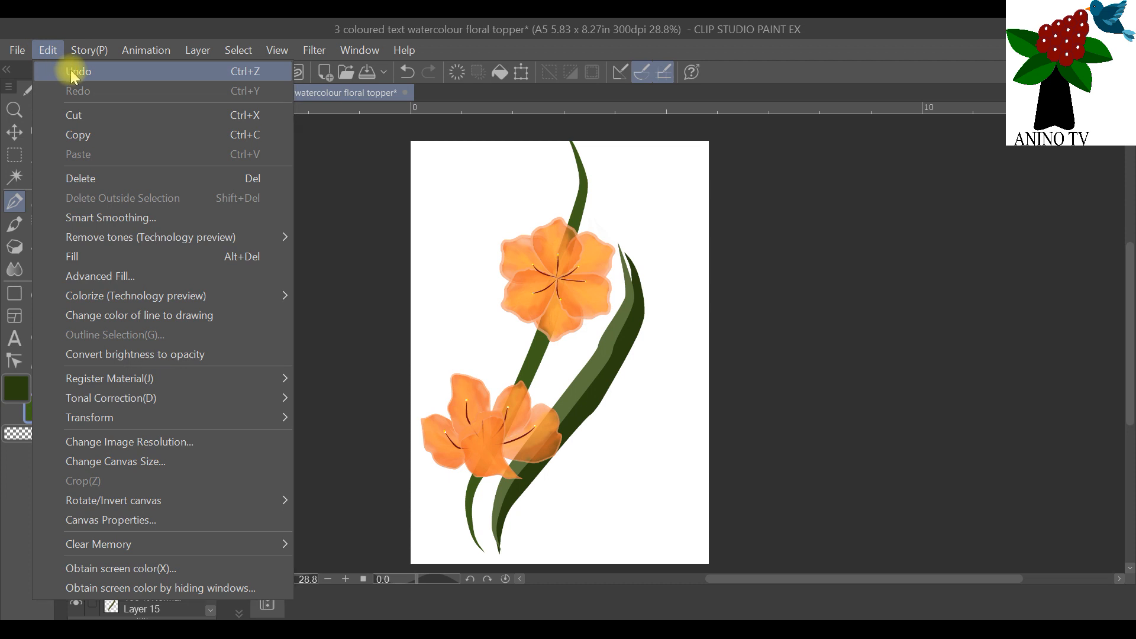
click(70, 70)
mouse_move(489, 556)
mouse_down()
mouse_move(466, 517)
mouse_move(476, 429)
mouse_move(562, 265)
mouse_move(569, 153)
mouse_up()
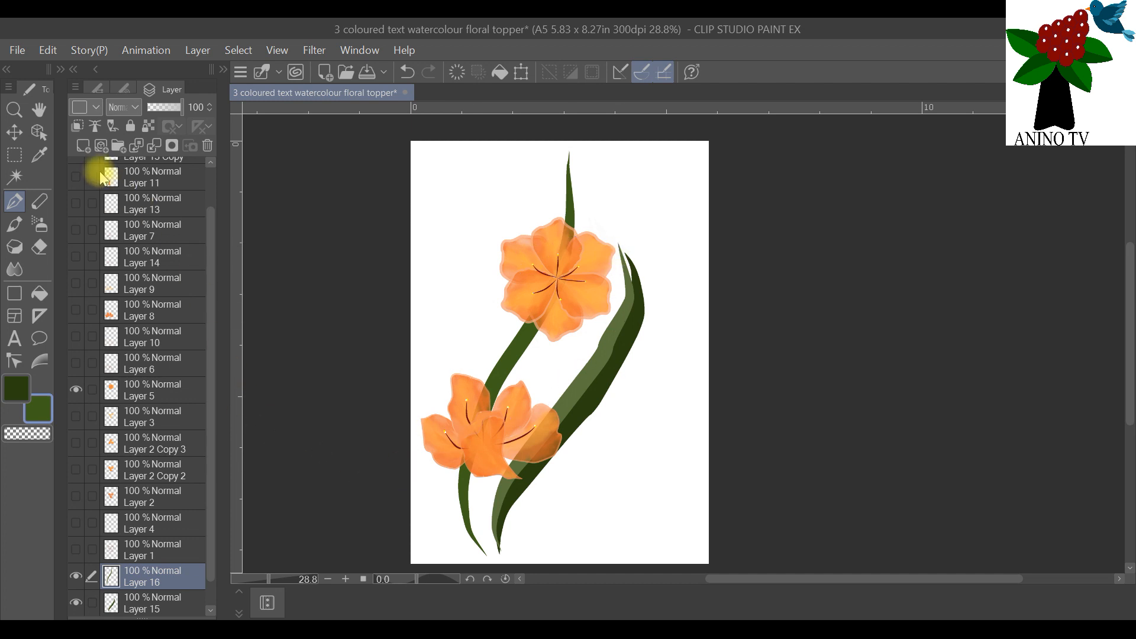
Step: Move the upper flower on Layer 5 slightly left and the lower flower on Layer 13 Copy upward over the thin leaf
click(136, 385)
drag(548, 297, 542, 292)
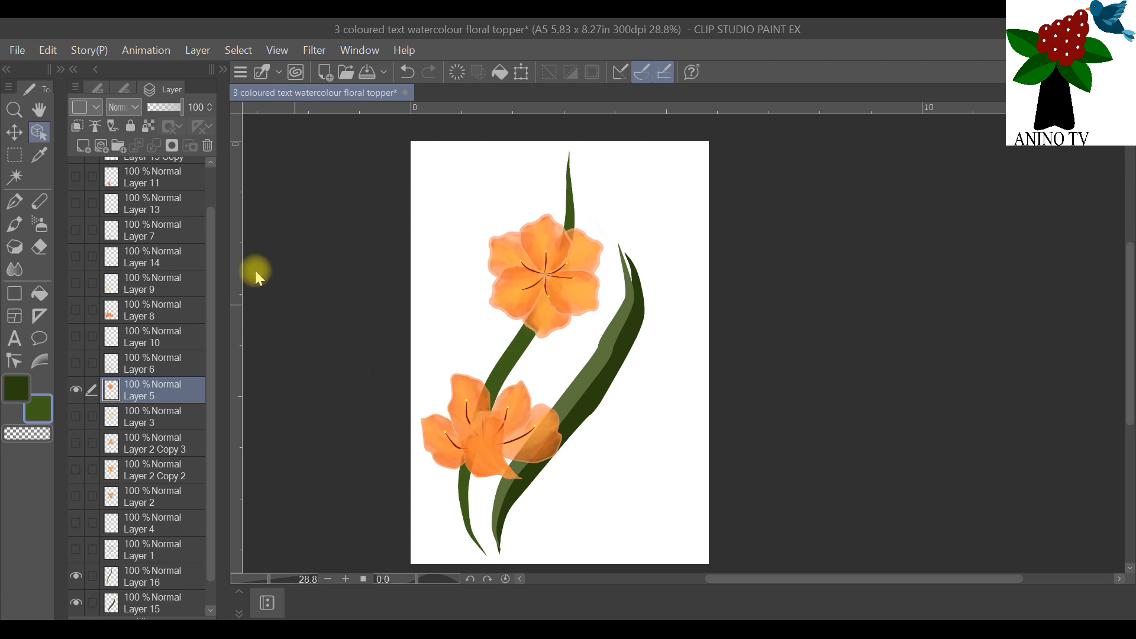
drag(211, 231, 207, 191)
click(180, 200)
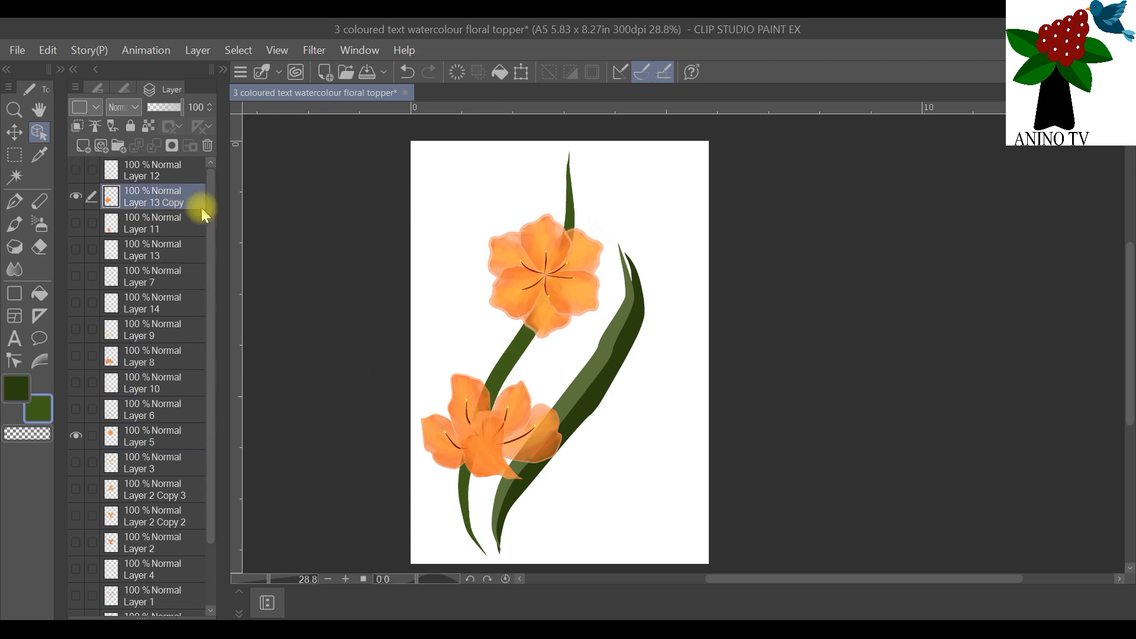
drag(474, 429, 471, 386)
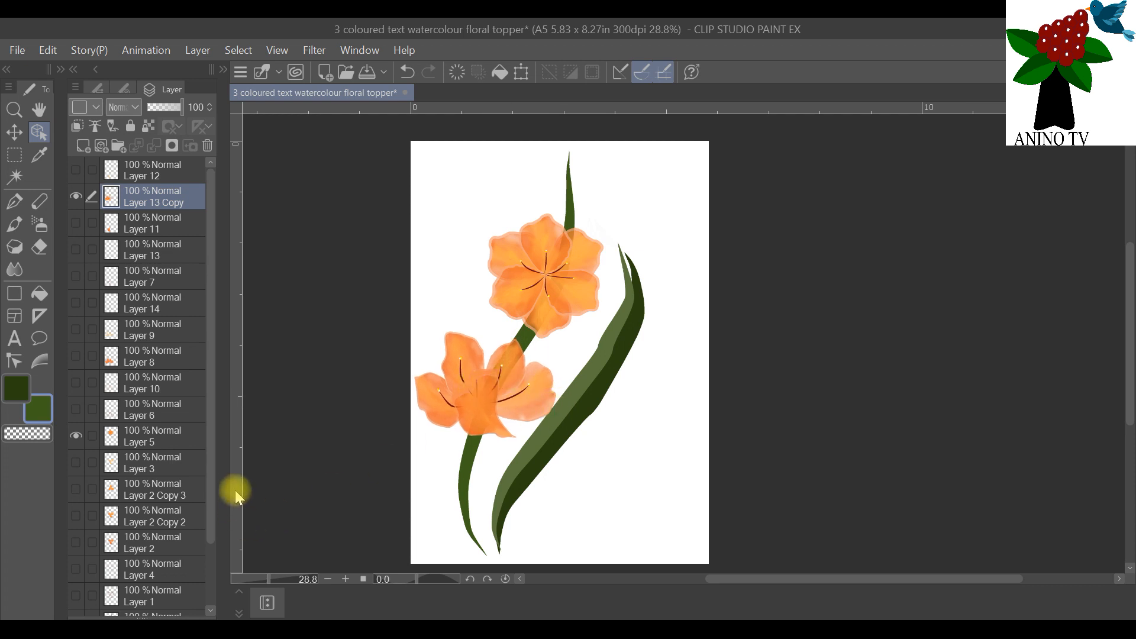
Step: Shift the thin leaf on Layer 16 to the right and reposition the two-tone leaf on Layer 15 so their bases come together
drag(214, 508, 221, 593)
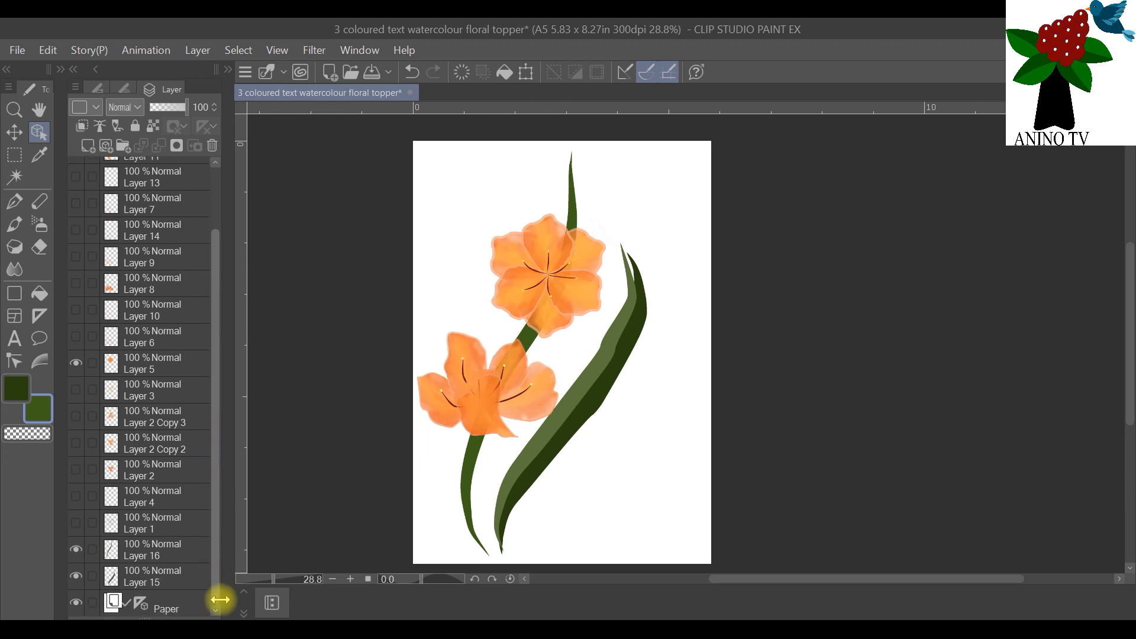
click(175, 577)
drag(560, 448, 592, 455)
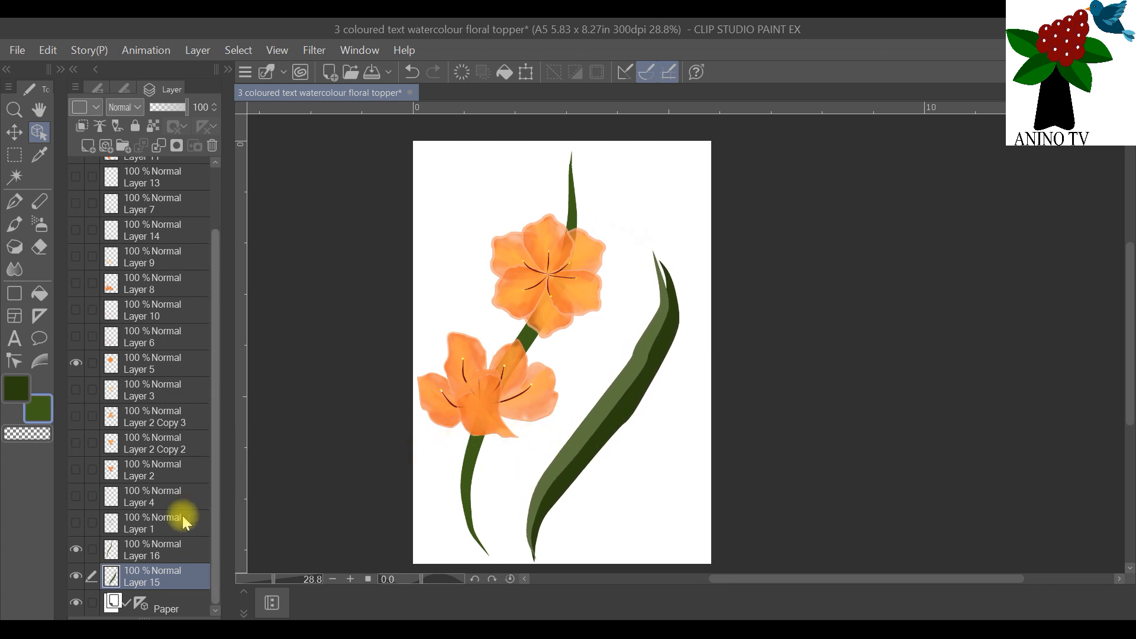
click(171, 550)
drag(528, 351, 555, 357)
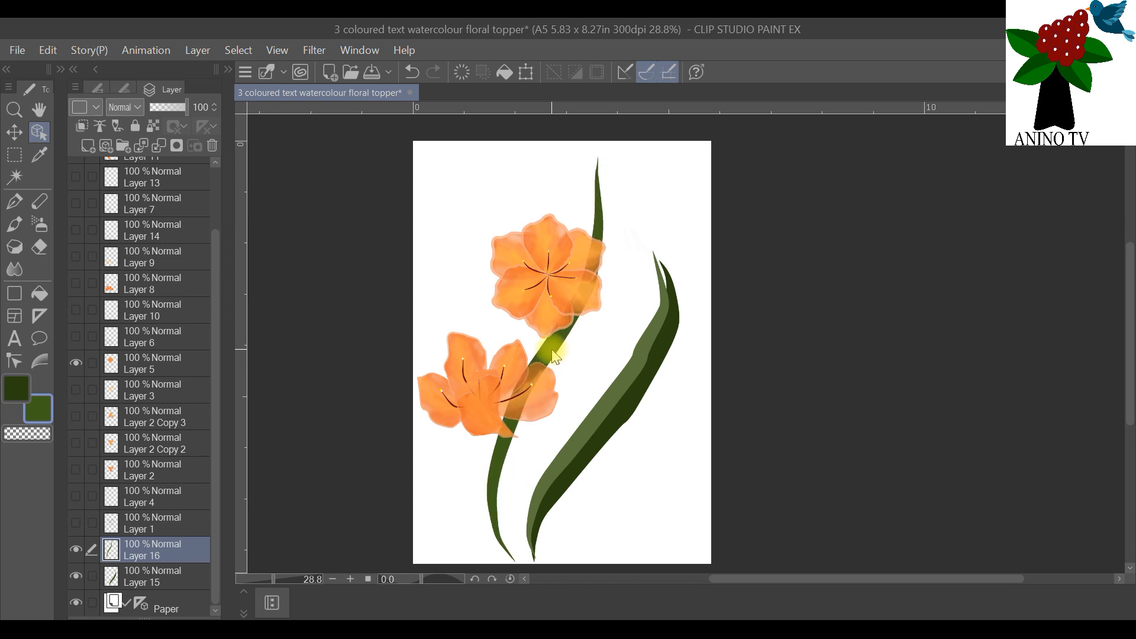
click(189, 583)
drag(528, 470, 520, 476)
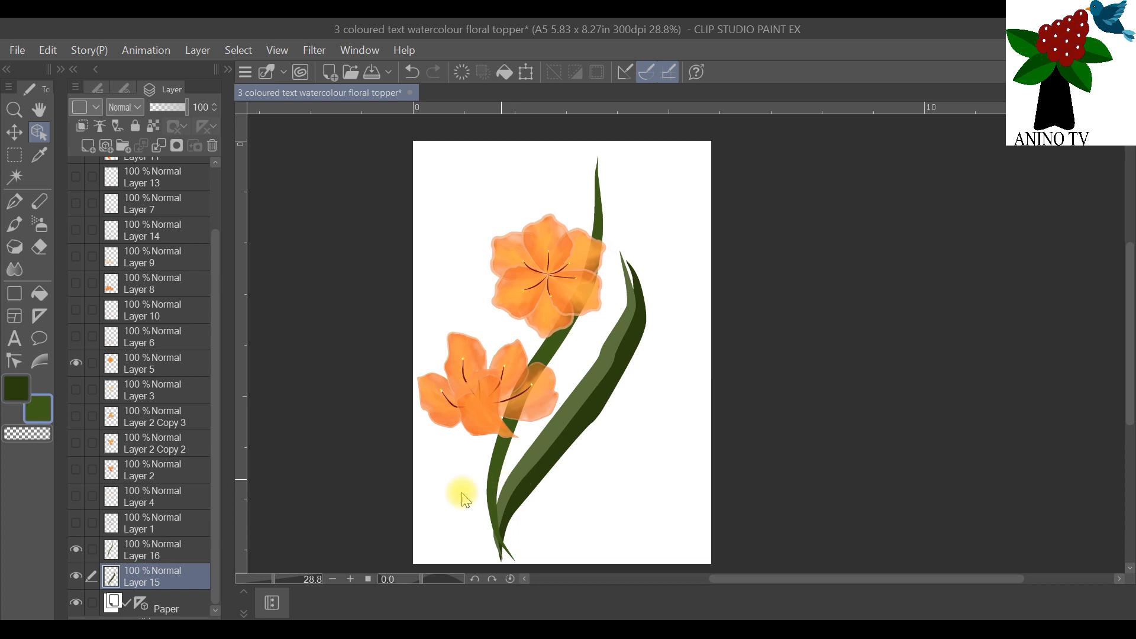
Step: Place Layer 15 above Layer 16 and nudge and slightly rotate the two-tone leaf so its base meets the thin leaf's base
mouse_move(177, 570)
mouse_down()
mouse_move(172, 538)
mouse_move(188, 544)
mouse_up()
drag(503, 487, 508, 494)
click(524, 72)
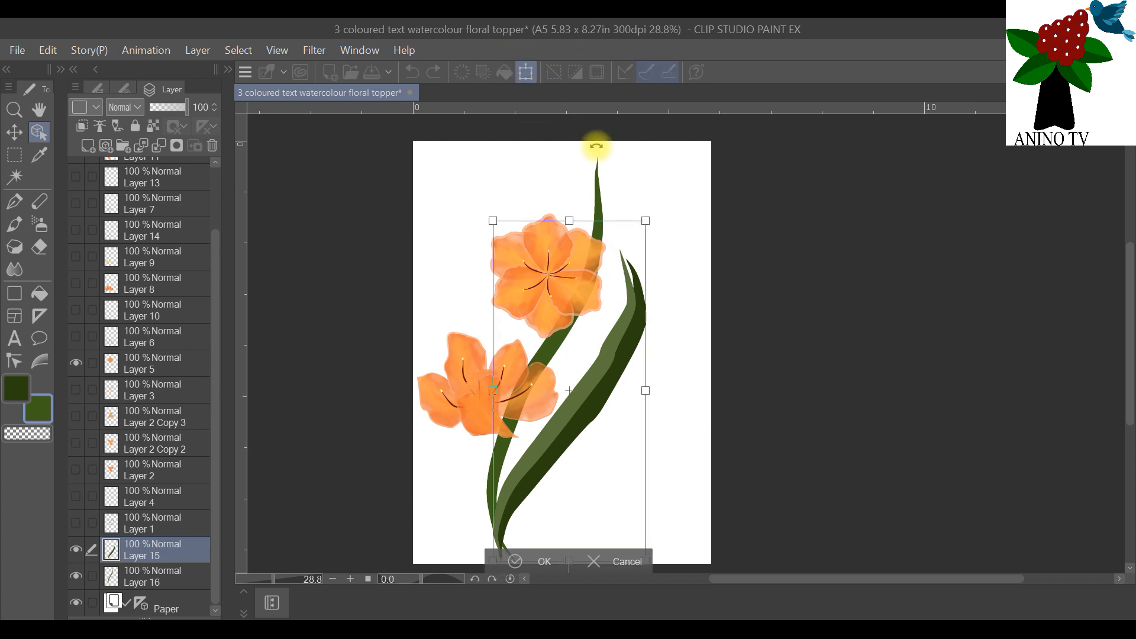
drag(655, 222, 642, 219)
click(542, 562)
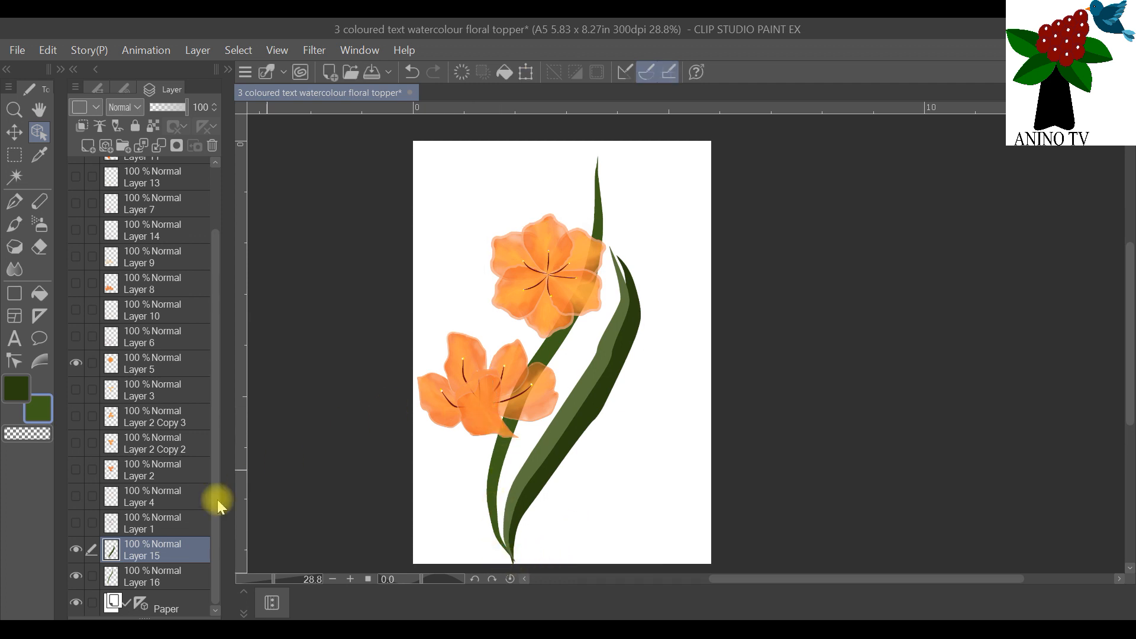
Step: Duplicate Layer 15 and flip the copied two-tone leaf horizontally
right_click(190, 542)
click(280, 224)
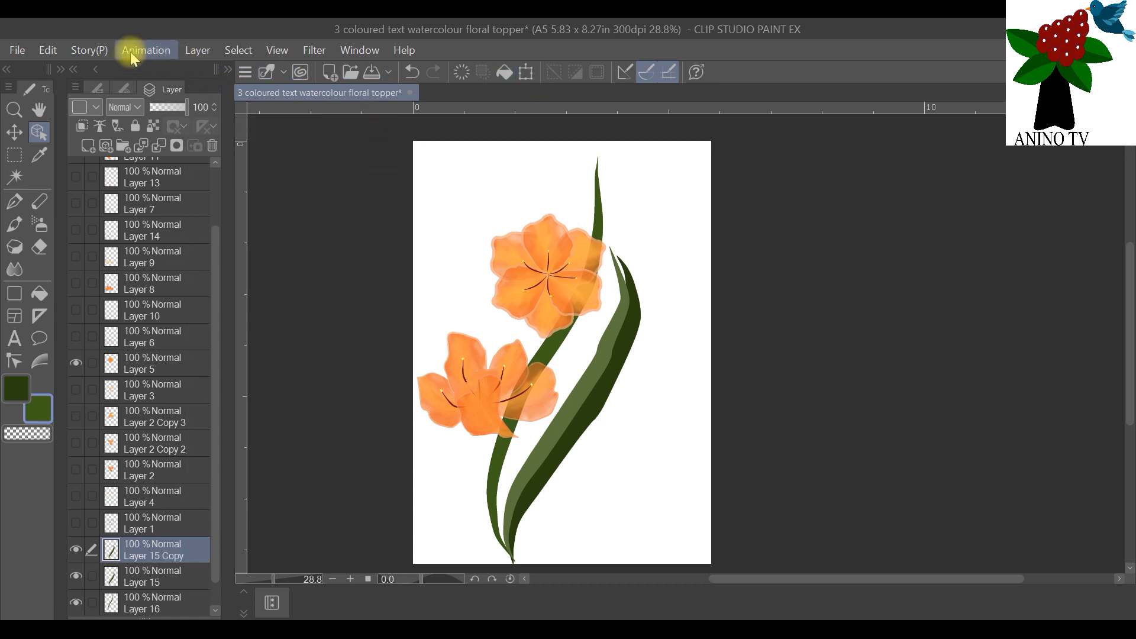
click(50, 49)
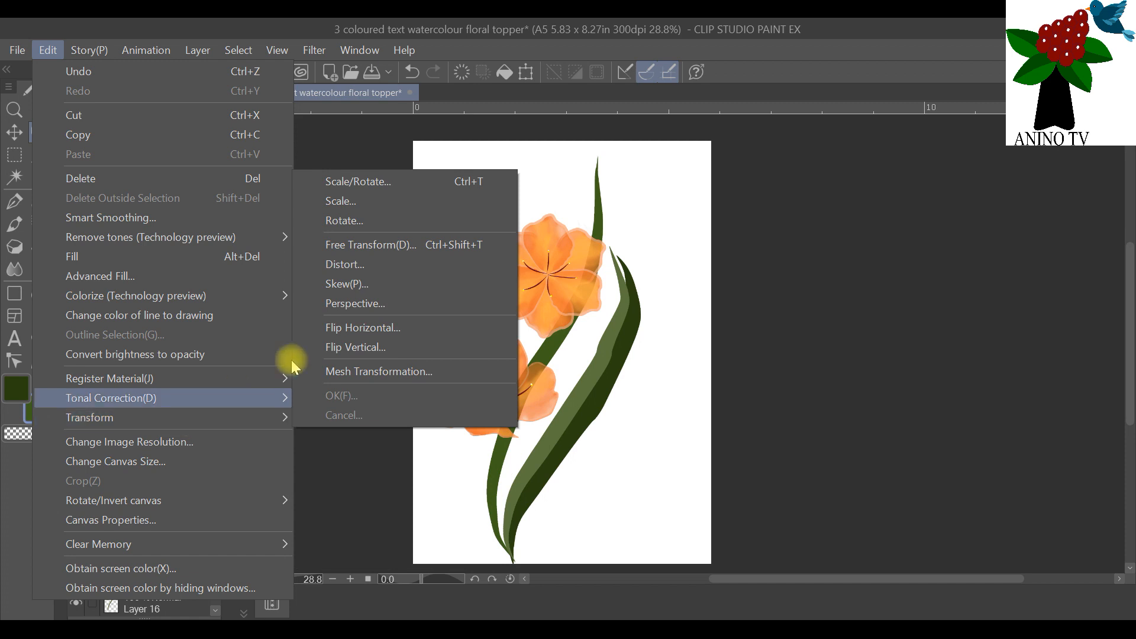
click(368, 329)
Step: Move, rotate and slightly shrink the mirrored leaf so it rises behind the lower flower on the left, its base joining the other leaves
drag(562, 437, 483, 415)
drag(479, 190, 520, 204)
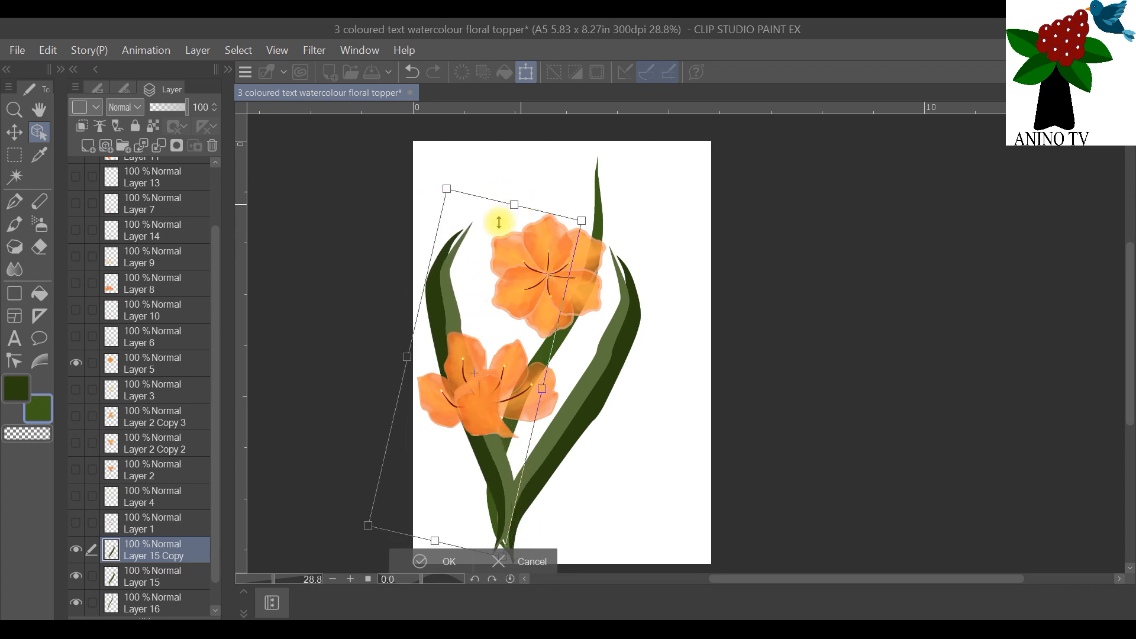
drag(433, 313, 446, 319)
drag(484, 183, 442, 217)
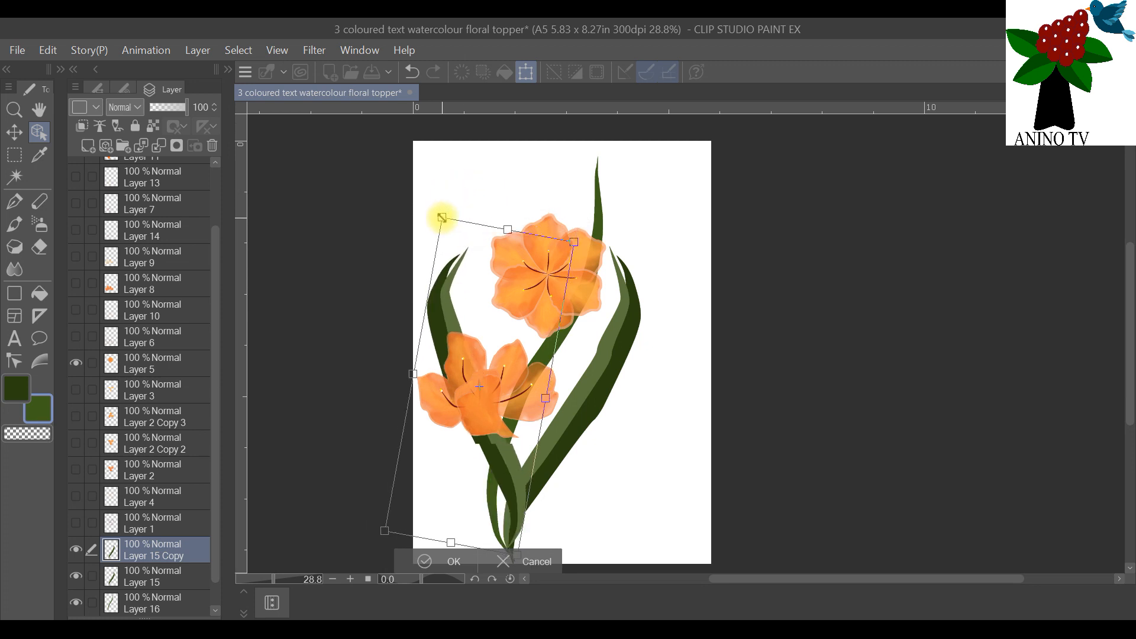
drag(441, 325, 437, 322)
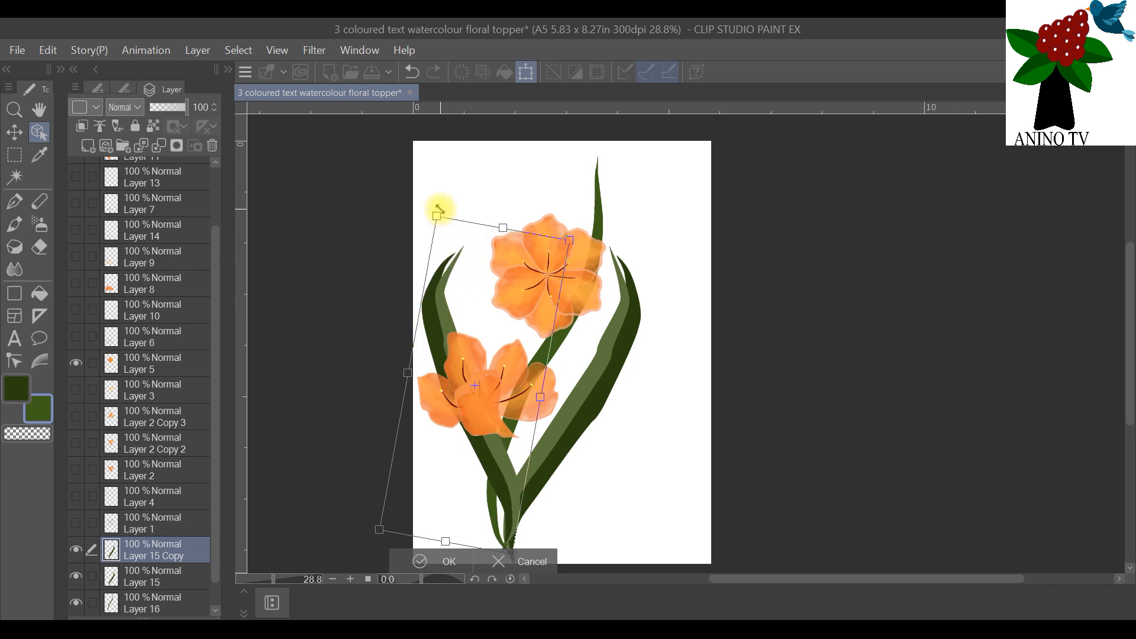
drag(446, 204, 454, 205)
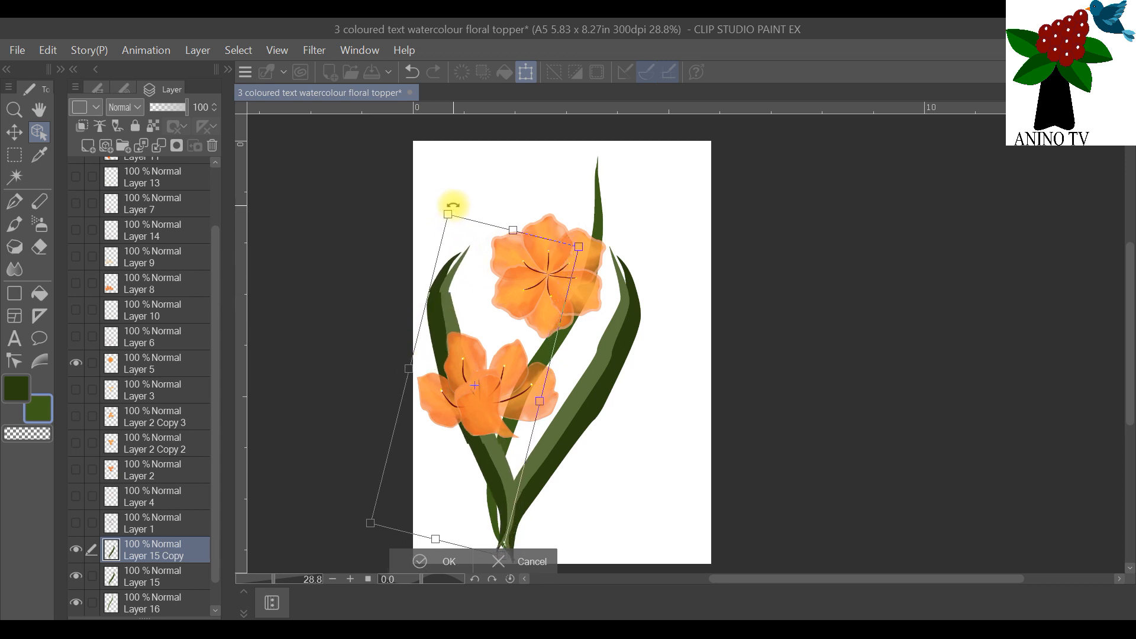
drag(453, 294, 459, 284)
drag(460, 283, 448, 312)
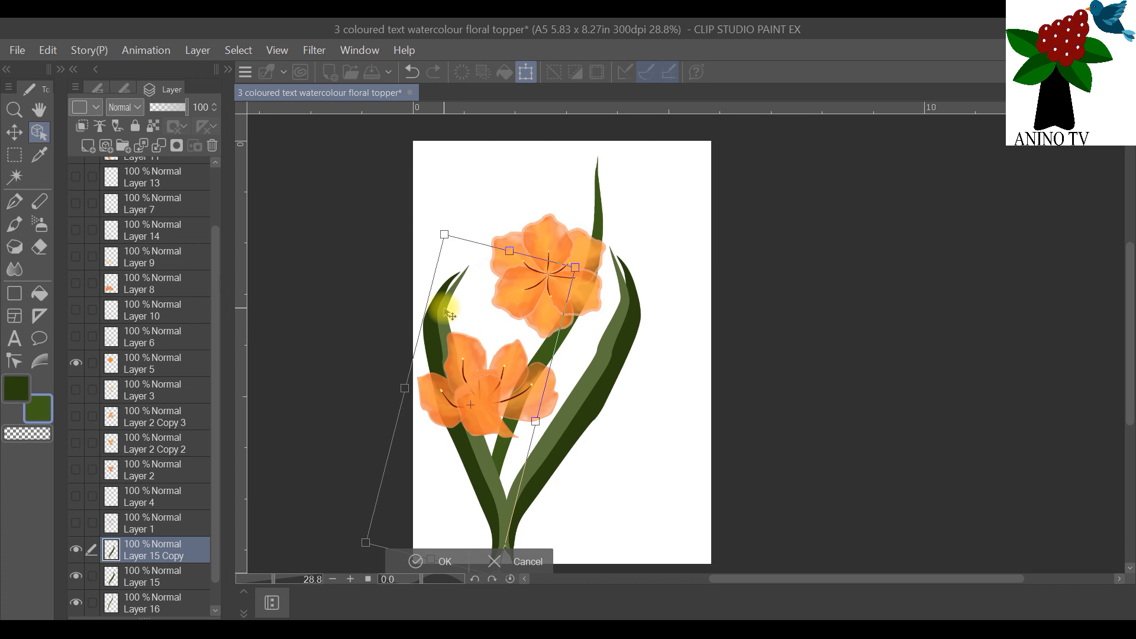
click(438, 563)
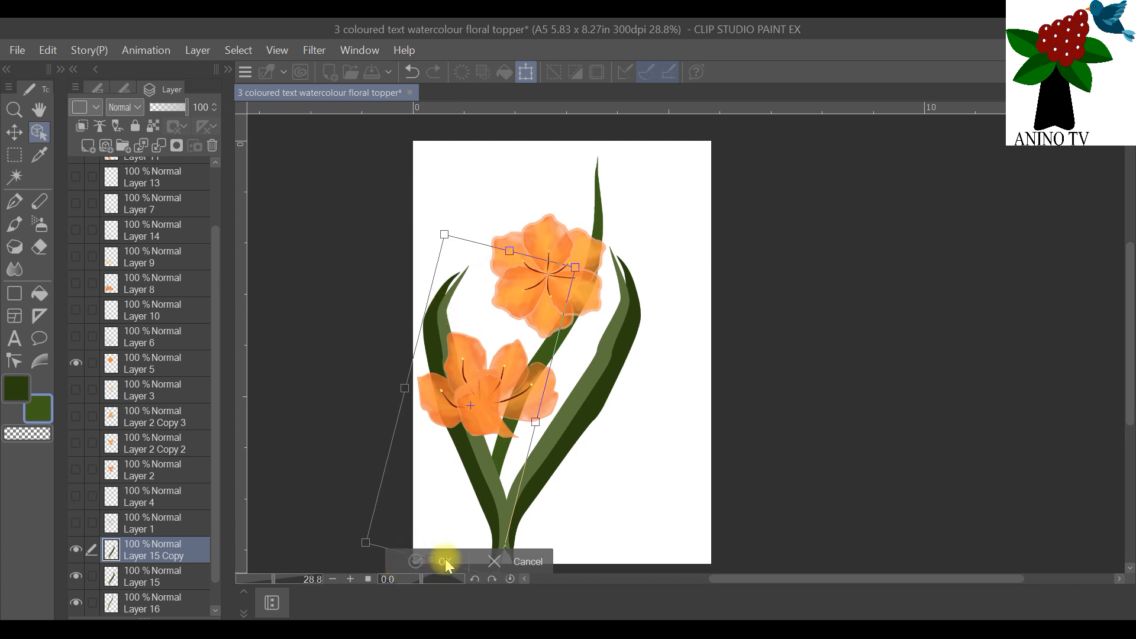
scroll(647, 461, up, 1)
scroll(645, 452, down, 1)
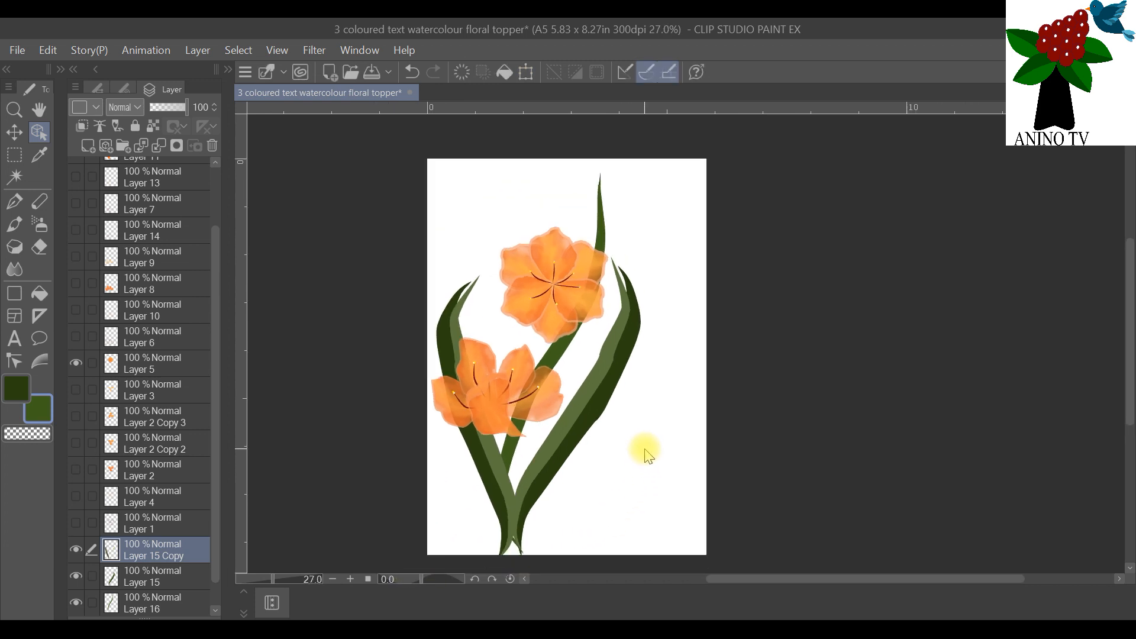
scroll(769, 350, up, 1)
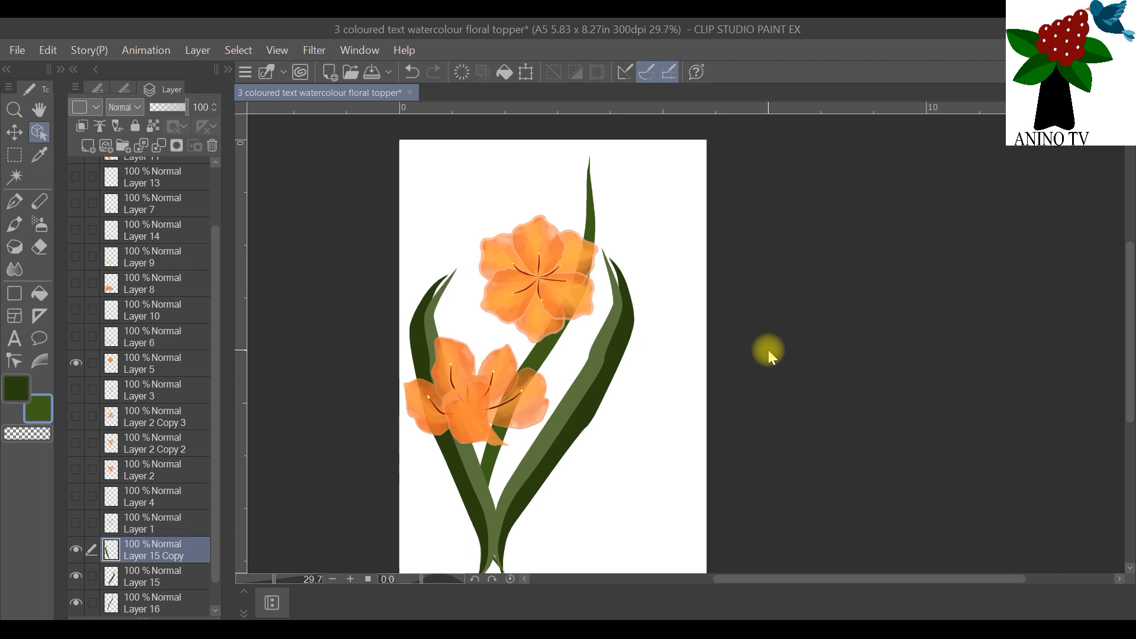
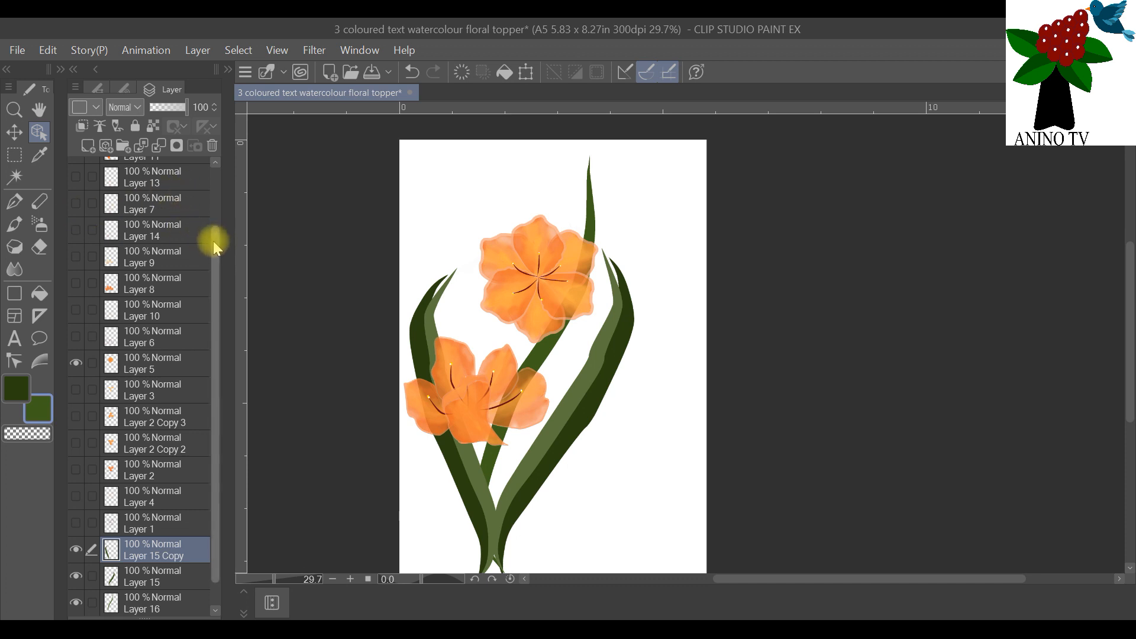
Step: Draw fine white slits along the lower stretch and near the tip of the thin green leaf, using a size 1.2 pen
mouse_move(213, 240)
mouse_down()
mouse_move(213, 225)
mouse_move(213, 237)
mouse_up()
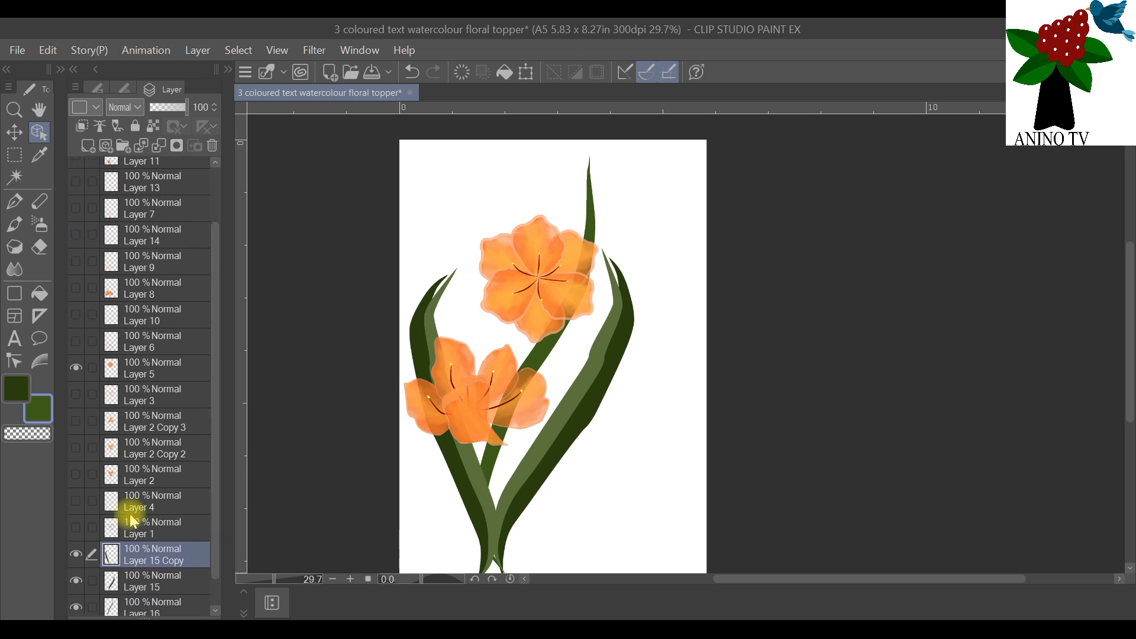
double_click(42, 401)
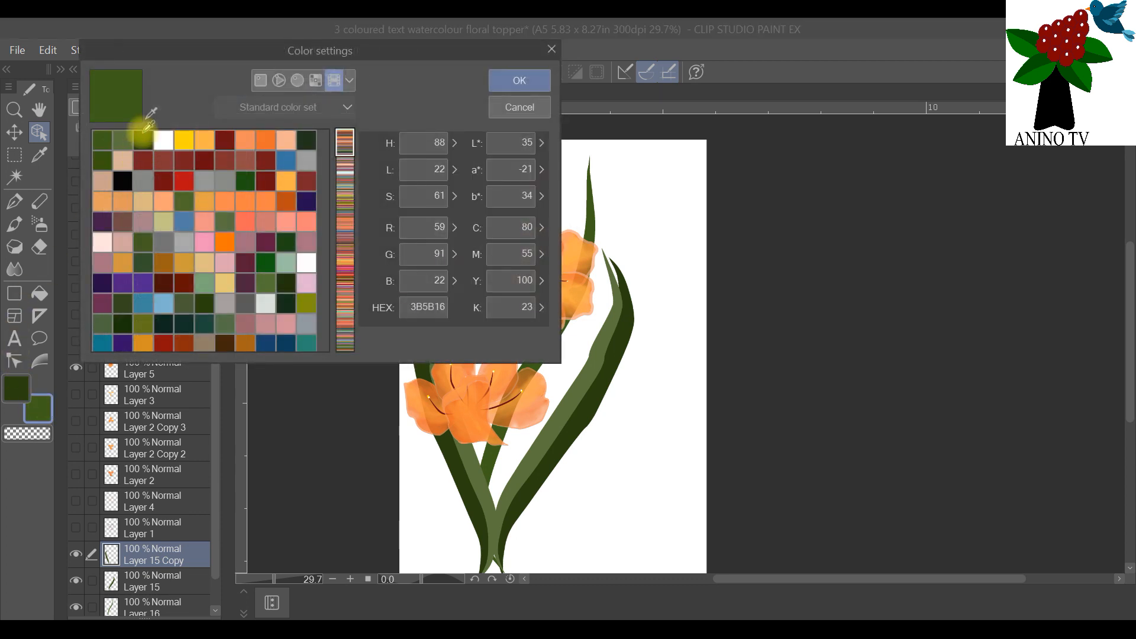
click(164, 139)
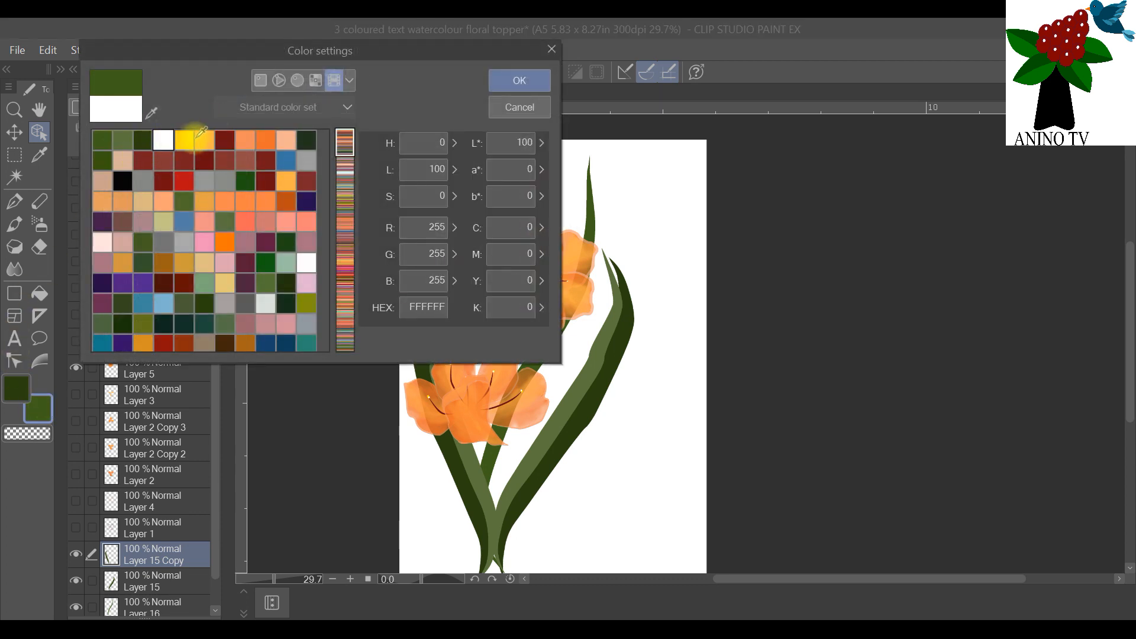
click(507, 79)
click(15, 201)
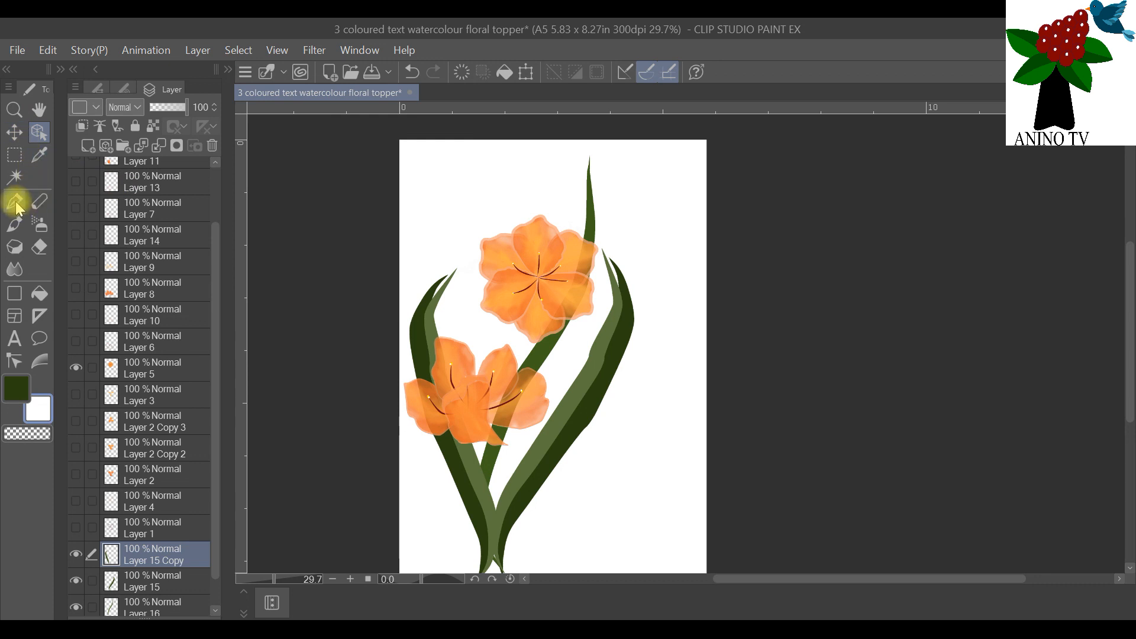
click(96, 89)
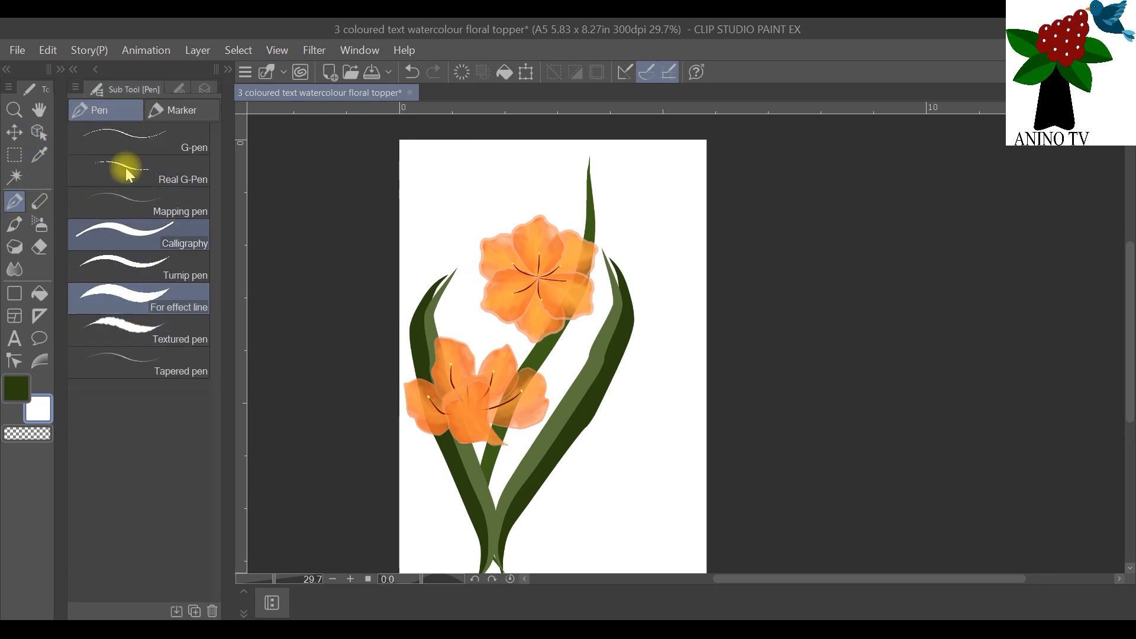
click(178, 88)
click(141, 182)
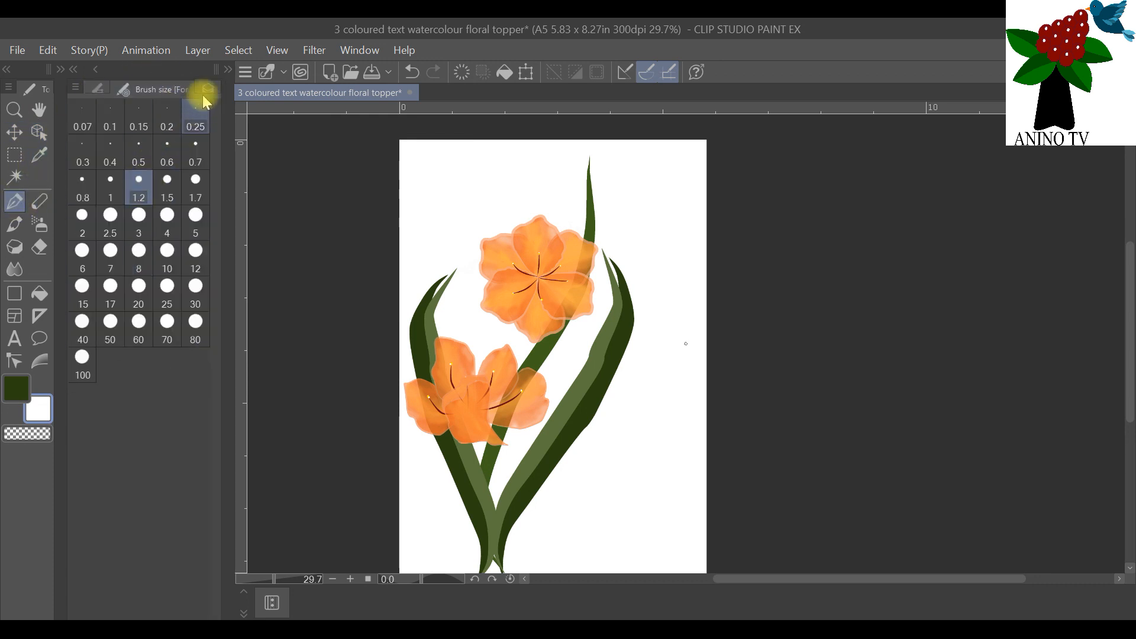
click(207, 89)
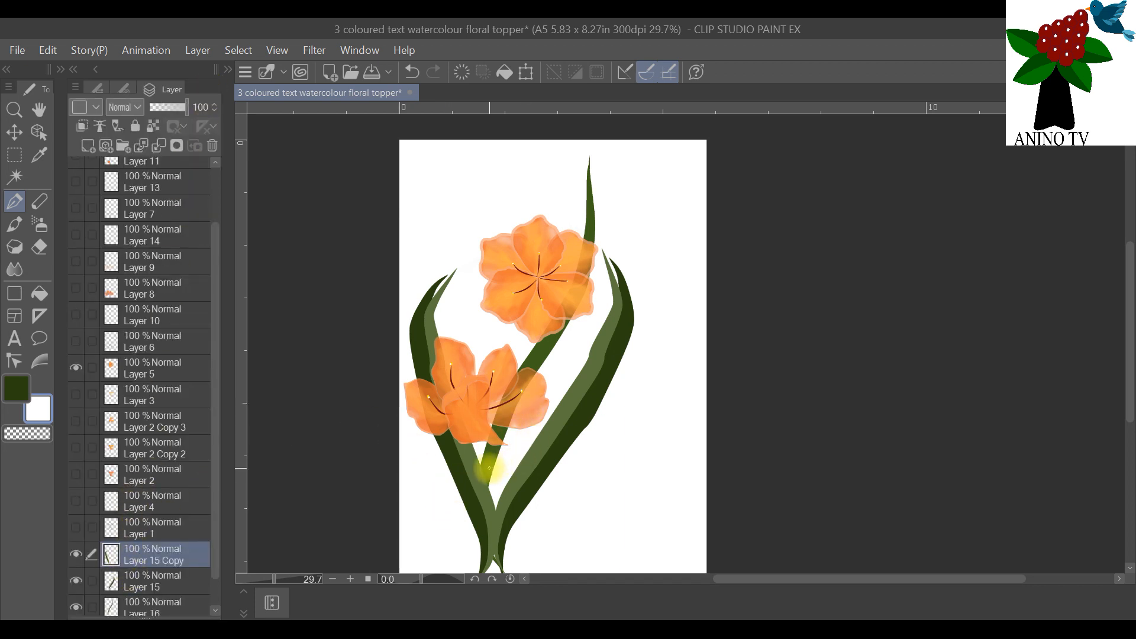
drag(487, 469, 537, 348)
key(ctrl+z)
drag(589, 179, 595, 228)
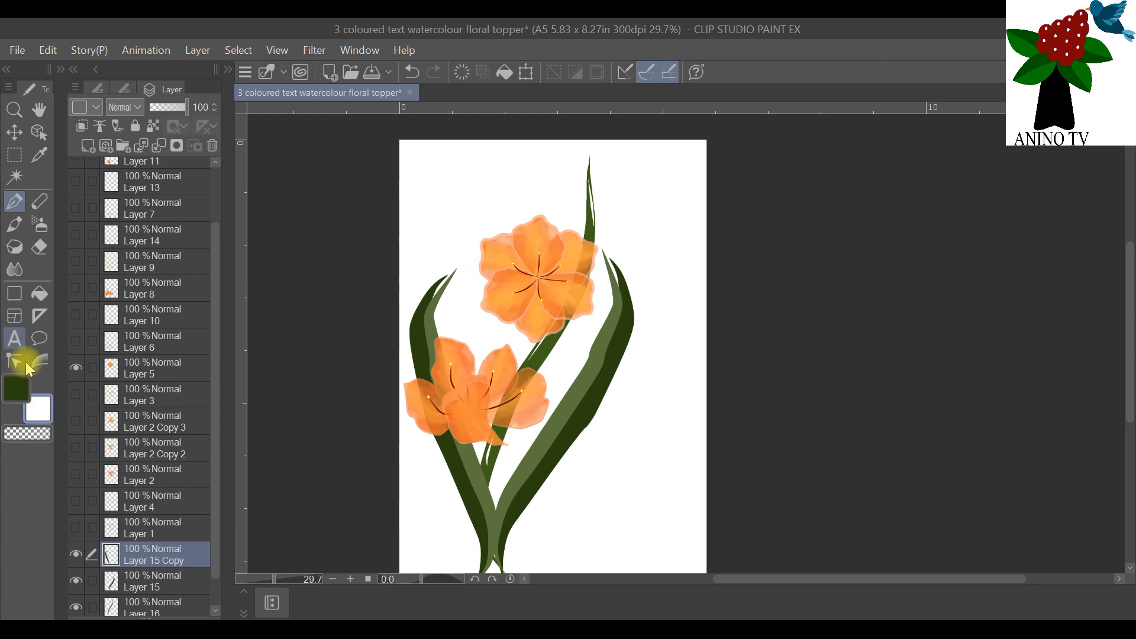
Step: On a new layer, sample the thin leaf's mid green and draw a small shoot branching to the right near its tip
click(87, 148)
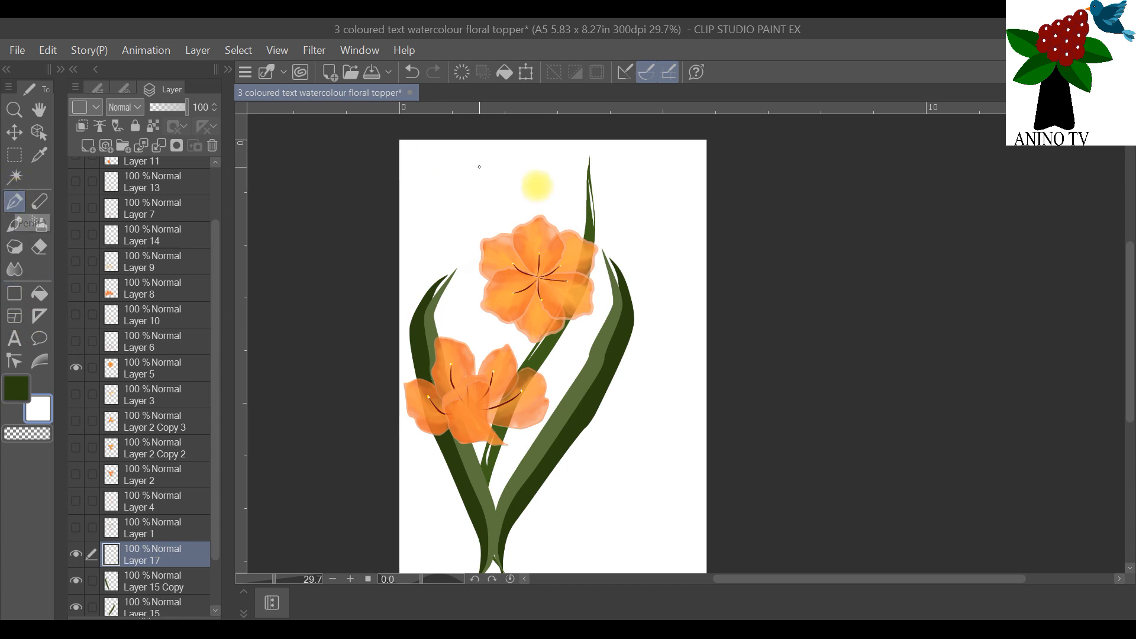
click(23, 386)
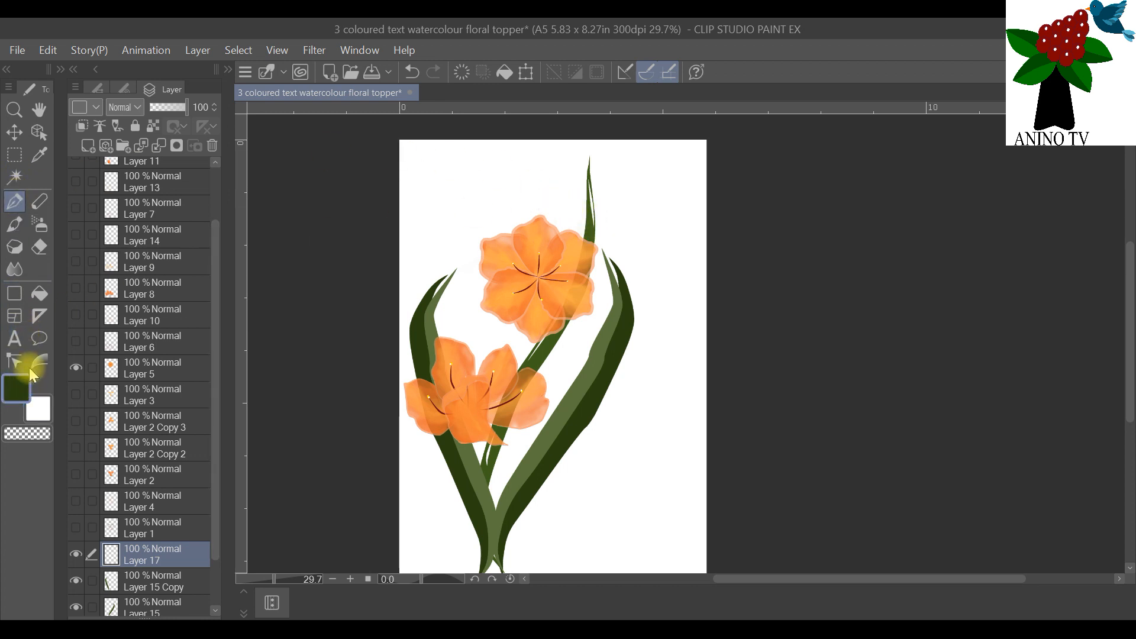
click(38, 156)
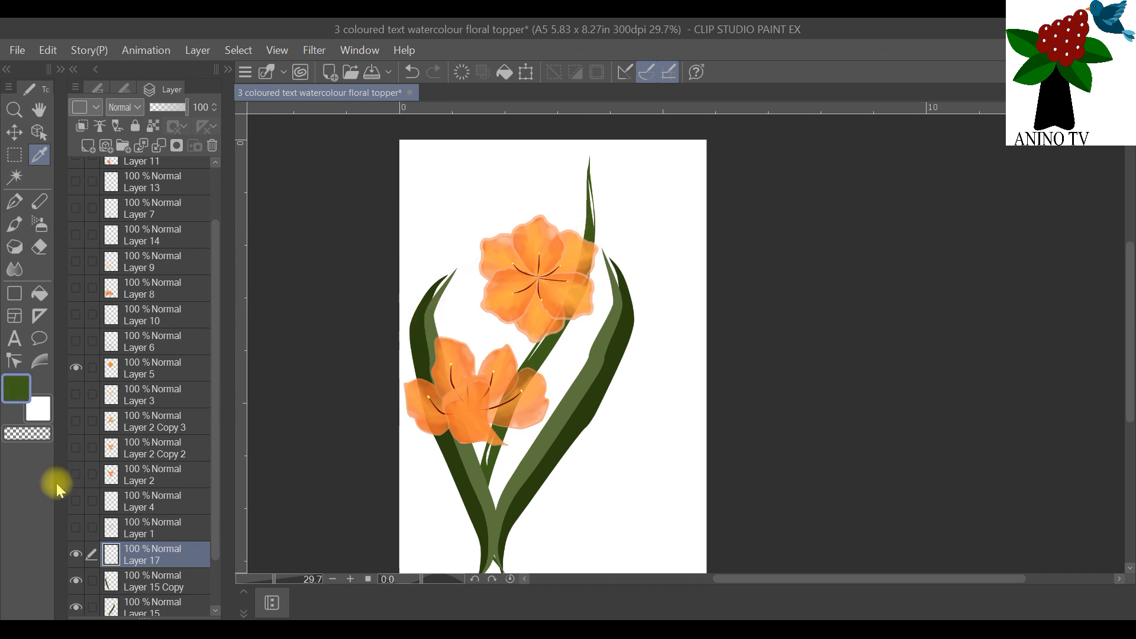
click(17, 206)
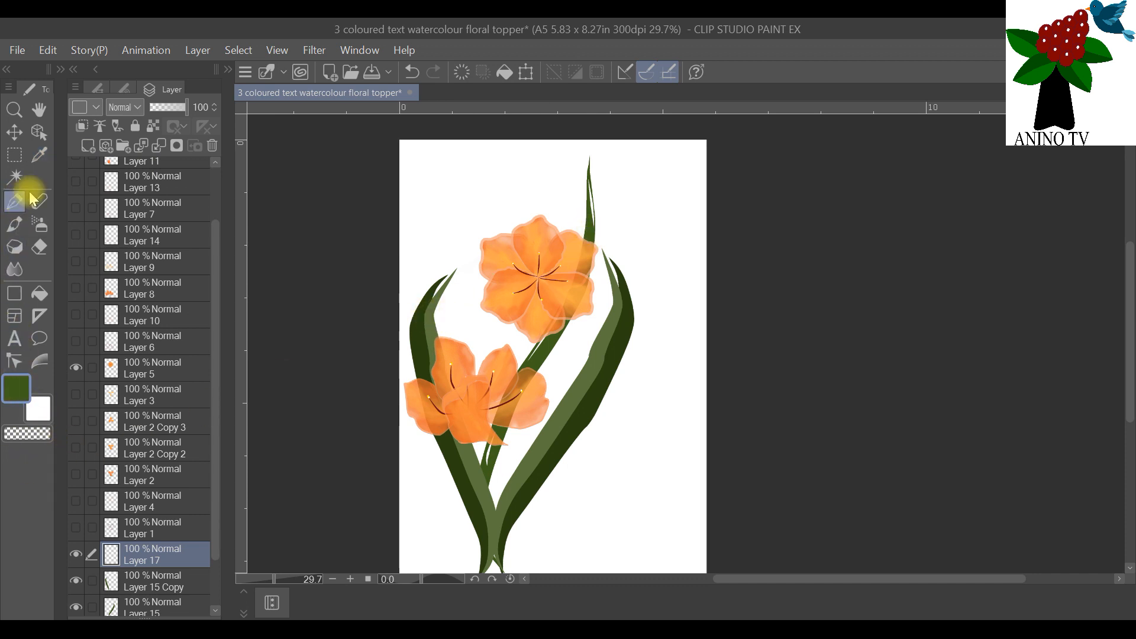
drag(597, 225, 612, 195)
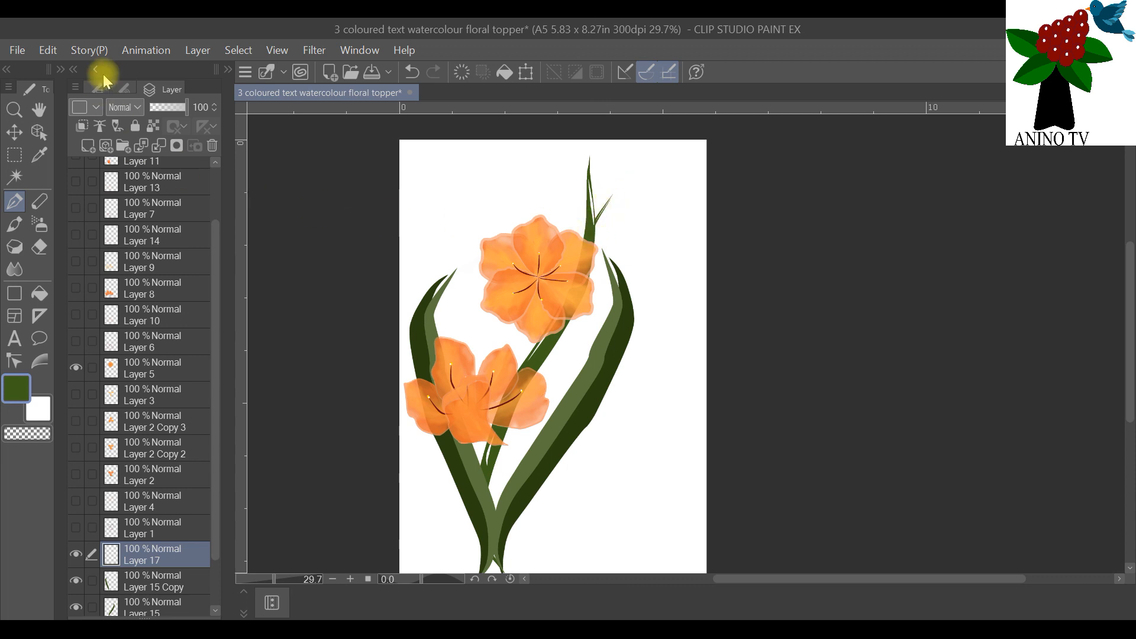
Step: With pen size 3, thicken the right side shoot and draw another shoot branching to the left near the thin leaf's tip
click(124, 88)
click(148, 226)
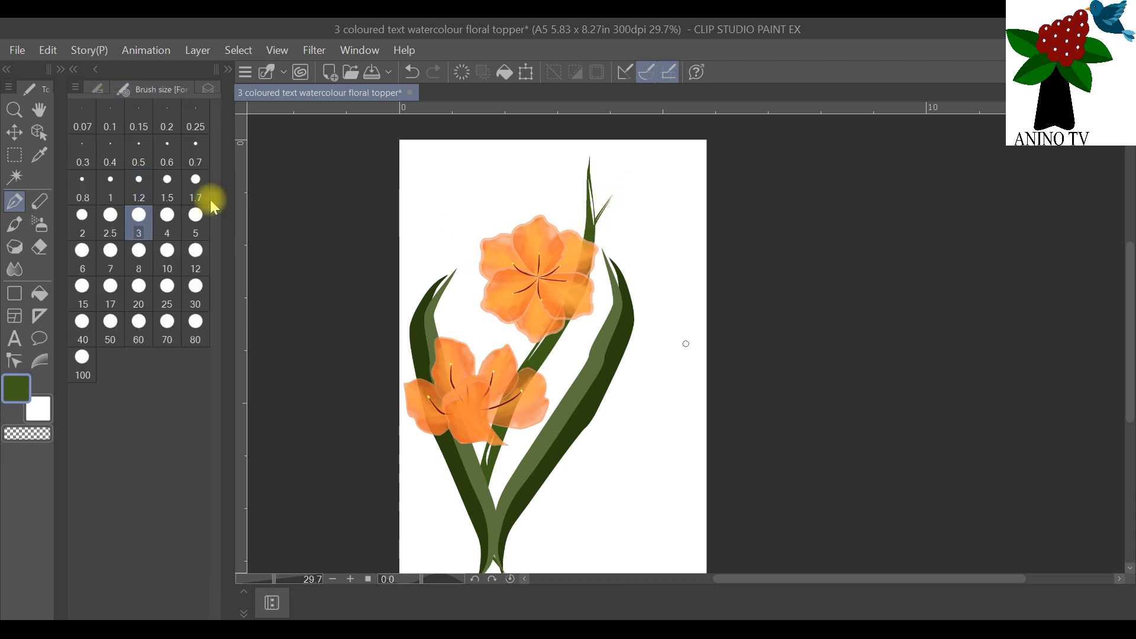
mouse_move(594, 230)
mouse_down()
mouse_move(616, 188)
mouse_move(563, 168)
mouse_up()
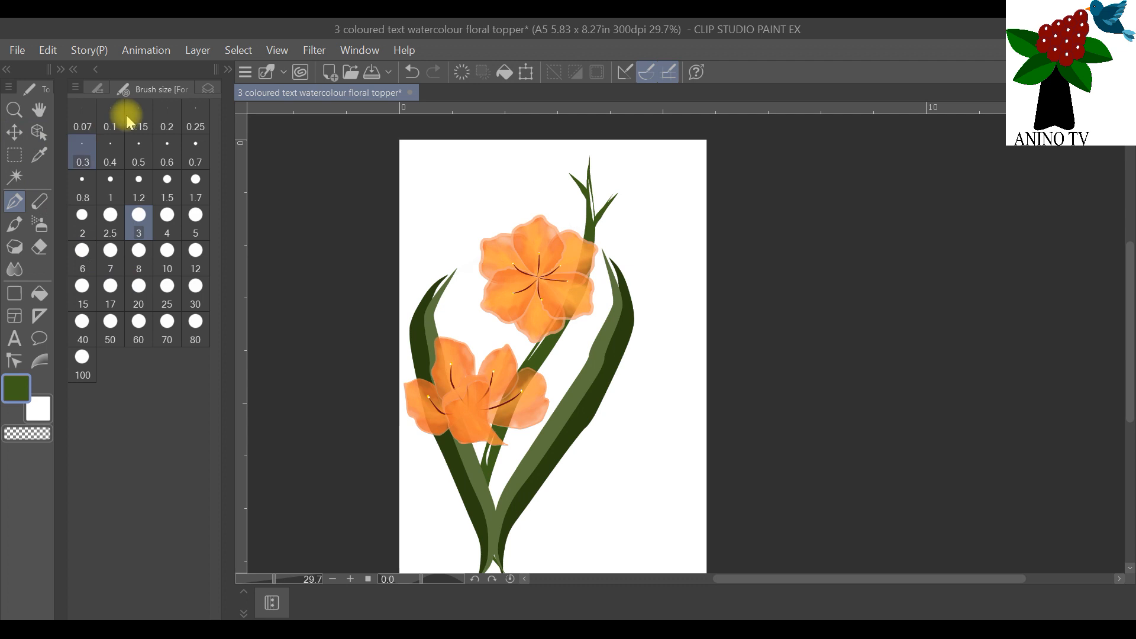
Step: Choose the Brush tool and add a new layer directly above Layer 17, which holds the side shoots
click(201, 90)
click(12, 227)
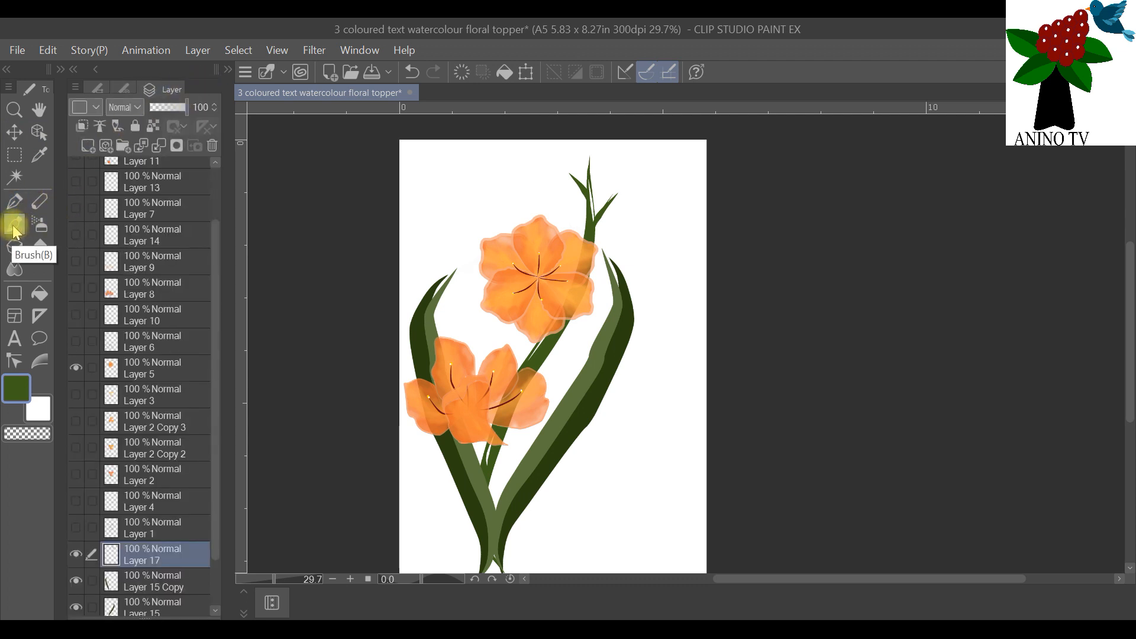
click(88, 147)
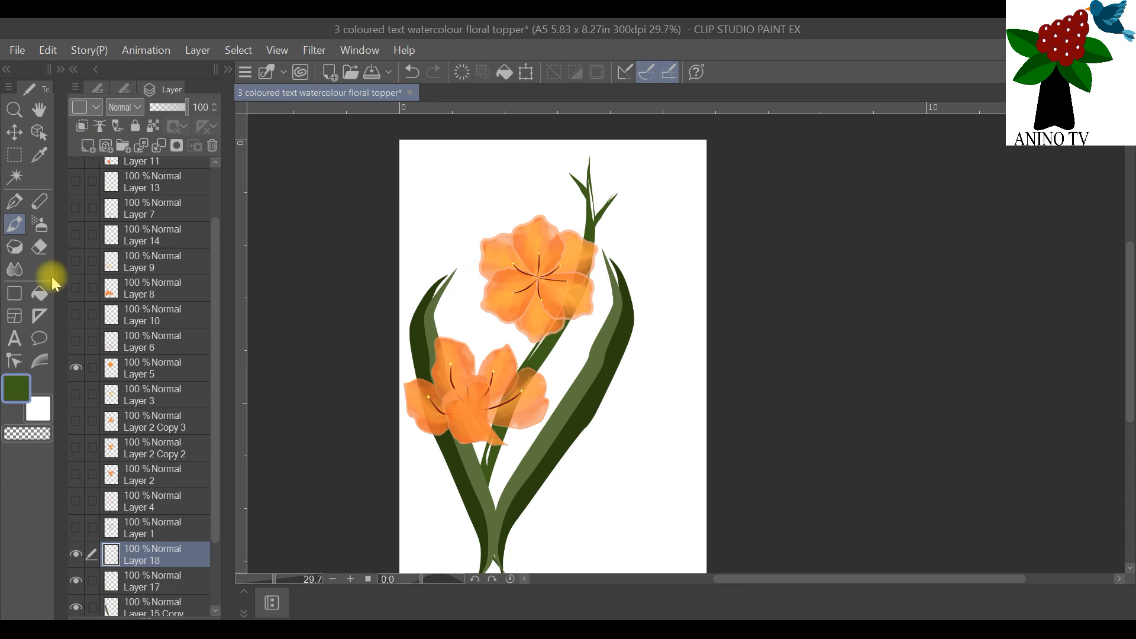
click(88, 146)
click(48, 49)
click(62, 72)
click(76, 552)
click(77, 552)
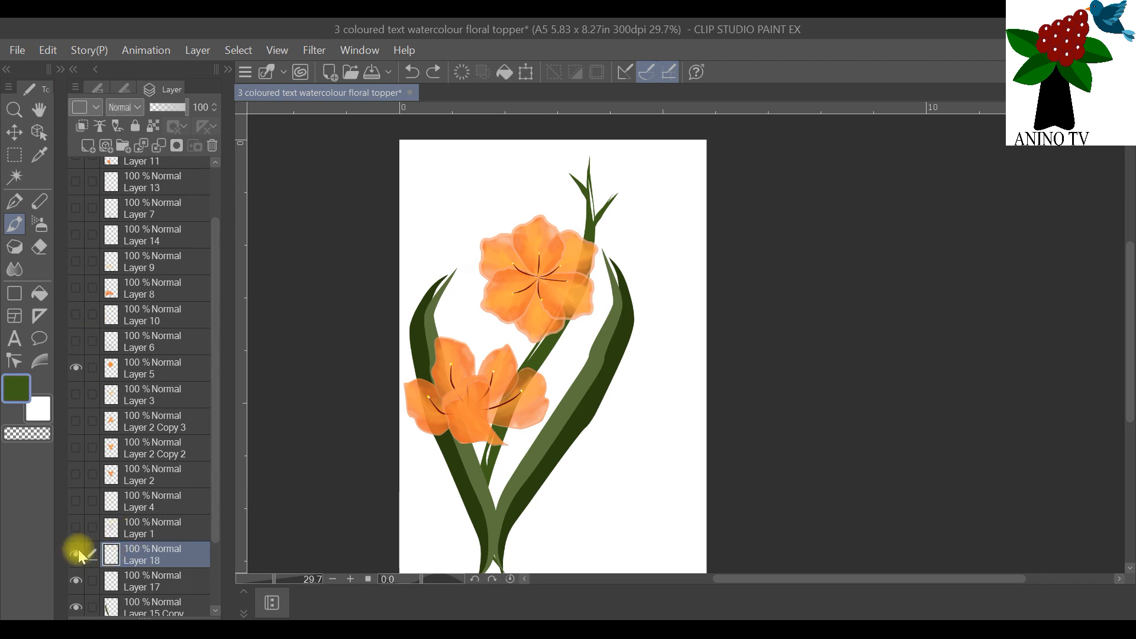
Step: Paint an upright oval orange bud over the central tip of the stem on Layer 18 with brush size 3
click(18, 389)
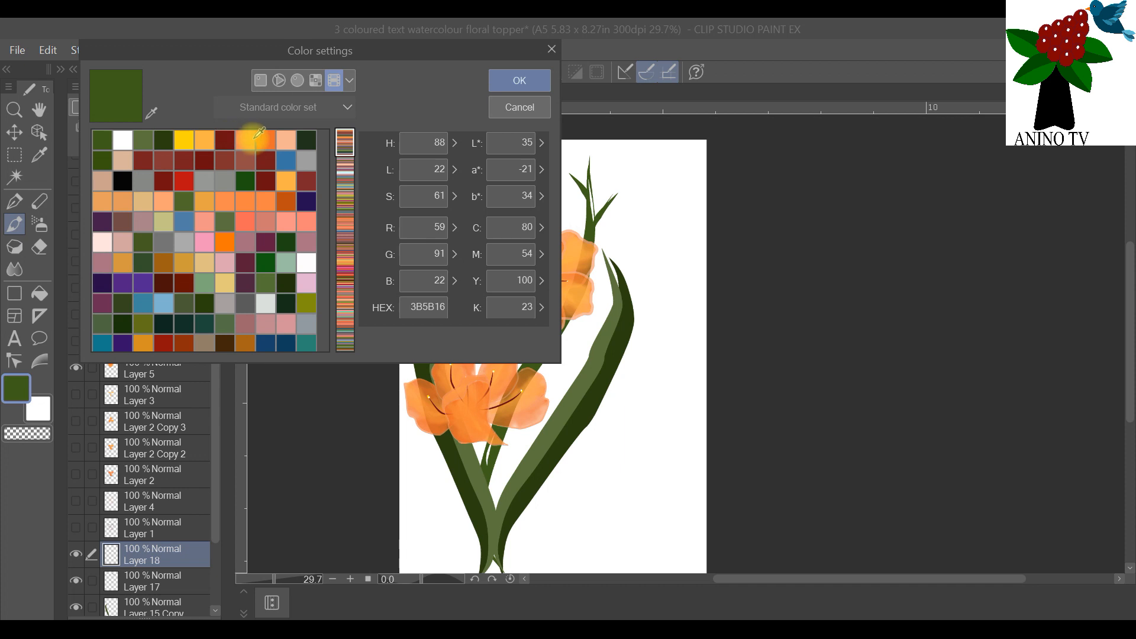
click(253, 137)
click(520, 81)
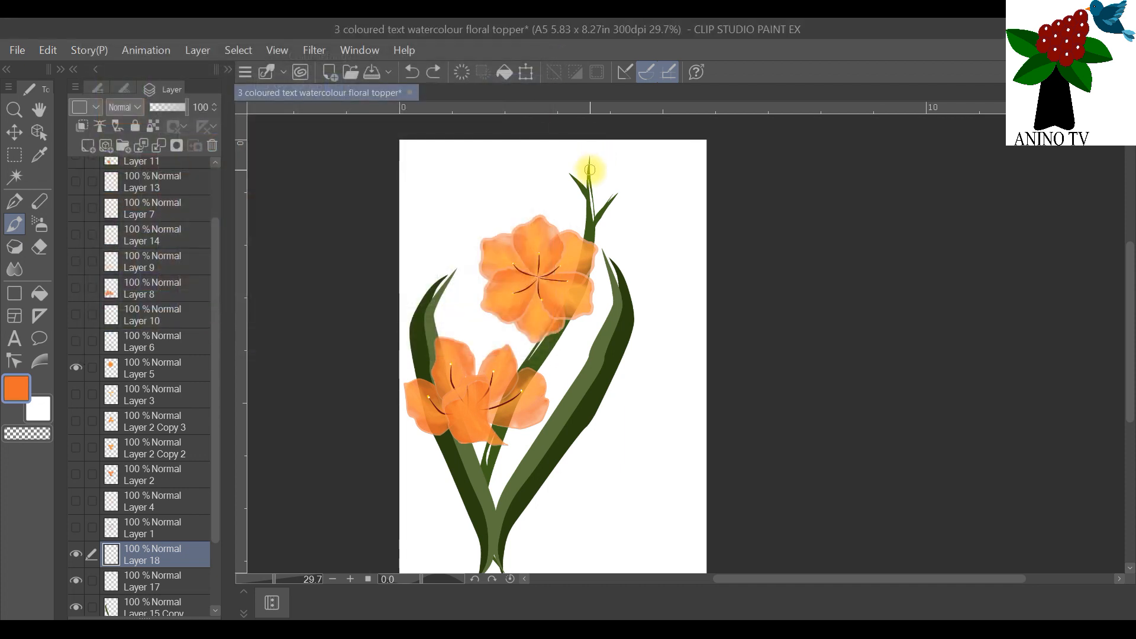
scroll(592, 152, up, 5)
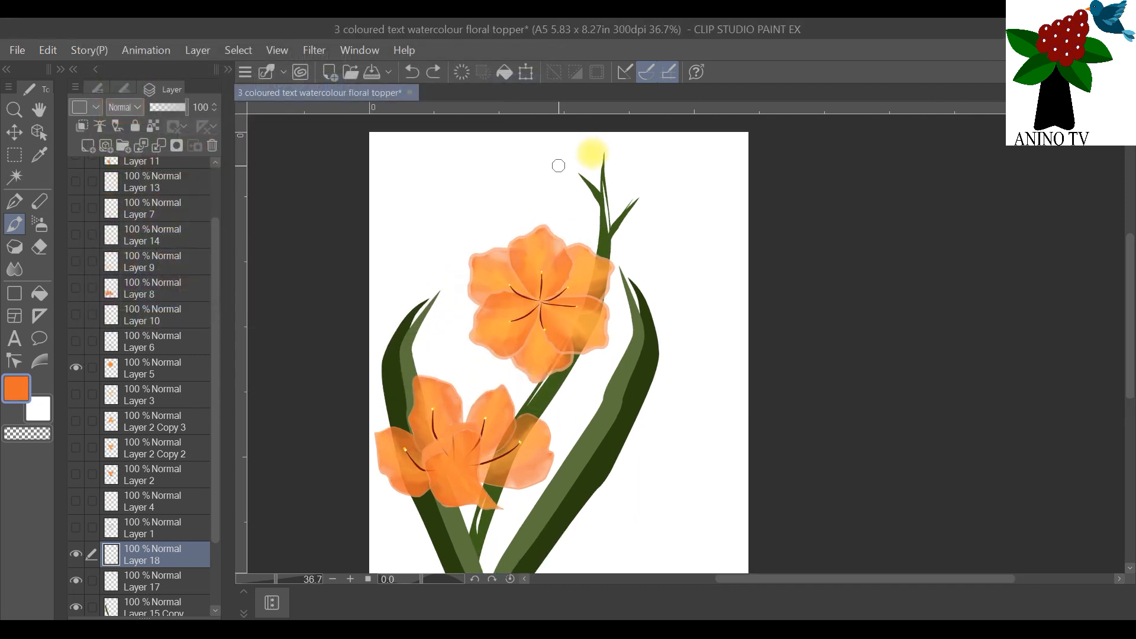
scroll(618, 147, up, 1)
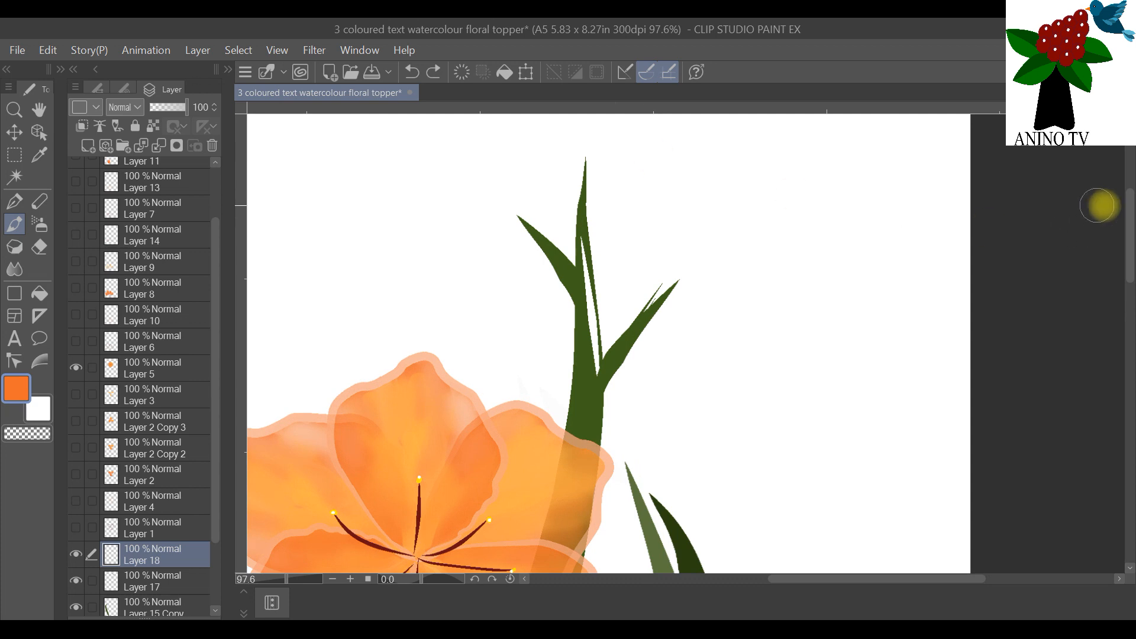
drag(1132, 206, 1127, 189)
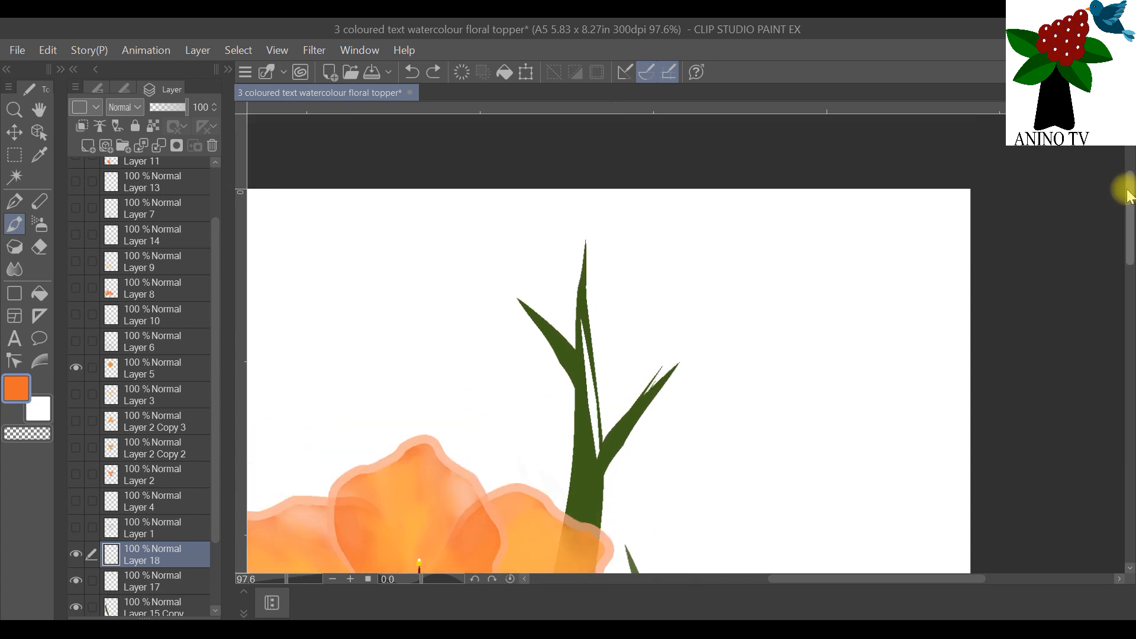
click(106, 86)
click(195, 216)
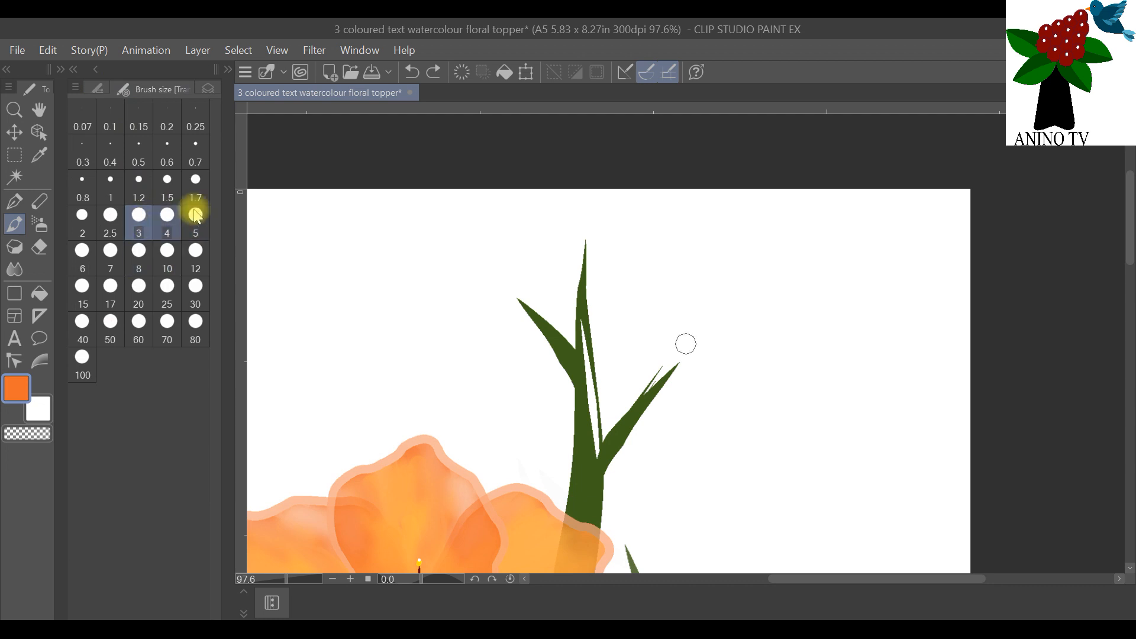
drag(580, 259, 580, 229)
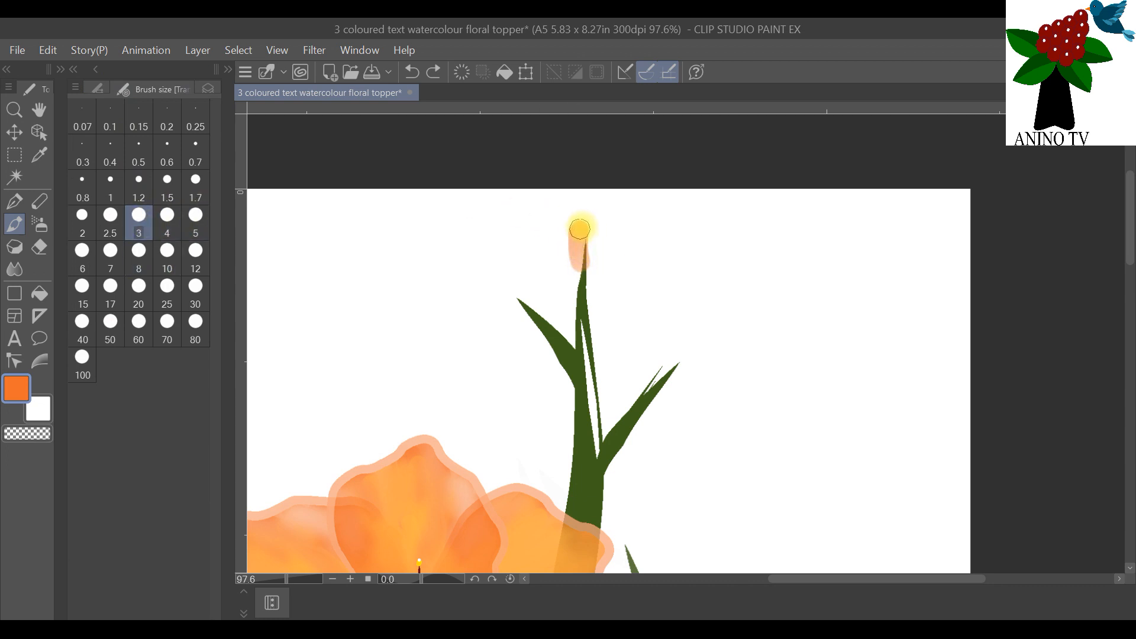
drag(587, 223, 585, 260)
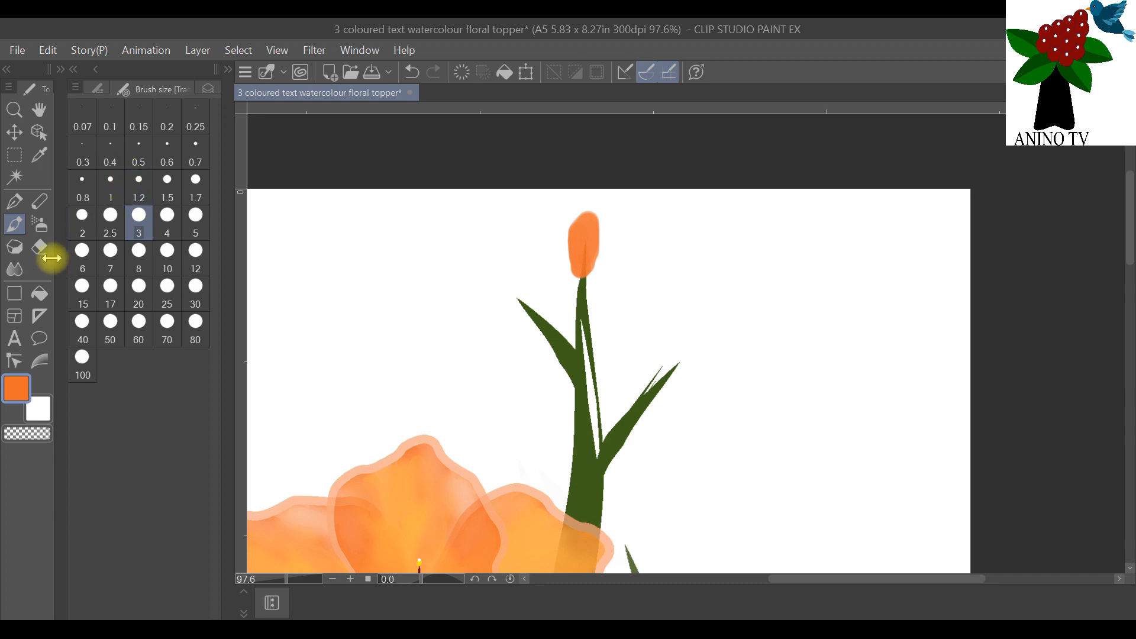
Step: Paint smaller slanted orange buds on the tips of the left and right side shoots with brush size 1.5
click(168, 187)
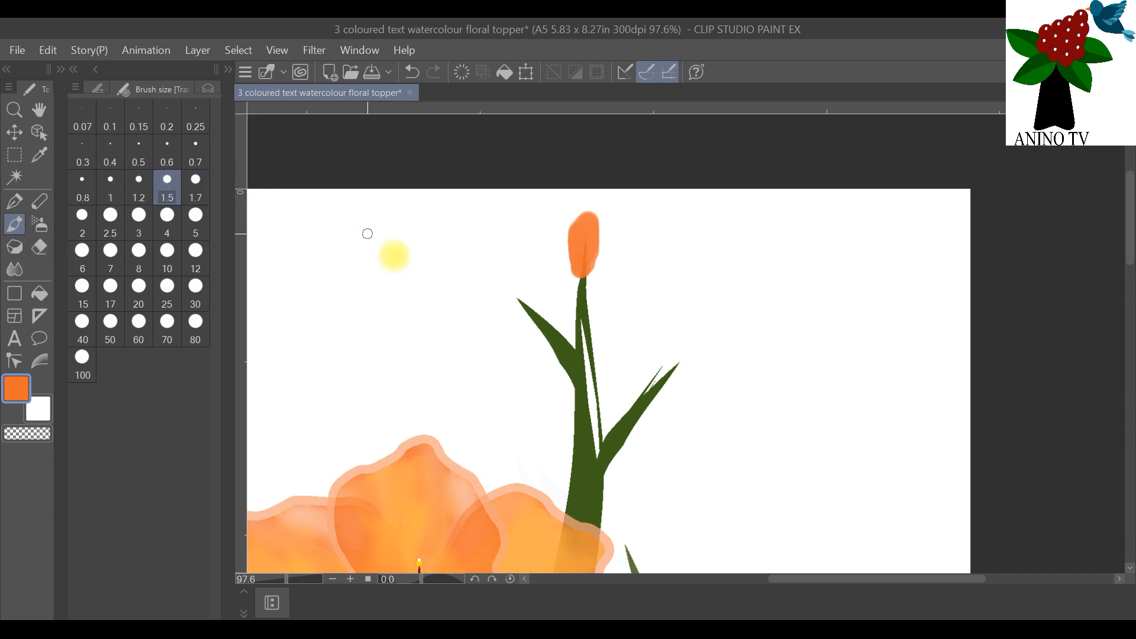
drag(531, 309, 518, 290)
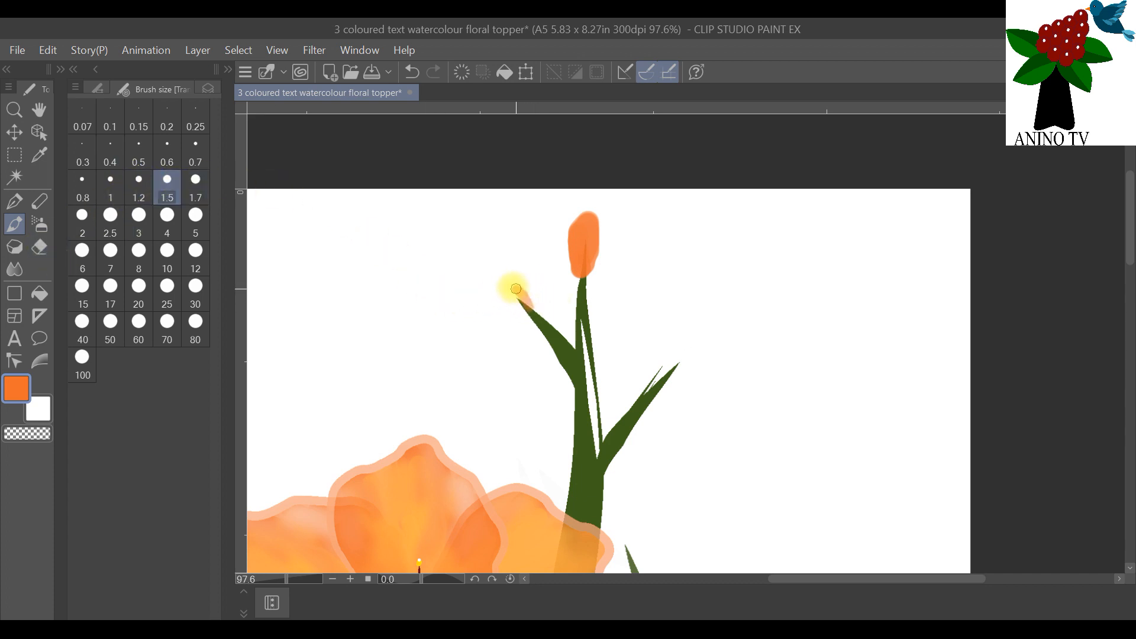
mouse_move(505, 279)
mouse_down()
mouse_move(528, 307)
mouse_move(493, 276)
mouse_move(533, 309)
mouse_move(508, 277)
mouse_up()
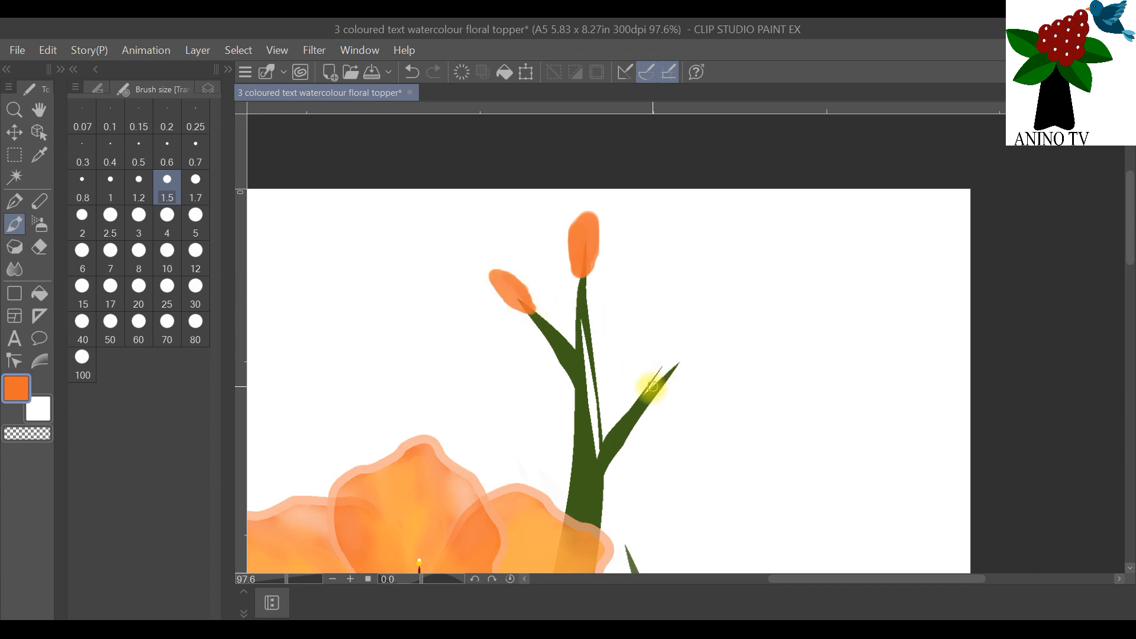
mouse_move(646, 396)
mouse_down()
mouse_move(684, 350)
mouse_move(653, 391)
mouse_move(675, 359)
mouse_move(649, 387)
mouse_move(665, 357)
mouse_move(678, 352)
mouse_move(650, 393)
mouse_move(683, 352)
mouse_move(649, 392)
mouse_move(673, 373)
mouse_up()
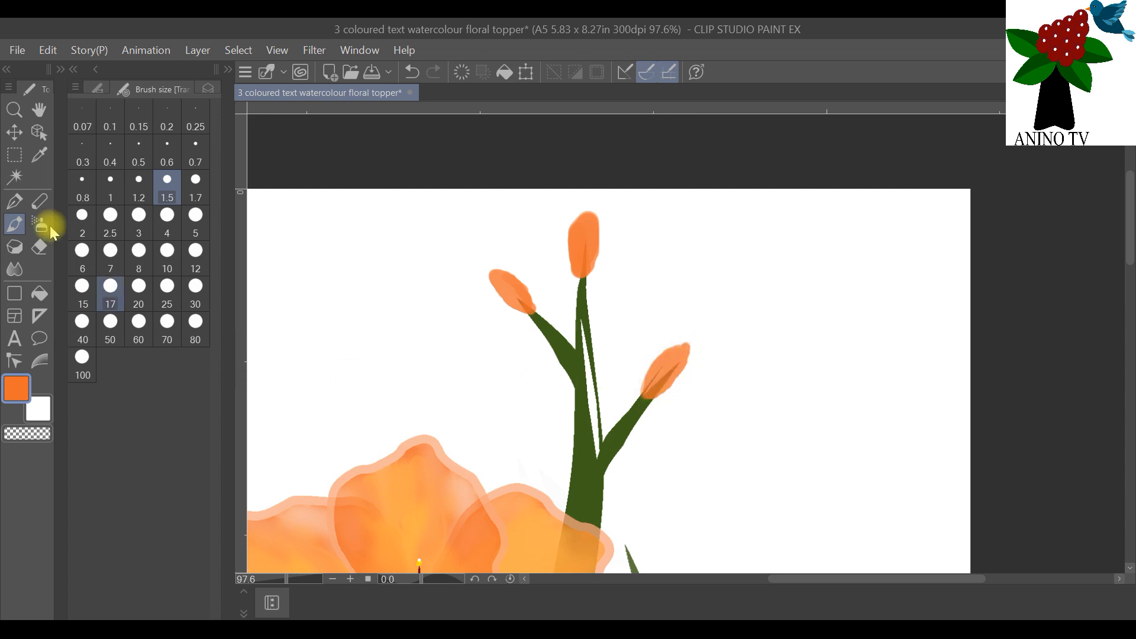
Step: On a new layer above Layer 18, paint yellow-orange FFB244 shading over all three buds
click(207, 86)
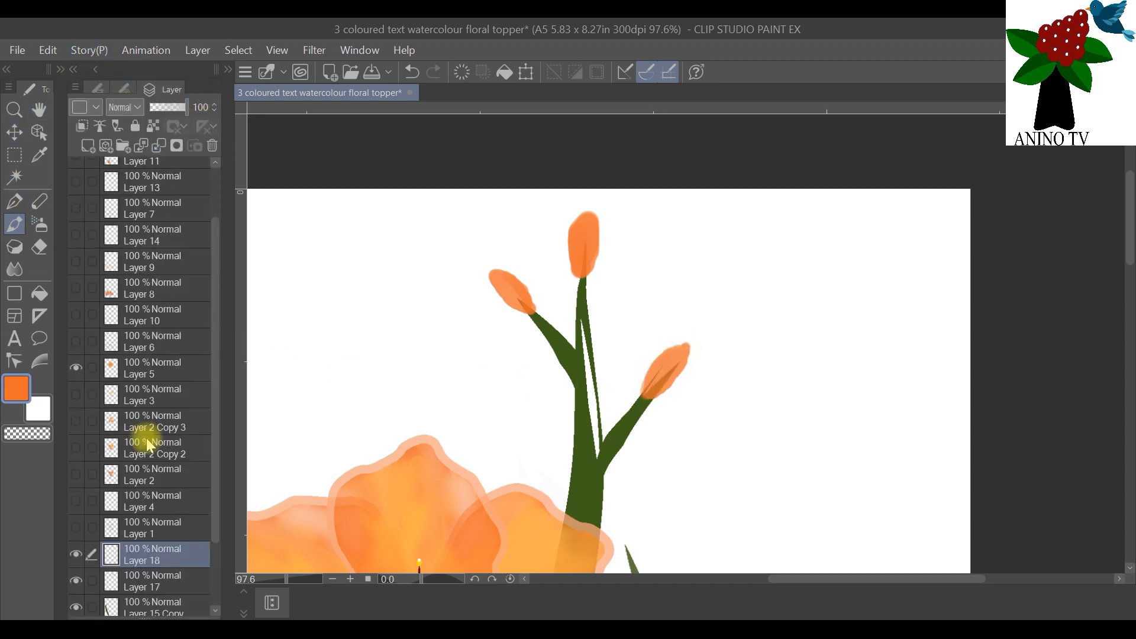
click(83, 127)
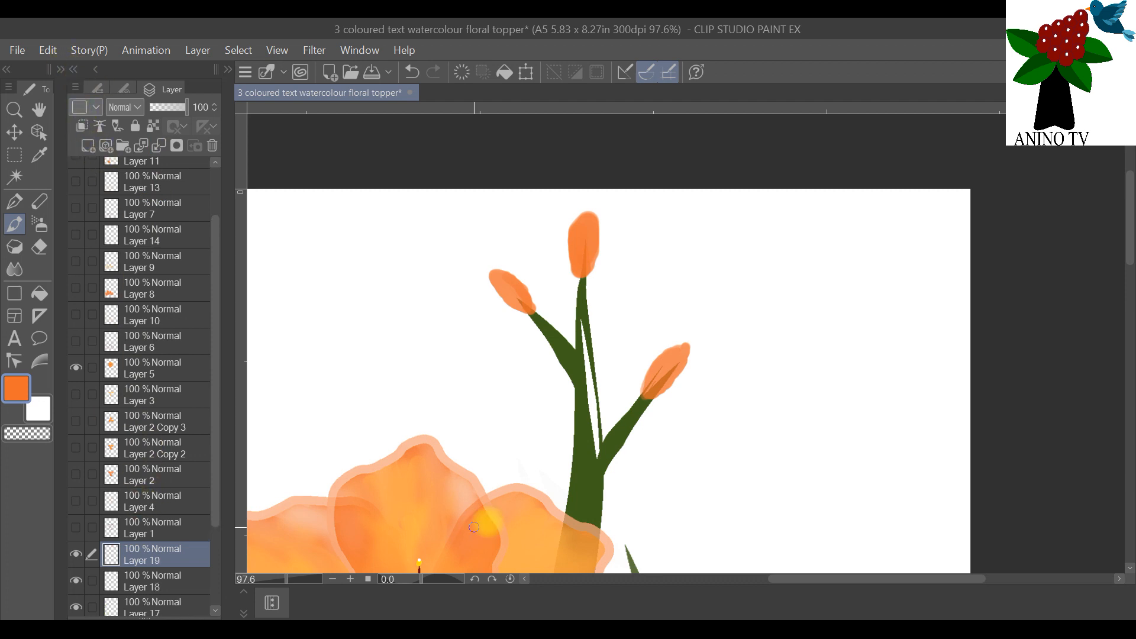
click(35, 414)
click(41, 417)
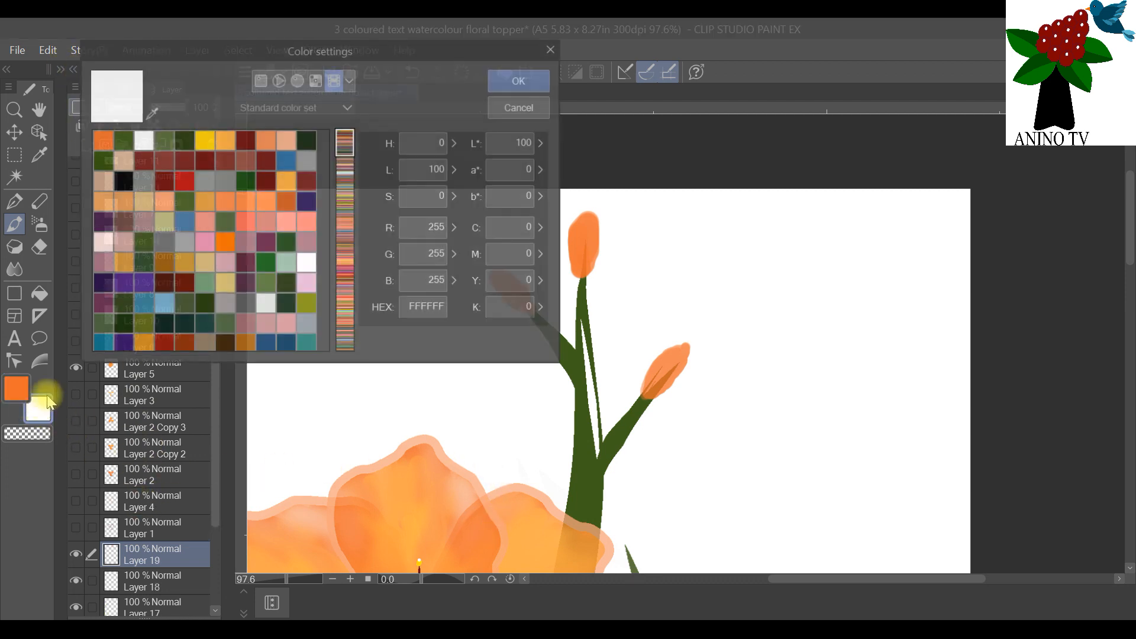
click(224, 140)
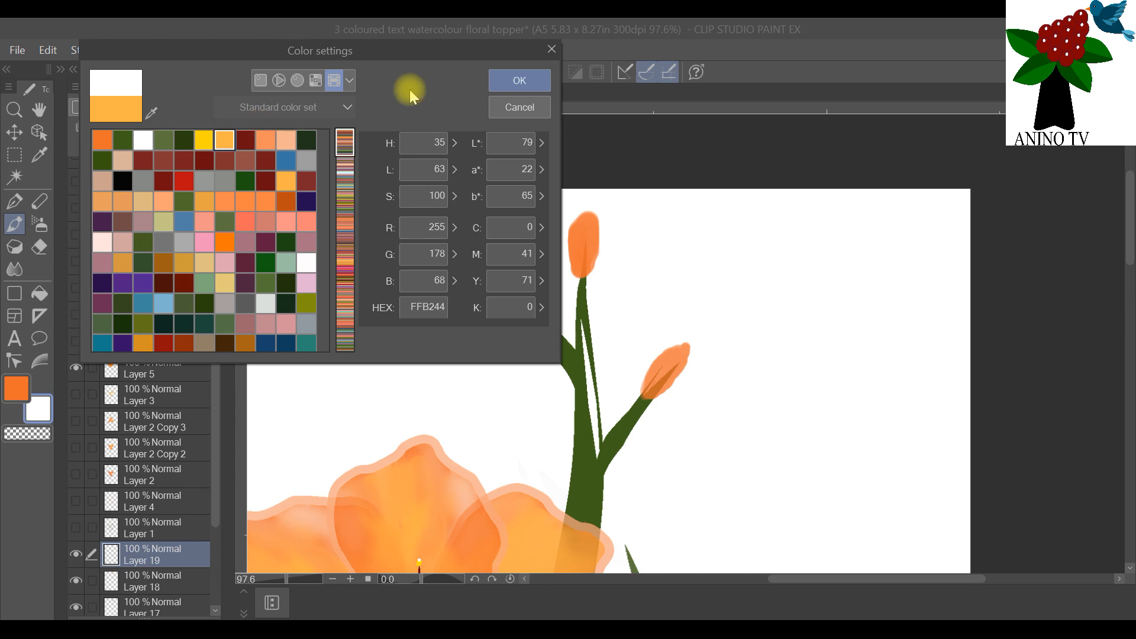
click(515, 81)
mouse_move(649, 382)
mouse_down()
mouse_move(673, 358)
mouse_move(652, 395)
mouse_move(681, 352)
mouse_up()
mouse_move(588, 214)
mouse_down()
mouse_move(580, 260)
mouse_move(583, 221)
mouse_up()
mouse_move(536, 311)
mouse_down()
mouse_move(520, 310)
mouse_move(515, 285)
mouse_move(519, 299)
mouse_up()
Step: Blend the yellow-orange shading into all three buds on Layer 19 using the Blend tool at brush size 1.5
click(15, 269)
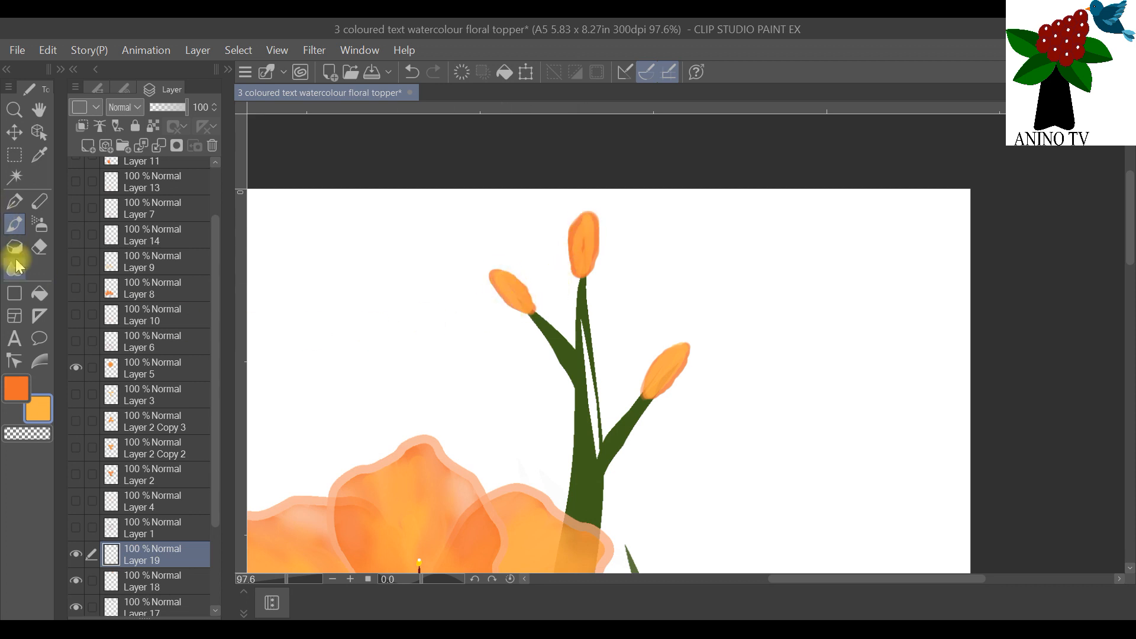
click(123, 90)
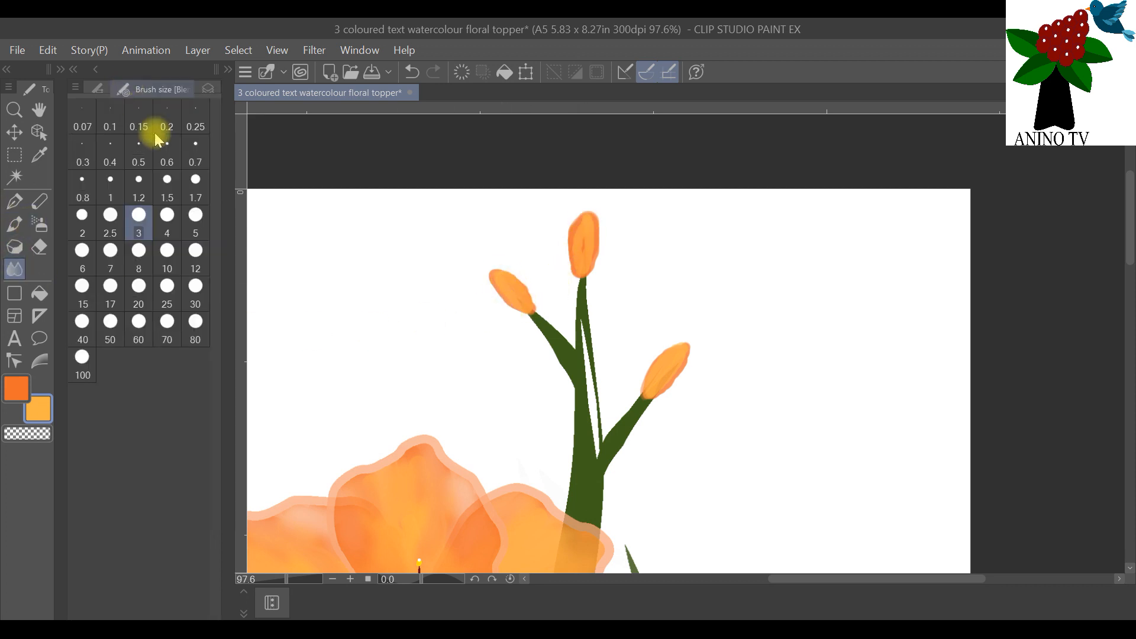
click(167, 183)
drag(474, 238, 507, 288)
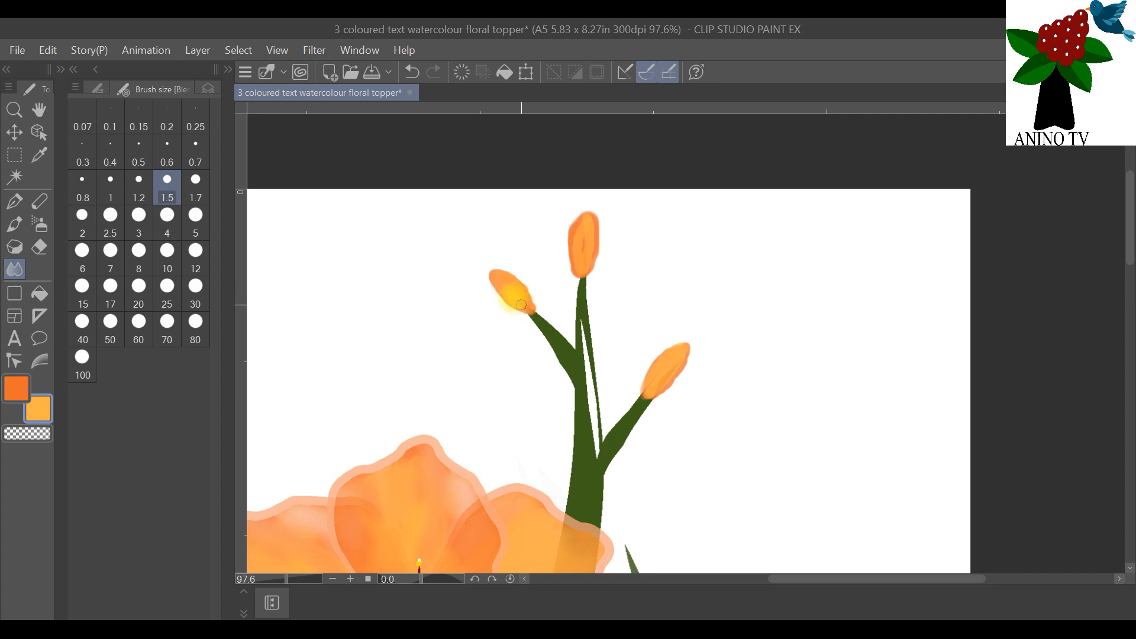
mouse_move(507, 290)
mouse_down()
mouse_move(500, 280)
mouse_move(515, 296)
mouse_up()
mouse_move(582, 272)
mouse_down()
mouse_move(573, 247)
mouse_move(582, 252)
mouse_move(579, 229)
mouse_move(592, 220)
mouse_move(591, 242)
mouse_up()
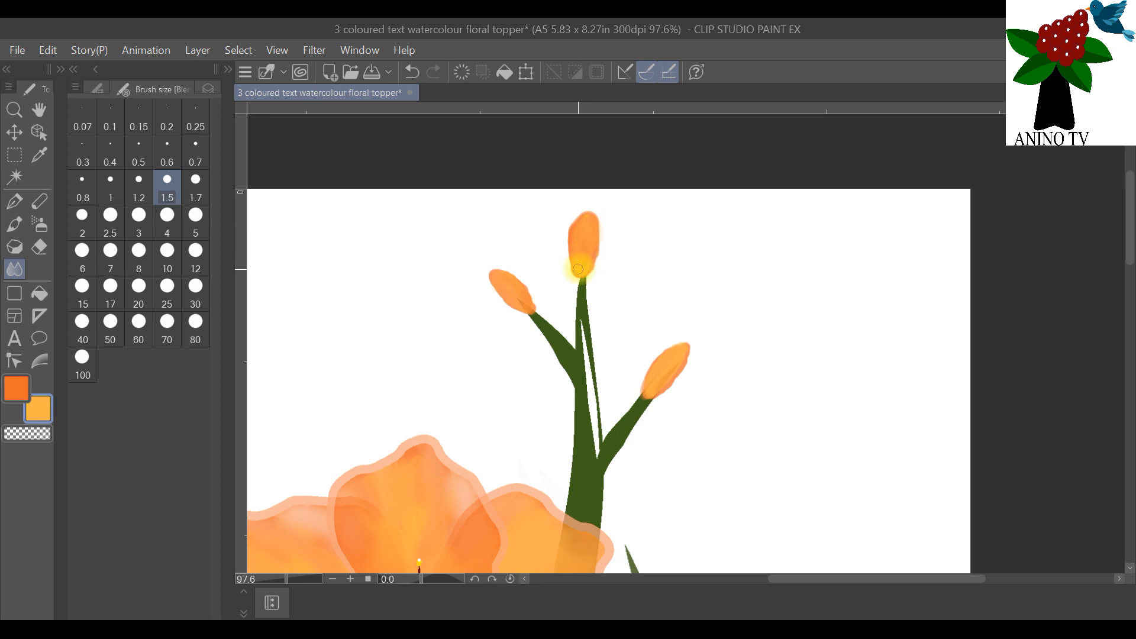
mouse_move(658, 349)
mouse_down()
mouse_move(647, 391)
mouse_move(683, 352)
mouse_move(650, 390)
mouse_move(673, 368)
mouse_up()
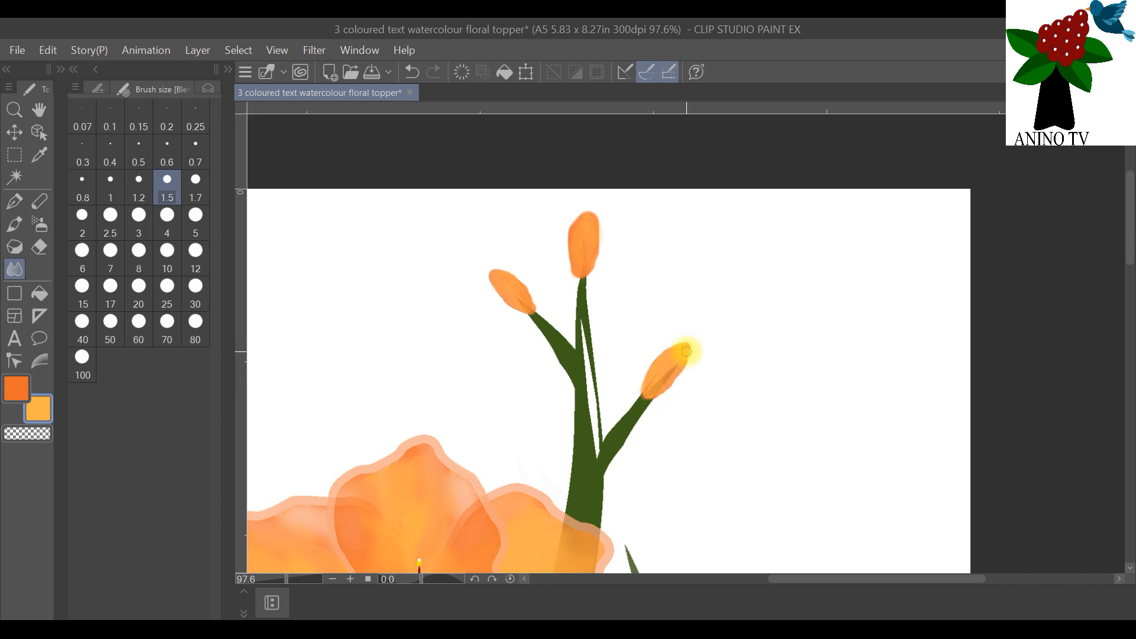
Step: Select Layer 13 Copy with the Operation tool and nudge the lower orange flower slightly
scroll(681, 355, down, 3)
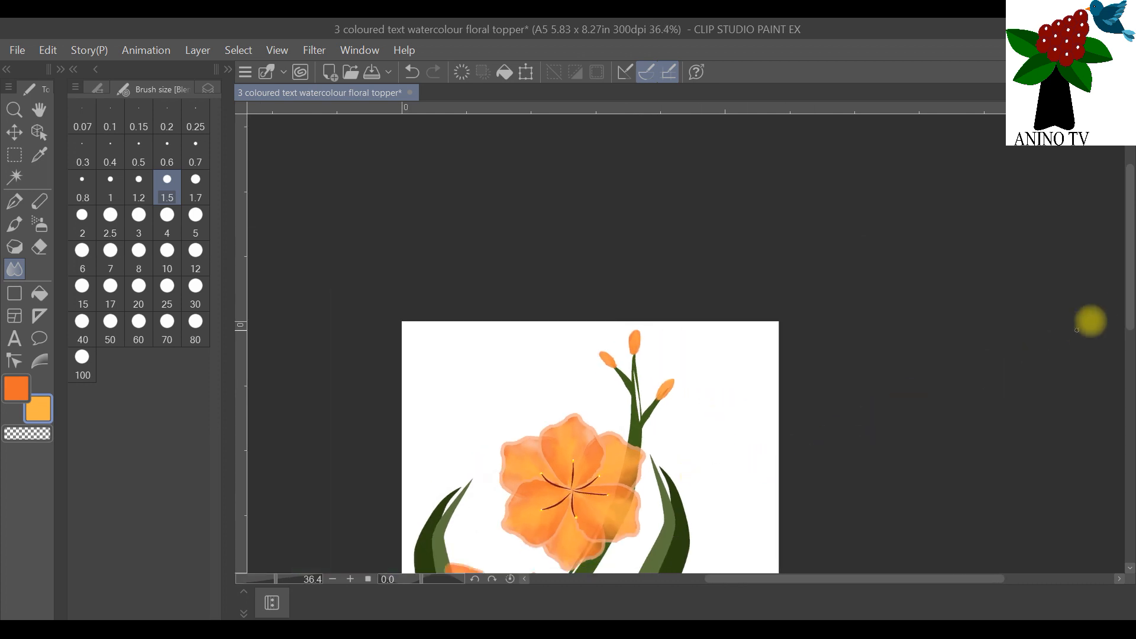
drag(1132, 254, 1131, 341)
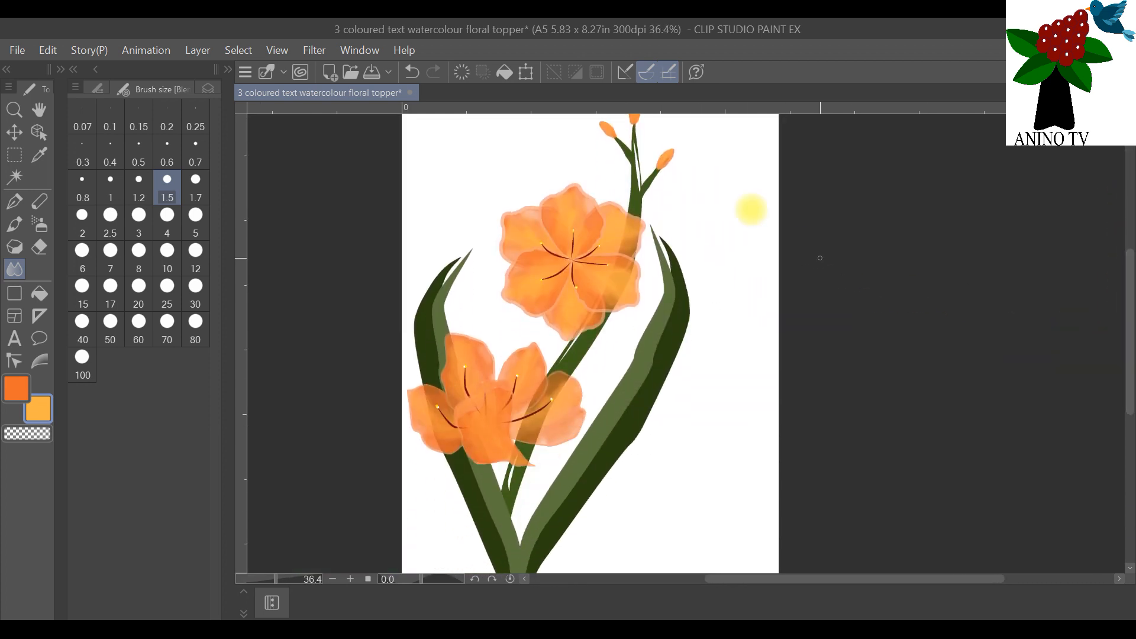
scroll(707, 179, down, 2)
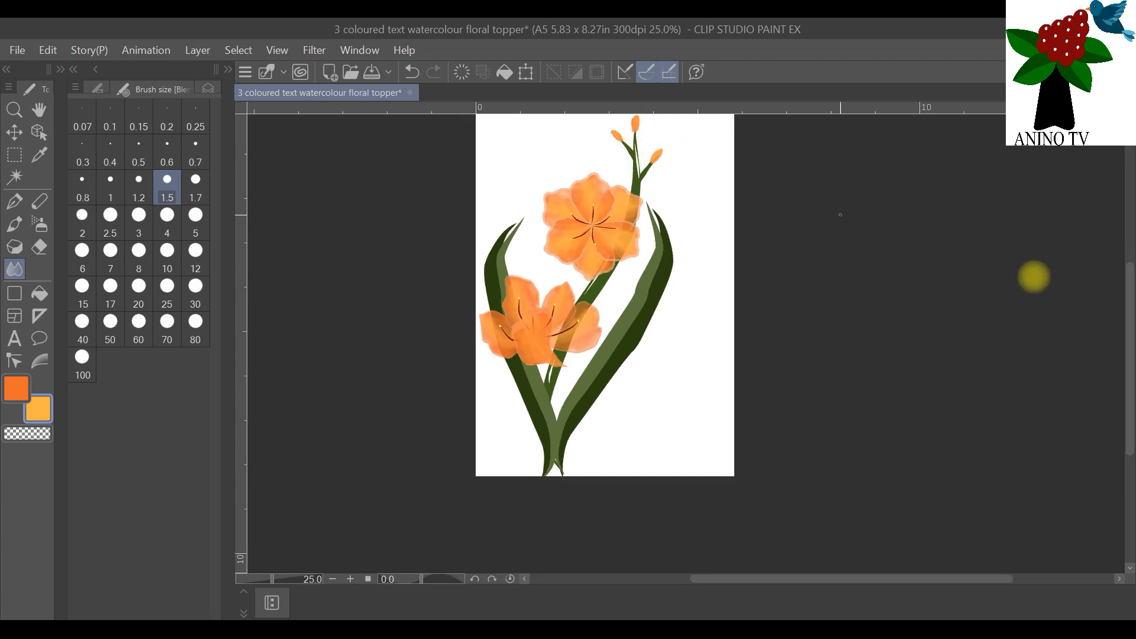
drag(1124, 292, 1124, 261)
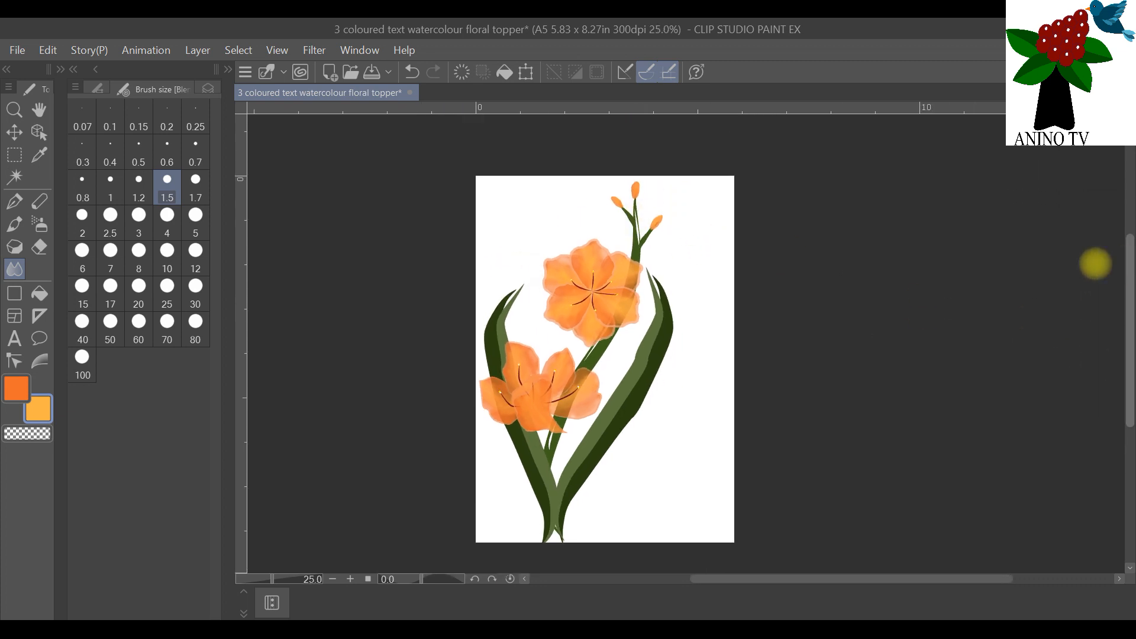
scroll(837, 314, up, 1)
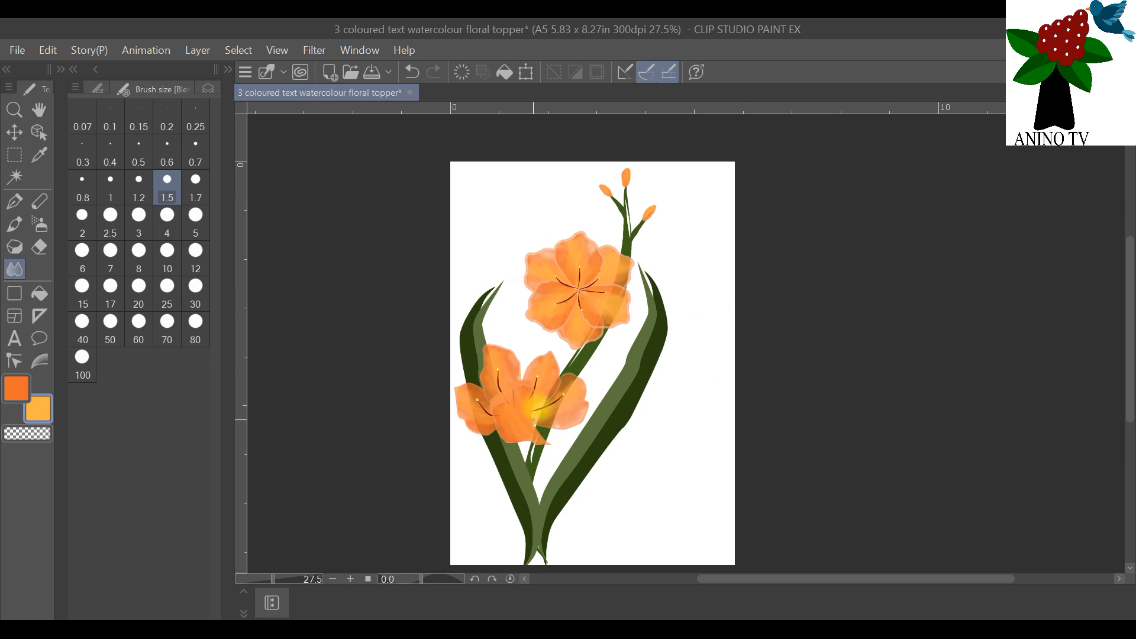
click(207, 90)
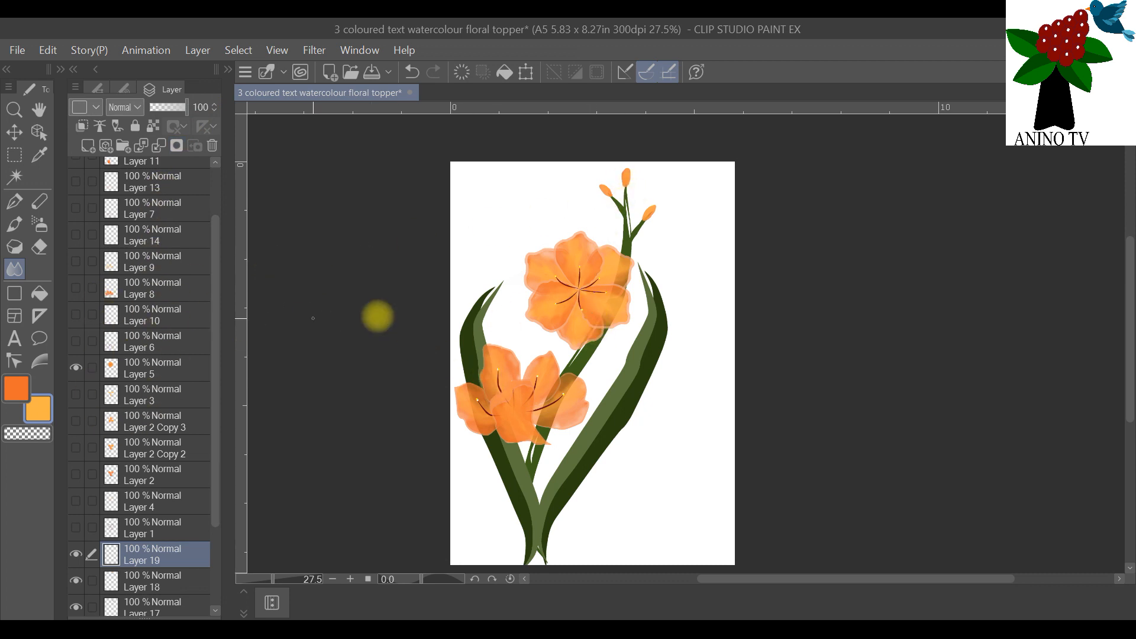
click(38, 132)
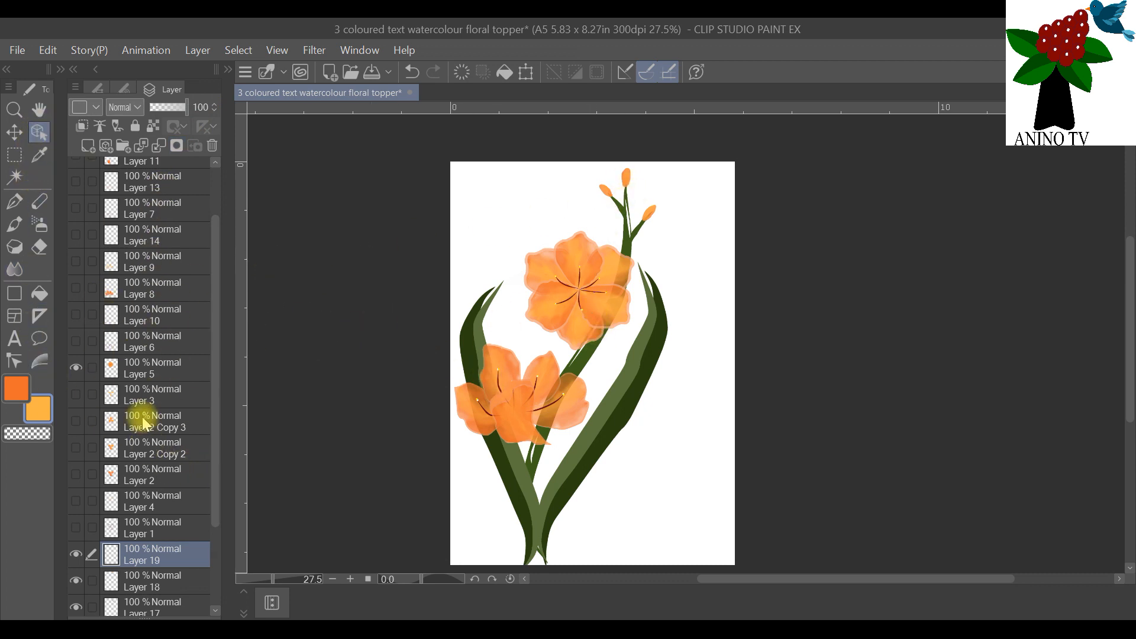
drag(212, 251, 217, 203)
click(169, 205)
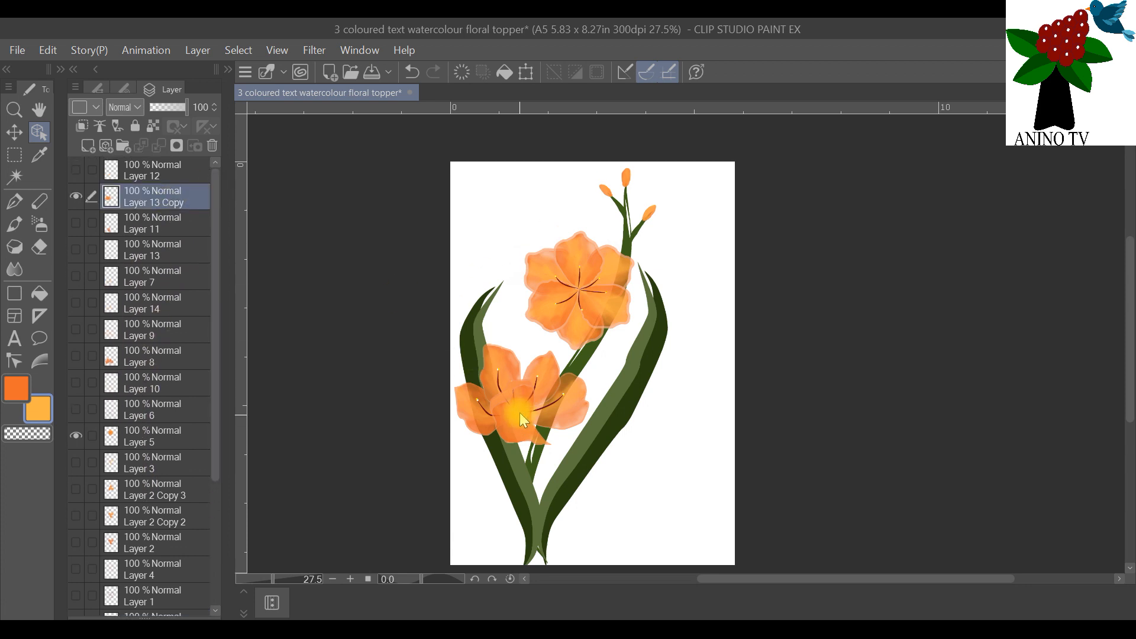
drag(530, 396, 524, 388)
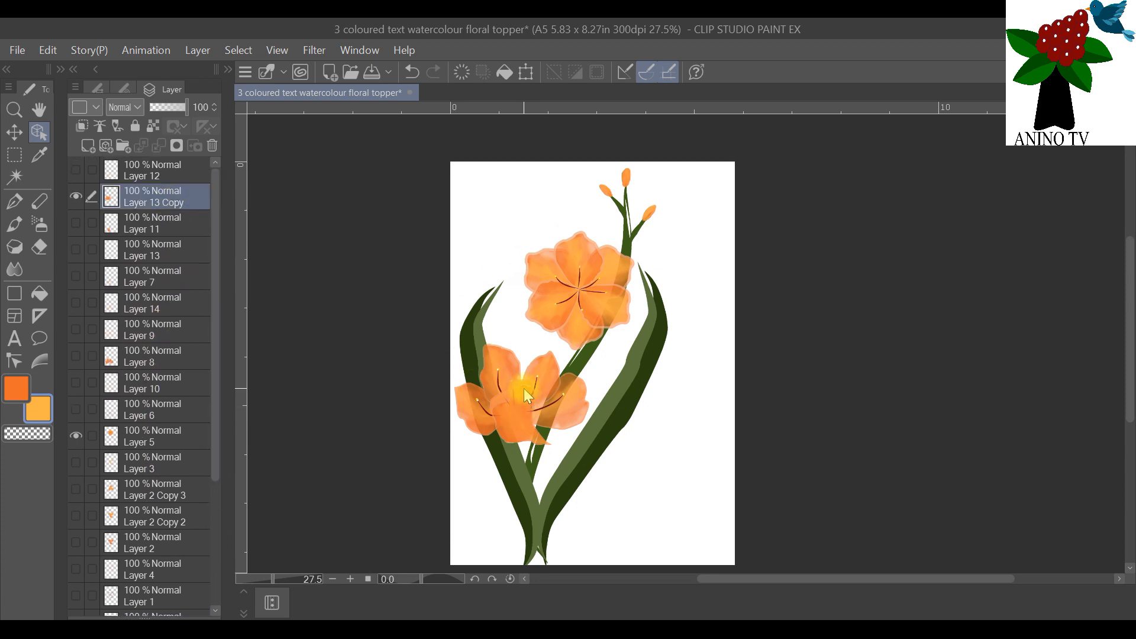
Step: Rotate the lower flower about 15 degrees counterclockwise and shift it down over the leaves
click(525, 73)
drag(541, 332, 520, 330)
drag(530, 406, 523, 444)
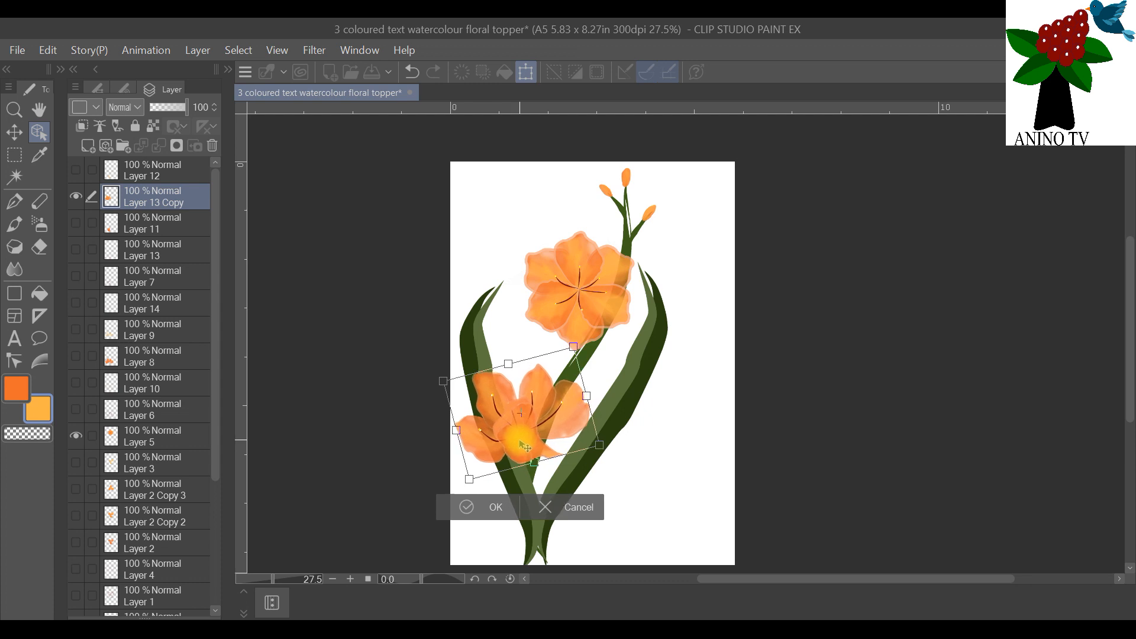
click(500, 510)
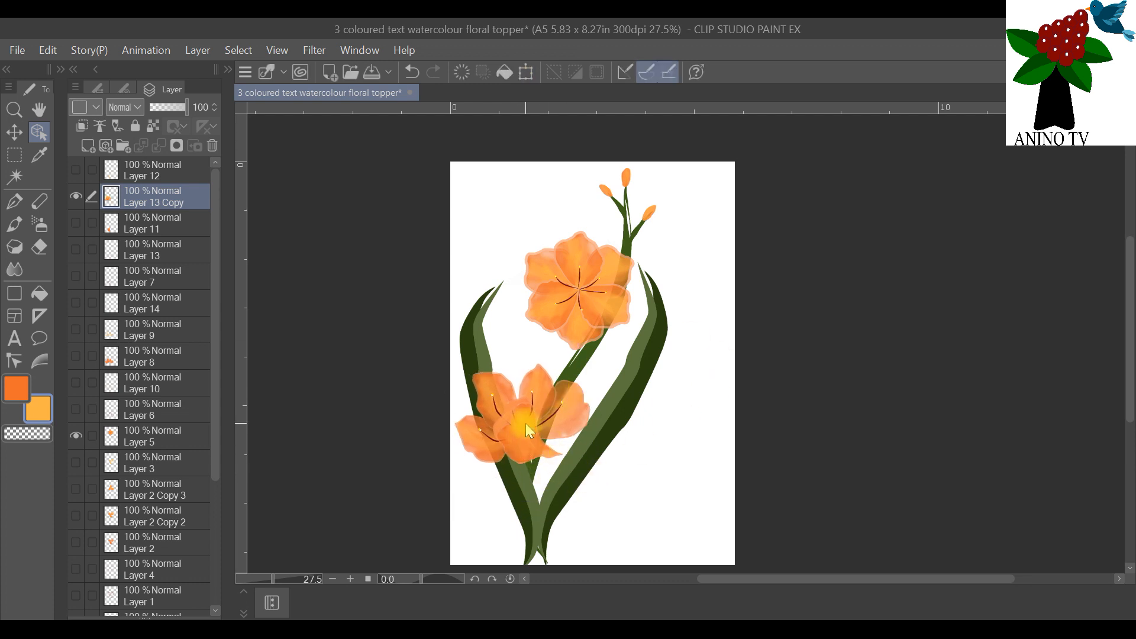
mouse_move(534, 434)
mouse_down()
mouse_move(538, 483)
mouse_move(527, 427)
mouse_up()
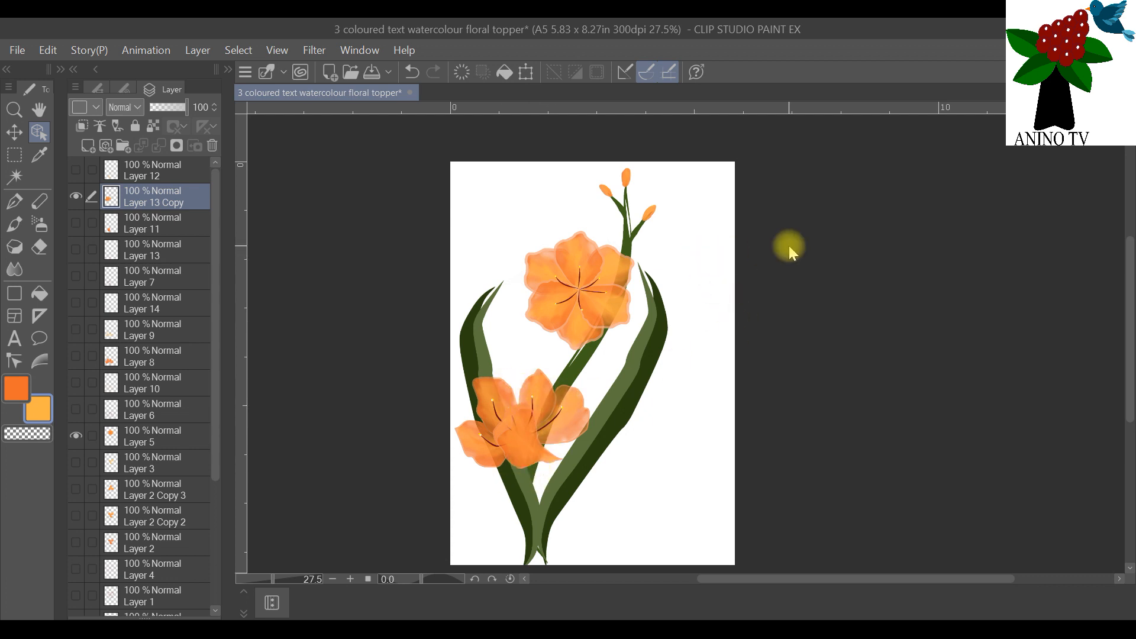
Step: Start a text object above Layer 12 in the blank area right of the leaves, with black as the text colour
scroll(751, 313, up, 1)
scroll(751, 313, down, 1)
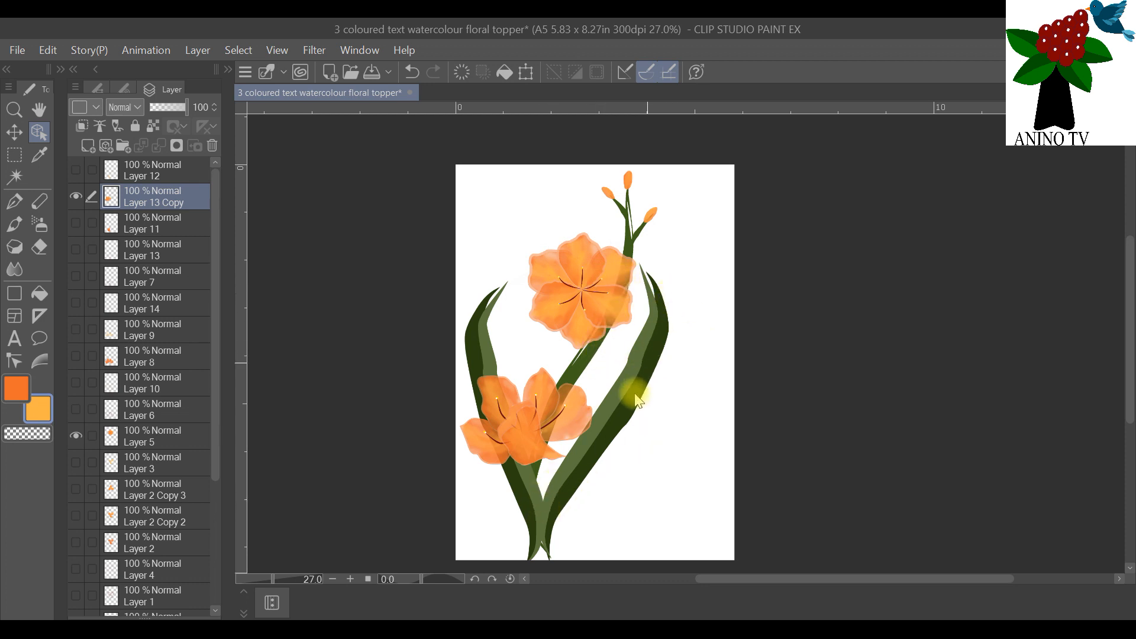
click(156, 171)
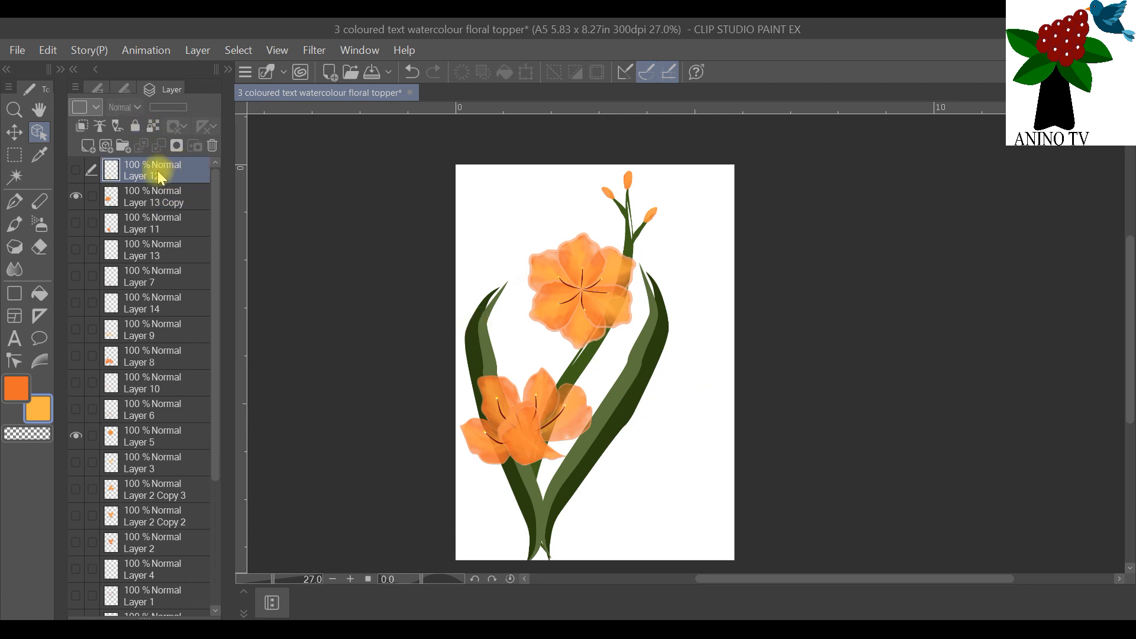
click(17, 342)
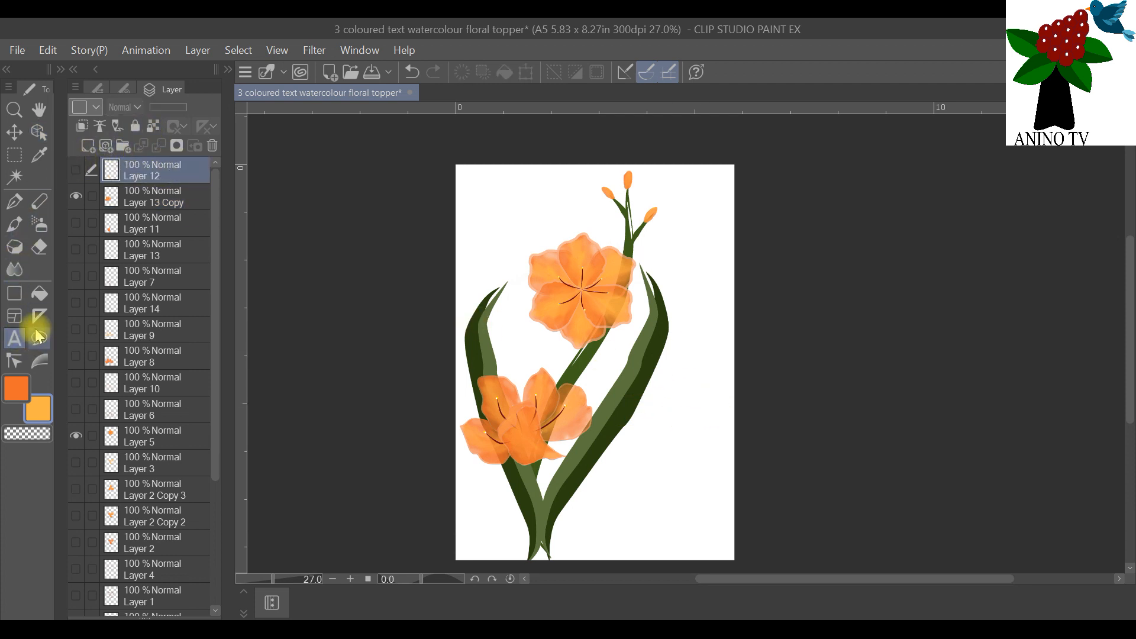
click(655, 445)
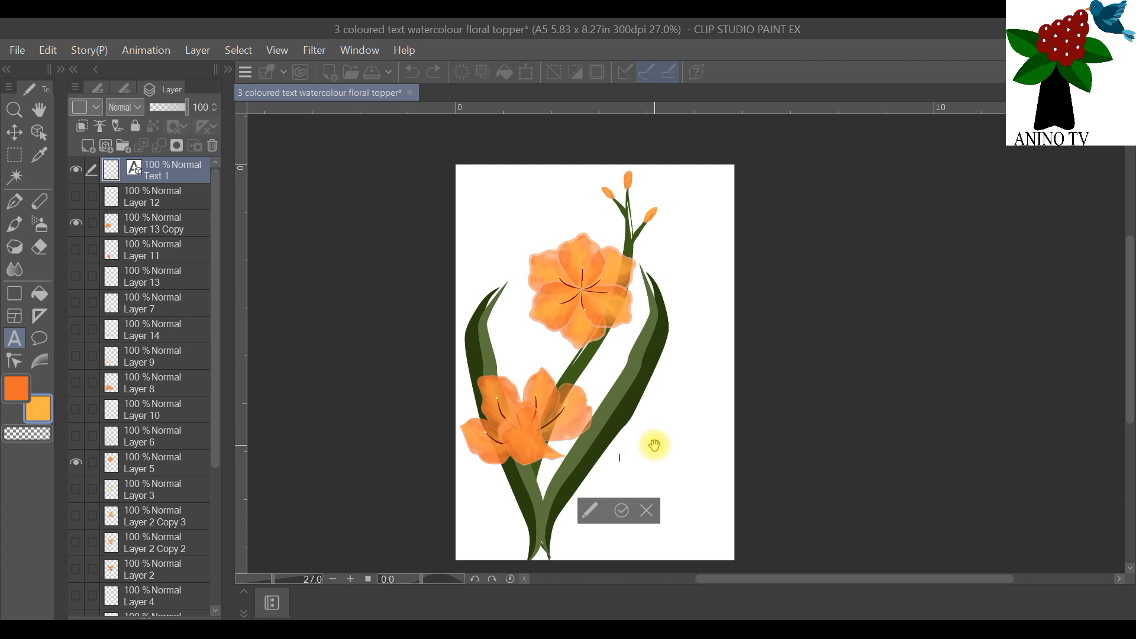
scroll(654, 446, up, 5)
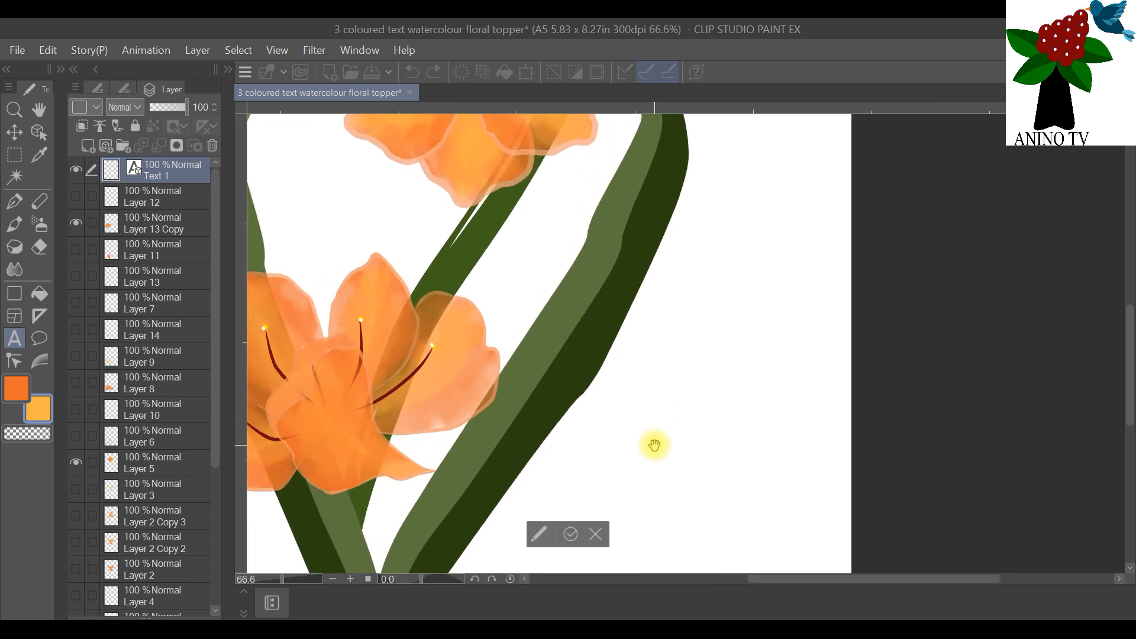
click(38, 409)
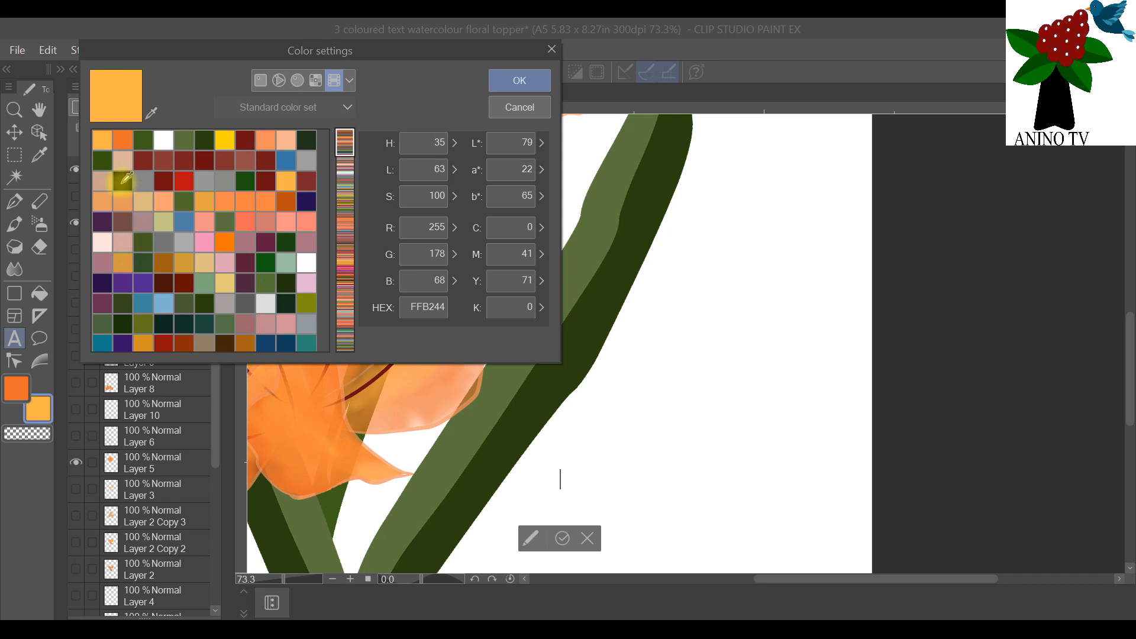
click(520, 83)
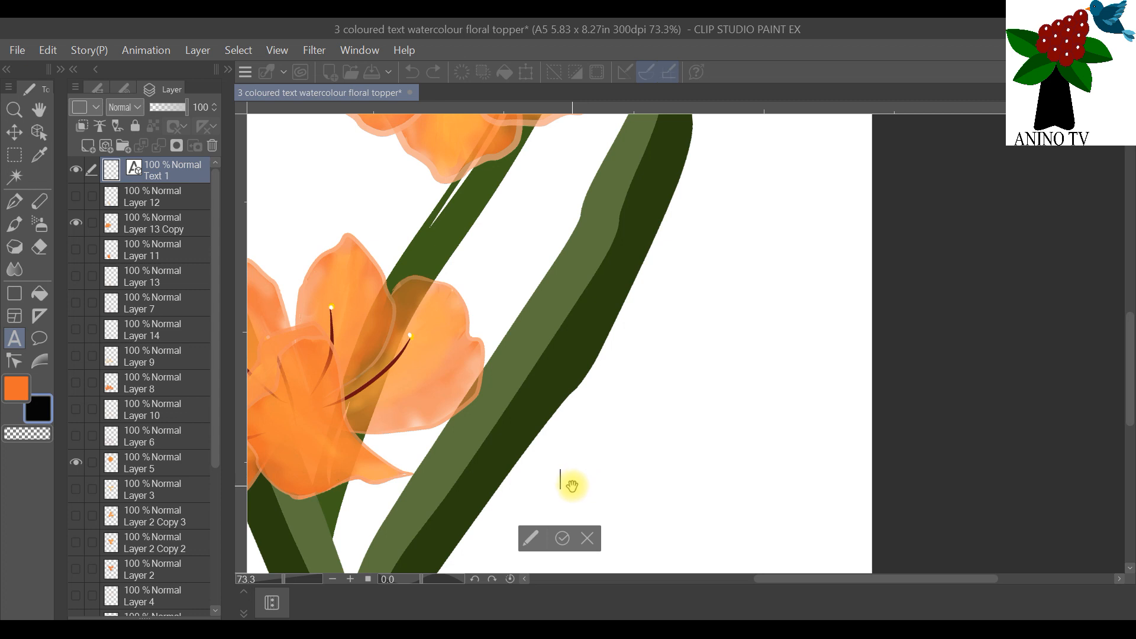
Step: Enter the text "BLUSHING BLOSSOMS" in capitals, with each word on its own line
text(BLU)
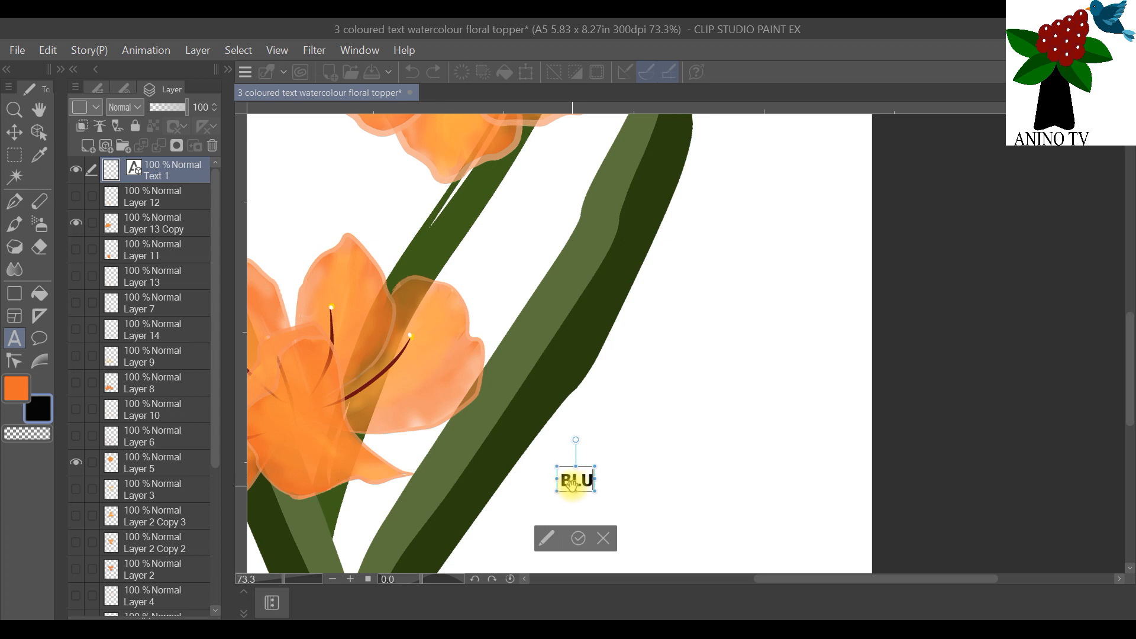
text(SHING)
key(Return)
text(BLOSSOM)
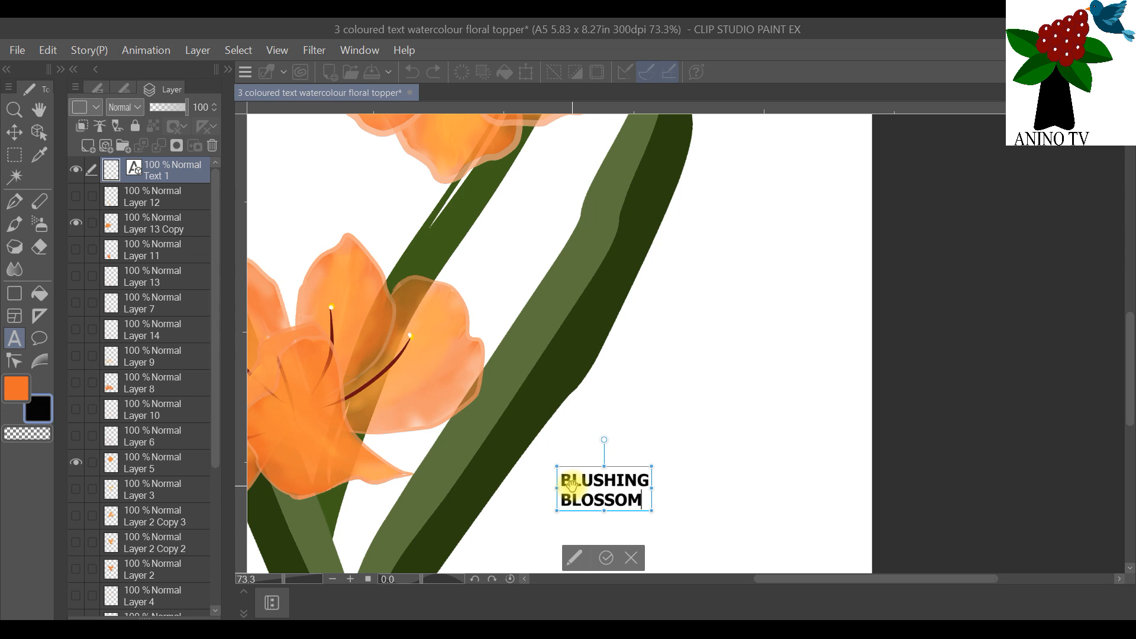
key(BackSpace)
key(BackSpace)
key(BackSpace)
key(BackSpace)
text(SSOMS)
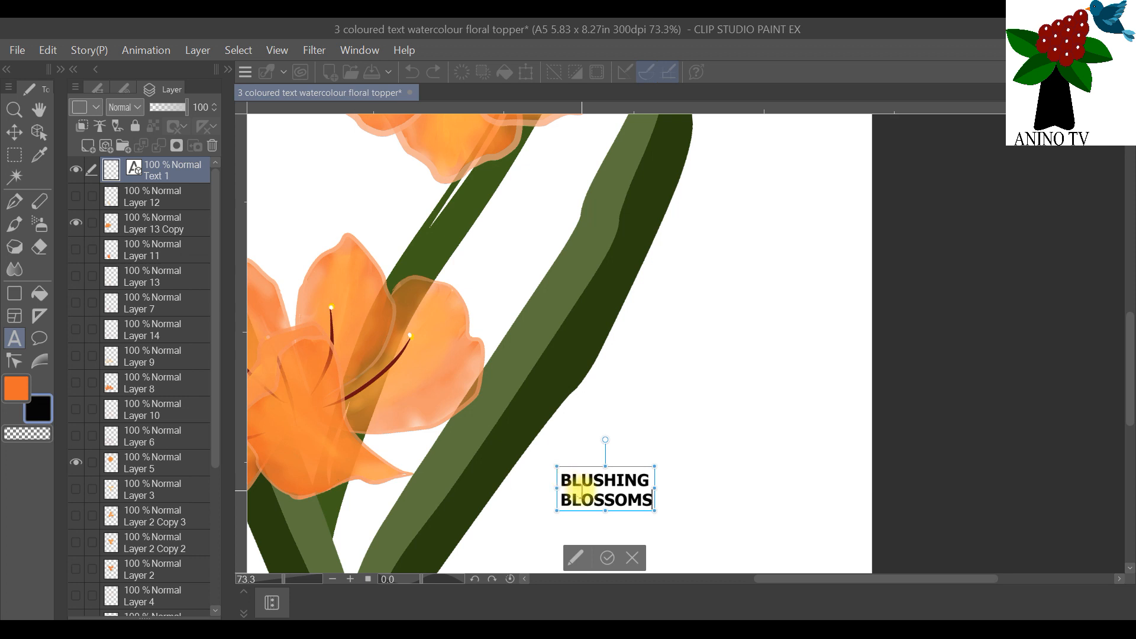
Step: Insert the word "FANTASY" as a separate first line above "BLUSHING"
scroll(580, 488, up, 3)
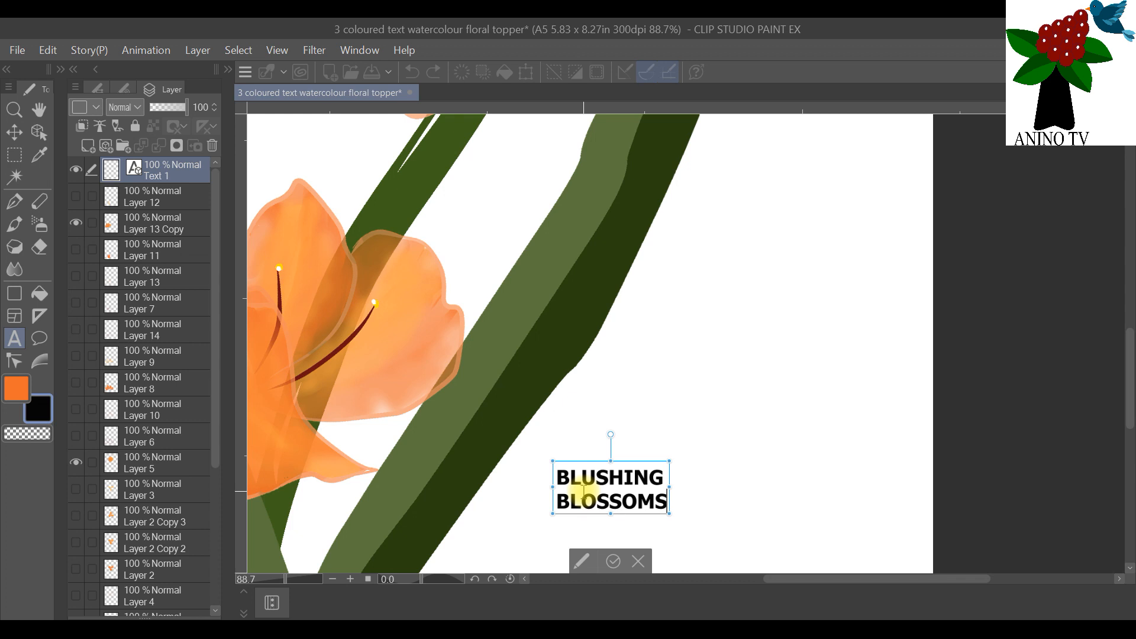
click(559, 473)
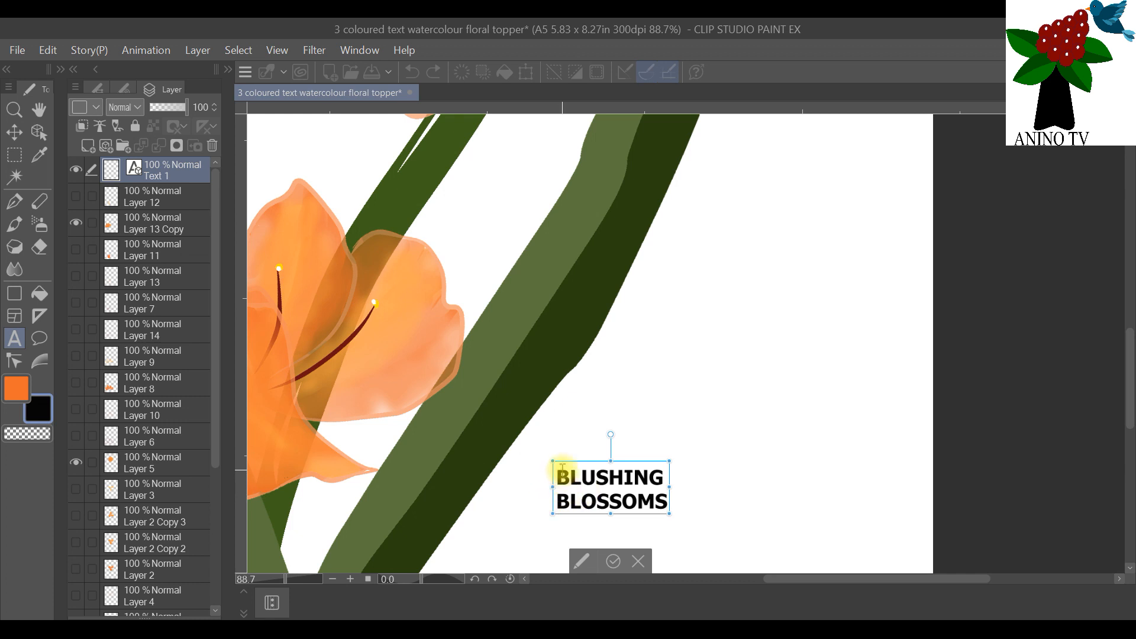
text(FAN)
text(TASY)
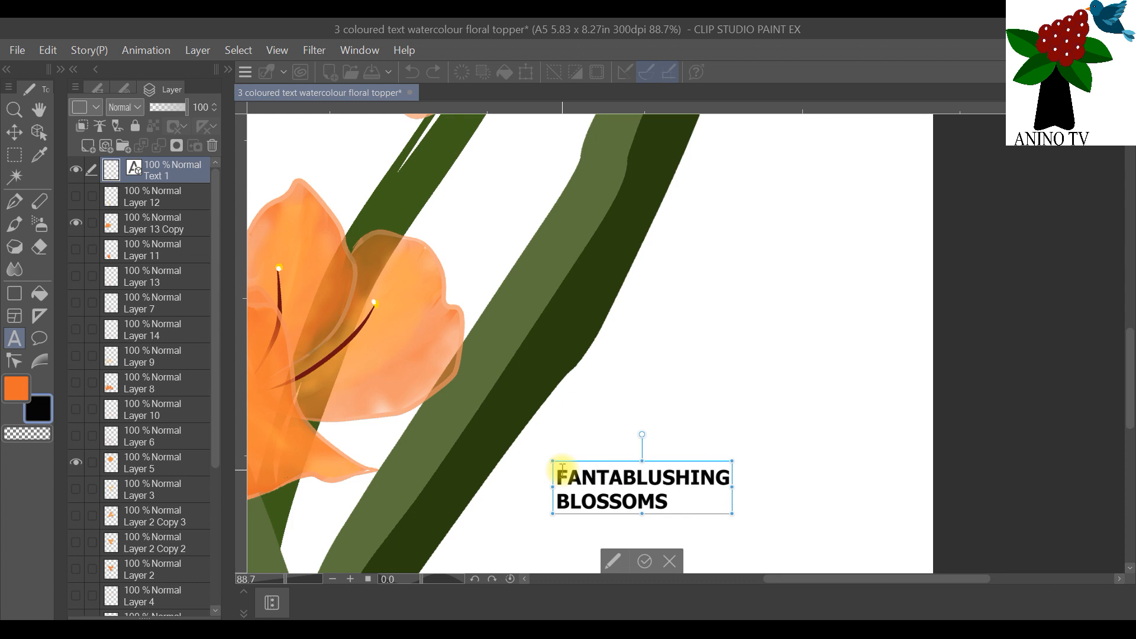
key(Return)
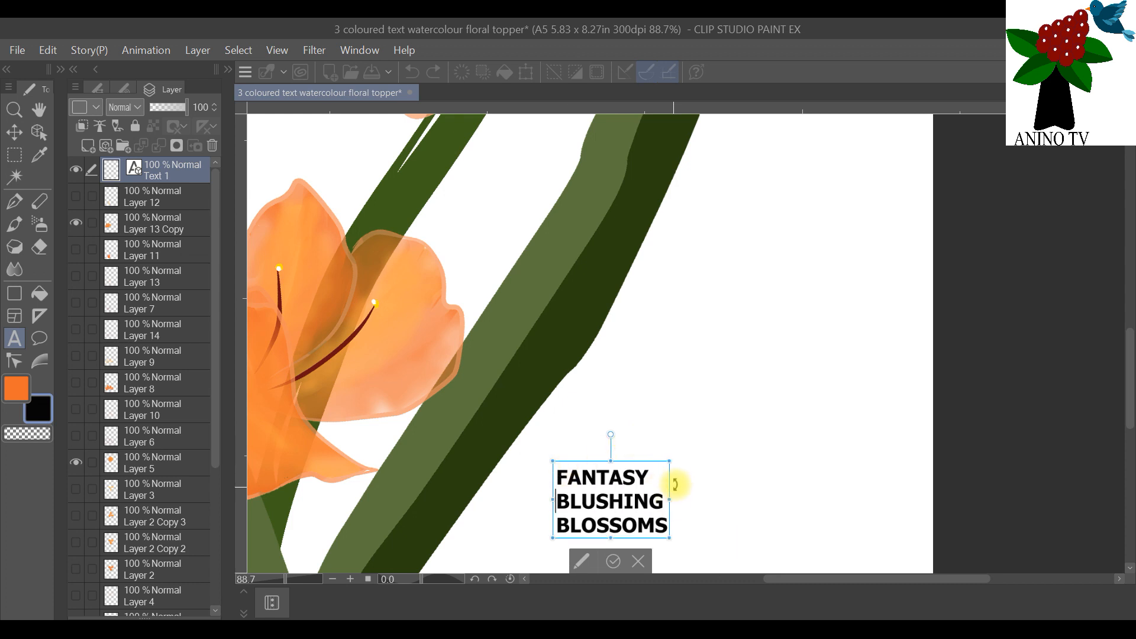
Step: Make "FANTASY" non-bold and enlarge the three-line text block to almost three times its width
drag(688, 436, 888, 215)
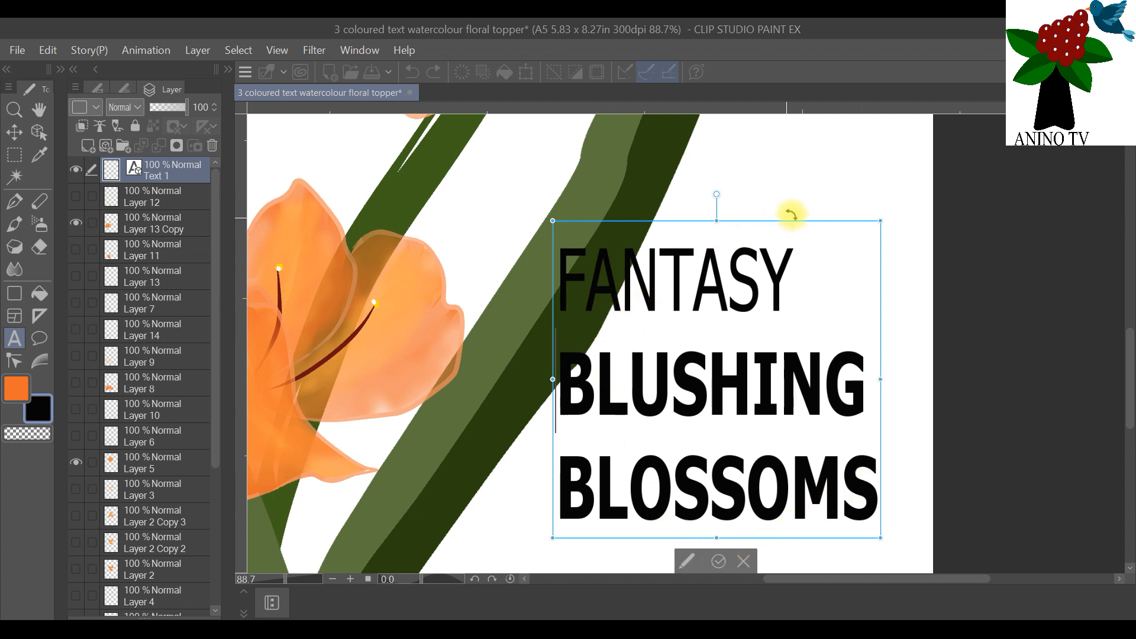
scroll(642, 225, down, 2)
scroll(651, 249, up, 2)
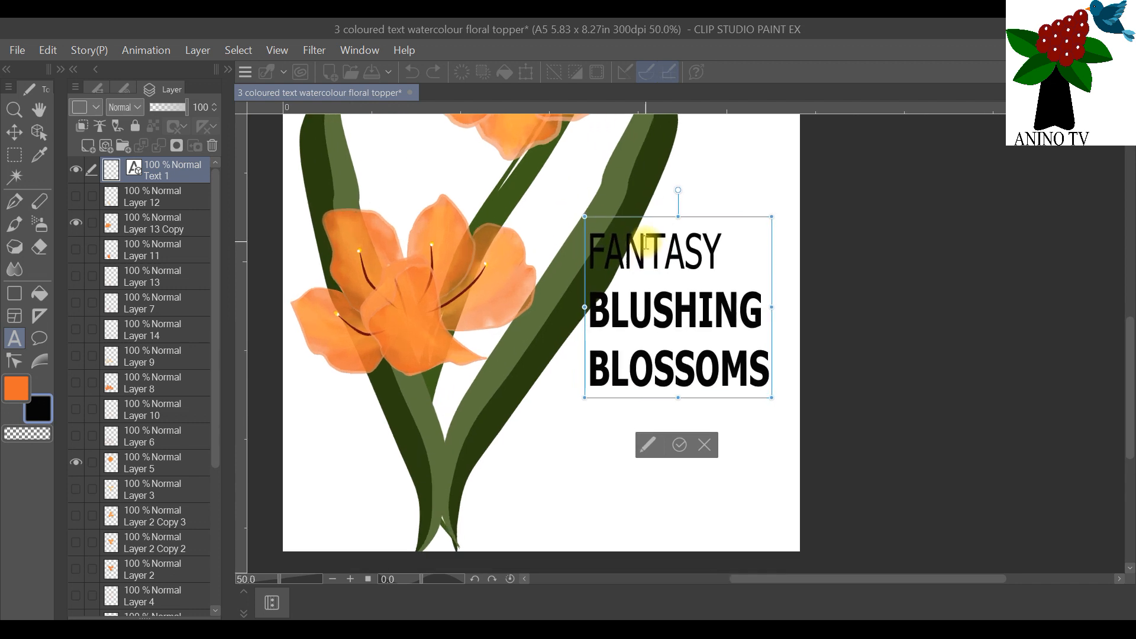
click(684, 459)
Step: Move the text block down and slightly left into the blank lower-right area of the page, and return to the Text tool
click(39, 131)
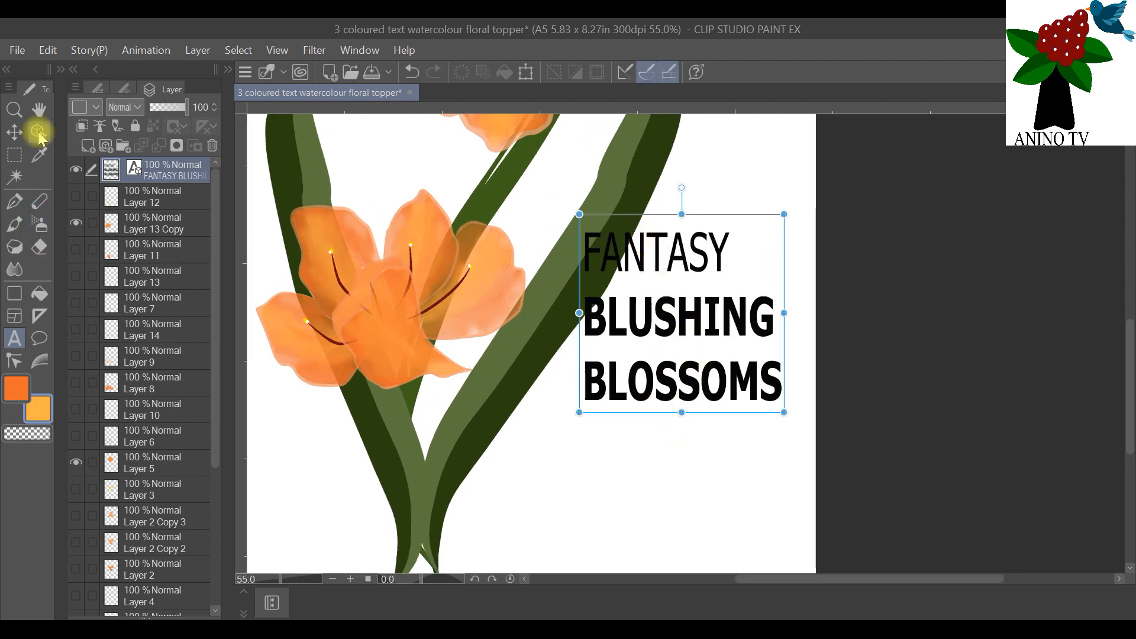
drag(661, 261, 639, 378)
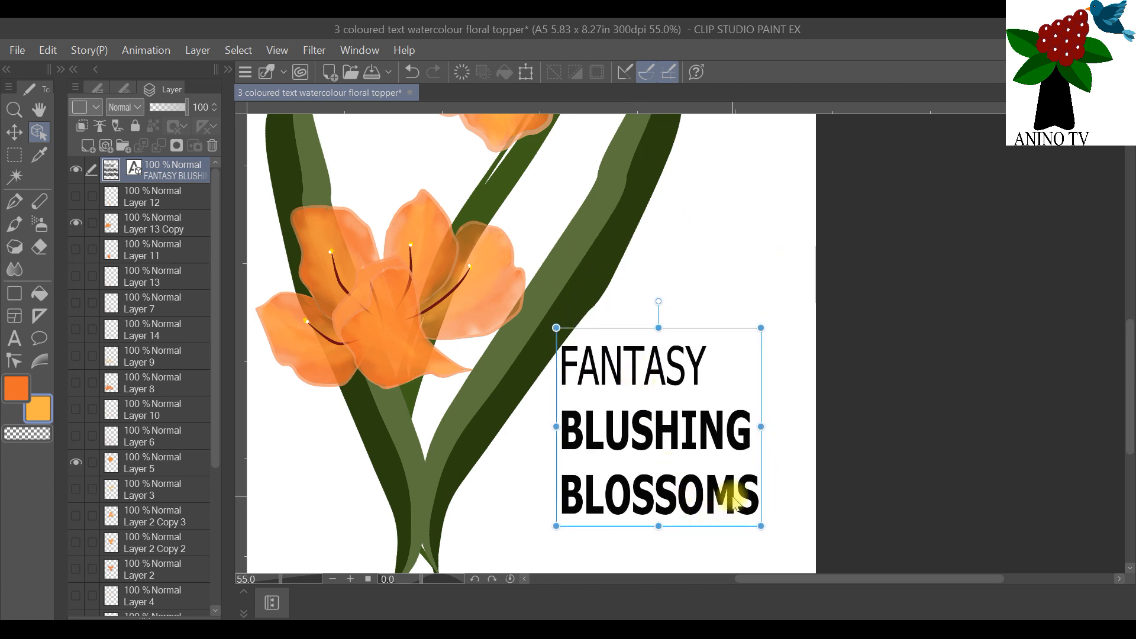
click(15, 338)
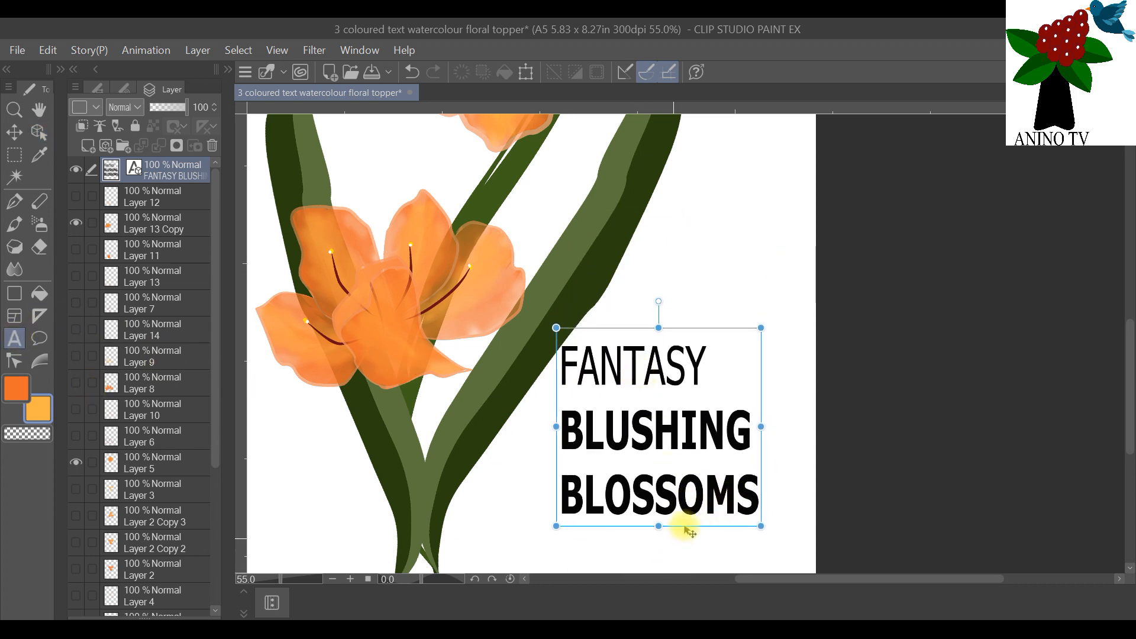
click(750, 492)
drag(749, 491, 553, 348)
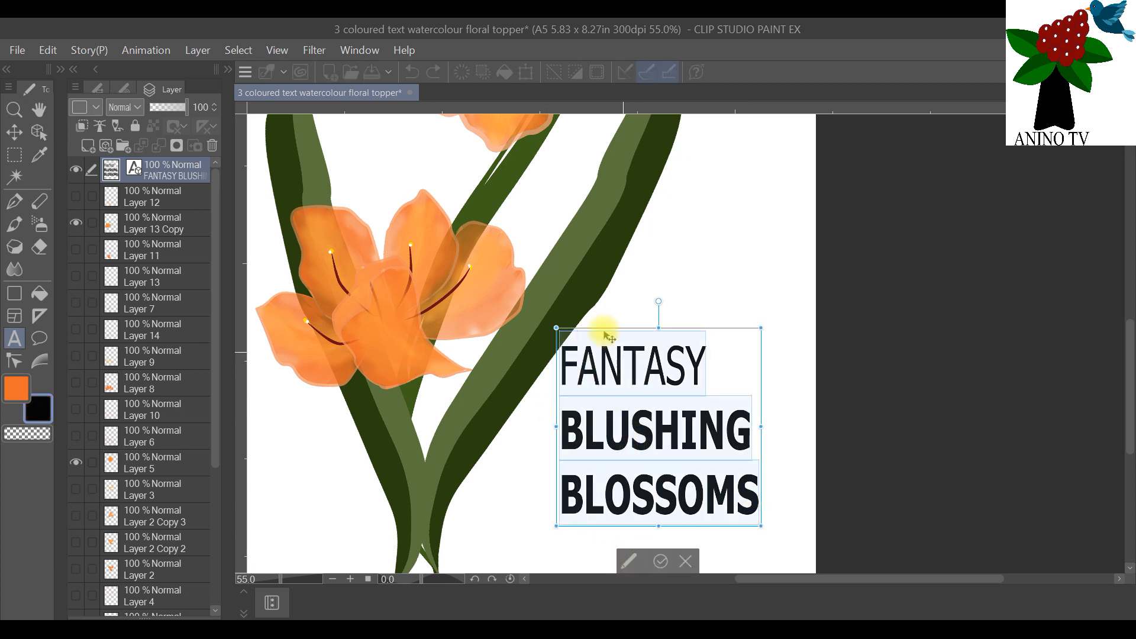
click(662, 562)
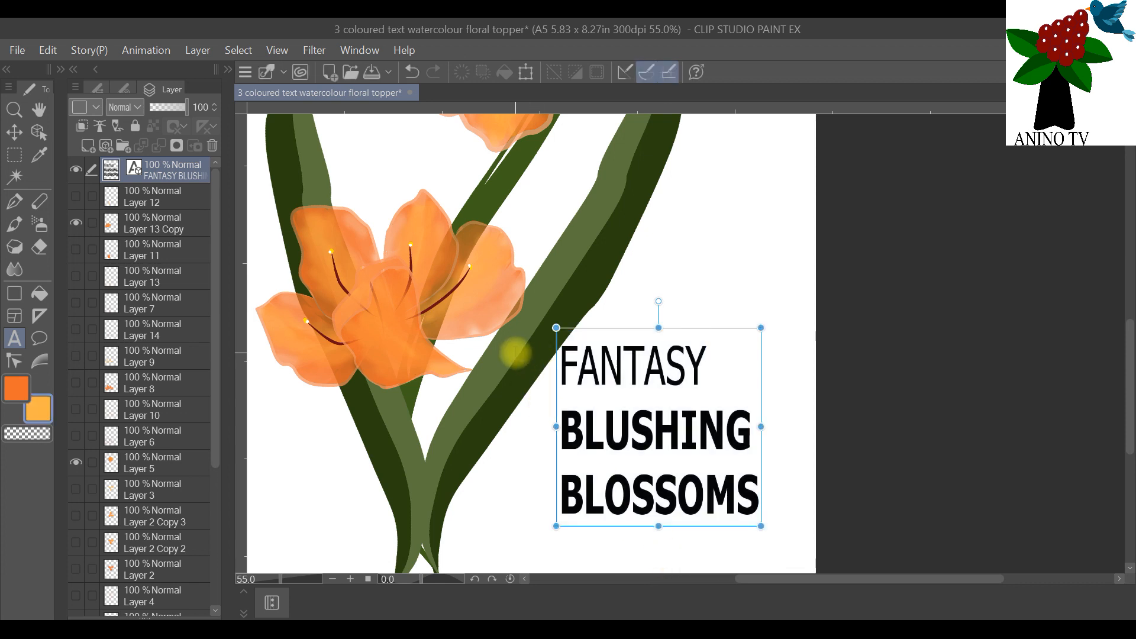
scroll(721, 448, down, 2)
scroll(721, 448, up, 2)
Step: Change the font of all three text lines to Apple Boy BTN in the detailed text settings
click(732, 487)
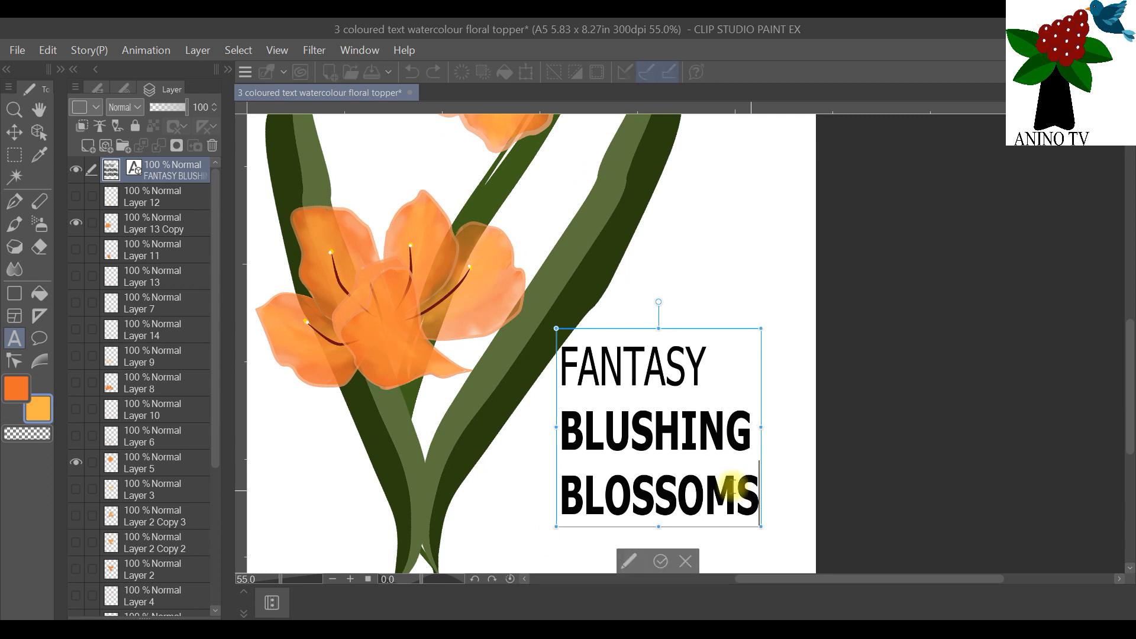
drag(732, 487, 545, 355)
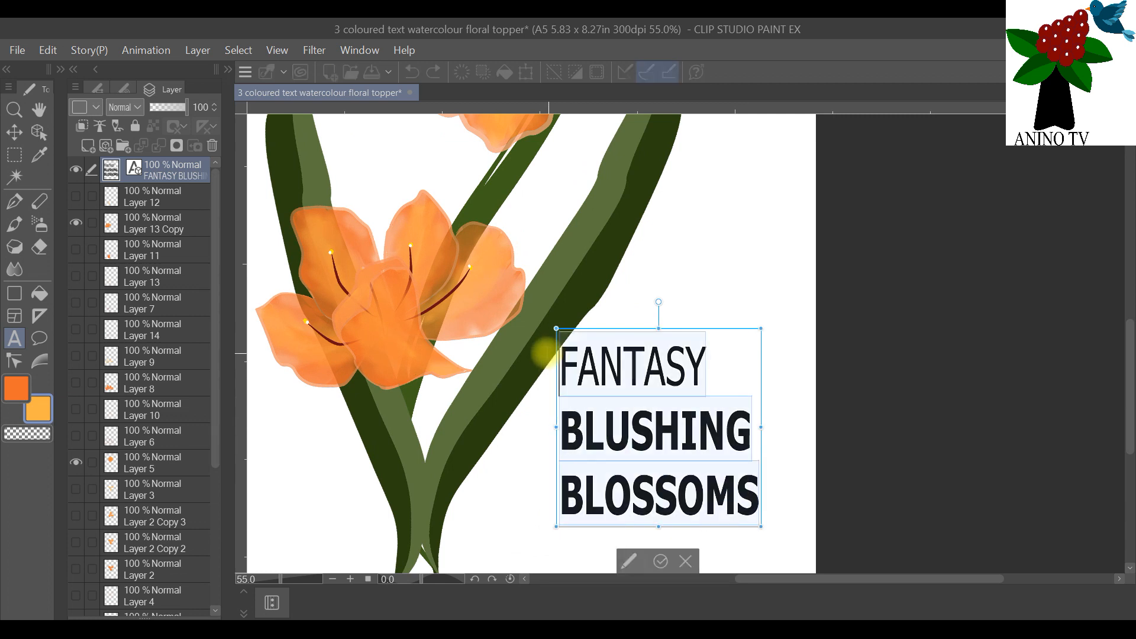
click(626, 561)
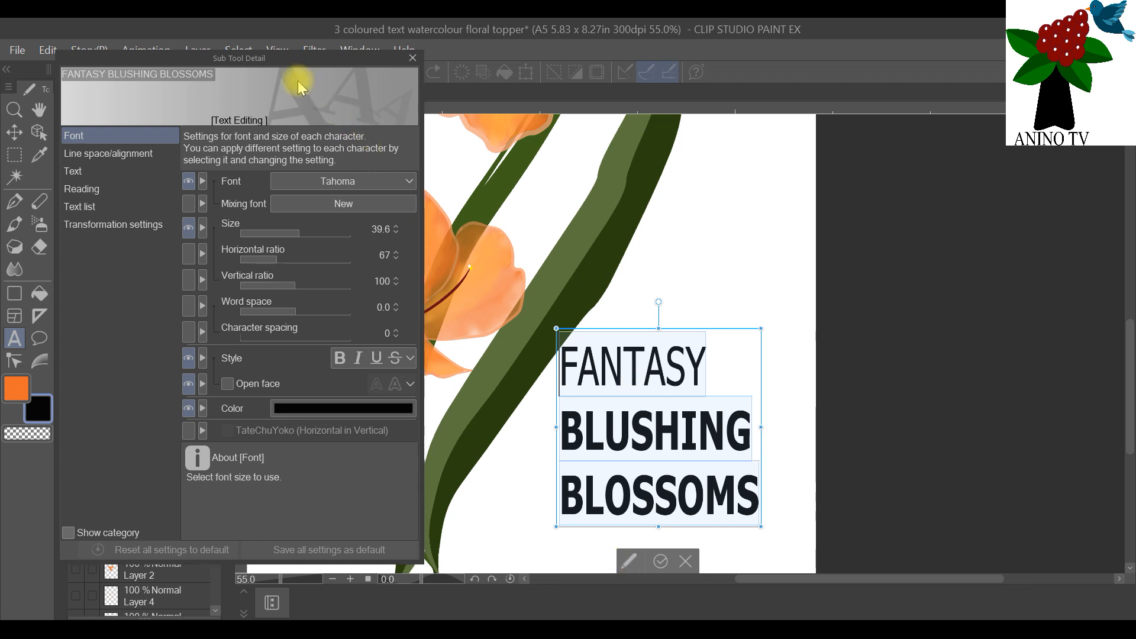
click(406, 181)
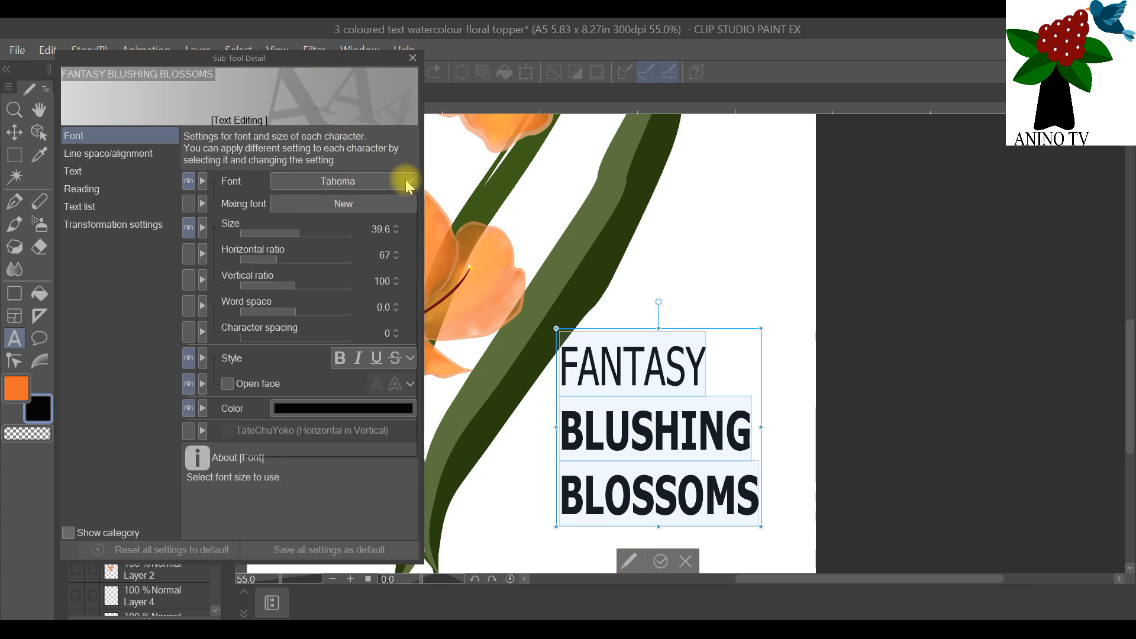
scroll(408, 364, up, 2)
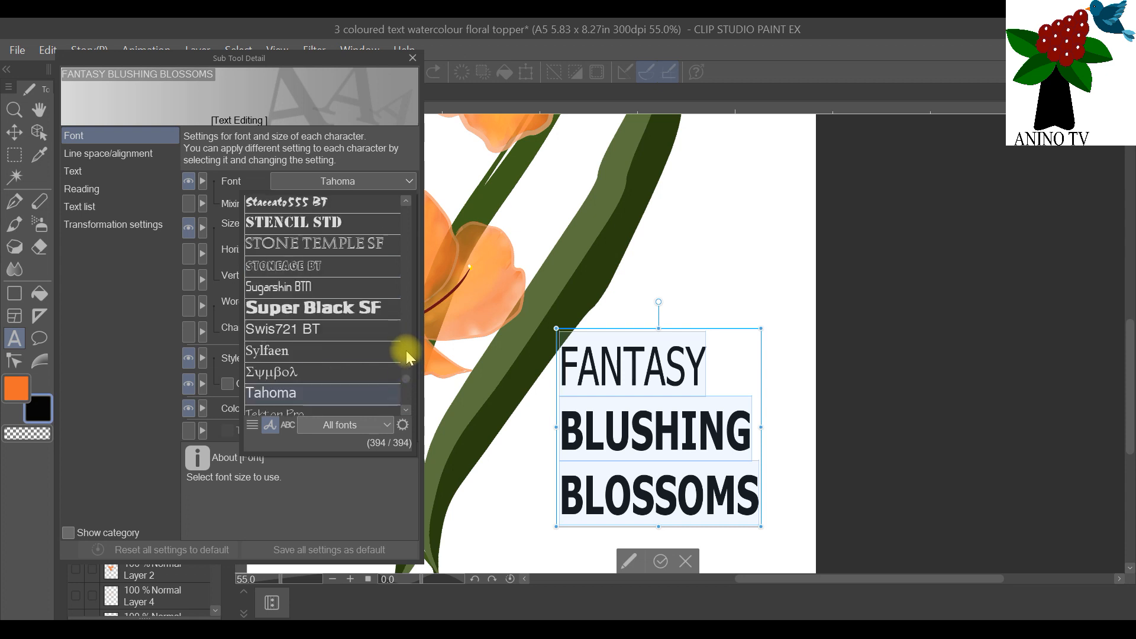
scroll(379, 243, up, 3)
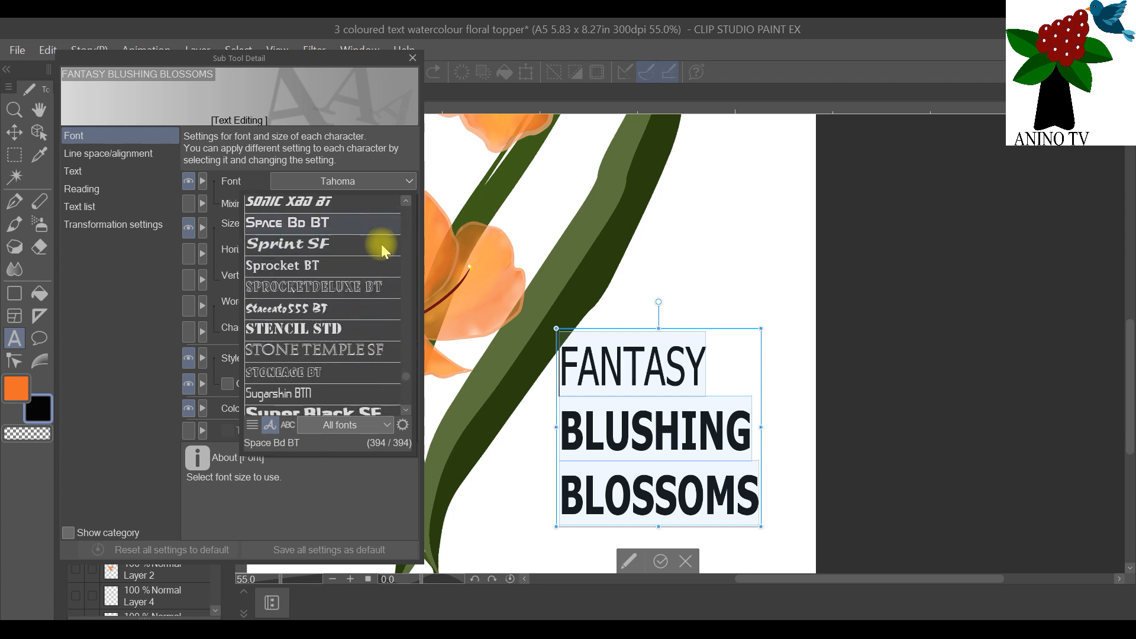
scroll(408, 284, up, 1)
drag(406, 375, 416, 214)
drag(404, 305, 411, 265)
scroll(361, 257, down, 1)
scroll(354, 273, down, 3)
scroll(349, 311, down, 5)
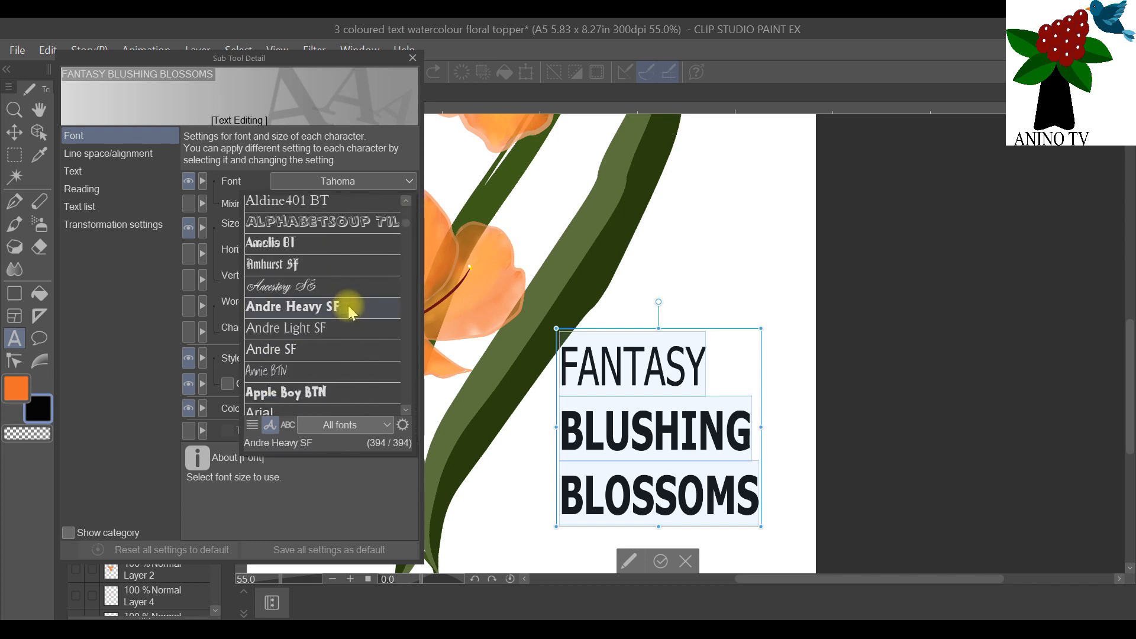
click(333, 391)
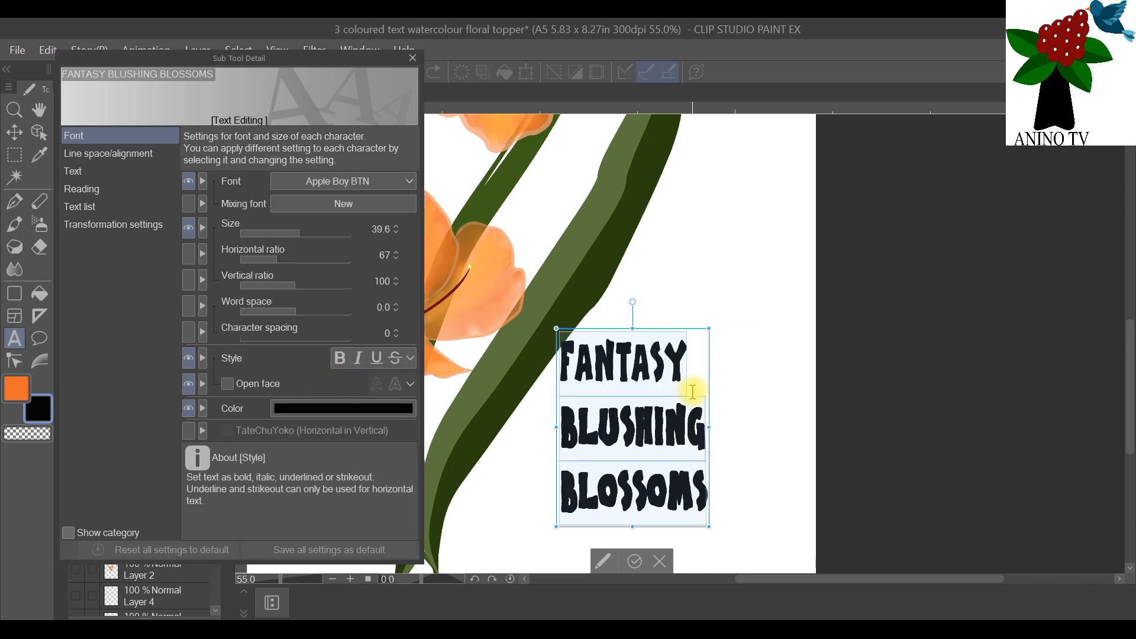
Step: Try the Aristocrat SF font on the "FANTASY" line only
click(693, 363)
drag(694, 363, 532, 343)
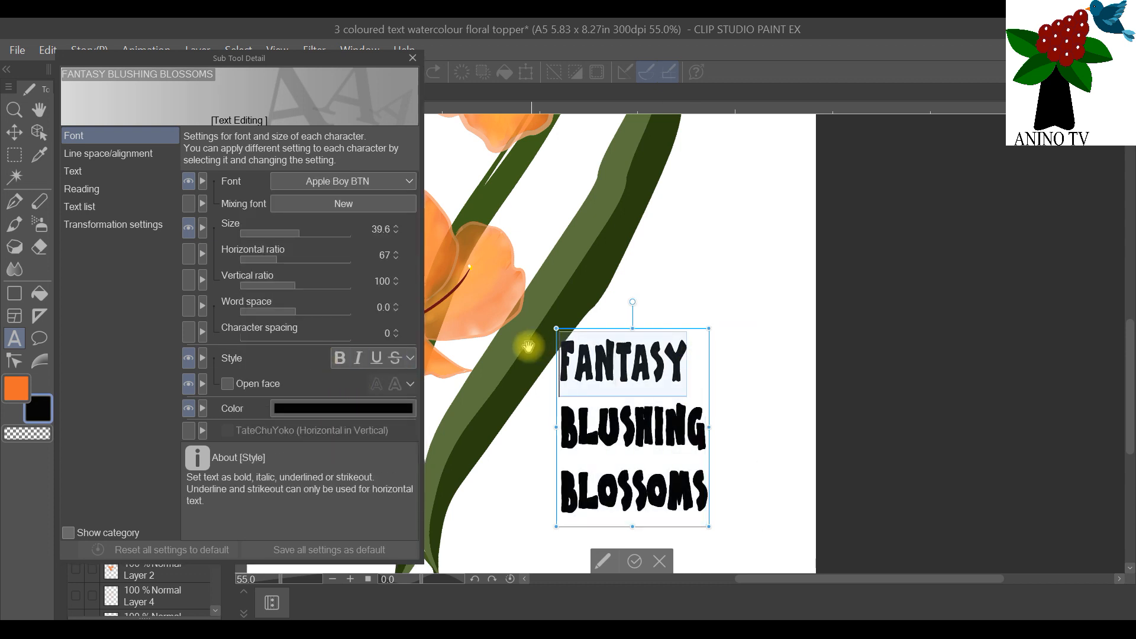
click(401, 188)
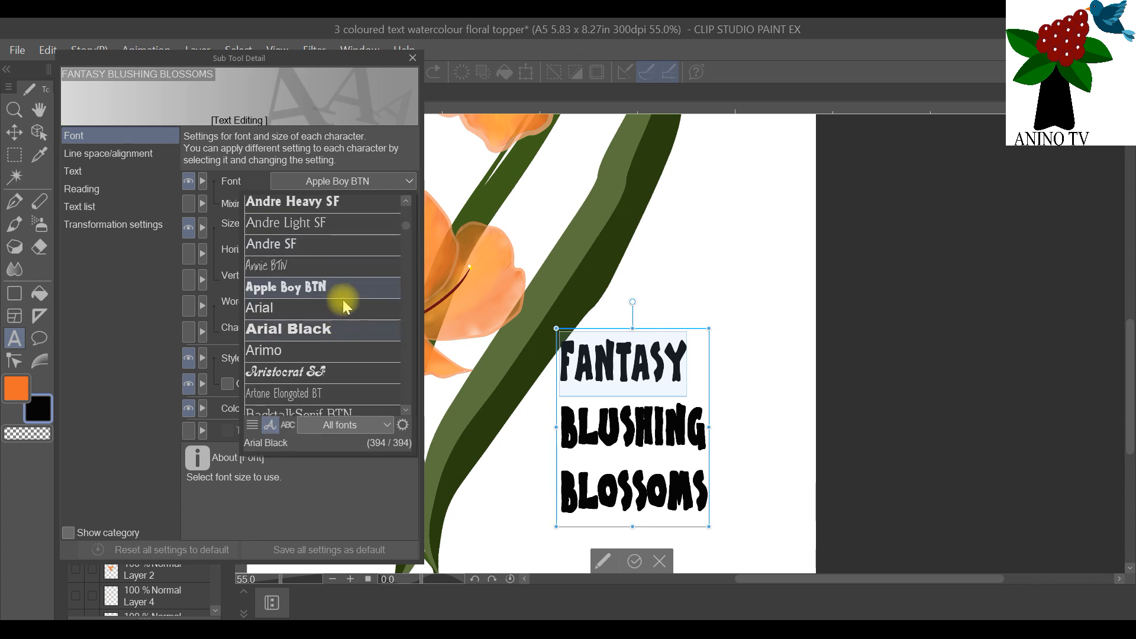
scroll(356, 284, up, 5)
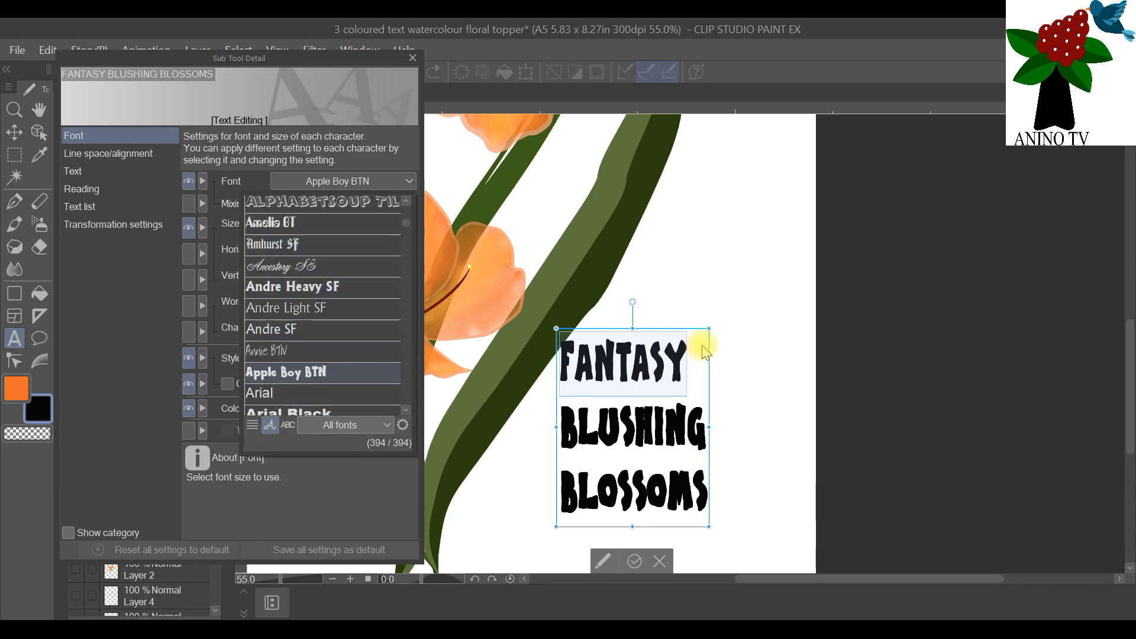
scroll(411, 254, up, 1)
click(403, 190)
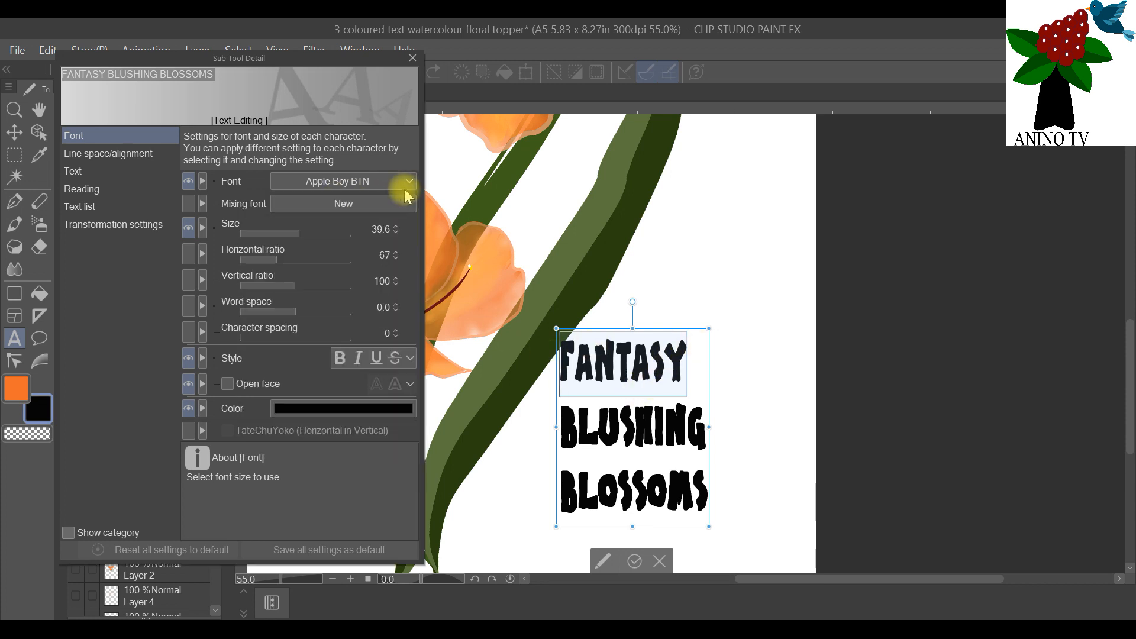
click(405, 190)
scroll(375, 224, up, 5)
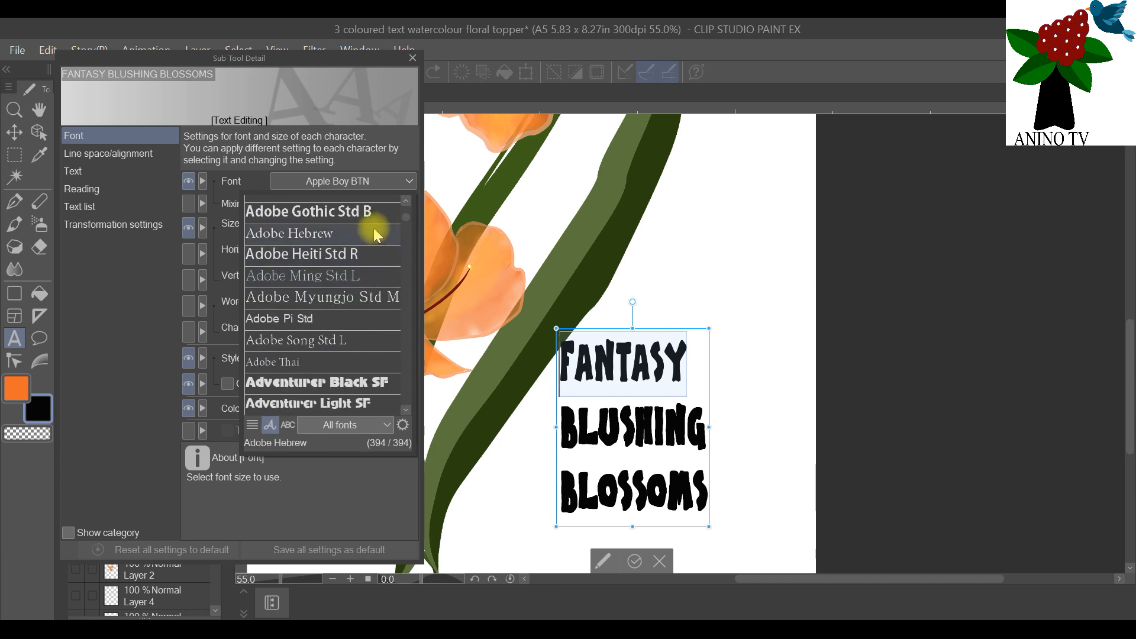
scroll(376, 233, up, 9)
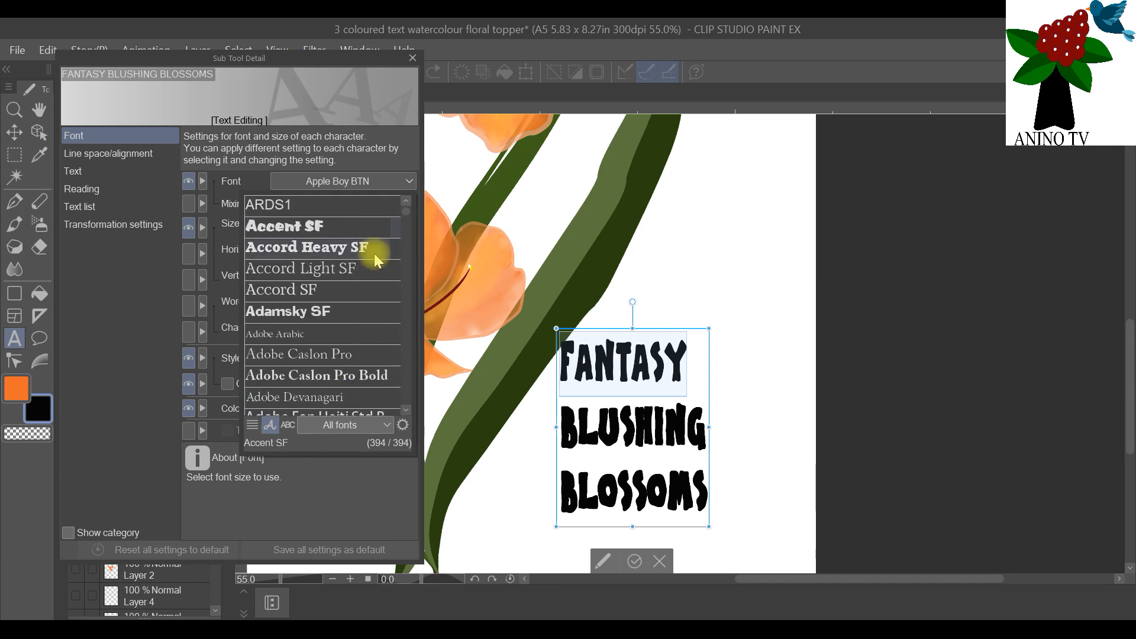
scroll(377, 261, down, 19)
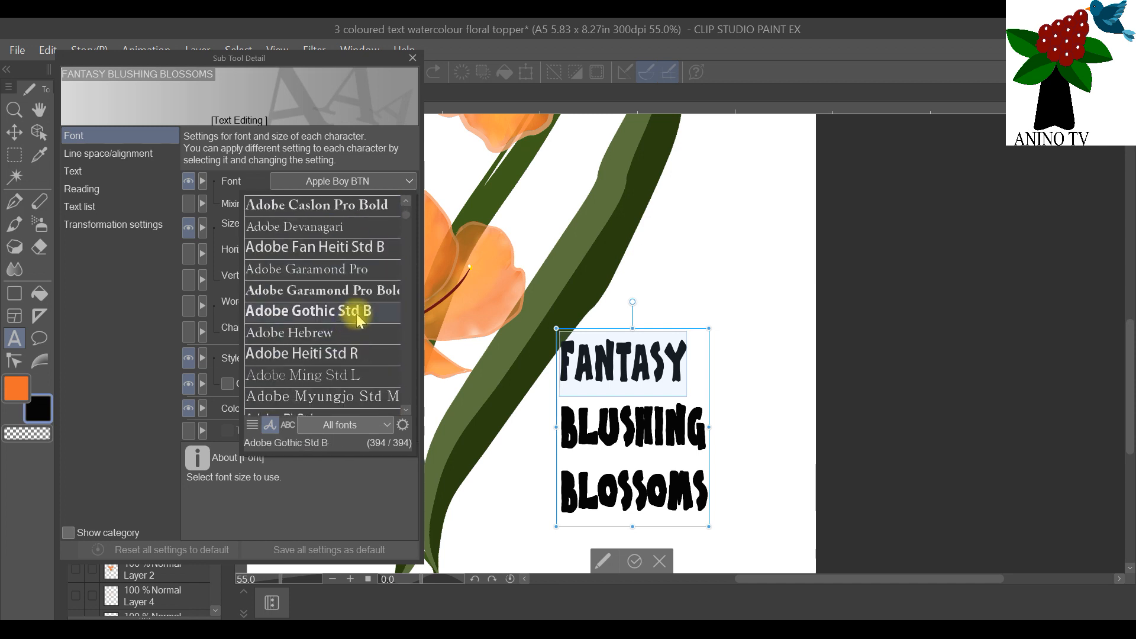
scroll(363, 319, down, 15)
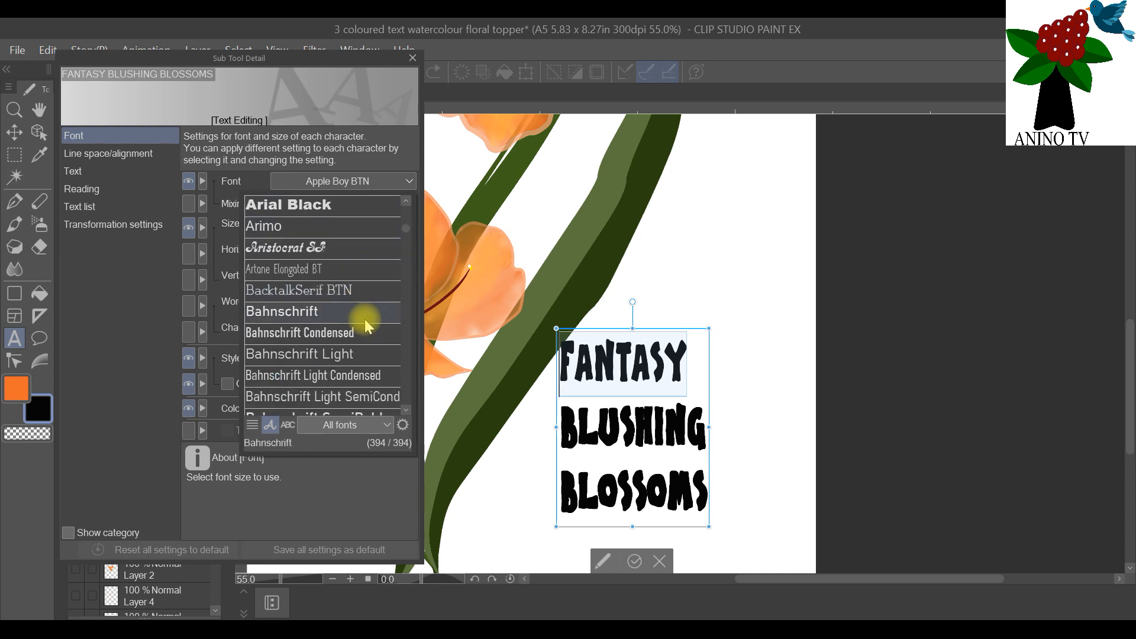
click(353, 249)
Step: Try the Bickham Script Pro Regular font on the word "FANTASY"
click(361, 181)
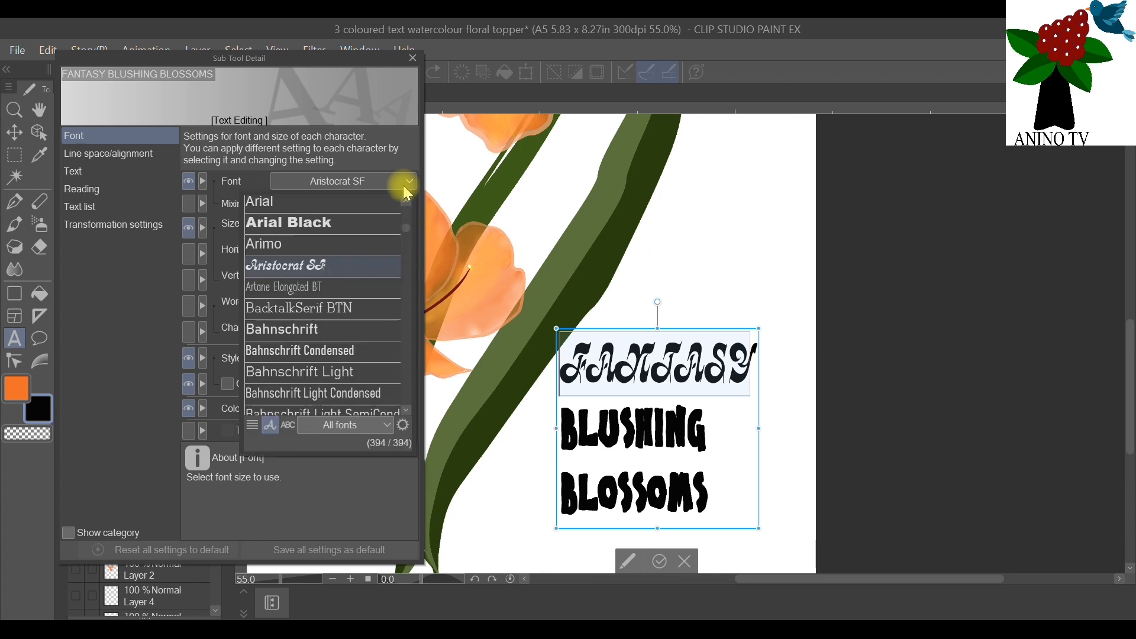
scroll(355, 356, down, 5)
scroll(362, 365, down, 5)
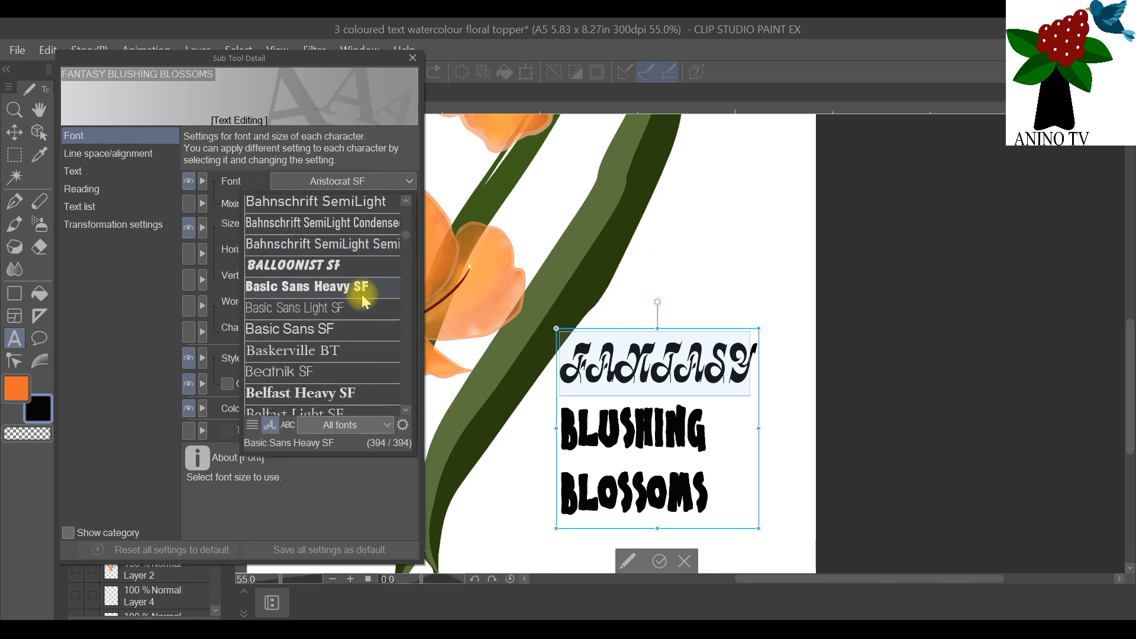
click(356, 246)
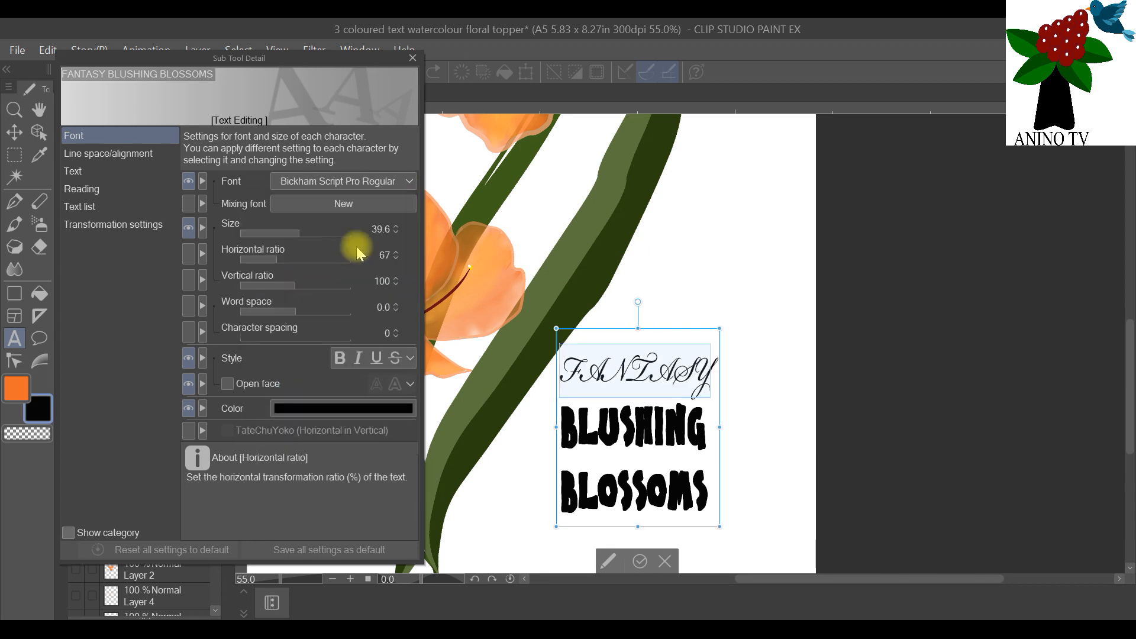
Step: Set the font of the "FANTASY" line to Blue Ridge Heavy SF
click(397, 181)
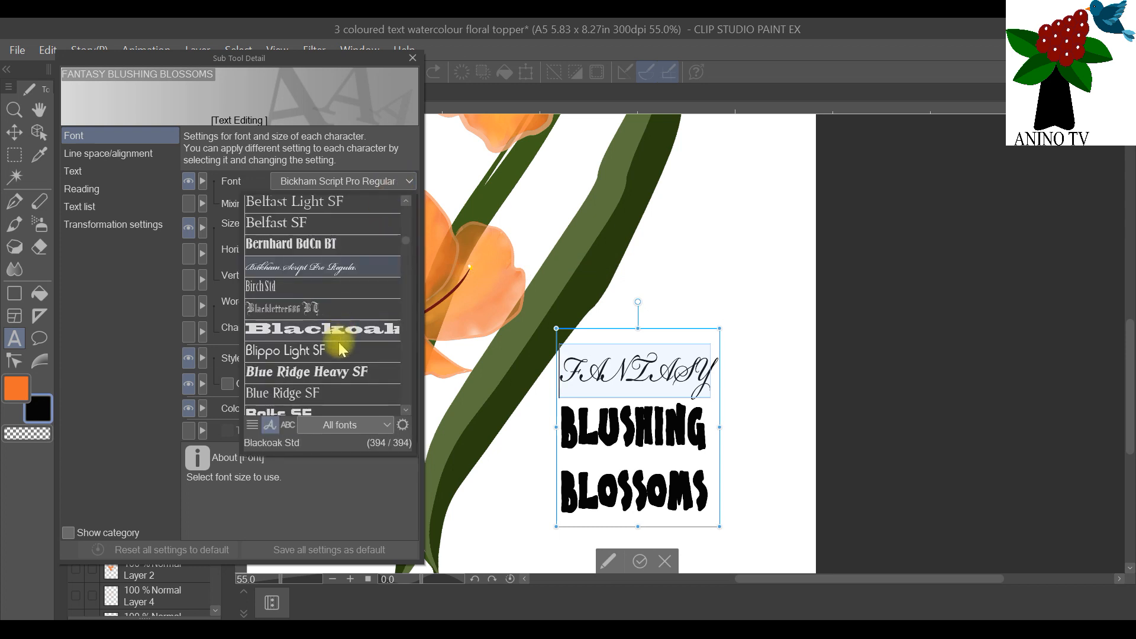
scroll(356, 248, down, 2)
click(357, 248)
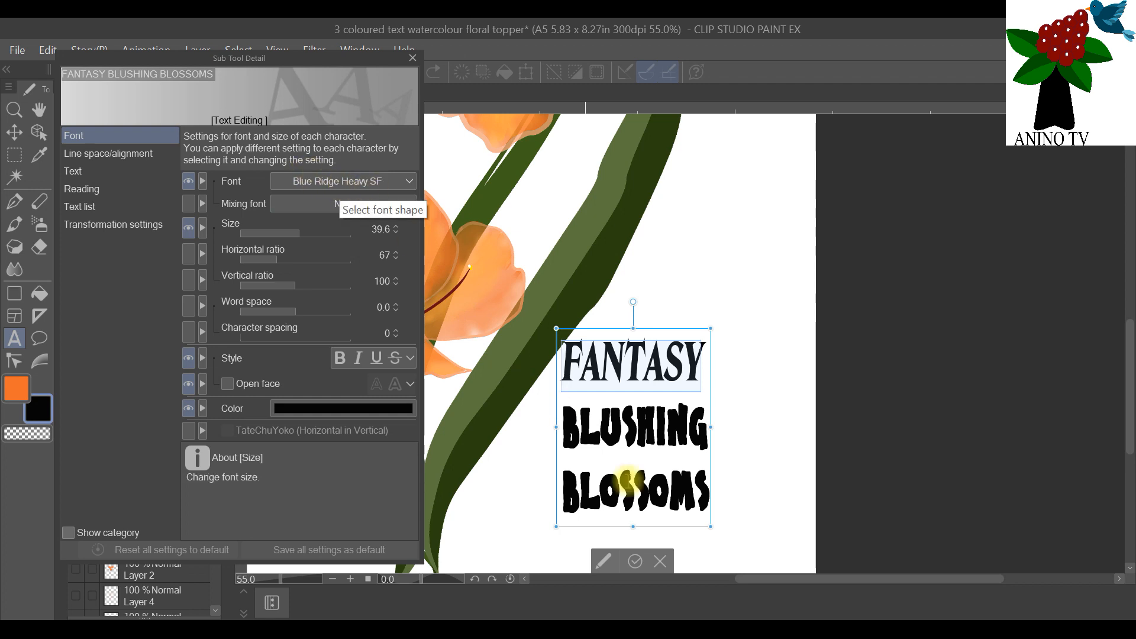
Step: Set the font of the "BLUSHING" line to Belfast Heavy SF
click(694, 441)
drag(708, 435, 560, 429)
click(397, 191)
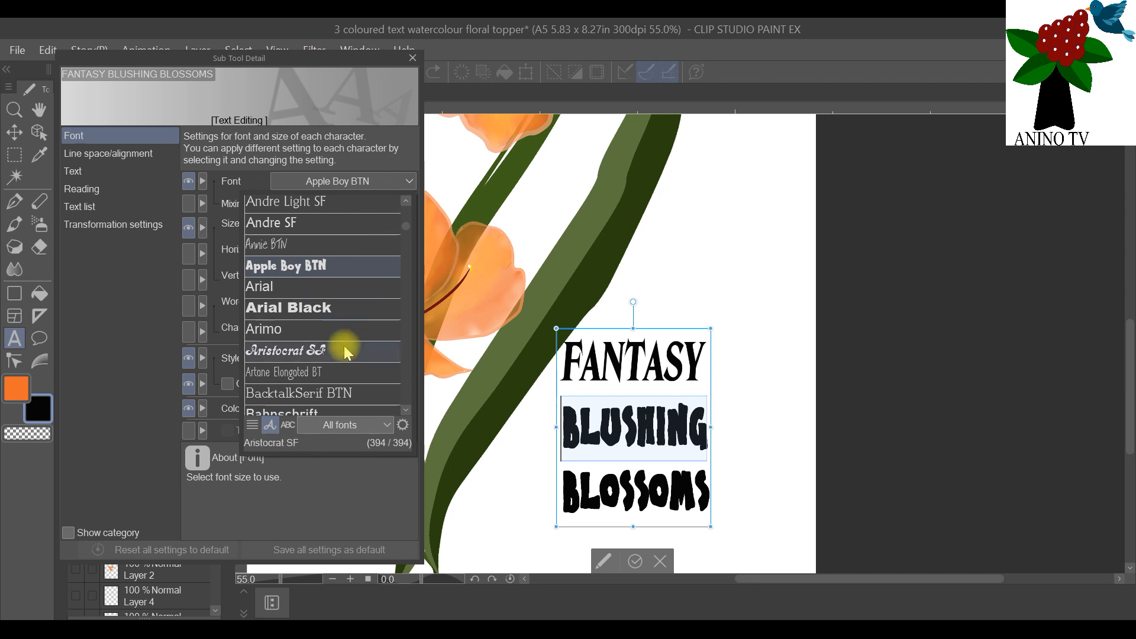
scroll(343, 341, down, 2)
scroll(348, 354, down, 5)
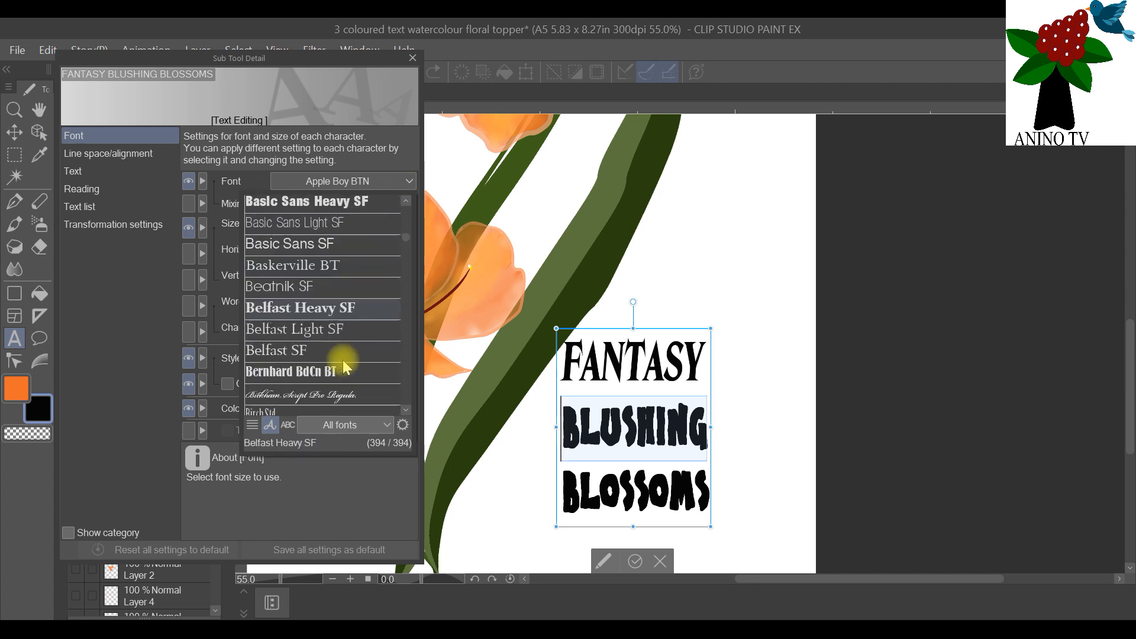
scroll(357, 307, down, 3)
scroll(358, 299, up, 2)
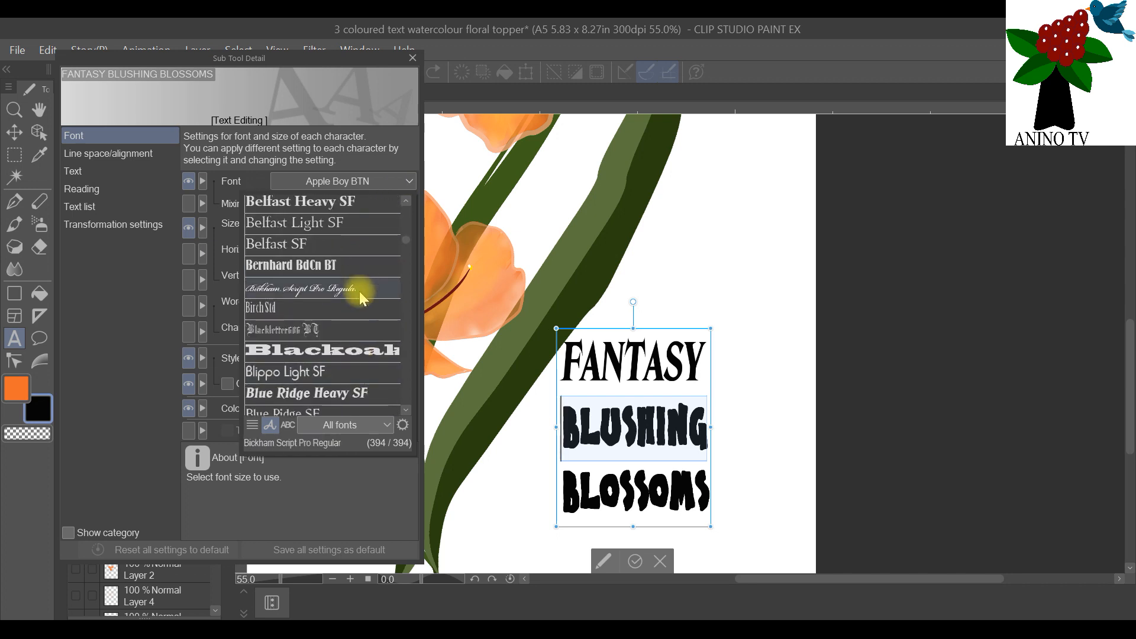
scroll(350, 219, up, 1)
scroll(350, 207, up, 3)
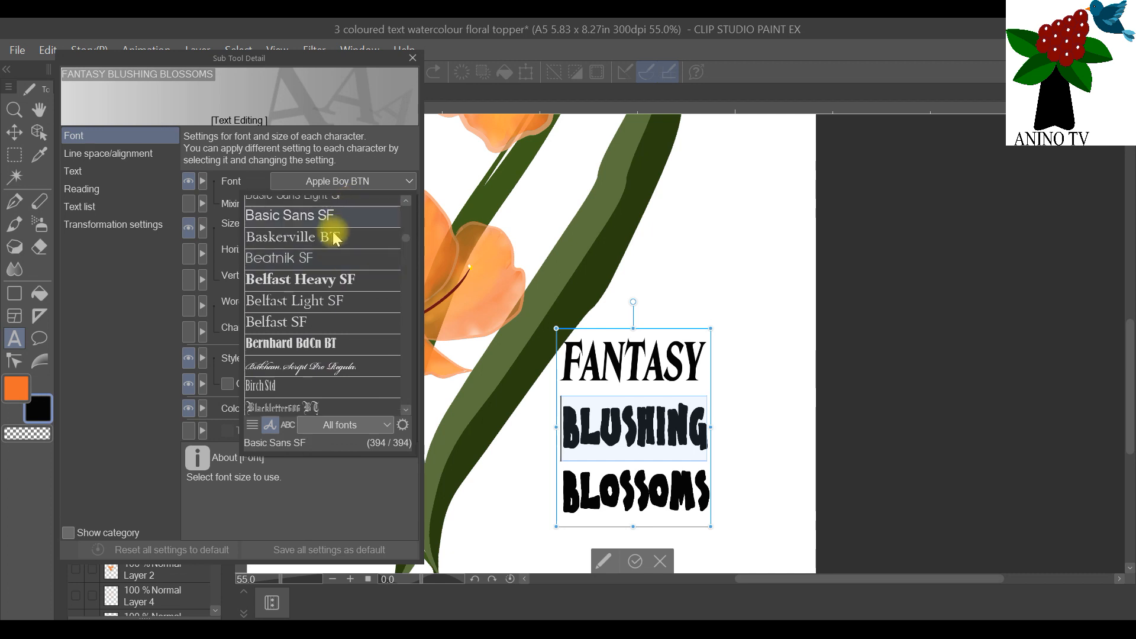
click(341, 282)
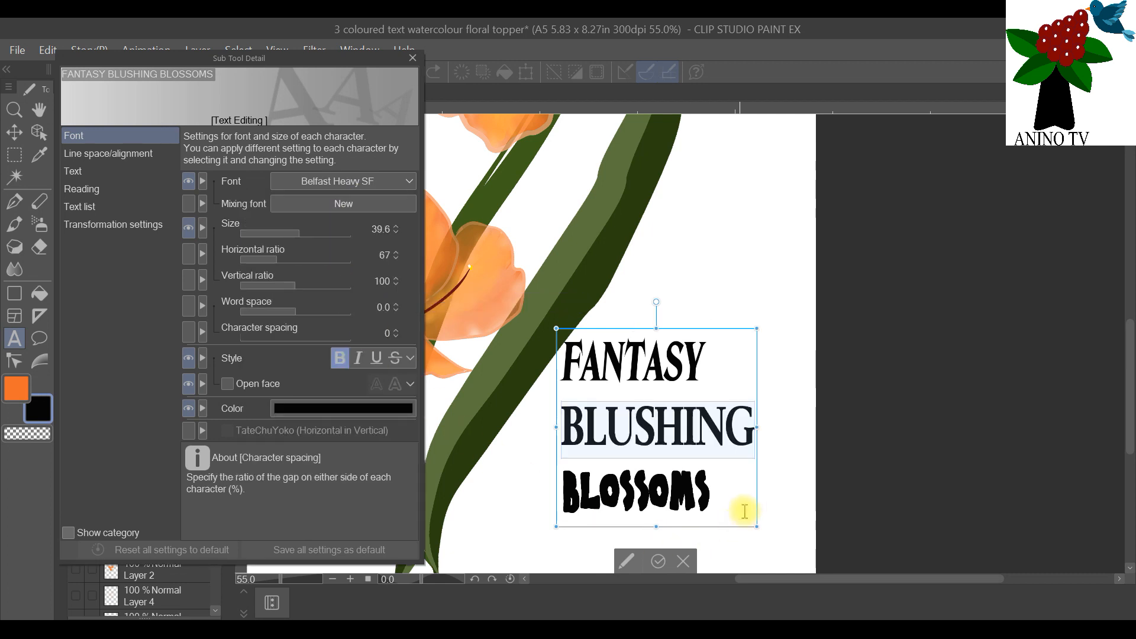
Step: Set the font size of "BLOSSOMS" to 65.0 and that of "BLUSHING" to 37.3
drag(713, 480, 538, 478)
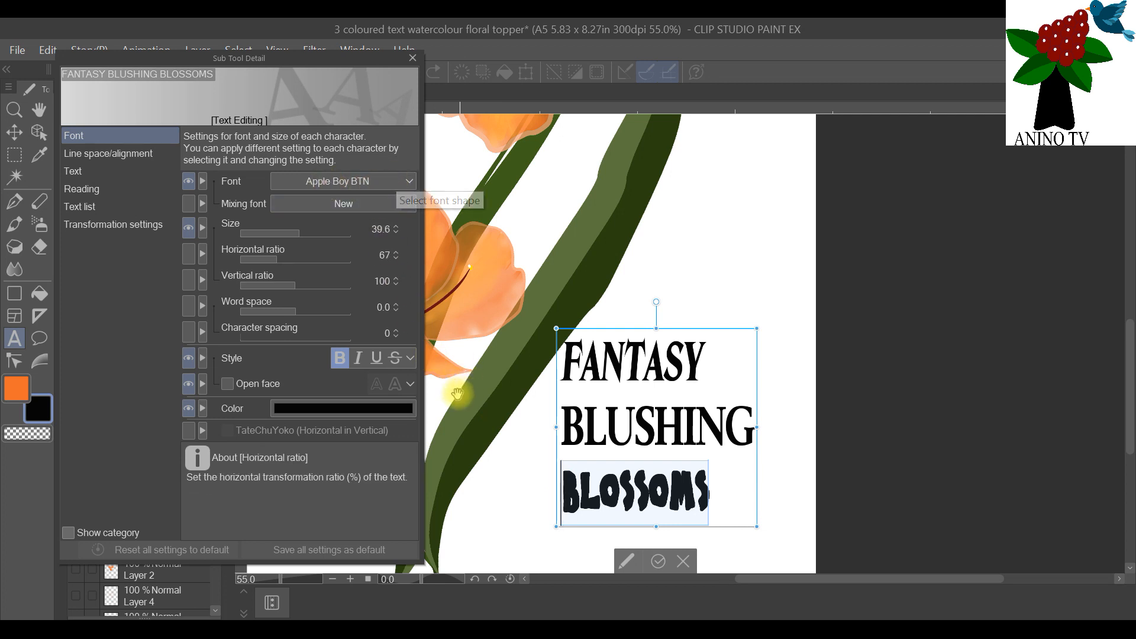
mouse_move(299, 228)
mouse_down()
mouse_move(318, 228)
mouse_move(307, 232)
mouse_up()
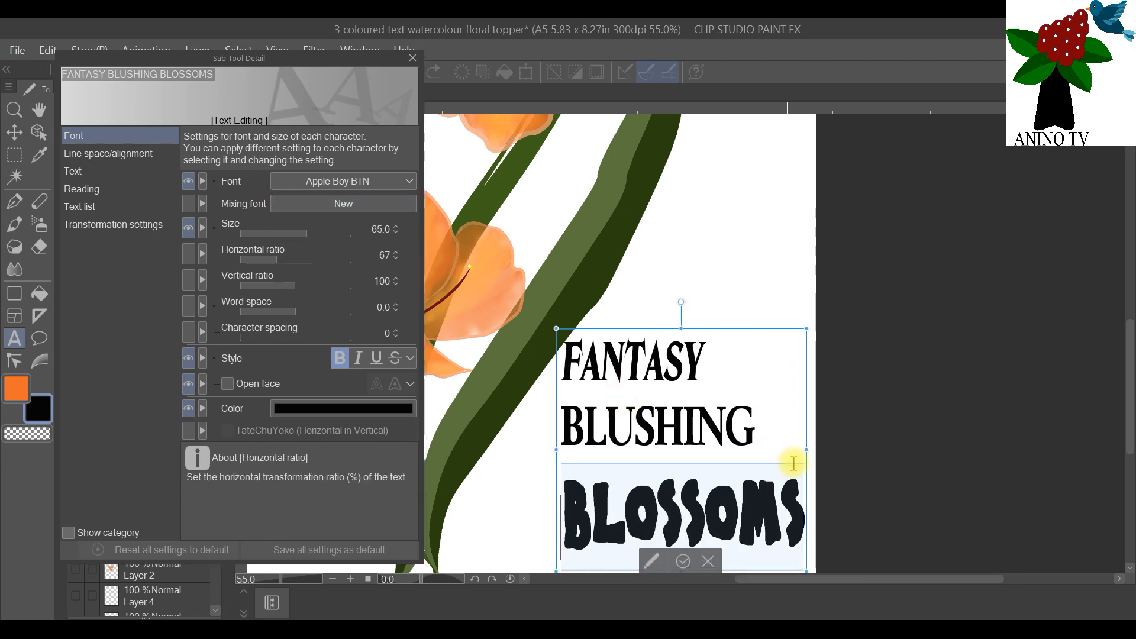
click(781, 439)
drag(772, 427, 540, 424)
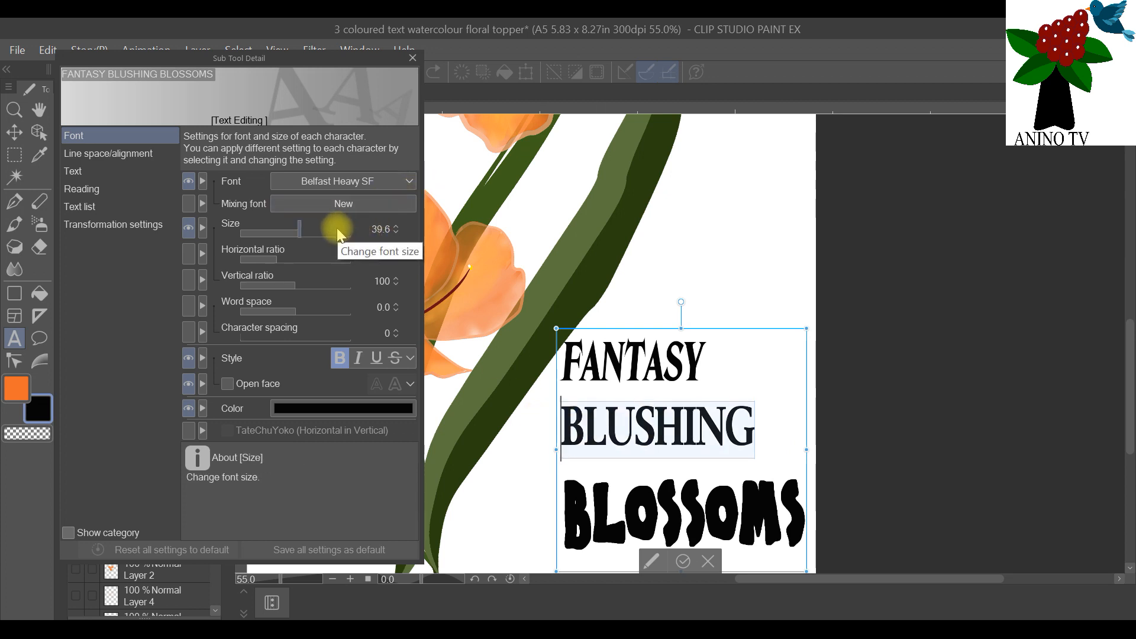
drag(301, 232, 298, 232)
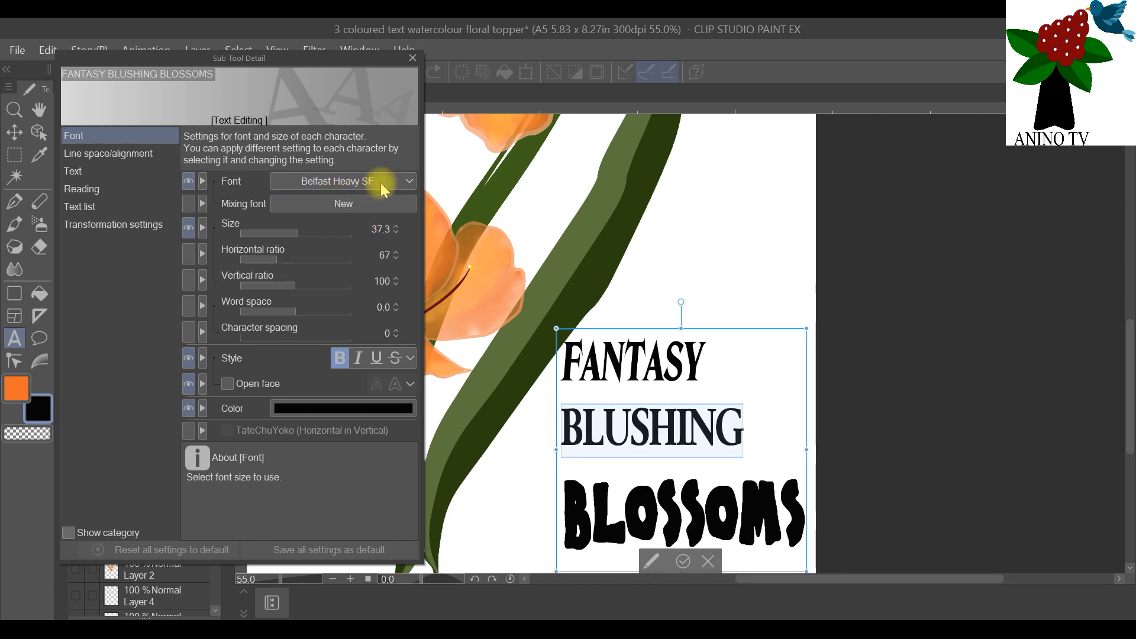
Step: Colour the "FANTASY" line light orange FAA851 by sampling a petal of the upper flower
click(729, 353)
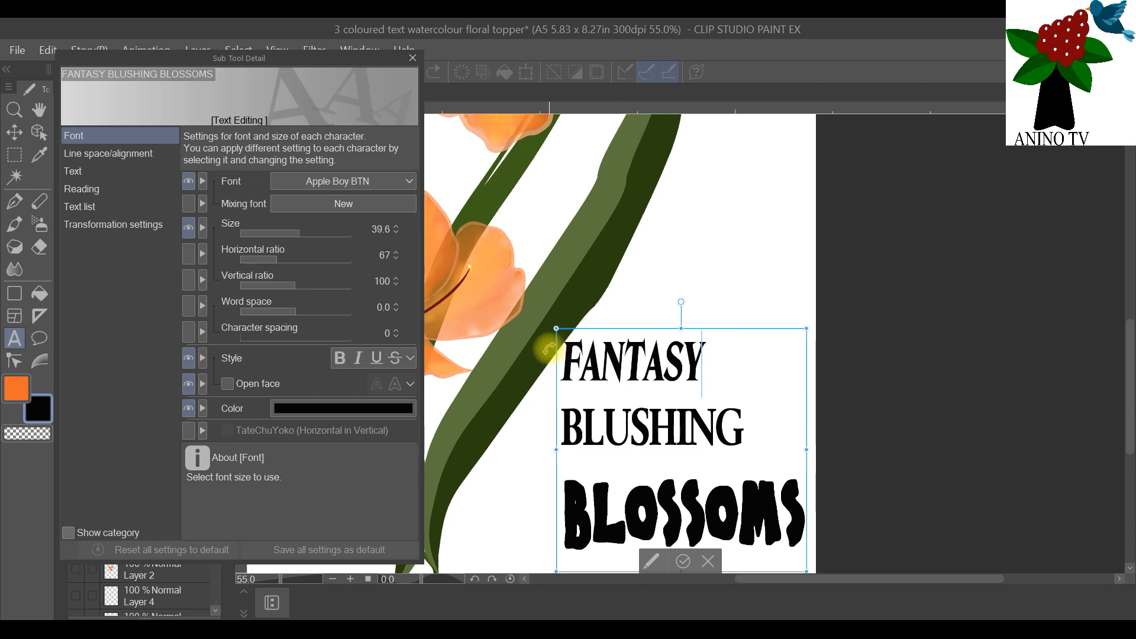
drag(707, 361, 551, 364)
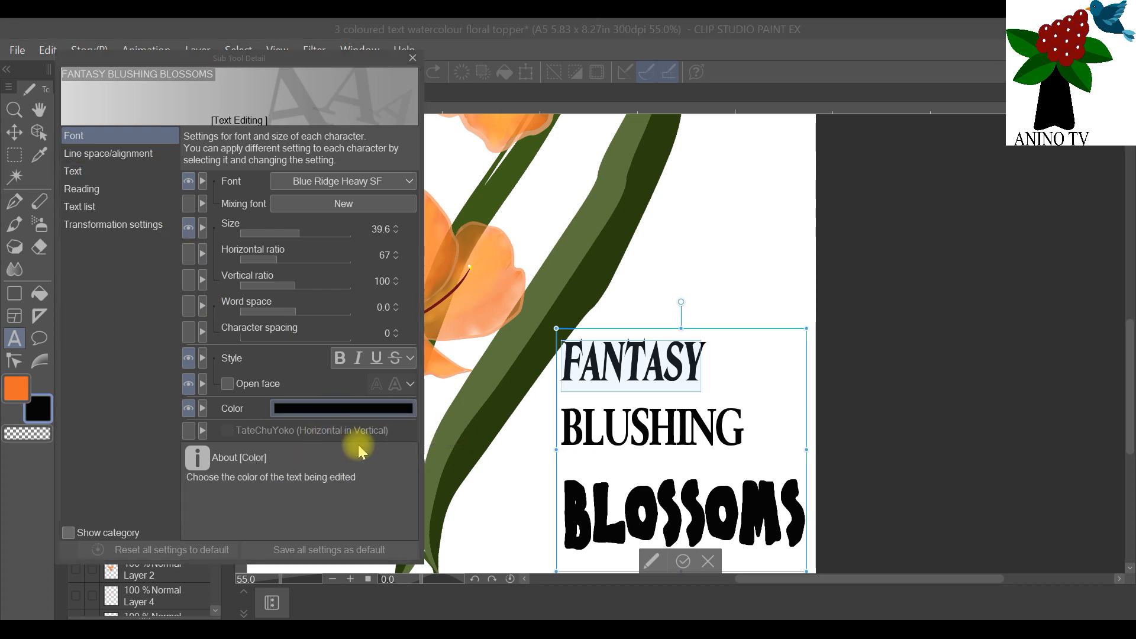
click(348, 408)
drag(400, 45, 978, 94)
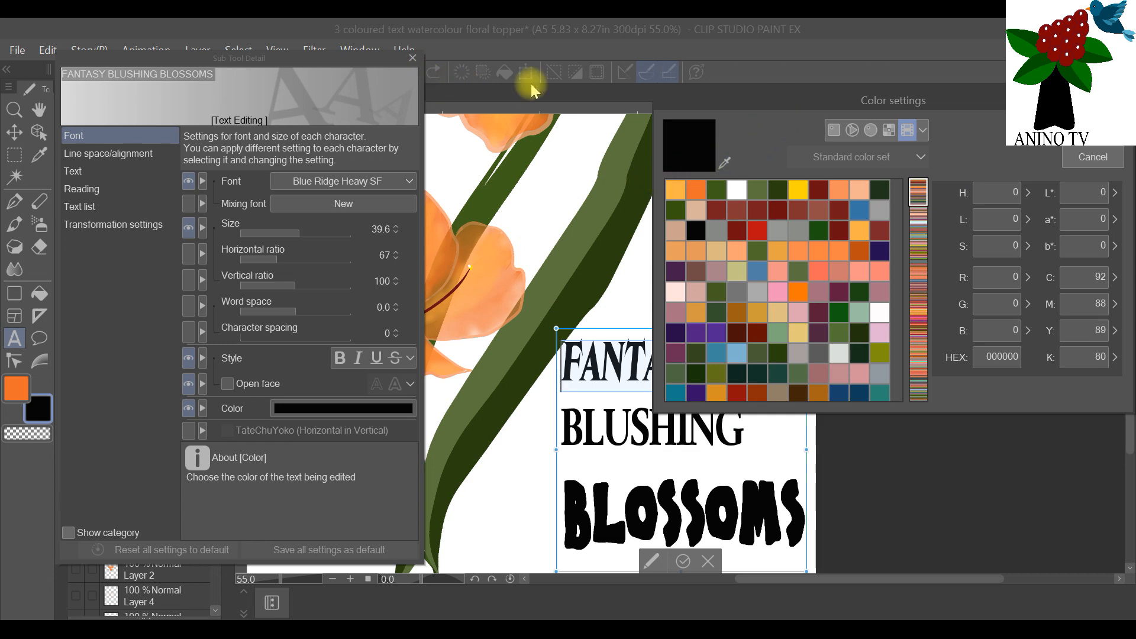
click(725, 163)
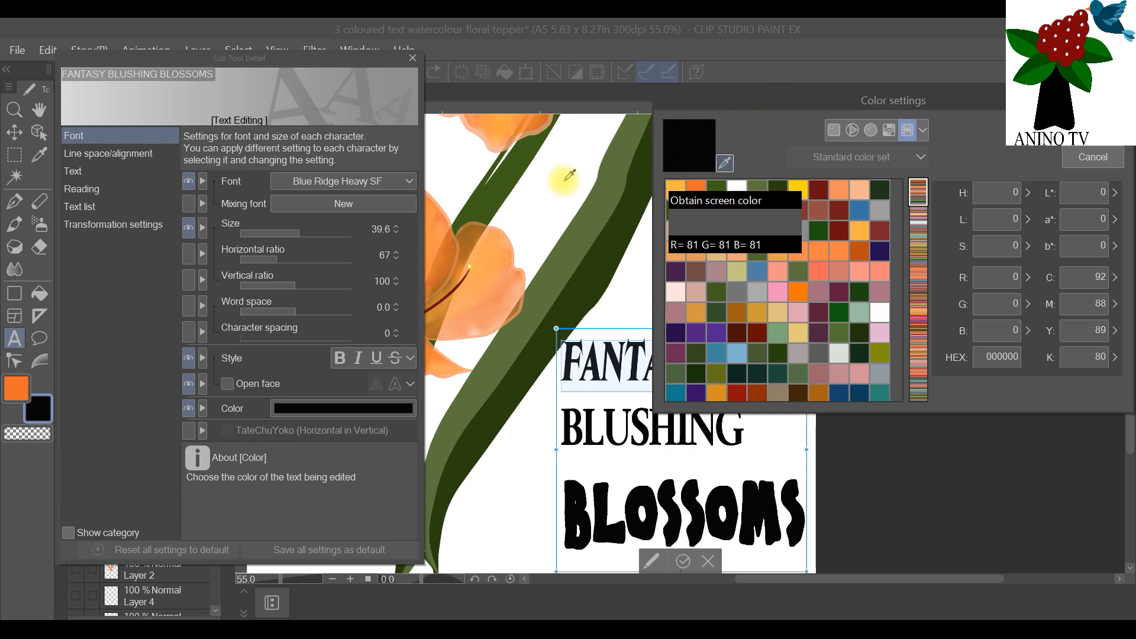
click(507, 130)
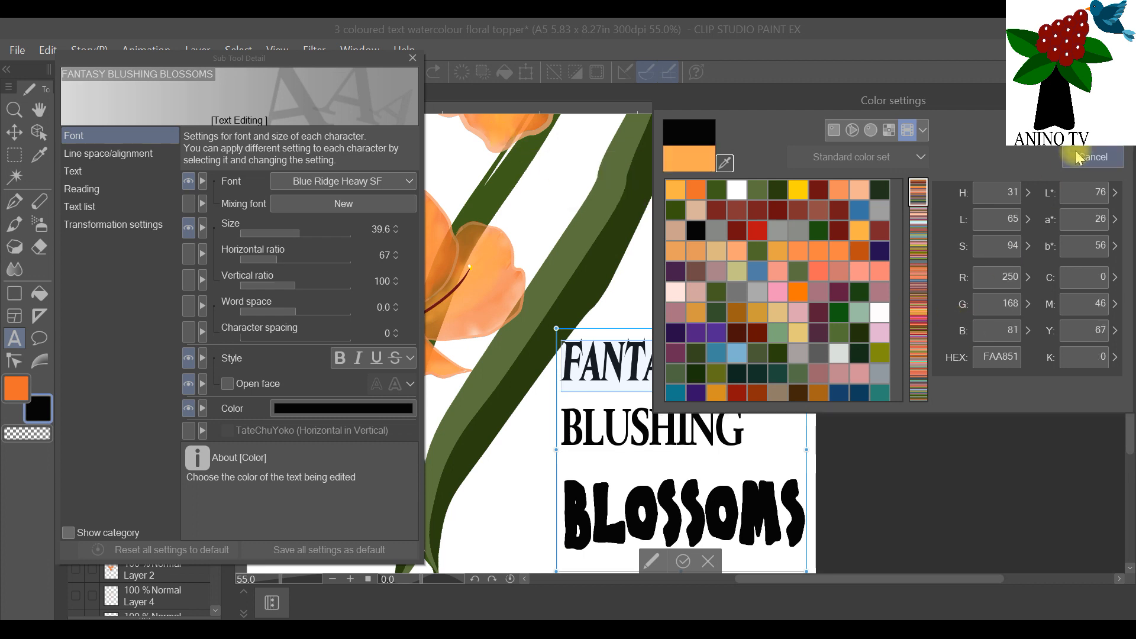
click(1093, 131)
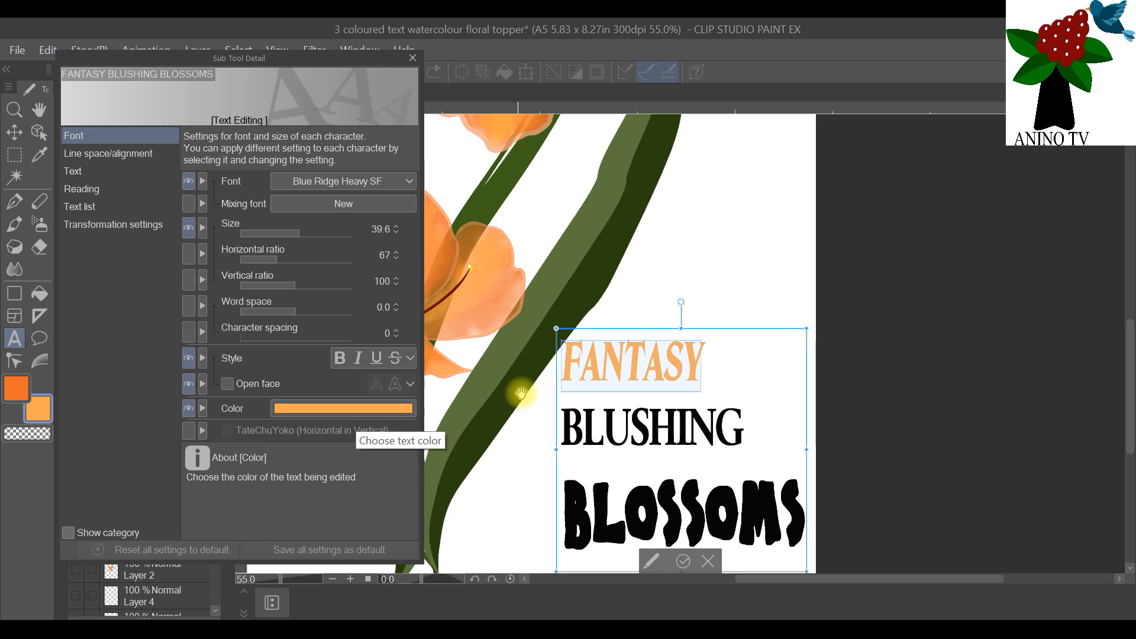
Step: Colour the "BLUSHING" line deeper orange EE6B28 from the colour history
click(693, 426)
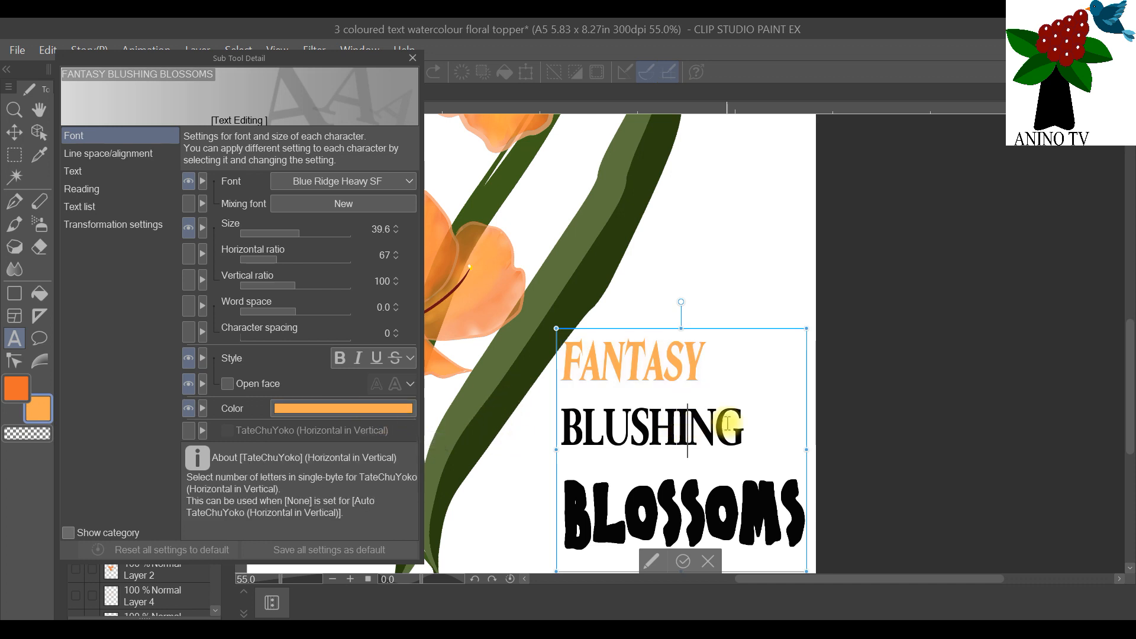
drag(773, 426, 527, 415)
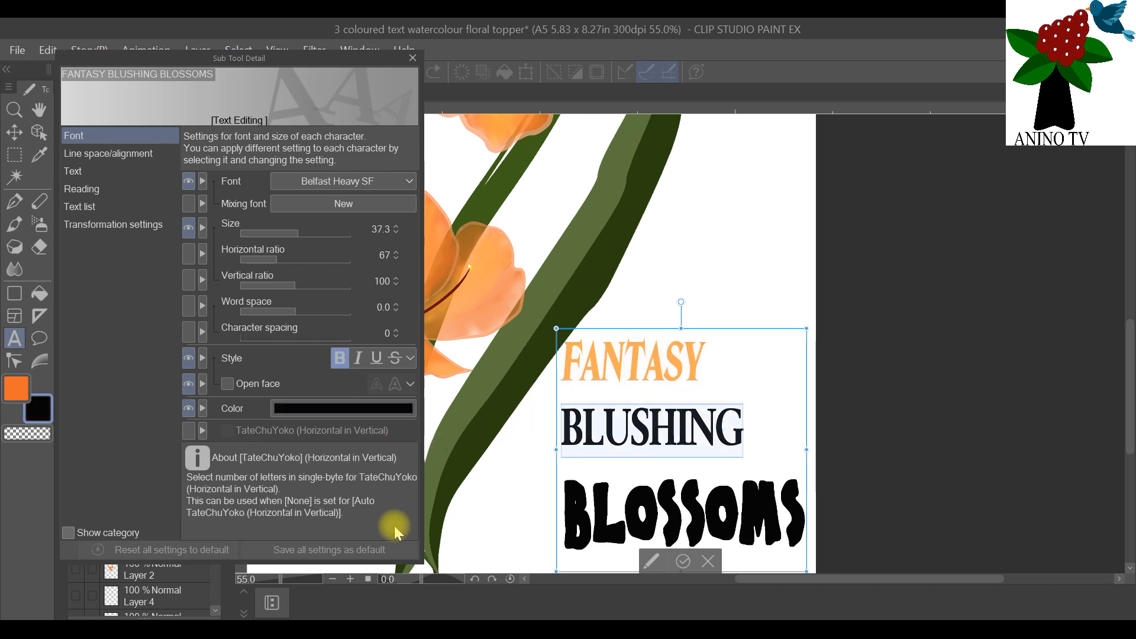
click(359, 408)
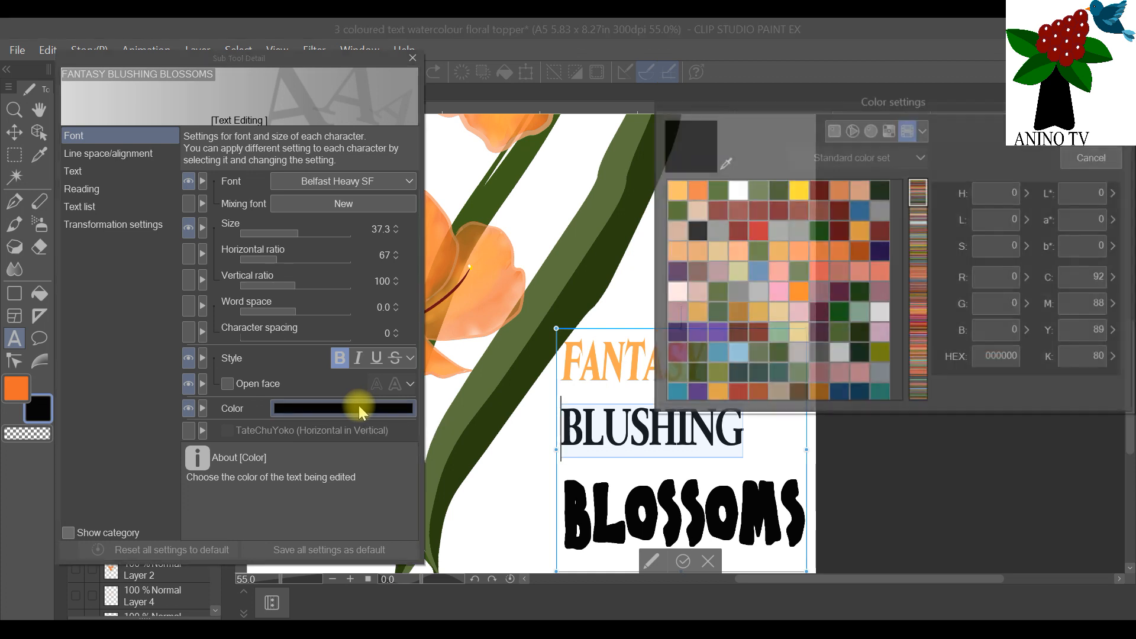
click(693, 190)
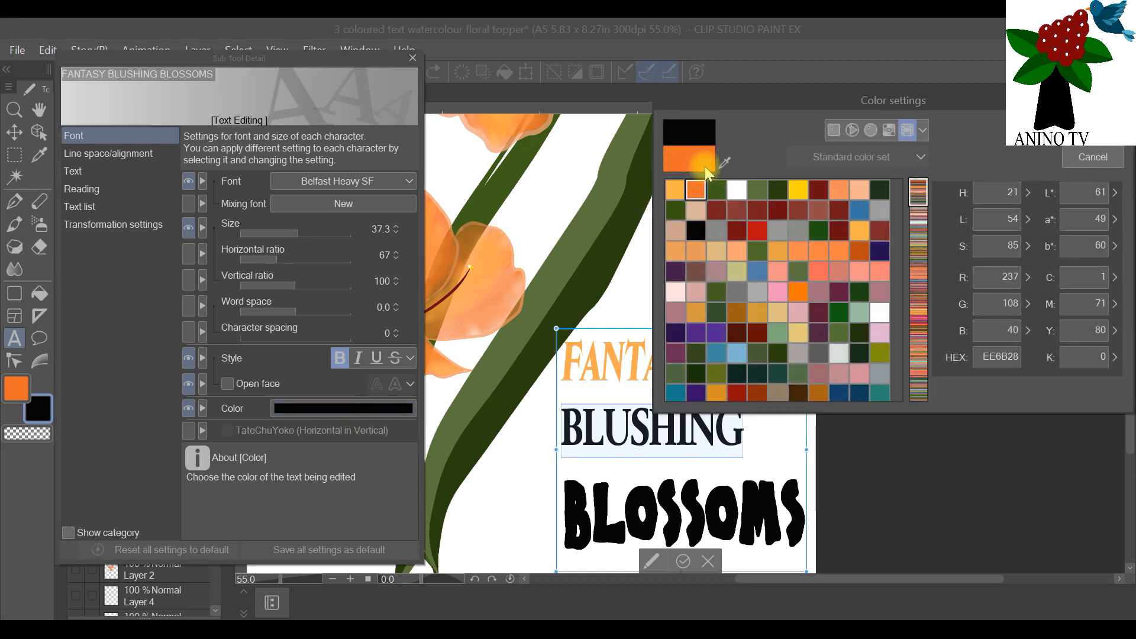
click(1093, 130)
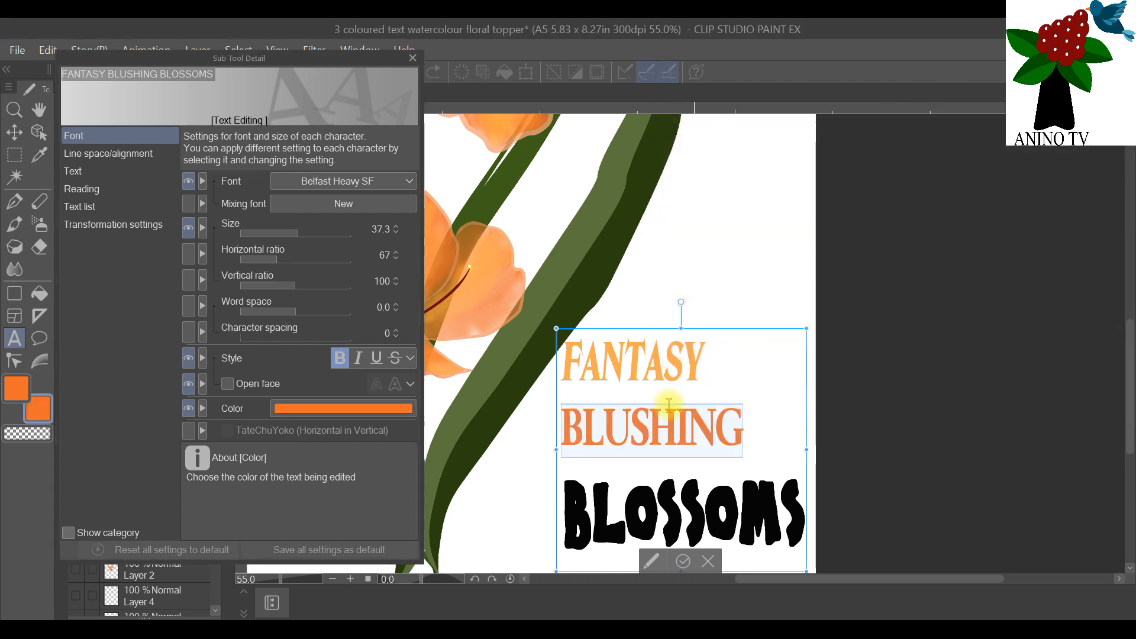
Step: Colour the "BLOSSOMS" line dark green 3B5B16 from the colour history and commit the text edit
drag(797, 516, 530, 495)
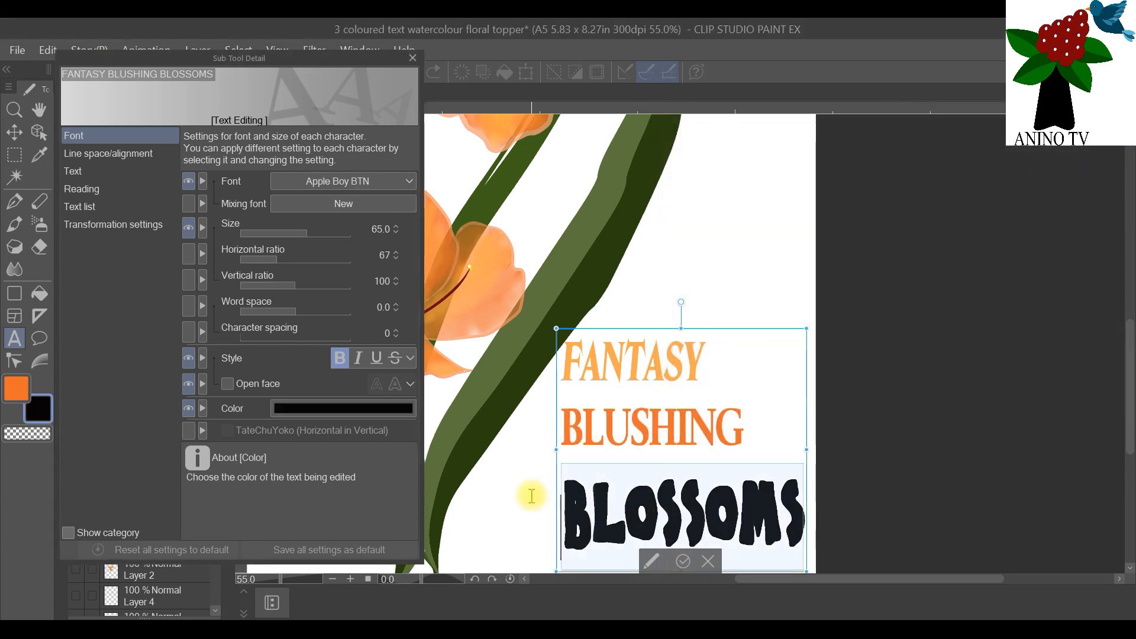
click(331, 411)
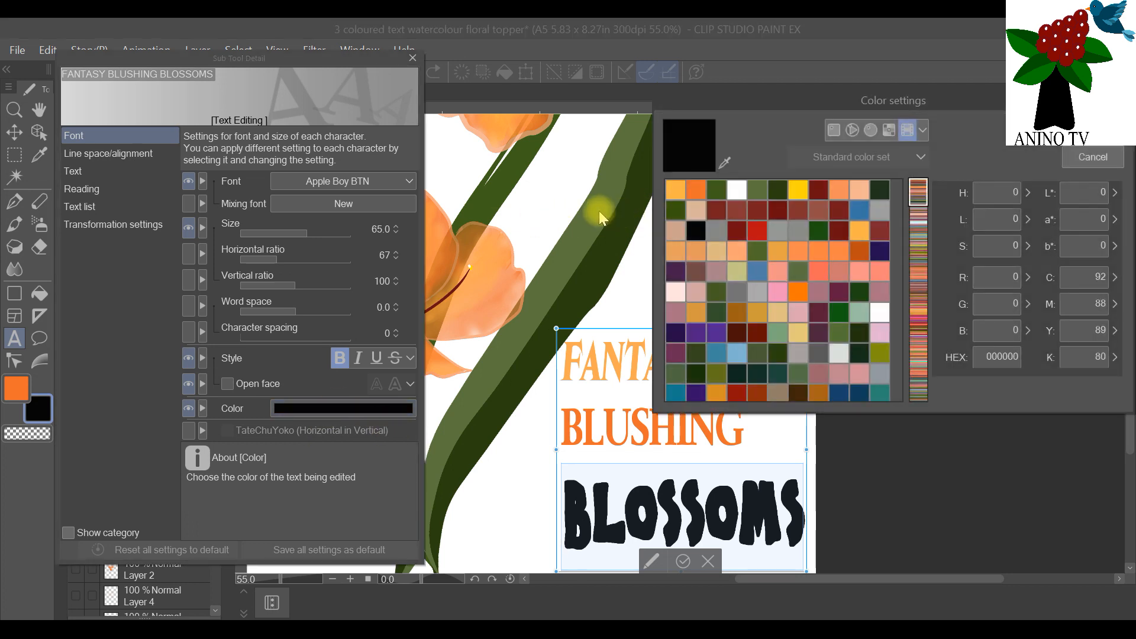
click(723, 163)
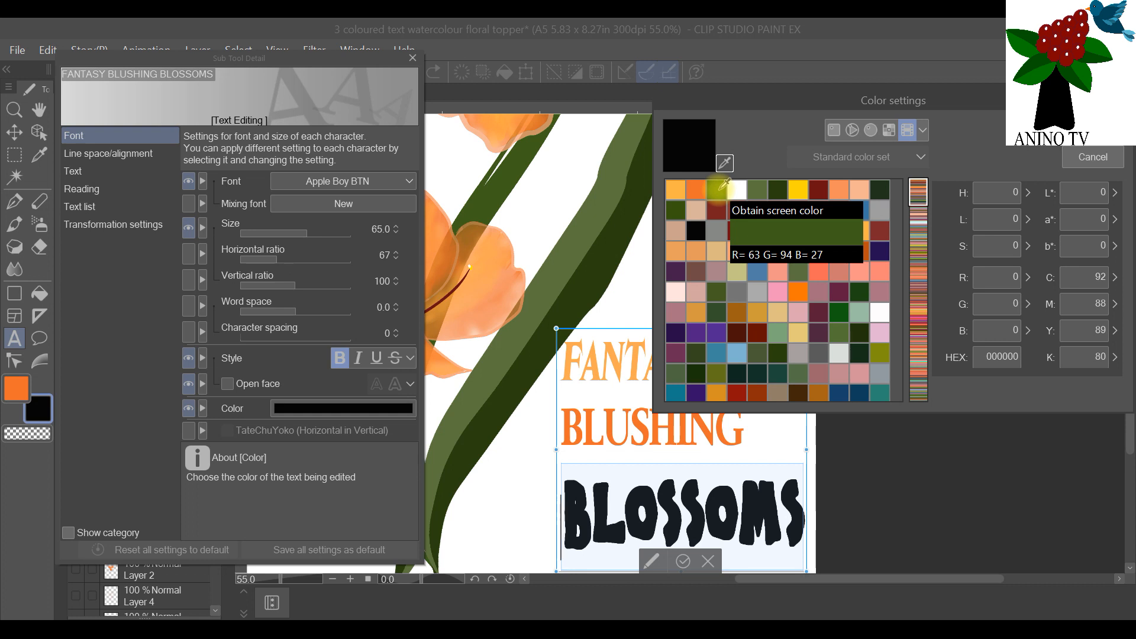
click(922, 133)
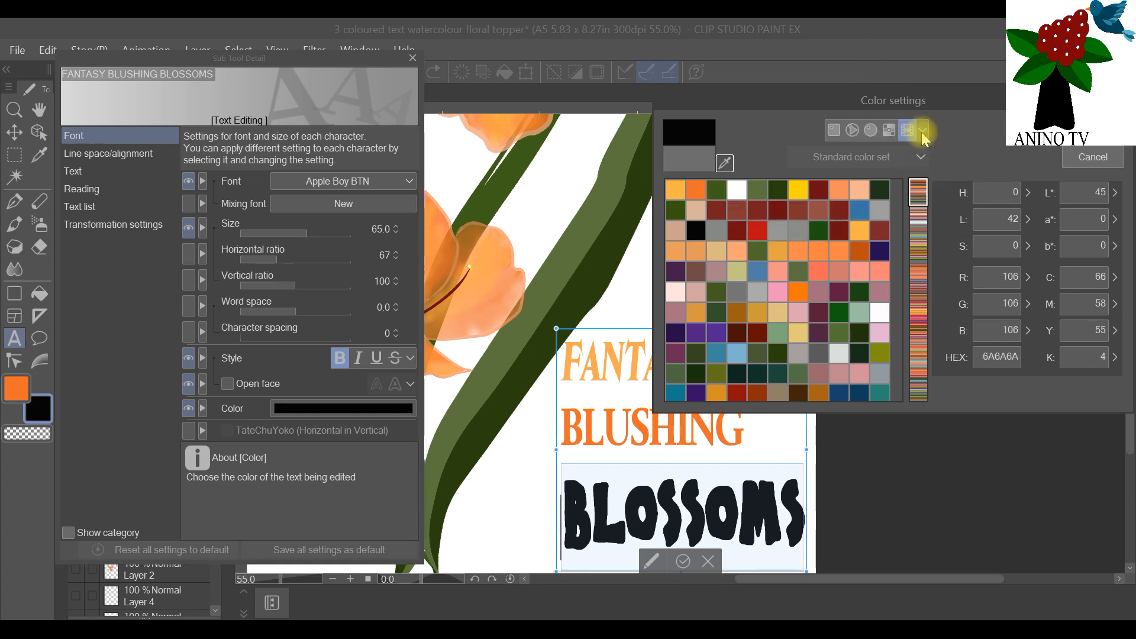
click(924, 132)
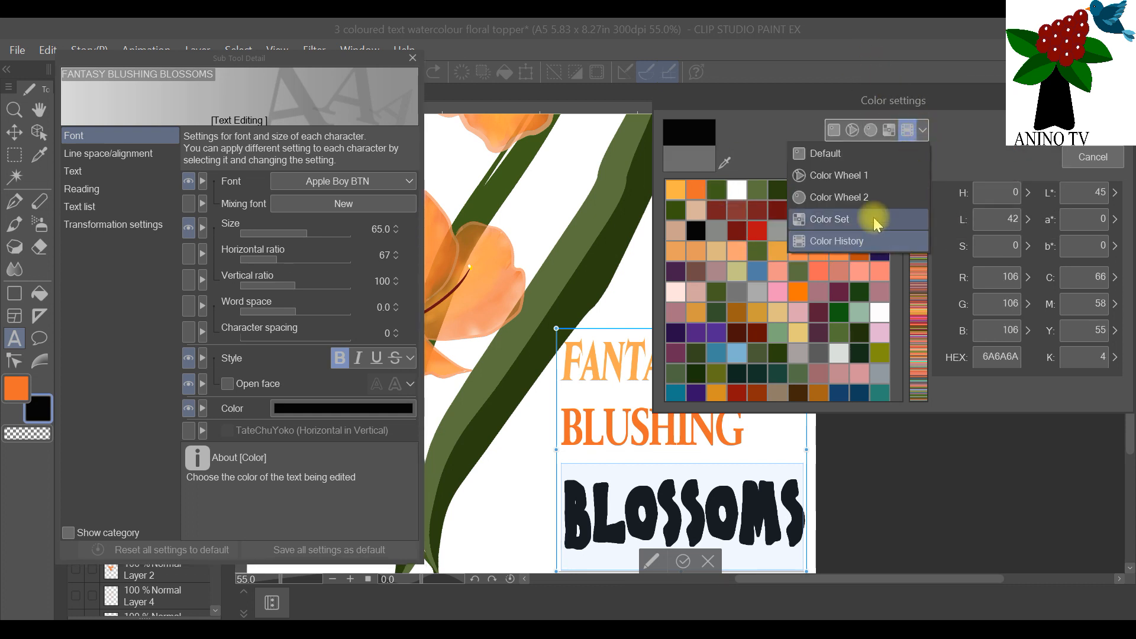
click(922, 132)
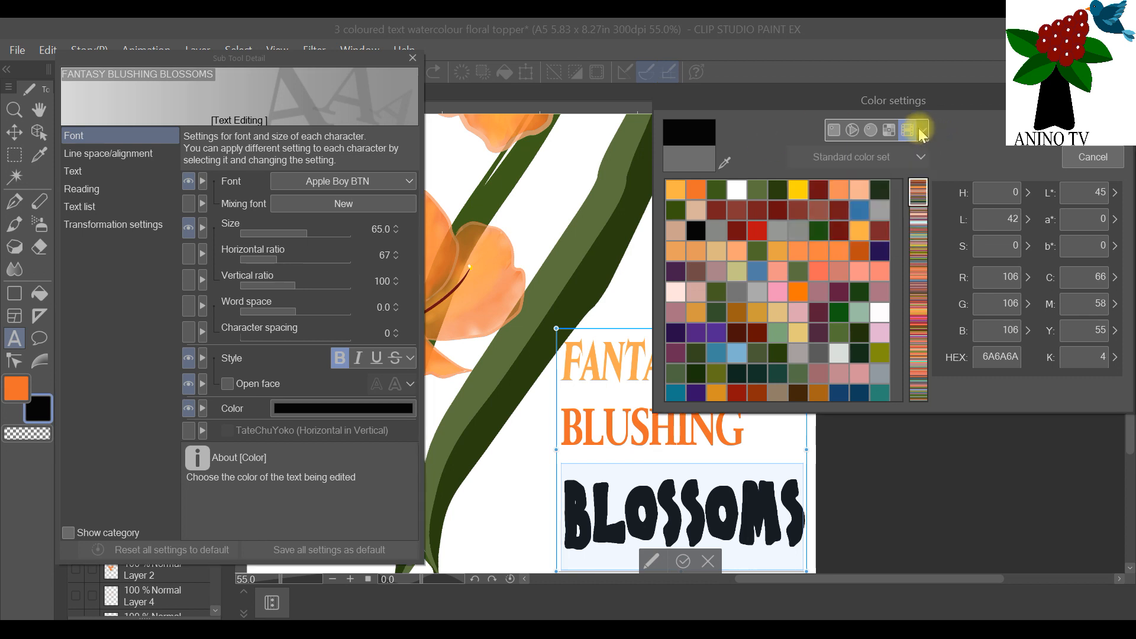
click(716, 189)
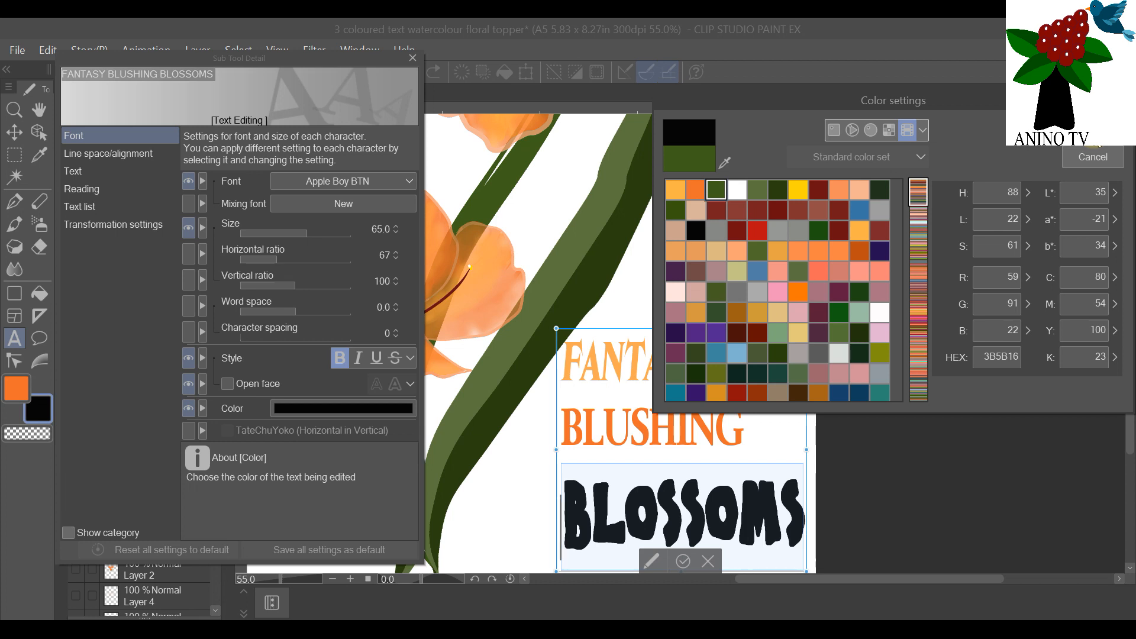
click(1093, 133)
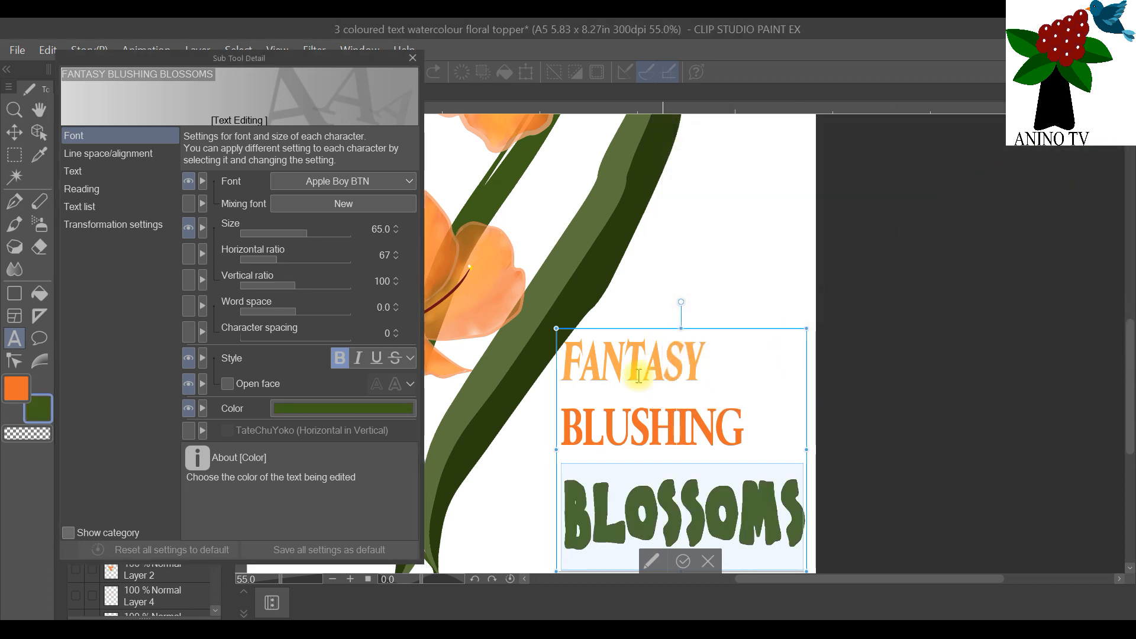
click(413, 59)
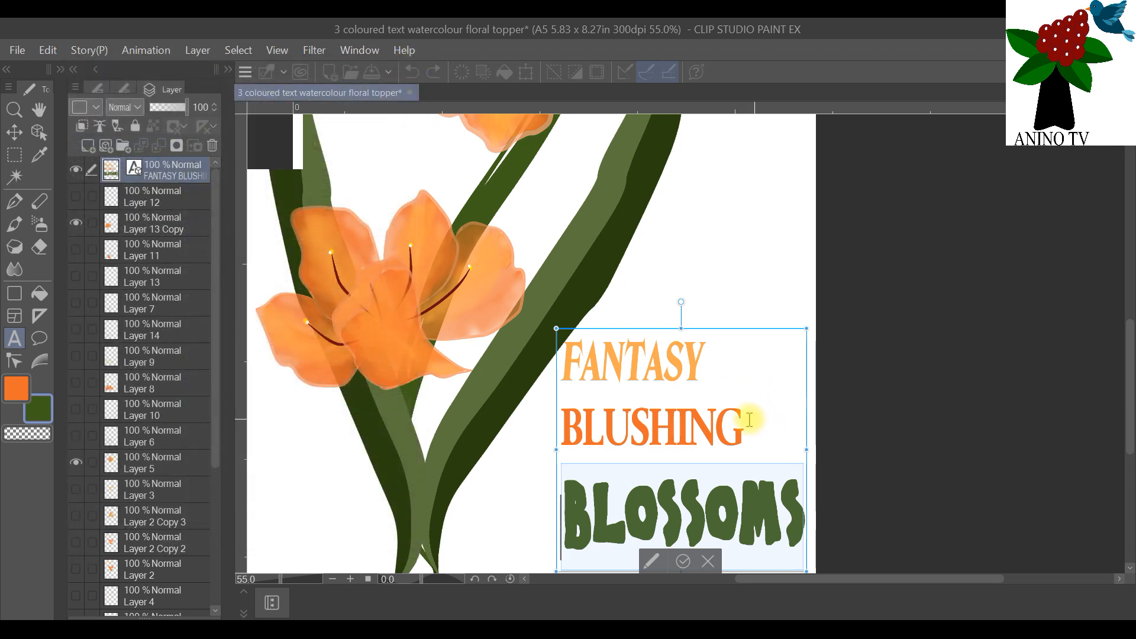
scroll(748, 418, down, 2)
click(696, 561)
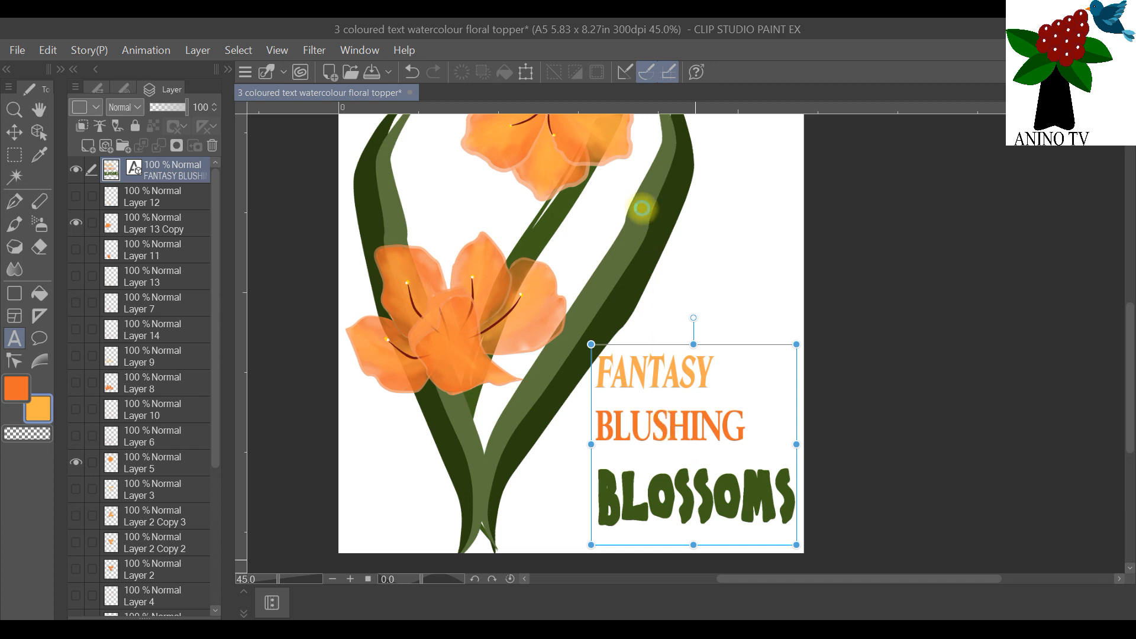
Step: Enlarge the three-line text block slightly from its upper-left corner, keeping it inside the page
scroll(642, 208, down, 2)
drag(1128, 364, 1125, 302)
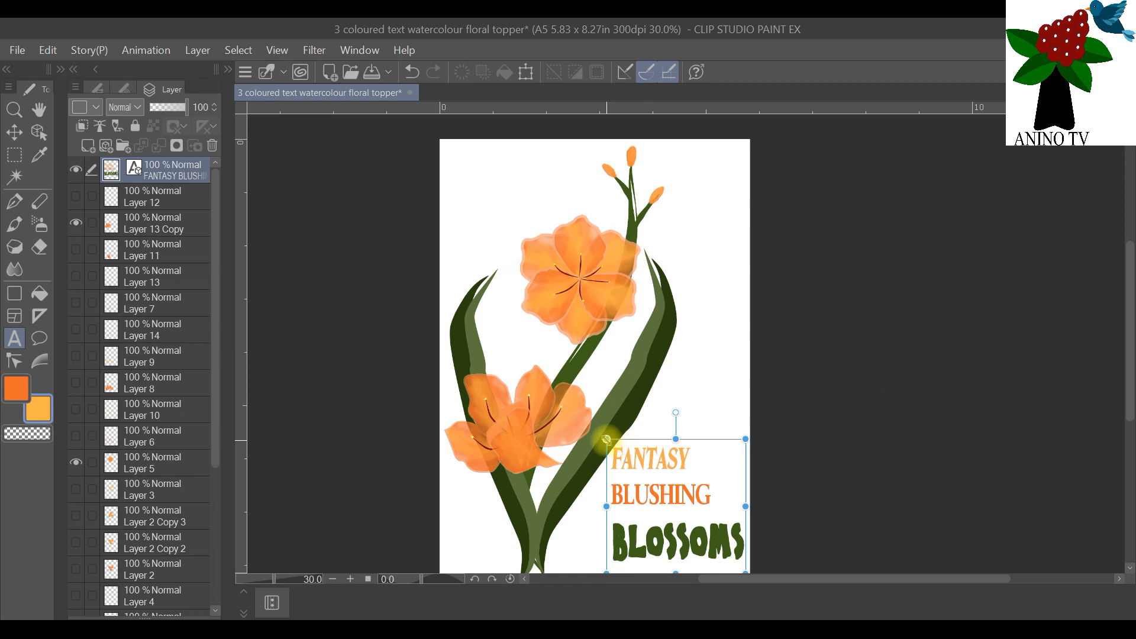
mouse_move(606, 439)
mouse_down()
mouse_move(591, 430)
mouse_move(600, 430)
mouse_up()
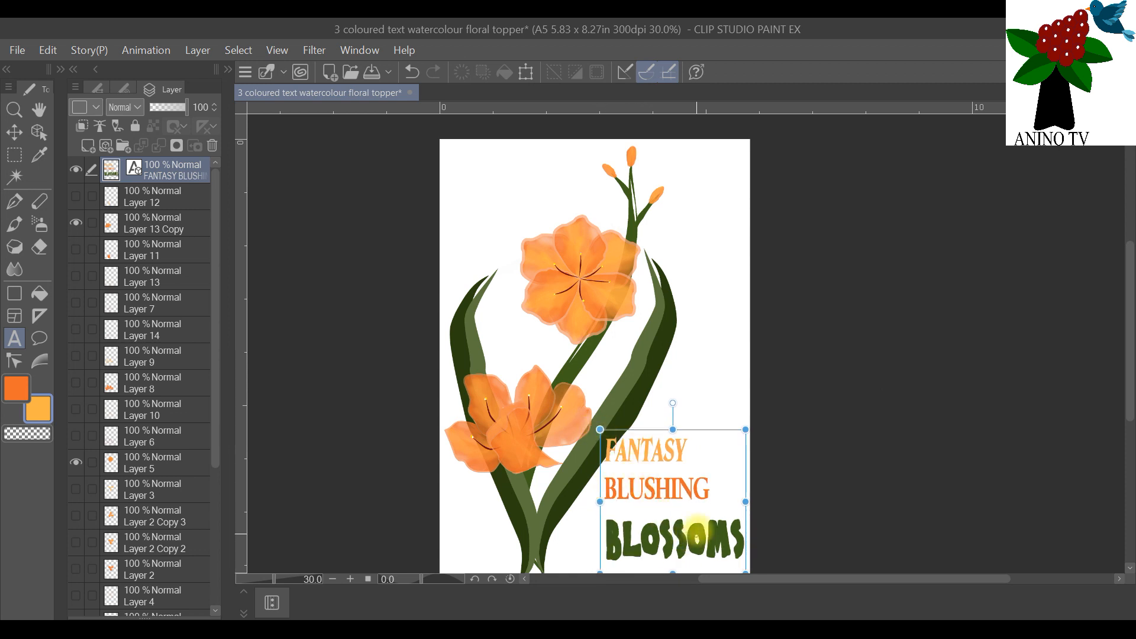
scroll(728, 376, down, 2)
scroll(734, 397, up, 1)
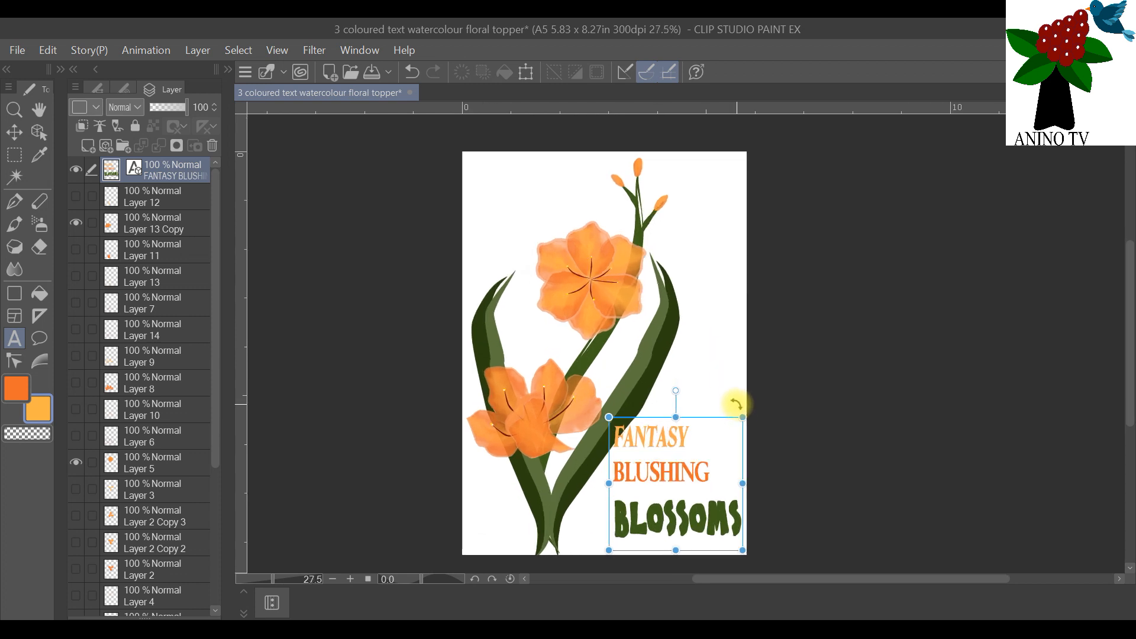
Step: Reduce the text block slightly with the Object tool and move it down into the page's lower-right corner
click(39, 132)
mouse_move(668, 480)
mouse_down()
mouse_move(670, 410)
mouse_move(651, 489)
mouse_move(663, 476)
mouse_up()
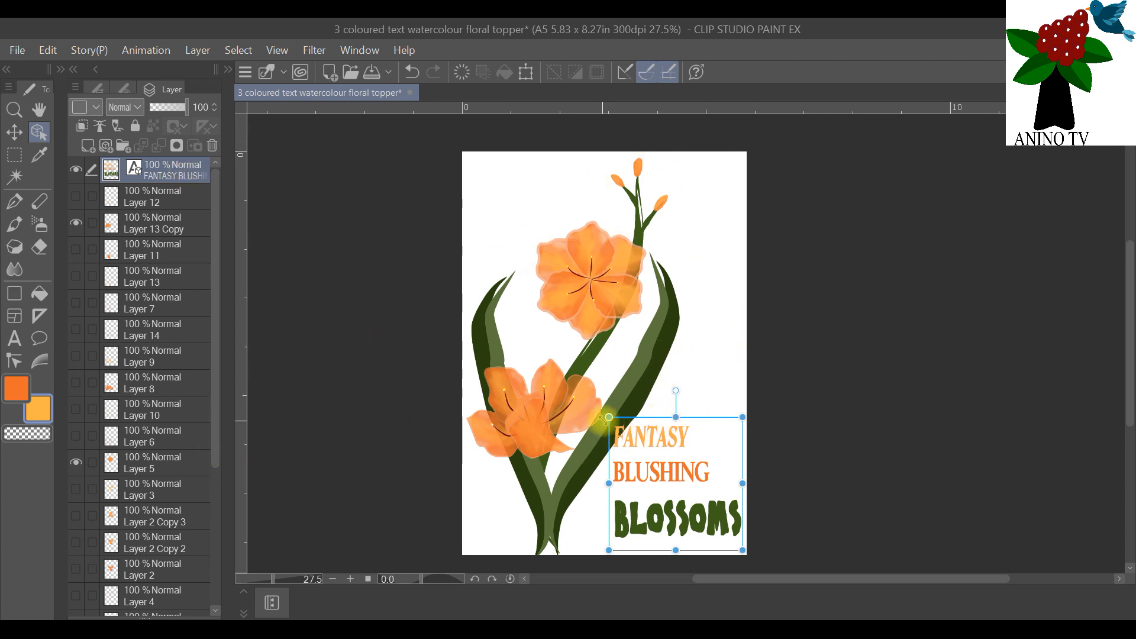
drag(609, 418, 613, 420)
drag(661, 473, 663, 479)
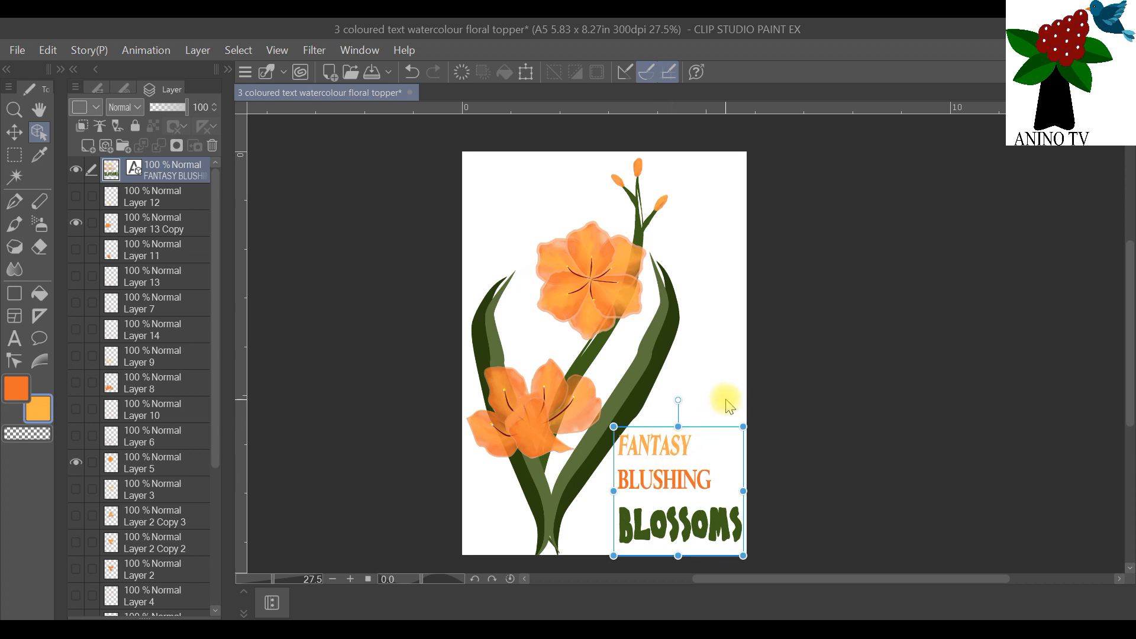
scroll(727, 400, down, 1)
scroll(611, 424, up, 2)
scroll(610, 423, down, 1)
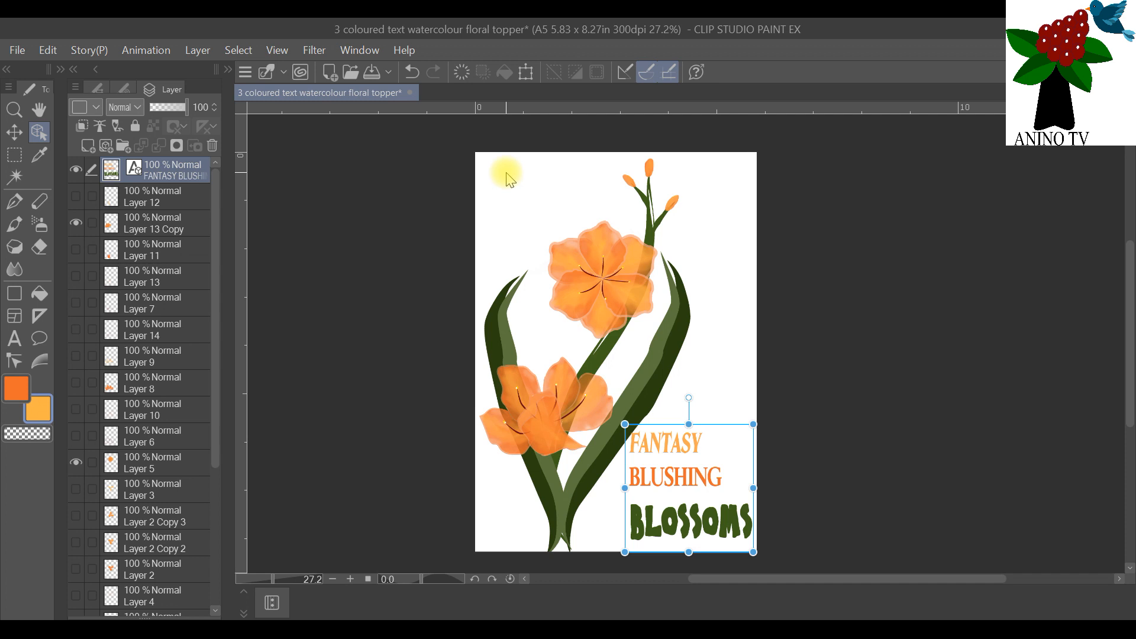
Step: Change the canvas size to 10 in wide by 10 in high, keeping the centre reference point
click(48, 49)
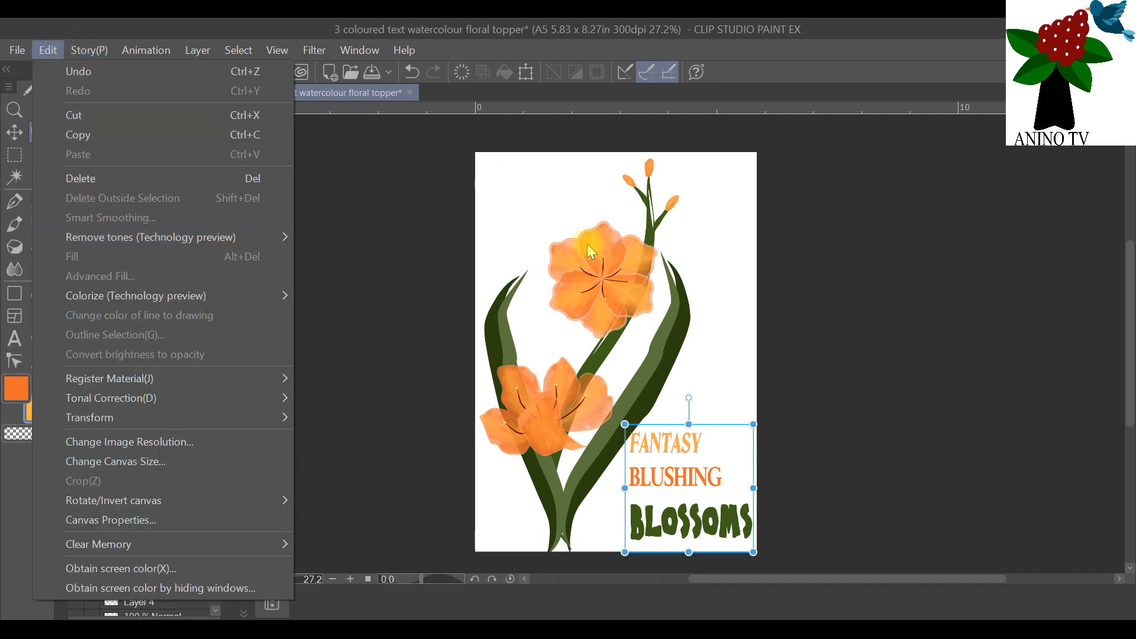
click(715, 212)
click(14, 132)
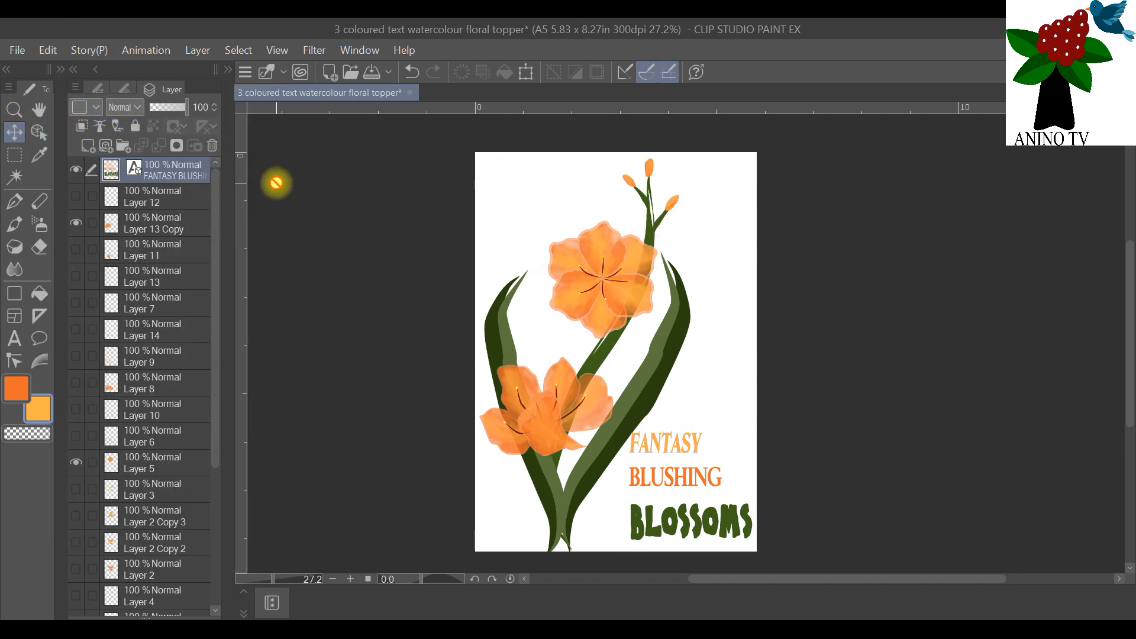
click(46, 53)
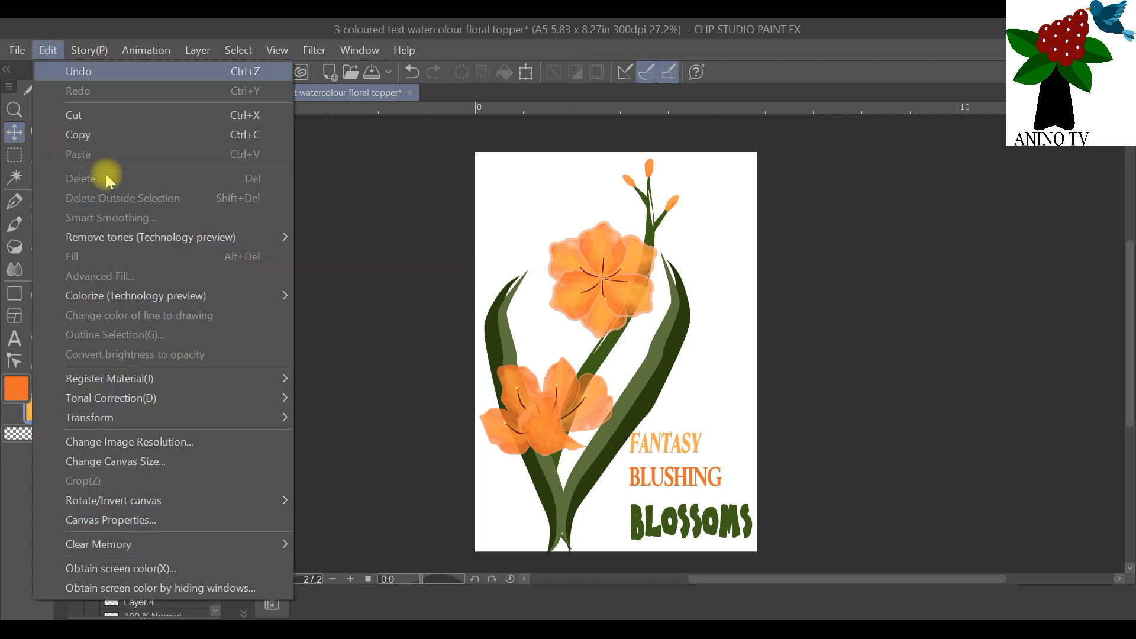
click(173, 459)
drag(862, 229, 487, 222)
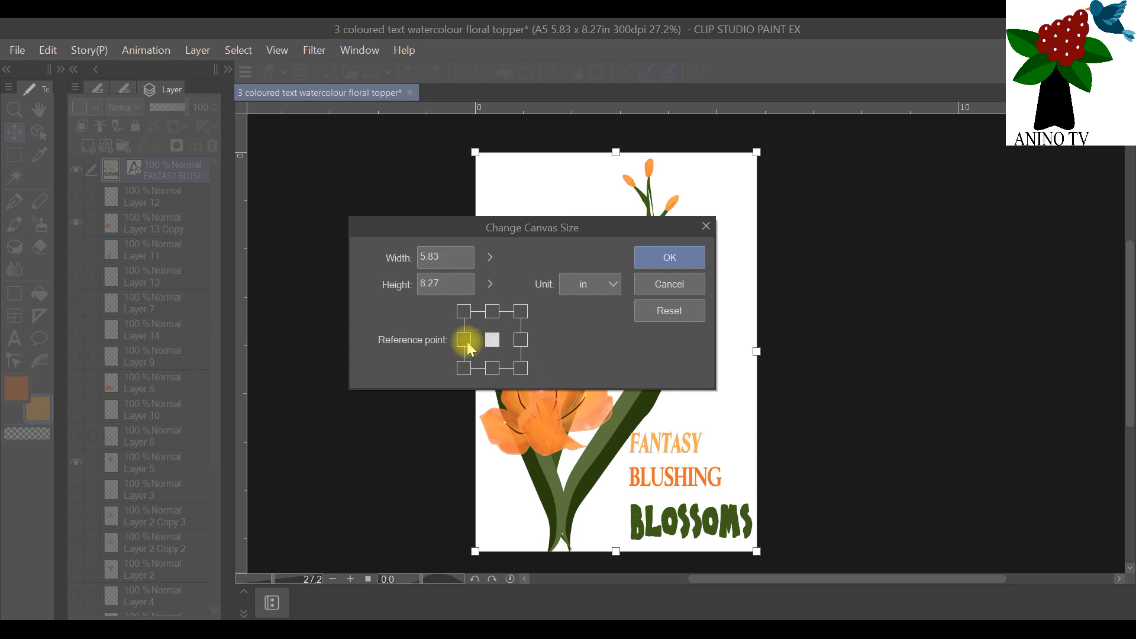
drag(441, 261, 419, 262)
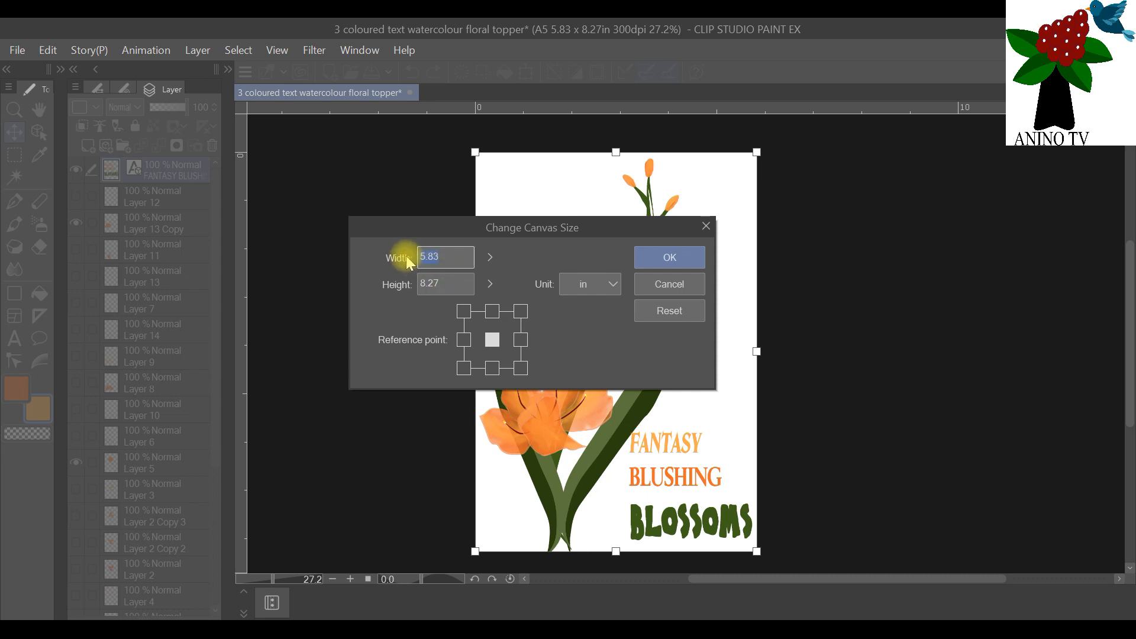
text(1)
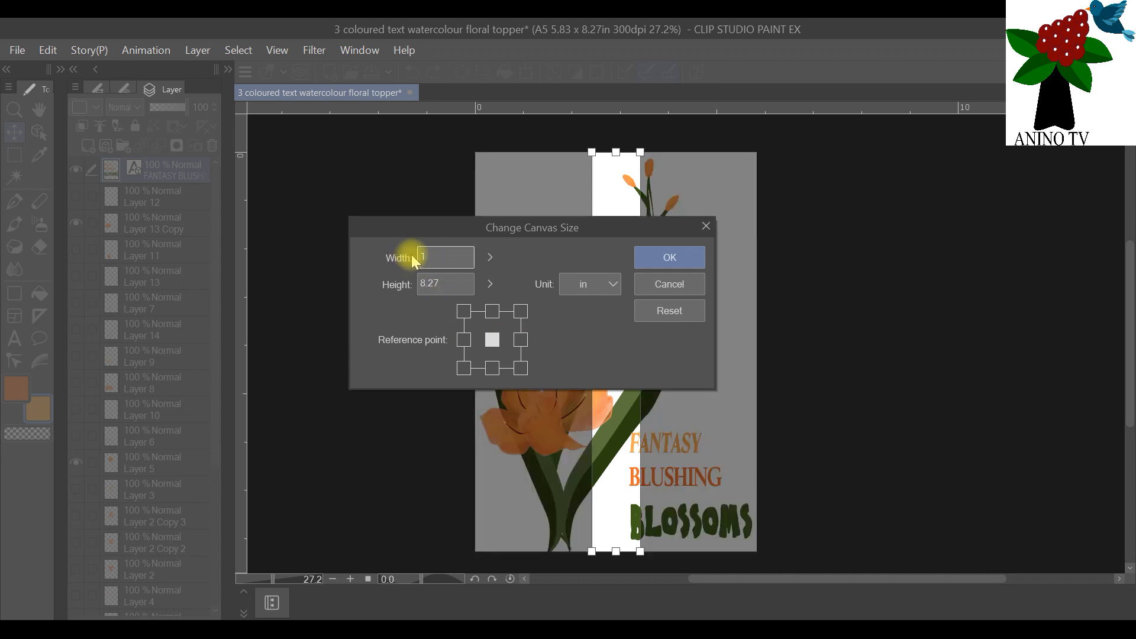
text(0)
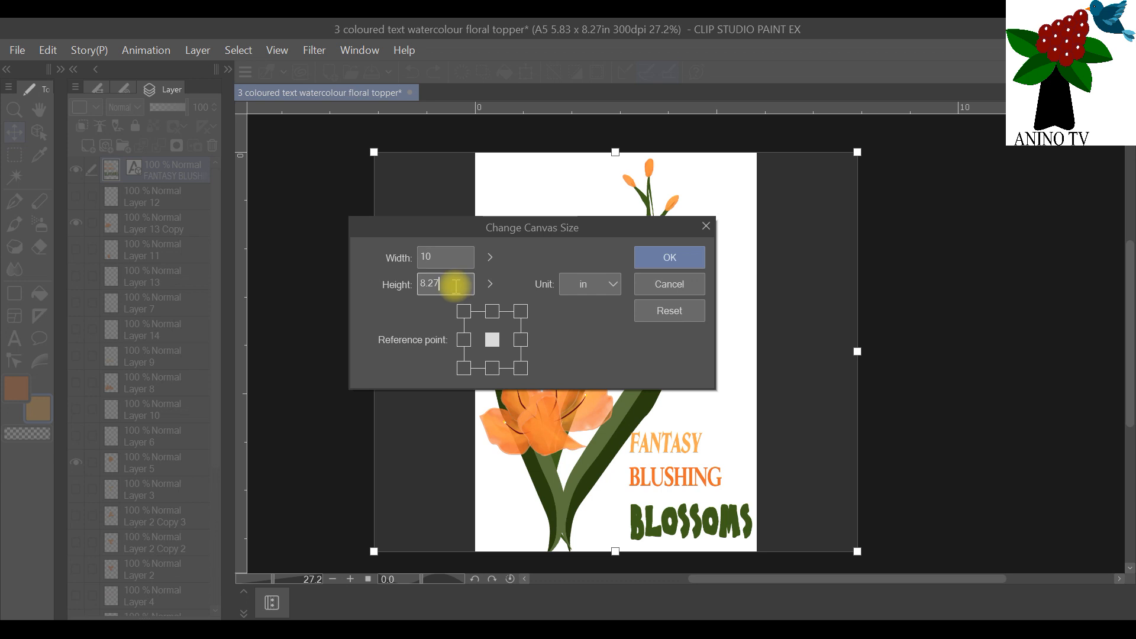
drag(457, 286, 406, 284)
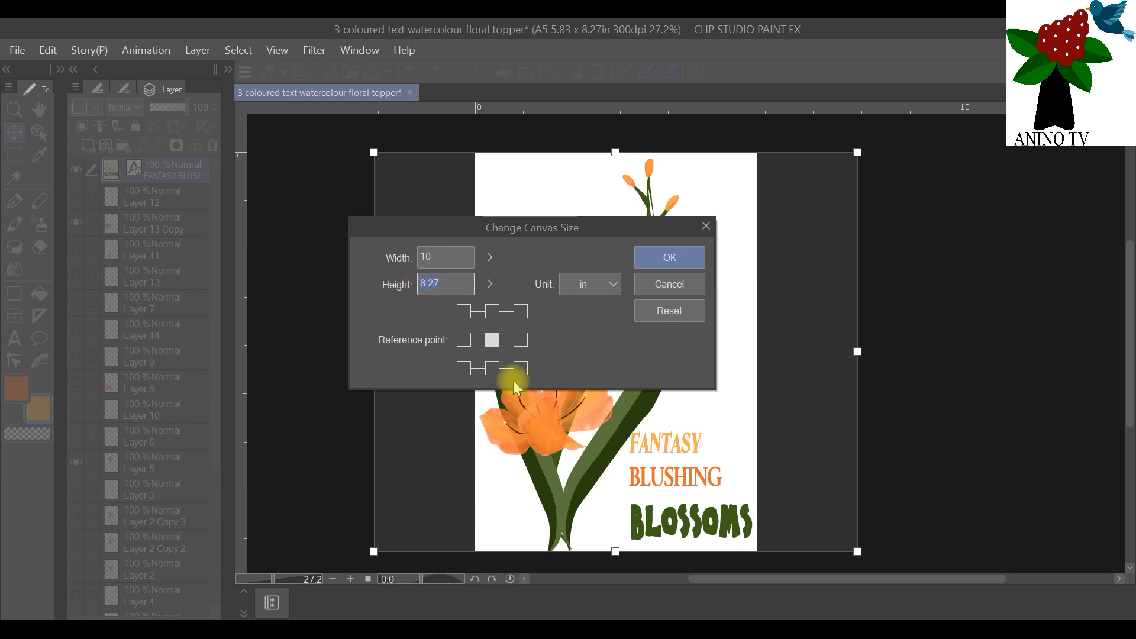
text(10)
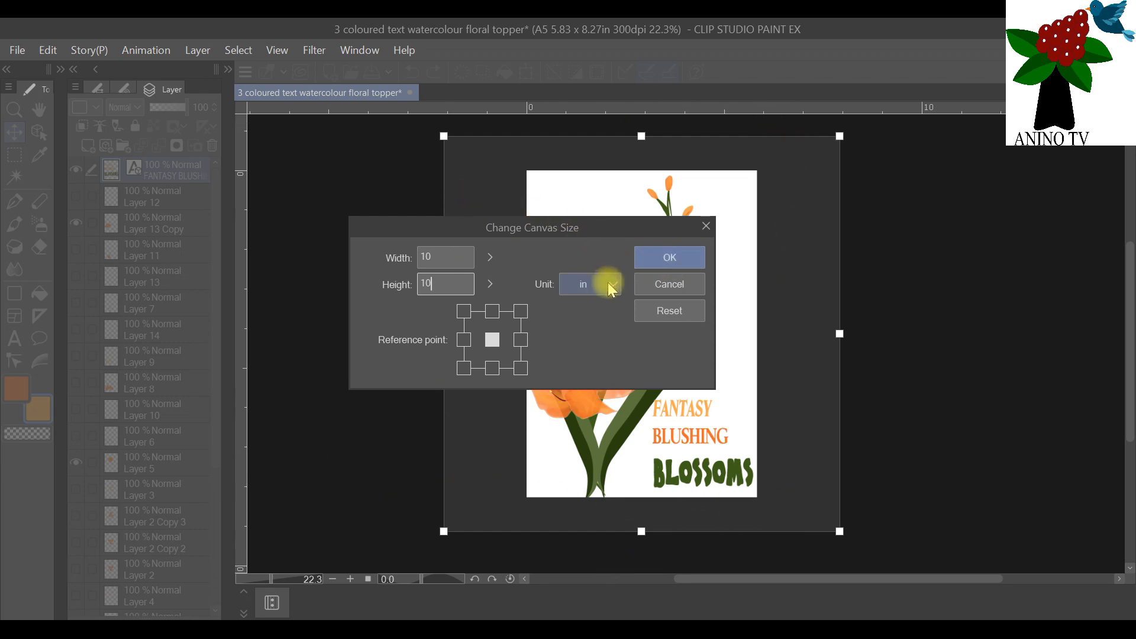
click(682, 258)
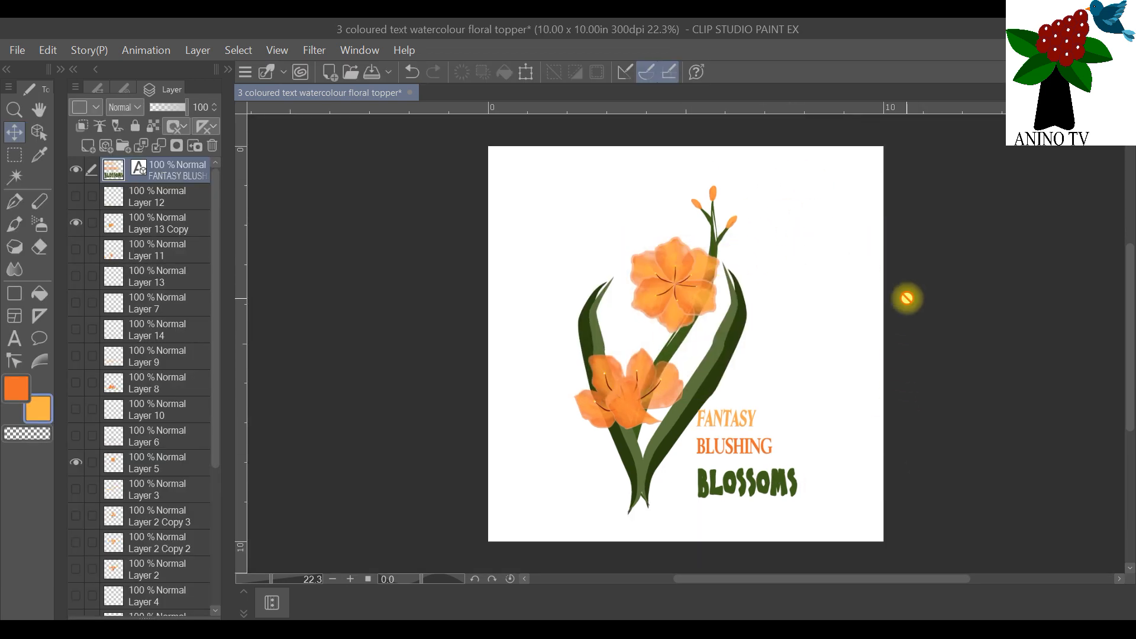
Step: Hide the FANTASY BLUSHING BLOSSOMS text layer and activate the Operation tool
click(75, 170)
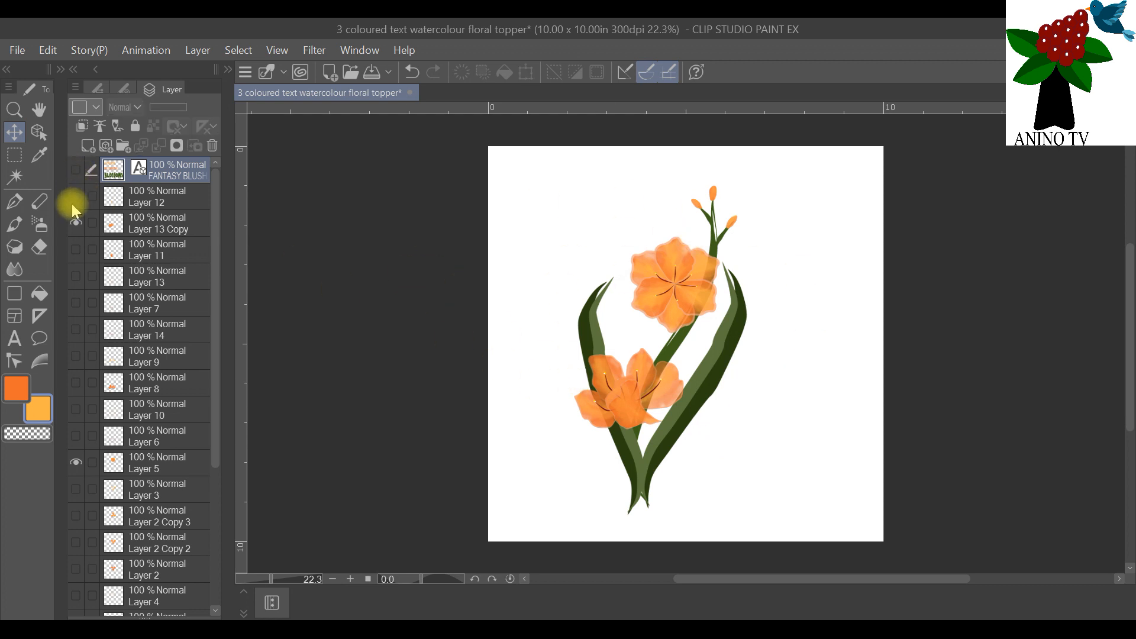
click(40, 131)
scroll(269, 479, down, 3)
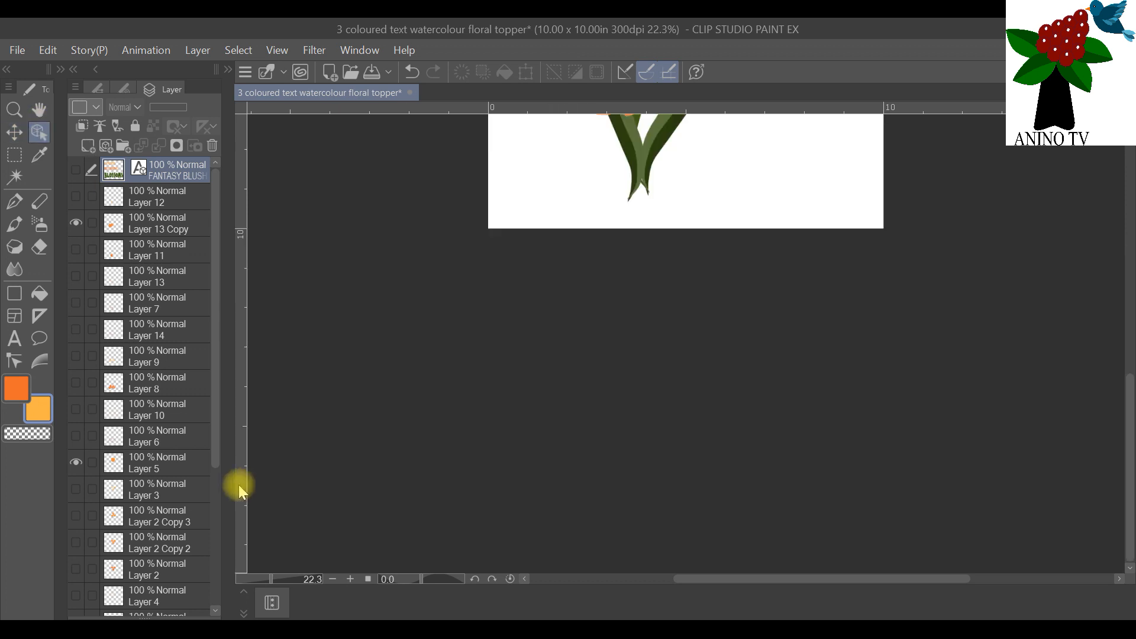
scroll(391, 402, up, 1)
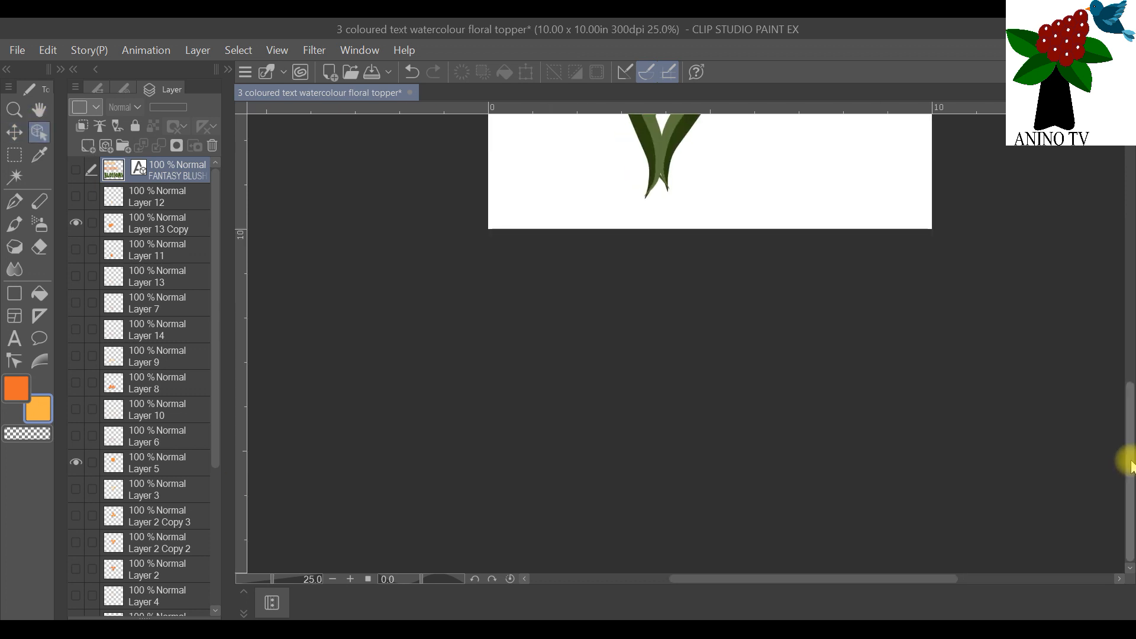
drag(1129, 460, 1118, 329)
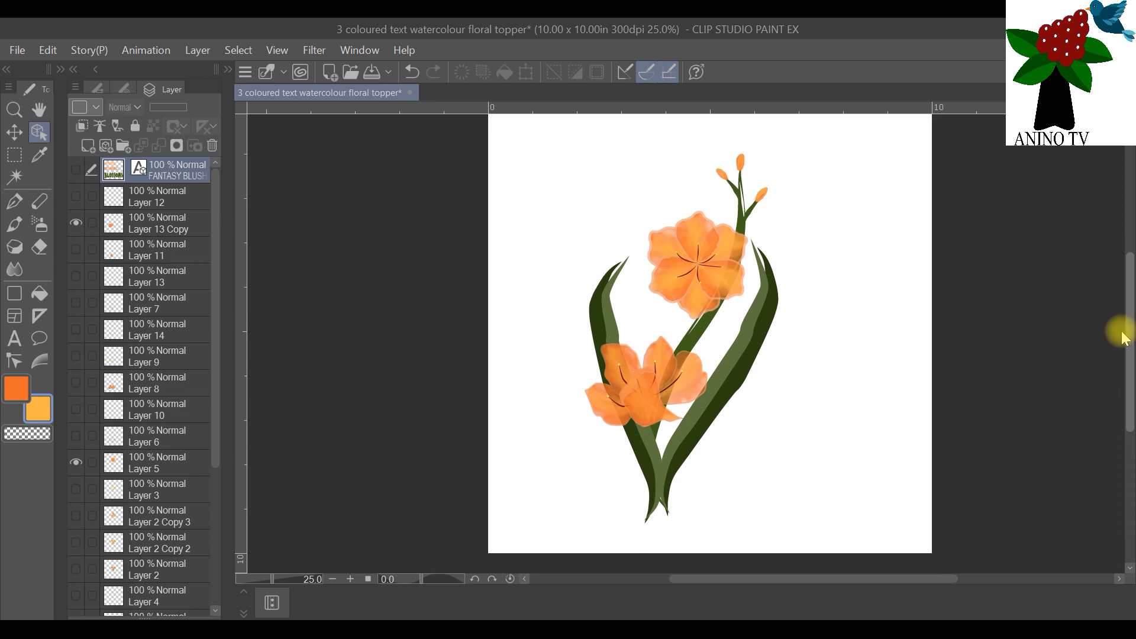
Step: Duplicate Layer 16 and hide the original
drag(218, 457, 169, 604)
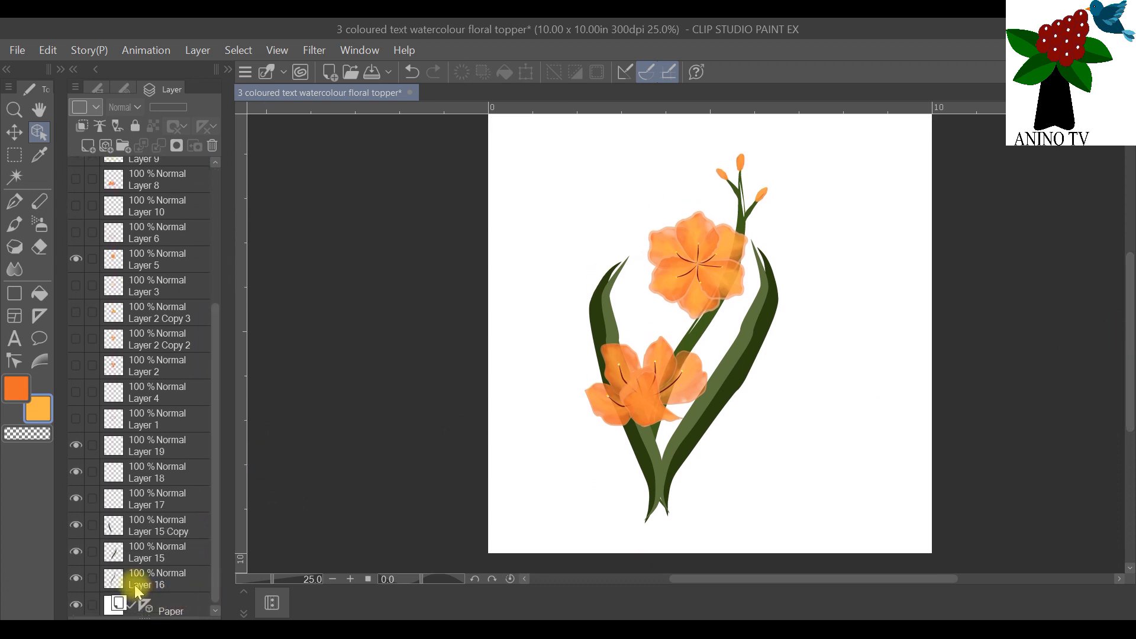
click(139, 587)
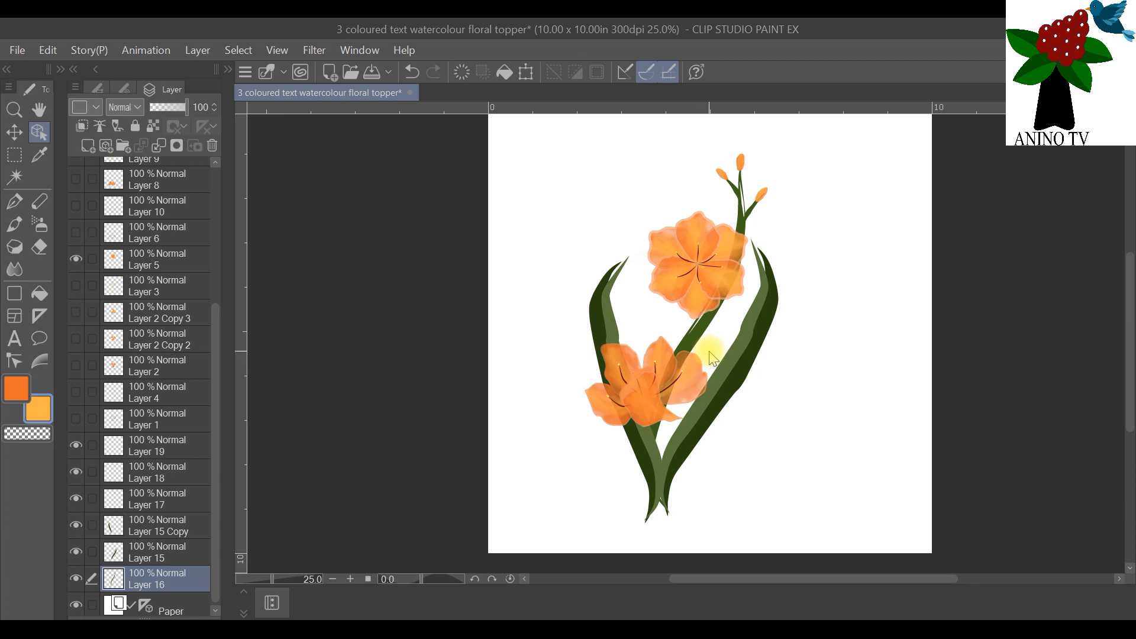
right_click(144, 573)
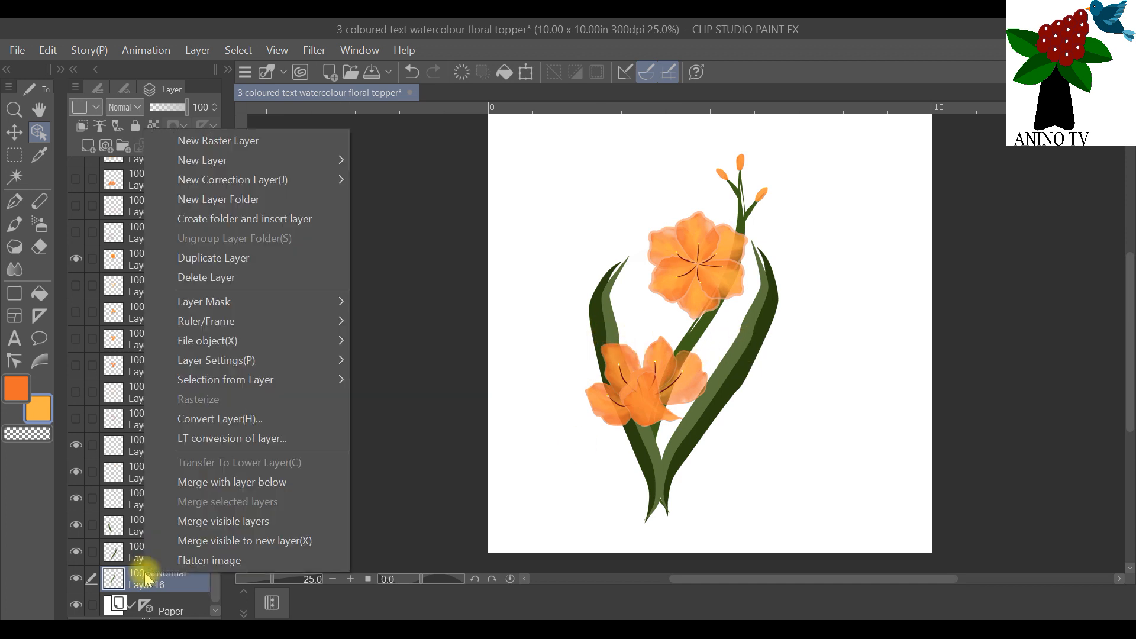
click(245, 267)
click(75, 607)
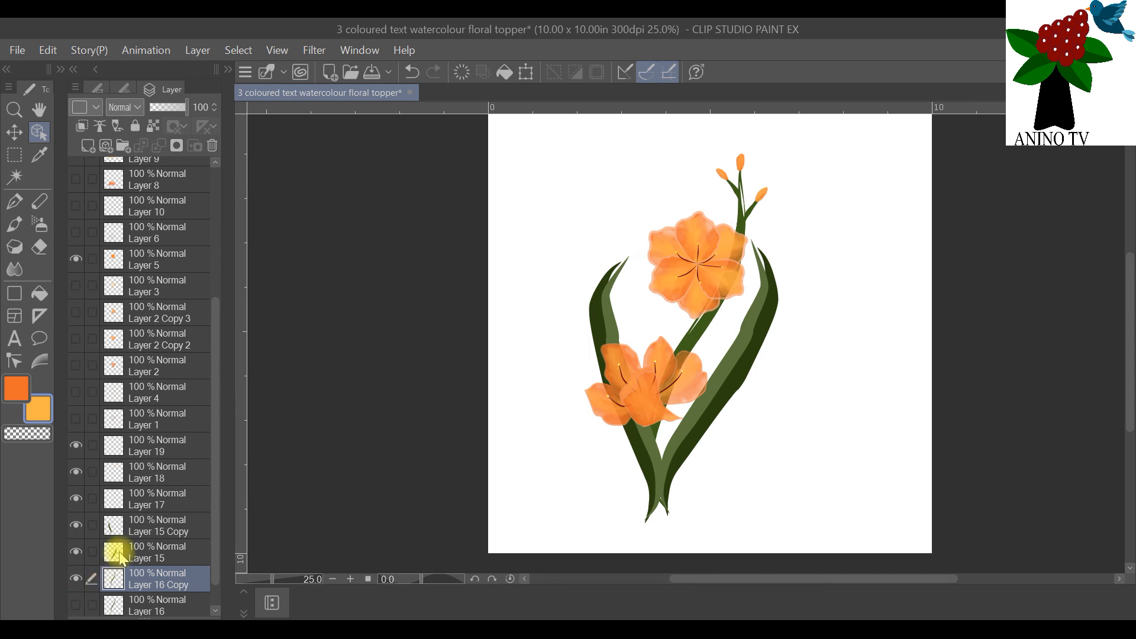
Step: Duplicate the leaf layers Layer 15 and Layer 15 Copy, and hide both originals
click(144, 555)
right_click(144, 554)
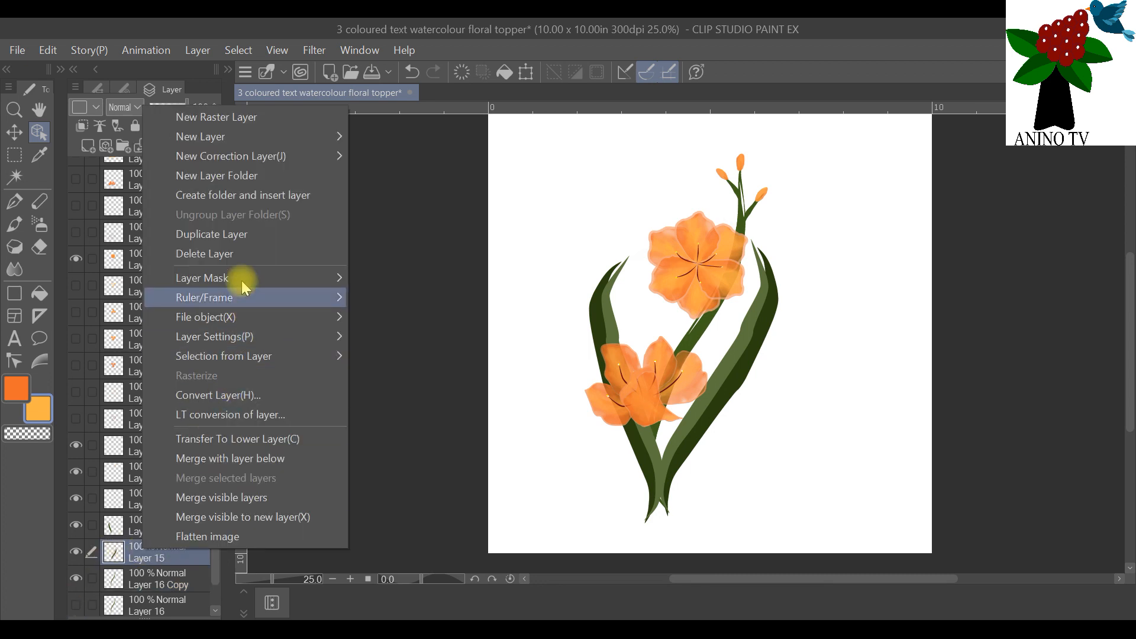
click(250, 236)
click(75, 579)
click(167, 524)
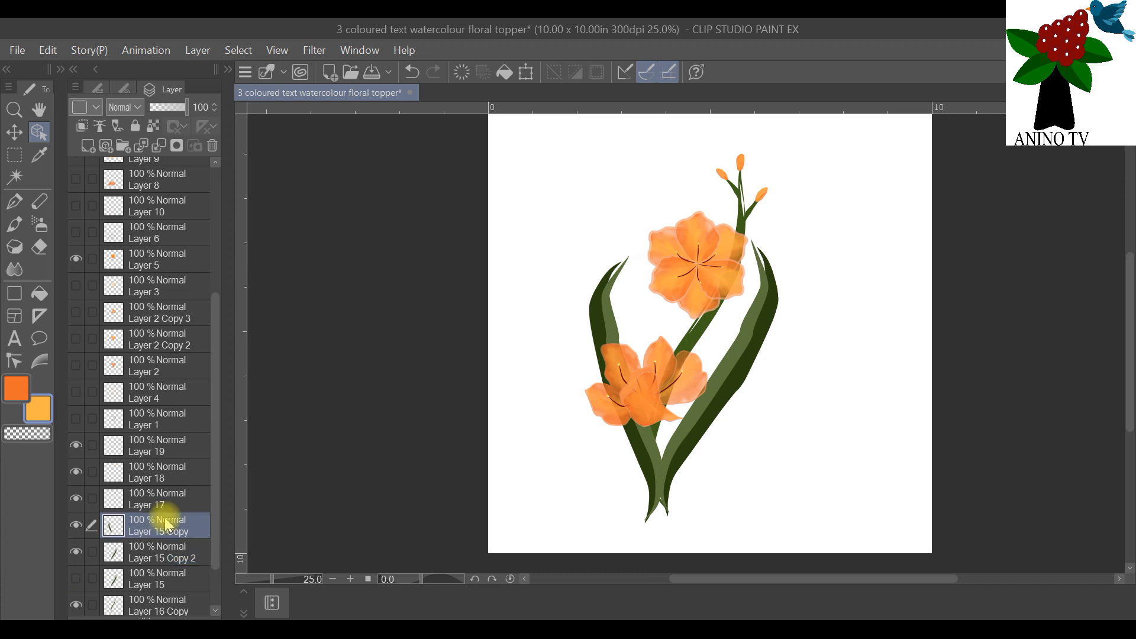
right_click(161, 522)
click(291, 205)
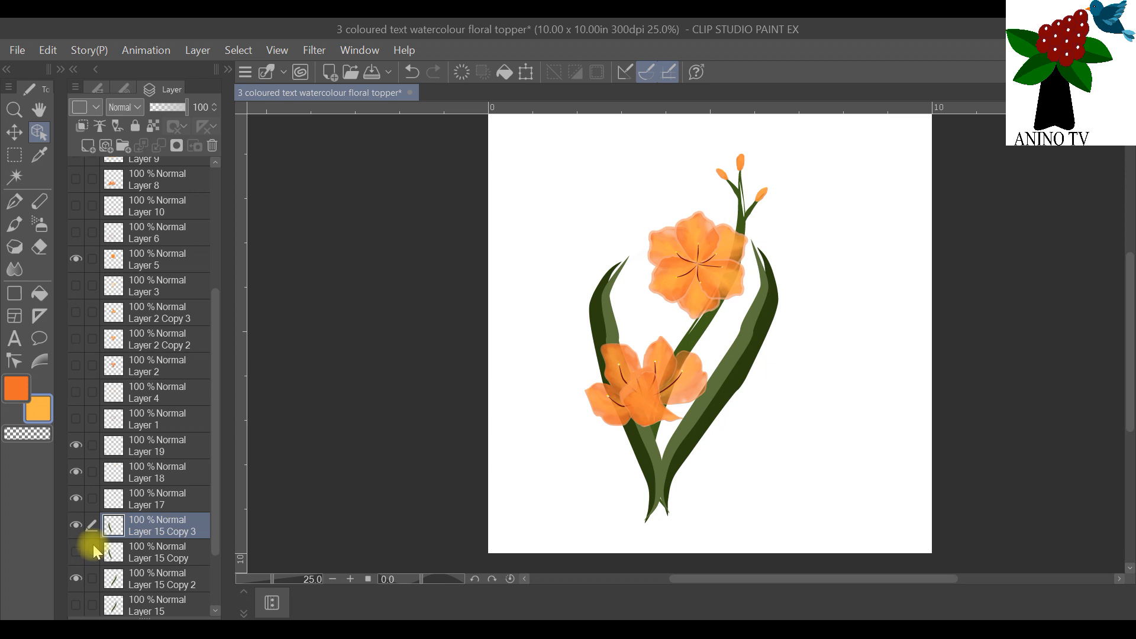
Step: Duplicate Layer 17 and Layer 18, and hide both originals
click(155, 500)
right_click(155, 501)
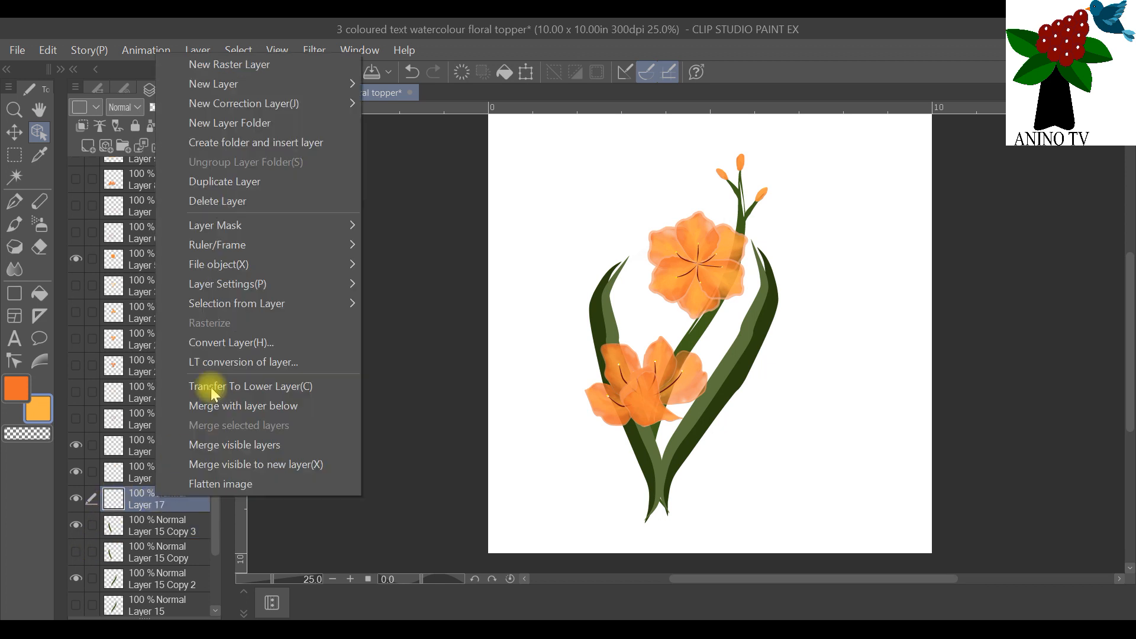
click(255, 188)
click(75, 525)
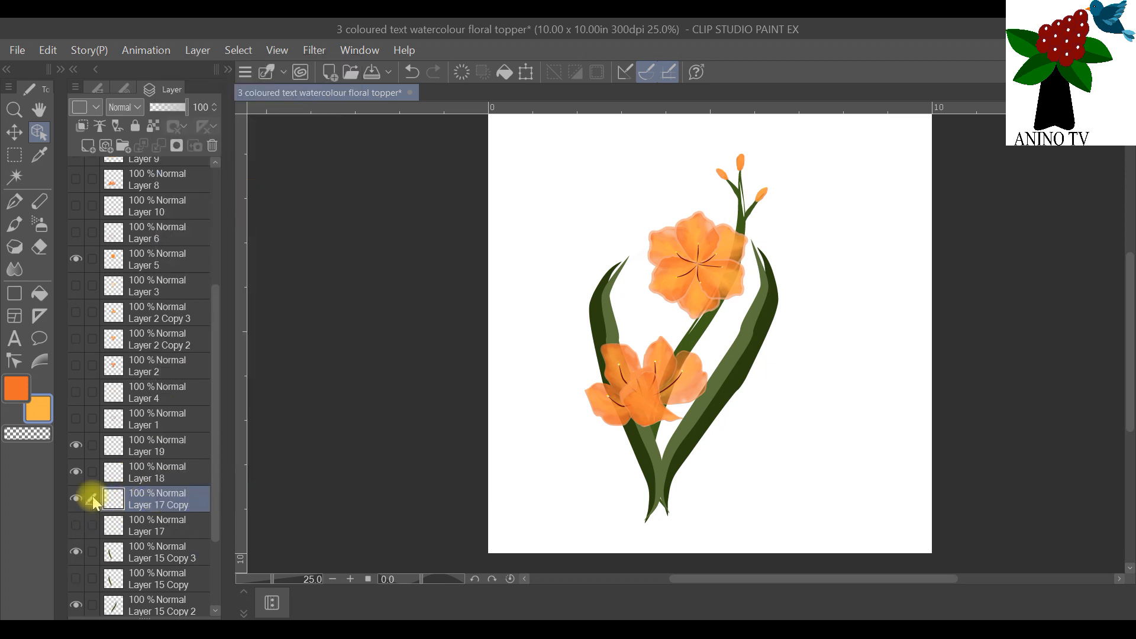
click(152, 475)
right_click(152, 476)
click(262, 164)
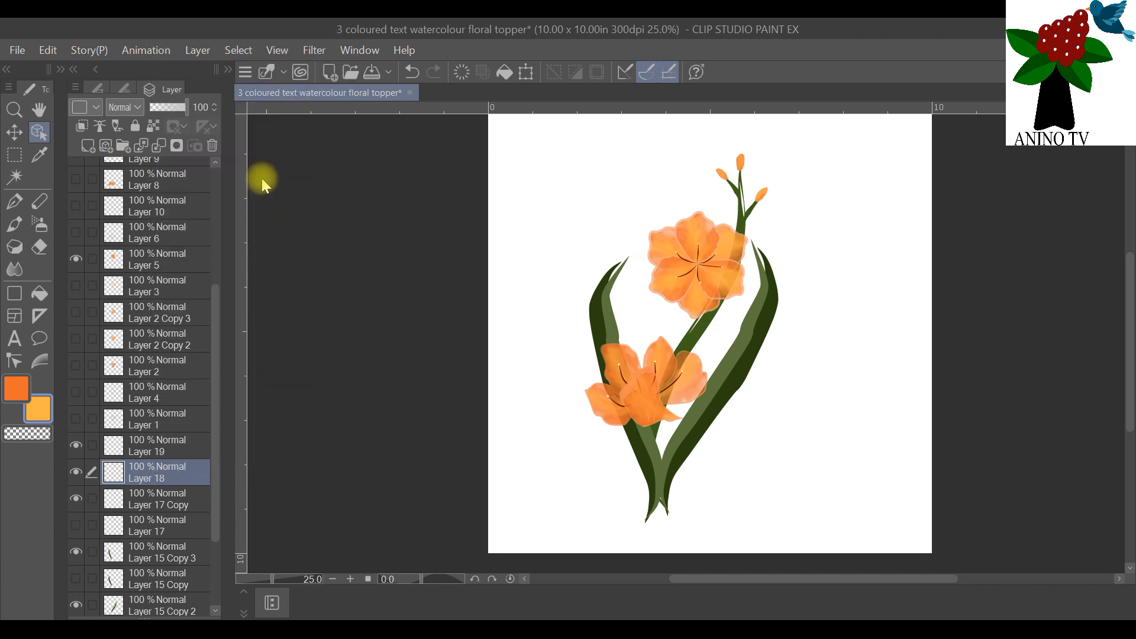
click(80, 499)
Step: Duplicate Layer 19 and hide the original
click(171, 456)
right_click(172, 459)
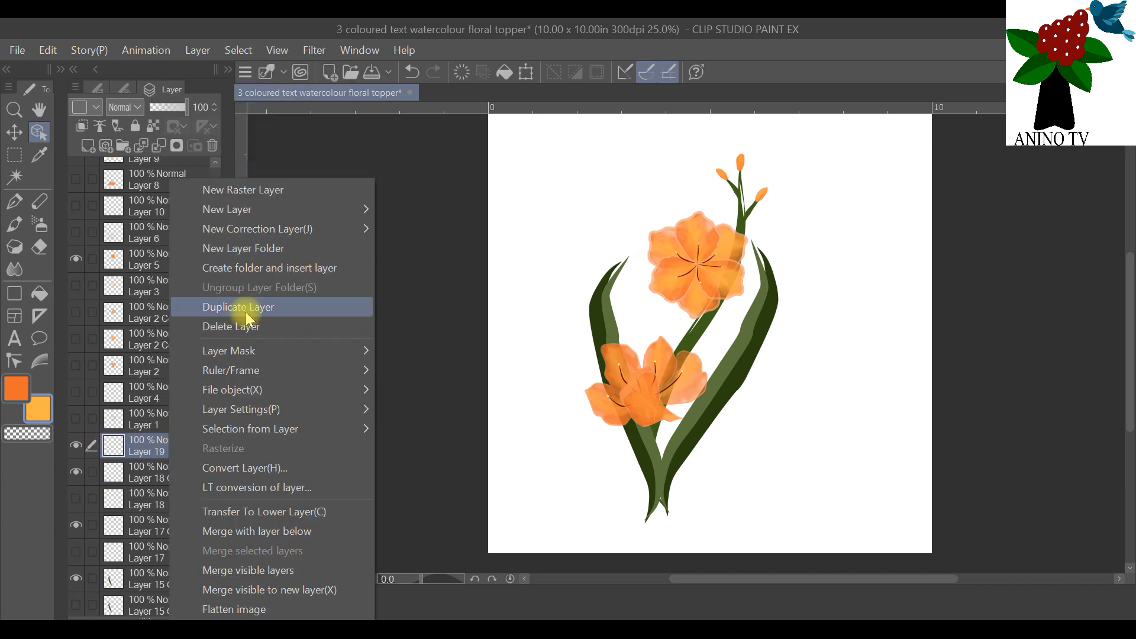
click(247, 319)
click(75, 472)
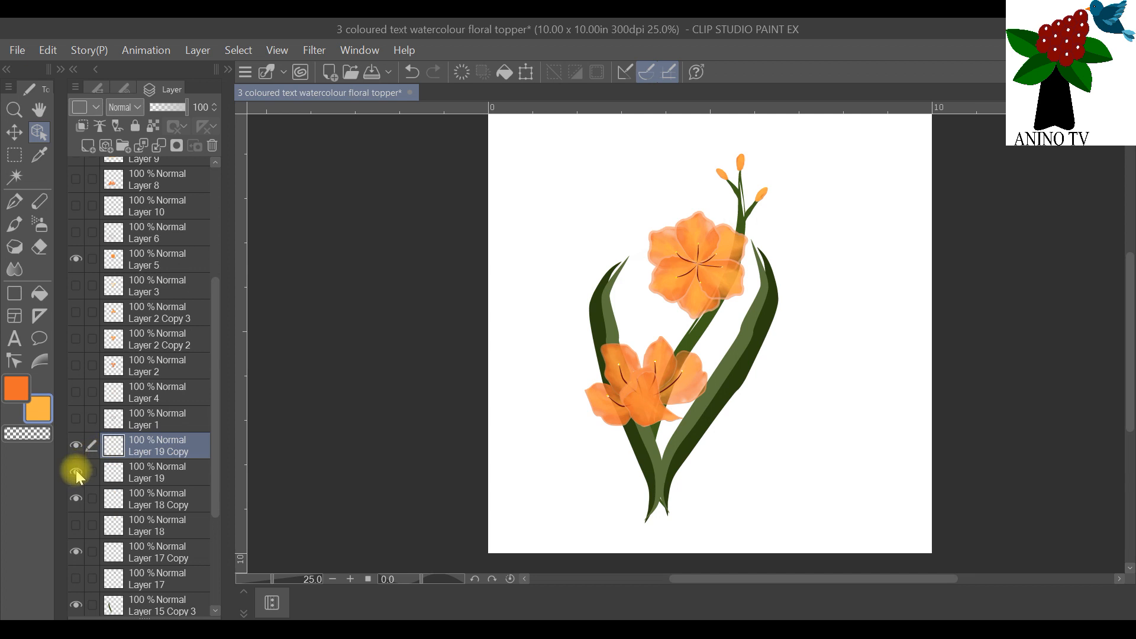
Step: Duplicate the flower layers Layer 5 and Layer 13 Copy, and hide both originals
click(169, 265)
right_click(167, 264)
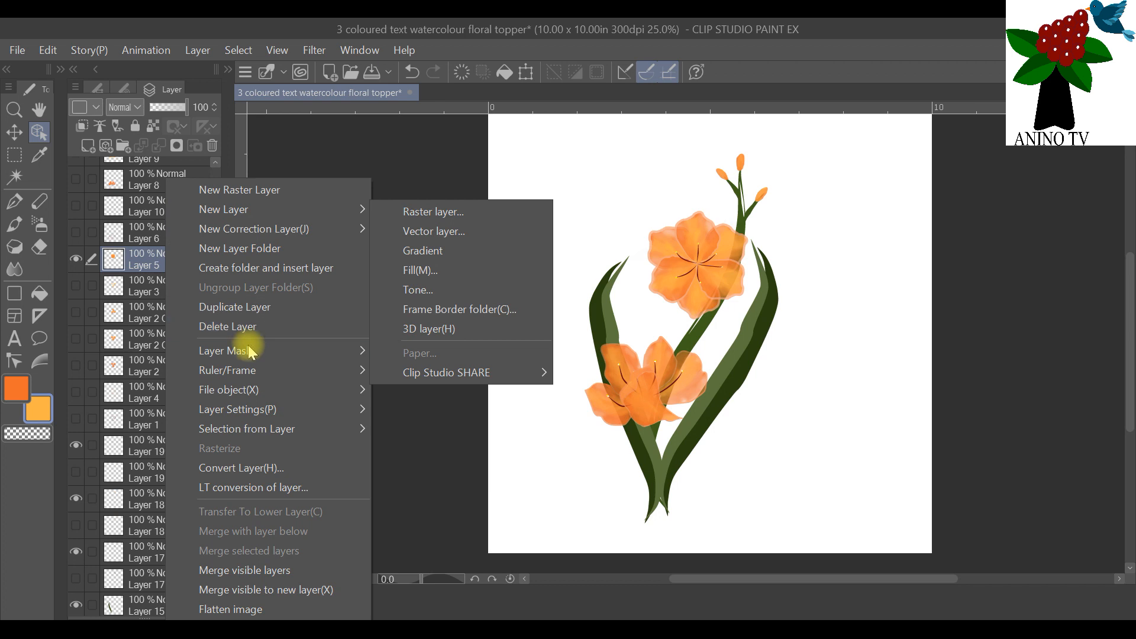
click(243, 306)
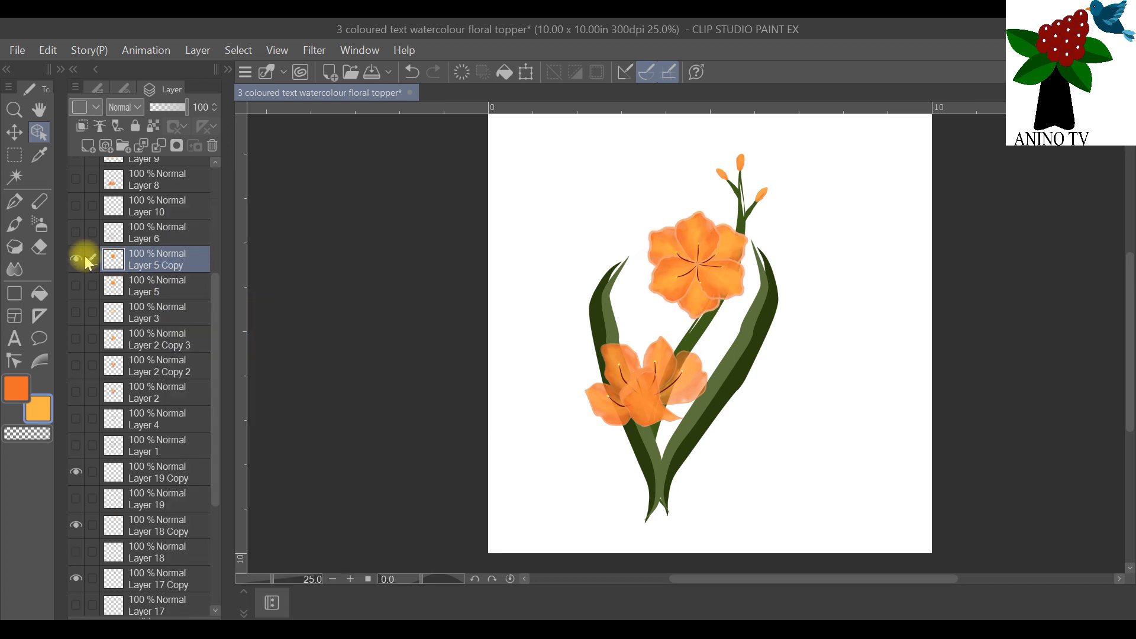
scroll(157, 253, up, 6)
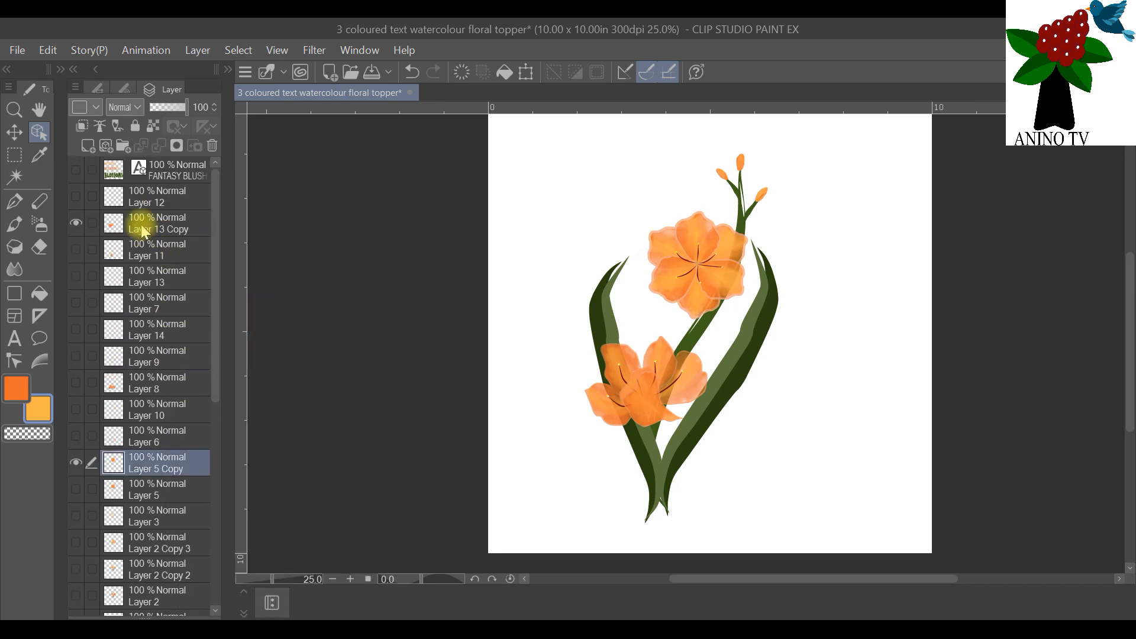
click(142, 226)
right_click(142, 227)
click(198, 306)
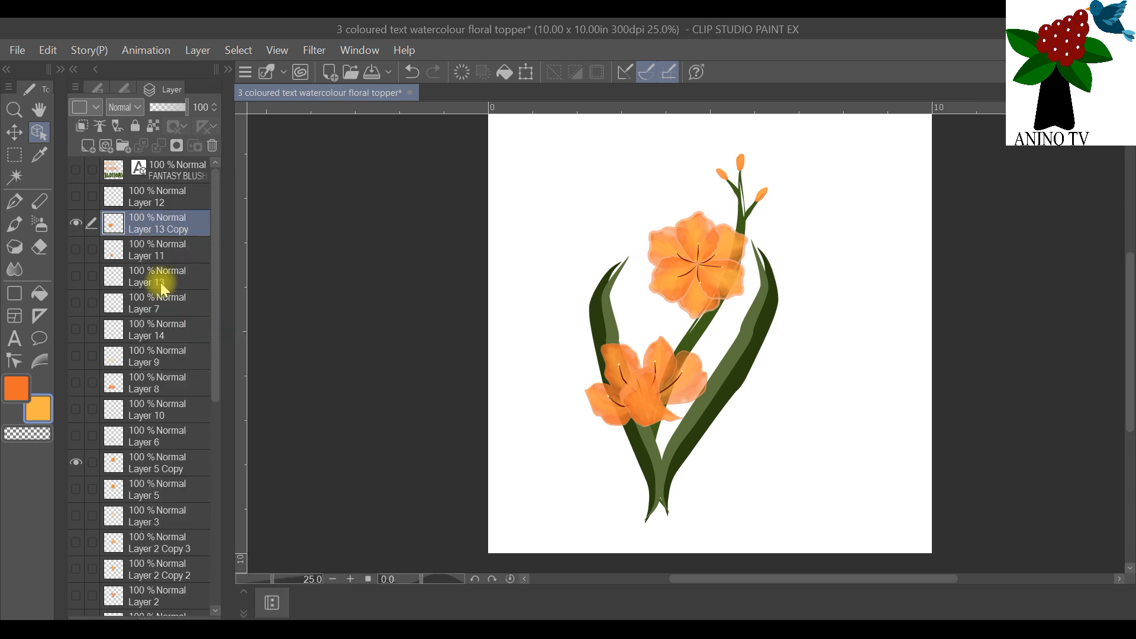
click(74, 250)
Step: Hide the Paper layer so the canvas background is transparent
scroll(137, 282, down, 8)
scroll(151, 355, down, 5)
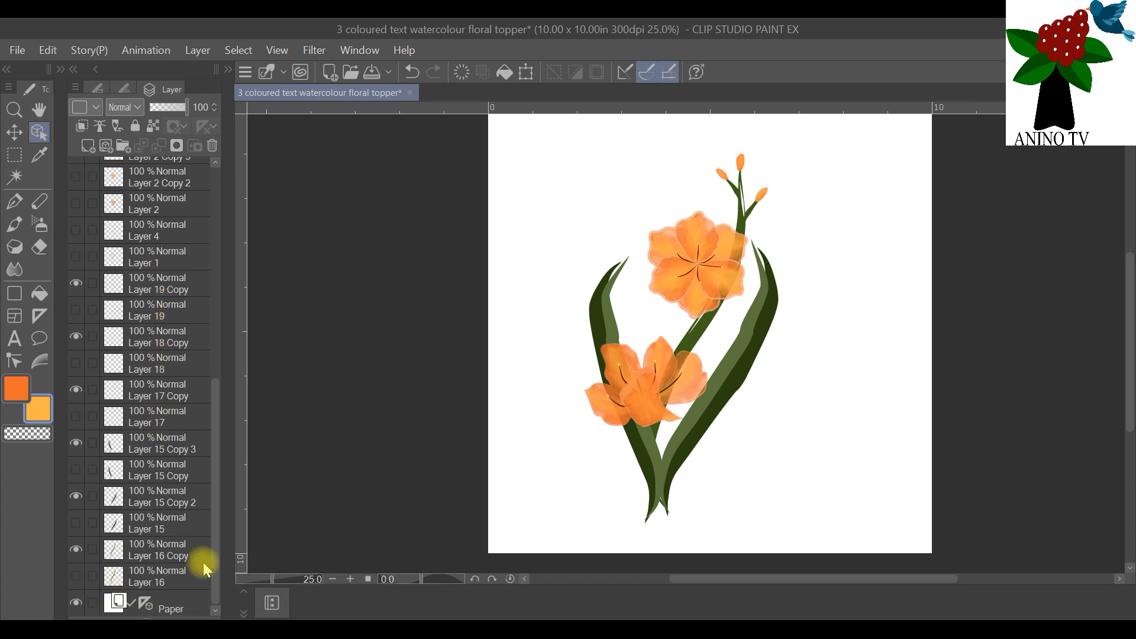
click(75, 603)
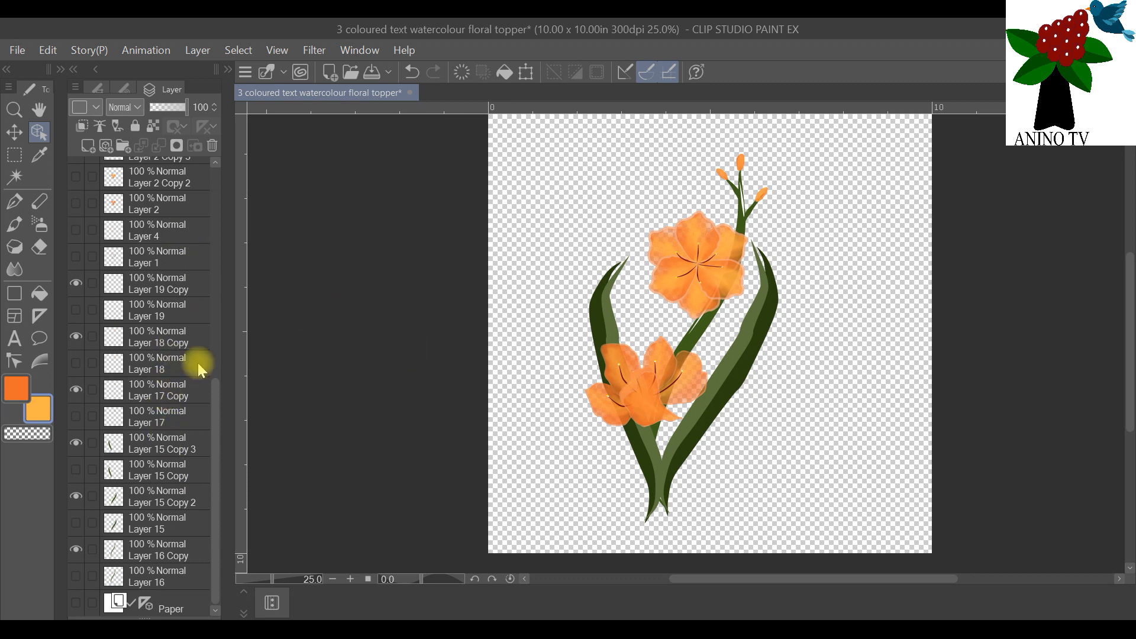
Step: Merge all visible flower, stem and leaf layers into one layer and move the merged artwork to the canvas's left side
click(166, 390)
right_click(165, 386)
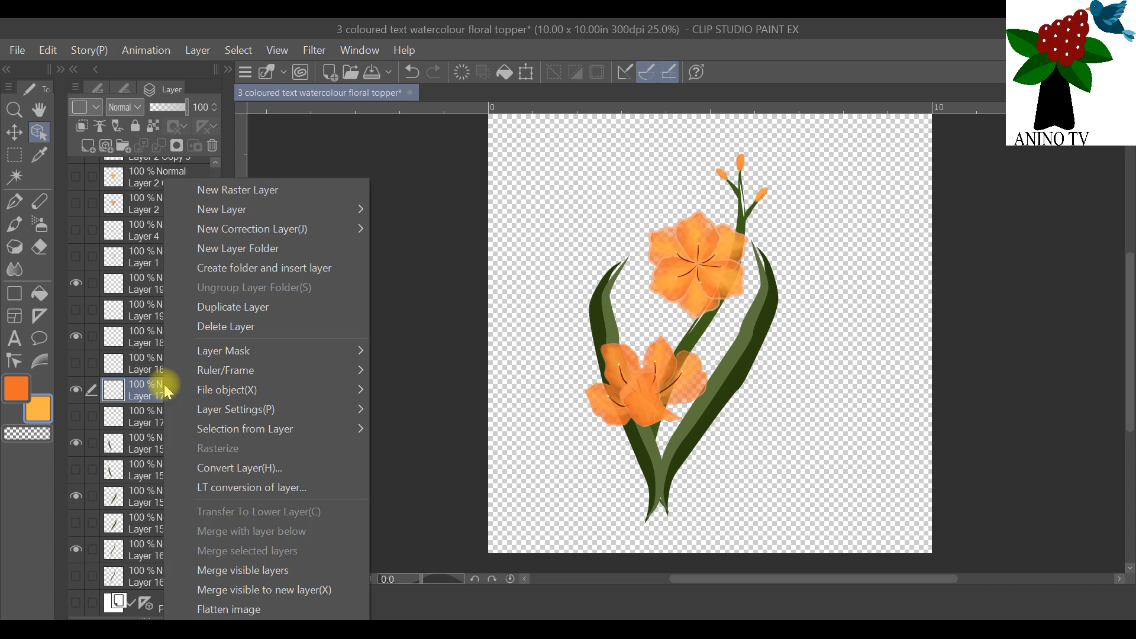
click(322, 576)
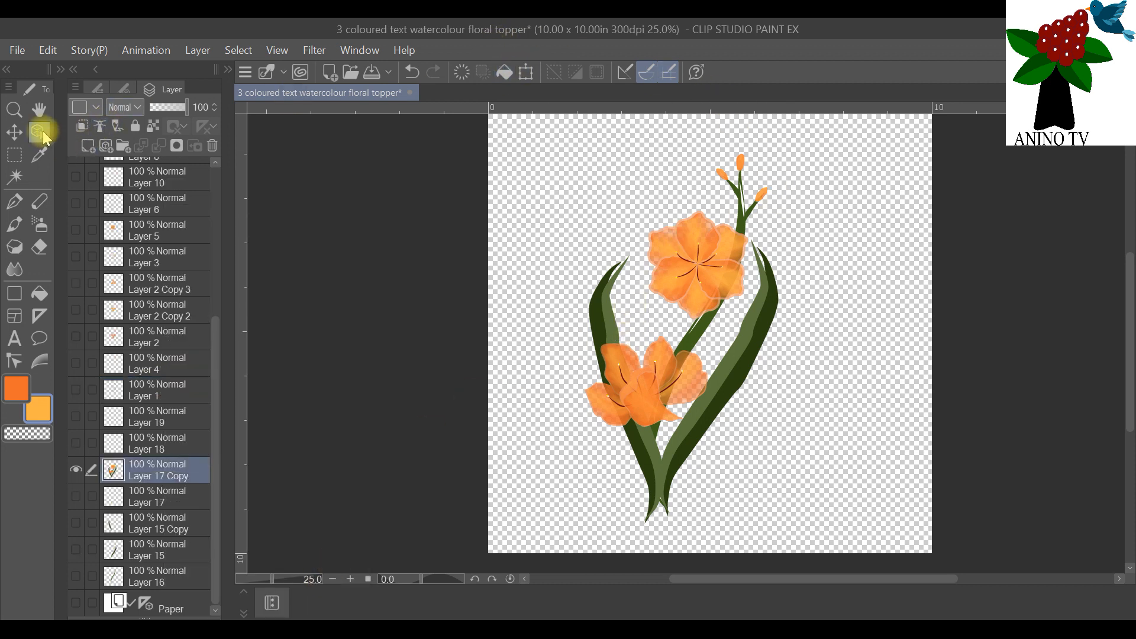
drag(684, 270, 609, 274)
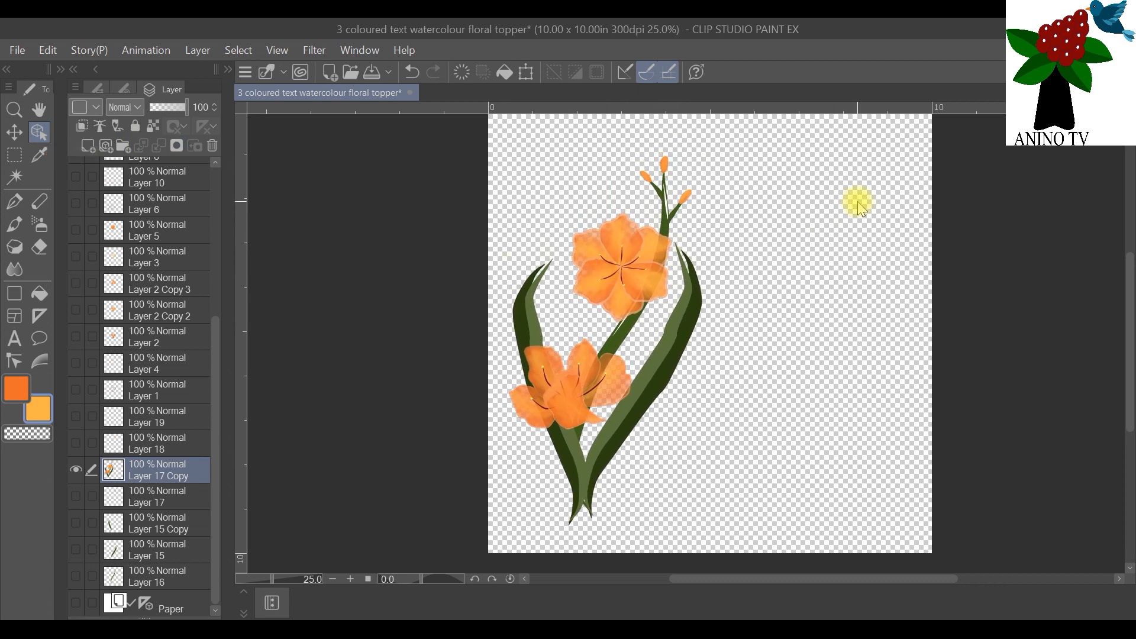
Step: Show the "FANTASY BLUSHING BLOSSOMS" text layer and the white Paper layer
scroll(932, 242, down, 1)
scroll(933, 243, up, 1)
drag(1124, 337, 1118, 325)
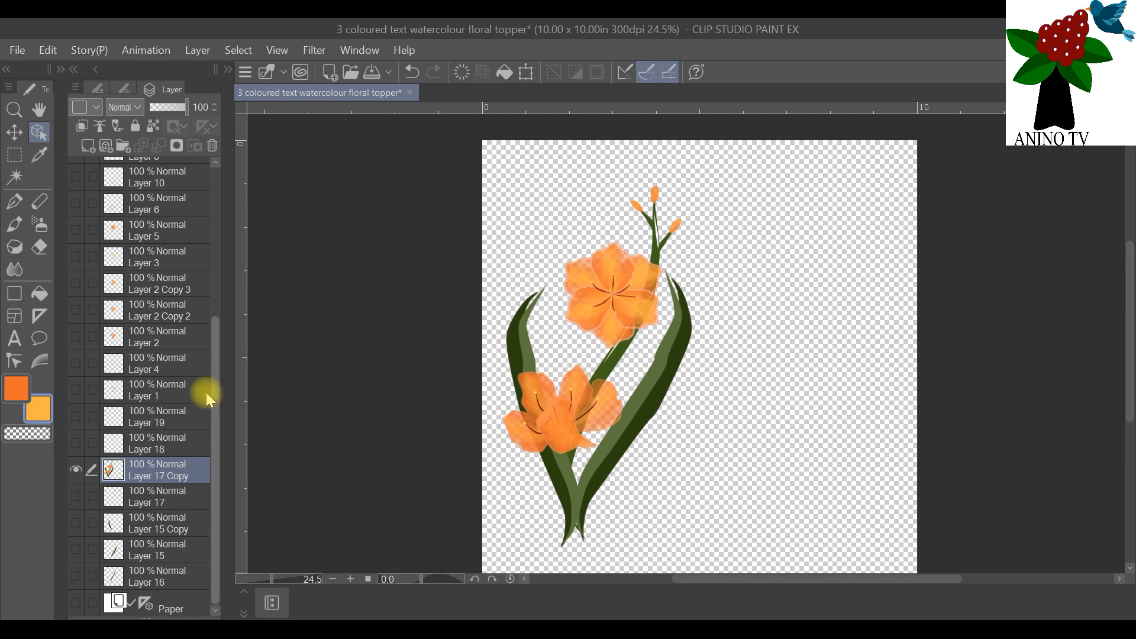
scroll(183, 246, up, 5)
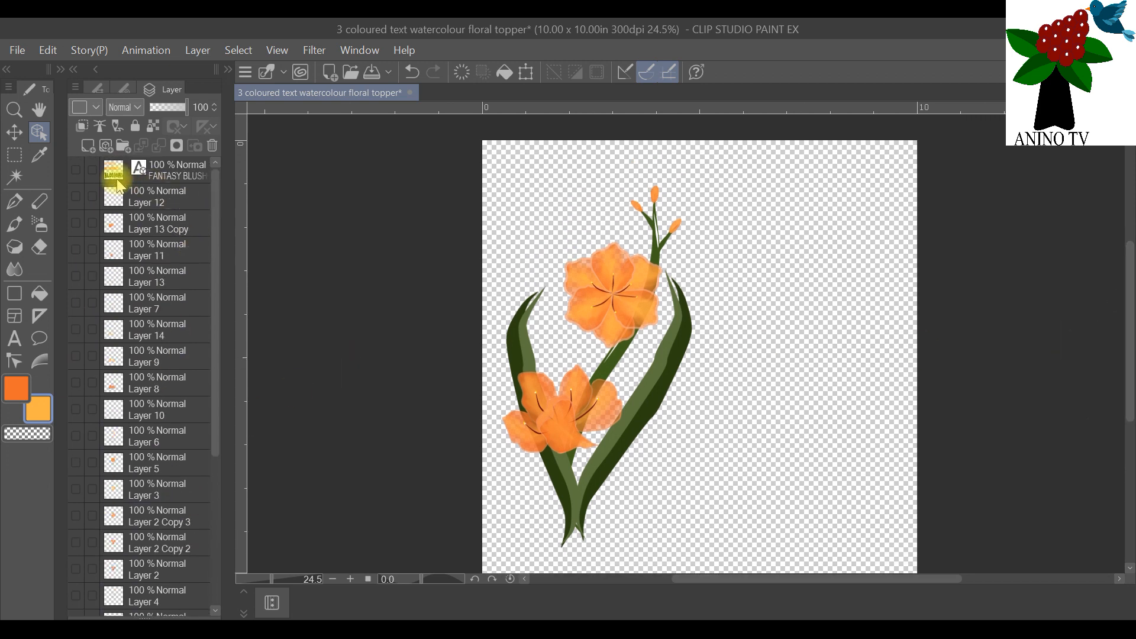
click(75, 170)
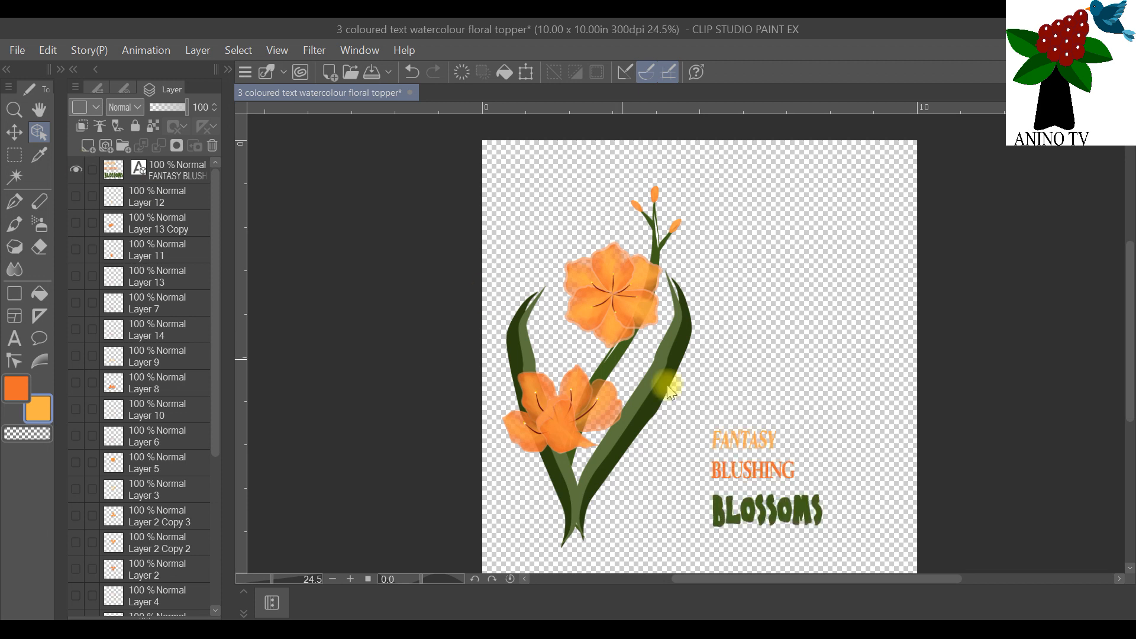
scroll(190, 507, down, 4)
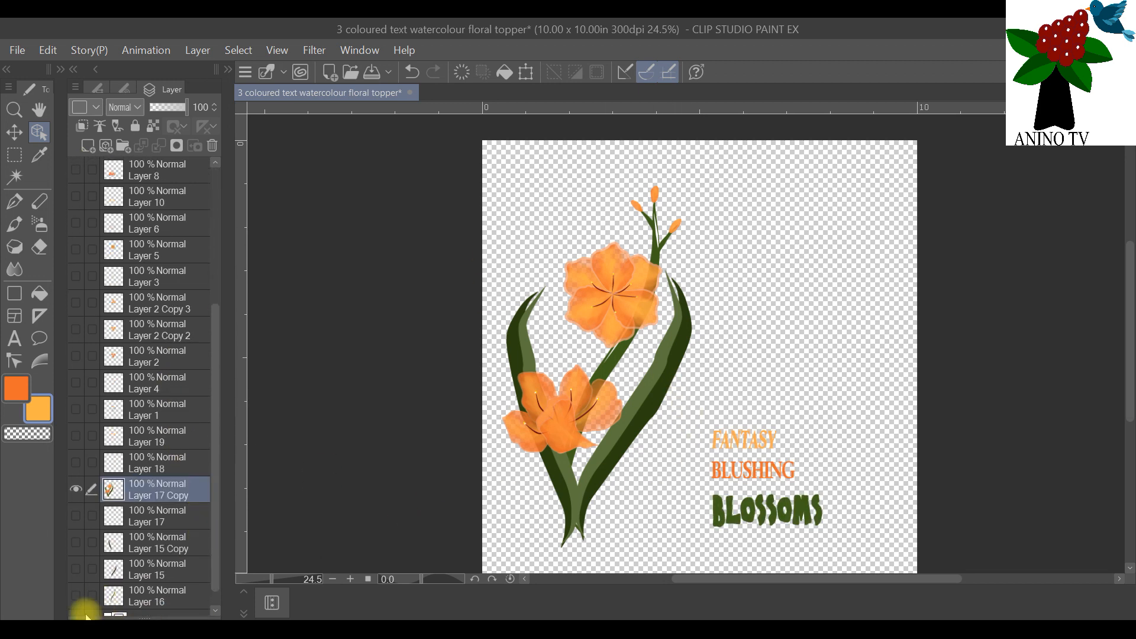
scroll(93, 605, down, 1)
click(76, 604)
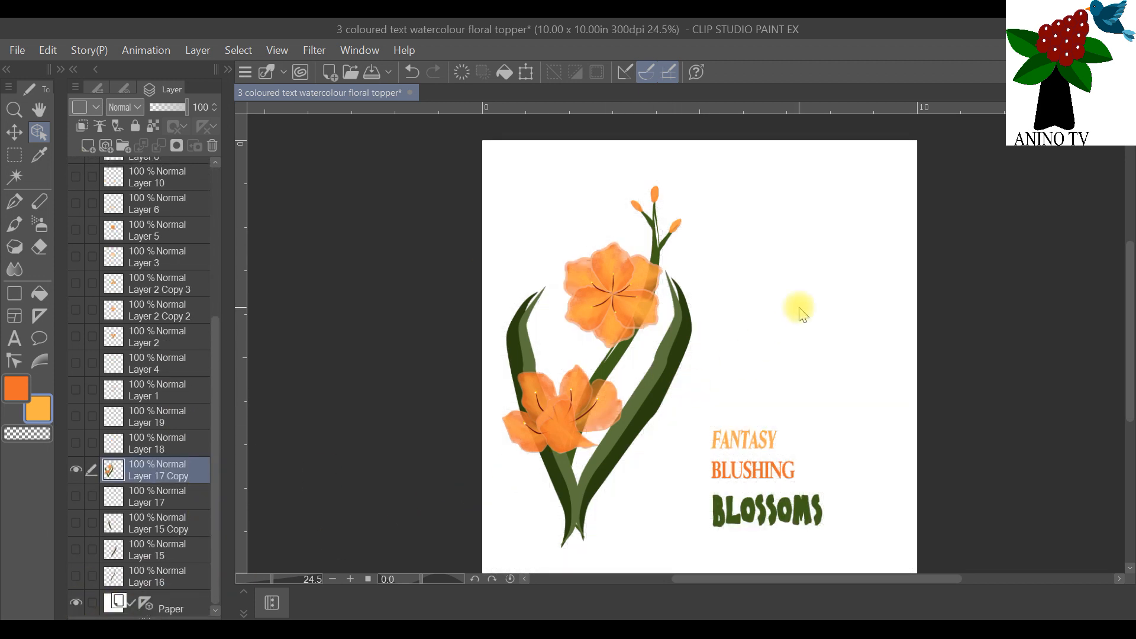
Step: Enlarge the "FANTASY BLUSHING BLOSSOMS" text and move it up to the right of the upper flower and bud stem
scroll(184, 187, up, 5)
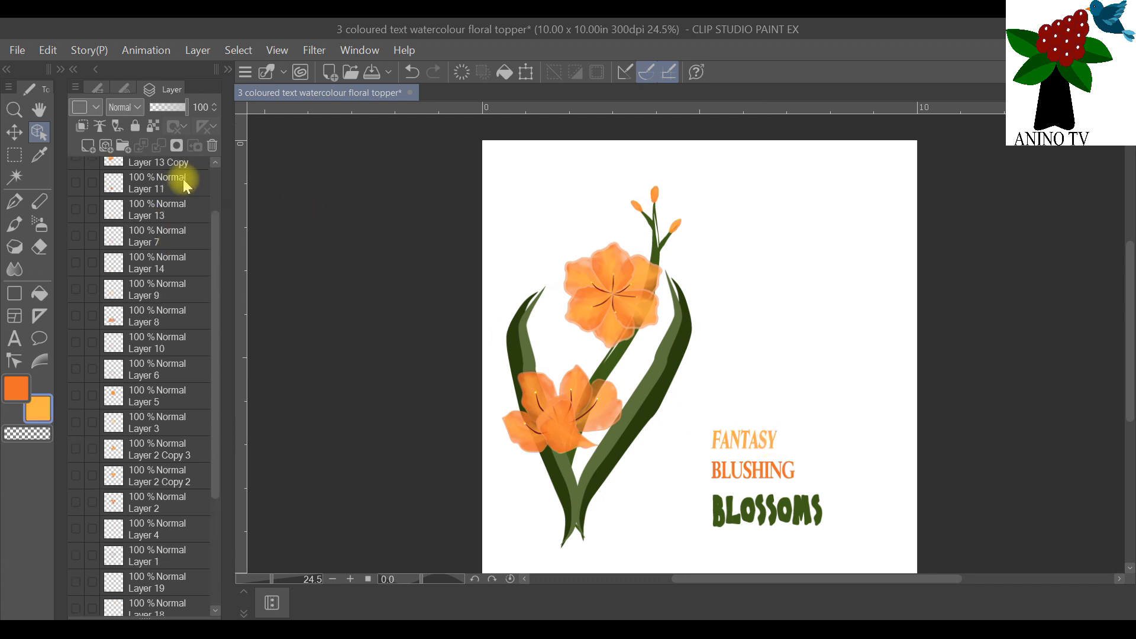
click(184, 176)
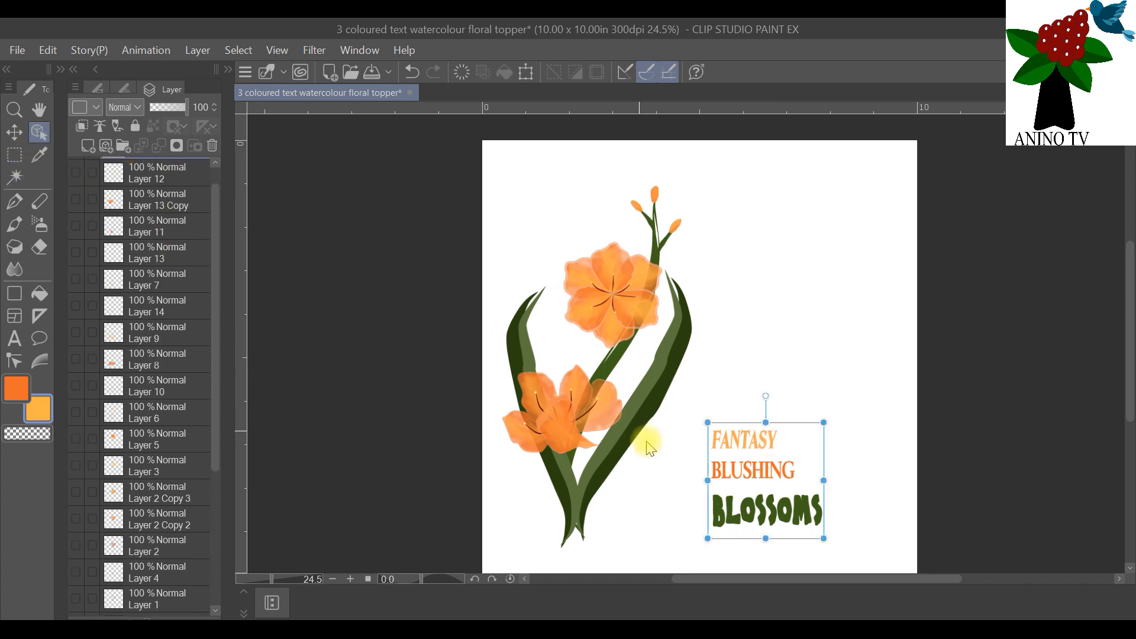
drag(706, 420, 664, 367)
drag(713, 448, 733, 285)
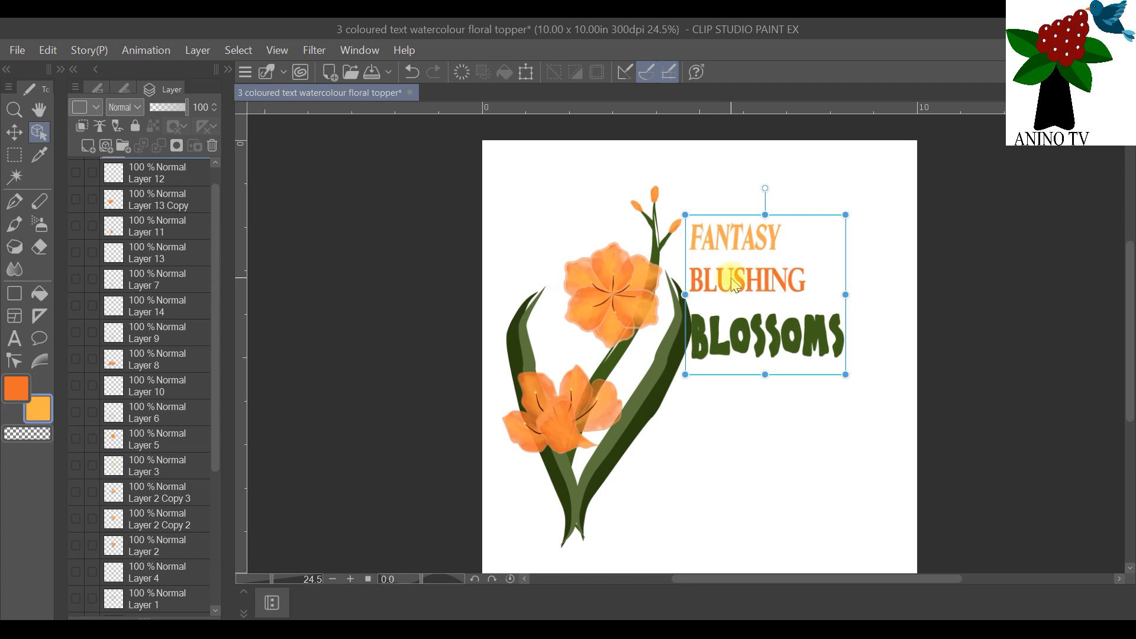
scroll(733, 278, up, 2)
scroll(734, 249, up, 1)
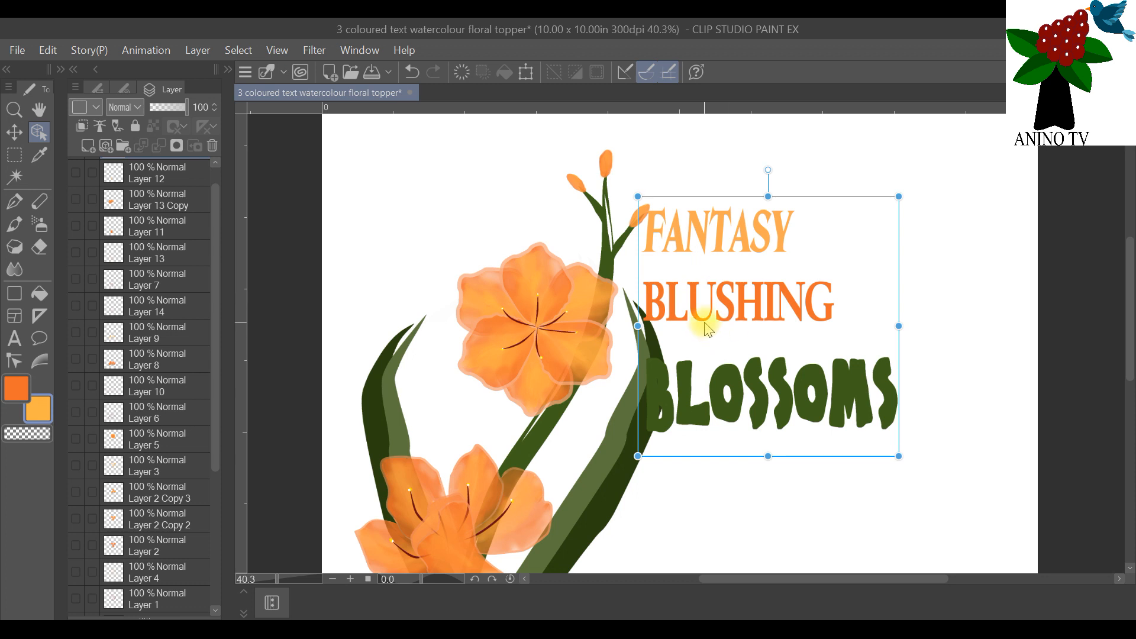
drag(705, 314, 706, 272)
drag(736, 339, 734, 346)
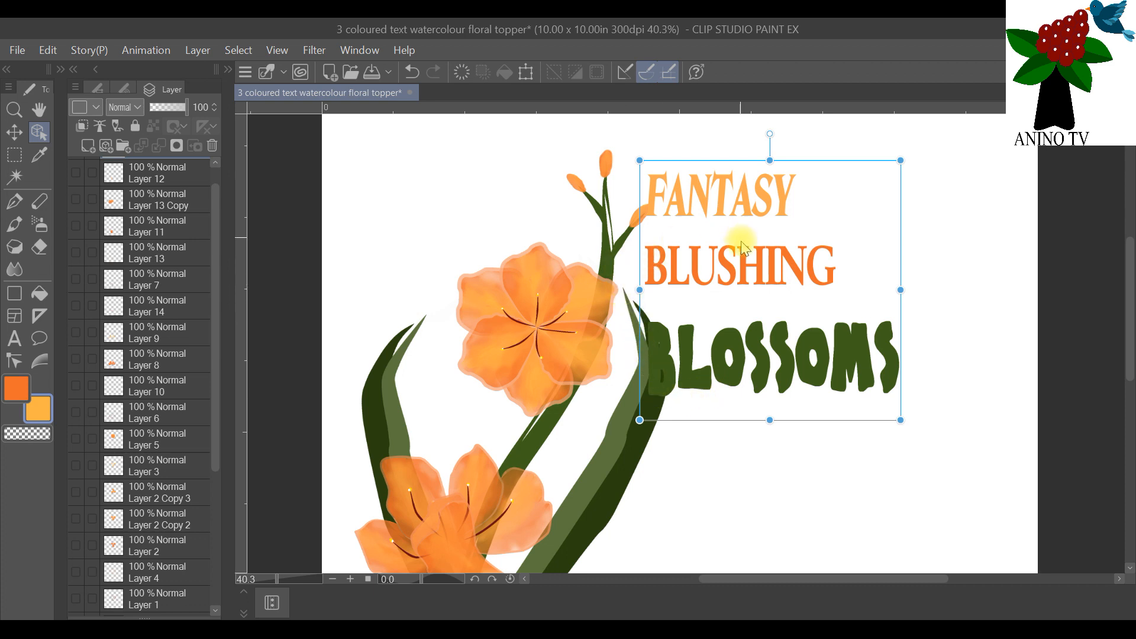
scroll(743, 246, down, 4)
scroll(787, 177, up, 1)
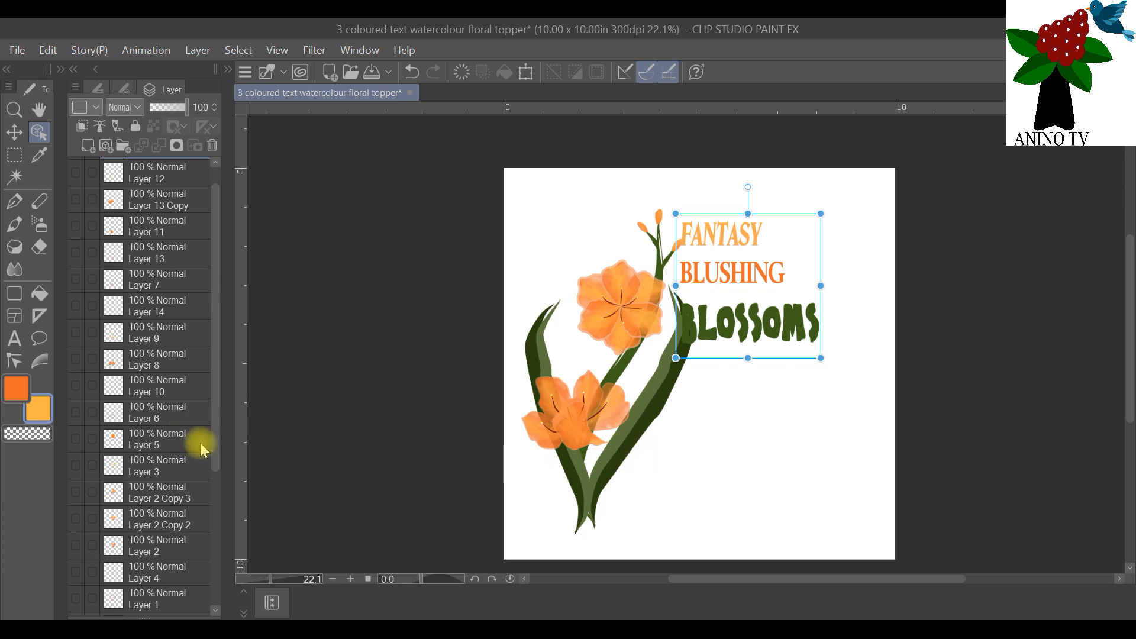
Step: Add a new raster layer directly above the text layer
drag(213, 447, 226, 594)
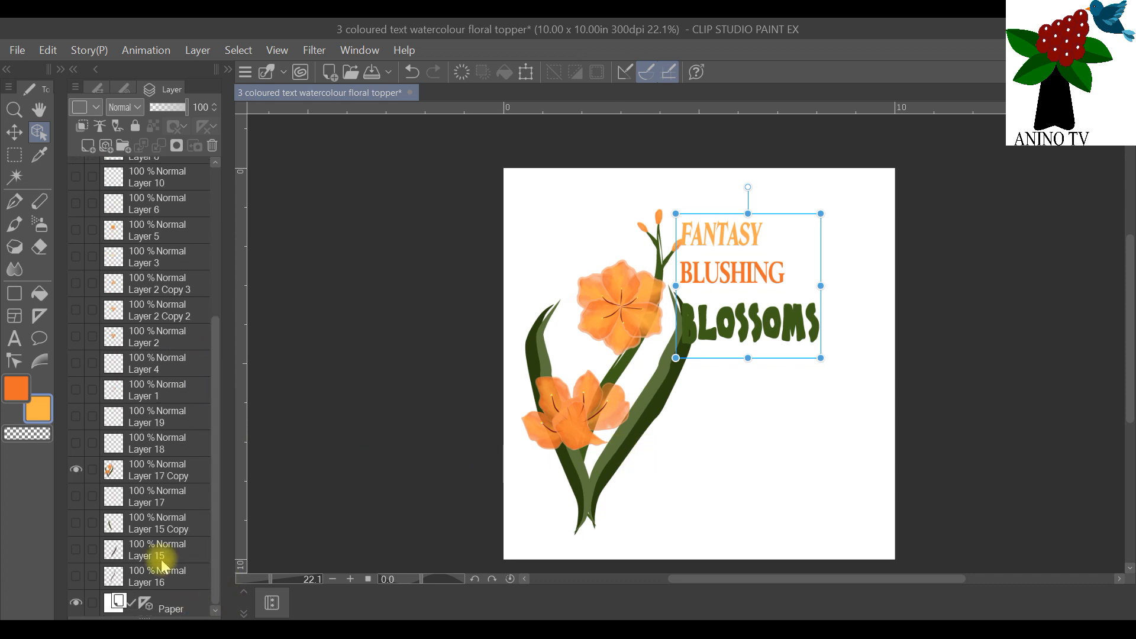
scroll(190, 343, up, 3)
scroll(205, 318, up, 3)
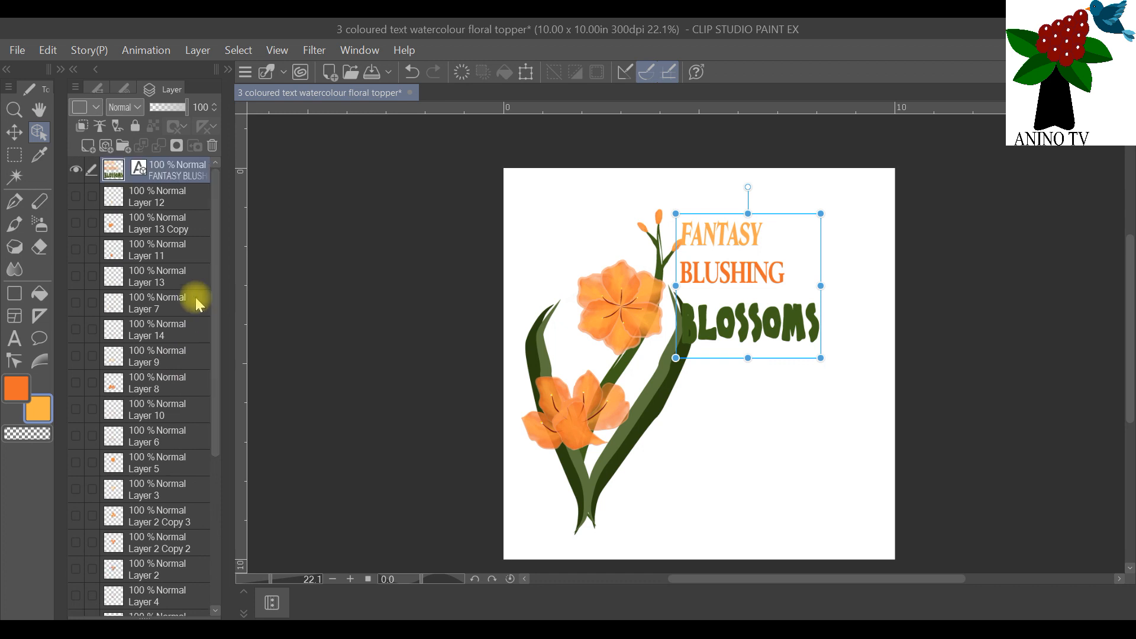
scroll(190, 571, down, 6)
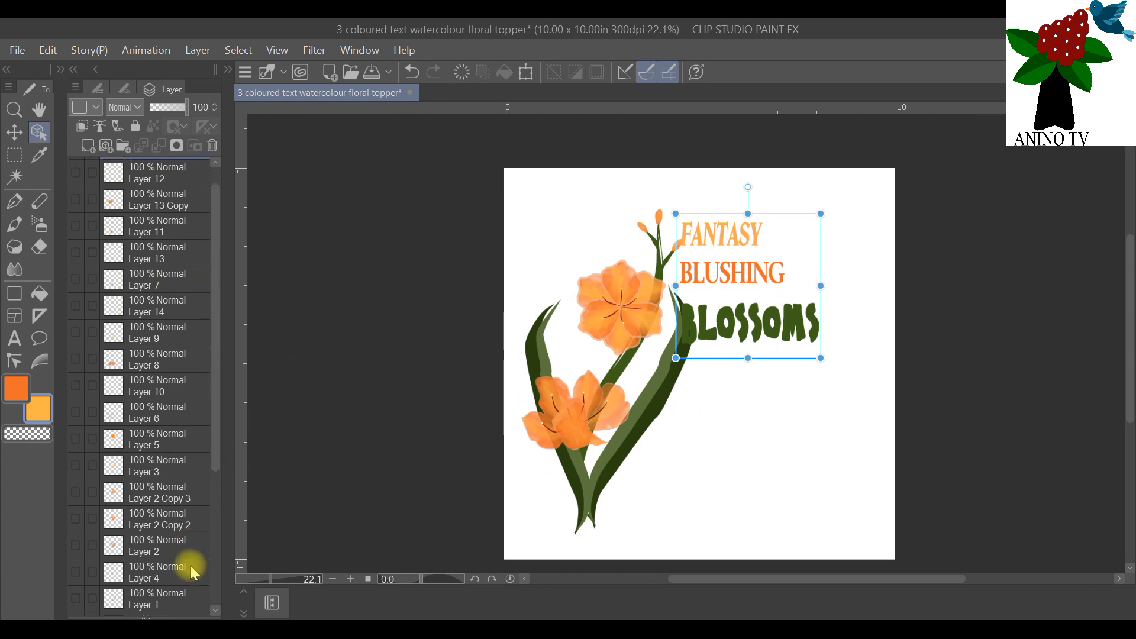
scroll(192, 547, up, 5)
scroll(217, 331, up, 1)
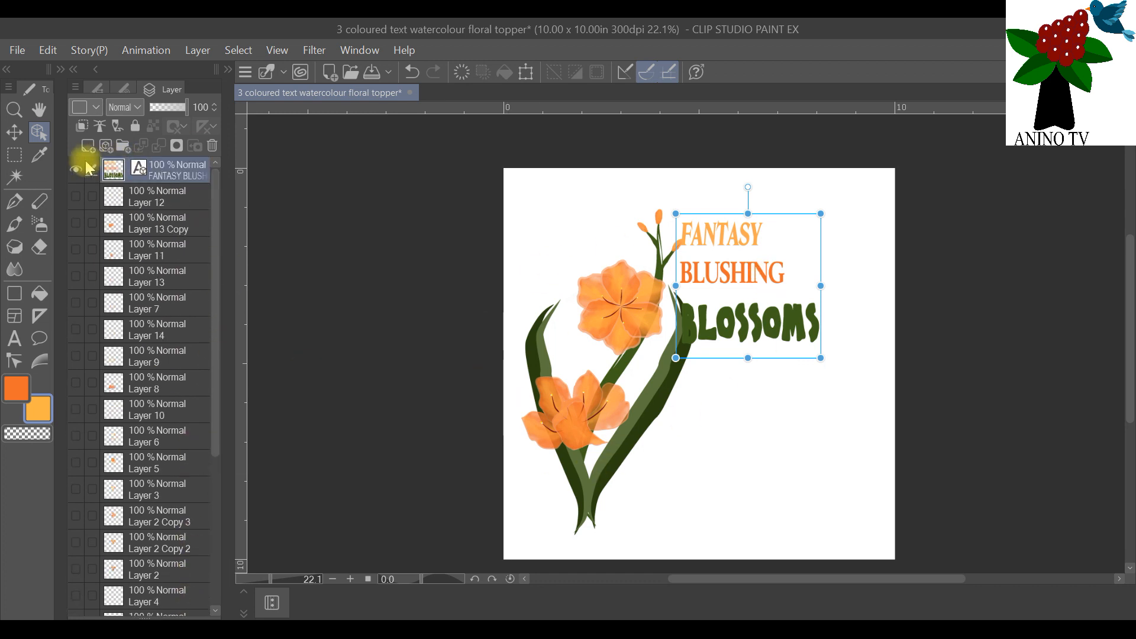
click(88, 147)
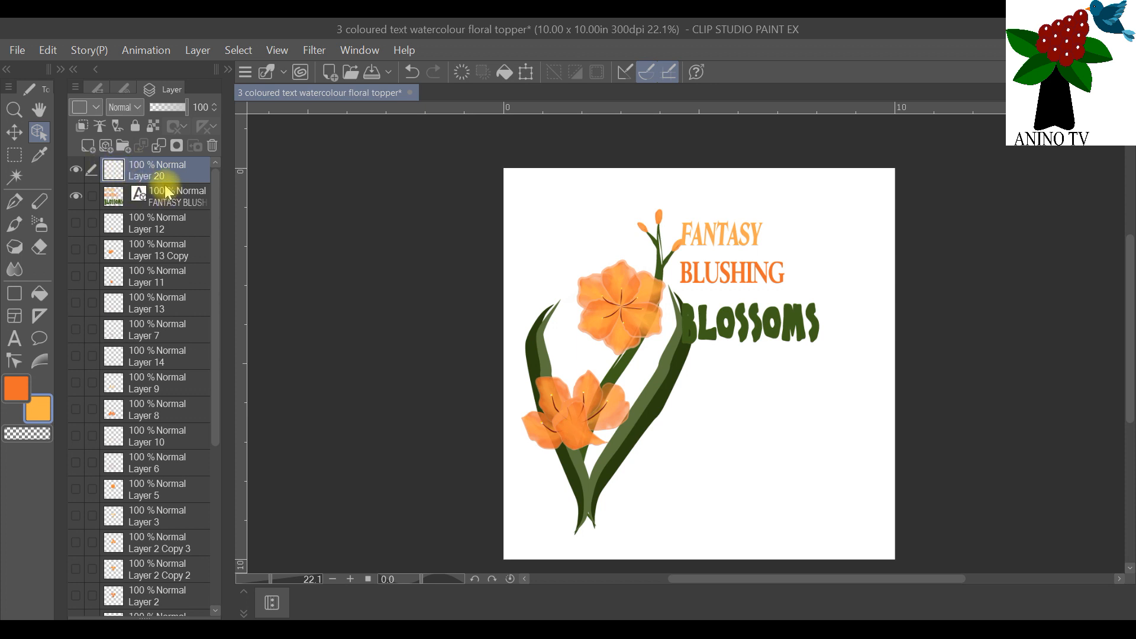
Step: Set up the Ellipse figure tool to draw an outline without a fill
click(14, 296)
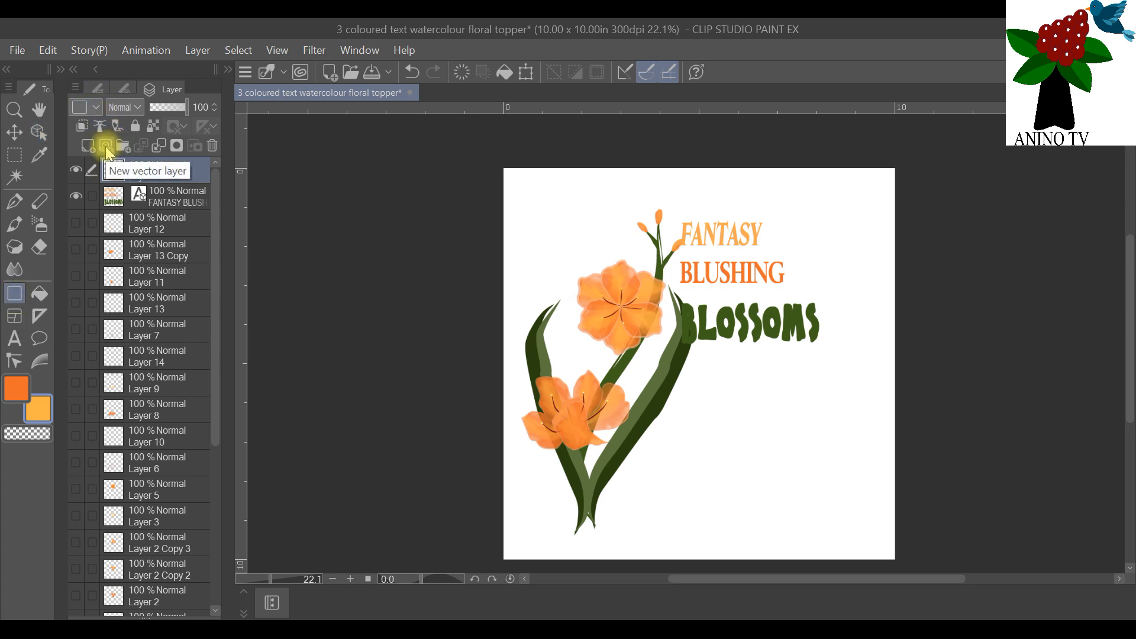
click(97, 89)
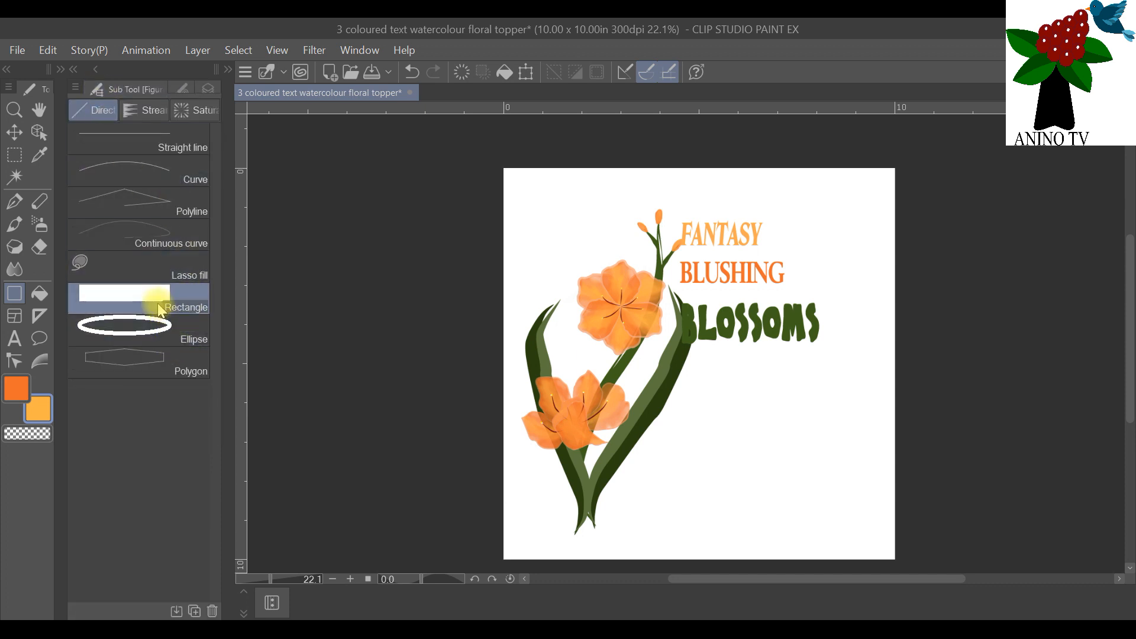
click(170, 327)
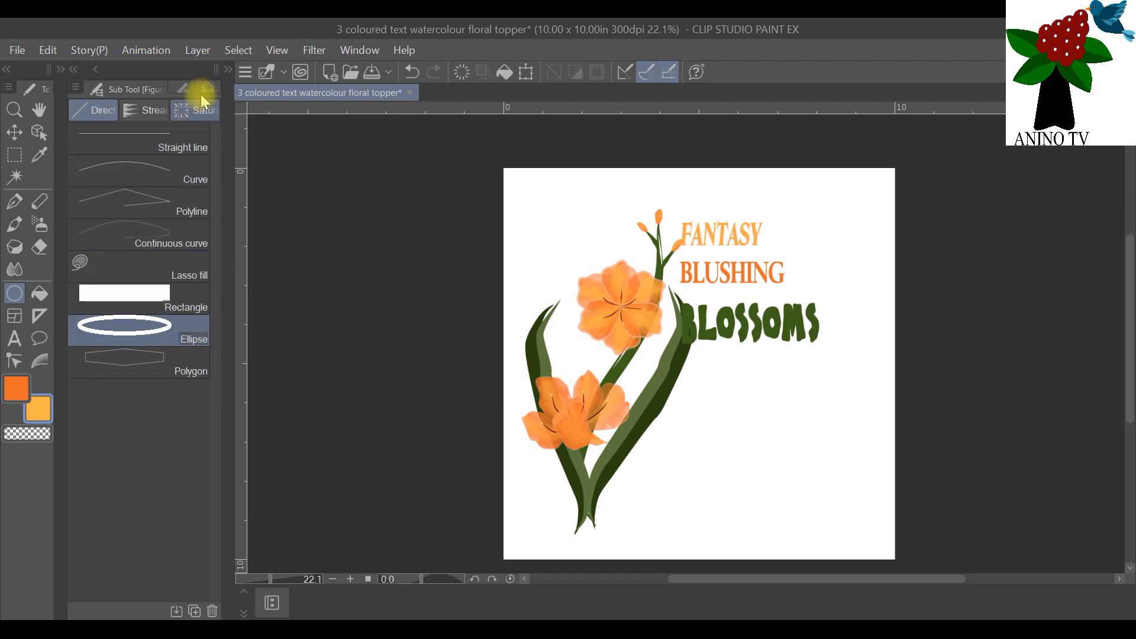
click(228, 71)
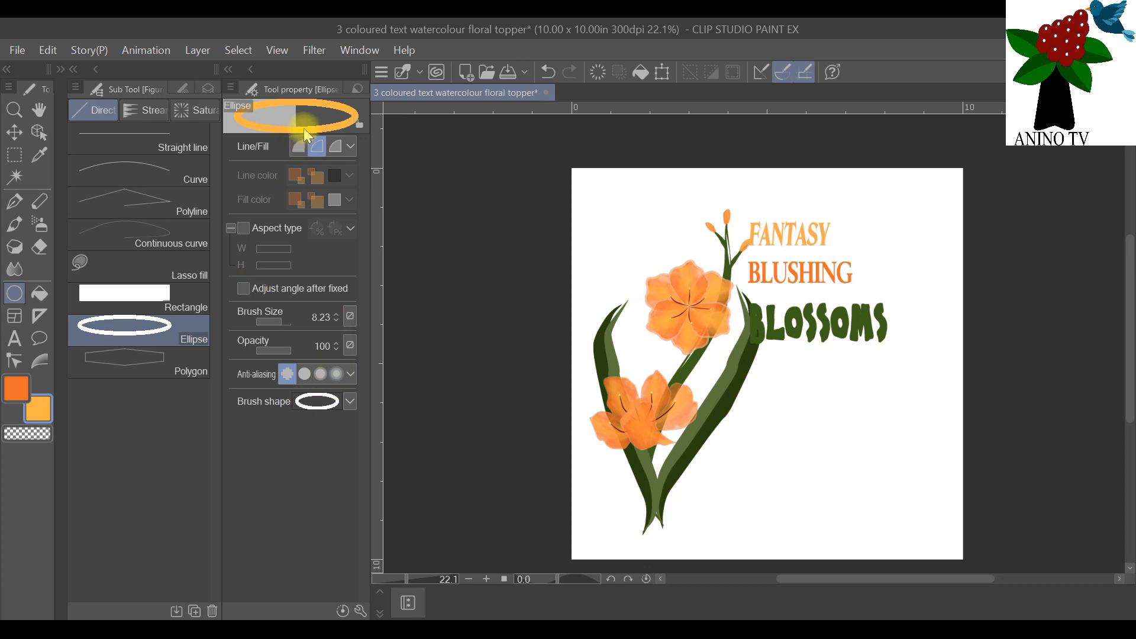
click(317, 147)
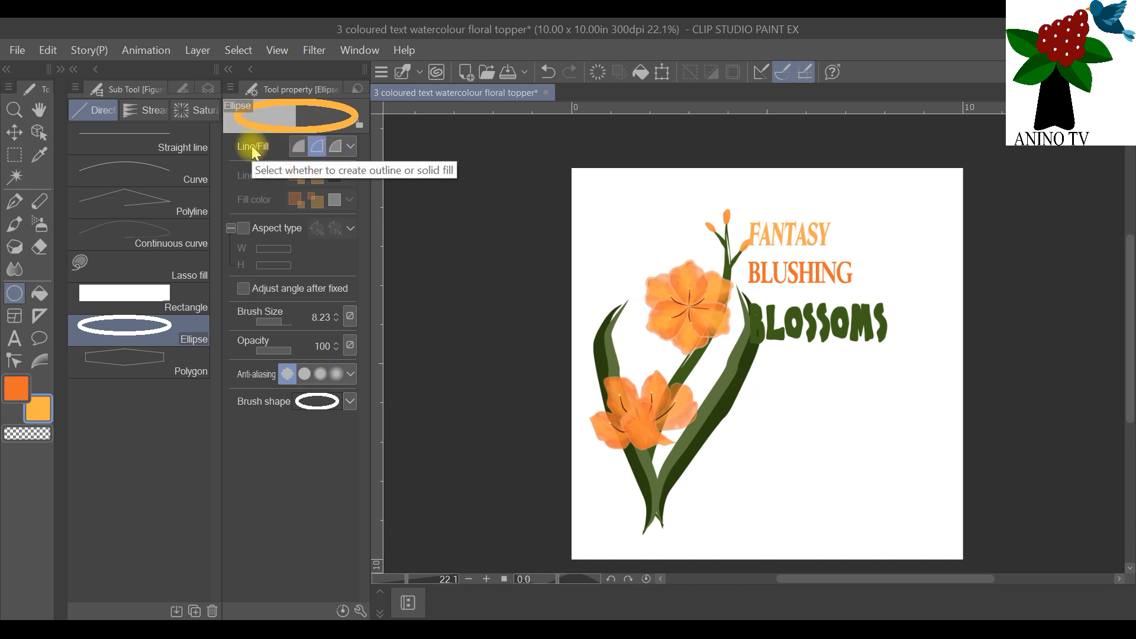
click(229, 70)
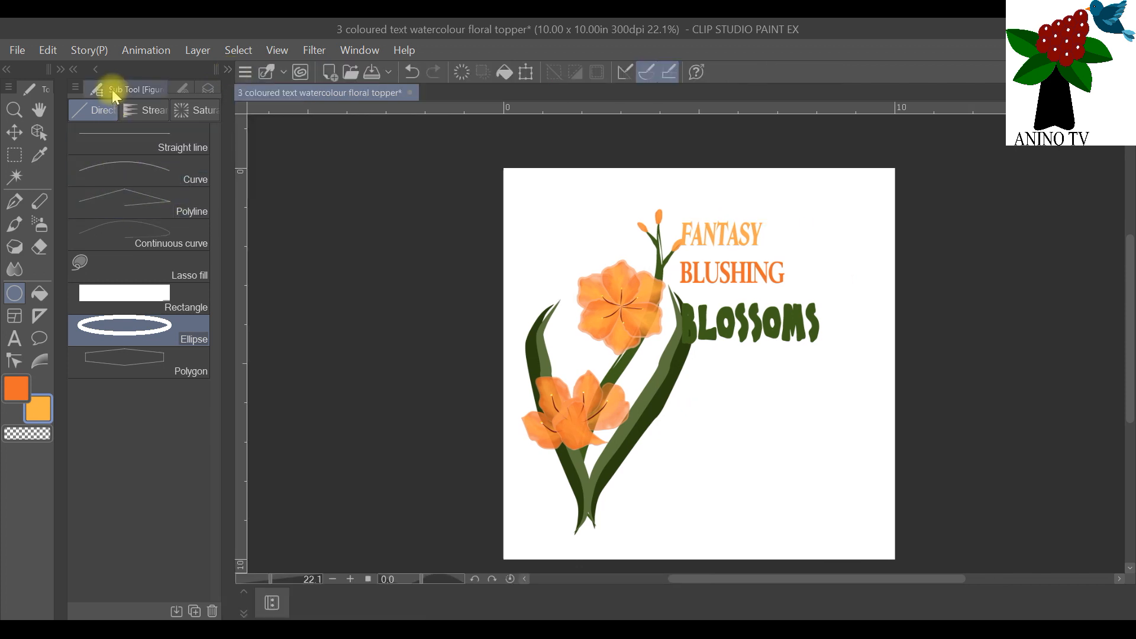
click(228, 71)
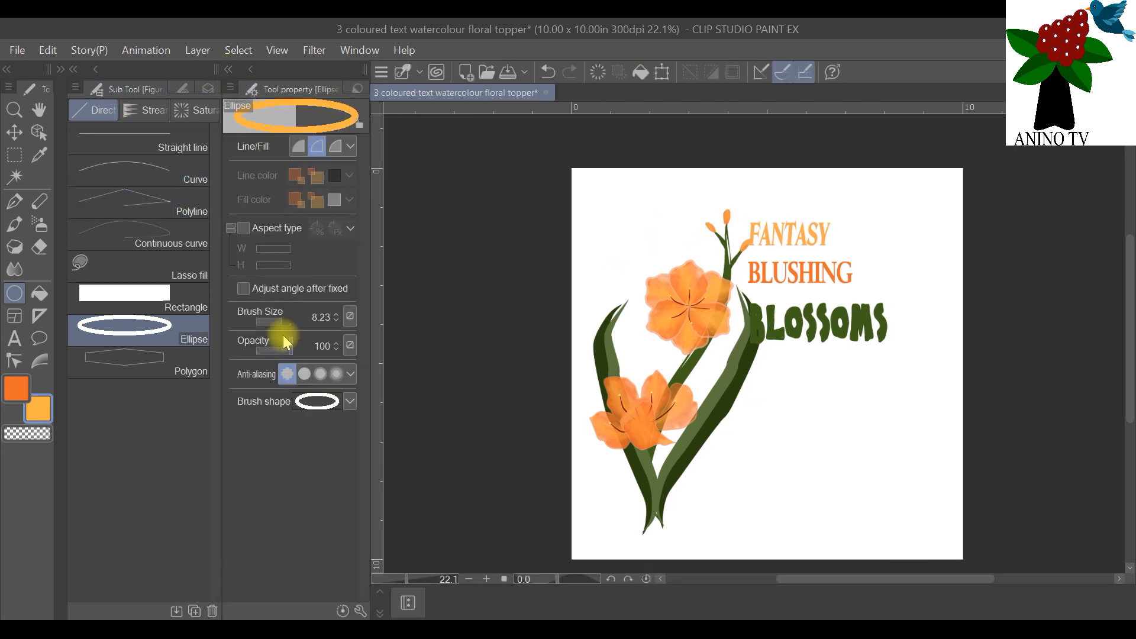
Step: Draw a small trial ellipse outline in orange above the upper flower and undo it
mouse_move(600, 196)
mouse_down()
mouse_move(734, 329)
mouse_move(696, 277)
mouse_up()
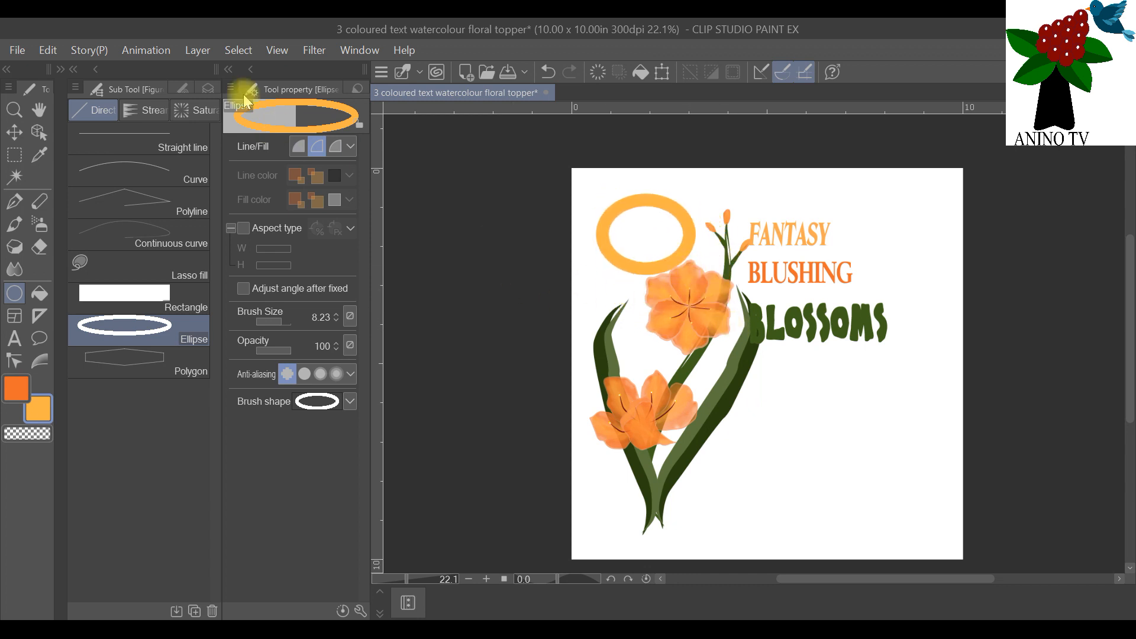
click(46, 51)
click(65, 71)
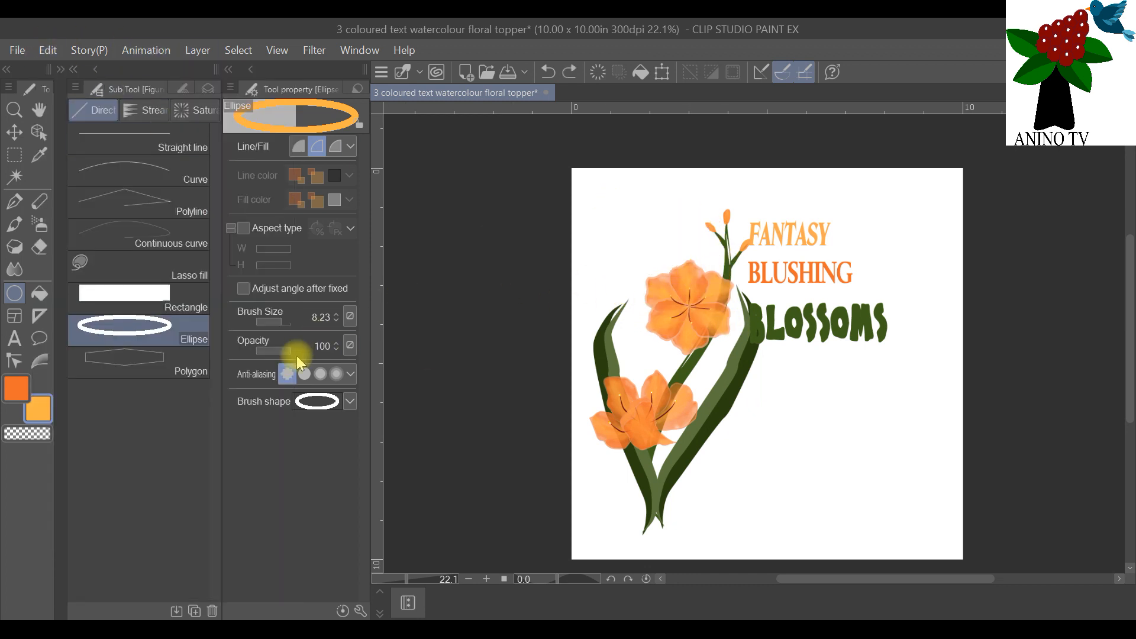
Step: Change the drawing colour for the ellipse to dark green 3B5B16
double_click(51, 413)
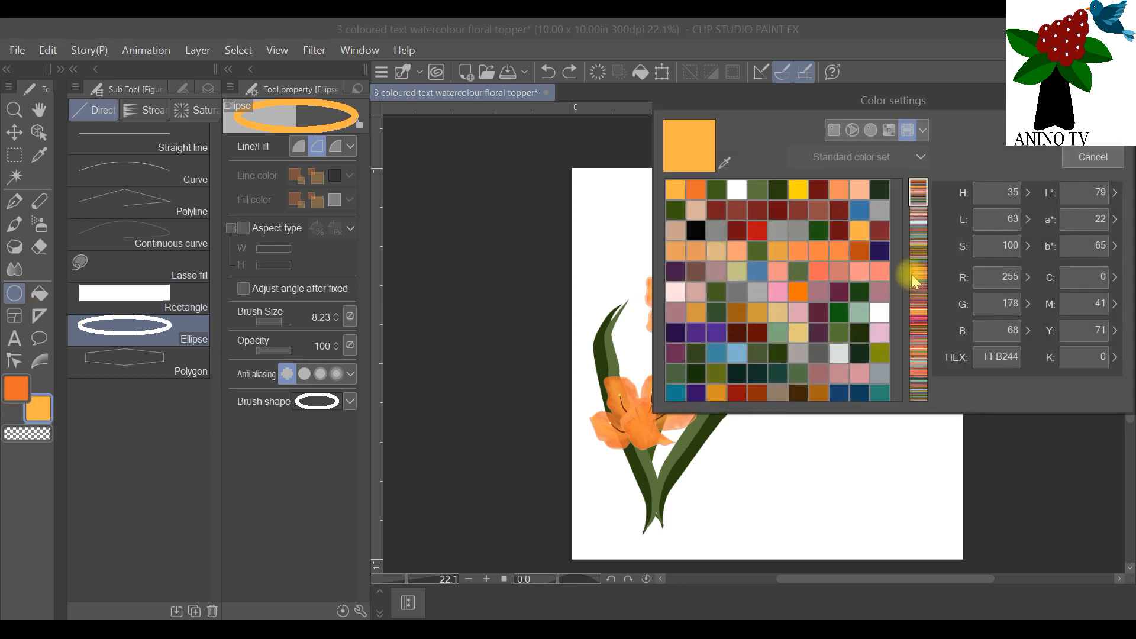
click(718, 187)
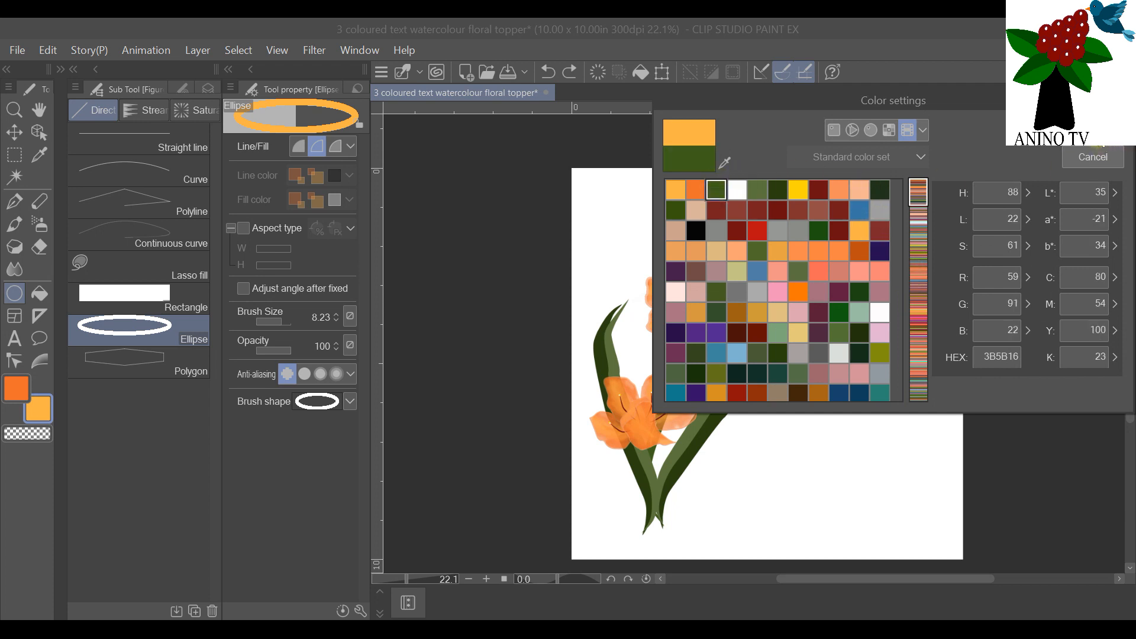
click(1099, 133)
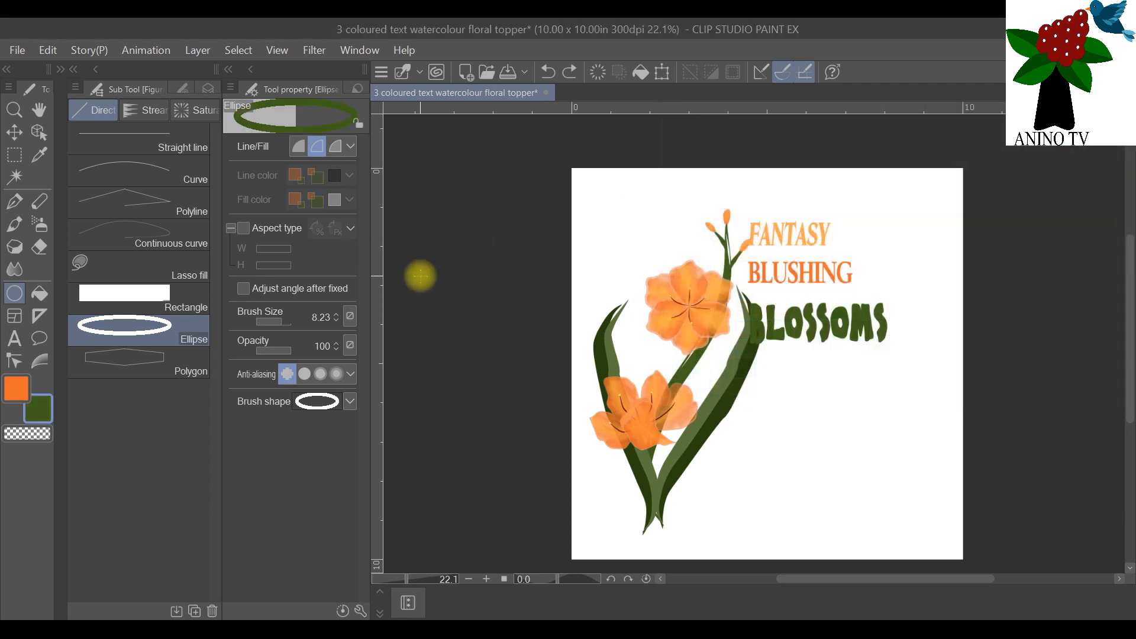
click(228, 69)
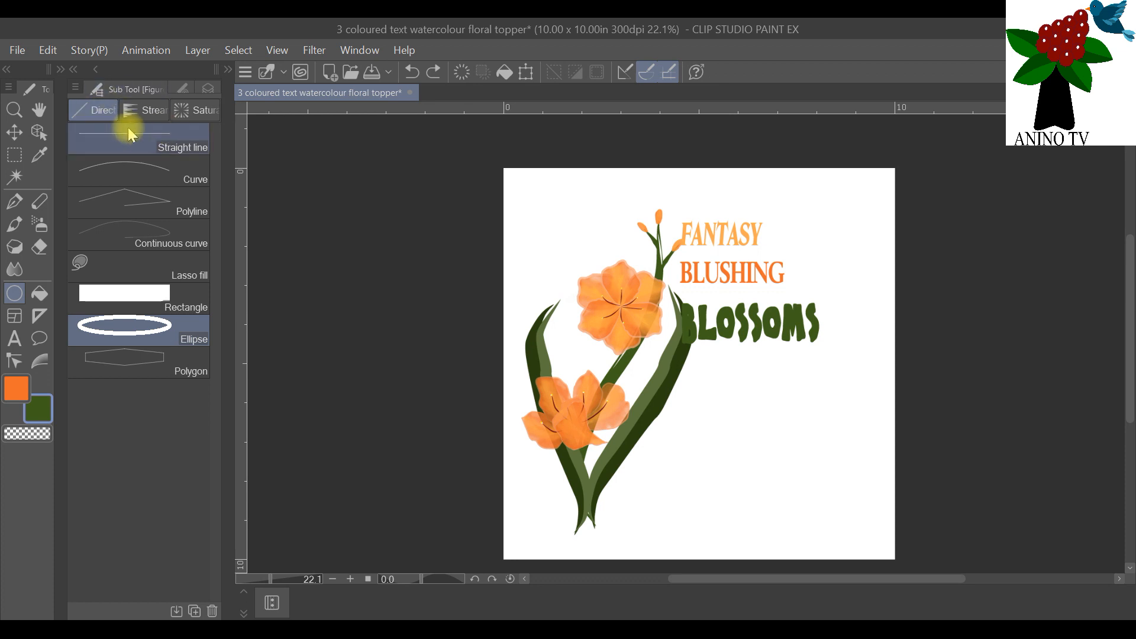
Step: On a new vector layer with the grid shown, draw a centred green circle outline about 9 in in diameter around the artwork
click(206, 90)
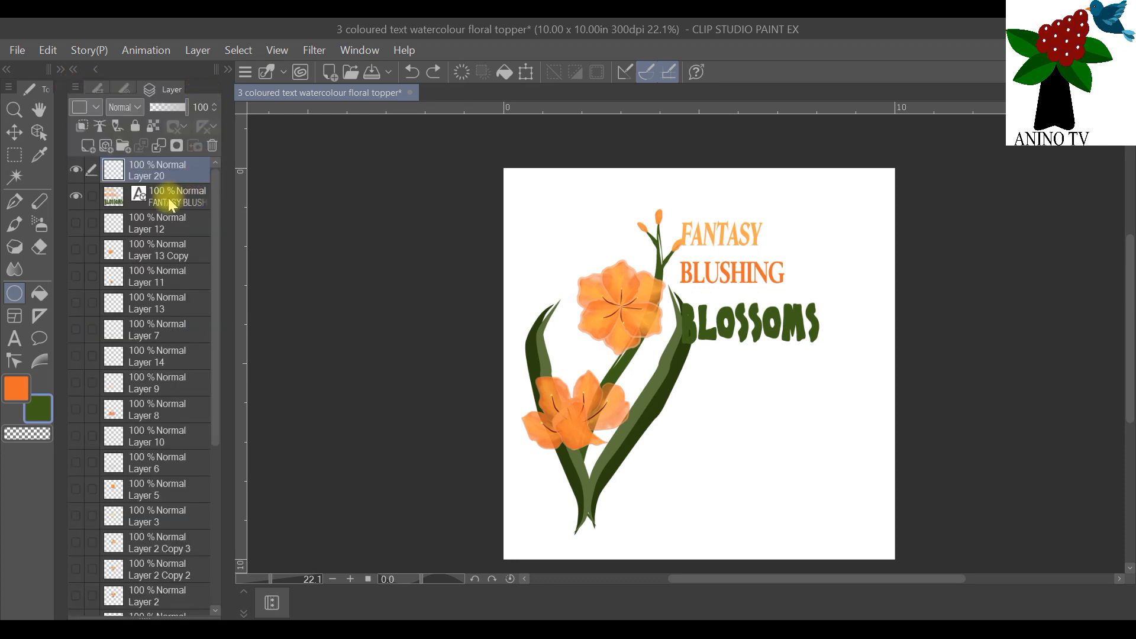
click(107, 148)
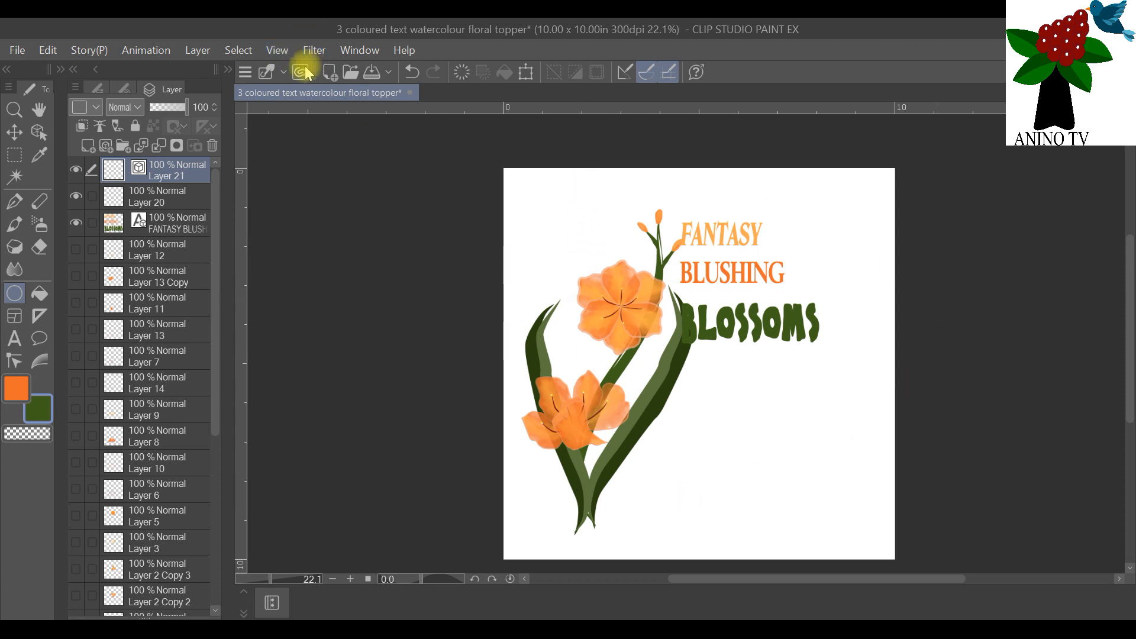
click(277, 50)
click(364, 373)
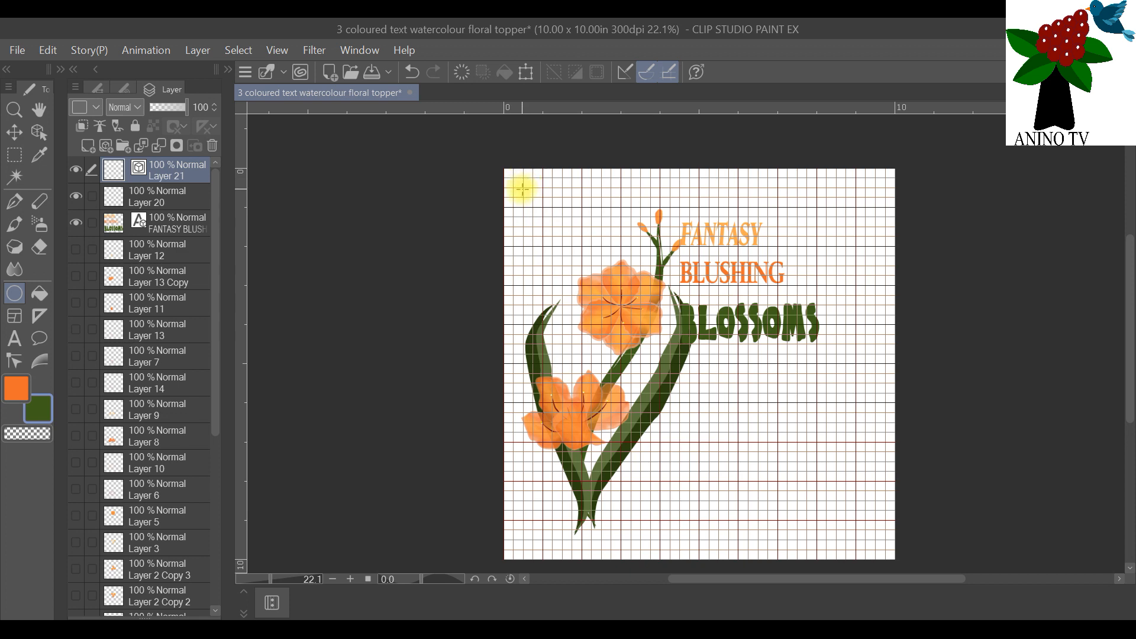
drag(523, 187, 875, 543)
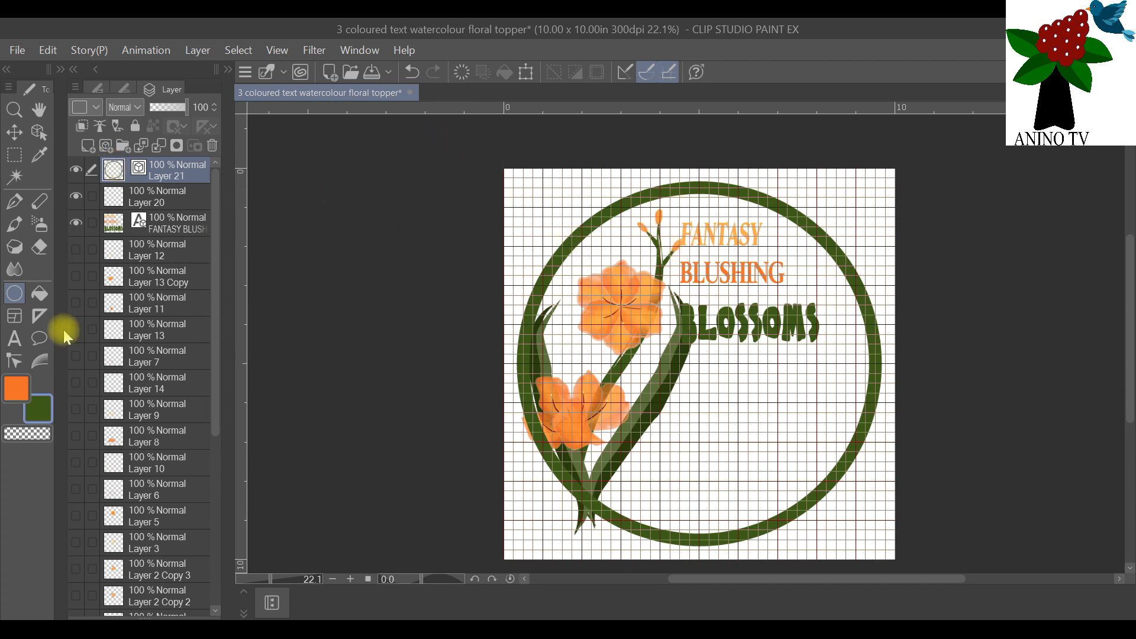
Step: Try reshaping the green circle by moving one control point on its upper-right arc inward, and undo the change
click(17, 359)
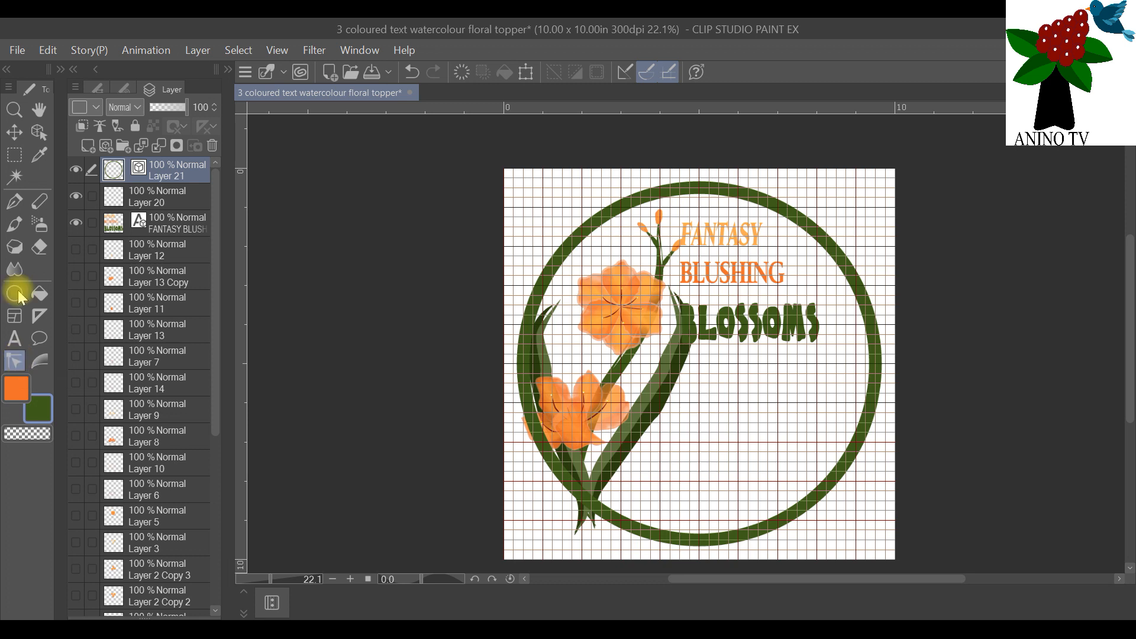
click(98, 89)
click(192, 152)
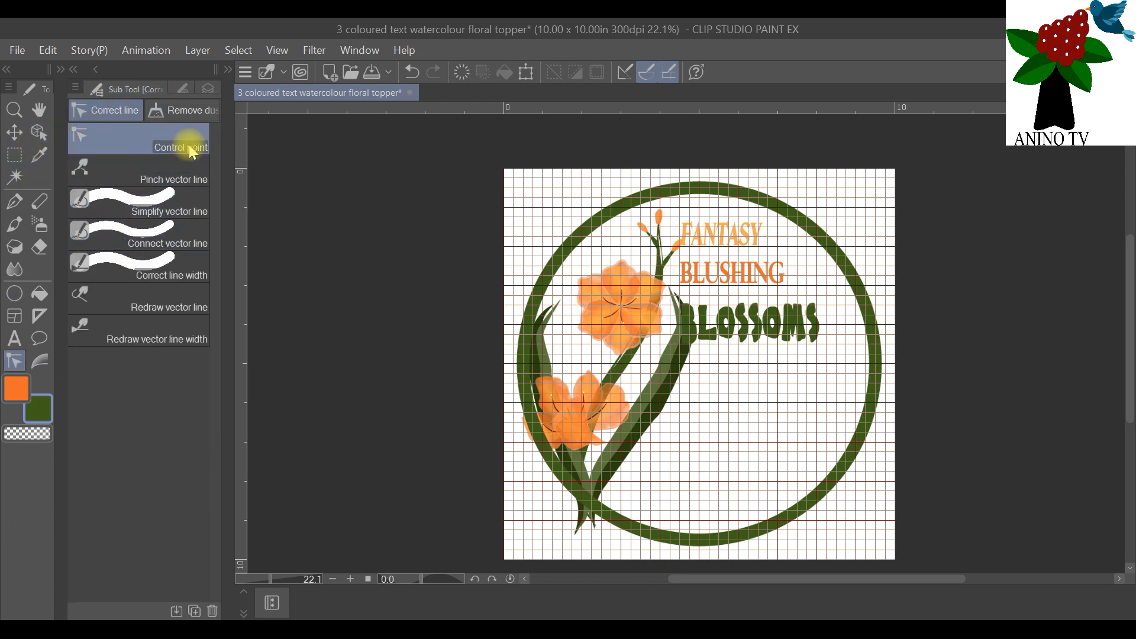
mouse_move(602, 222)
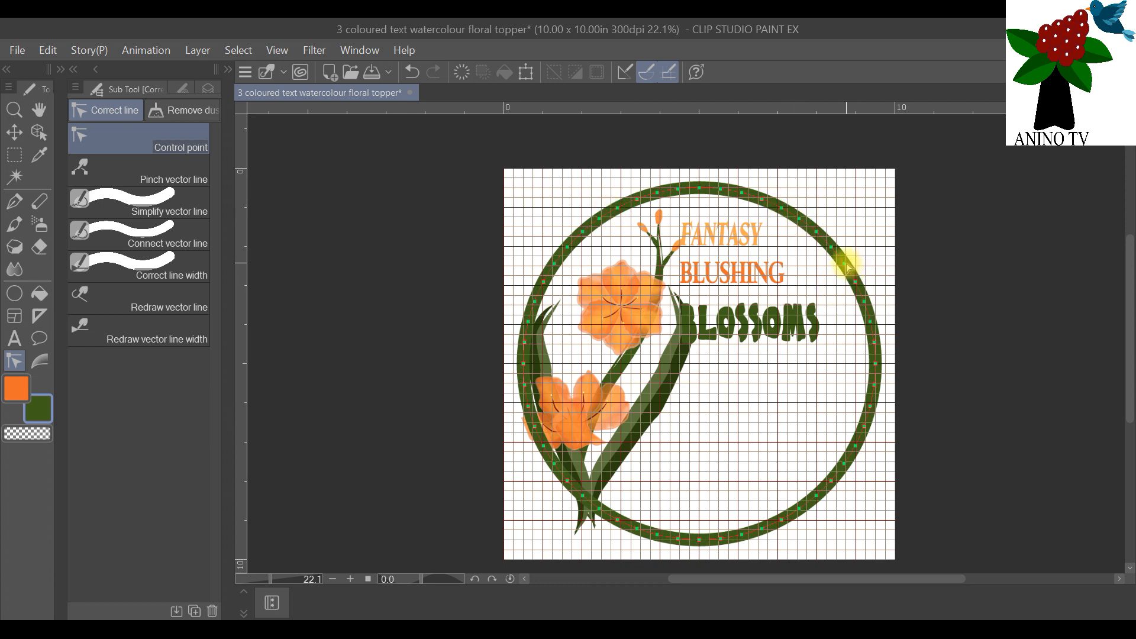
drag(843, 266, 831, 296)
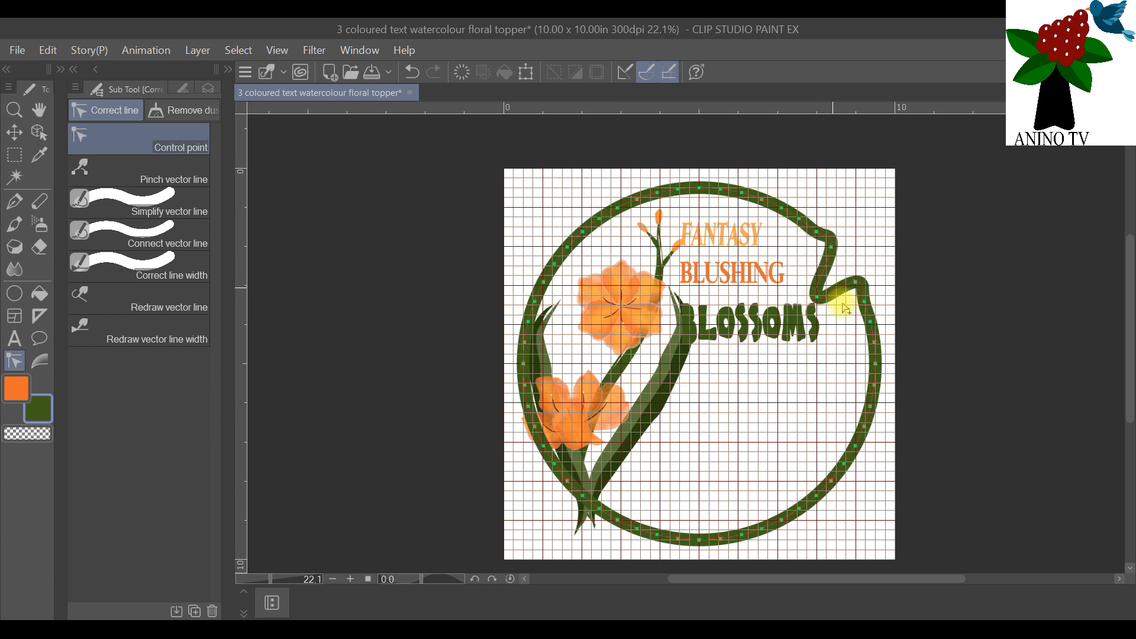
click(48, 48)
click(66, 71)
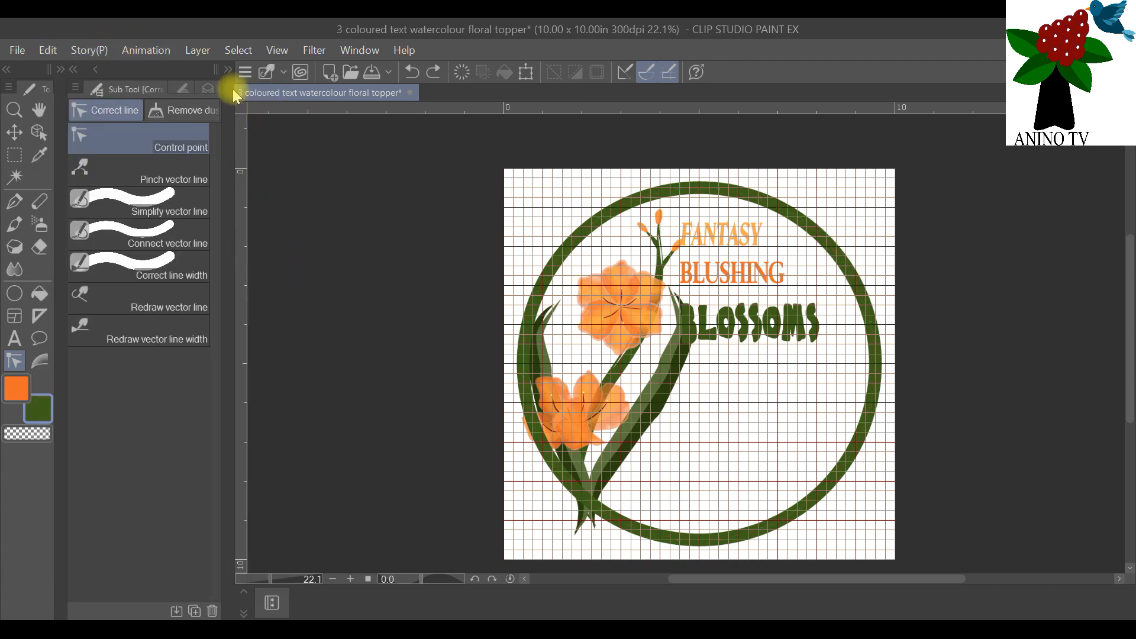
Step: Bring back the layer list and hide the canvas grid
click(228, 70)
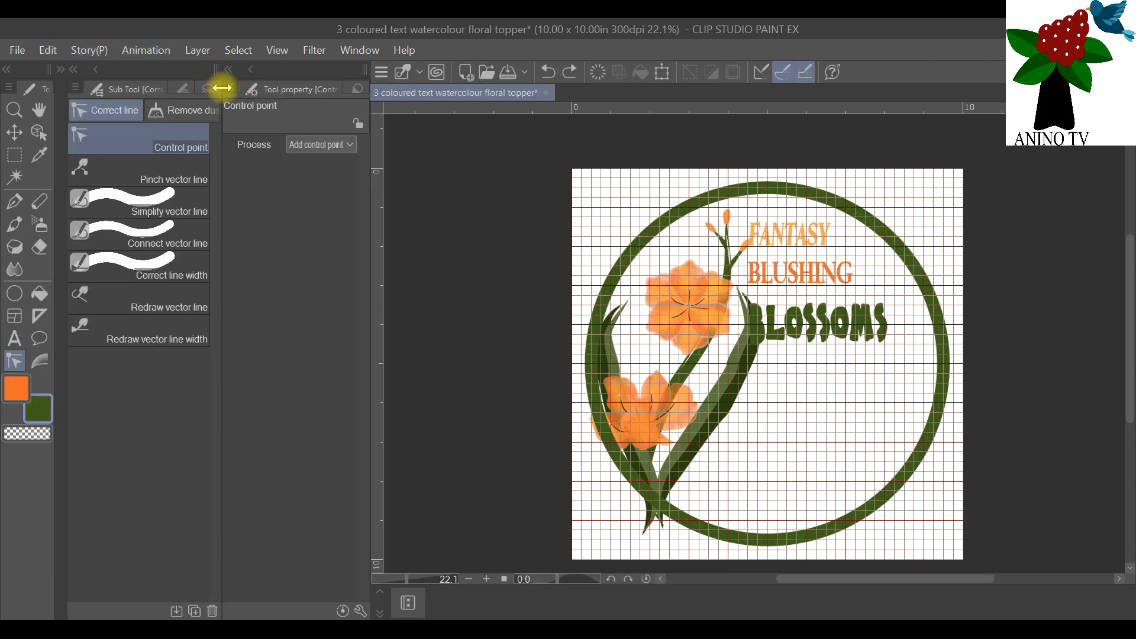
click(228, 69)
click(207, 89)
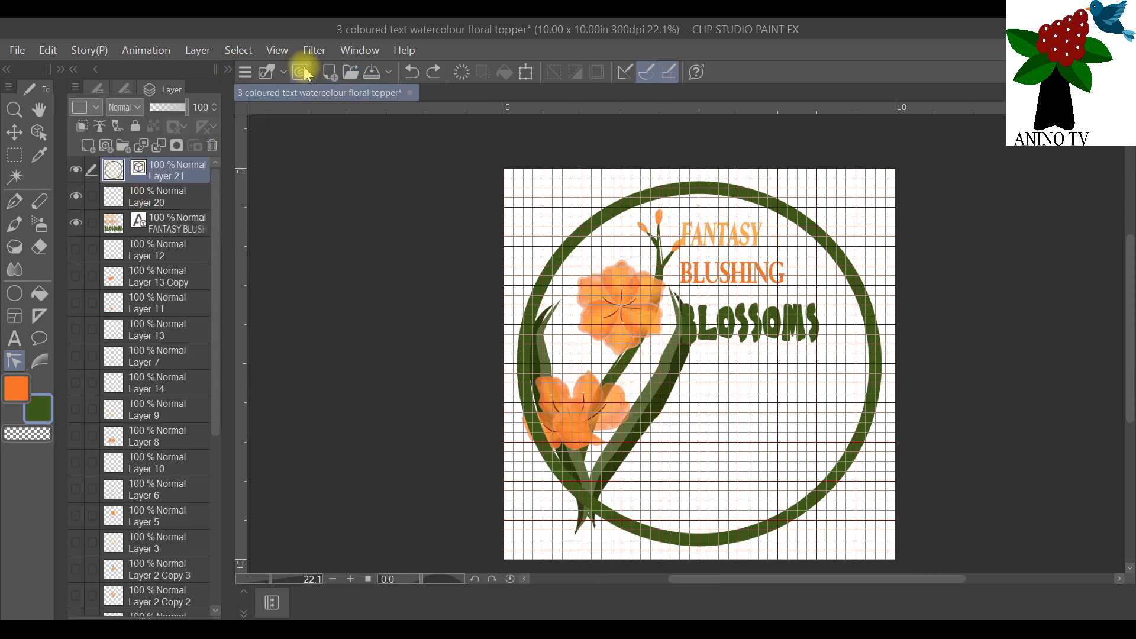
click(280, 52)
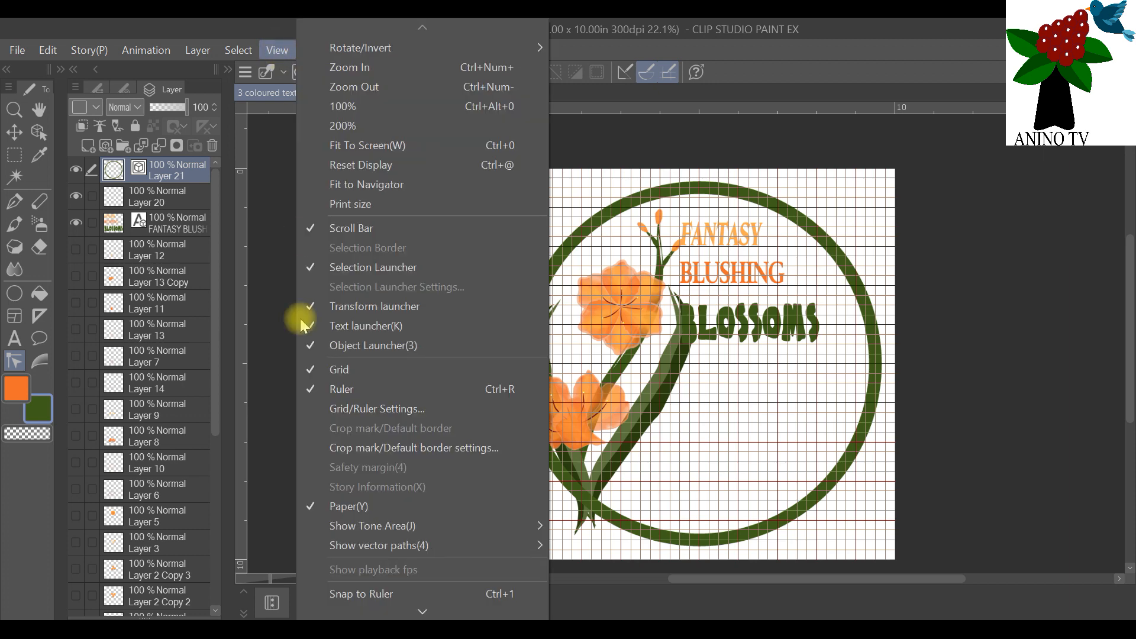
click(335, 373)
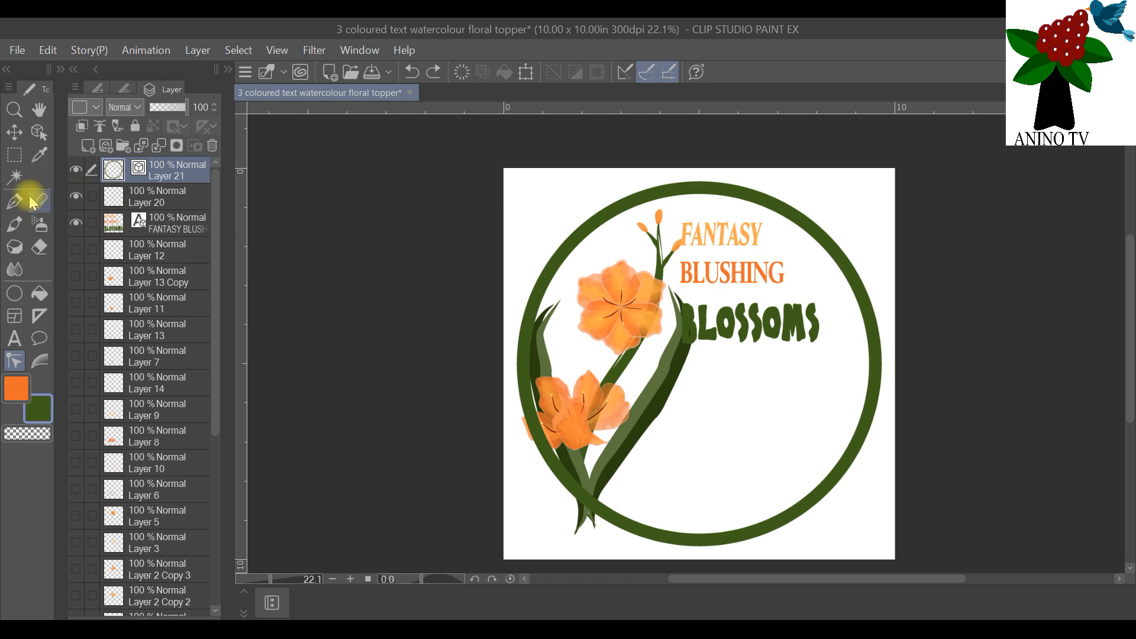
Step: Move the "FANTASY BLUSHING BLOSSOMS" text beside the flowers and enlarge it to fill the circle up to its right inner edge
click(39, 131)
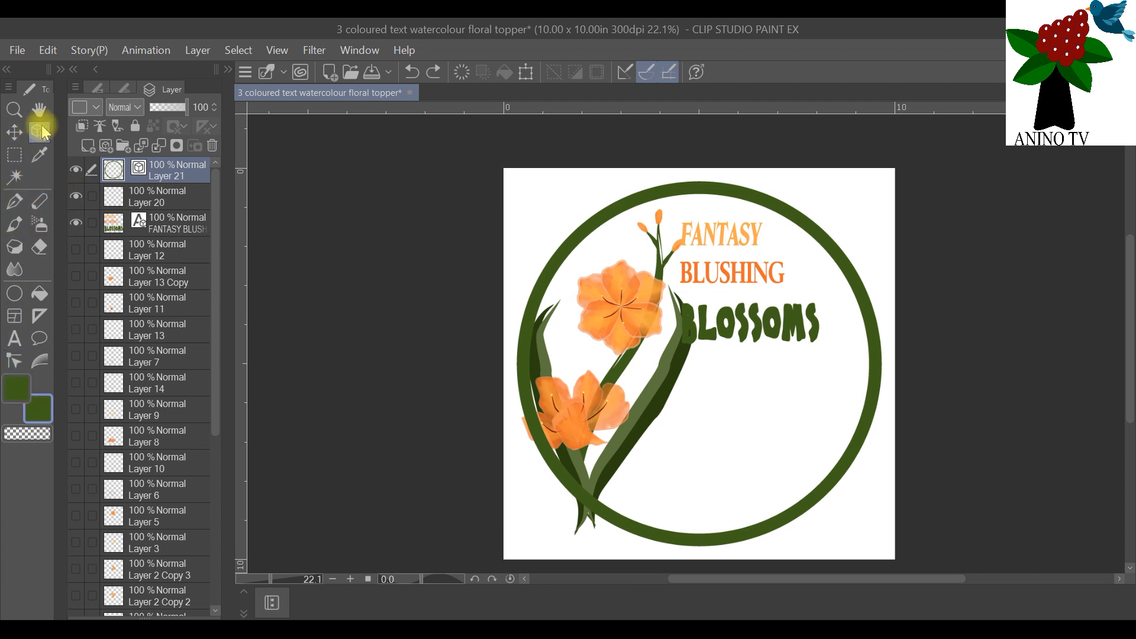
scroll(904, 432, up, 1)
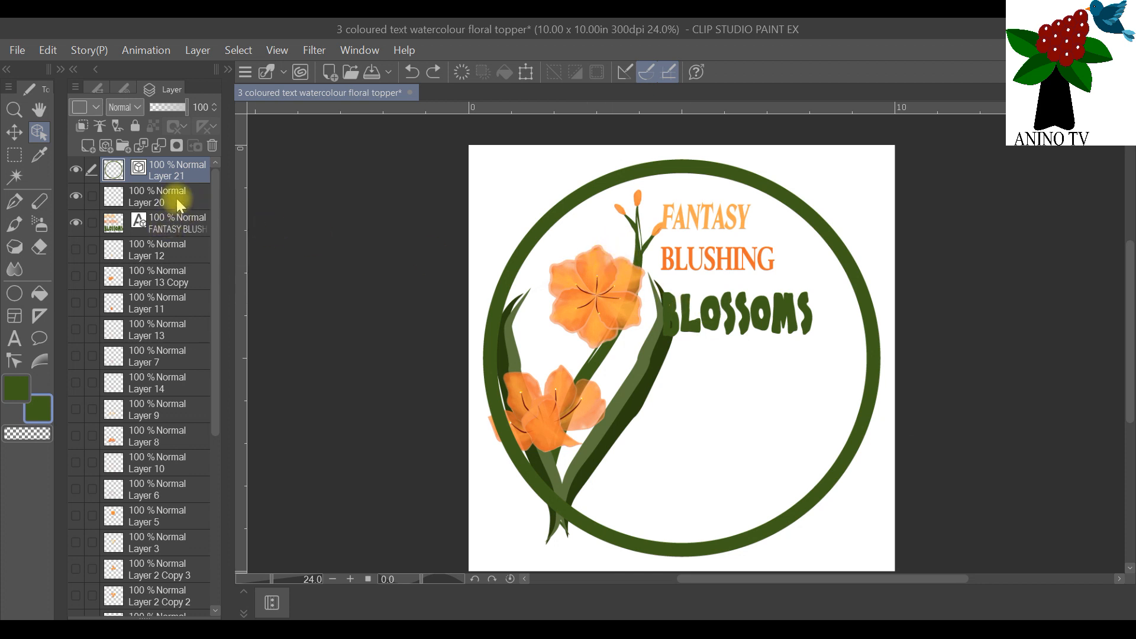
click(174, 228)
drag(748, 257, 727, 294)
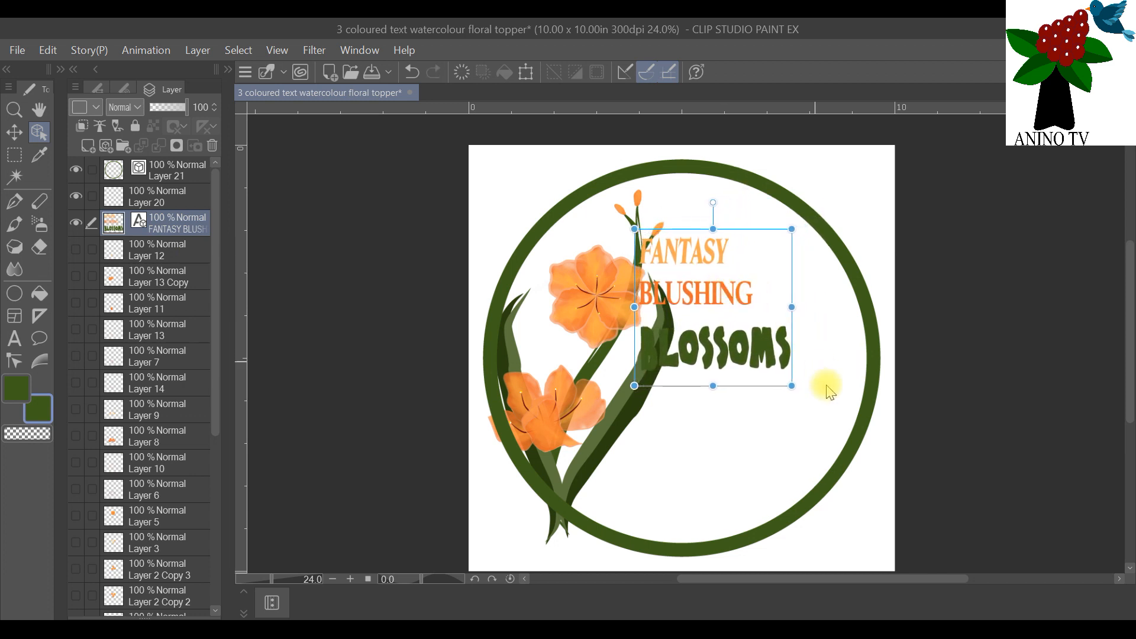
drag(793, 387, 857, 456)
drag(730, 399, 737, 416)
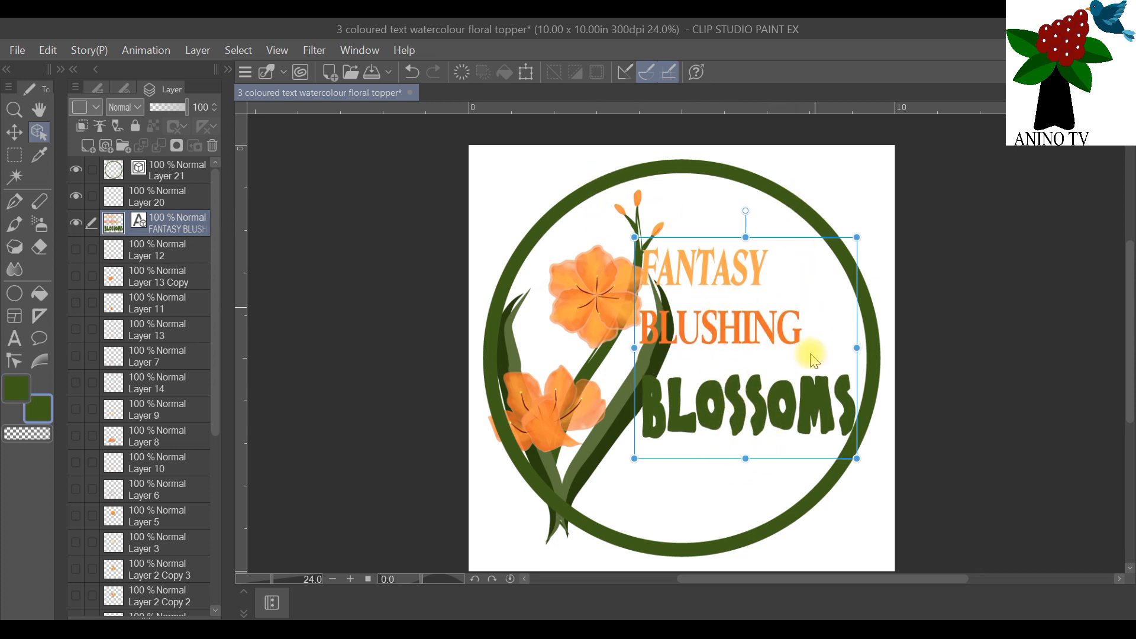
mouse_move(1124, 323)
mouse_down()
mouse_move(1130, 339)
mouse_move(1124, 325)
mouse_up()
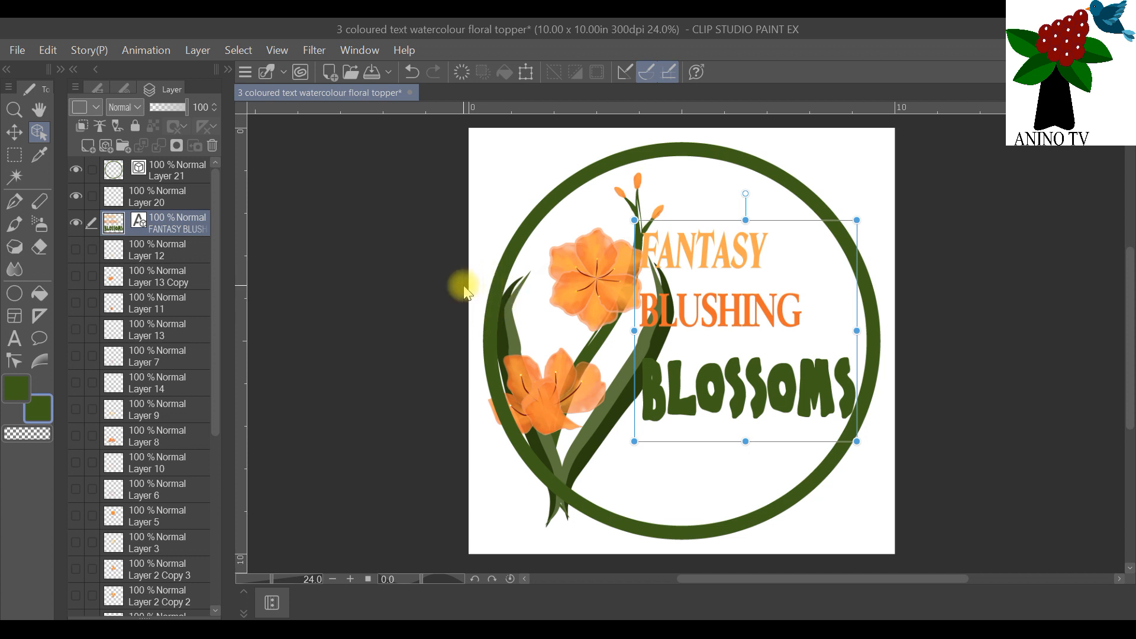
Step: Show the hidden flower on Layer 13 Copy and duplicate that layer
click(184, 180)
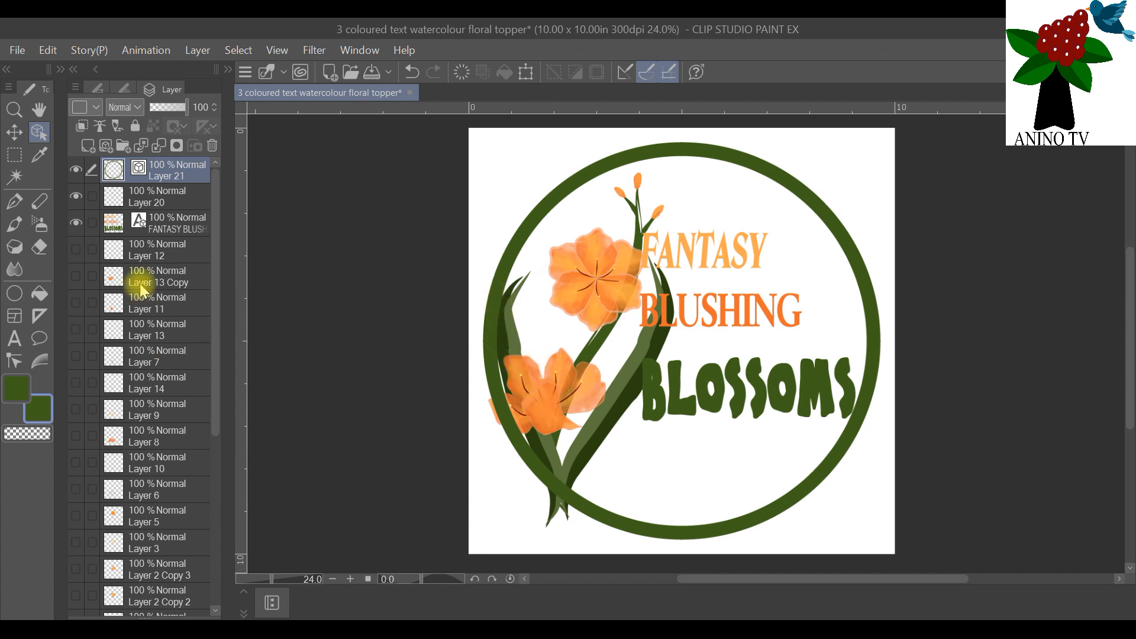
scroll(142, 355, down, 2)
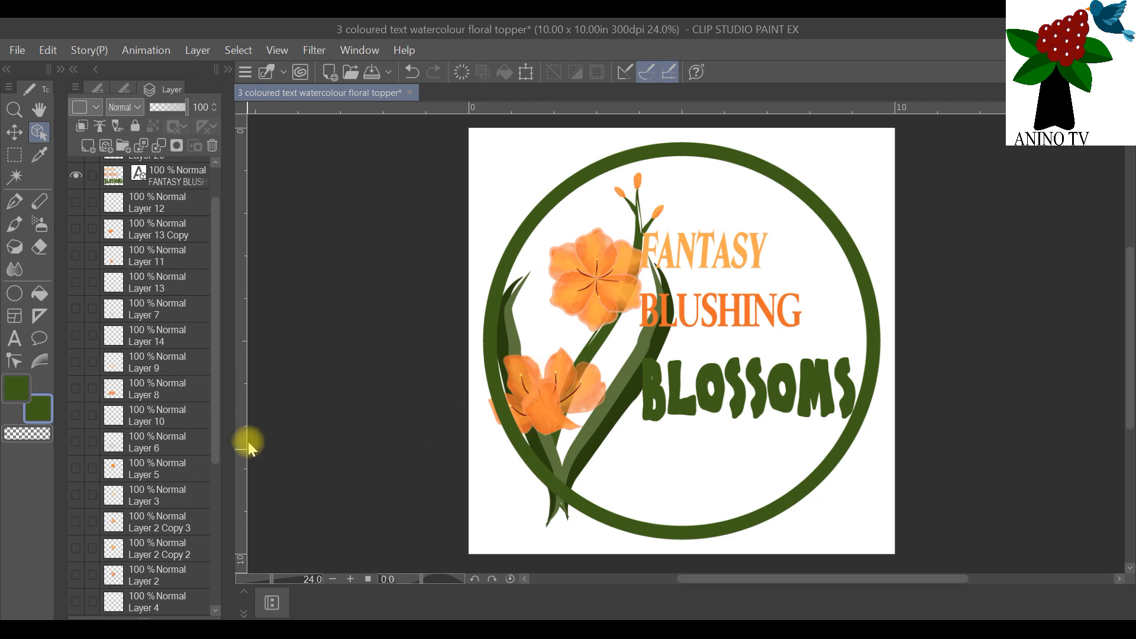
scroll(130, 308, up, 2)
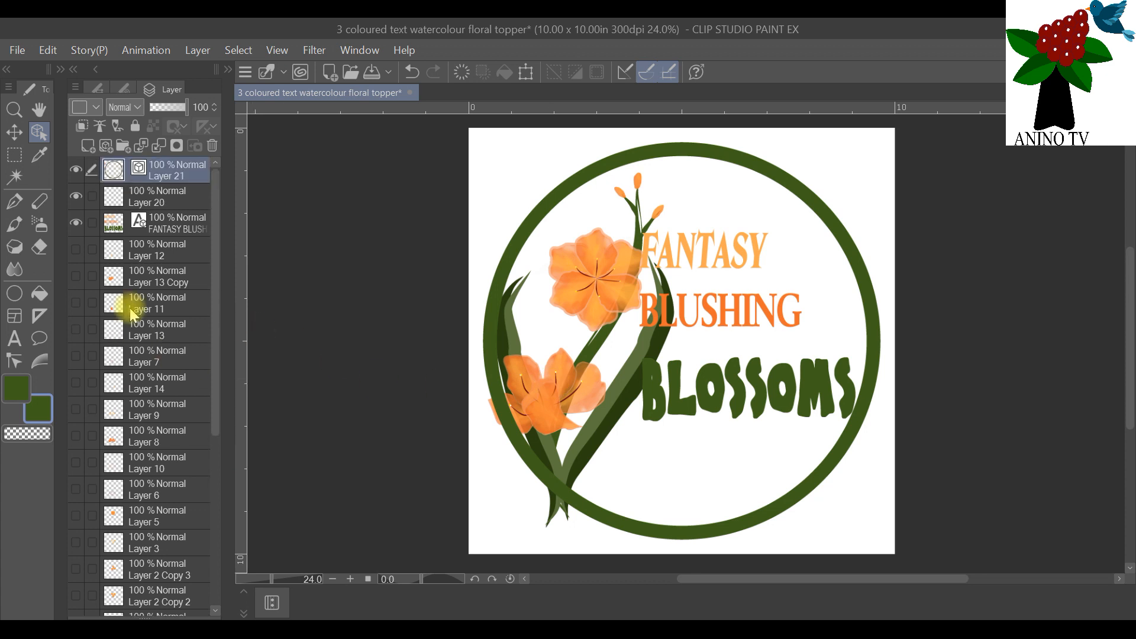
click(141, 280)
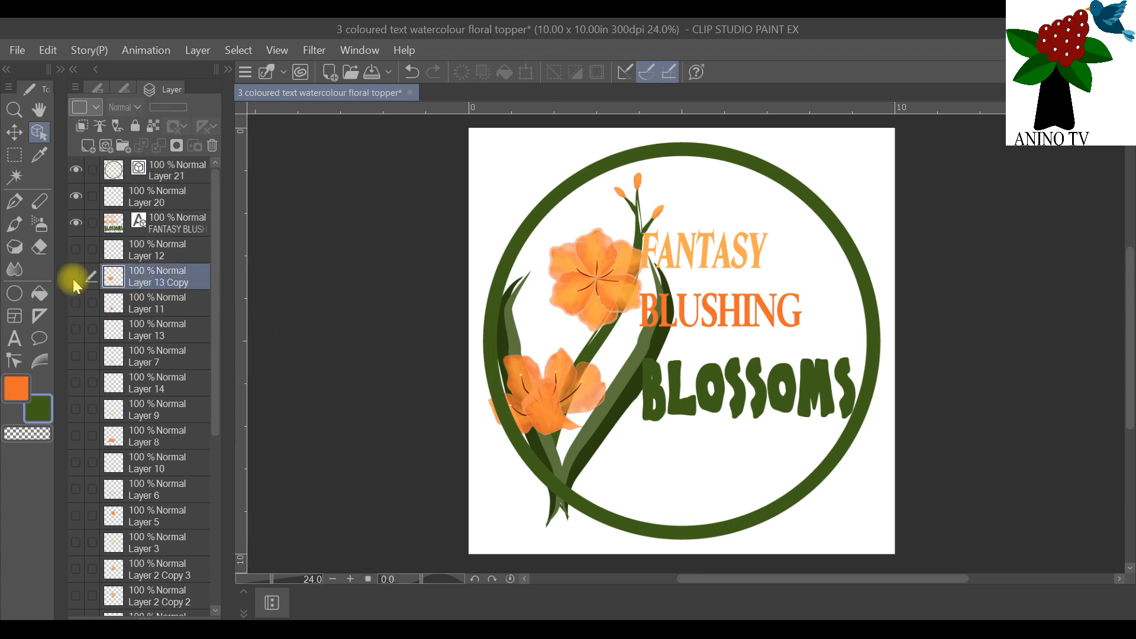
click(73, 279)
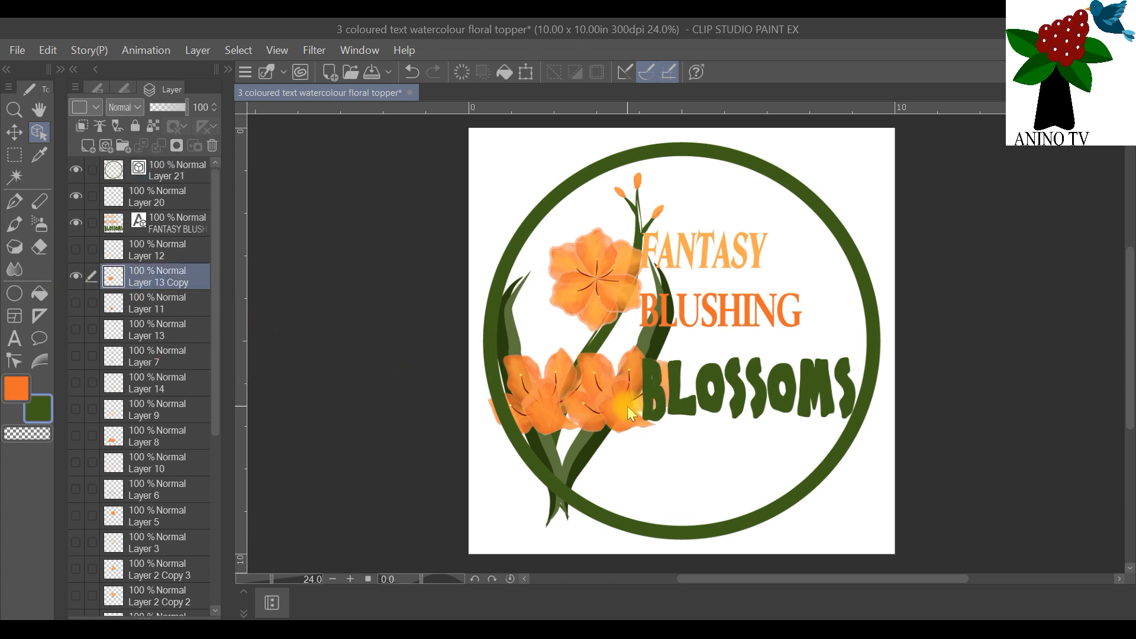
right_click(167, 274)
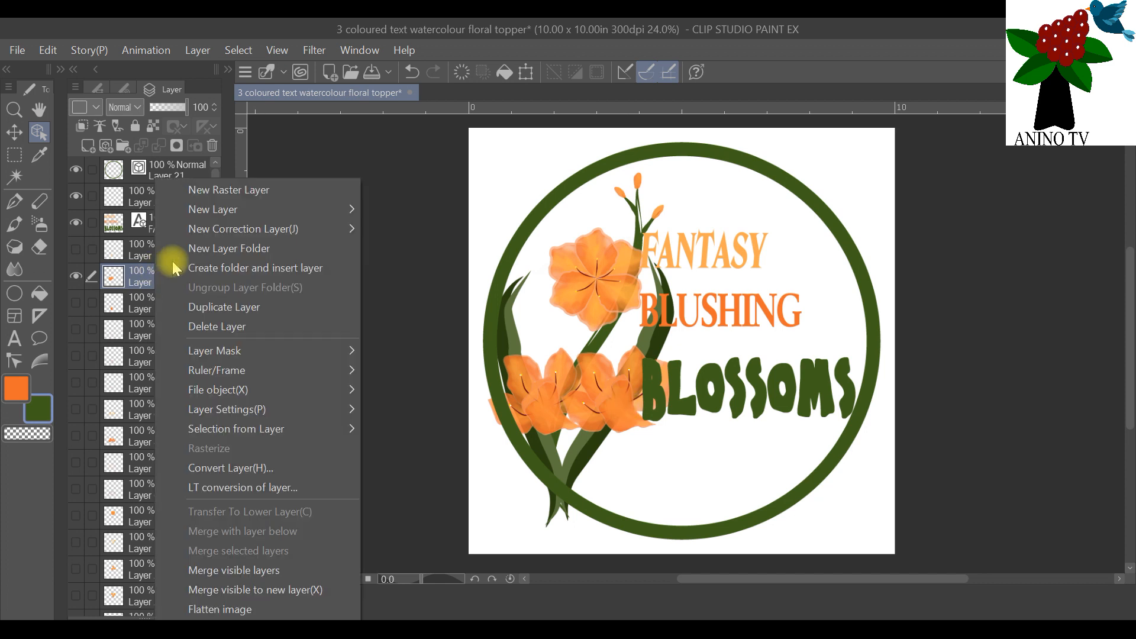
click(225, 307)
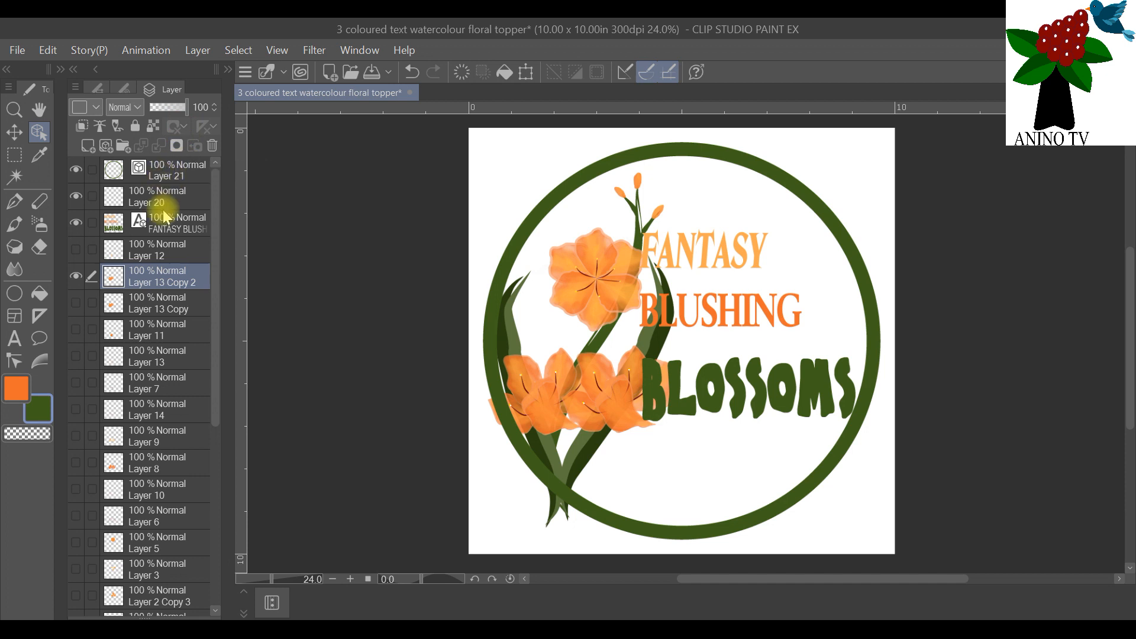
Step: Place the duplicated flower layer at the top of the layer stack and position it over the lower flower on the circle
drag(169, 276, 148, 165)
click(38, 133)
drag(591, 406, 516, 408)
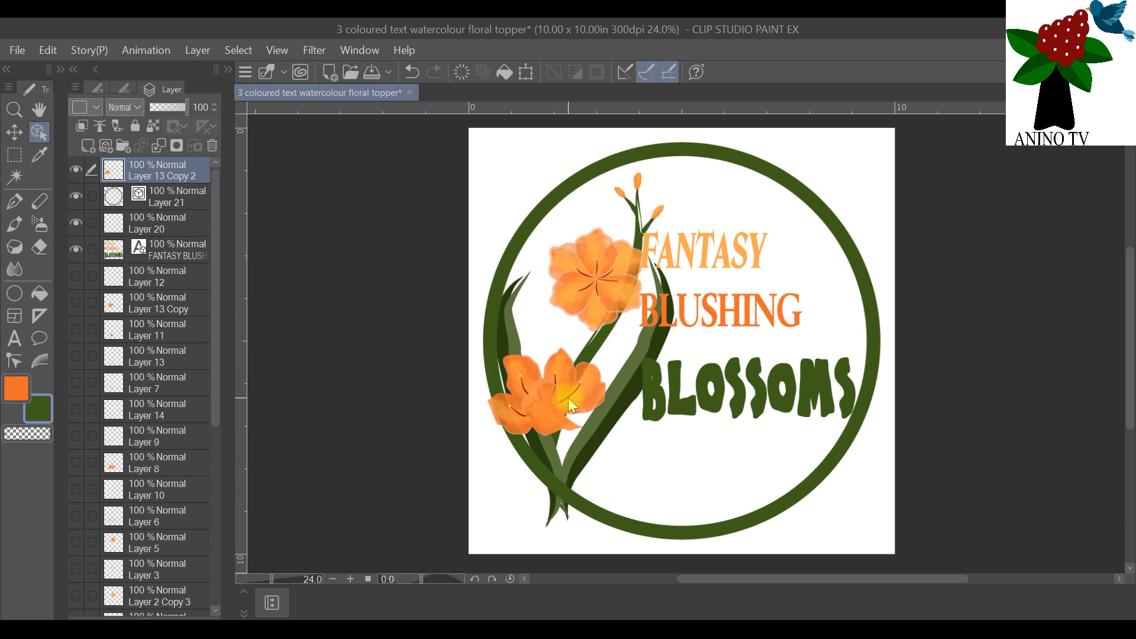
scroll(564, 395, up, 1)
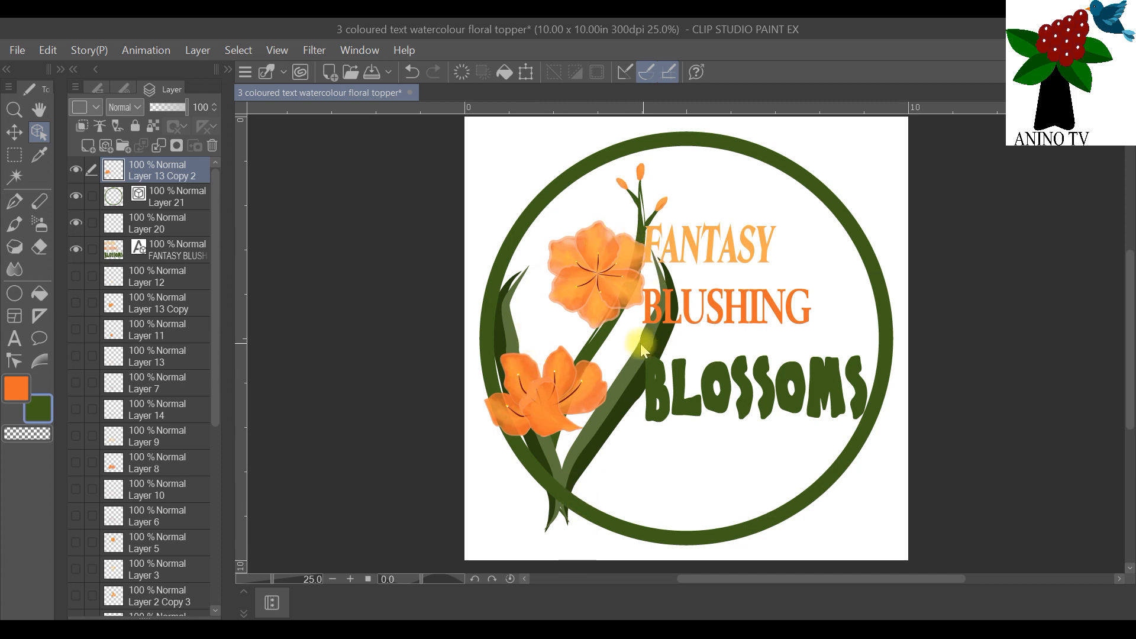
Step: Hide the Layer 13 Copy 2 flower and duplicate the merged flower artwork on Layer 17 Copy
click(73, 171)
scroll(180, 495, down, 5)
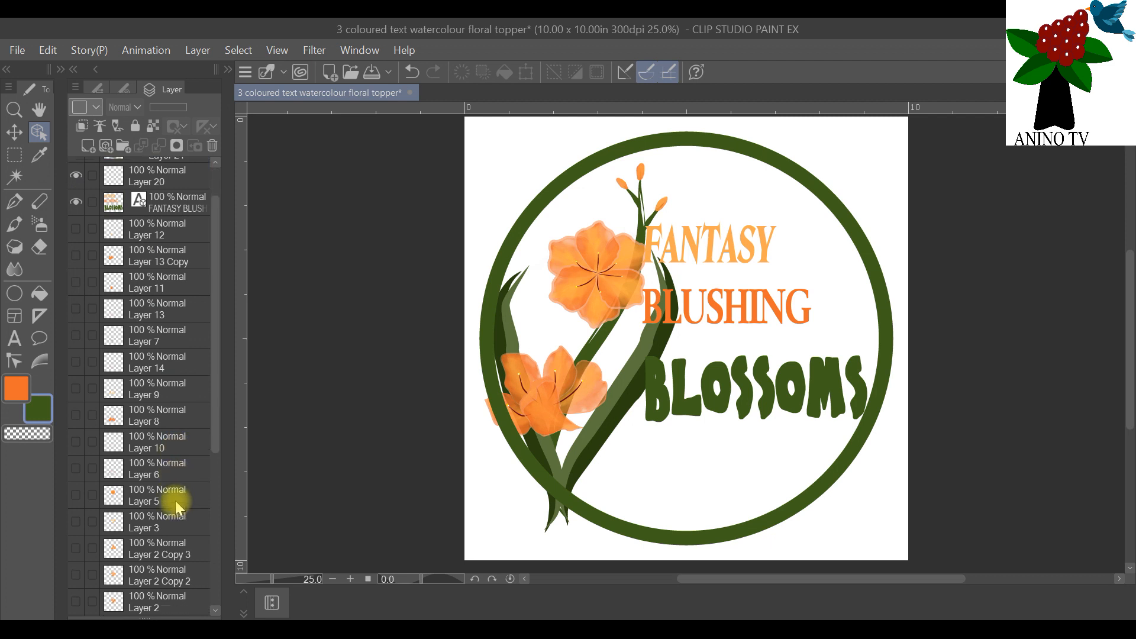
scroll(172, 525, down, 2)
click(165, 539)
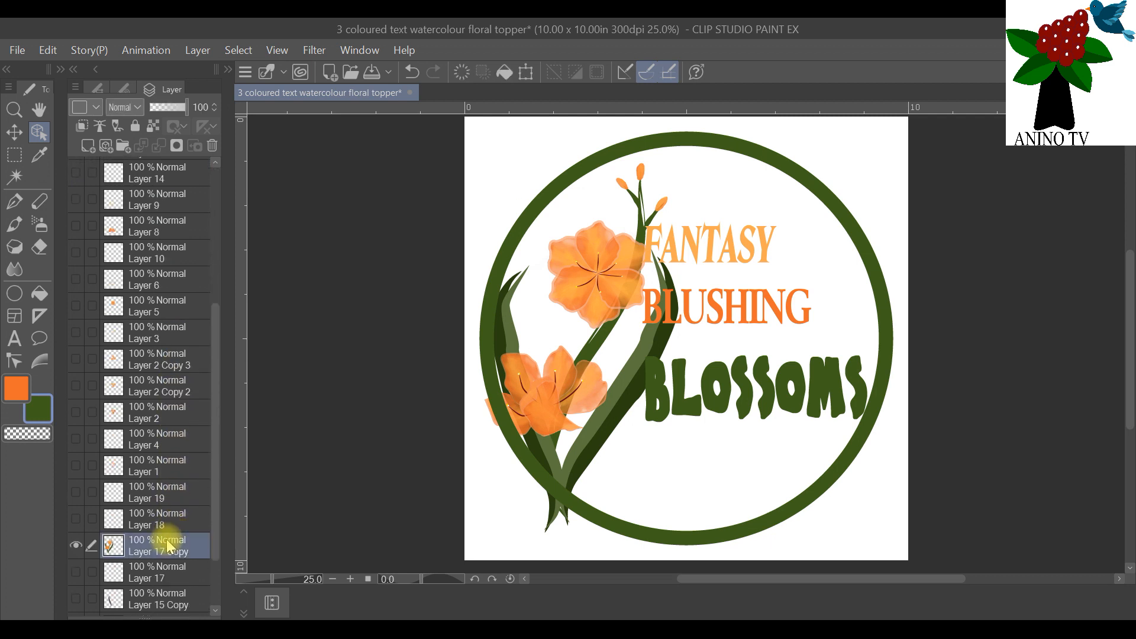
right_click(166, 539)
click(244, 227)
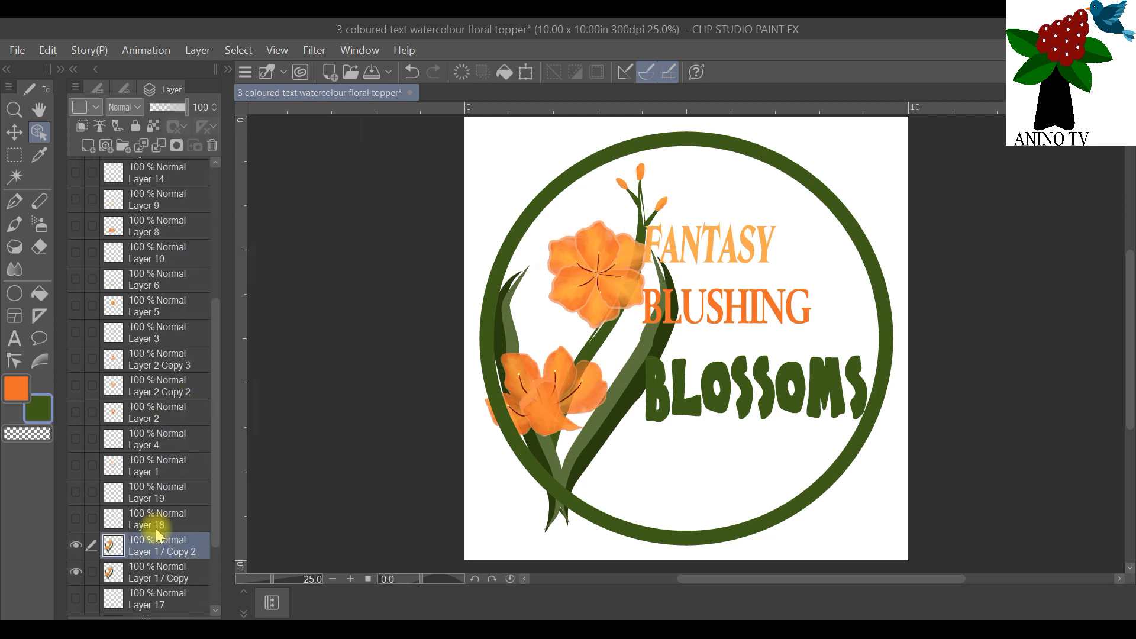
Step: Move the duplicated flower artwork, Layer 17 Copy 2, to the top of the layer stack above the green circle
drag(153, 552, 184, 308)
drag(183, 395, 186, 188)
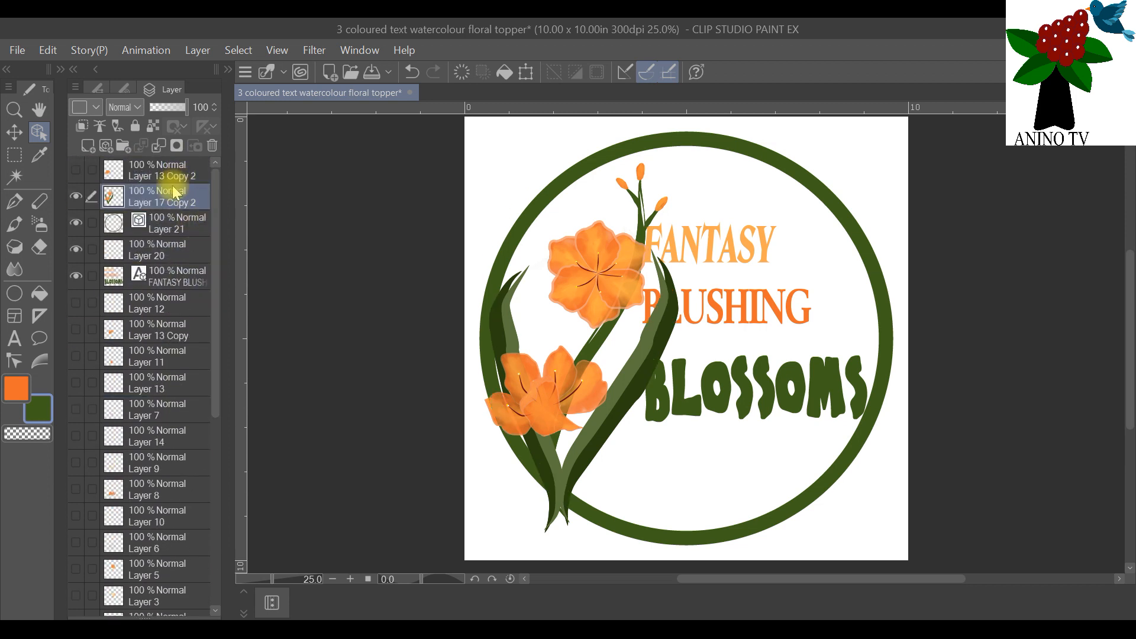
mouse_move(170, 186)
mouse_down()
mouse_move(176, 169)
mouse_move(159, 167)
mouse_up()
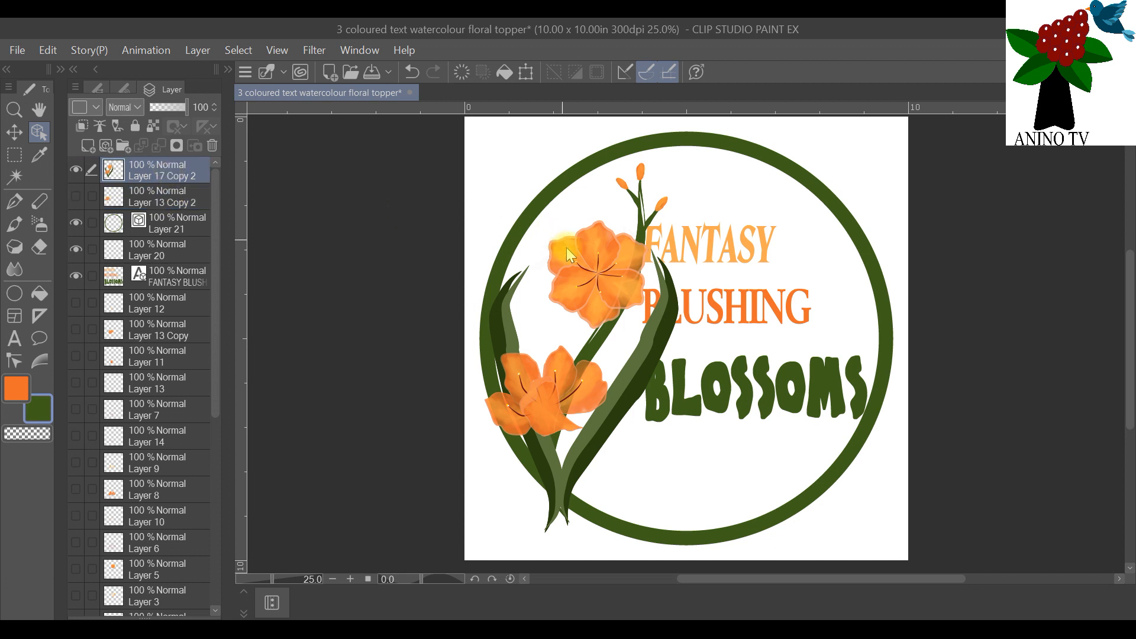
Step: Erase the stem base on Layer 17 Copy 2 where it overlaps the lower part of the green circle
scroll(580, 435, down, 2)
scroll(626, 458, up, 3)
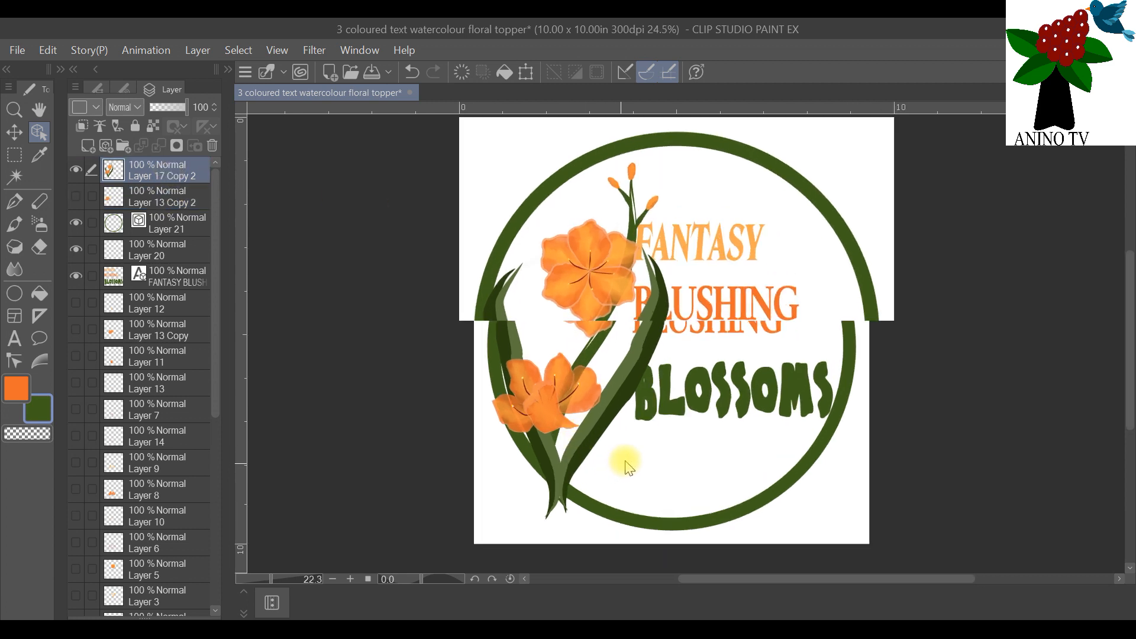
scroll(626, 458, up, 1)
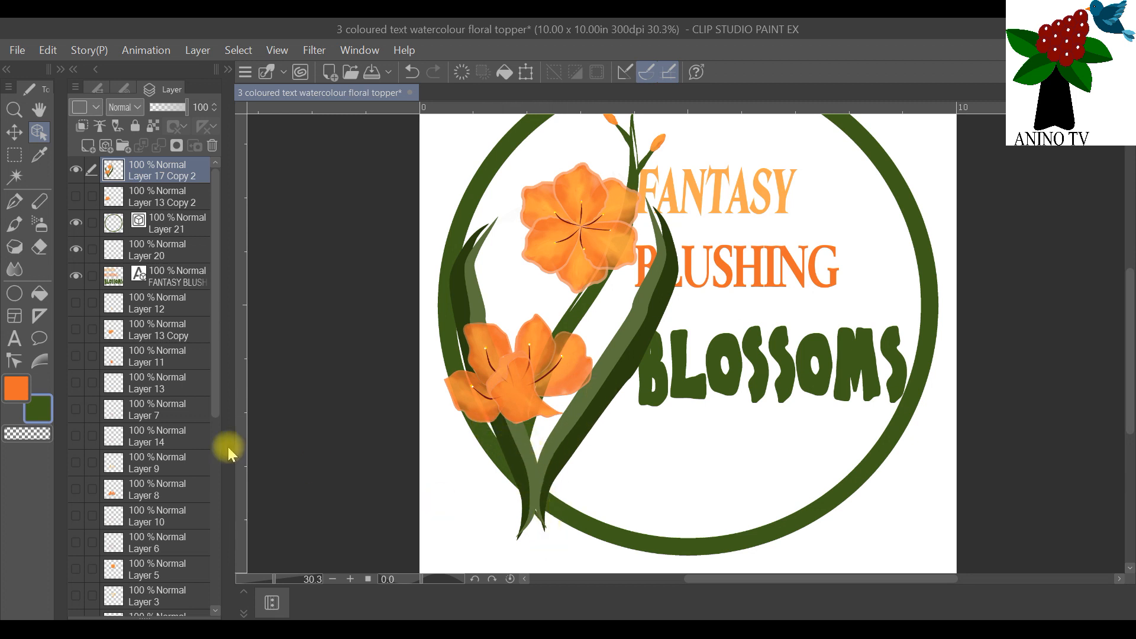
click(39, 246)
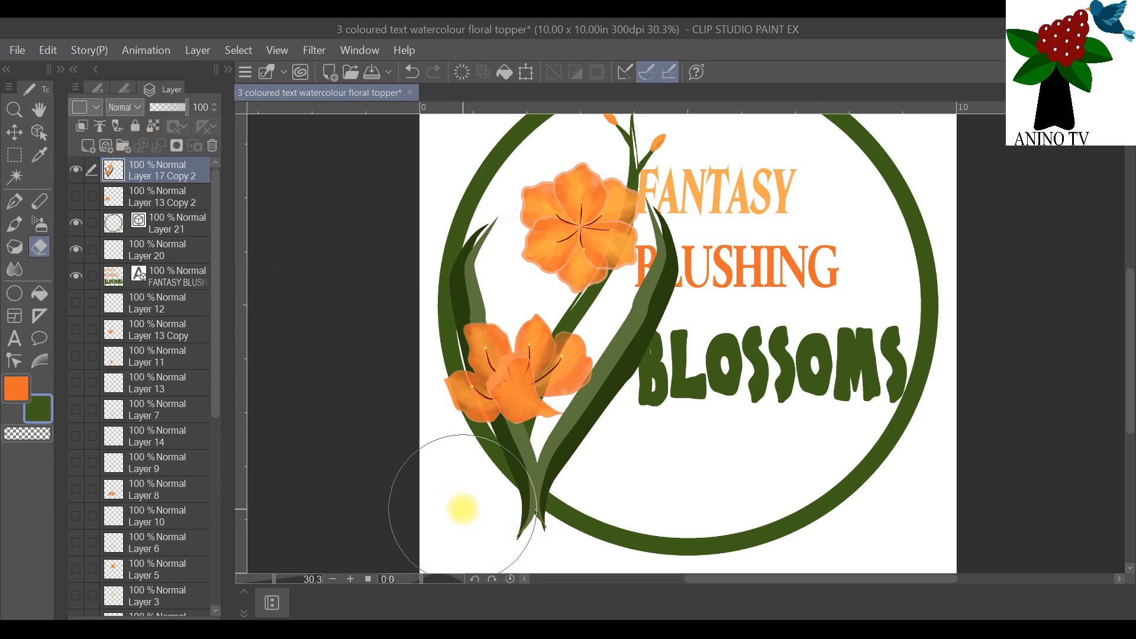
scroll(524, 528, up, 2)
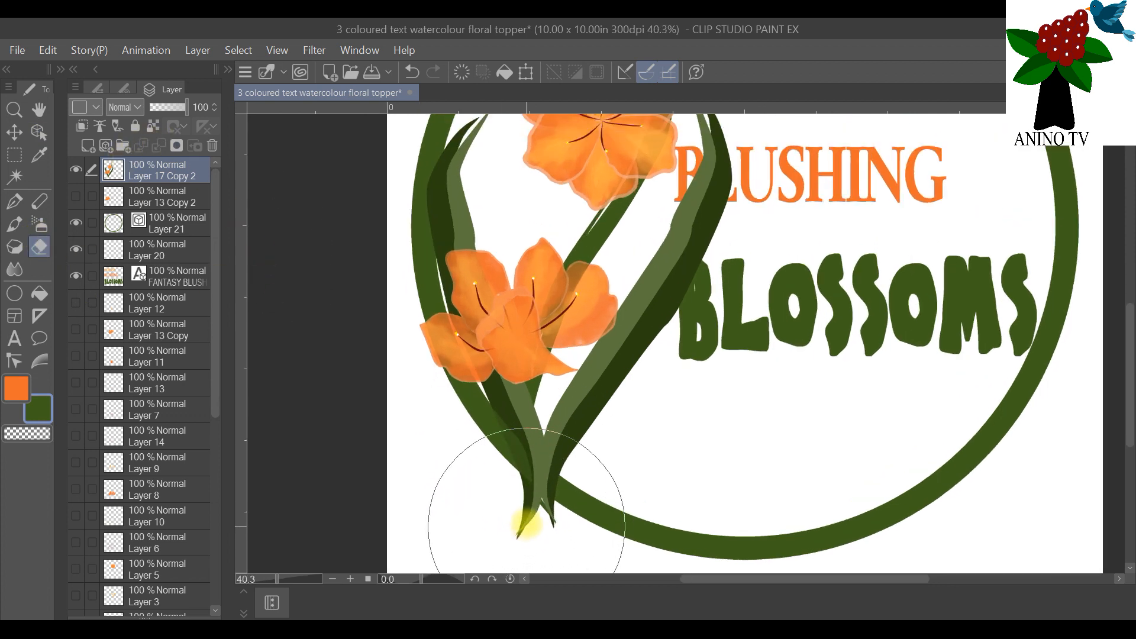
scroll(527, 525, up, 2)
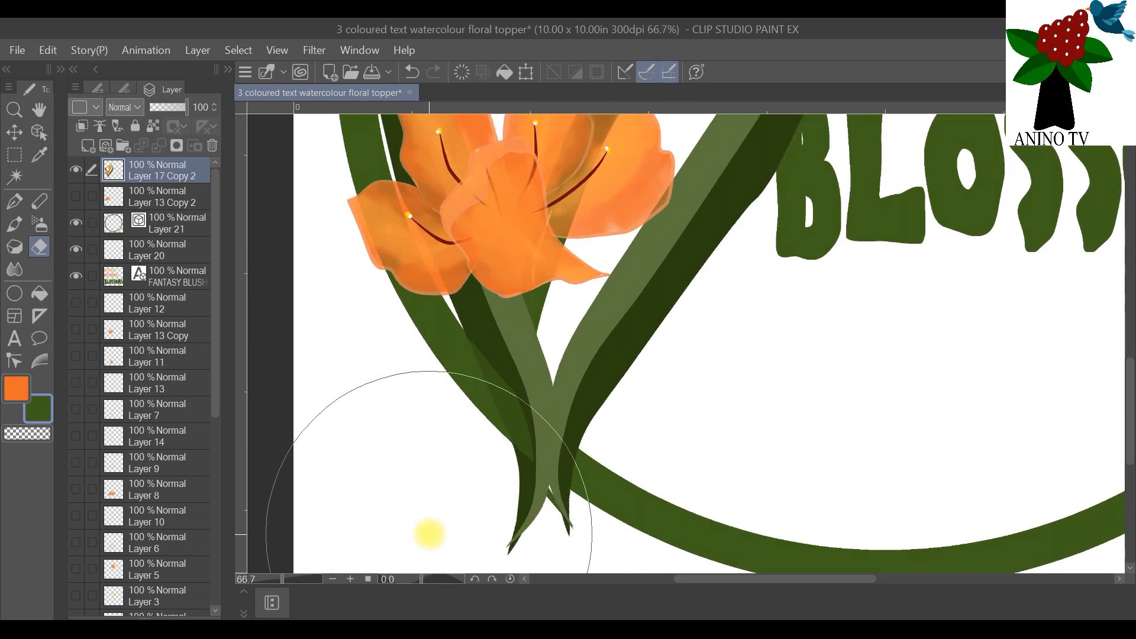
click(430, 534)
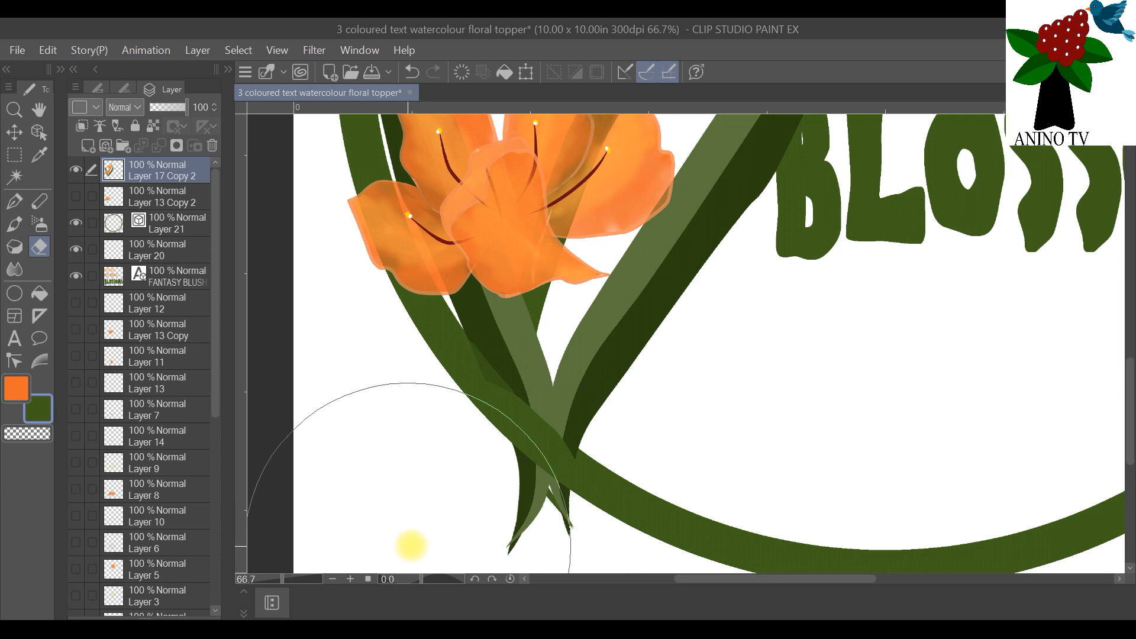
Step: Set the eraser brush size to 25 for finer erasing around the stem base
click(122, 89)
click(165, 287)
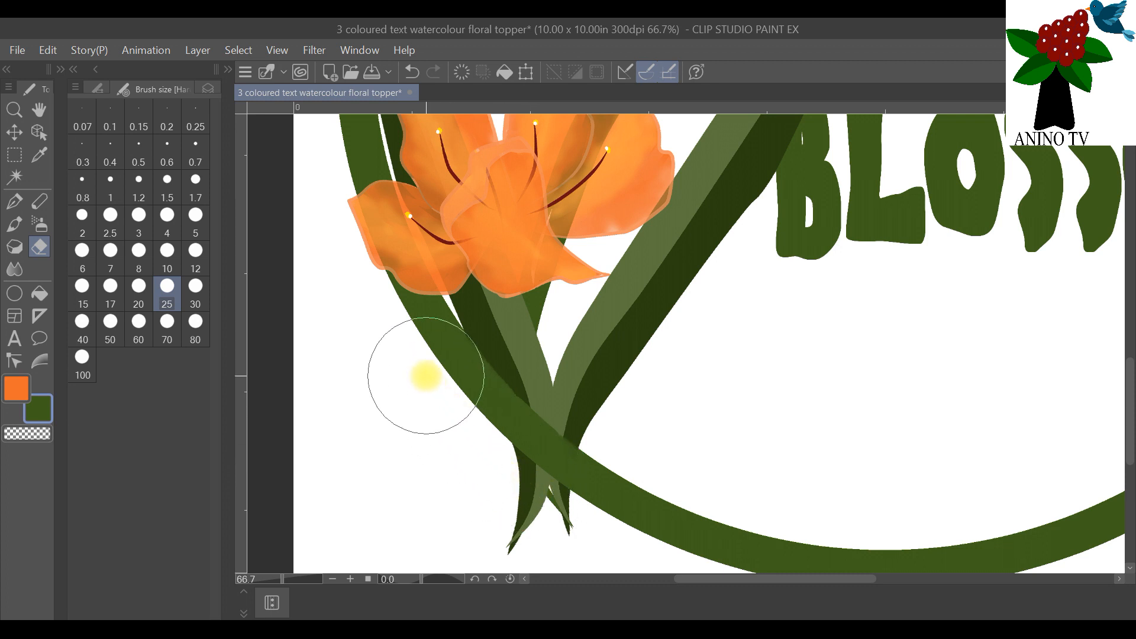
scroll(462, 367, down, 2)
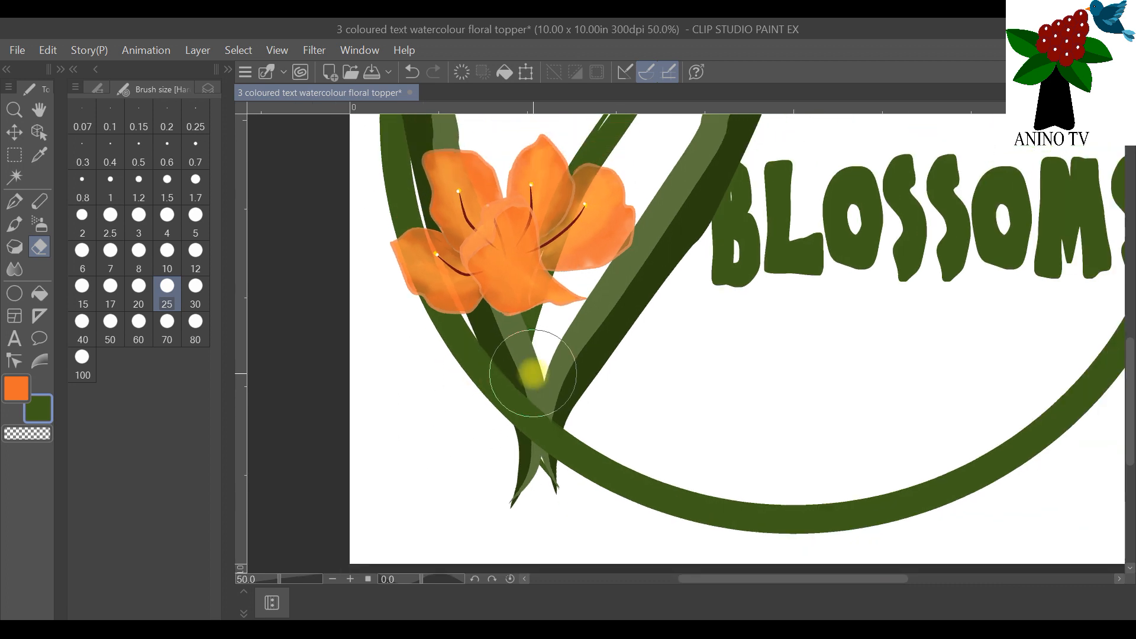
scroll(561, 392, up, 1)
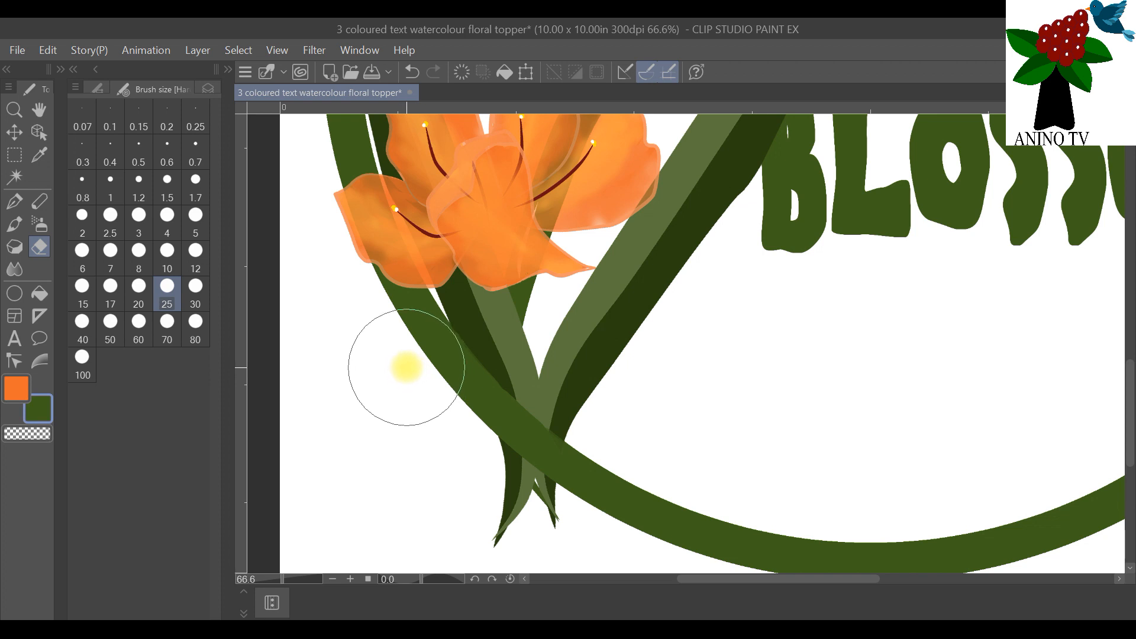
Step: Select the green ring on Layer 21 by colour area and make Layer 17 Copy 2 the active layer
scroll(636, 373, down, 4)
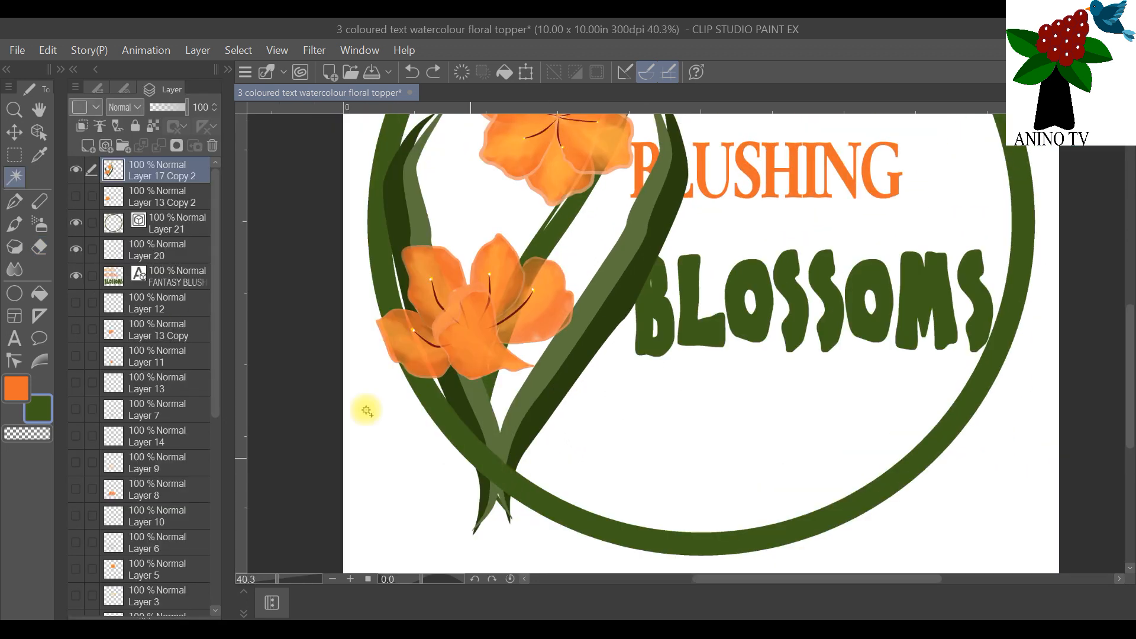
click(165, 223)
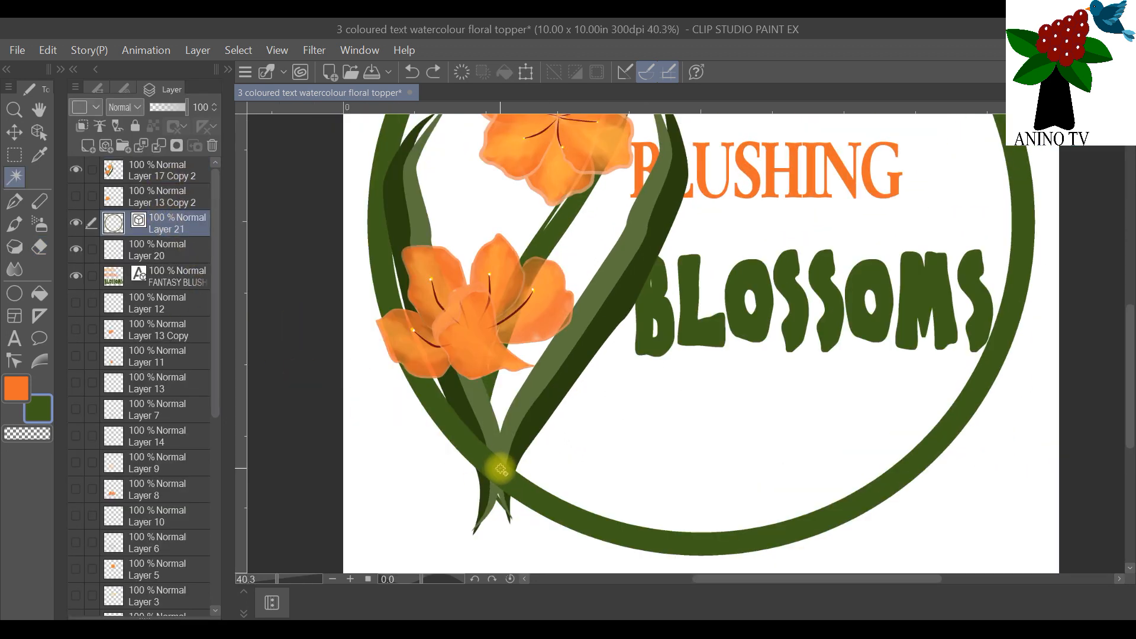
click(623, 531)
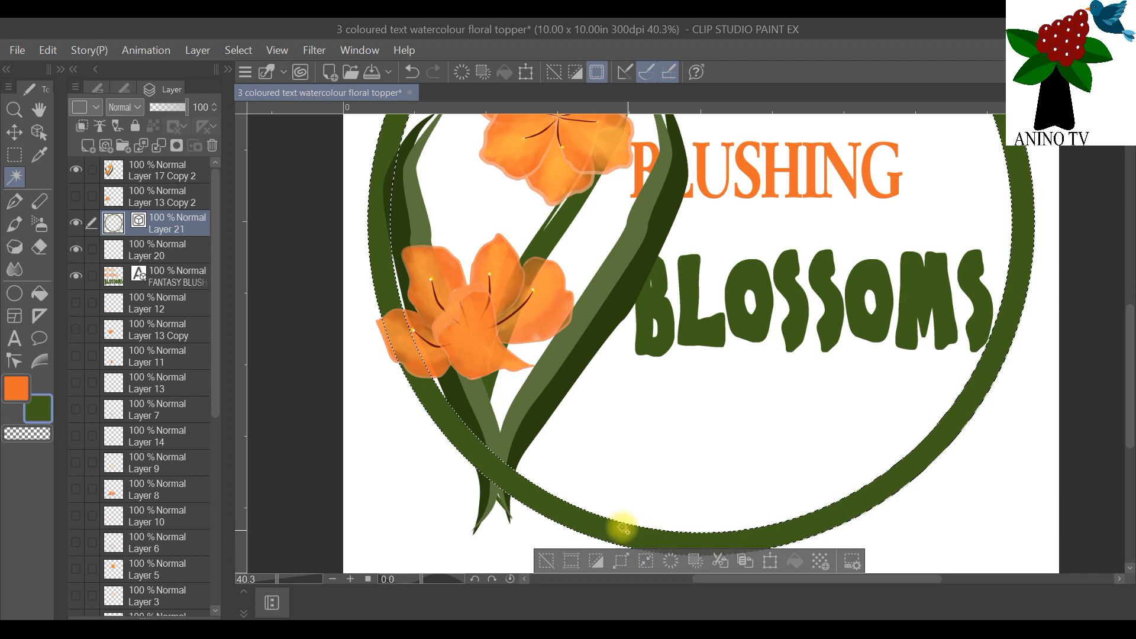
click(163, 176)
right_click(164, 176)
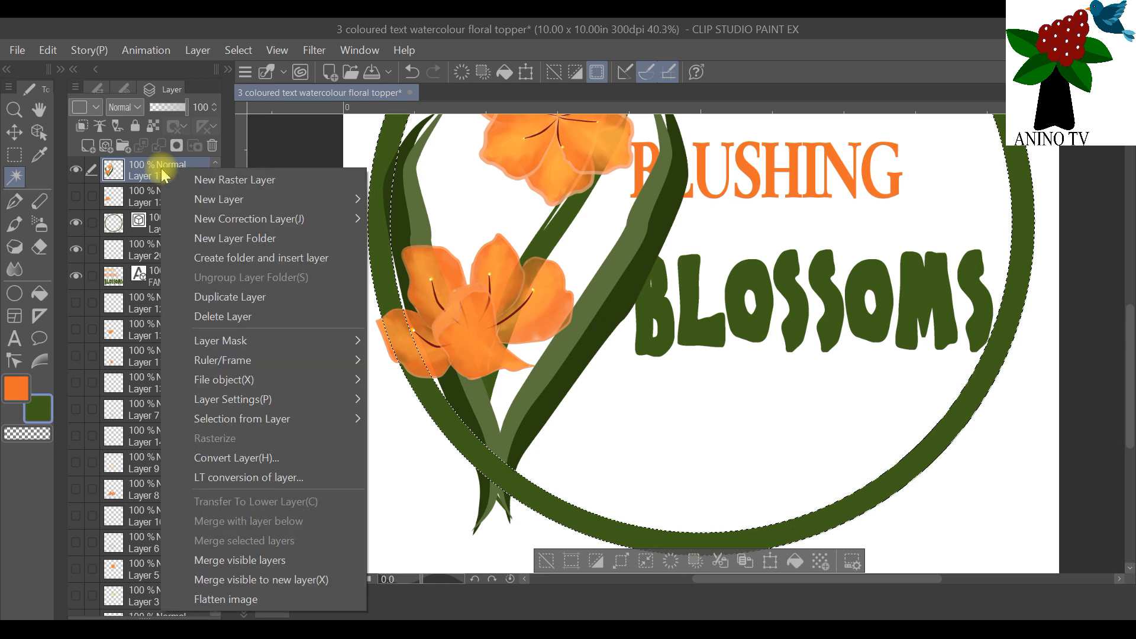
click(128, 169)
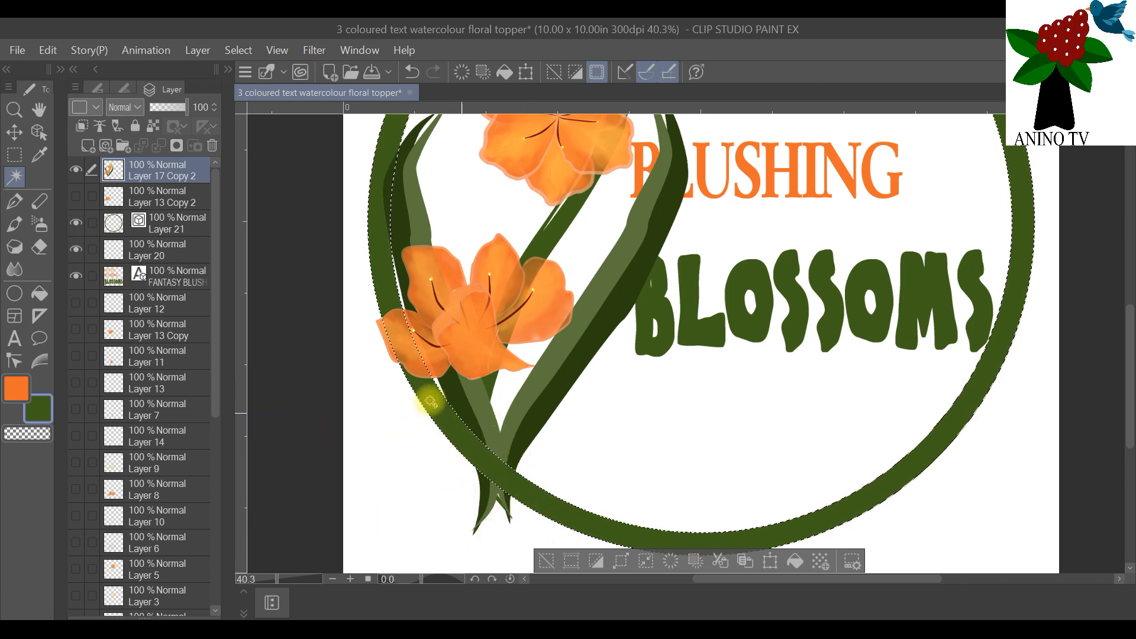
Step: Duplicate the merged flower artwork on Layer 17 Copy and move the duplicate to the top of the layer stack
scroll(152, 470, down, 10)
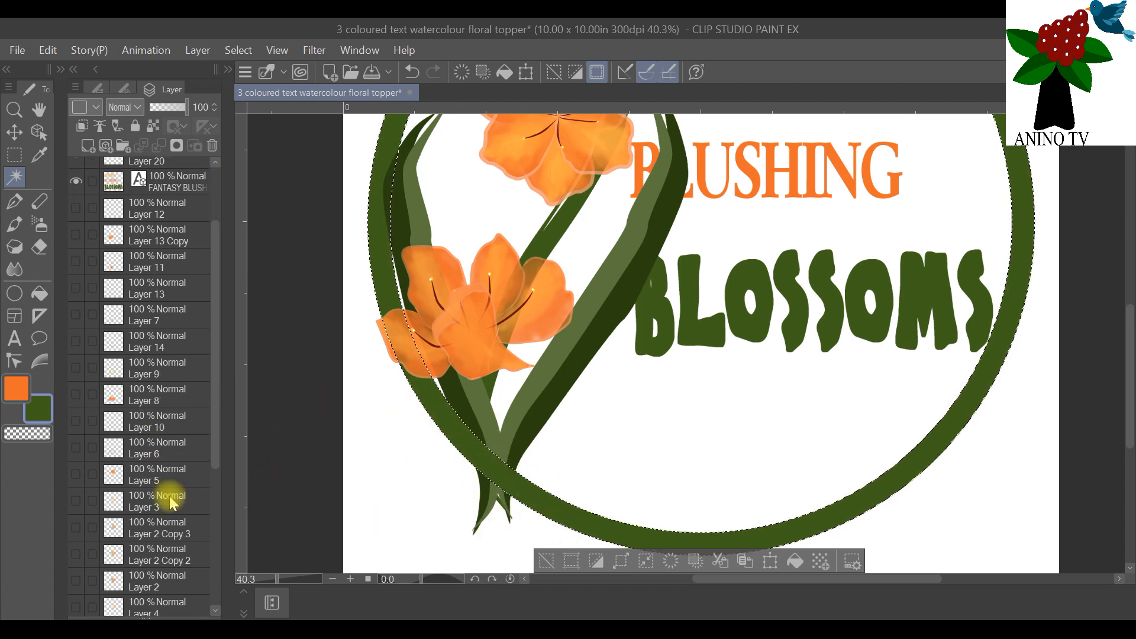
click(167, 501)
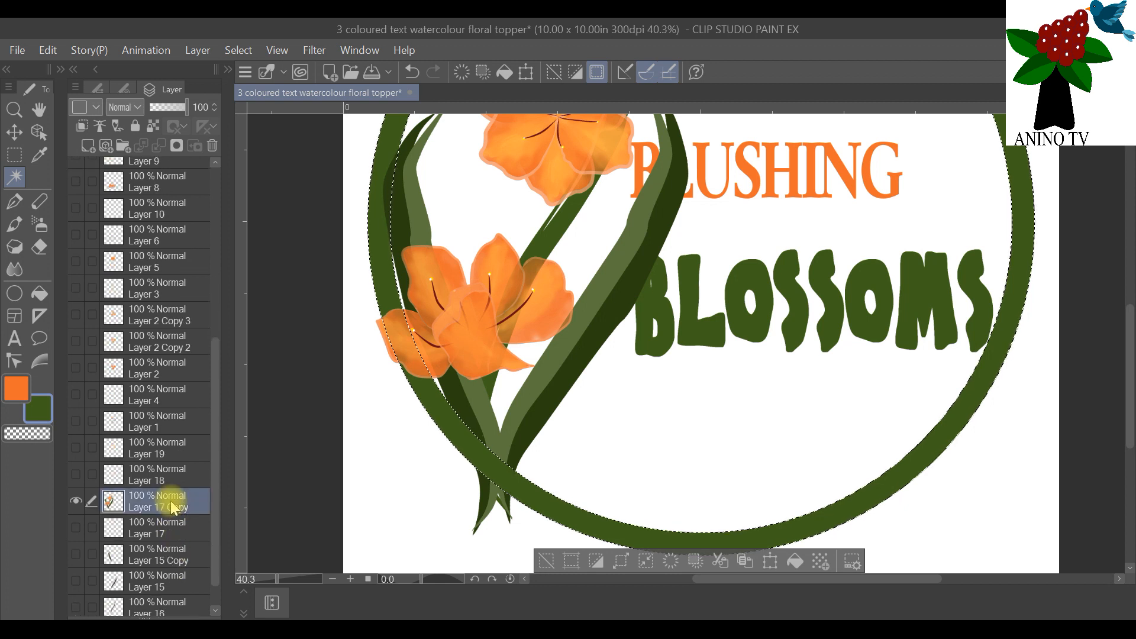
right_click(170, 500)
click(235, 194)
drag(157, 500, 161, 204)
scroll(191, 281, up, 10)
drag(182, 462, 167, 192)
scroll(174, 256, up, 2)
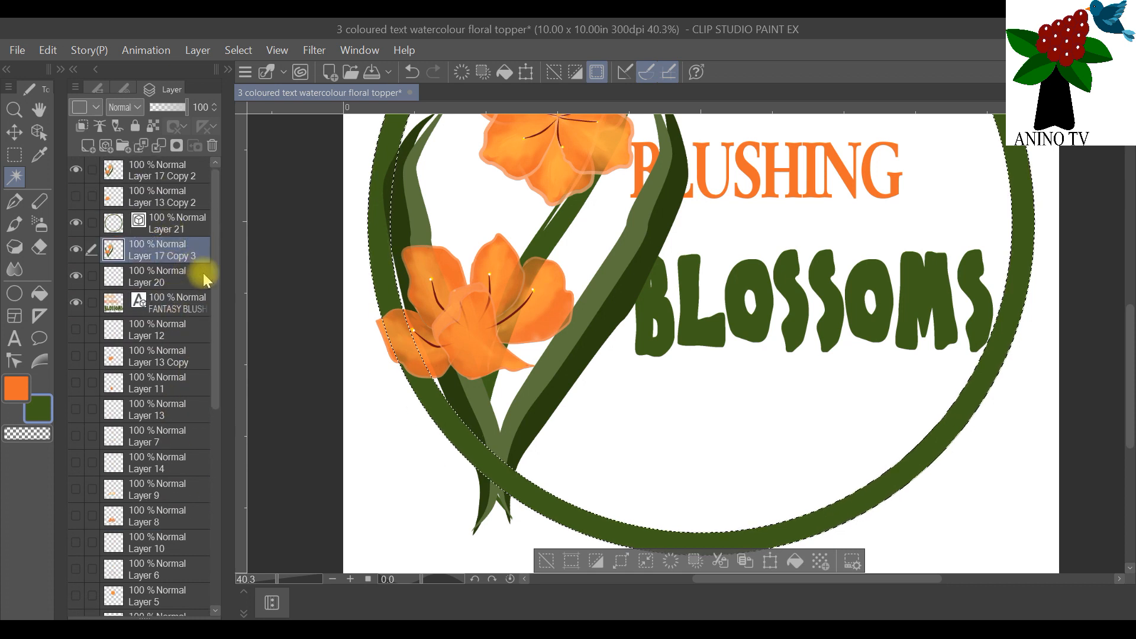
drag(163, 254, 157, 169)
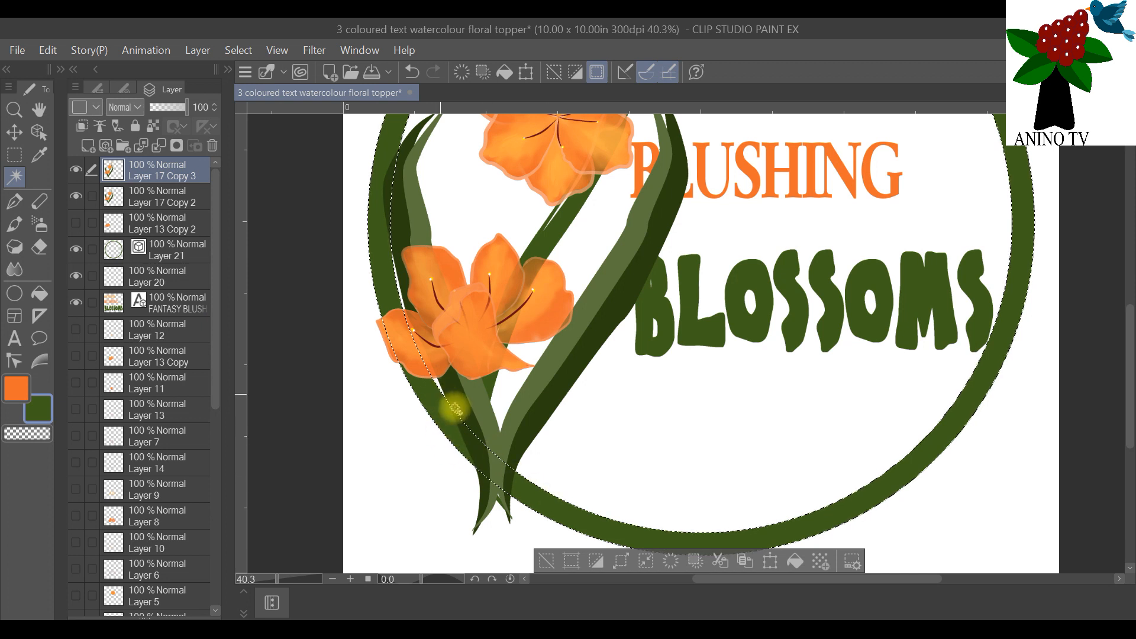
Step: Try to erase the stems of the top flower layer inside the ring selection where they cross the circle
click(39, 249)
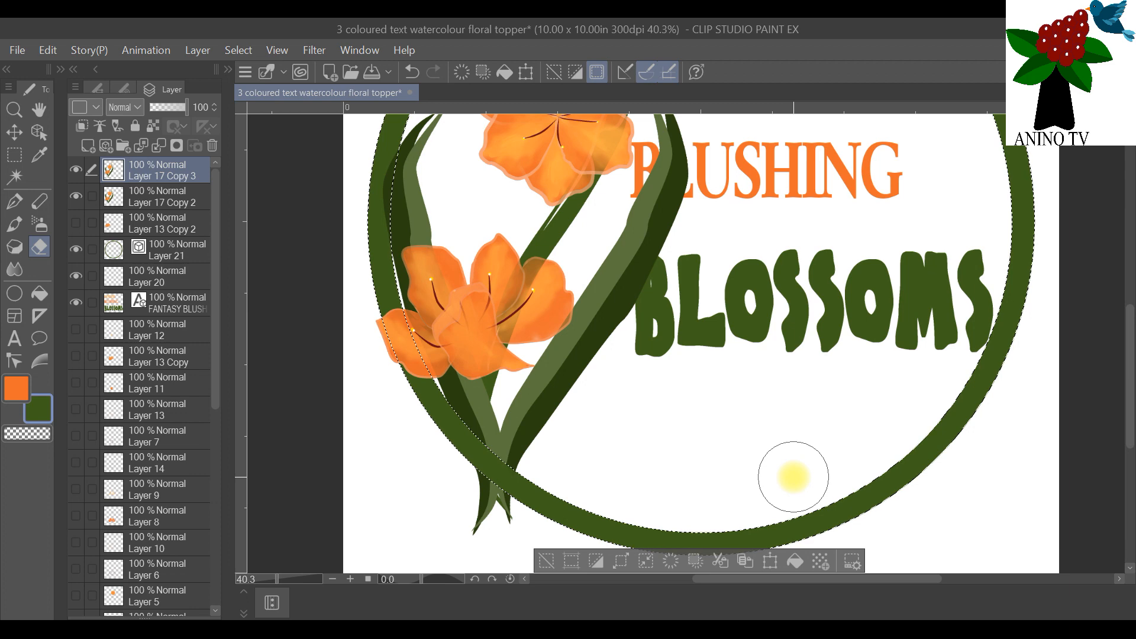
scroll(776, 431, down, 3)
scroll(774, 431, up, 2)
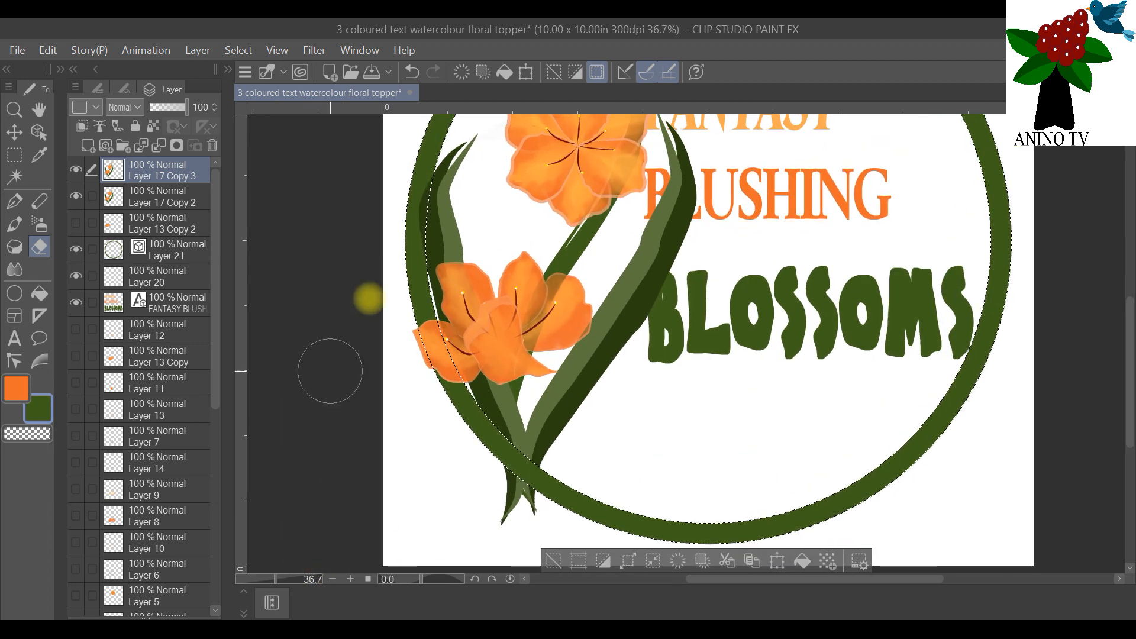
scroll(586, 497, up, 2)
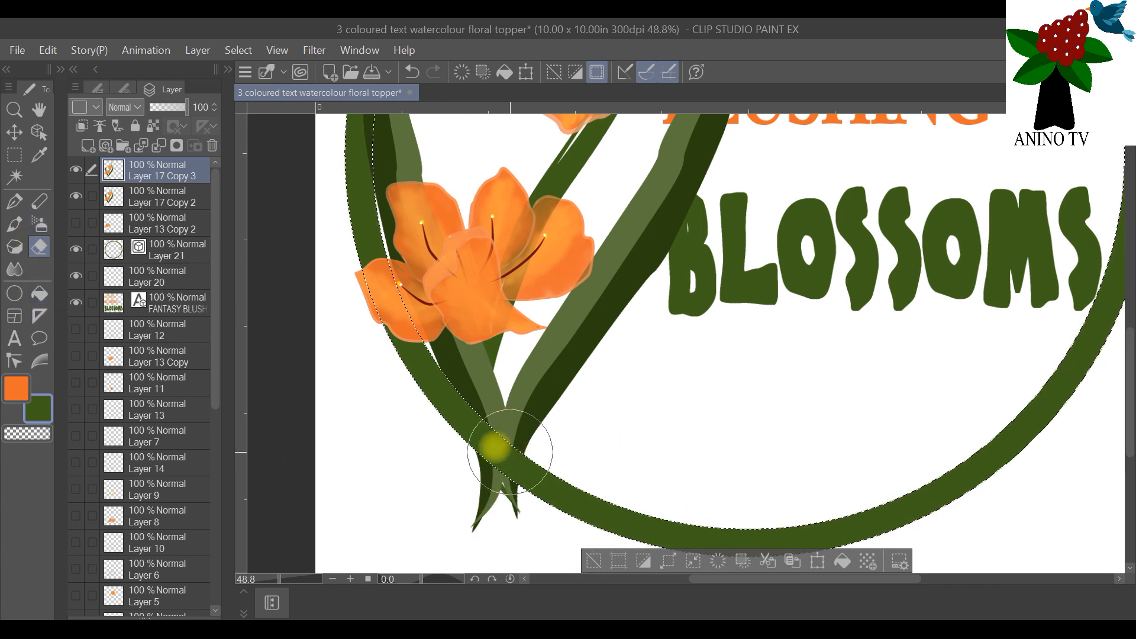
Step: Undo the last two eraser strokes on the stem crossing
click(48, 50)
click(63, 72)
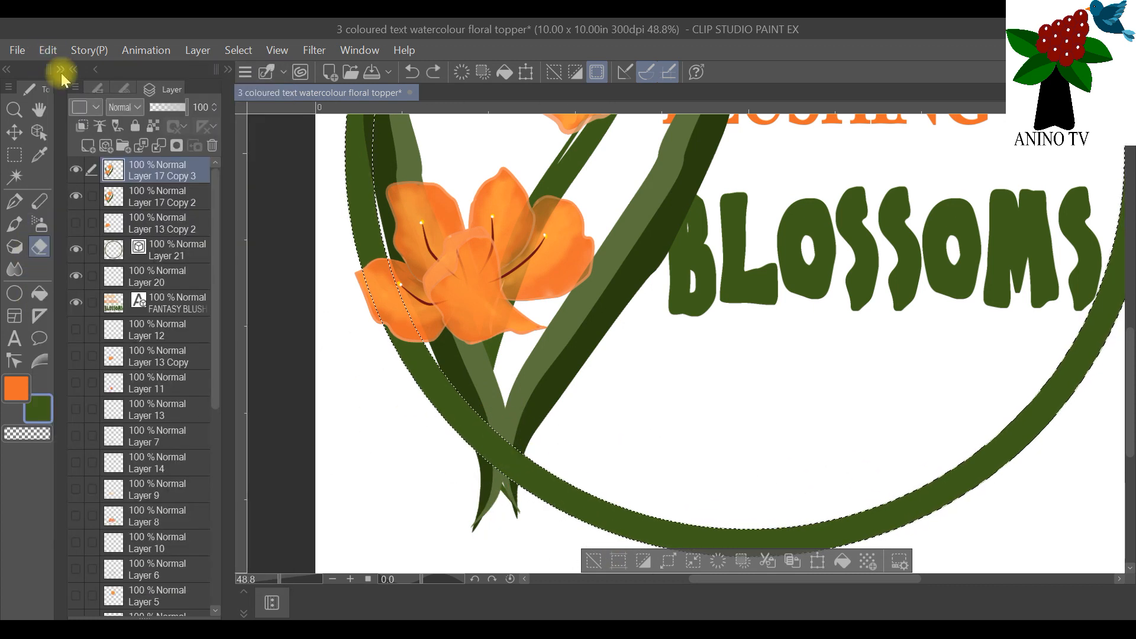
click(47, 51)
click(57, 70)
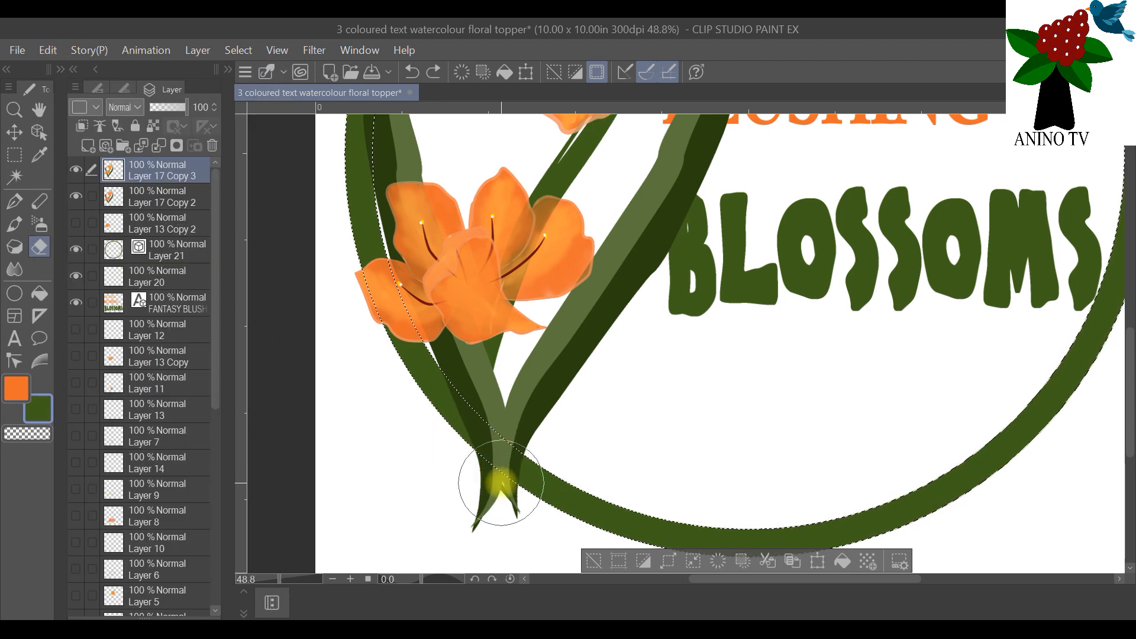
Step: Erase the stem crossing inside the ring selection on Layer 17 Copy 3 and clear the selection
scroll(442, 426, up, 3)
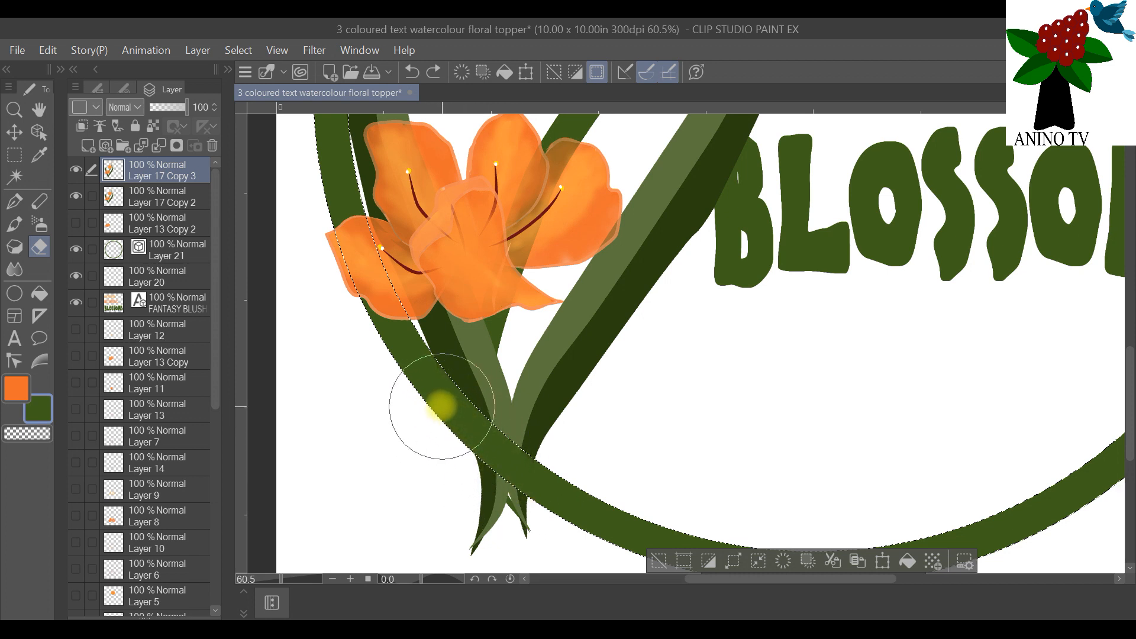
scroll(468, 556, down, 3)
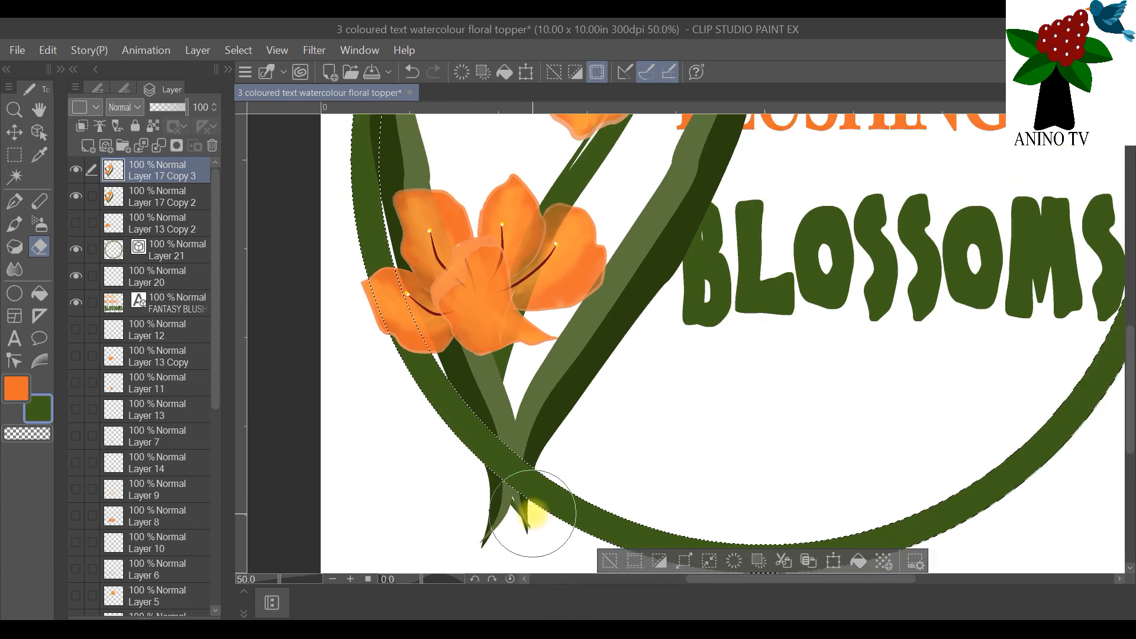
click(239, 50)
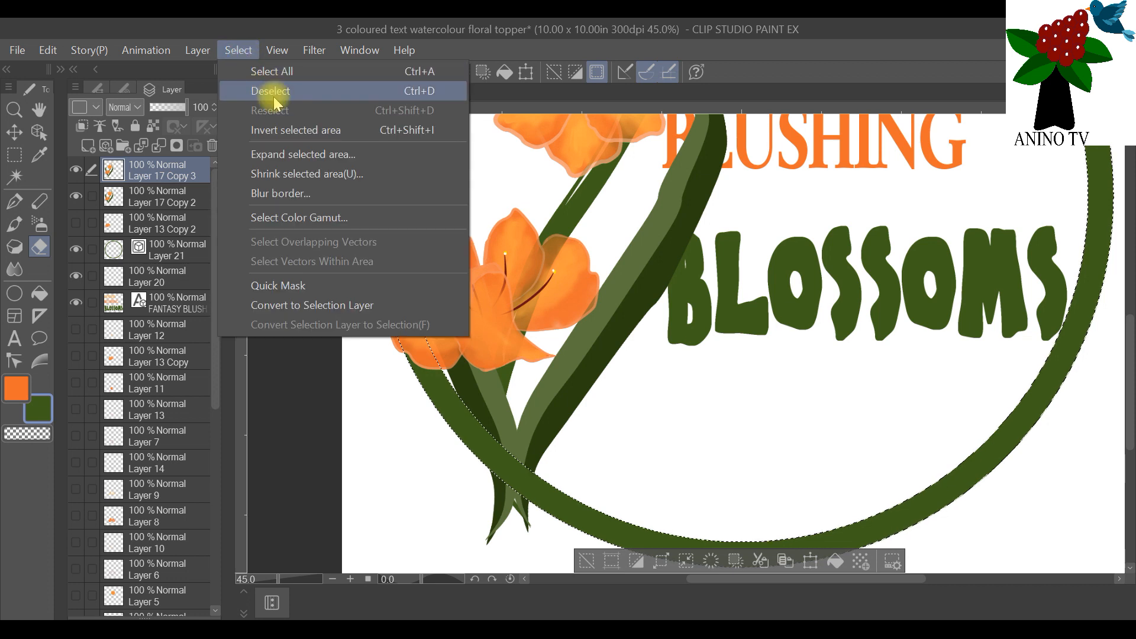
click(272, 90)
scroll(669, 389, down, 2)
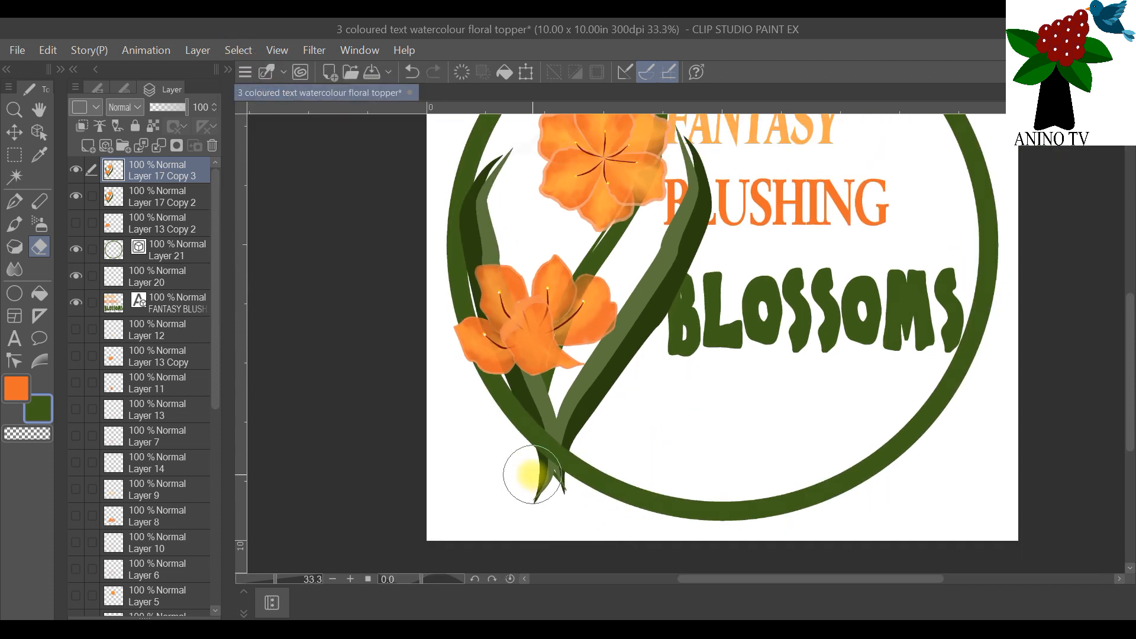
Step: Select the area outside the green circle using Layer 21 and ready the eraser on Layer 17 Copy 3
click(172, 249)
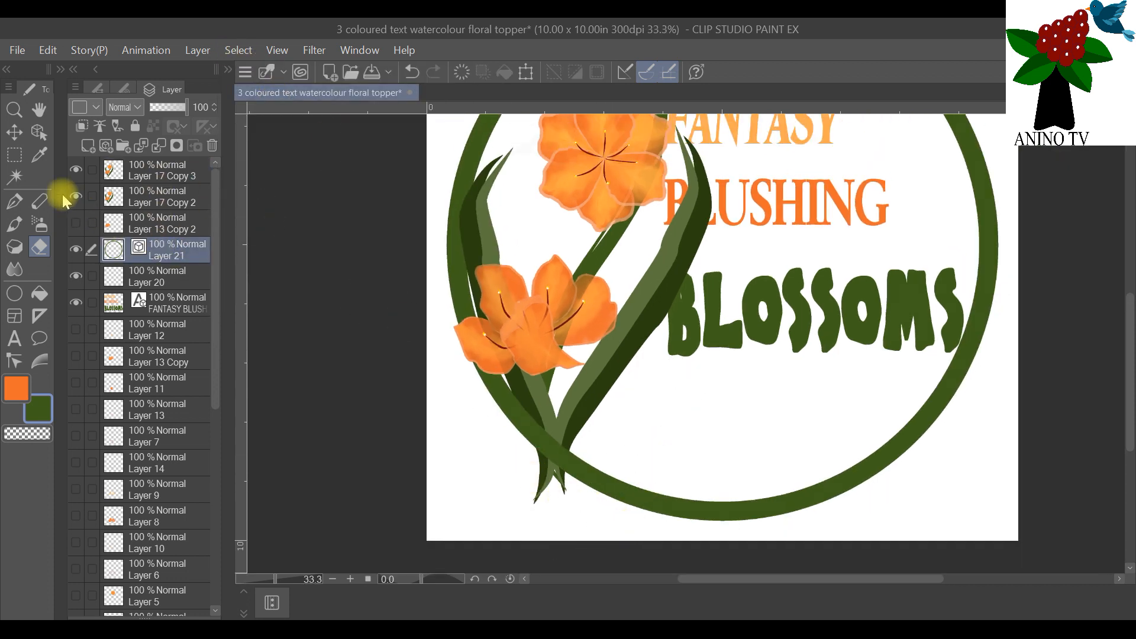
click(15, 177)
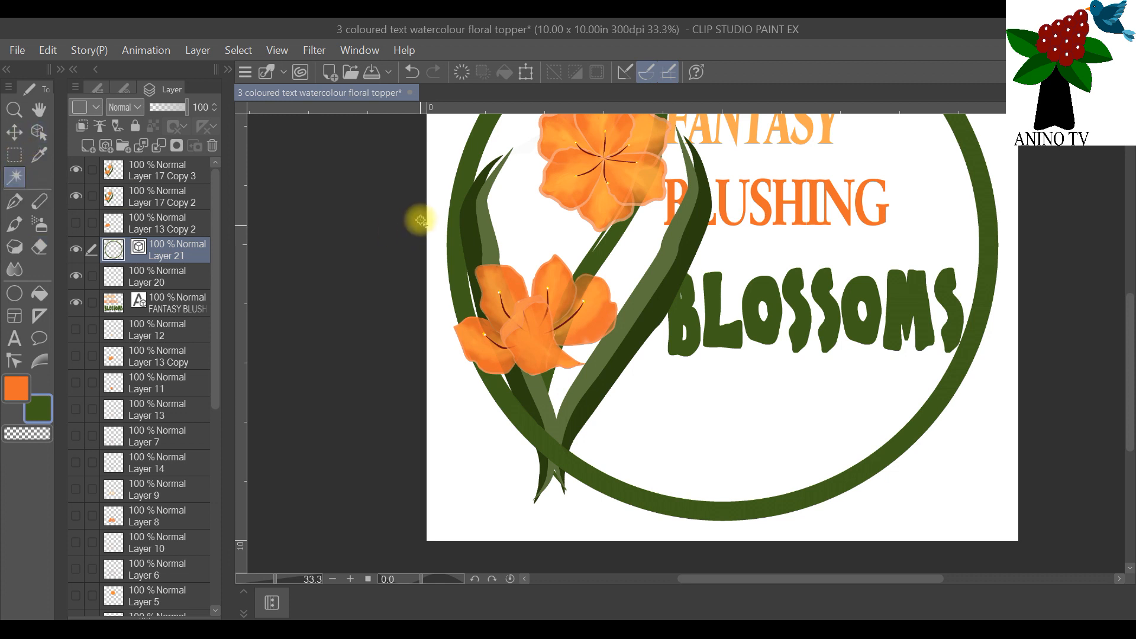
click(447, 166)
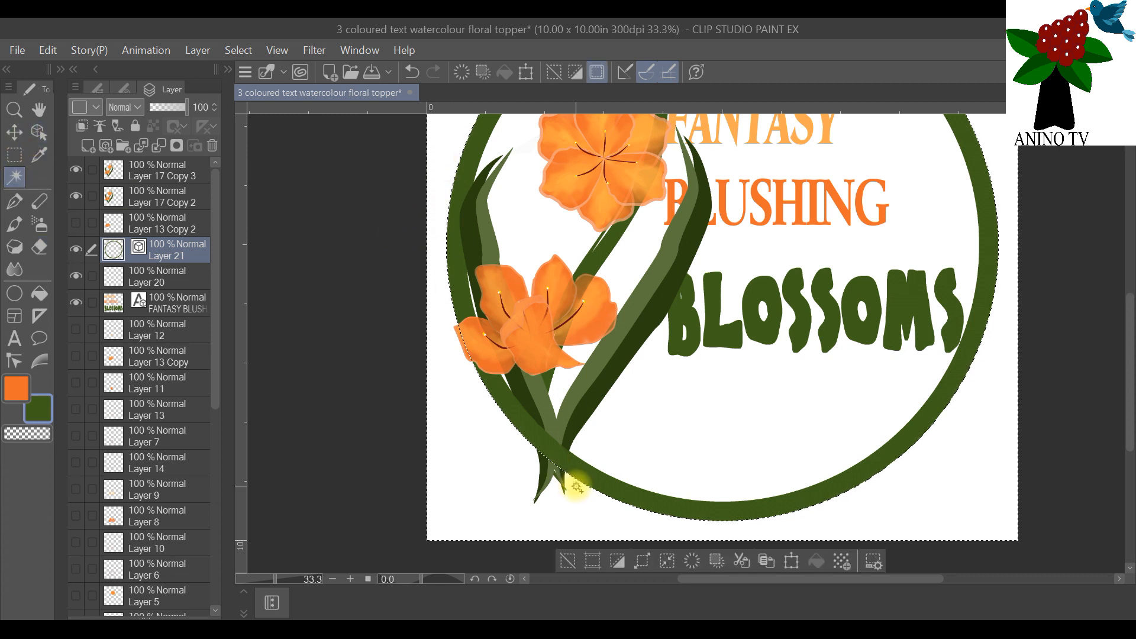
scroll(520, 411, up, 1)
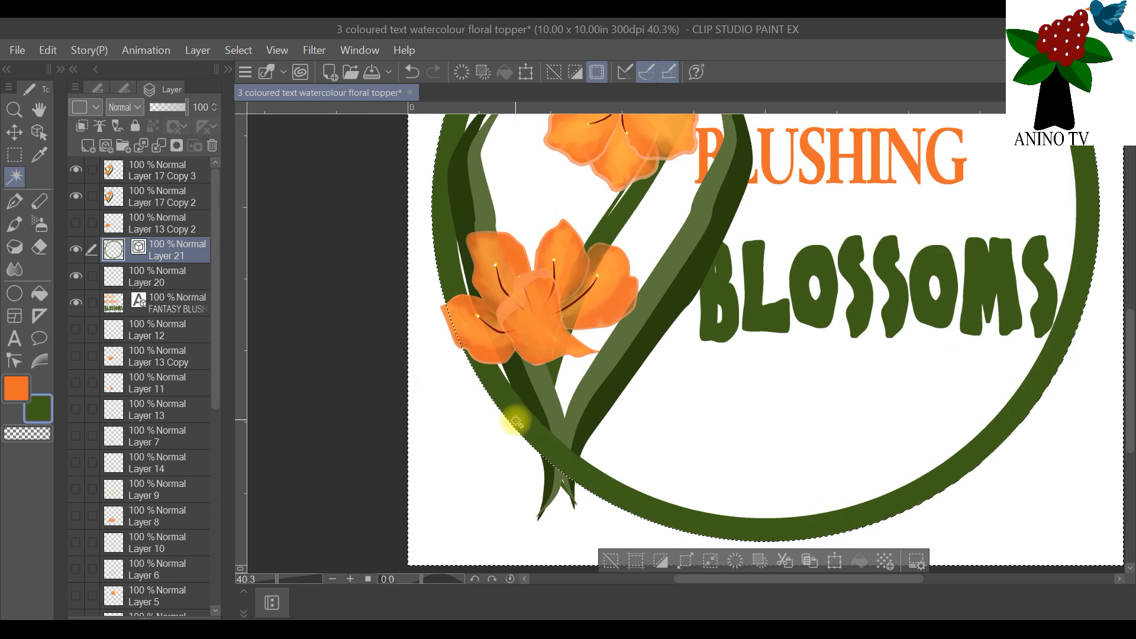
click(151, 171)
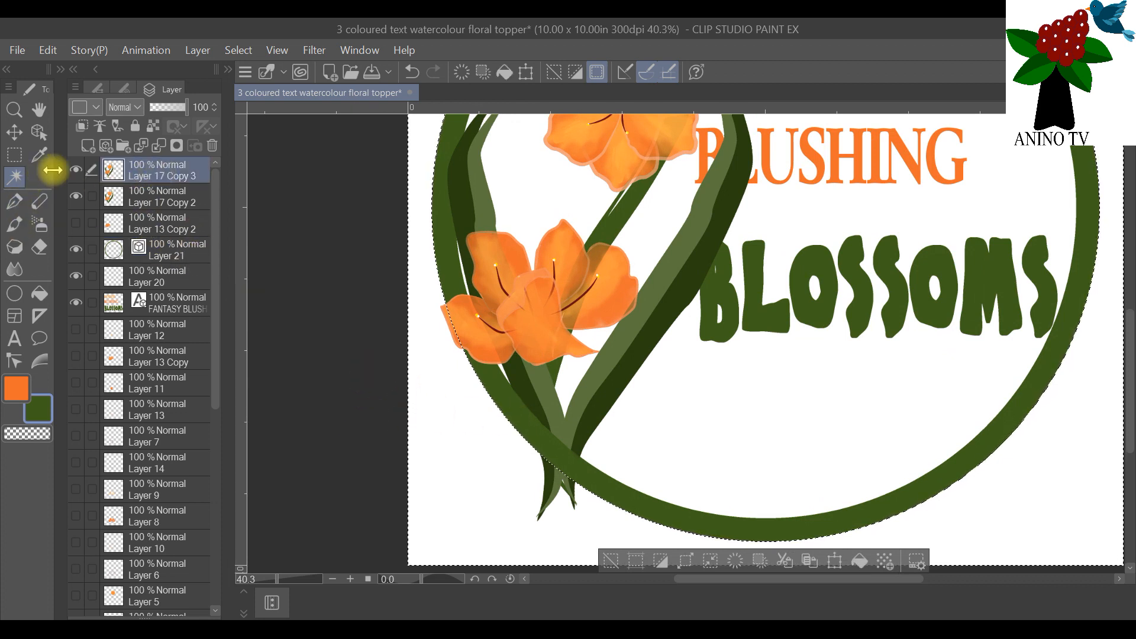
click(39, 247)
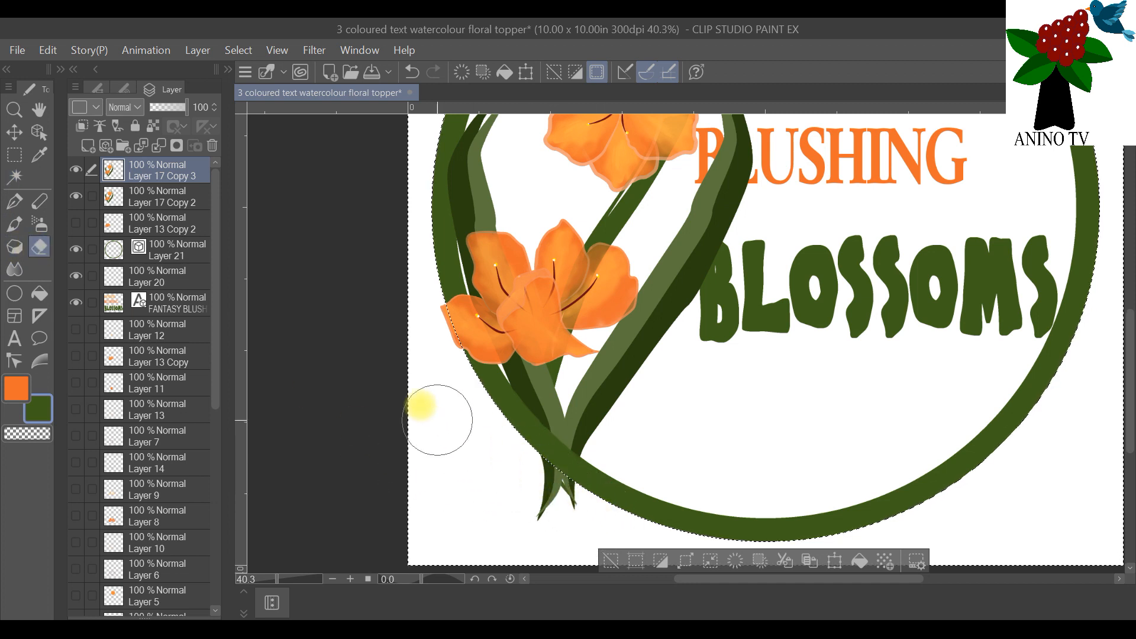
Step: Erase the stem ends outside the green circle on Layer 17 Copy 2 and Layer 17 Copy, and clear the selection
click(157, 198)
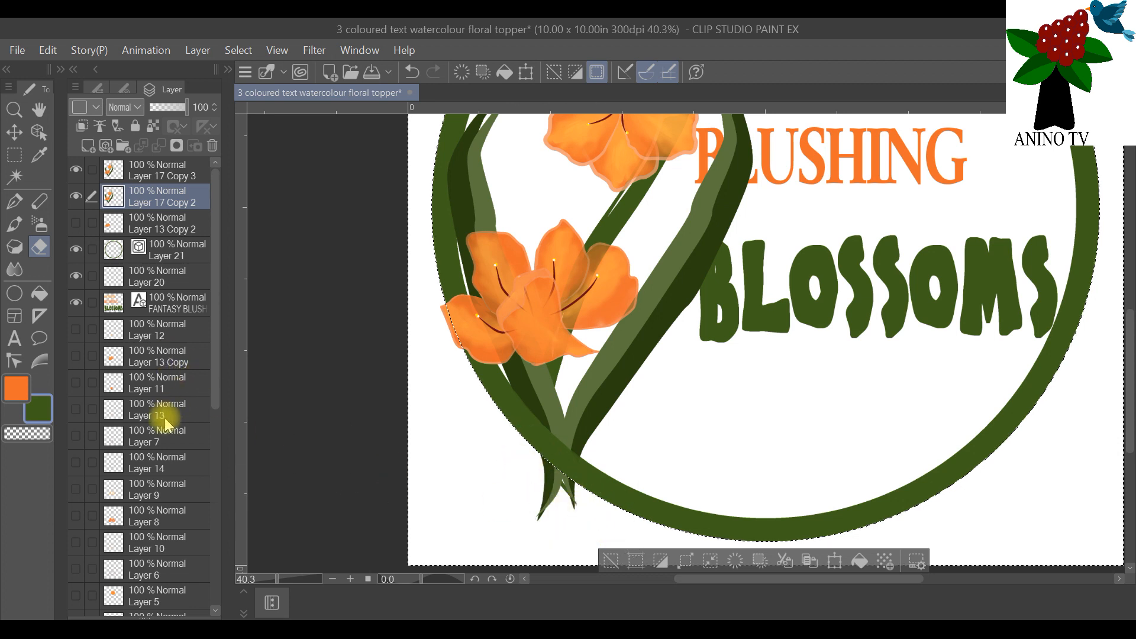
scroll(165, 414, down, 5)
scroll(168, 508, down, 1)
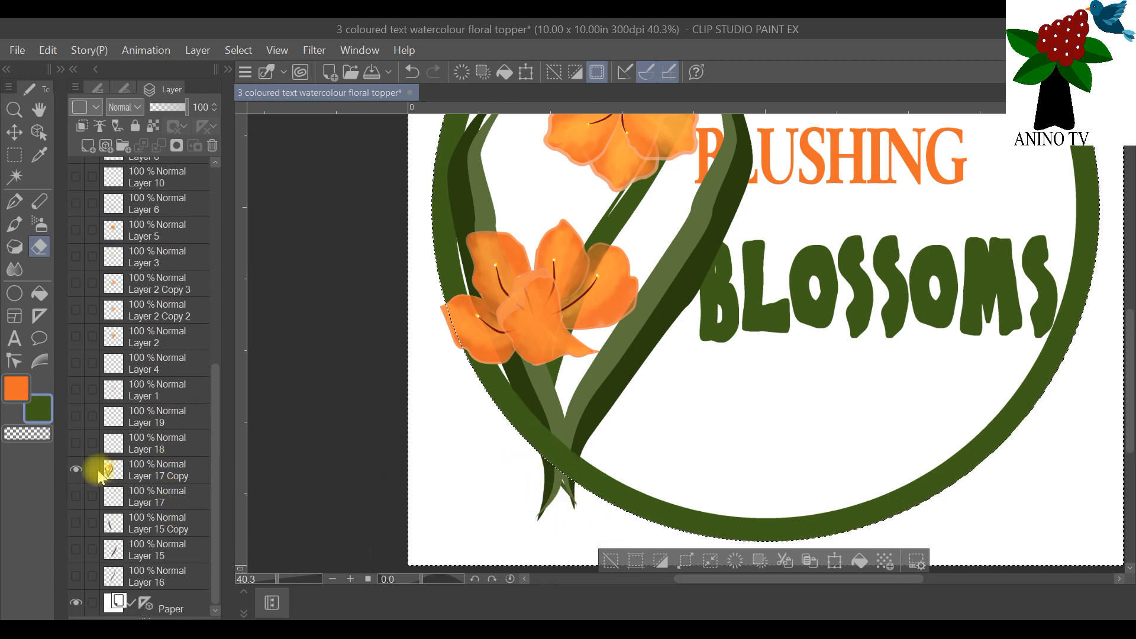
click(169, 478)
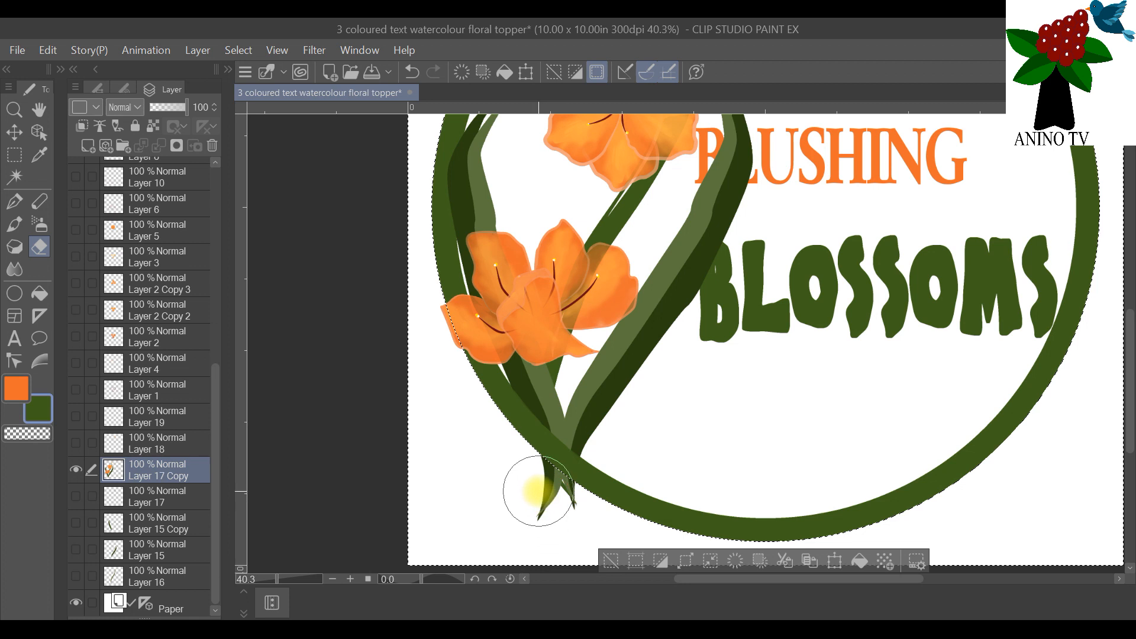
scroll(677, 428, down, 3)
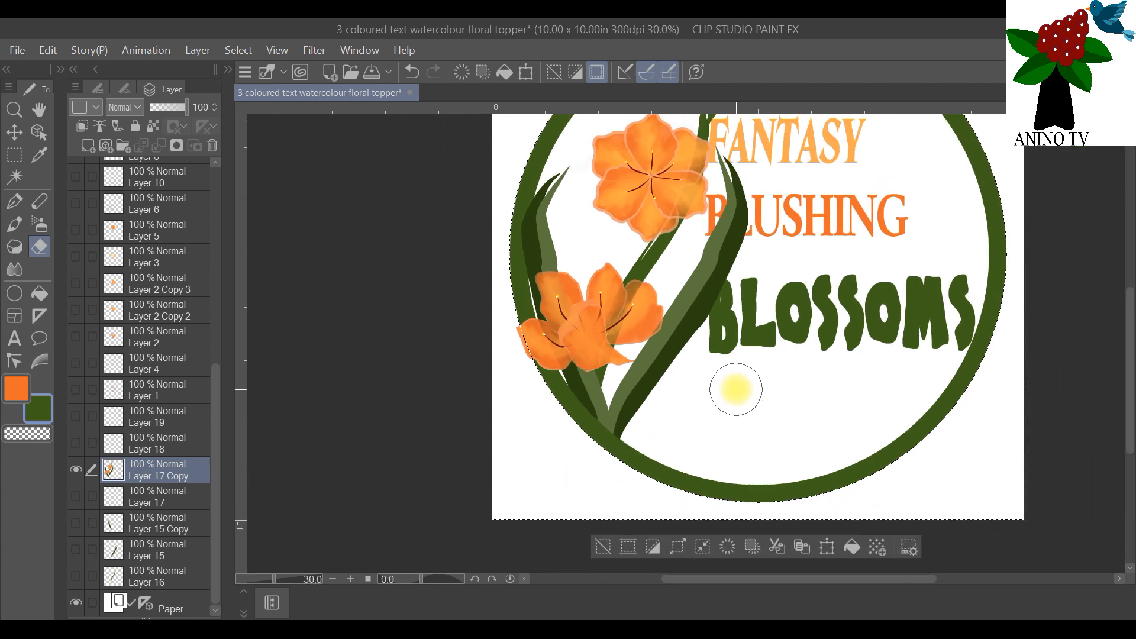
scroll(973, 256, up, 1)
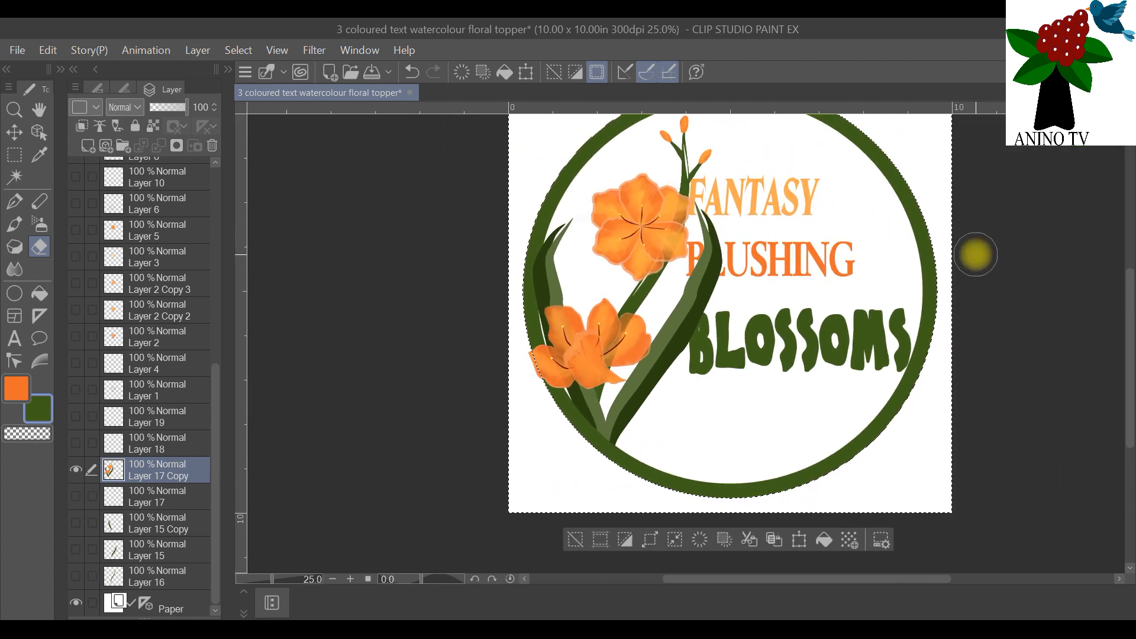
scroll(1128, 284, up, 2)
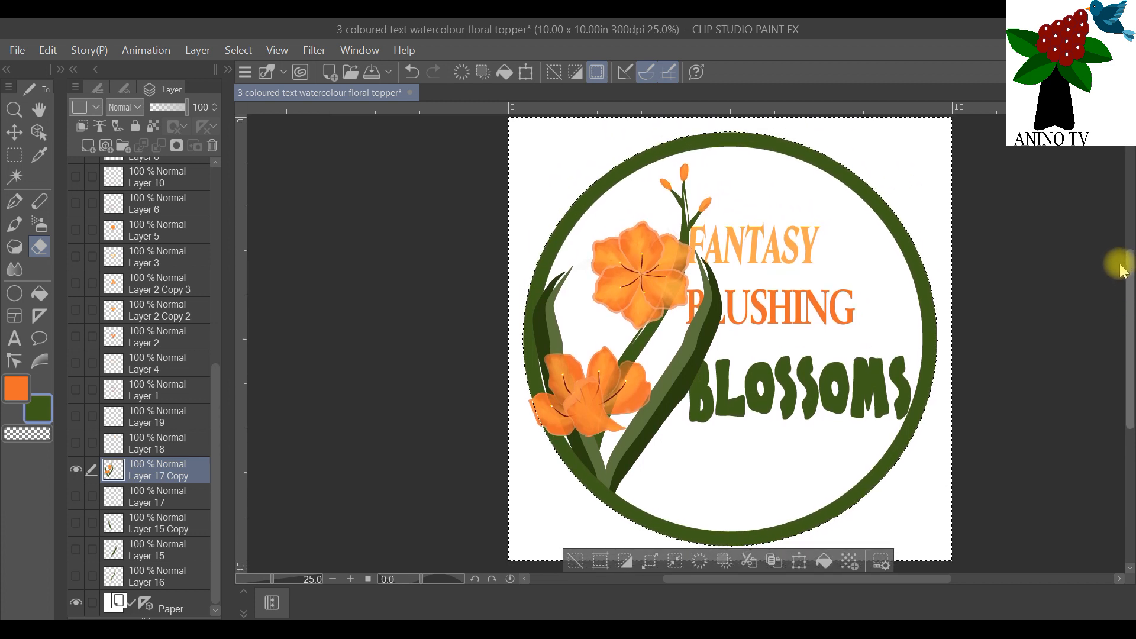
scroll(1119, 263, down, 1)
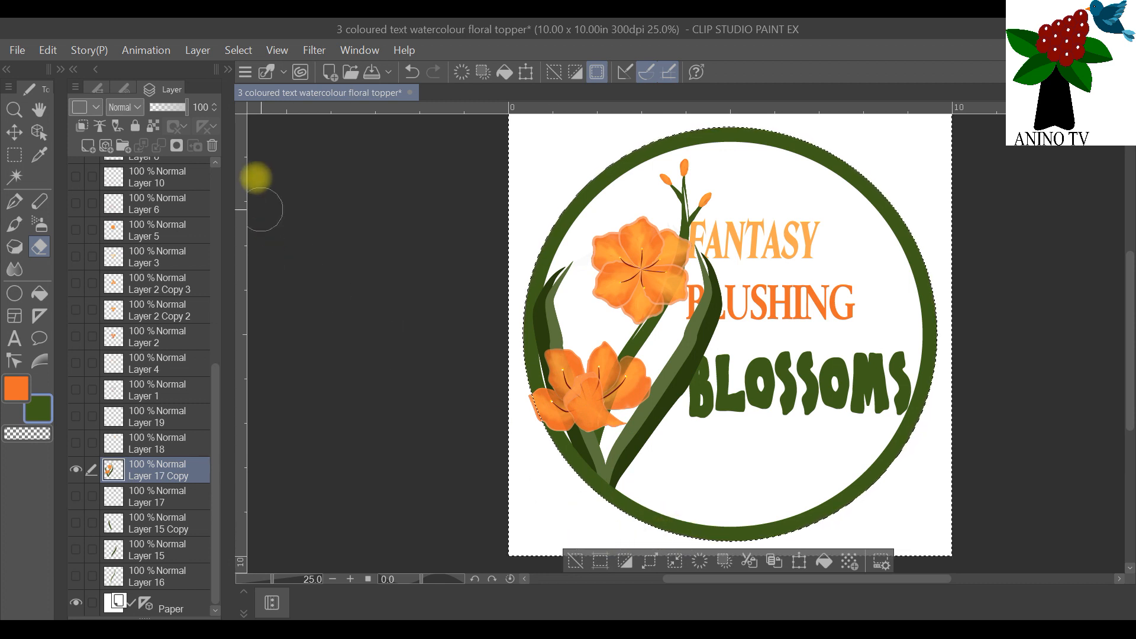
click(237, 49)
click(261, 90)
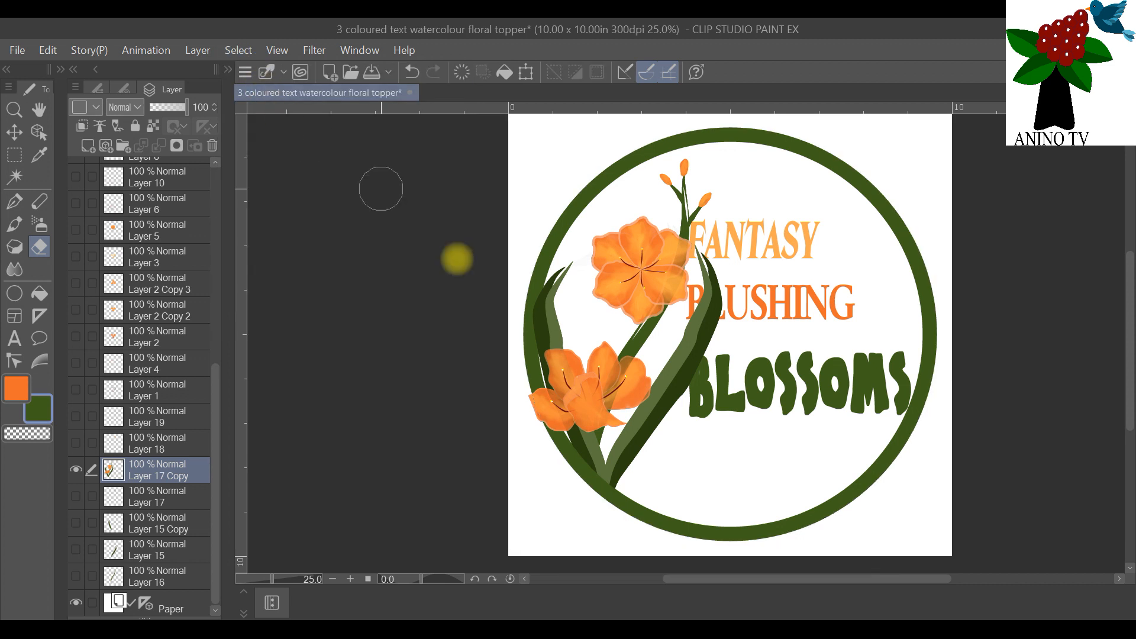
Step: Hide Layer 17 Copy 2
key(ctrl+plus)
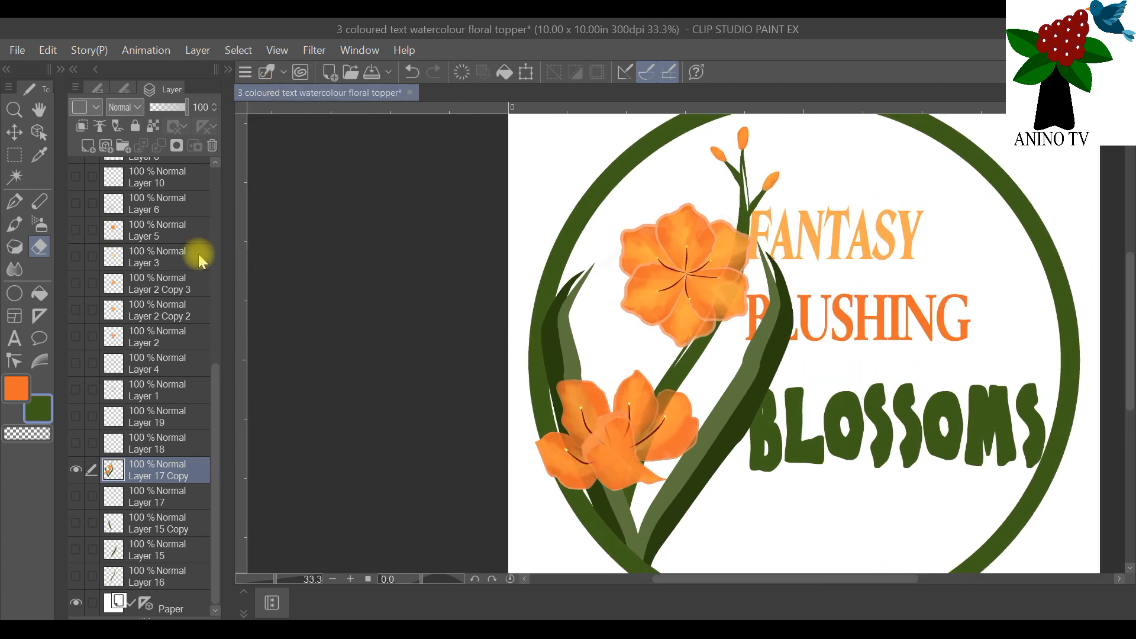
scroll(850, 353, down, 1)
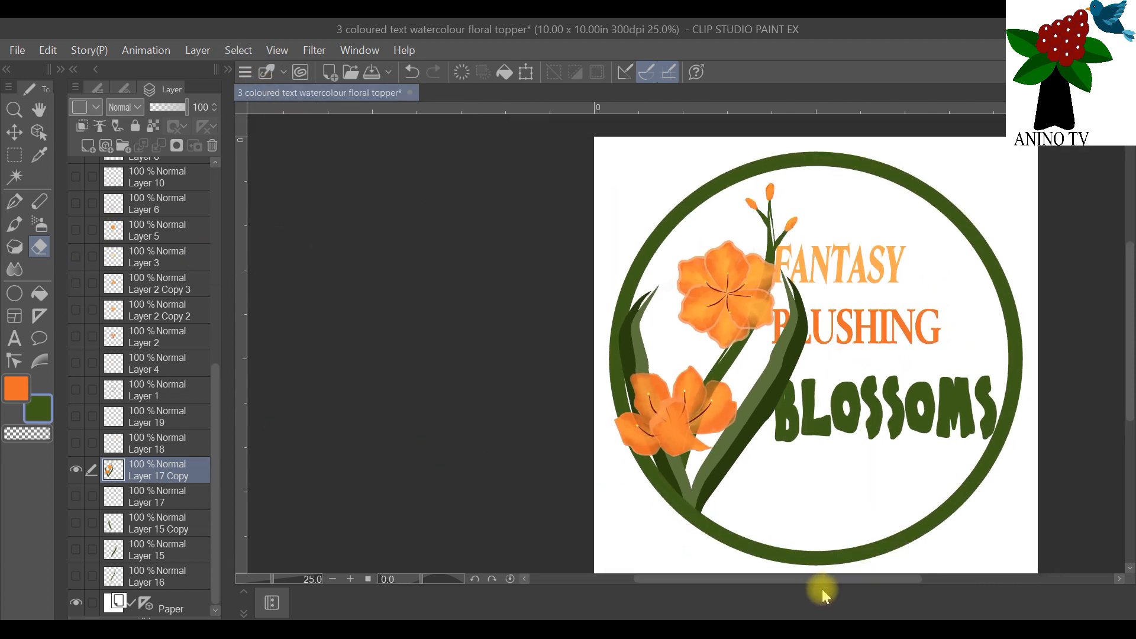
drag(823, 581, 872, 581)
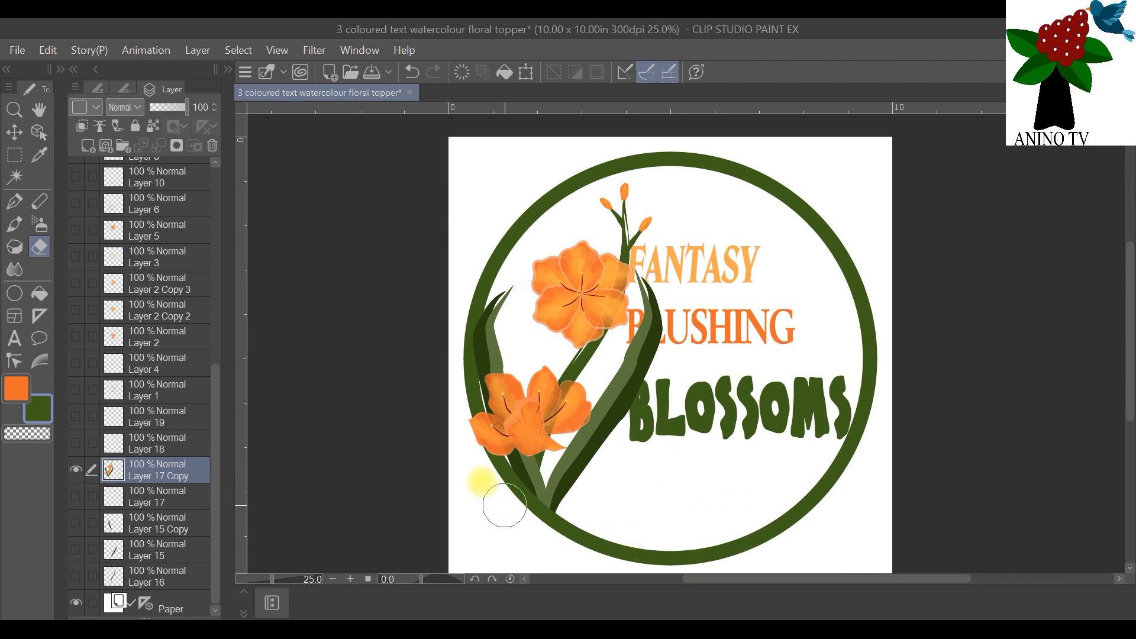
drag(224, 360, 218, 159)
click(77, 197)
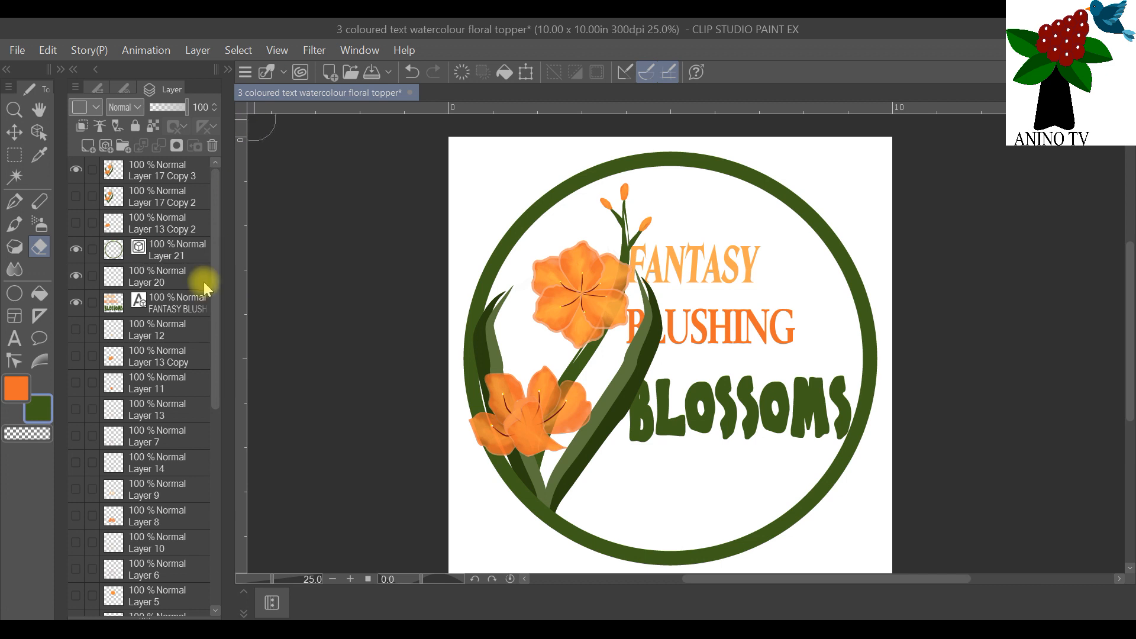
Step: Move the FANTASY BLUSHING BLOSSOMS text layer above all the flower layers and save the file
click(15, 133)
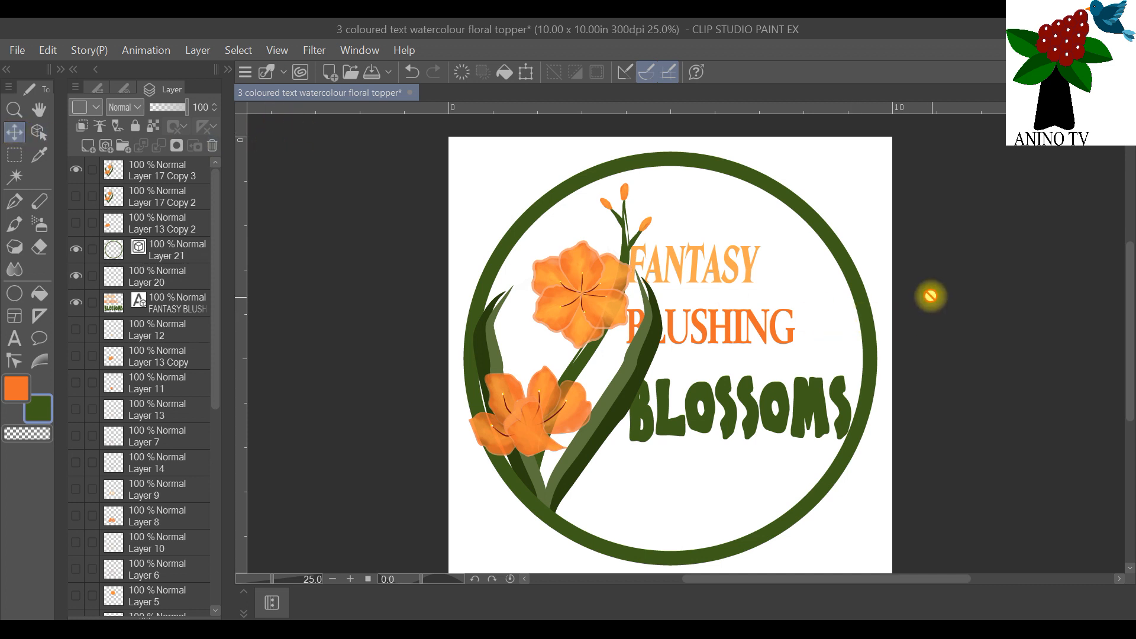
drag(1128, 262, 1129, 283)
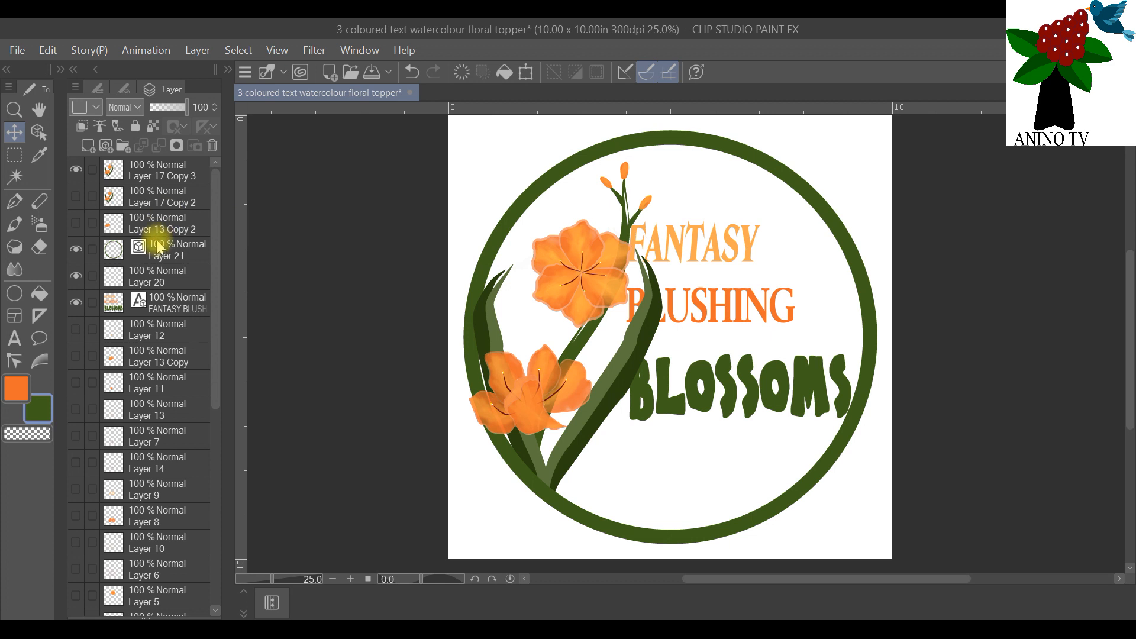
drag(156, 302, 177, 169)
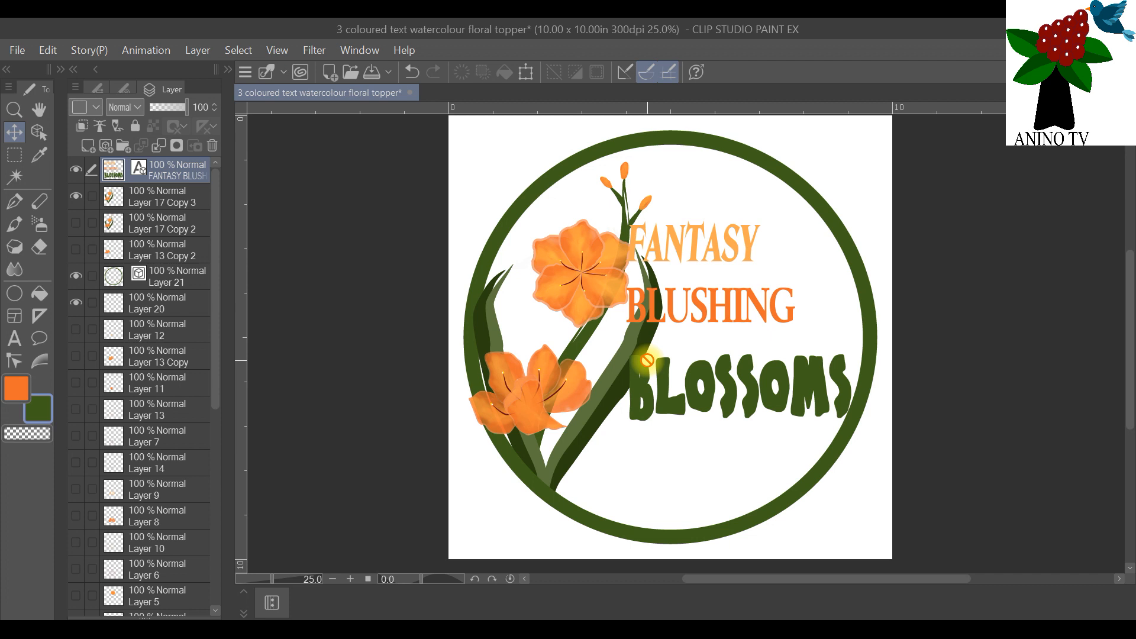
key(ctrl+s)
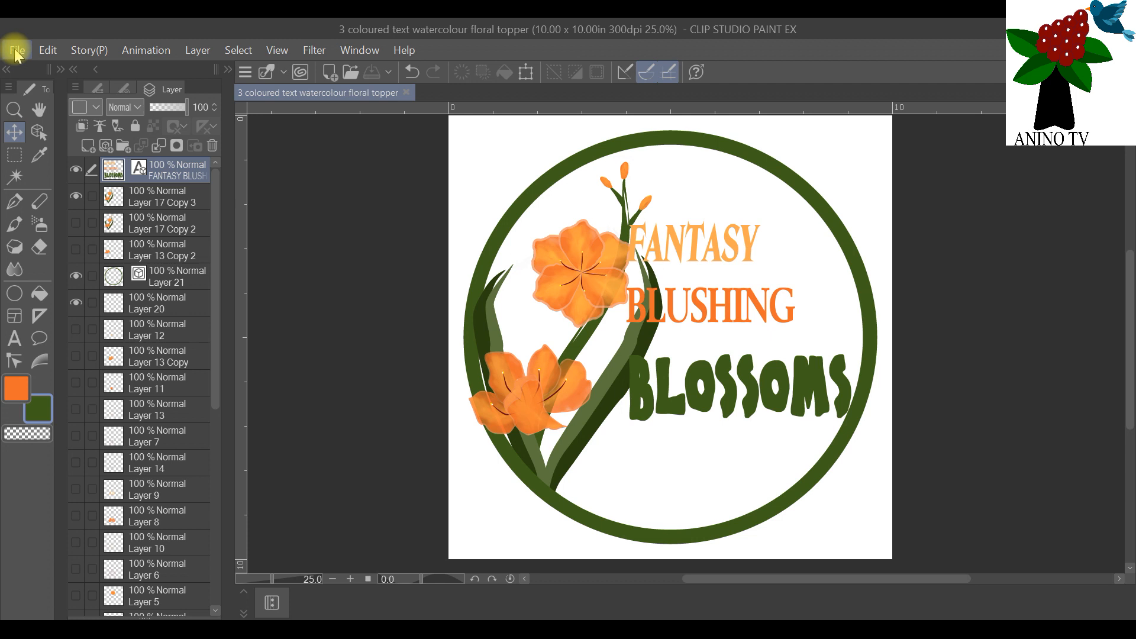
Step: Save a copy in CLIP STUDIO FORMAT under the name "3 coloured text watercolour floral topper Greeting Card"
click(17, 50)
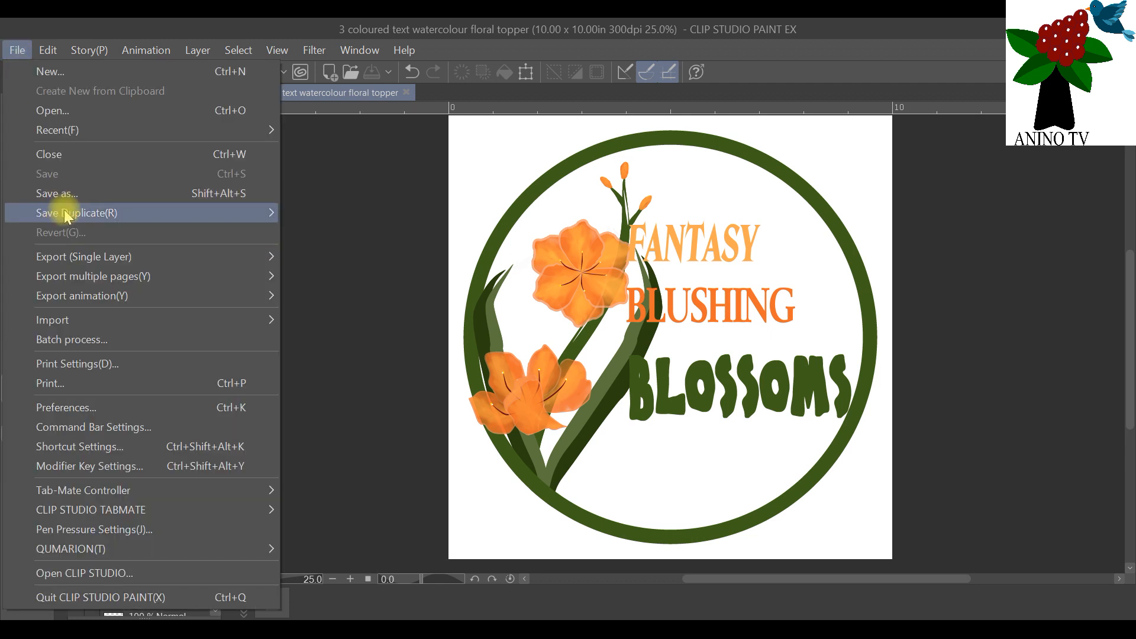
click(80, 193)
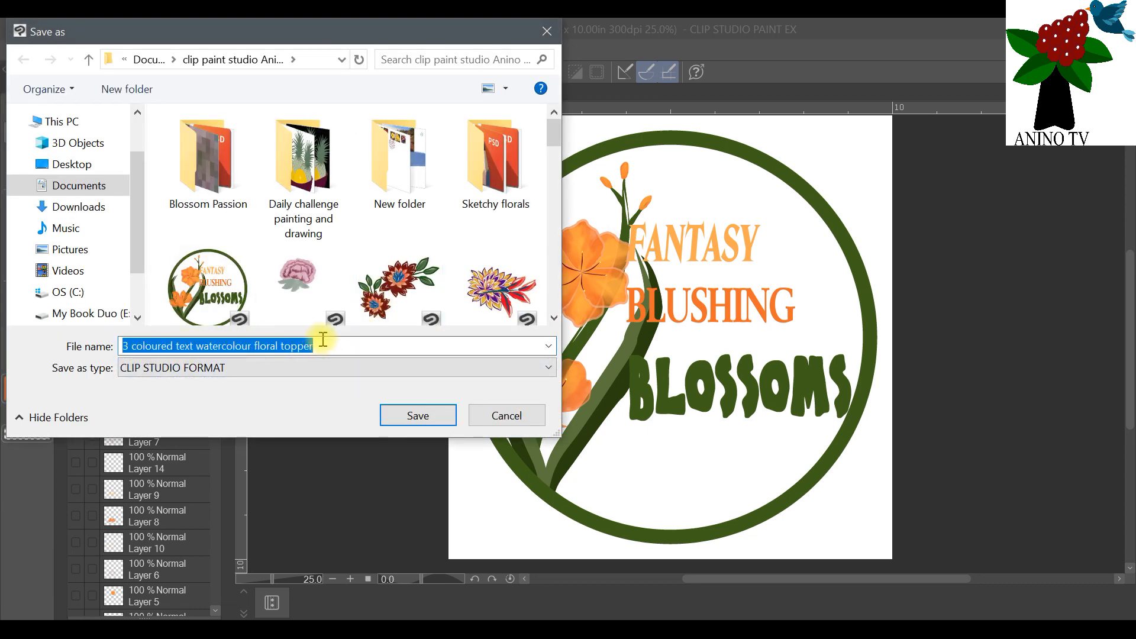
click(203, 371)
click(203, 370)
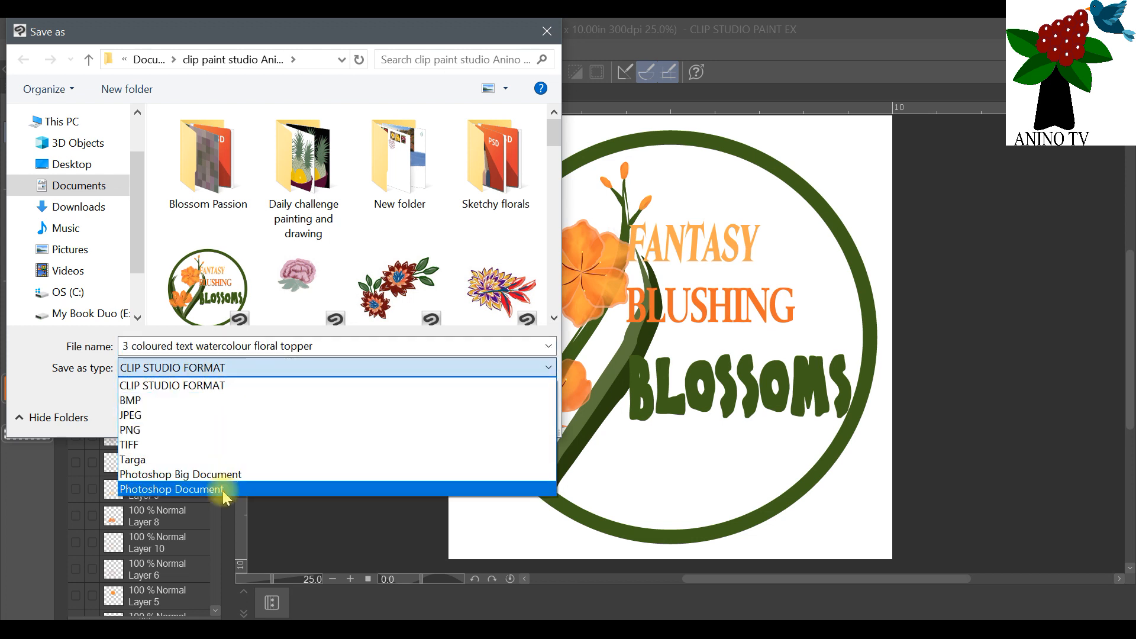
click(358, 348)
click(356, 345)
click(356, 344)
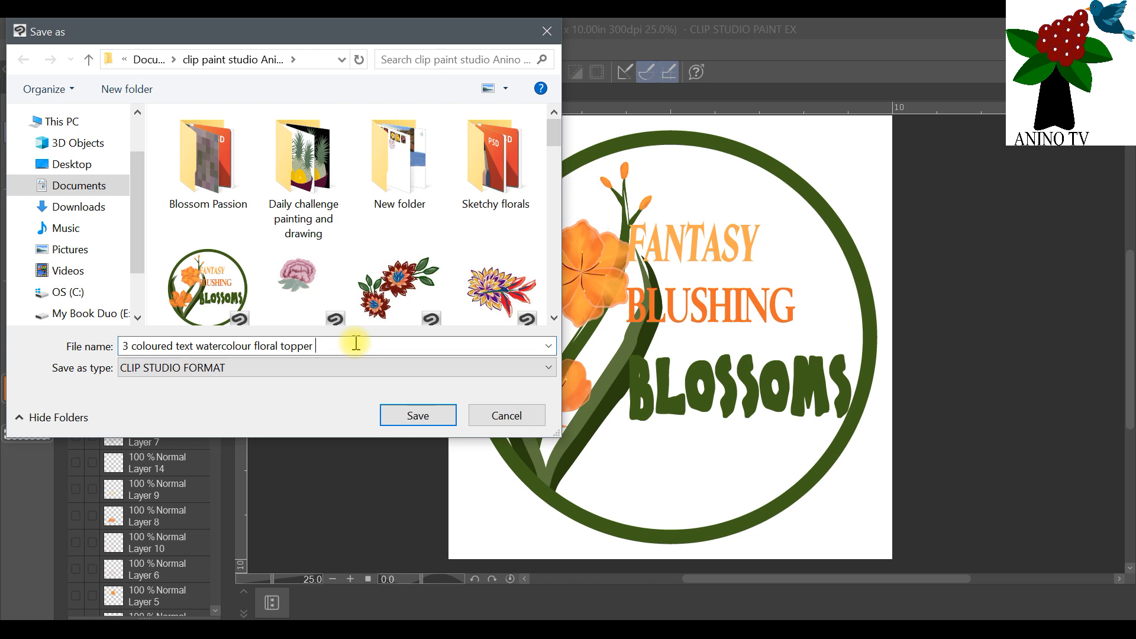
text(Gre)
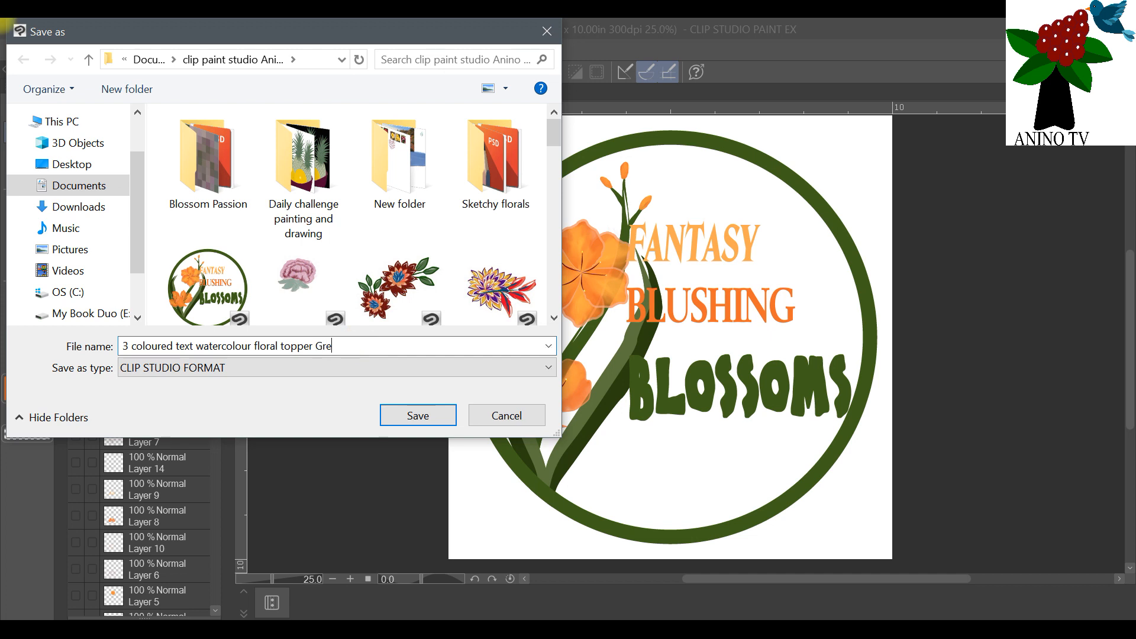
text(eting Card)
click(419, 414)
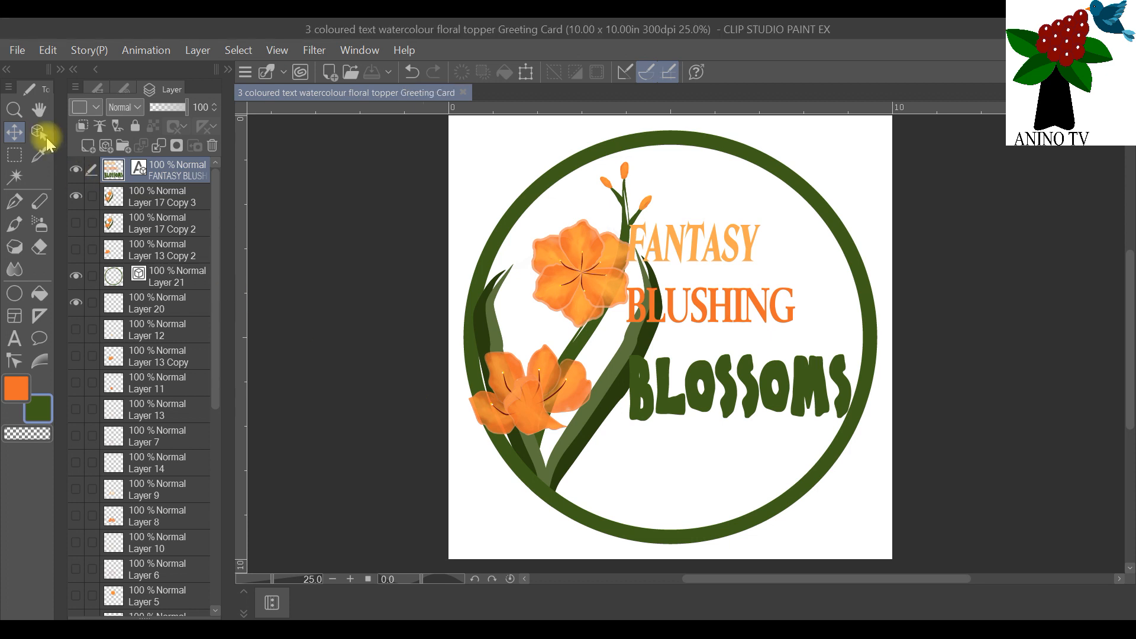
Step: Save the greeting card file as a Photoshop Document under the same name
click(20, 51)
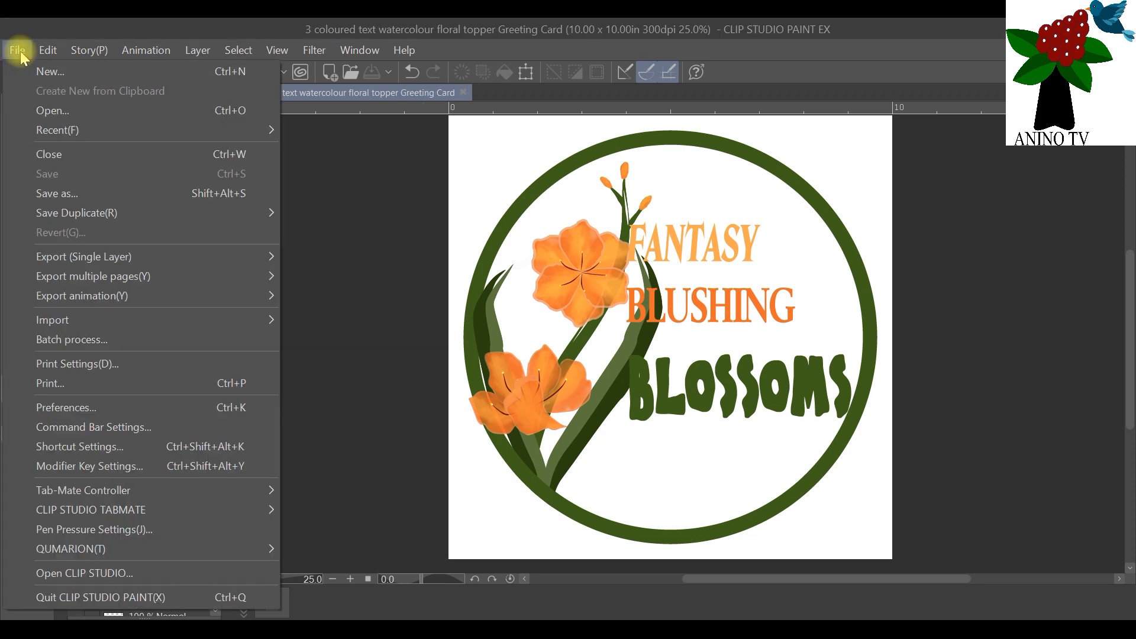
click(66, 188)
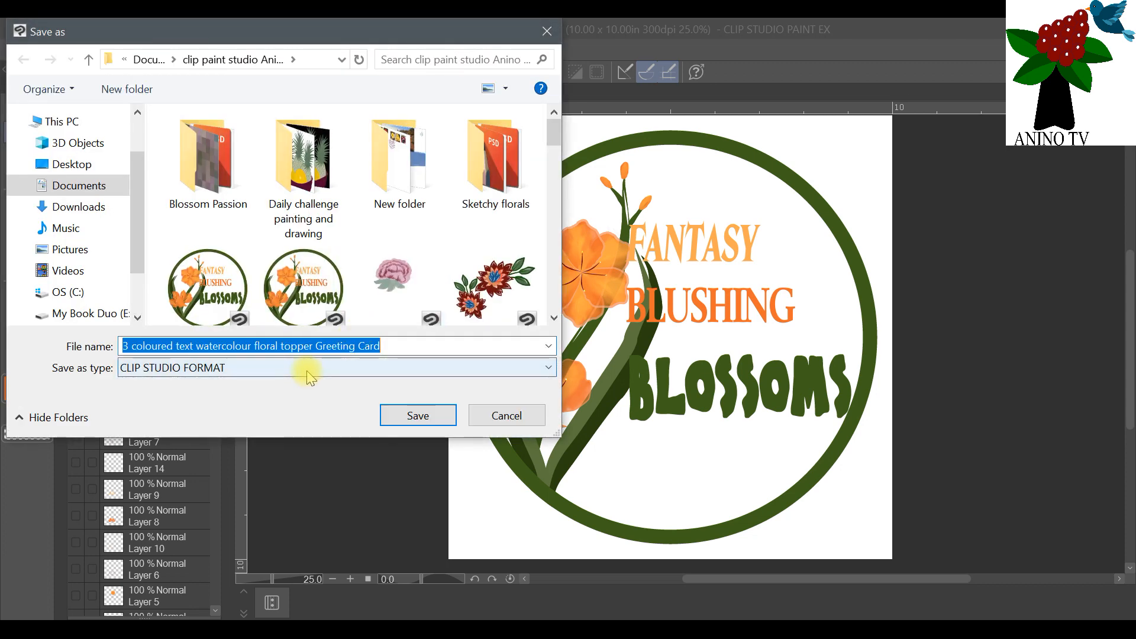
click(304, 368)
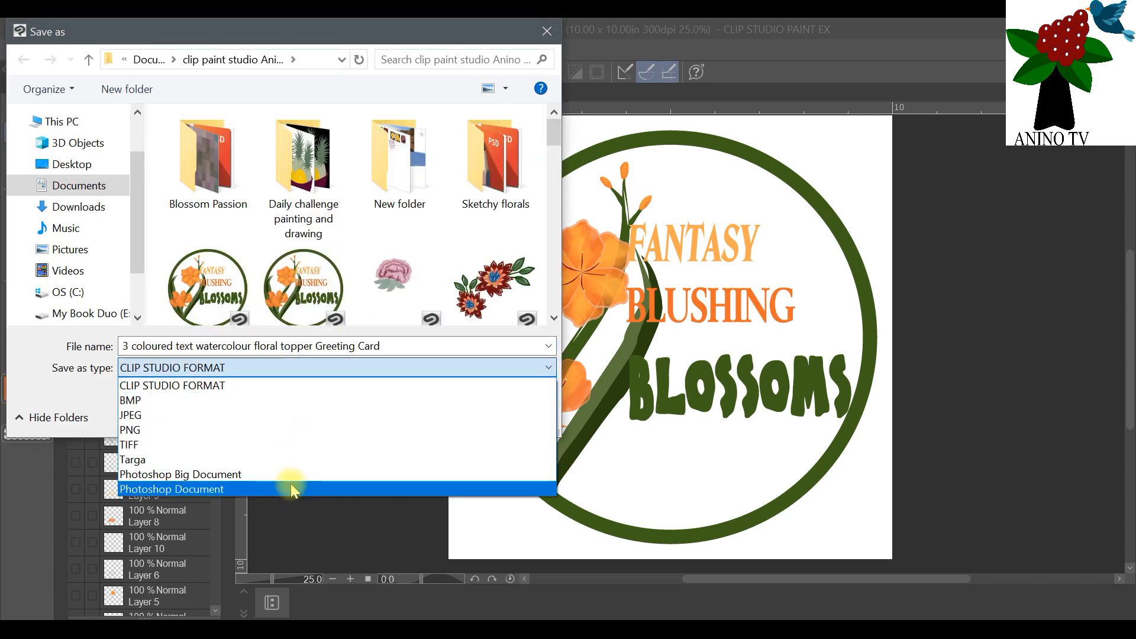
click(290, 489)
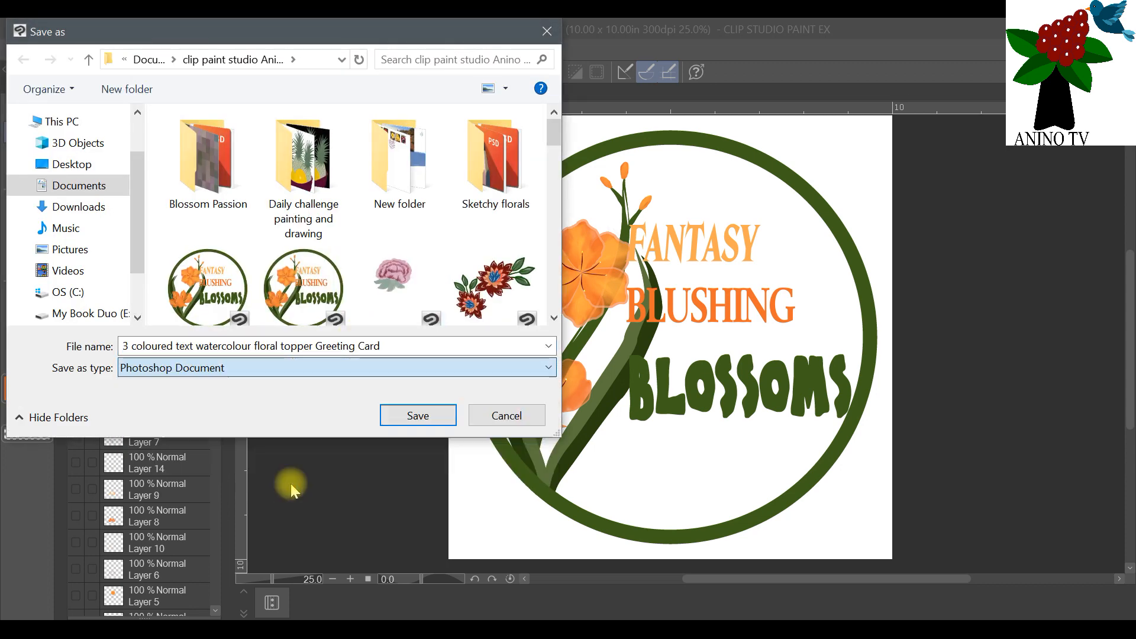
click(419, 415)
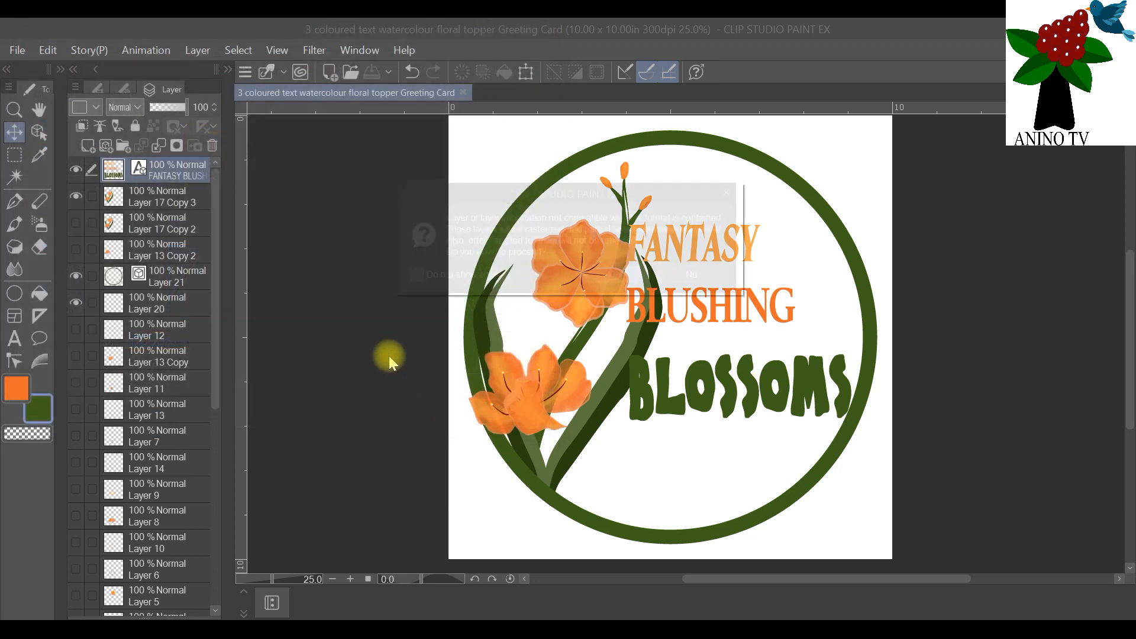
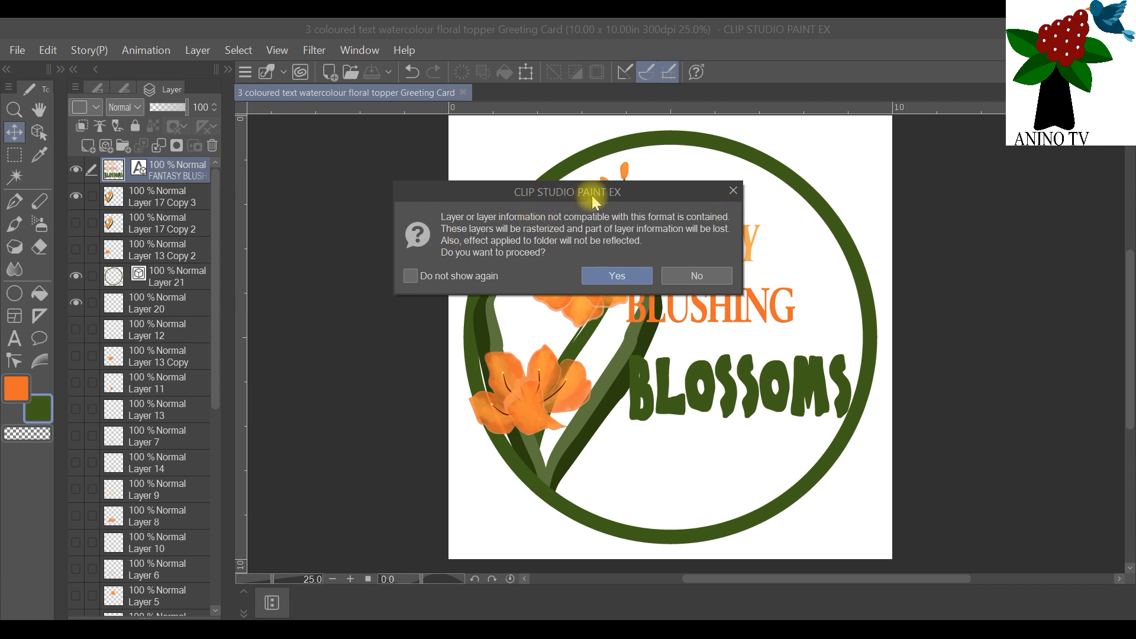
Step: Accept rasterizing the incompatible layers to finish saving the greeting card as a PSD file
click(599, 277)
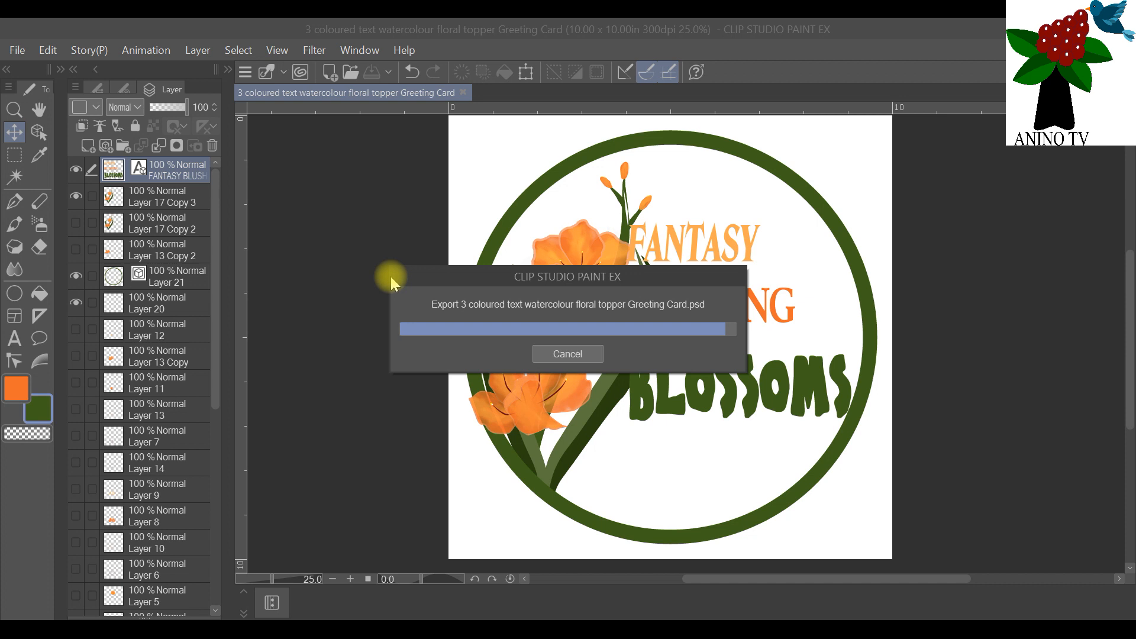
Step: Set up a single-layer JPEG export named "3 coloured text watercolour floral topper Greeting Card" with the output size specified by resolution at 300 dpi
click(17, 51)
mouse_move(140, 257)
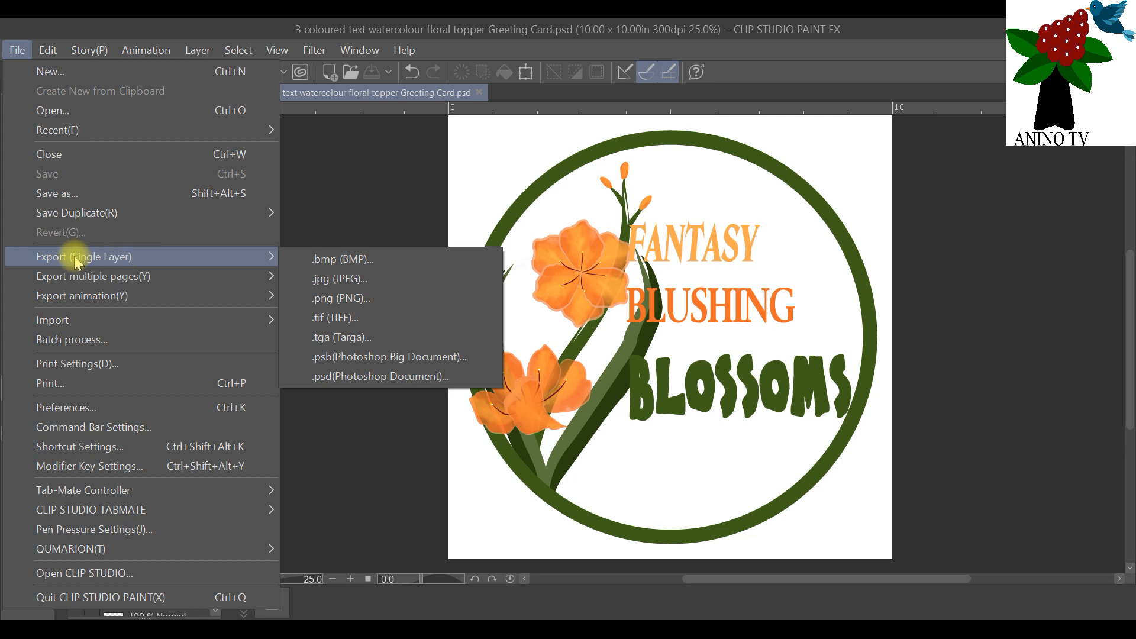
click(376, 275)
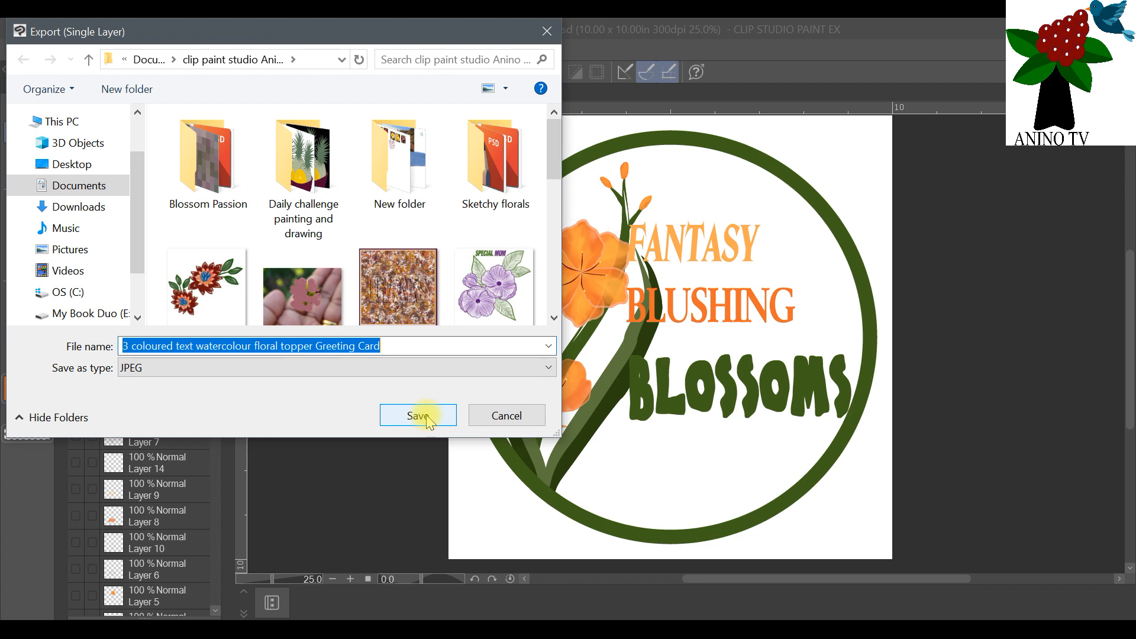
click(427, 418)
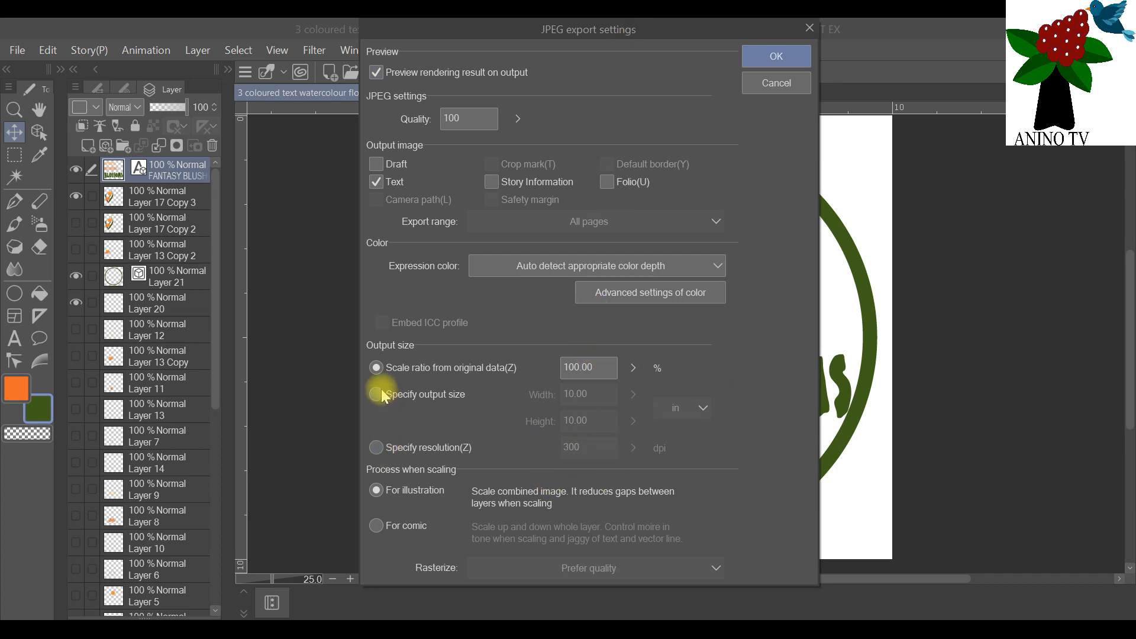
click(377, 447)
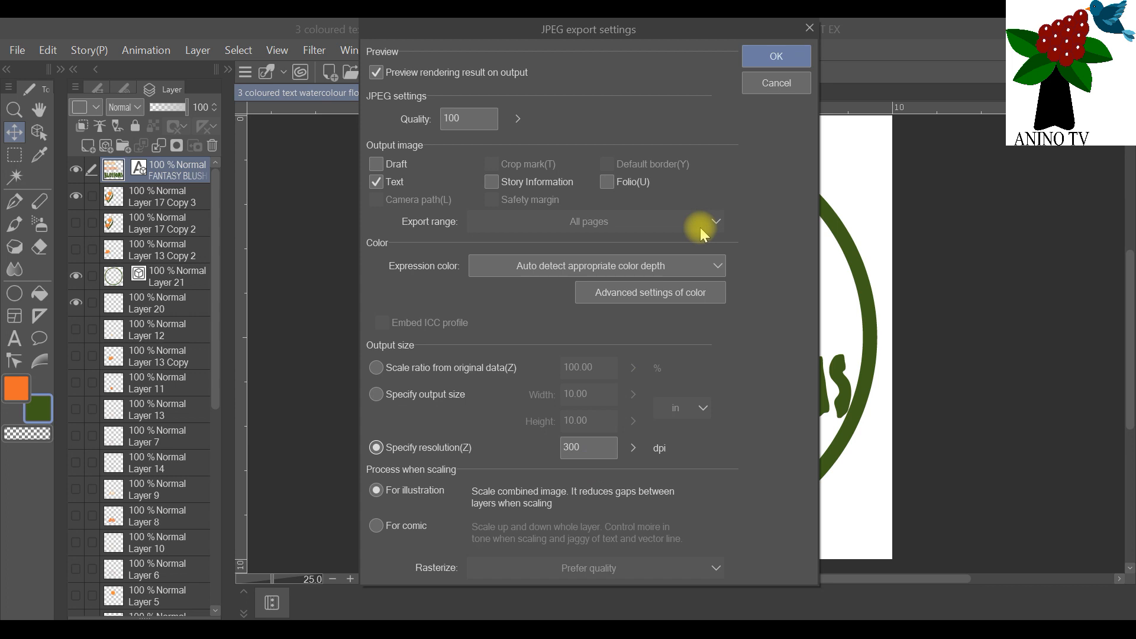
click(789, 61)
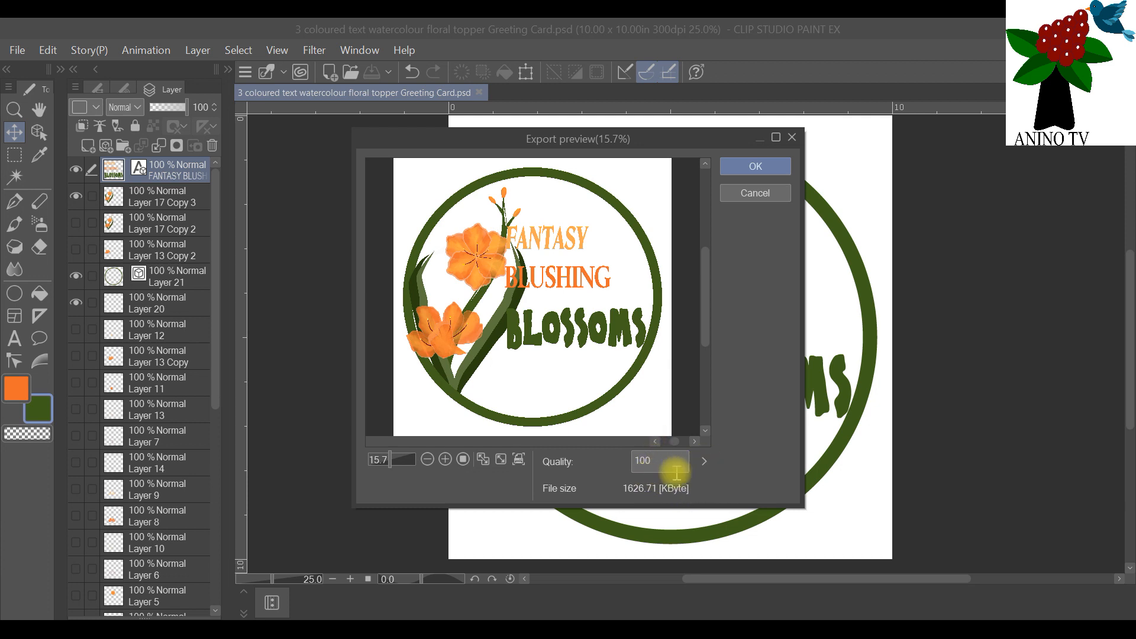
Step: Try JPEG quality 46 in the export preview, and restore the quality to 100
click(705, 461)
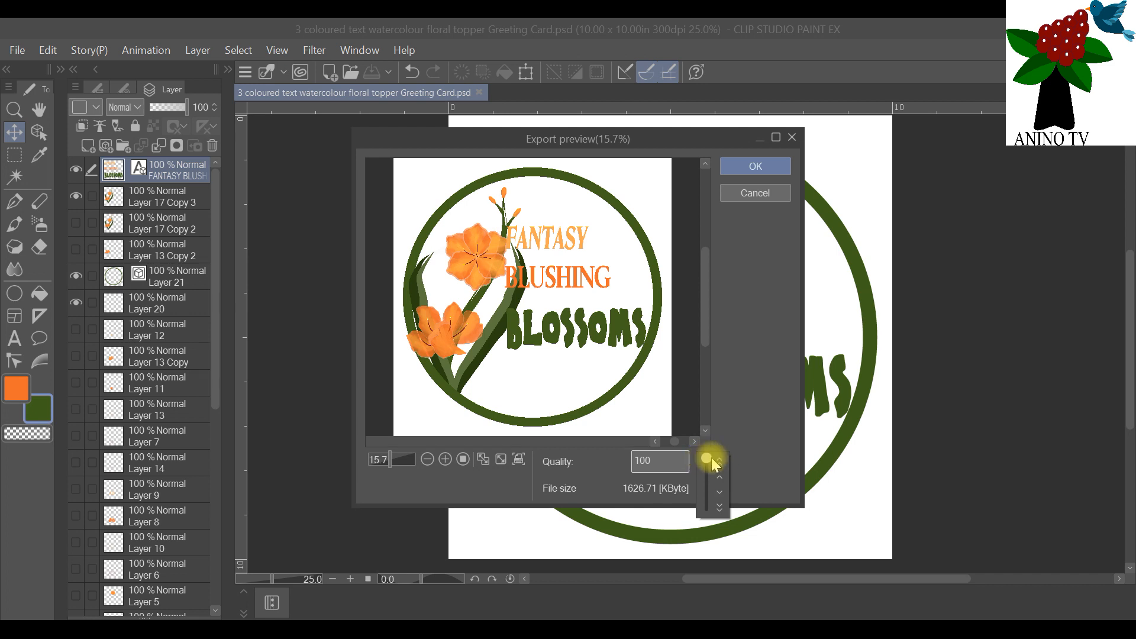
drag(710, 459, 710, 491)
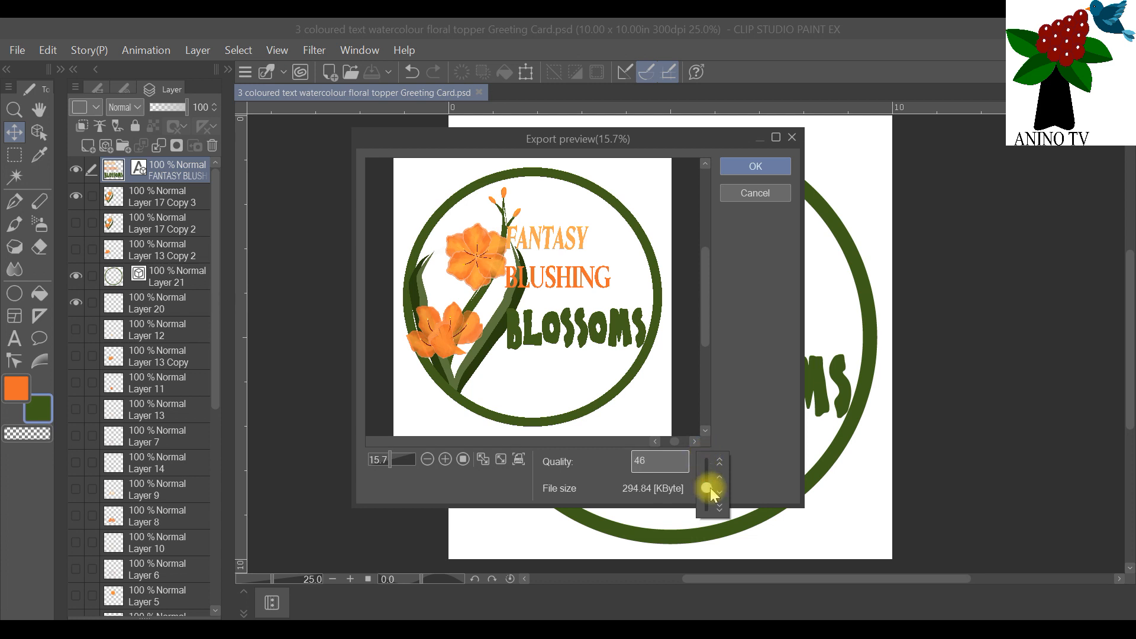
drag(710, 491, 739, 488)
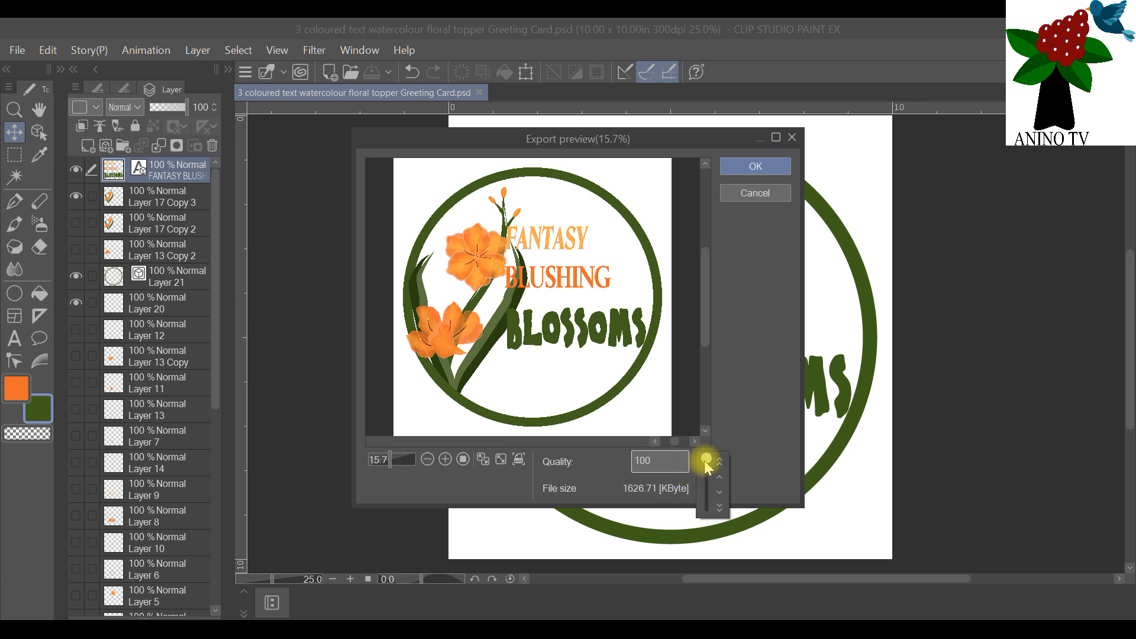
Step: Accept the export preview to write the JPEG file at quality 100
click(741, 162)
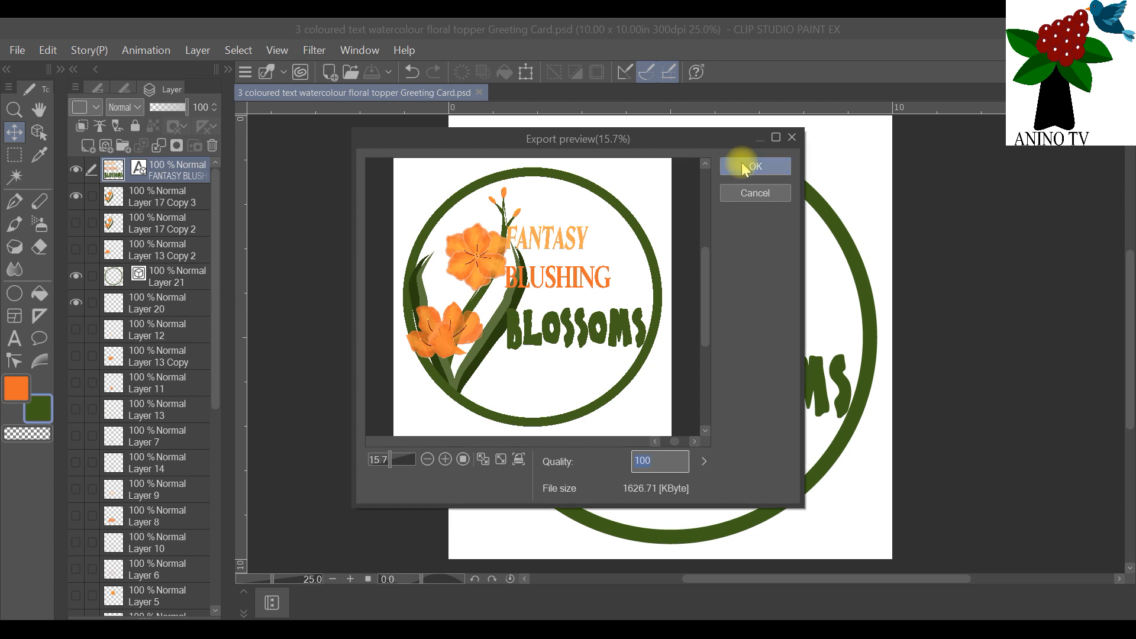
click(744, 164)
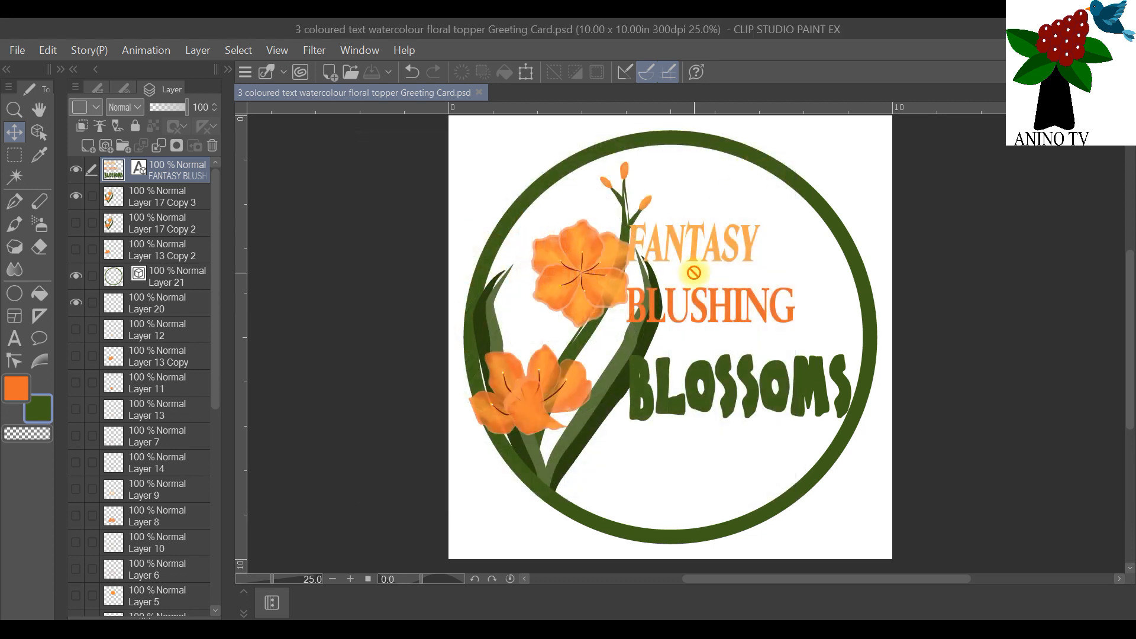